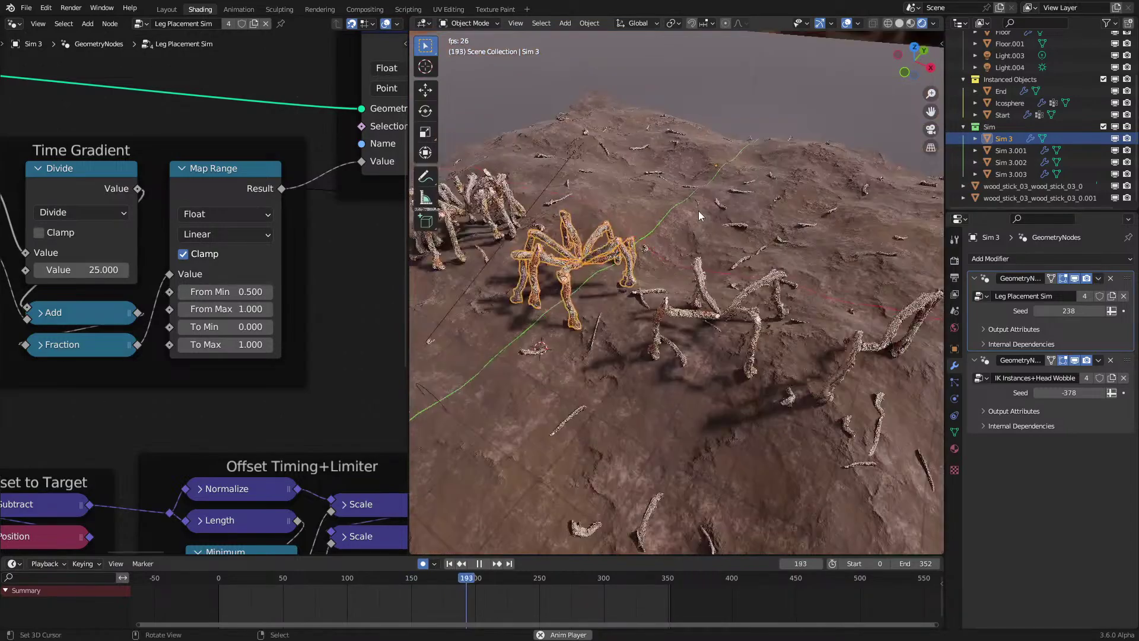
# Step: Play the walk simulation from the start and examine the Sim 3 stick creature's legs up close
pyautogui.click(703, 226)
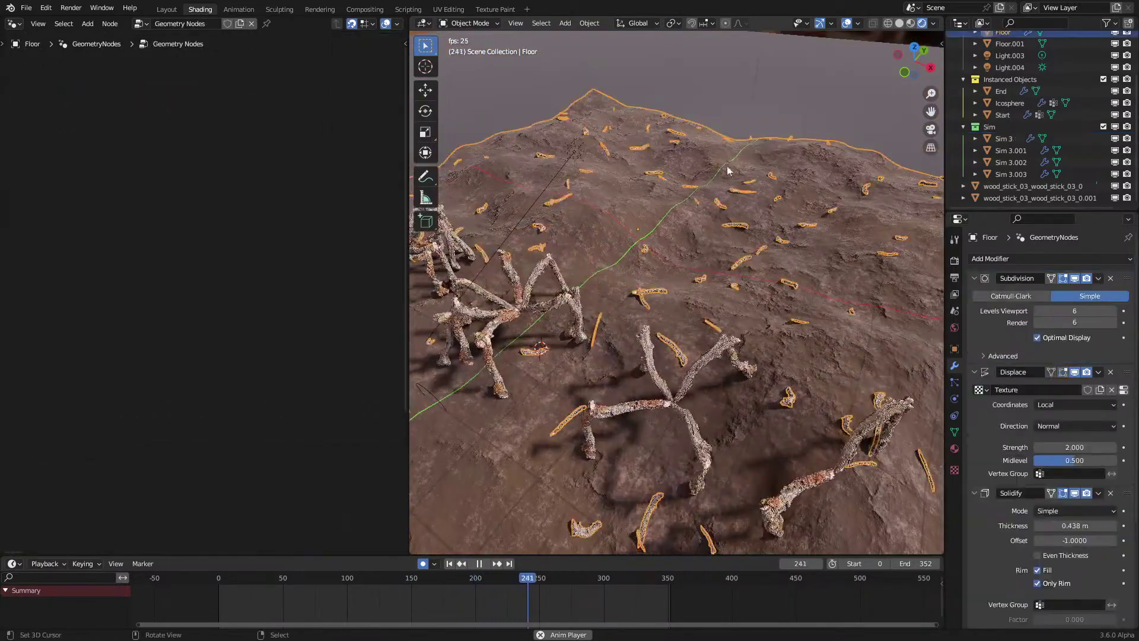
pyautogui.click(781, 118)
pyautogui.click(186, 588)
pyautogui.keyDown('shift'); pyautogui.moveTo(776, 278); pyautogui.dragTo(682, 310, button='middle'); pyautogui.keyUp('shift')
pyautogui.press('space')
pyautogui.scroll(4, 692, 351)
pyautogui.click(682, 310)
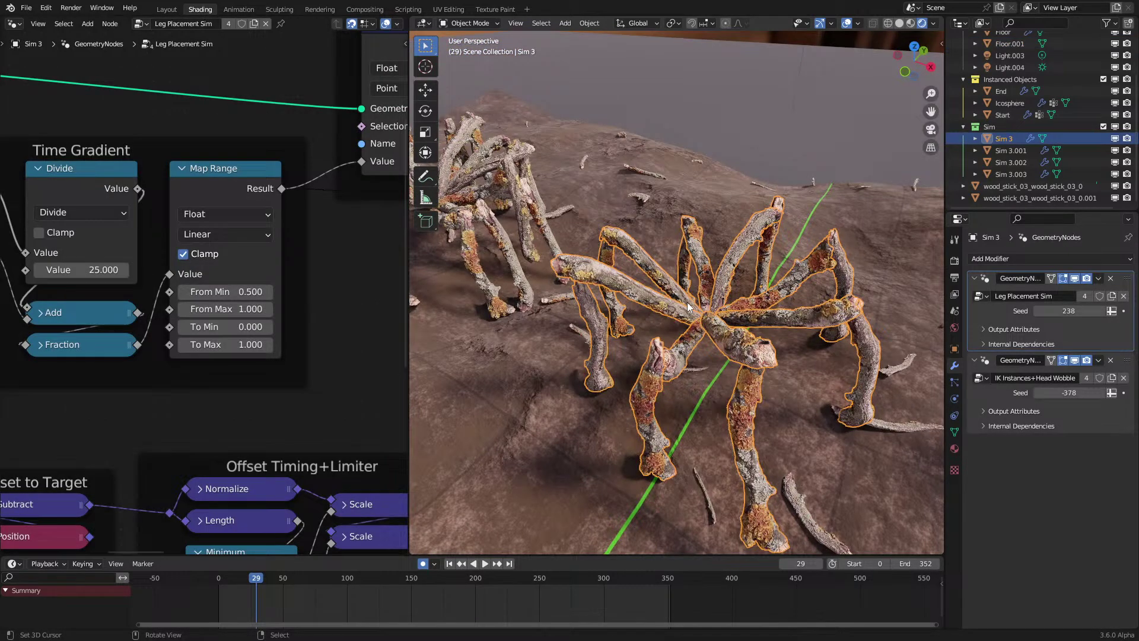
pyautogui.press('space')
pyautogui.scroll(-5, 688, 307)
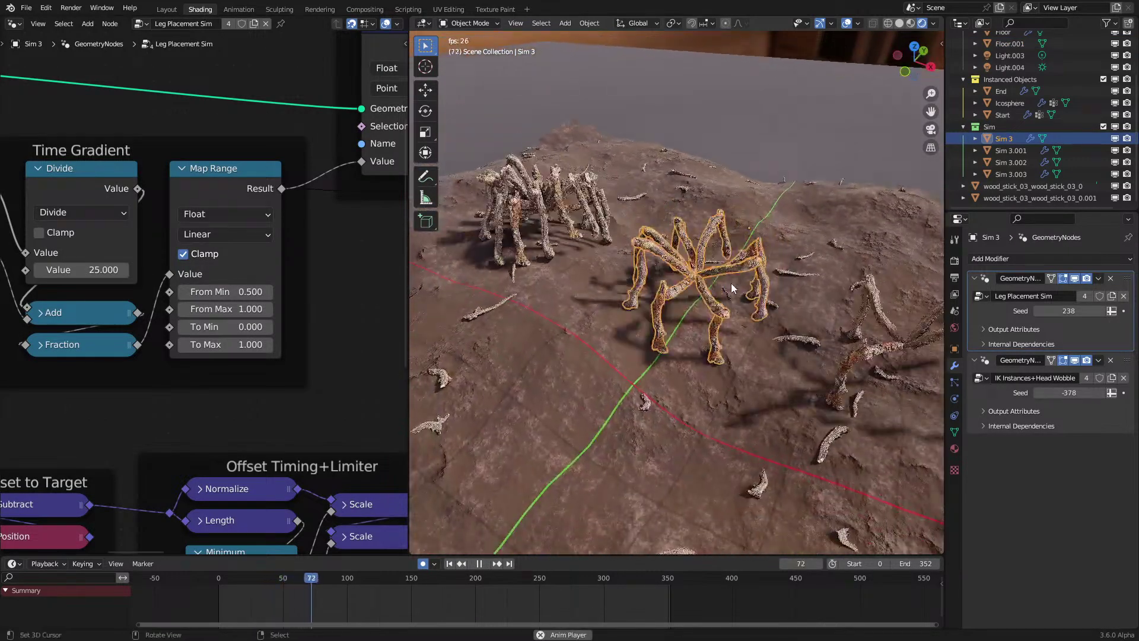
# Step: Examine the creatures' walk from a lower angle, then from farther away, with the floor selected
pyautogui.click(831, 235)
pyautogui.press('space')
pyautogui.moveTo(777, 302); pyautogui.dragTo(709, 310, button='middle')
pyautogui.press('space')
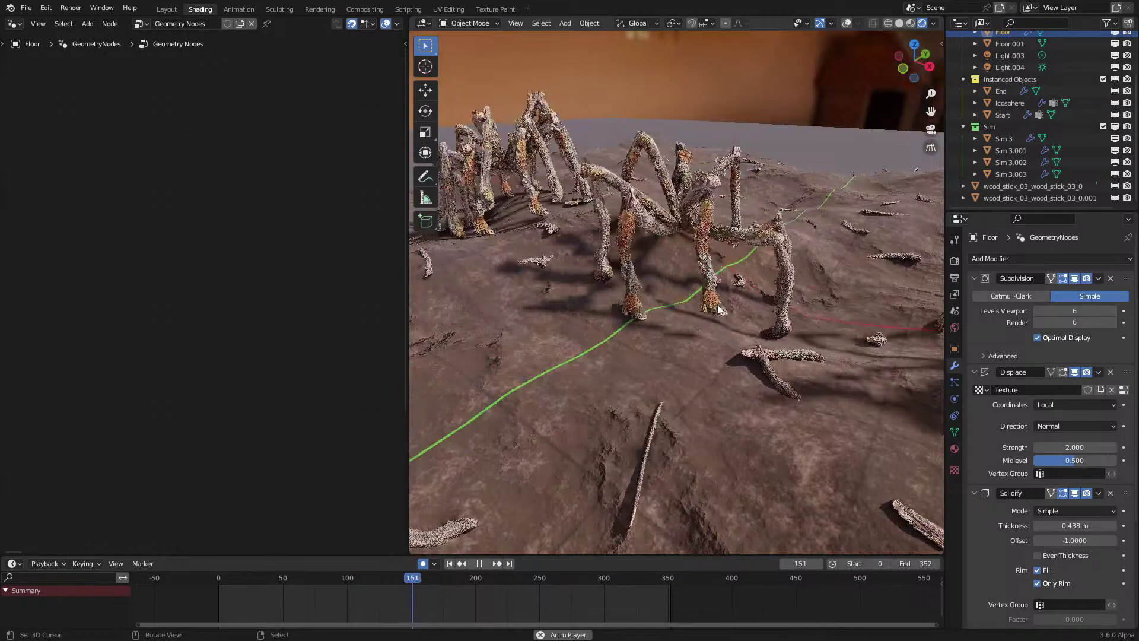
pyautogui.scroll(-2, 718, 308)
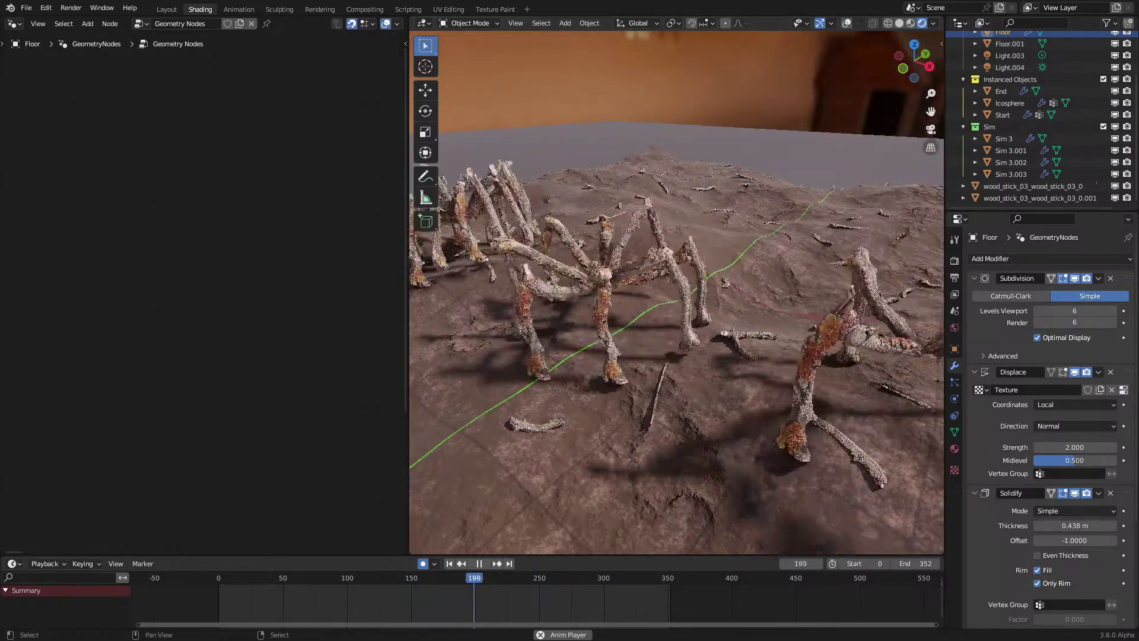
pyautogui.scroll(-3, 575, 270)
pyautogui.keyDown('shift'); pyautogui.moveTo(574, 267); pyautogui.dragTo(653, 272, button='middle'); pyautogui.keyUp('shift')
pyautogui.press('space')
# Step: Replay the animation from frame 0 and examine the middle creature's foot placement on the uneven terrain
pyautogui.click(209, 601)
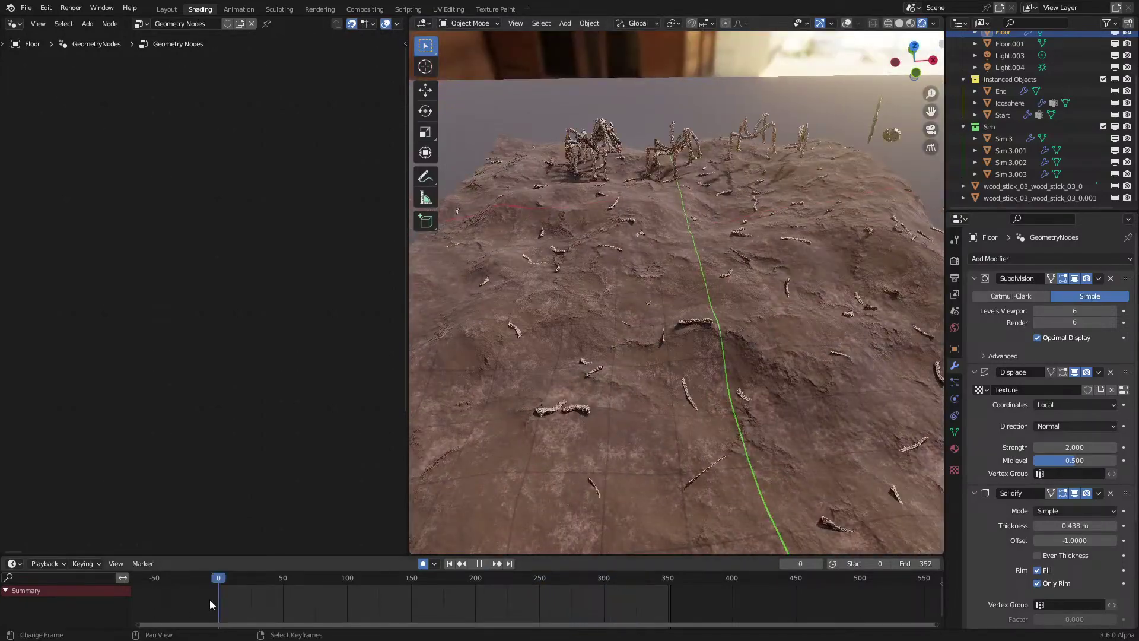
pyautogui.moveTo(717, 291); pyautogui.dragTo(689, 351, button='middle')
pyautogui.scroll(6, 655, 374)
pyautogui.press('space')
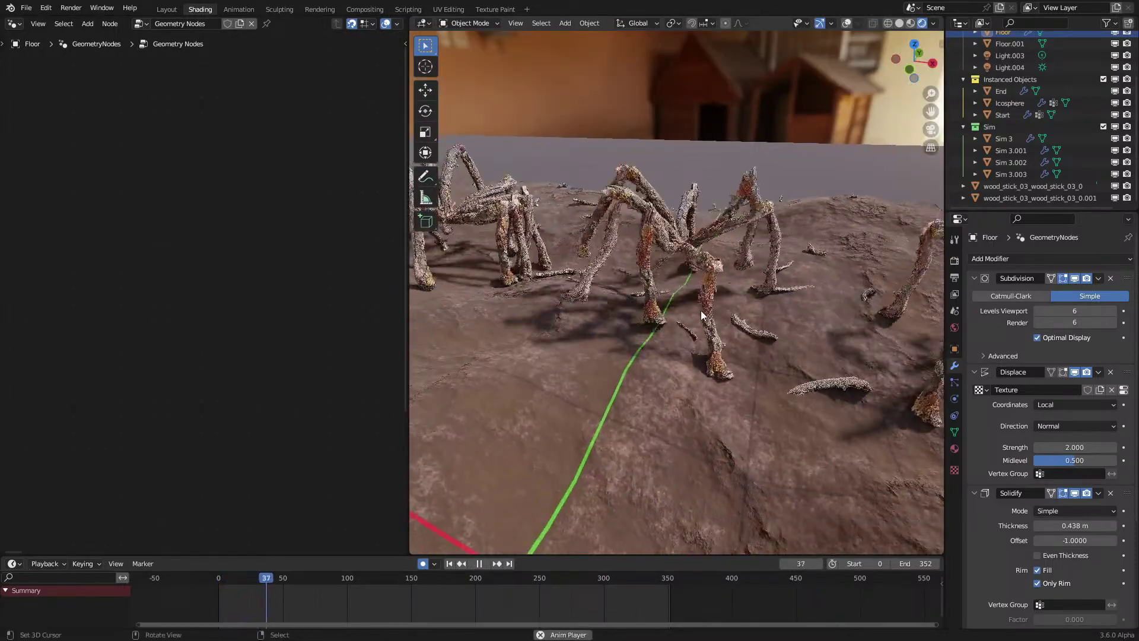
pyautogui.keyDown('shift'); pyautogui.moveTo(711, 332); pyautogui.dragTo(715, 321, button='middle'); pyautogui.keyUp('shift')
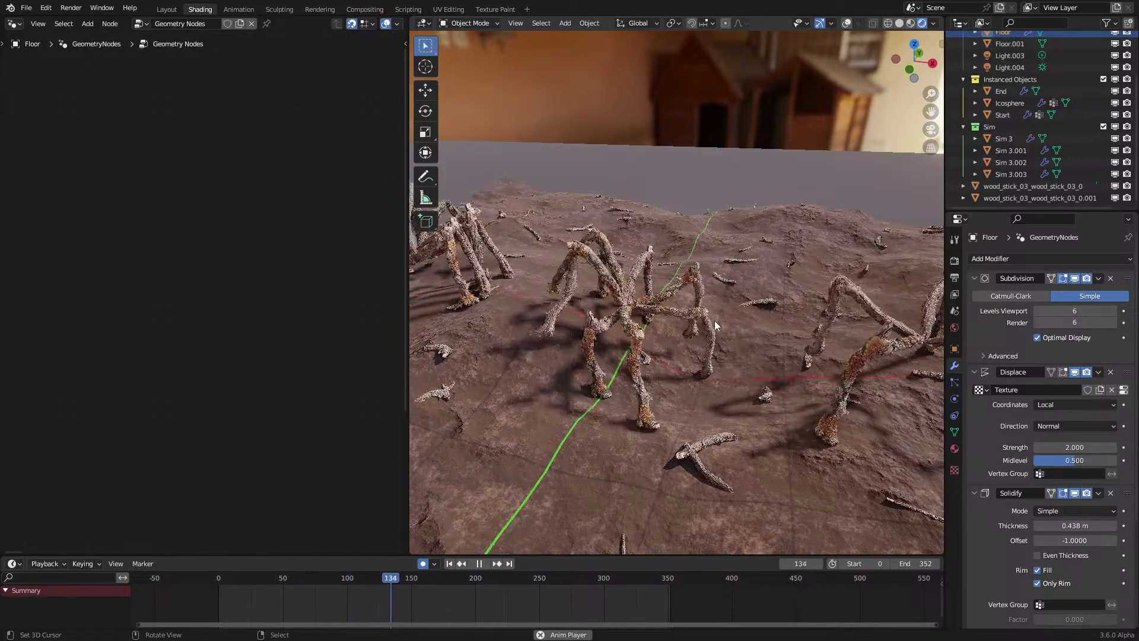
pyautogui.press('space')
# Step: Inspect the textured wood stick standing beside the terrain that serves as a leg segment
pyautogui.moveTo(714, 320)
pyautogui.mouseDown(button='middle')
pyautogui.moveTo(582, 370)
pyautogui.moveTo(699, 325)
pyautogui.mouseUp(button='middle')
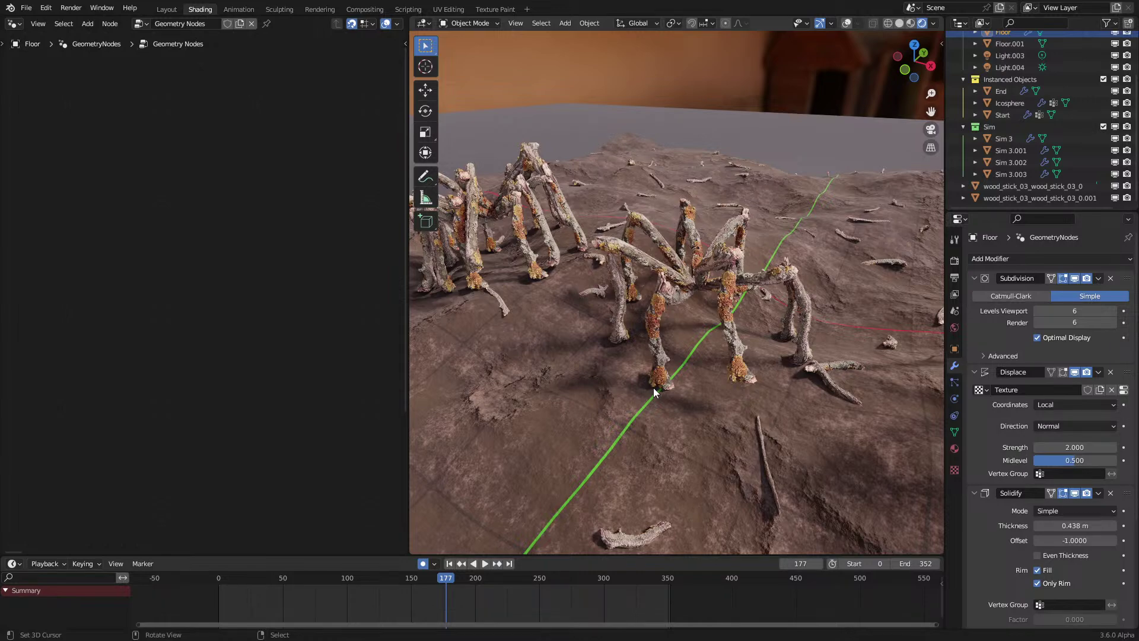
pyautogui.scroll(-4, 772, 392)
pyautogui.keyDown('shift'); pyautogui.moveTo(812, 397); pyautogui.dragTo(589, 343, button='middle'); pyautogui.keyUp('shift')
pyautogui.scroll(5, 589, 343)
pyautogui.scroll(5, 712, 356)
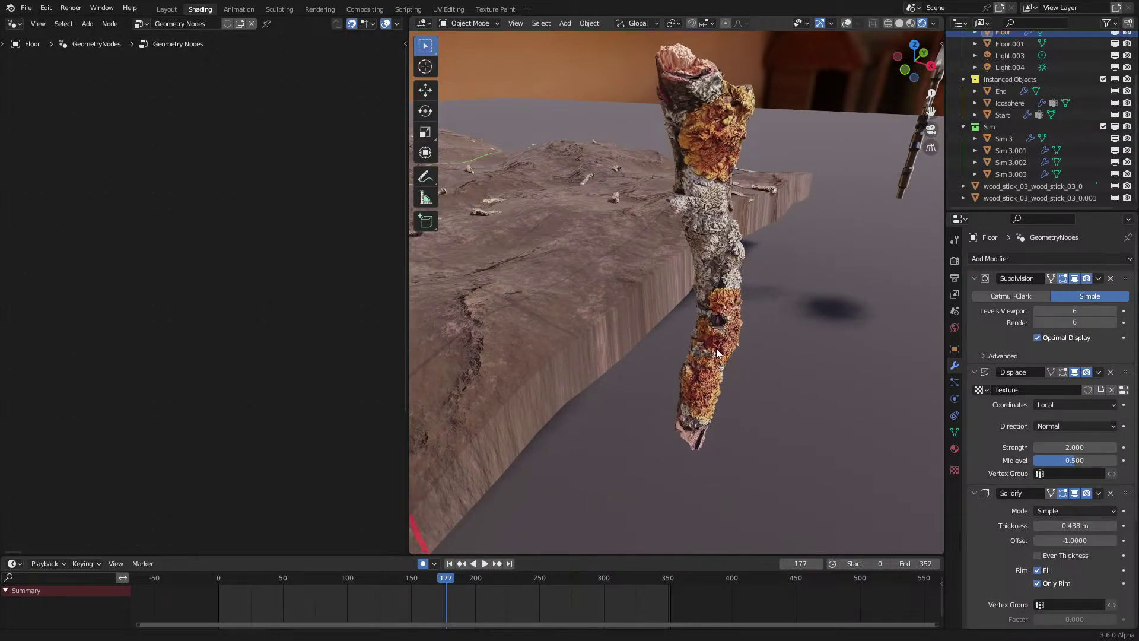
pyautogui.scroll(-8, 717, 353)
pyautogui.keyDown('shift'); pyautogui.moveTo(593, 367); pyautogui.dragTo(799, 358, button='middle'); pyautogui.keyUp('shift')
# Step: Resume playback and follow the creatures across the terrain from the front
pyautogui.press('space')
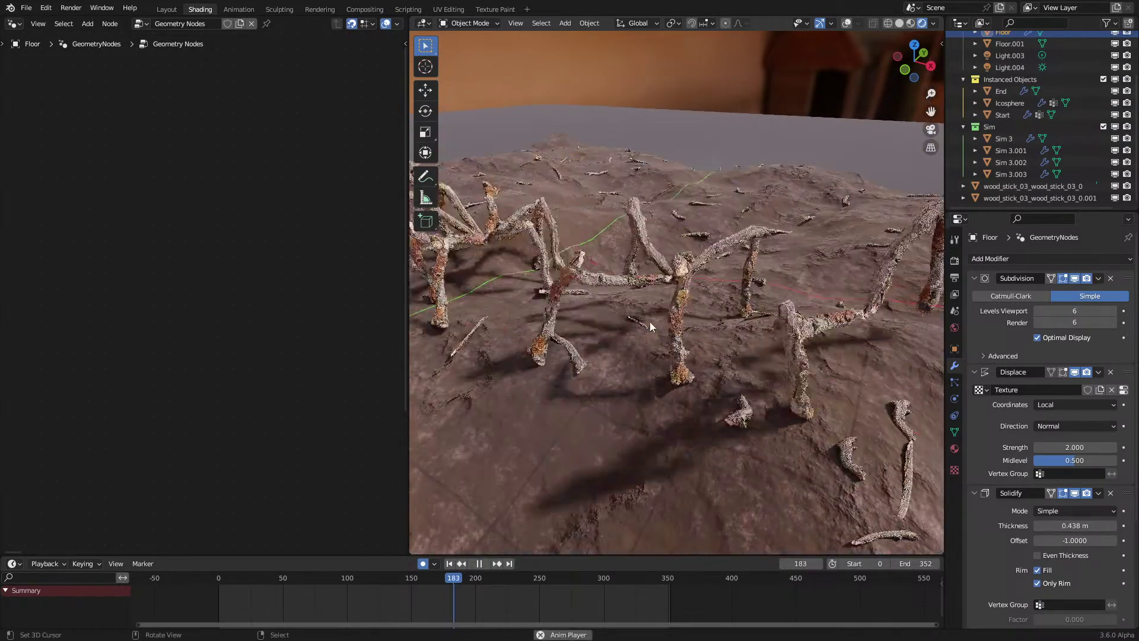
pyautogui.scroll(-4, 676, 330)
pyautogui.scroll(5, 695, 347)
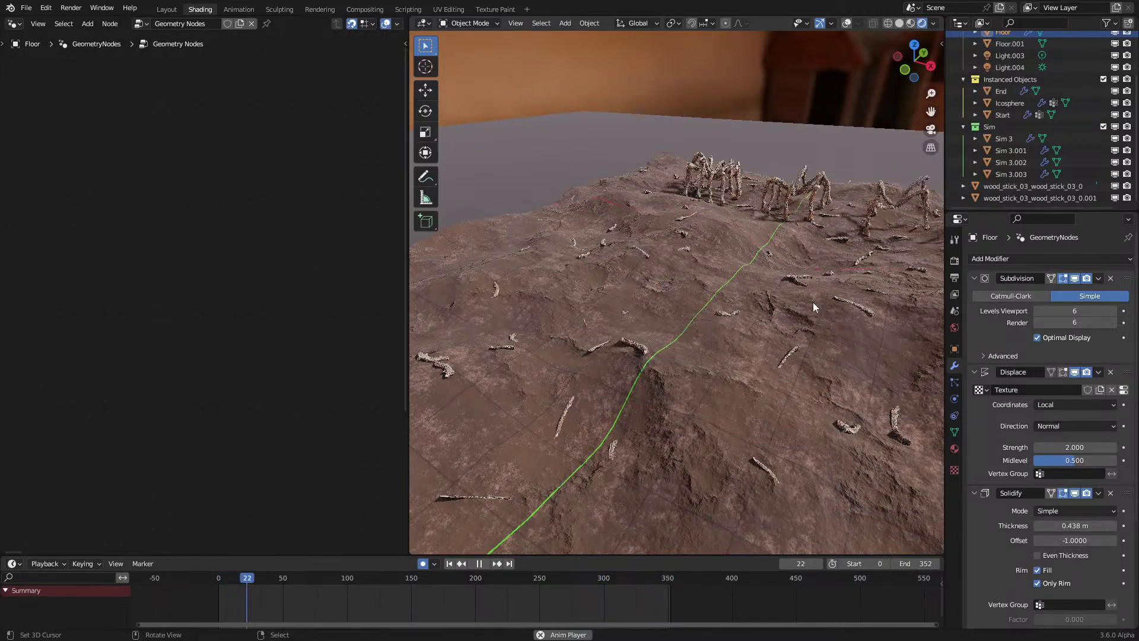
pyautogui.keyDown('shift'); pyautogui.moveTo(793, 280); pyautogui.dragTo(689, 334, button='middle'); pyautogui.keyUp('shift')
pyautogui.scroll(4, 651, 324)
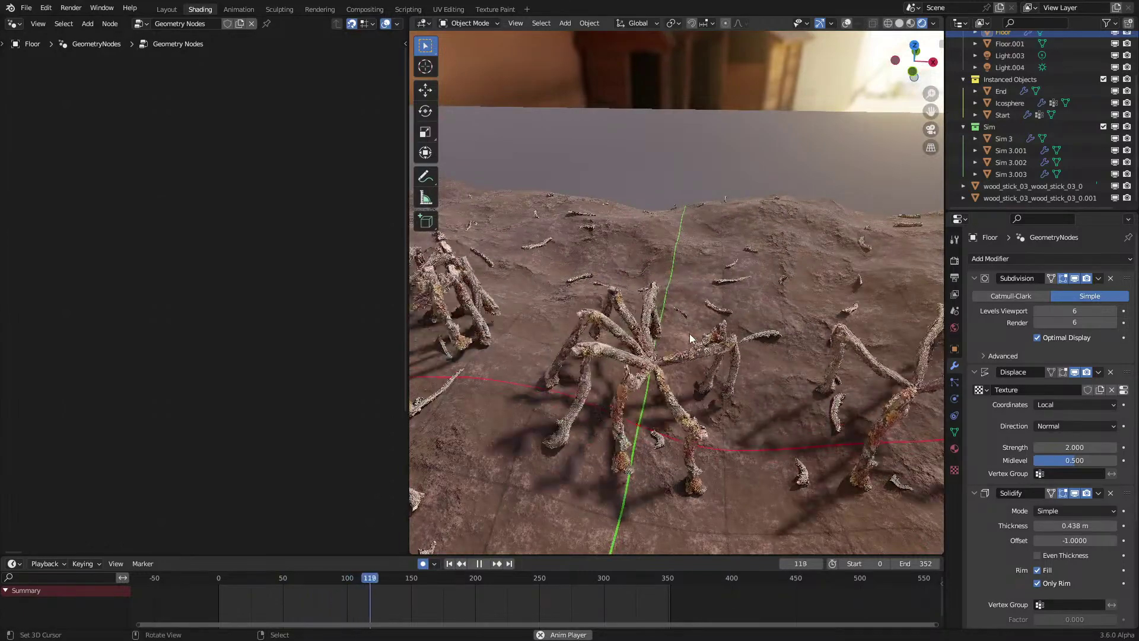
pyautogui.scroll(-3, 689, 333)
pyautogui.moveTo(662, 340); pyautogui.dragTo(649, 281, button='middle')
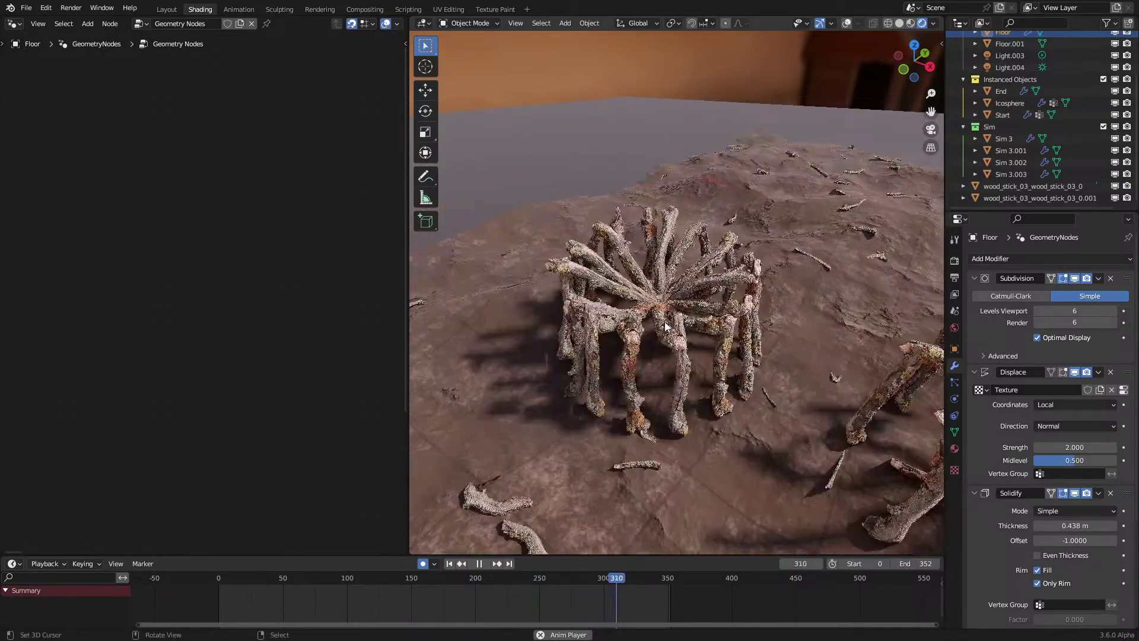
# Step: Replay the animation from the start and examine how the many-legged creature places its feet
pyautogui.click(194, 614)
pyautogui.keyDown('shift'); pyautogui.moveTo(689, 326); pyautogui.dragTo(611, 389, button='middle'); pyautogui.keyUp('shift')
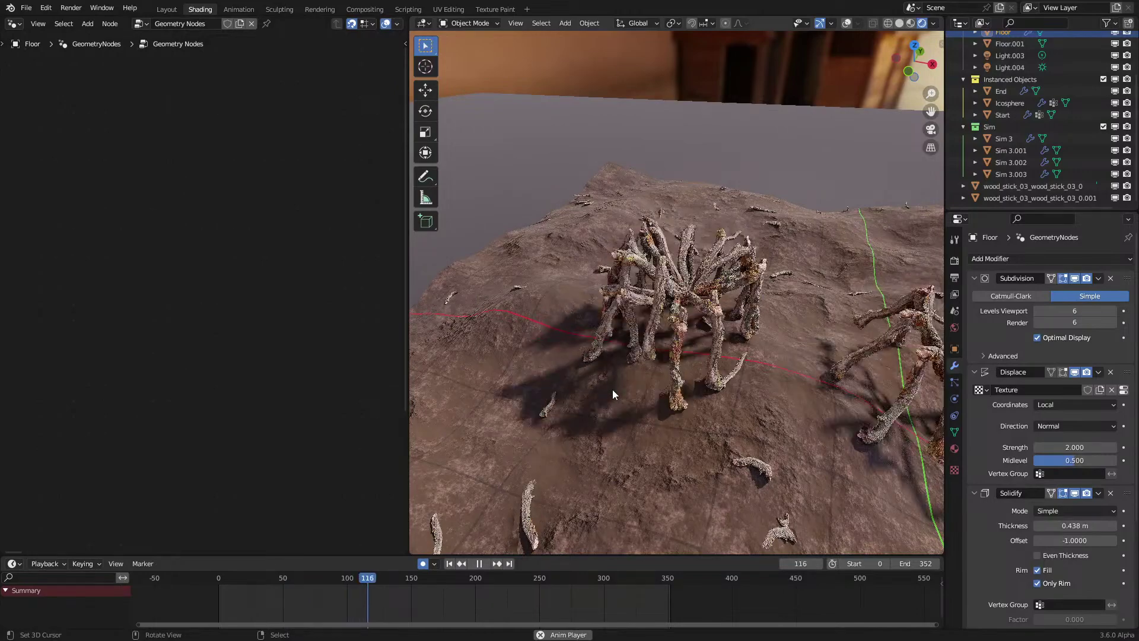
pyautogui.scroll(-1, 613, 390)
pyautogui.keyDown('shift'); pyautogui.moveTo(613, 389); pyautogui.dragTo(639, 337, button='middle'); pyautogui.keyUp('shift')
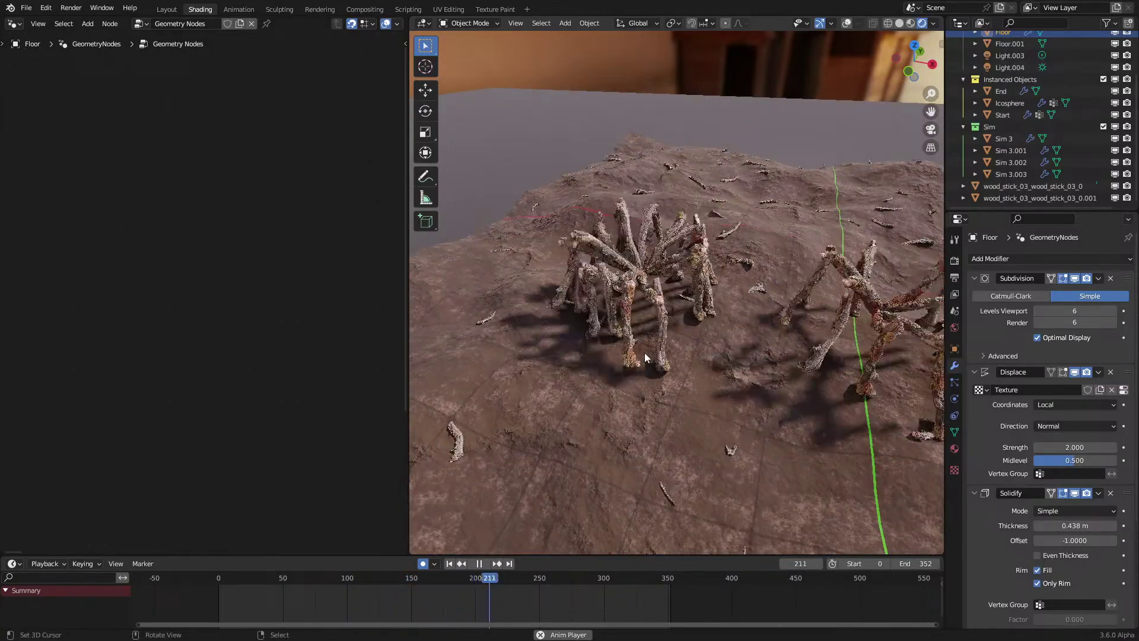
pyautogui.moveTo(649, 352); pyautogui.dragTo(692, 314, button='middle')
pyautogui.scroll(-2, 689, 336)
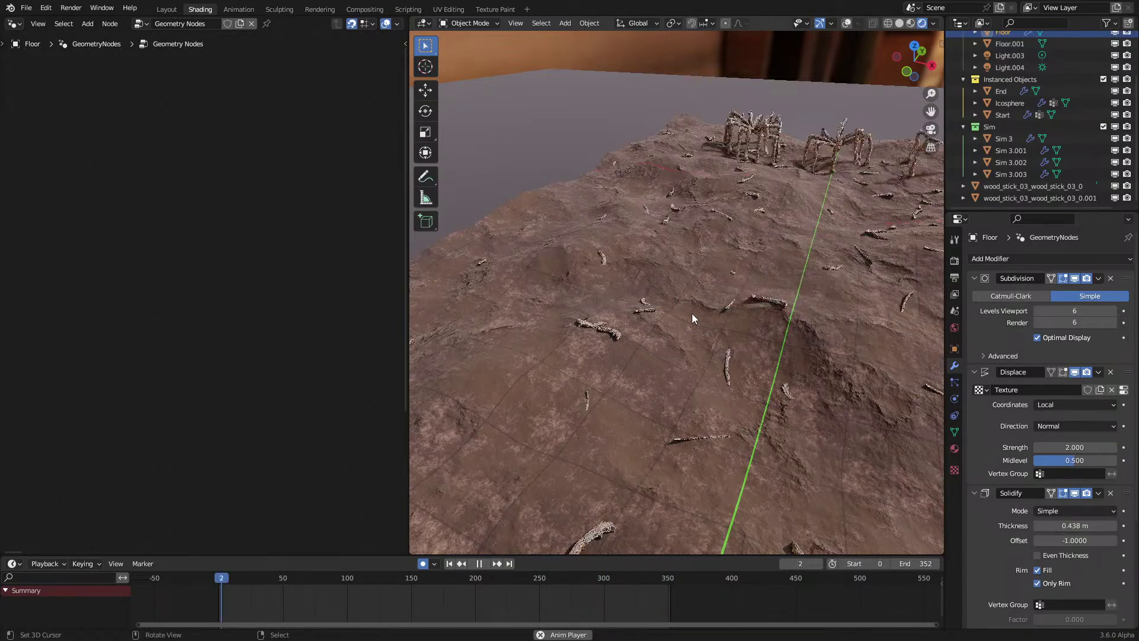
pyautogui.keyDown('shift'); pyautogui.moveTo(692, 314); pyautogui.dragTo(746, 331, button='middle'); pyautogui.keyUp('shift')
pyautogui.scroll(4, 664, 370)
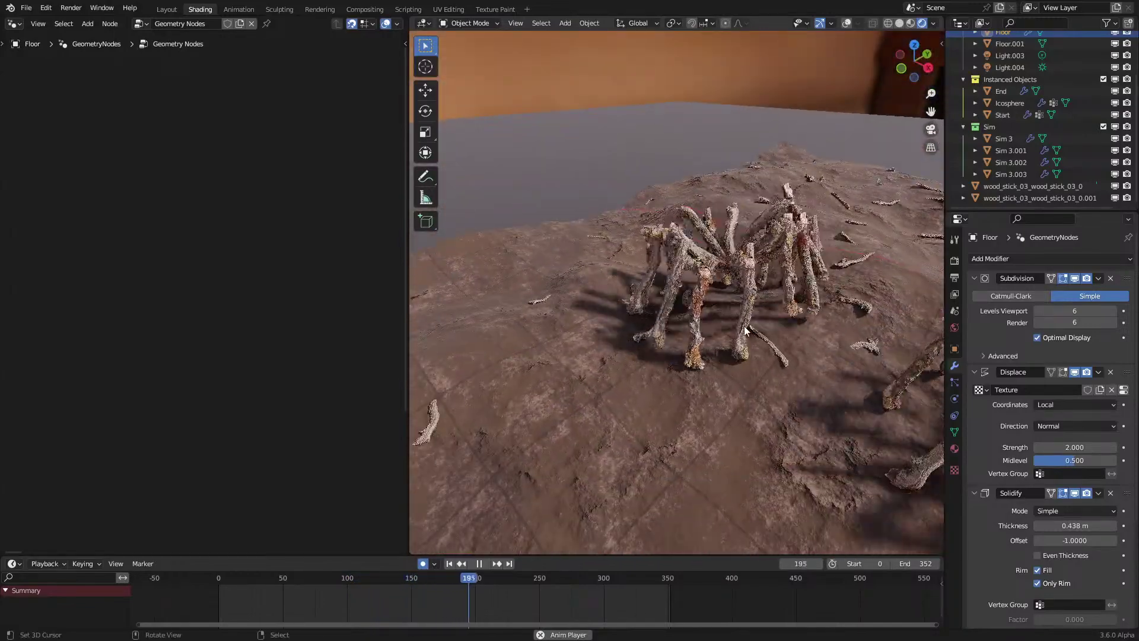
pyautogui.moveTo(744, 326); pyautogui.dragTo(712, 345, button='middle')
pyautogui.keyDown('shift'); pyautogui.moveTo(713, 346); pyautogui.dragTo(628, 314, button='middle'); pyautogui.keyUp('shift')
# Step: Compare the gaits of all four creatures in a wider view, replaying the animation and pausing it
pyautogui.press('space')
pyautogui.scroll(-5, 712, 347)
pyautogui.press('space')
pyautogui.press('space')
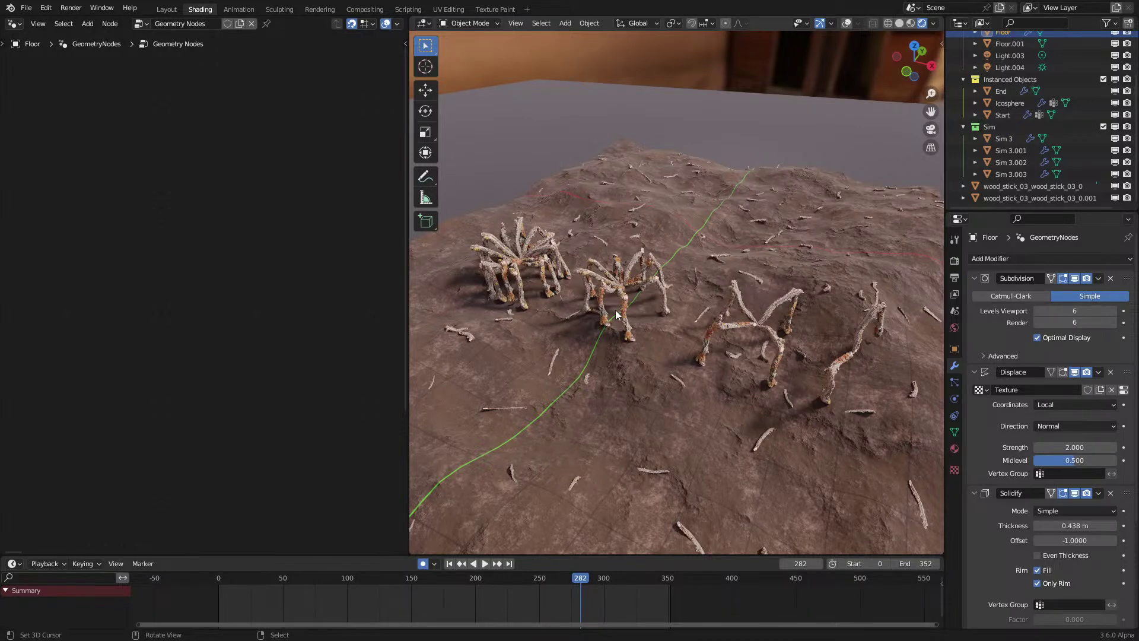
pyautogui.moveTo(689, 248); pyautogui.dragTo(560, 422, button='middle')
pyautogui.scroll(2, 644, 293)
pyautogui.press('space')
pyautogui.click(245, 587)
pyautogui.scroll(3, 560, 421)
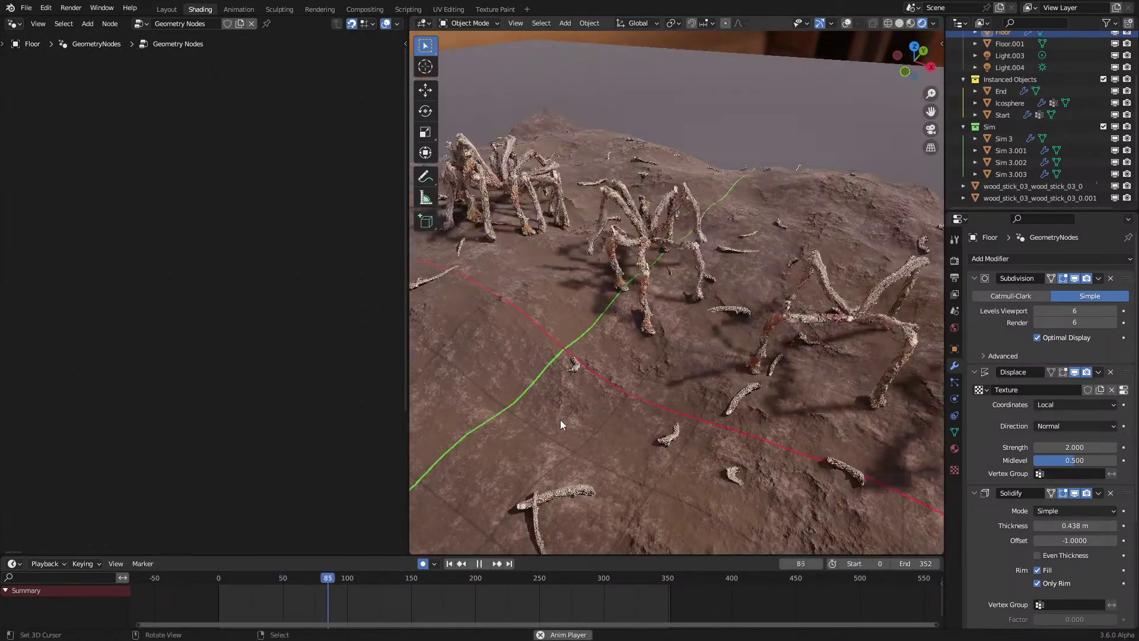
pyautogui.scroll(-3, 561, 419)
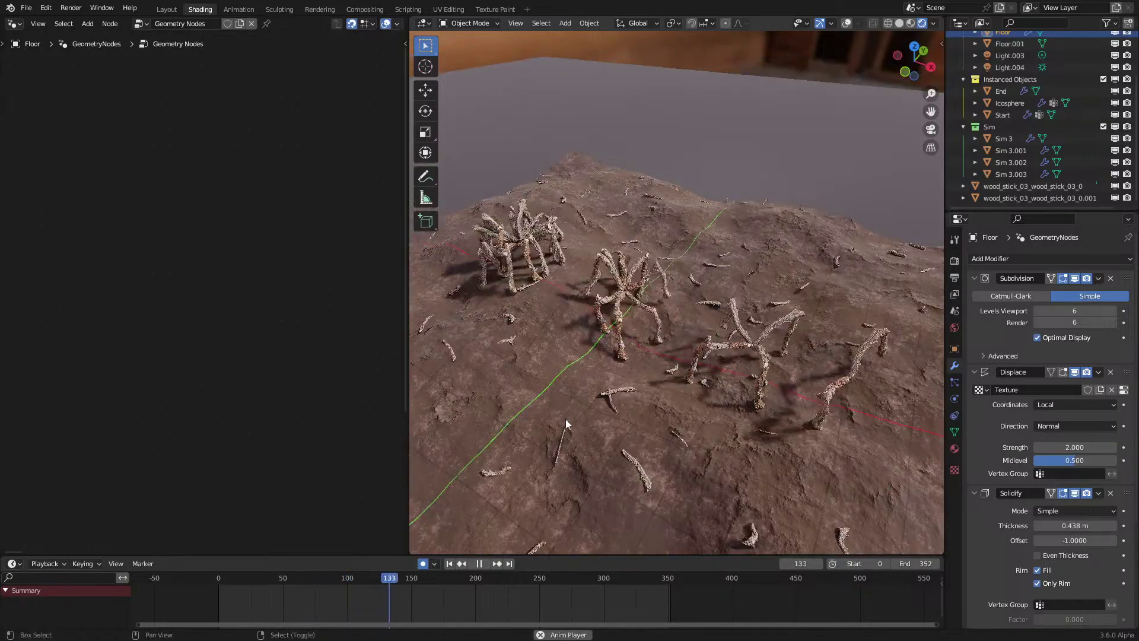
pyautogui.scroll(2, 614, 362)
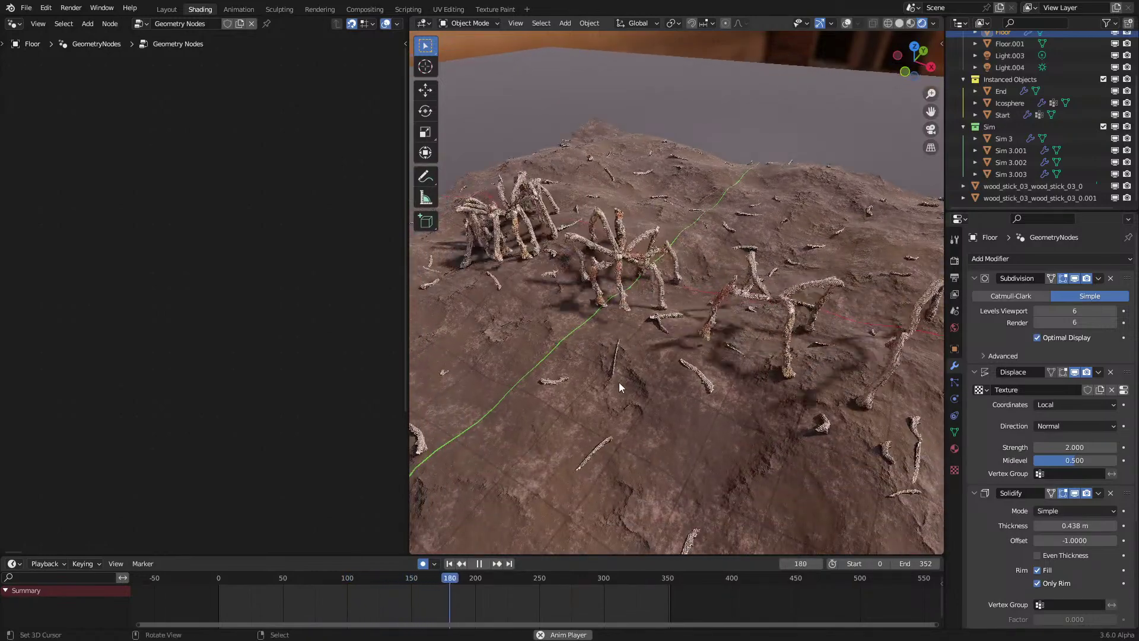
pyautogui.press('space')
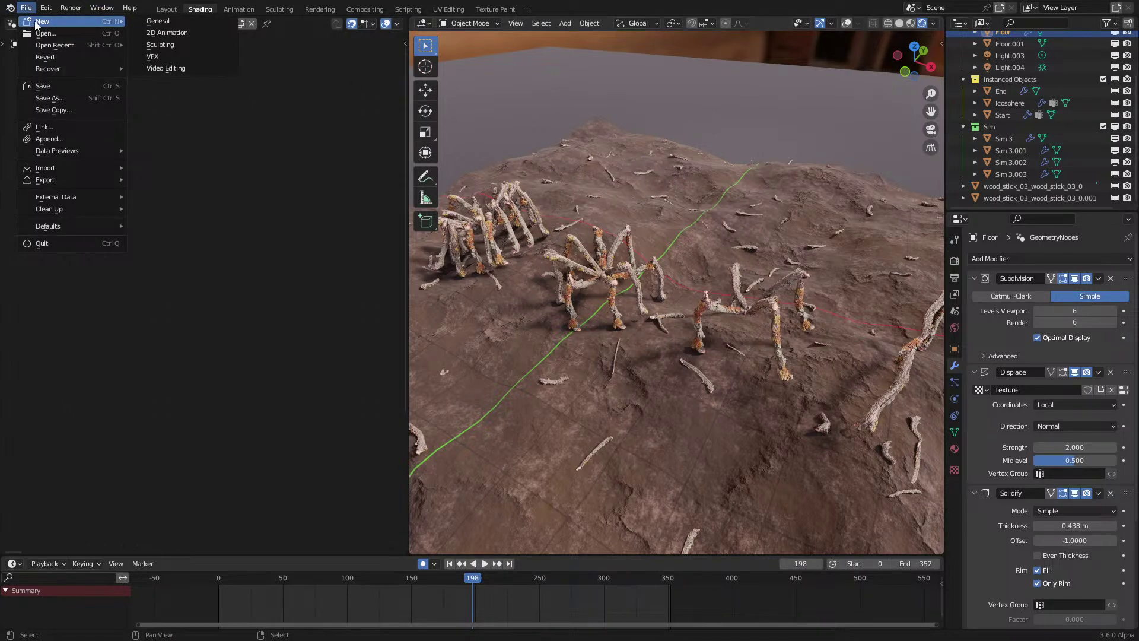
# Step: Create a new General file and delete all of the default cube's vertices in Edit Mode
pyautogui.click(149, 22)
pyautogui.click(601, 343)
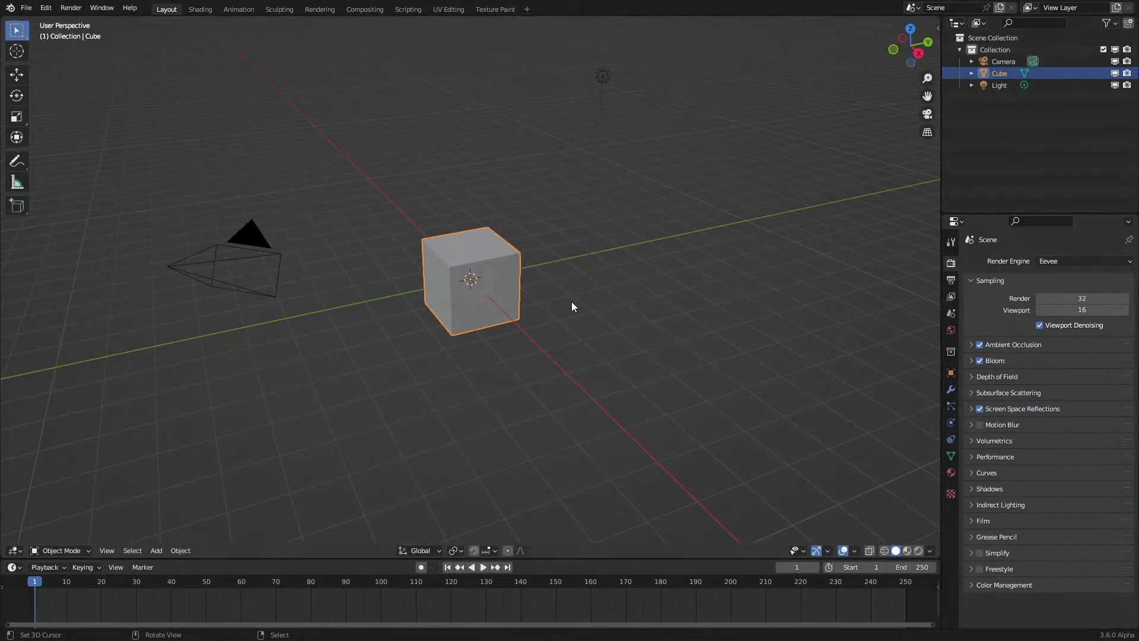
pyautogui.moveTo(571, 294)
pyautogui.mouseDown(button='middle')
pyautogui.moveTo(500, 271)
pyautogui.moveTo(567, 279)
pyautogui.mouseUp(button='middle')
pyautogui.scroll(5, 500, 271)
pyautogui.press('Tab')
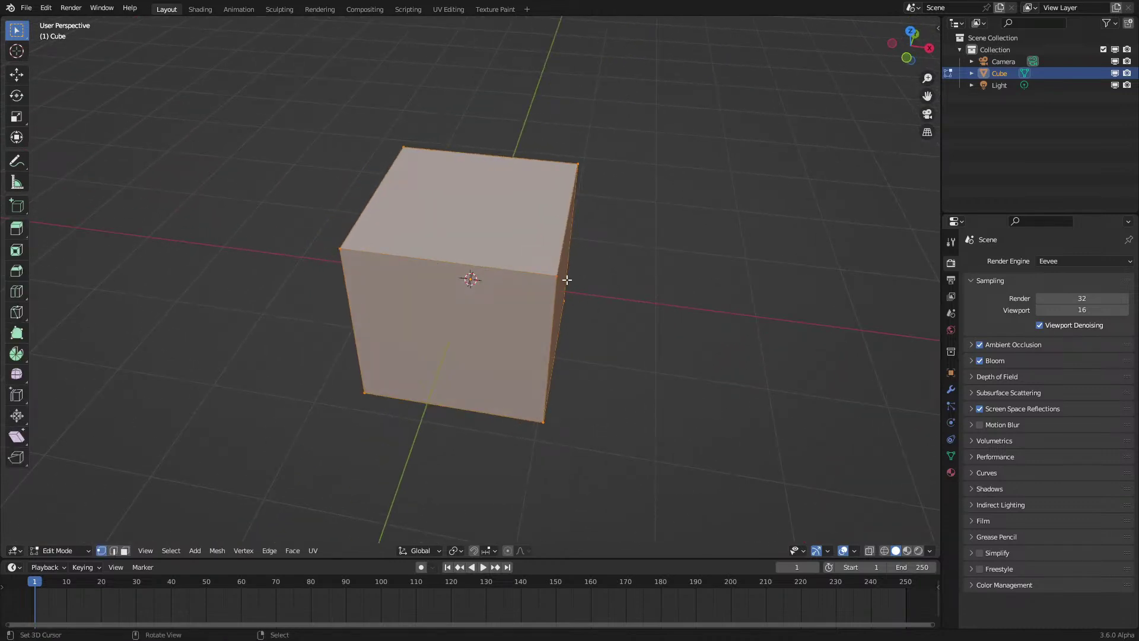
pyautogui.press('x')
pyautogui.click(568, 279)
# Step: Add a mesh circle with 10 vertices and a 1 m radius inside the emptied cube object
pyautogui.hotkey('shift', 'a')
pyautogui.click(537, 304)
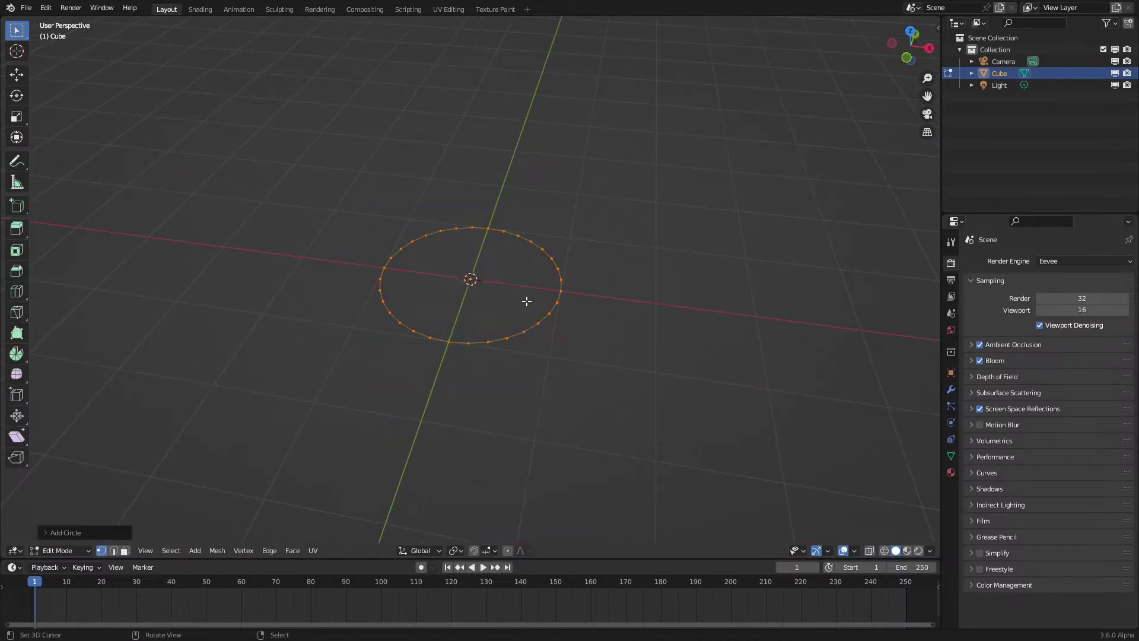
pyautogui.press('n')
pyautogui.click(48, 533)
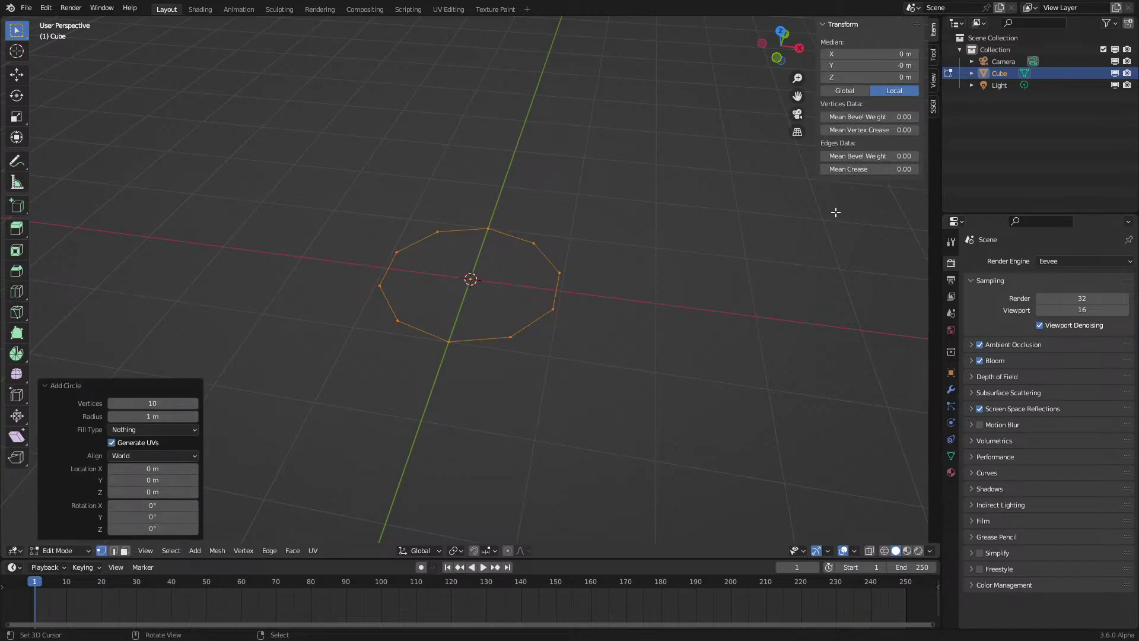
# Step: Delete only the circle's edges and faces so its points remain, and return to Object Mode
pyautogui.press('x')
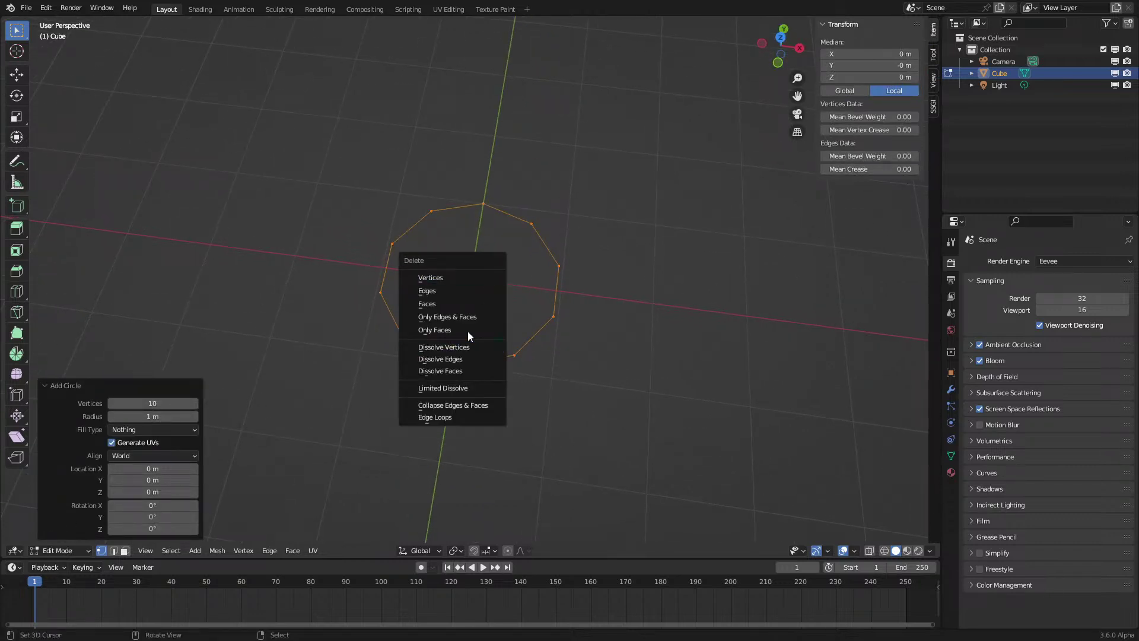
pyautogui.click(468, 319)
pyautogui.press('a')
pyautogui.scroll(2, 517, 362)
pyautogui.moveTo(521, 375); pyautogui.dragTo(525, 377, button='middle')
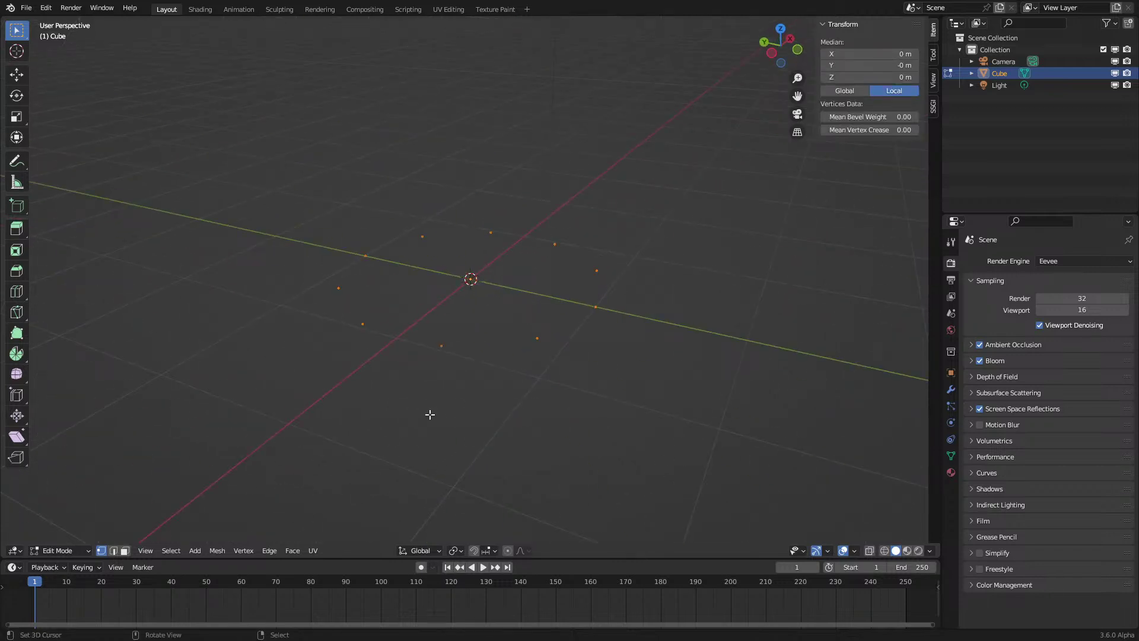
pyautogui.press('Tab')
pyautogui.press('n')
pyautogui.moveTo(586, 343); pyautogui.dragTo(570, 289, button='middle')
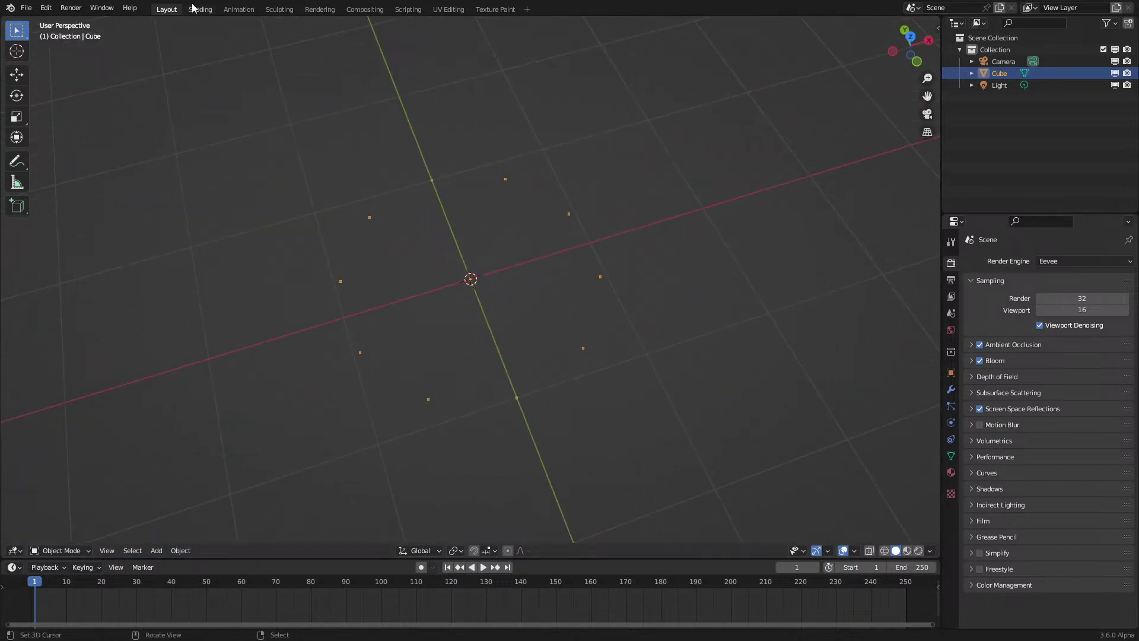
# Step: In the Shading workspace, replace the shader editor with a wider Geometry Node Editor and create a new node tree on the cube object
pyautogui.click(194, 9)
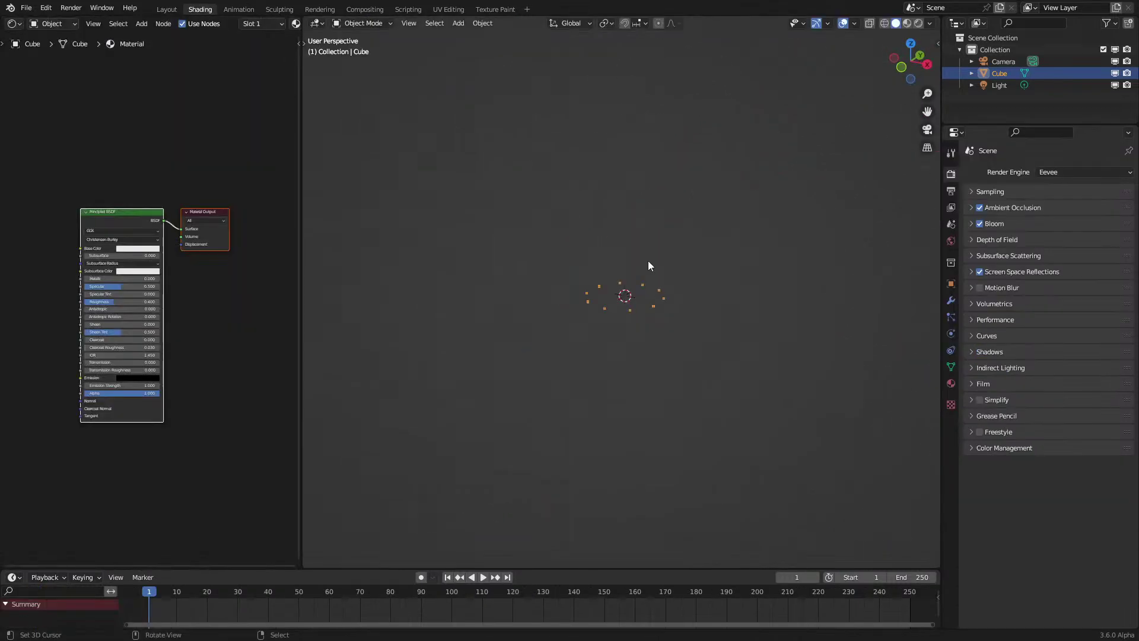
pyautogui.click(15, 23)
pyautogui.click(70, 122)
pyautogui.click(172, 25)
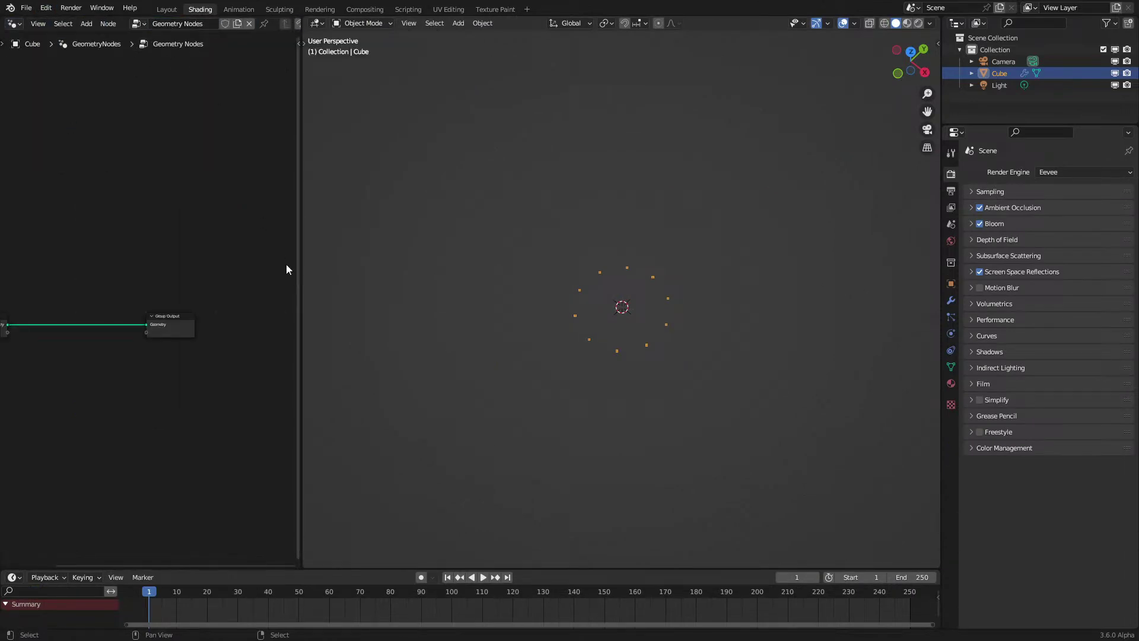
pyautogui.moveTo(303, 272); pyautogui.dragTo(416, 271)
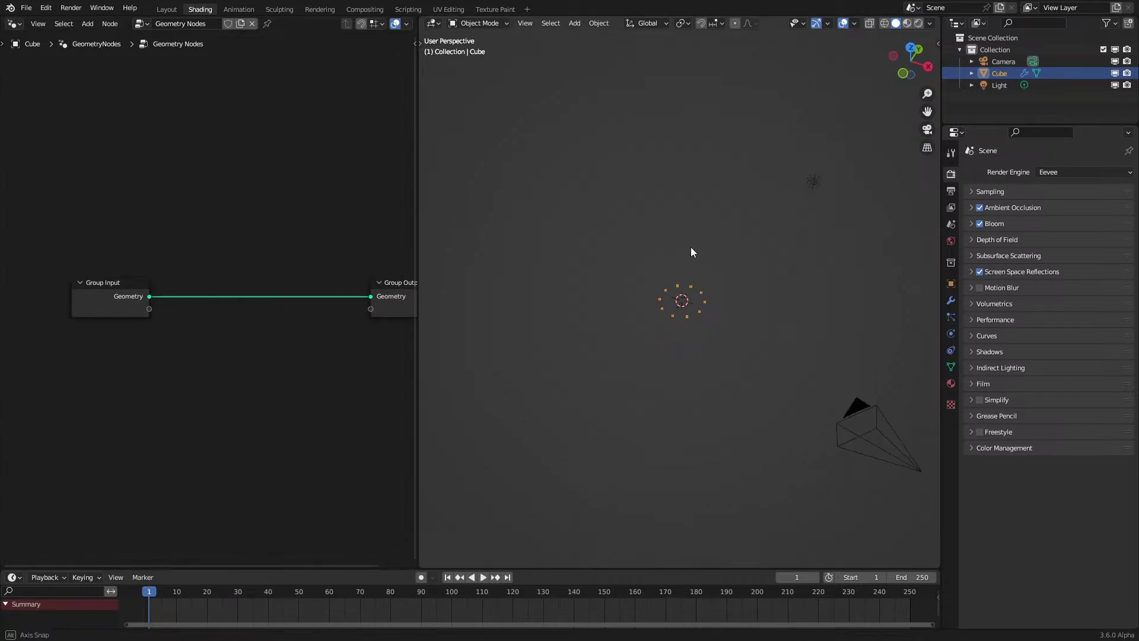
# Step: Add a Plain Axes empty, clear its location, move it away from the ring of points, and reselect the cube object
pyautogui.moveTo(692, 248); pyautogui.dragTo(669, 261, button='middle')
pyautogui.hotkey('shift', 'a')
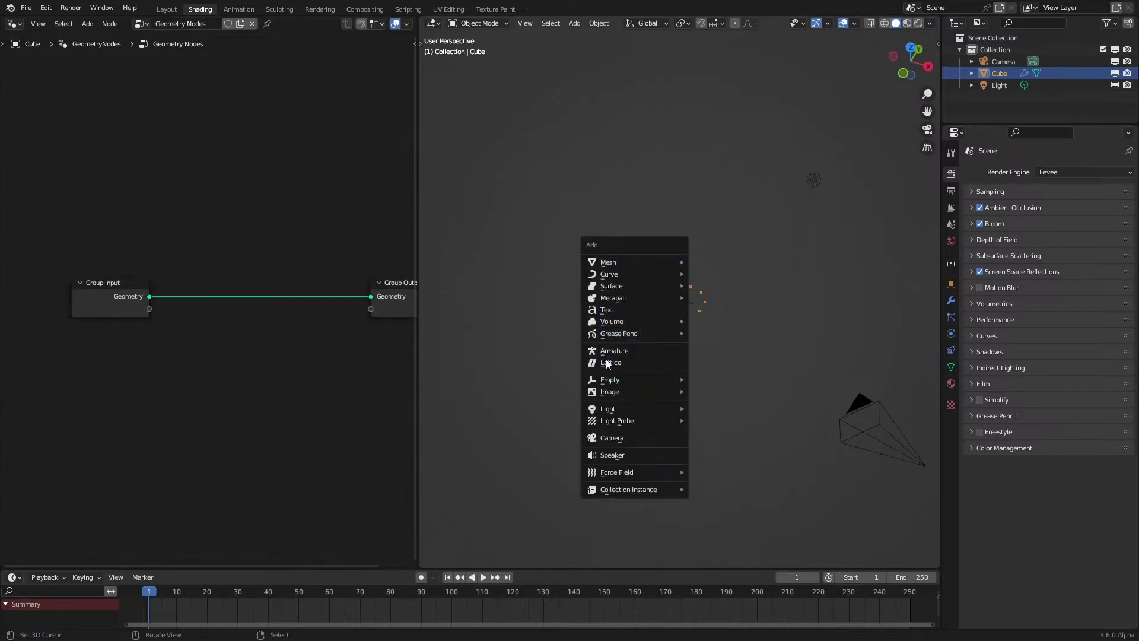
pyautogui.moveTo(611, 380)
pyautogui.click(738, 382)
pyautogui.hotkey('alt', 'g')
pyautogui.press('g')
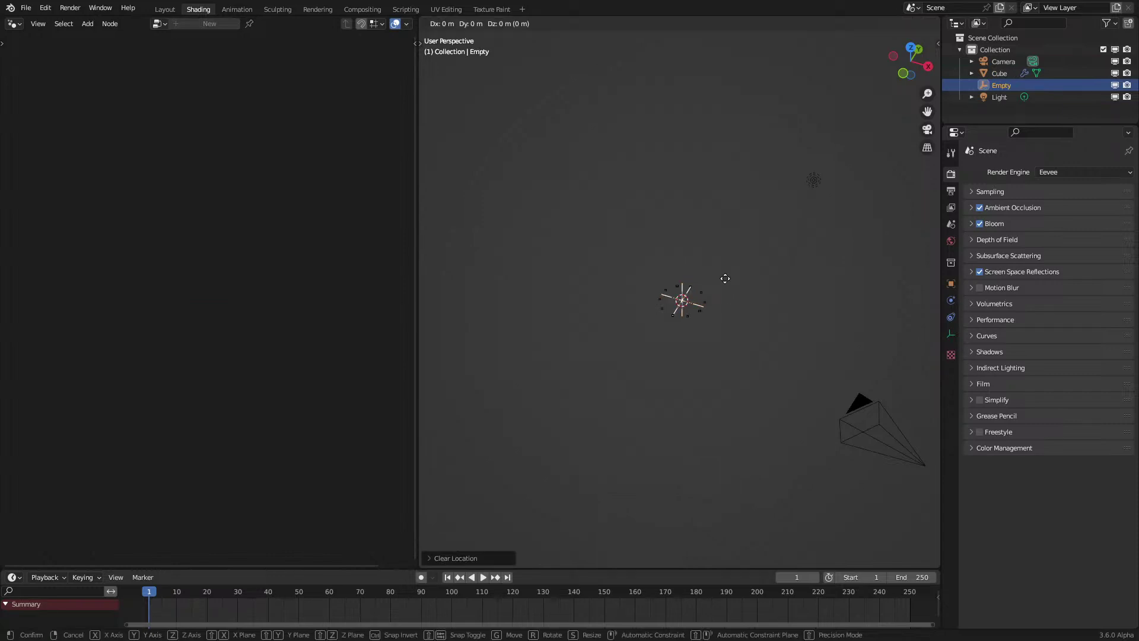
pyautogui.click(625, 399)
pyautogui.click(694, 306)
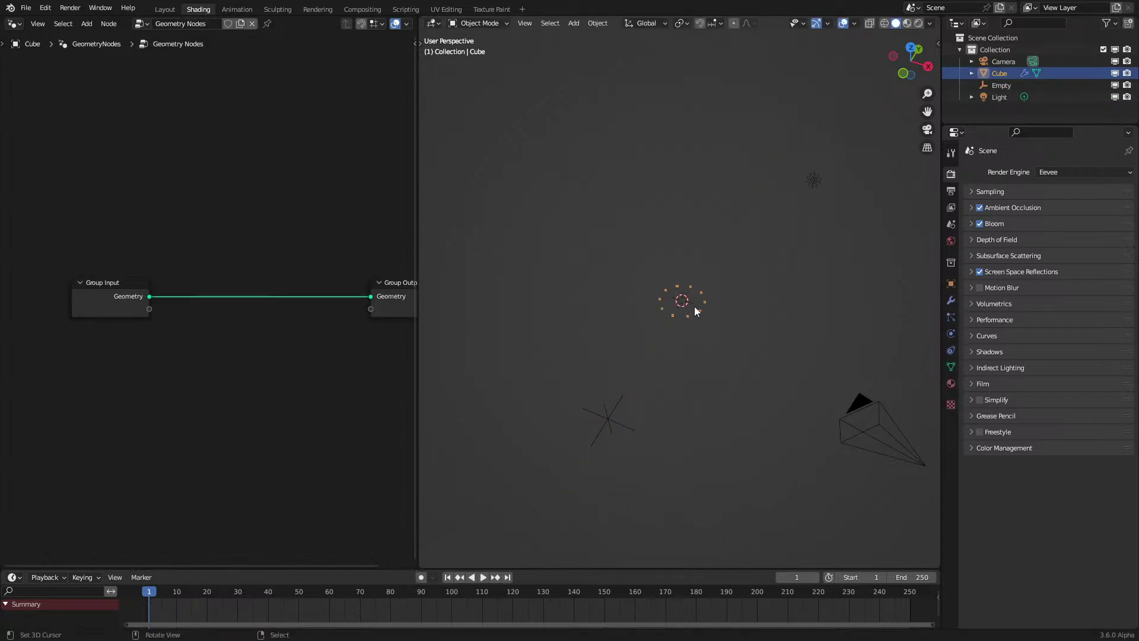
pyautogui.scroll(3, 593, 392)
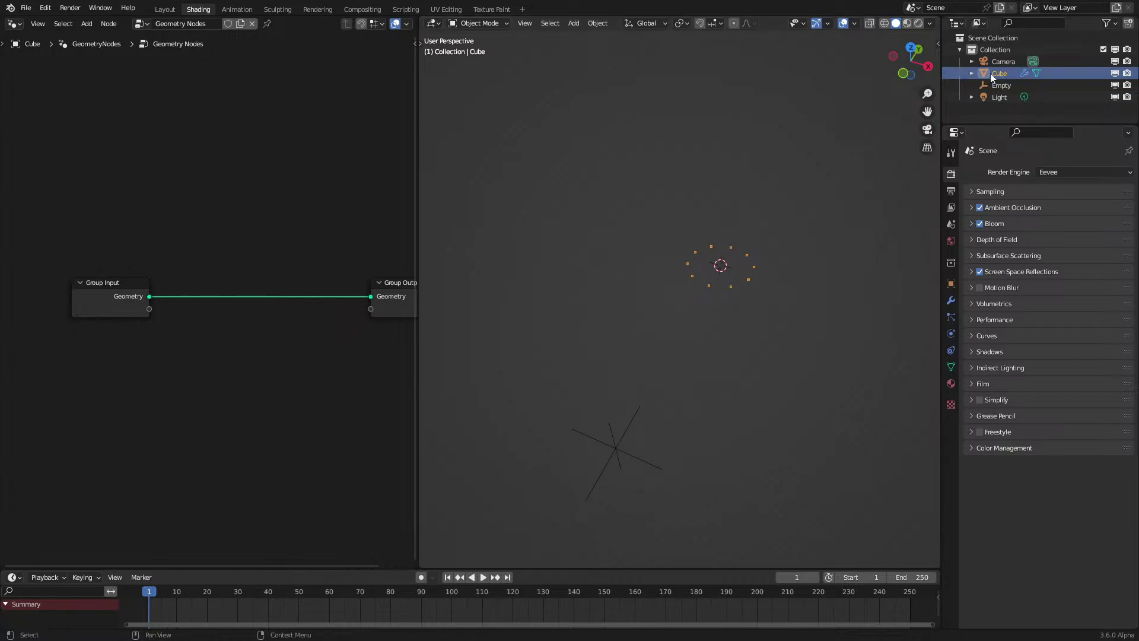
# Step: Bring the empty into the node tree as an Object Info node and insert a Transform Geometry node between Group Input and Group Output
pyautogui.moveTo(995, 87); pyautogui.dragTo(102, 391)
pyautogui.hotkey('shift', 'a')
pyautogui.write('tr')
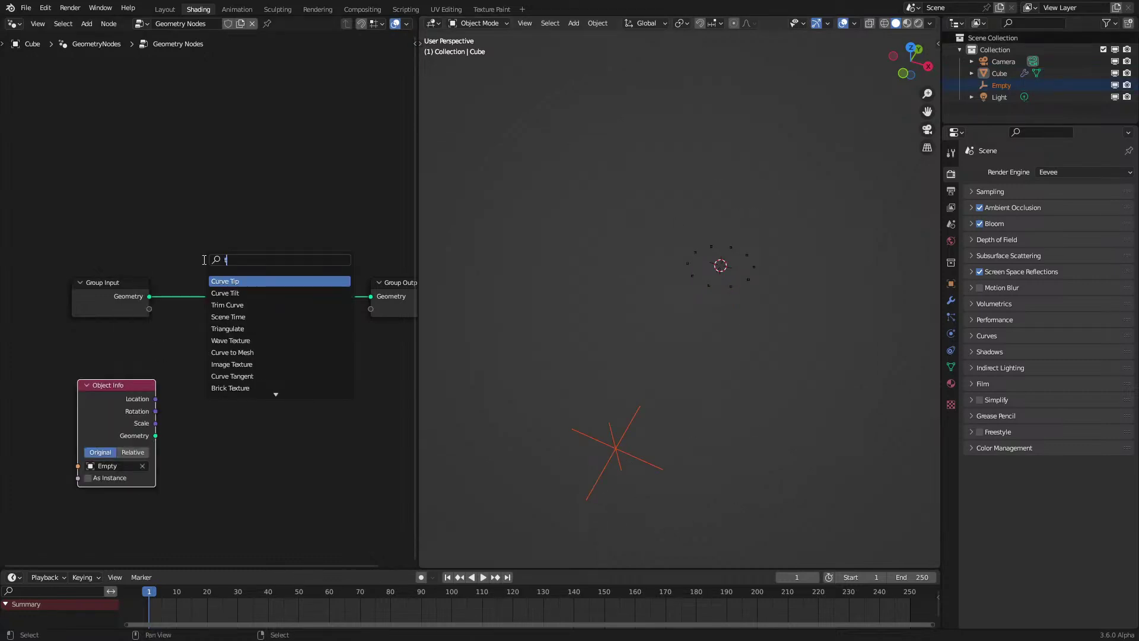
pyautogui.click(237, 281)
pyautogui.click(236, 280)
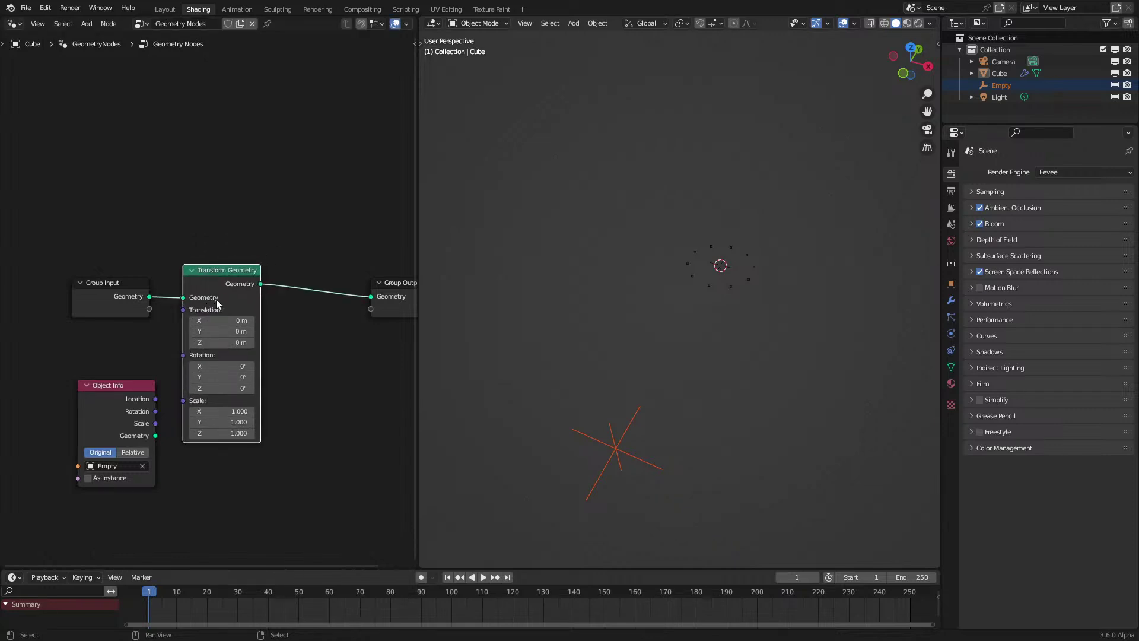
# Step: Connect the Object Info's Location, Rotation and Scale to Transform Geometry's Translation, Rotation and Scale, using Relative space
pyautogui.scroll(1, 155, 445)
pyautogui.moveTo(141, 426); pyautogui.dragTo(195, 328)
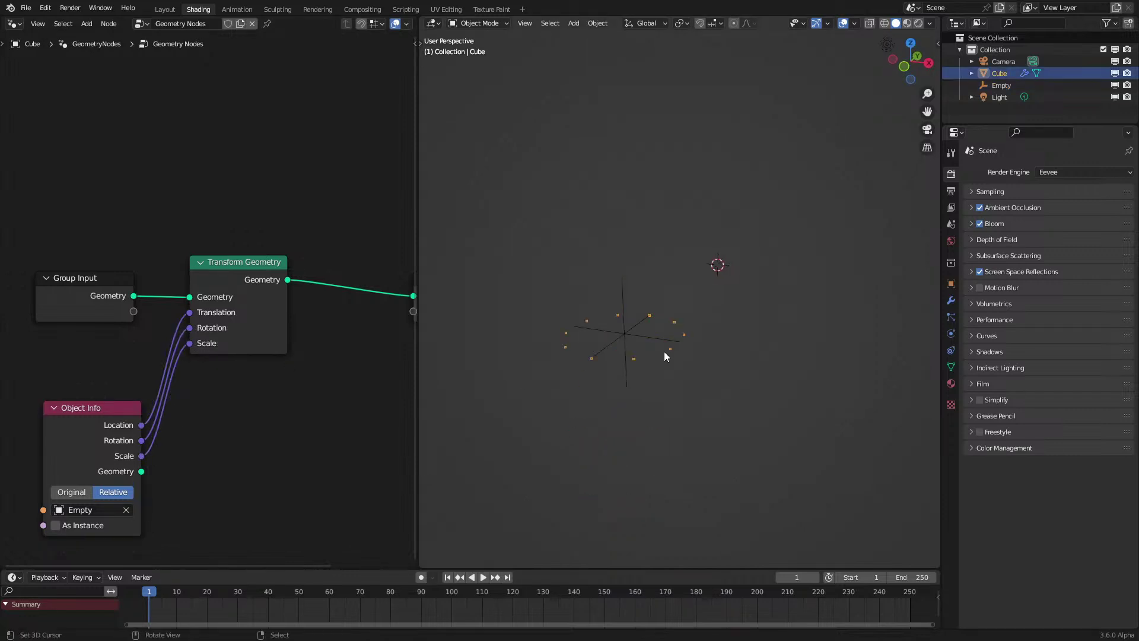
pyautogui.moveTo(671, 340); pyautogui.dragTo(692, 409, button='middle')
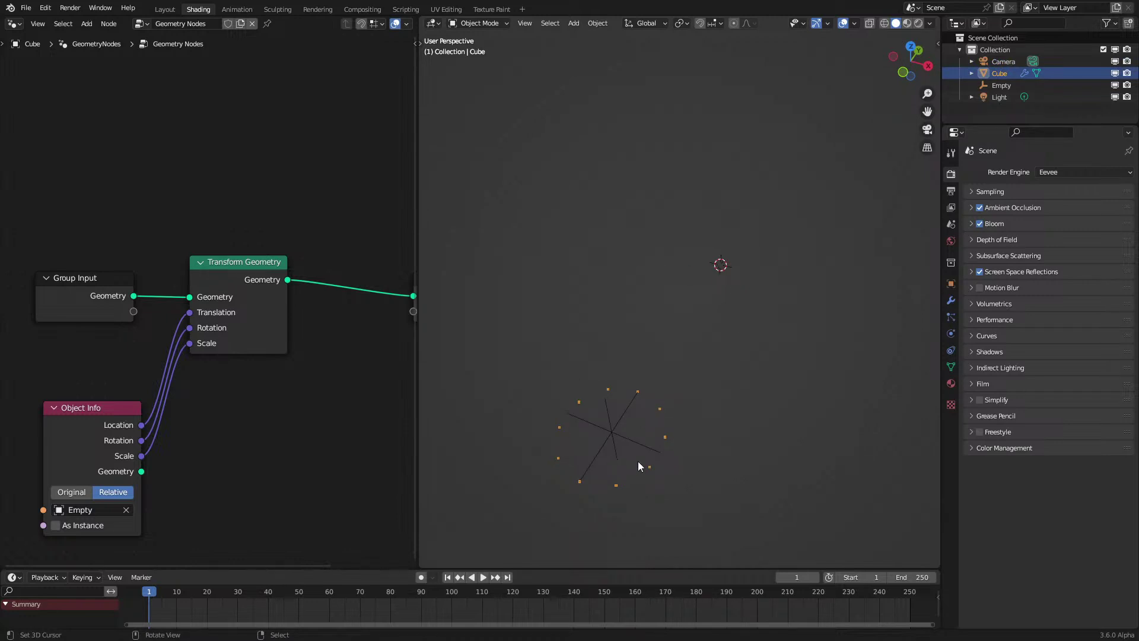
# Step: Make room in the node tree by moving the input-side nodes away from Group Output and widening the node editor
pyautogui.scroll(-3, 93, 339)
pyautogui.moveTo(82, 224); pyautogui.dragTo(262, 442)
pyautogui.press('g')
pyautogui.click(84, 365)
pyautogui.scroll(-1, 98, 344)
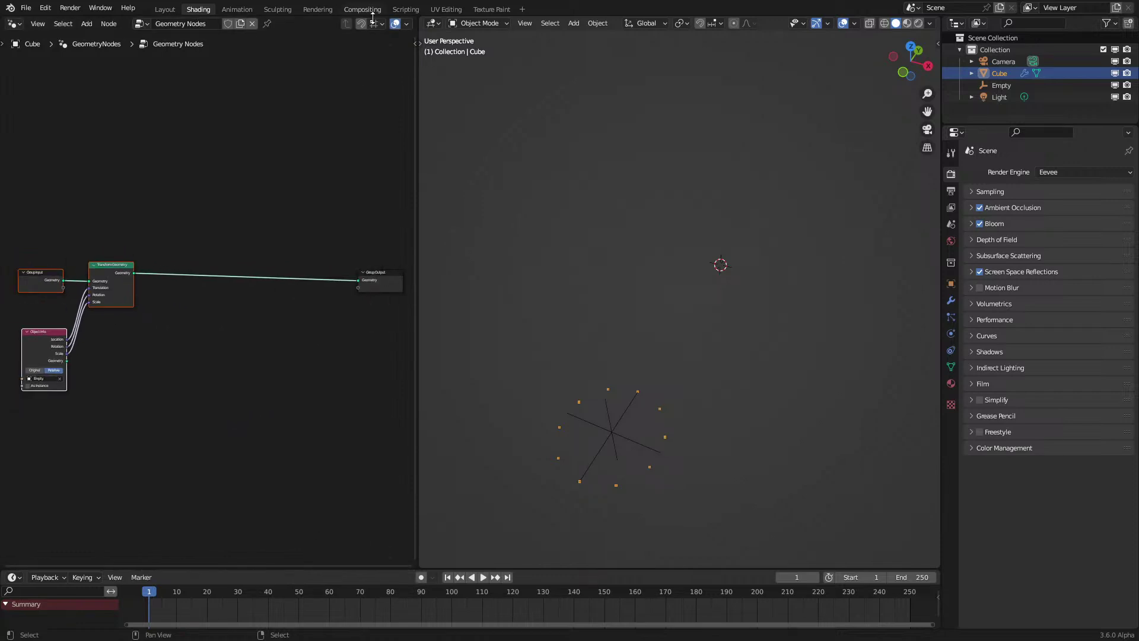
pyautogui.moveTo(416, 317); pyautogui.dragTo(626, 308)
pyautogui.scroll(2, 187, 278)
pyautogui.click(195, 297)
# Step: Add a Simulation Output node and a matching Simulation Input node above the existing geometry link
pyautogui.hotkey('shift', 'a')
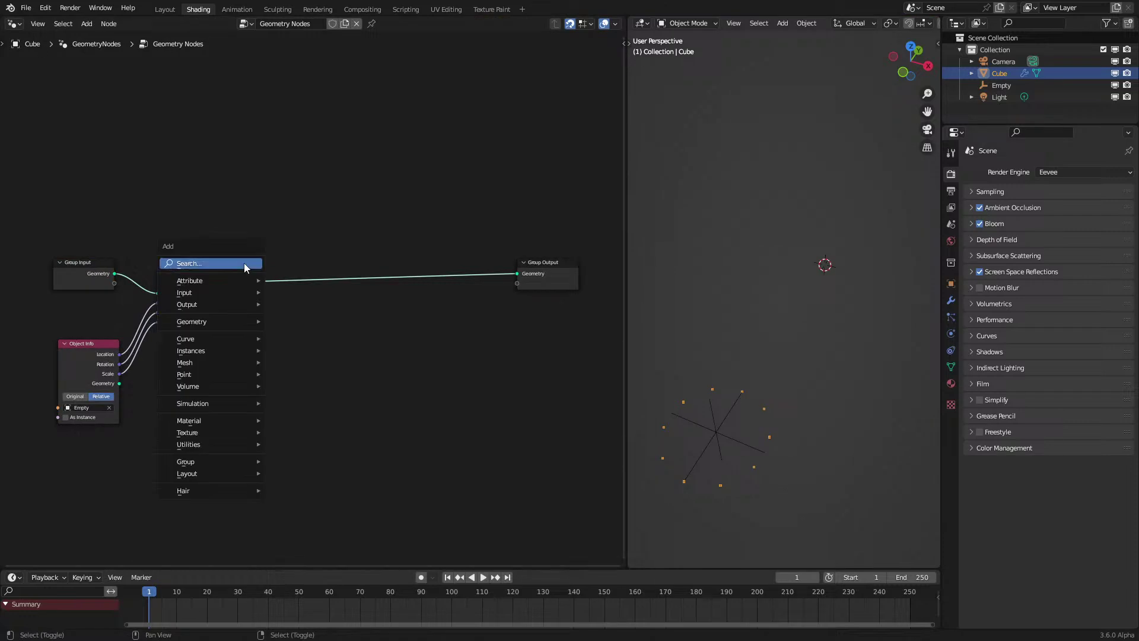
pyautogui.click(305, 405)
pyautogui.press('Escape')
pyautogui.click(403, 376)
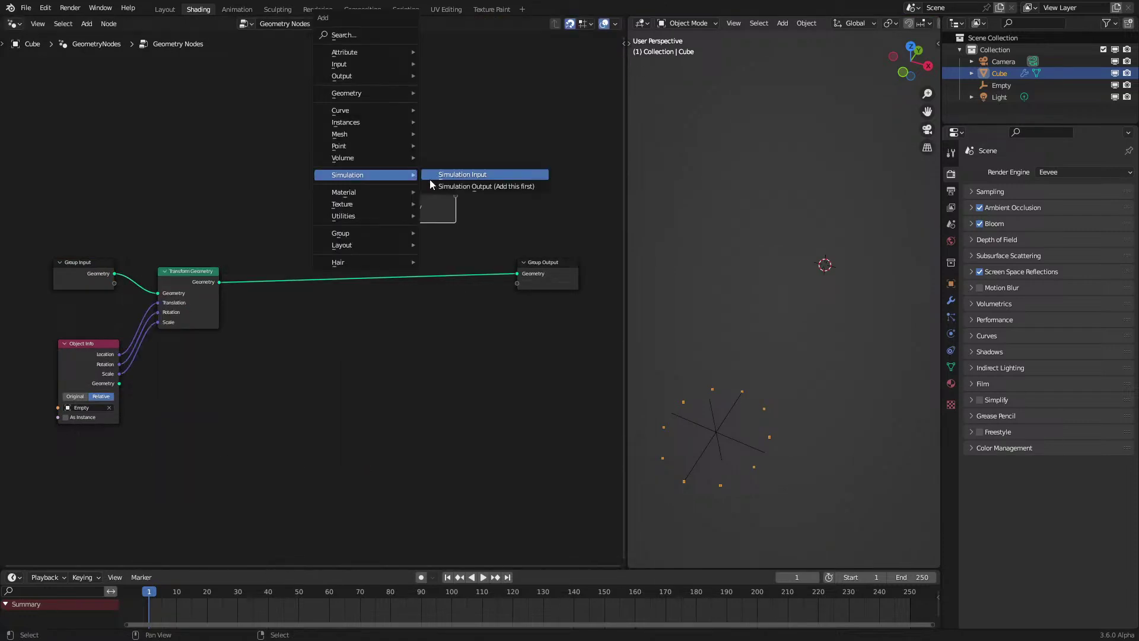
pyautogui.click(434, 176)
pyautogui.moveTo(419, 201); pyautogui.dragTo(423, 205)
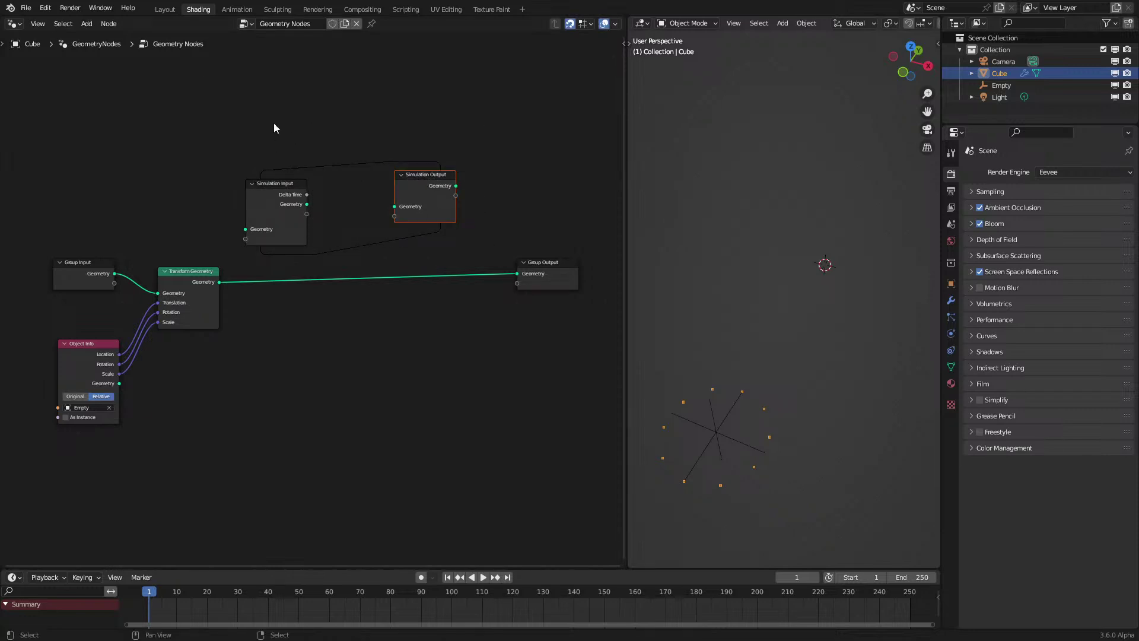
# Step: Route the Group Input geometry through Simulation Input and Simulation Output into Group Output
pyautogui.scroll(1, 71, 270)
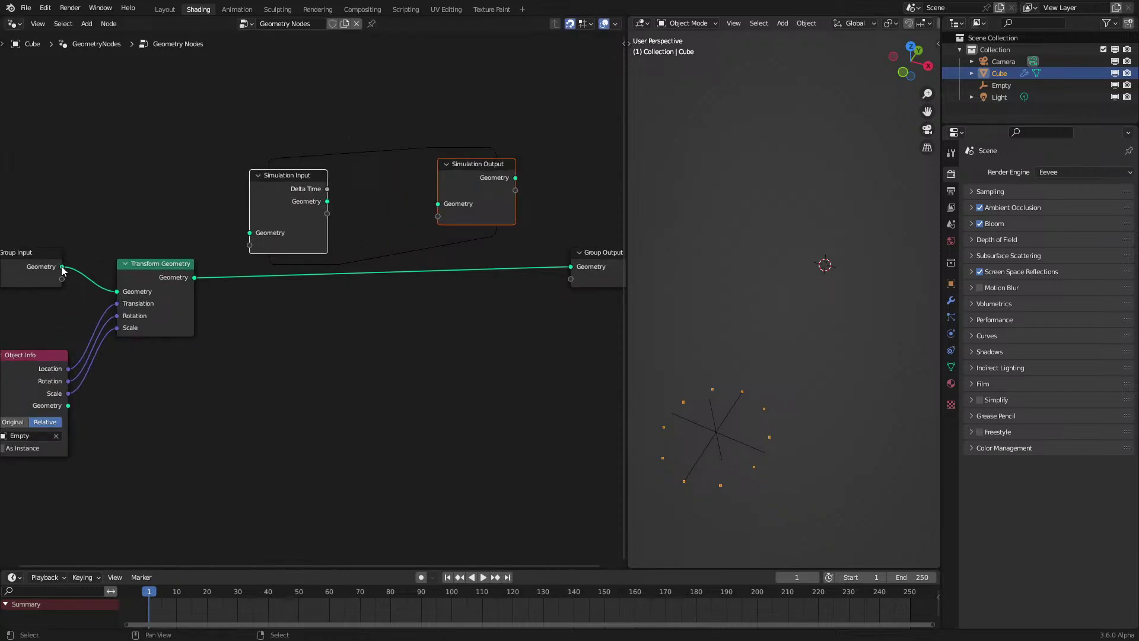
pyautogui.moveTo(249, 236); pyautogui.dragTo(250, 233)
pyautogui.scroll(-1, 160, 267)
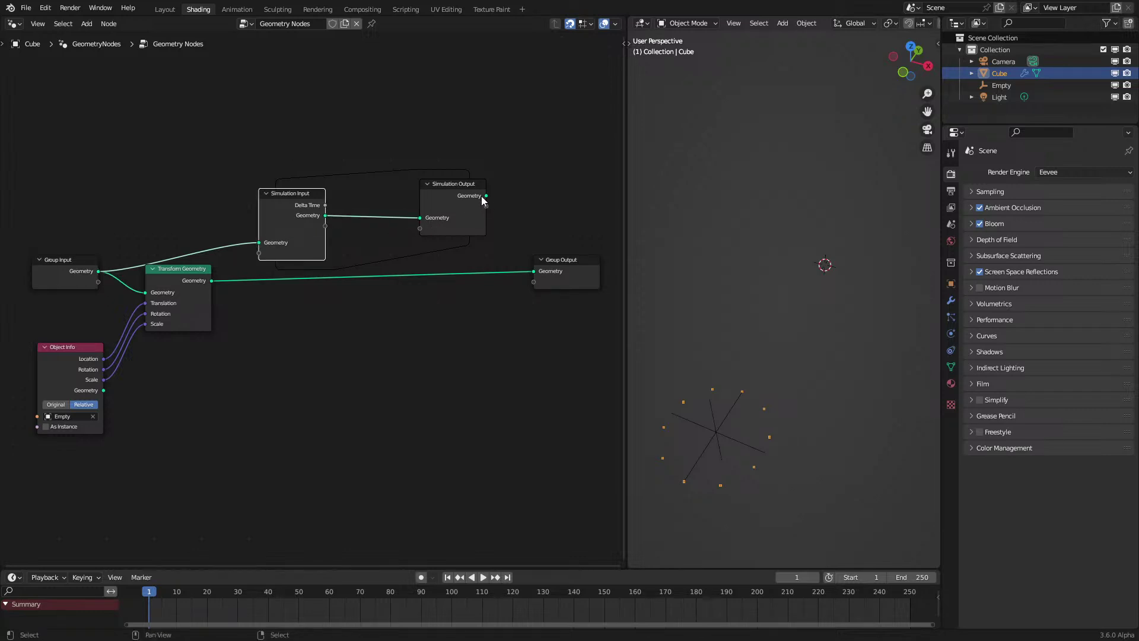
pyautogui.moveTo(541, 265); pyautogui.dragTo(540, 273)
# Step: Line up the simulation nodes with the main chain, place Transform Geometry below, and add a reroute on Group Input's geometry links
pyautogui.moveTo(277, 147); pyautogui.dragTo(461, 244)
pyautogui.press('g')
pyautogui.click(443, 322)
pyautogui.moveTo(226, 268); pyautogui.dragTo(292, 213, button='middle')
pyautogui.moveTo(280, 333); pyautogui.dragTo(280, 333)
pyautogui.moveTo(240, 269); pyautogui.dragTo(250, 363)
pyautogui.keyDown('shift'); pyautogui.moveTo(182, 318); pyautogui.dragTo(180, 320, button='right'); pyautogui.keyUp('shift')
# Step: Move the input-side nodes and Simulation Input away from Simulation Output, and align Object Info beside Transform Geometry
pyautogui.scroll(-5, 172, 297)
pyautogui.moveTo(132, 174); pyautogui.dragTo(397, 440)
pyautogui.press('g')
pyautogui.press('x')
pyautogui.click(245, 415)
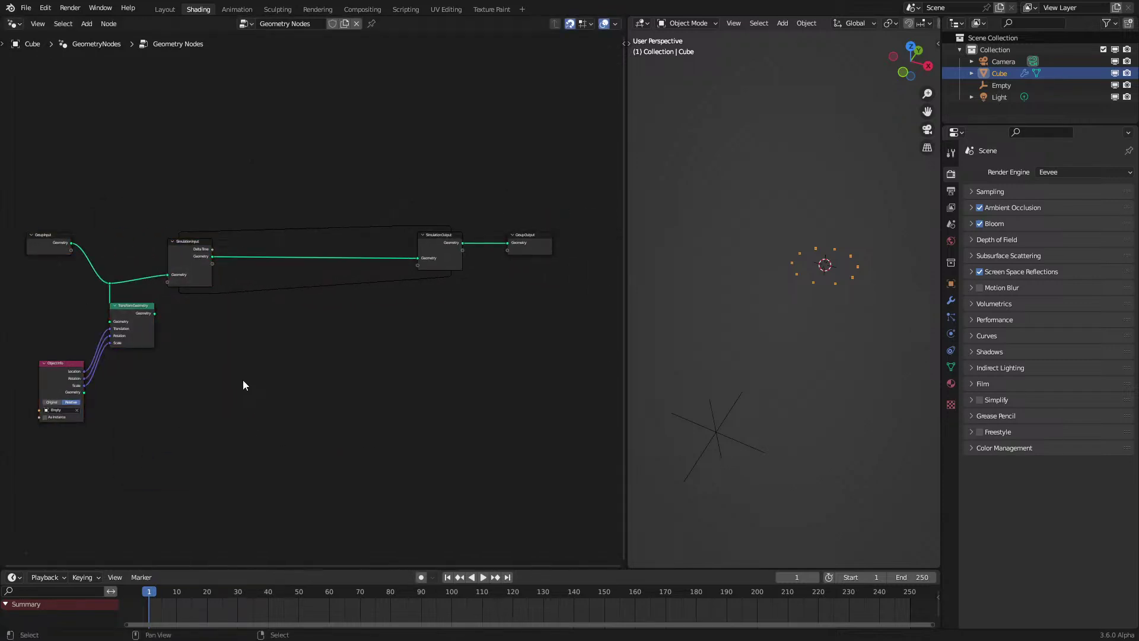
pyautogui.scroll(1, 258, 354)
pyautogui.moveTo(259, 354); pyautogui.dragTo(318, 364, button='middle')
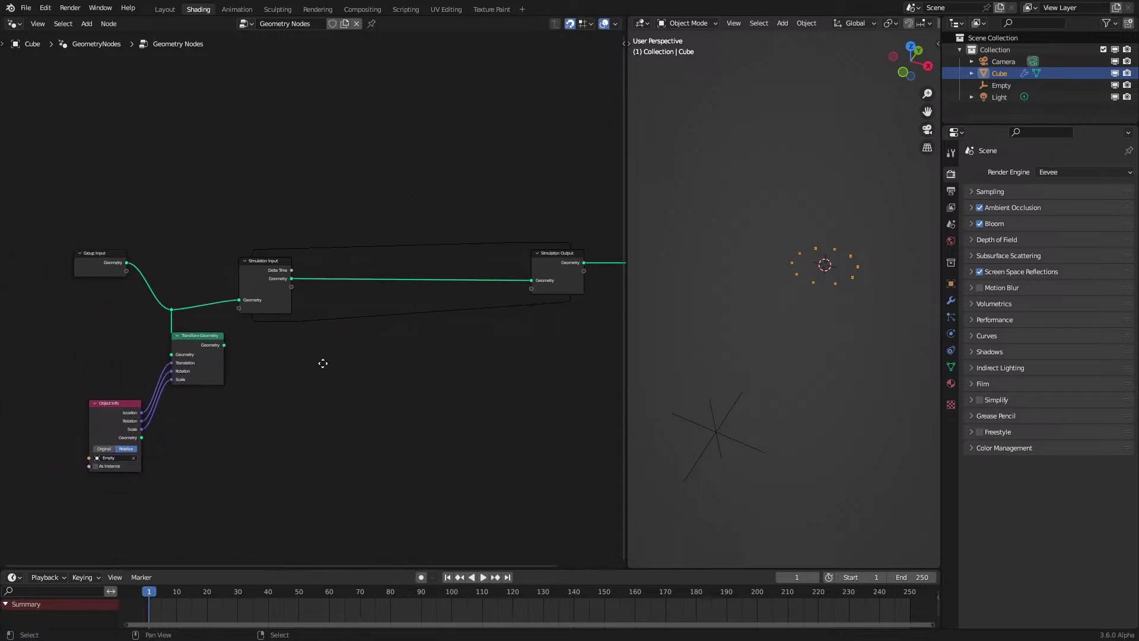
pyautogui.scroll(1, 178, 380)
pyautogui.moveTo(109, 423); pyautogui.dragTo(115, 361)
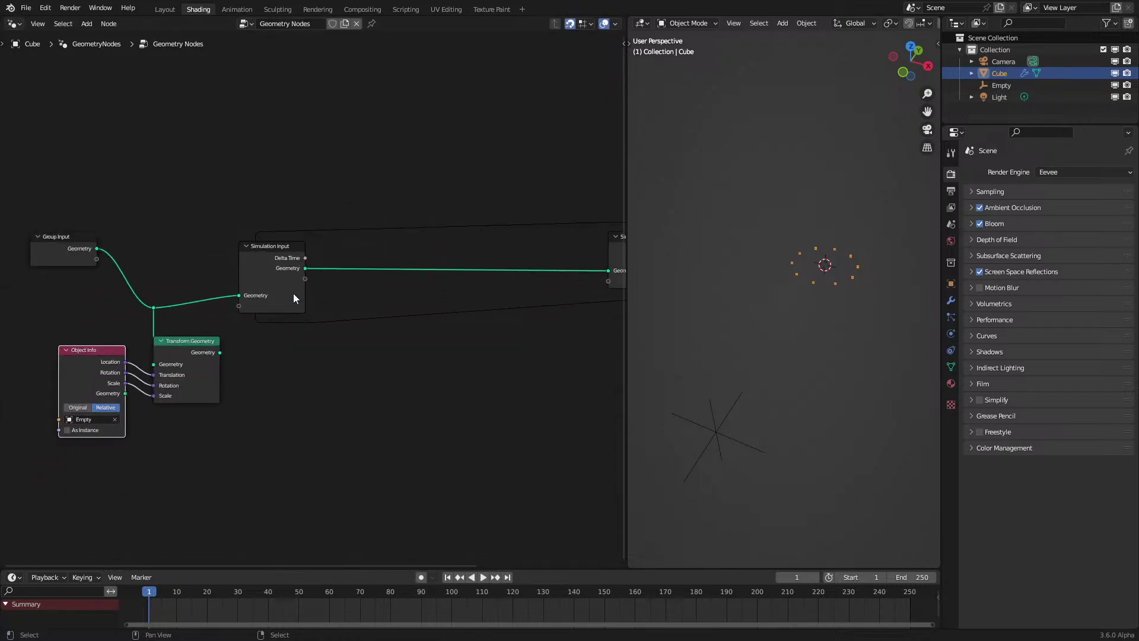
# Step: Insert a Set Position node between Simulation Input and Simulation Output
pyautogui.scroll(2, 291, 290)
pyautogui.hotkey('shift', 'a')
pyautogui.click(235, 134)
pyautogui.write('set')
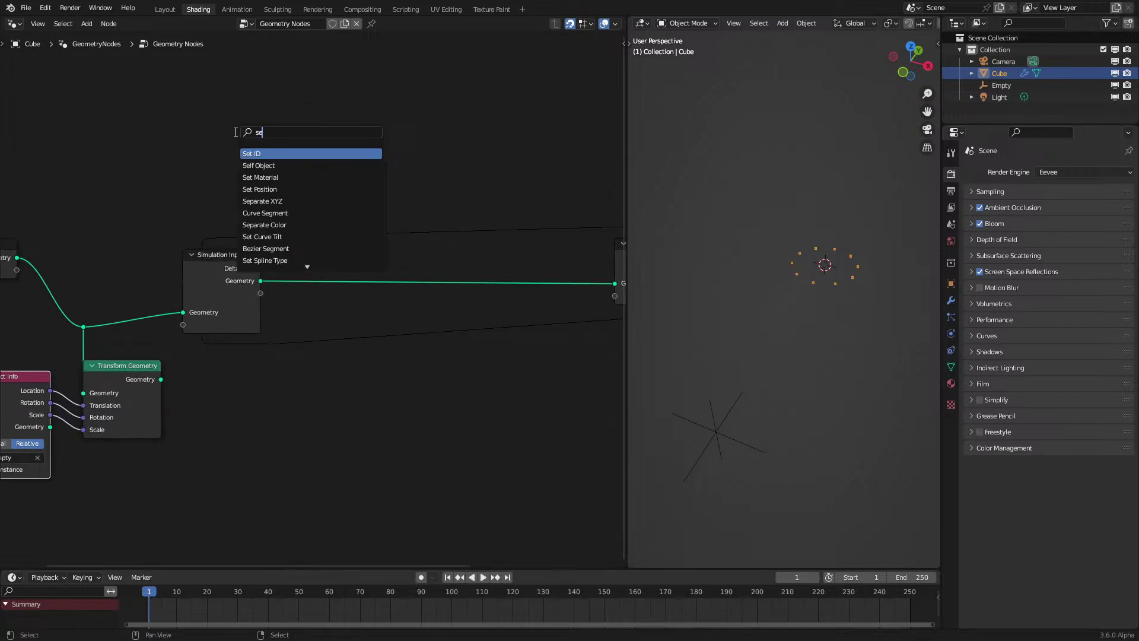
pyautogui.click(269, 176)
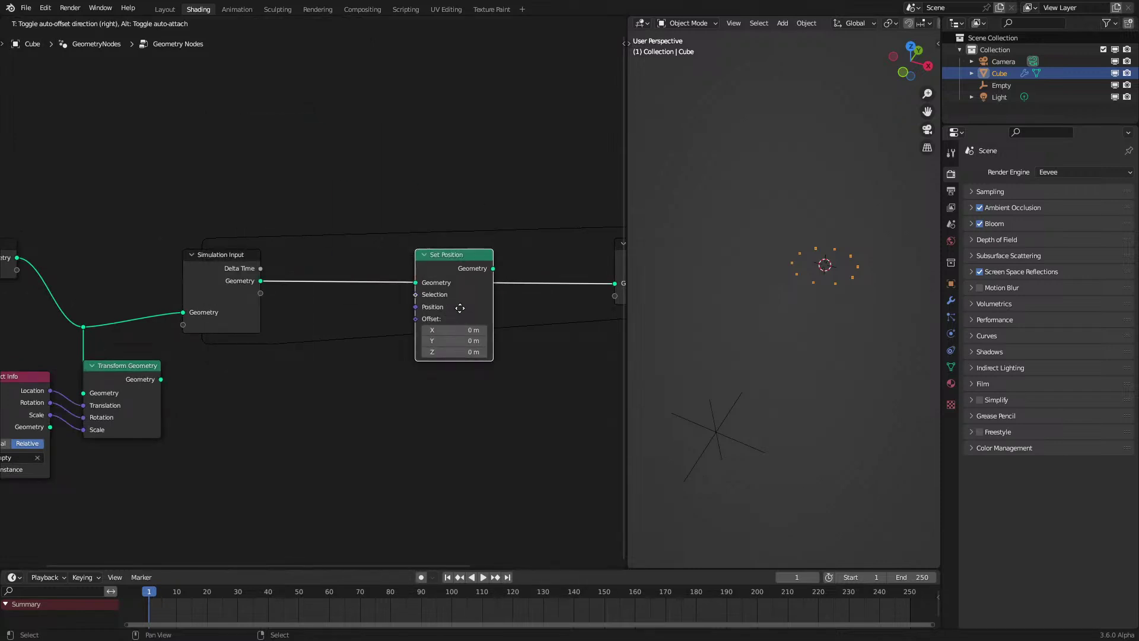
pyautogui.click(482, 330)
# Step: Add a Sample Index node fed by the Transform Geometry output and set its data type to Vector
pyautogui.scroll(1, 113, 403)
pyautogui.moveTo(146, 386); pyautogui.dragTo(205, 402)
pyautogui.write('samp')
pyautogui.press('Down')
pyautogui.press('Return')
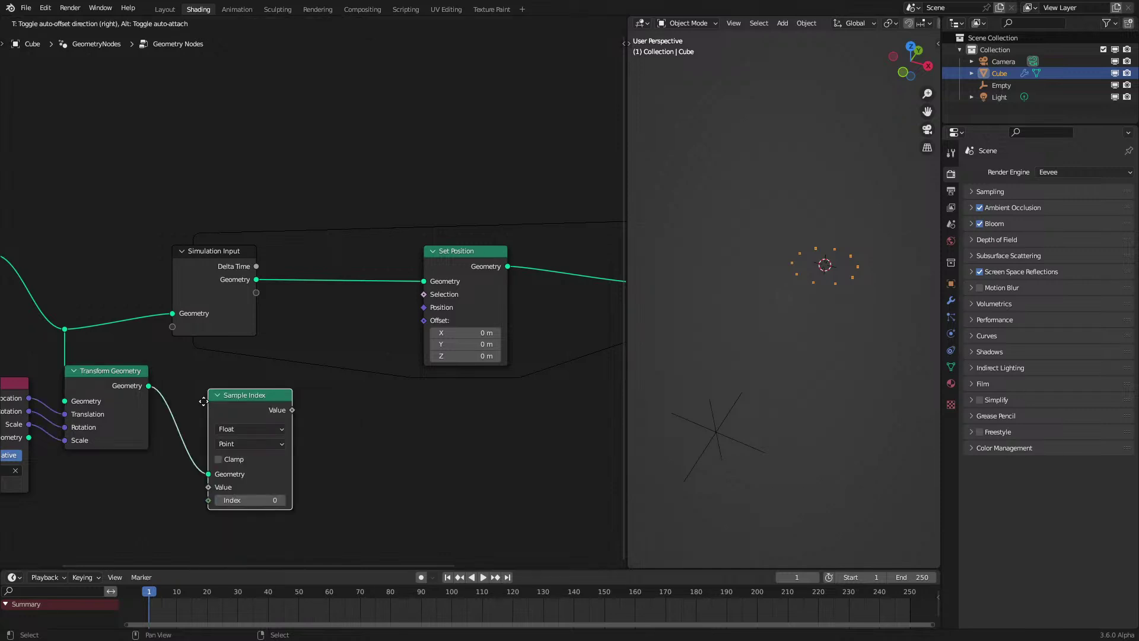
pyautogui.click(170, 369)
pyautogui.moveTo(192, 263); pyautogui.dragTo(300, 267, button='middle')
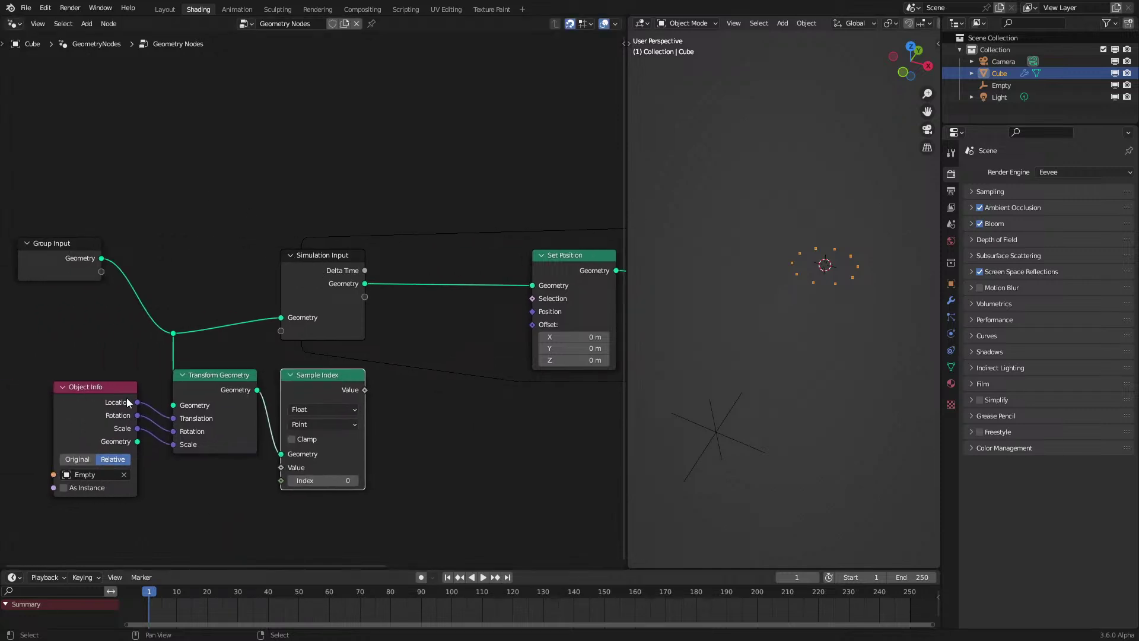
pyautogui.click(322, 411)
pyautogui.click(311, 442)
pyautogui.moveTo(298, 476); pyautogui.dragTo(323, 409, button='middle')
pyautogui.moveTo(305, 400); pyautogui.dragTo(269, 435)
pyautogui.write('po')
pyautogui.click(243, 461)
pyautogui.rightClick(244, 444)
pyautogui.hotkey('shift', 'a')
pyautogui.press('Escape')
# Step: Feed a Position node into Sample Index's Value and an Index node into its Index input
pyautogui.moveTo(306, 400); pyautogui.dragTo(279, 437)
pyautogui.write('po')
pyautogui.click(249, 433)
pyautogui.click(248, 430)
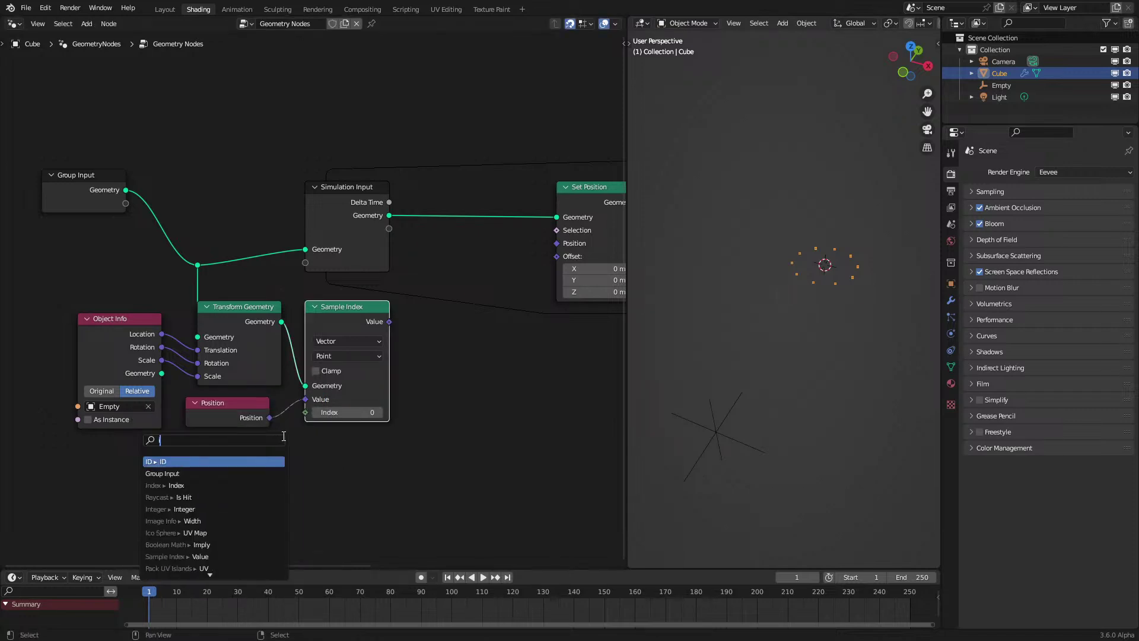
pyautogui.write('in')
pyautogui.press('Return')
pyautogui.click(278, 432)
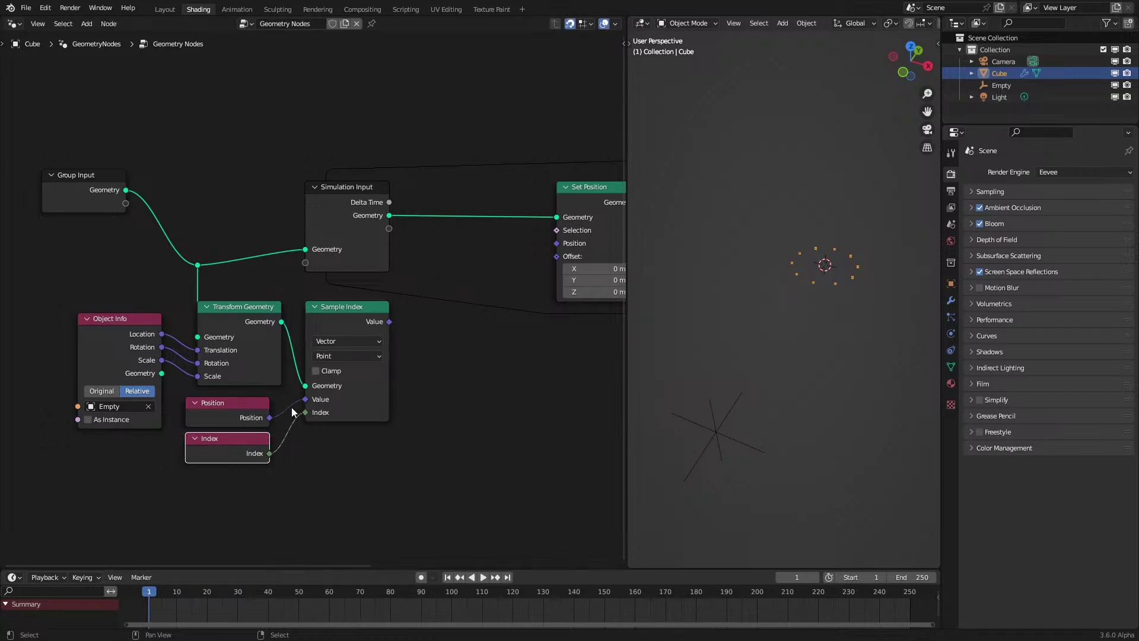
# Step: Preview the geometry at the reroute and at Transform Geometry, ending with the simulation result routed to the output again
pyautogui.scroll(-3, 290, 226)
pyautogui.keyDown('ctrl'); pyautogui.keyDown('shift'); pyautogui.click(224, 273); pyautogui.keyUp('shift'); pyautogui.keyUp('ctrl')
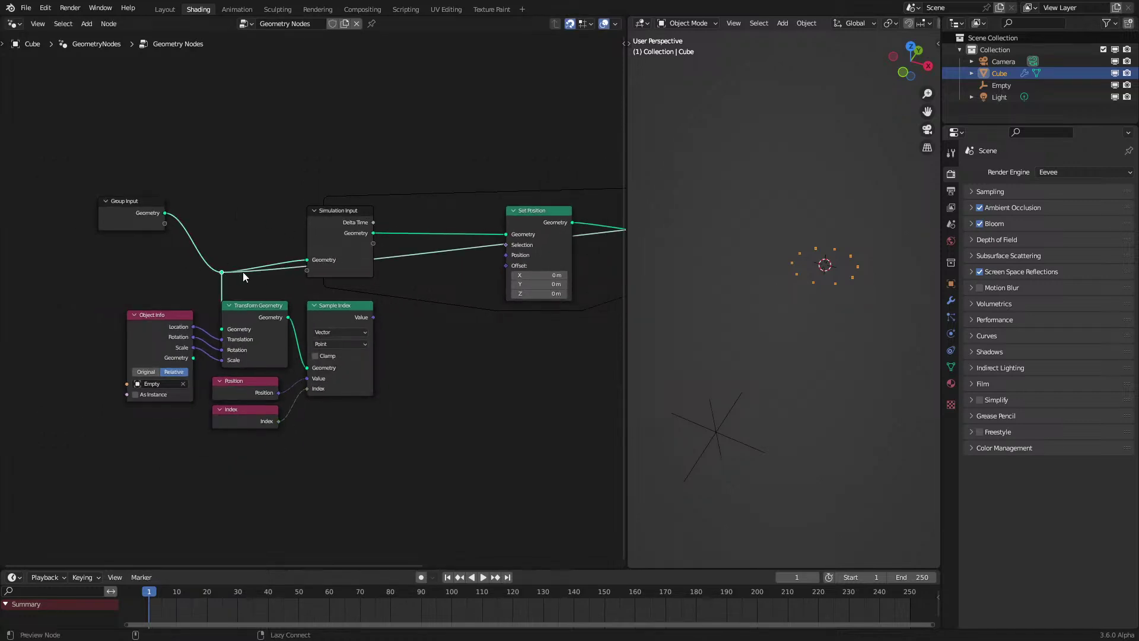
pyautogui.keyDown('ctrl'); pyautogui.keyDown('shift'); pyautogui.click(244, 321); pyautogui.keyUp('shift'); pyautogui.keyUp('ctrl')
pyautogui.scroll(-1, 430, 269)
pyautogui.moveTo(430, 269); pyautogui.dragTo(254, 333, button='middle')
pyautogui.keyDown('ctrl'); pyautogui.keyDown('shift'); pyautogui.click(504, 290); pyautogui.keyUp('shift'); pyautogui.keyUp('ctrl')
# Step: Add a Vector Mix node taking the Sample Index value as A and an additional Position node as B
pyautogui.scroll(5, 215, 379)
pyautogui.moveTo(214, 378); pyautogui.dragTo(253, 349, button='middle')
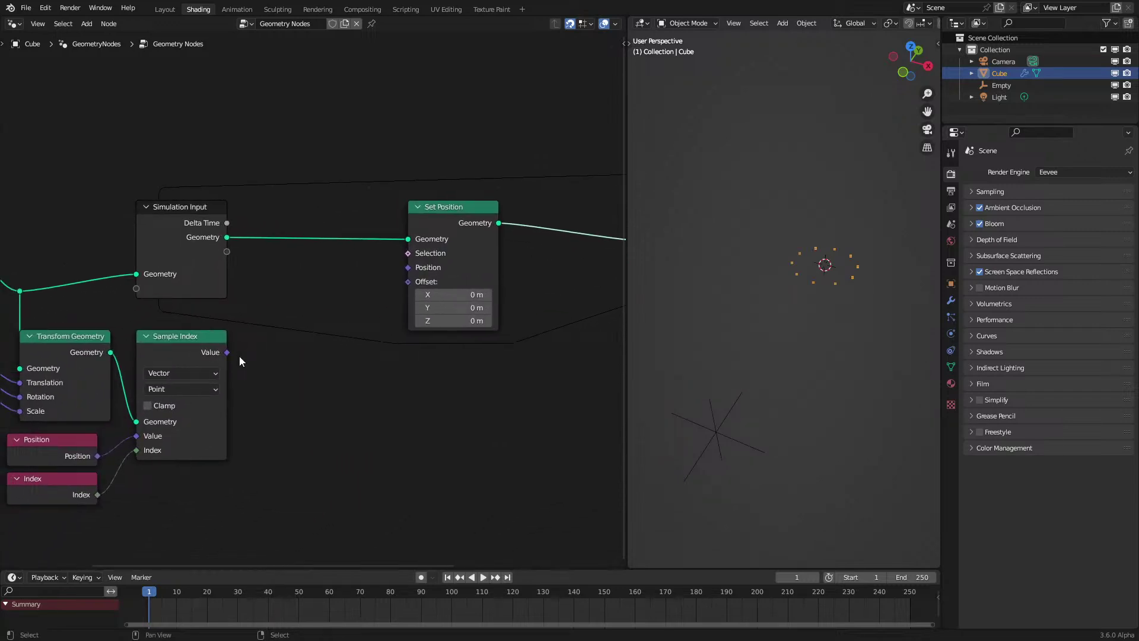
pyautogui.hotkey('shift', 'd')
pyautogui.click(317, 470)
pyautogui.moveTo(226, 351); pyautogui.dragTo(314, 347)
pyautogui.write('mix')
pyautogui.press('Return')
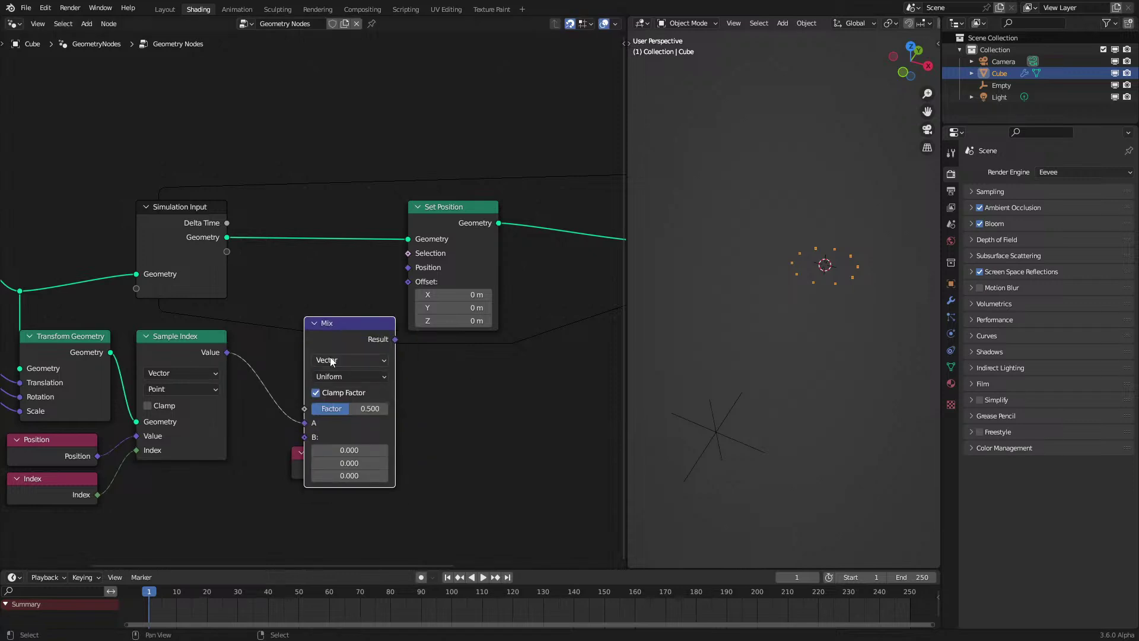
pyautogui.click(315, 361)
pyautogui.moveTo(382, 469); pyautogui.dragTo(282, 387)
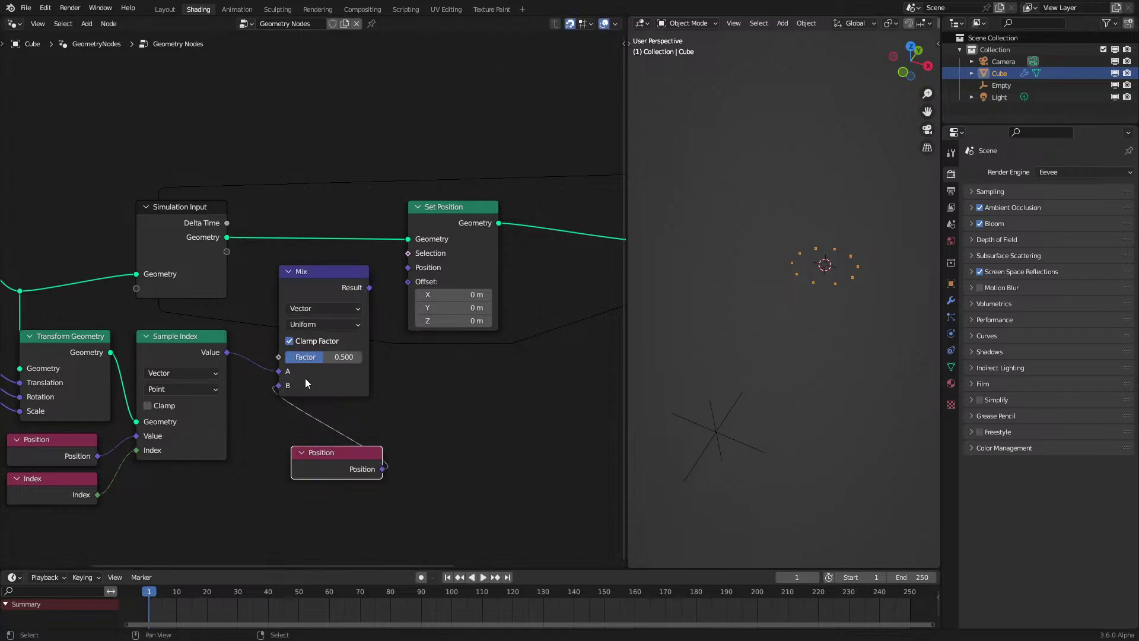
# Step: Set the Mix factor to 0.900, connect its result to Set Position's Position, and play the animation
pyautogui.moveTo(329, 358); pyautogui.dragTo(351, 357)
pyautogui.moveTo(334, 464); pyautogui.dragTo(324, 431)
pyautogui.moveTo(363, 287); pyautogui.dragTo(408, 268)
pyautogui.press('space')
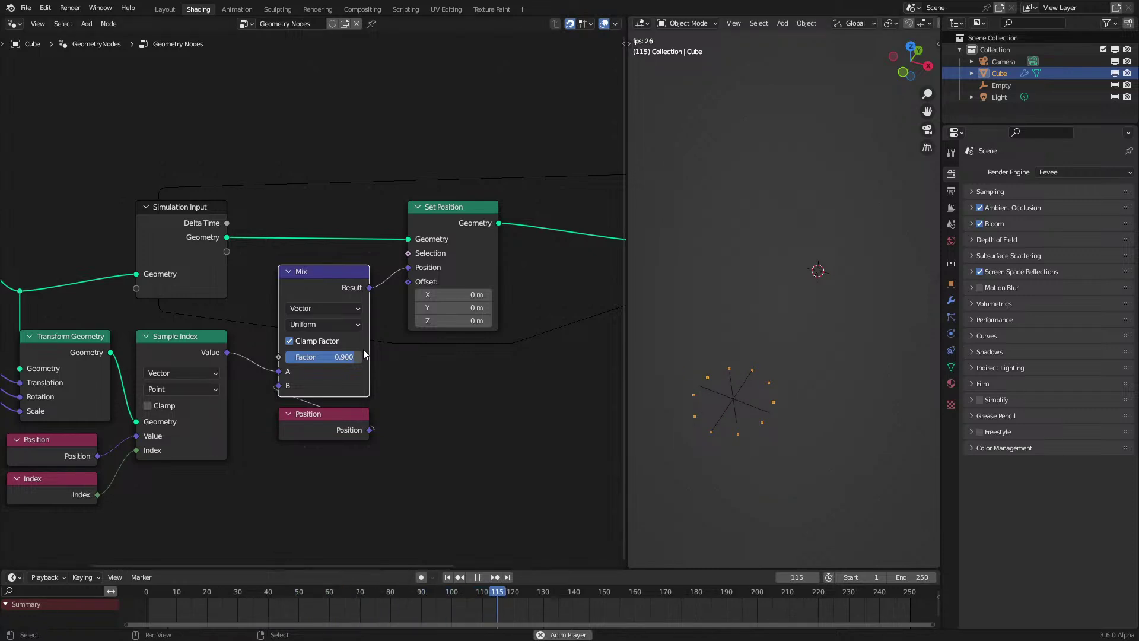
# Step: Stop the animation and delete the Mix node together with the Position node feeding it
pyautogui.scroll(-7, 314, 297)
pyautogui.moveTo(157, 225); pyautogui.dragTo(232, 223, button='middle')
pyautogui.moveTo(136, 177); pyautogui.dragTo(273, 453)
pyautogui.press('space')
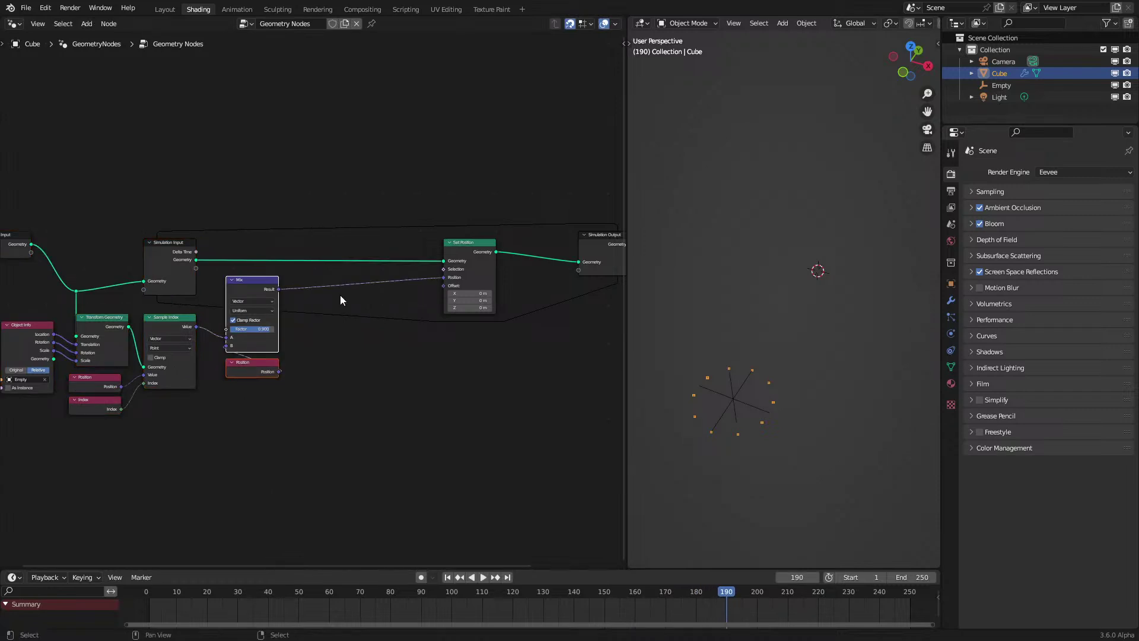
pyautogui.press('x')
pyautogui.scroll(3, 343, 299)
pyautogui.moveTo(166, 358); pyautogui.dragTo(249, 349, button='middle')
pyautogui.scroll(-3, 257, 332)
pyautogui.scroll(2, 234, 340)
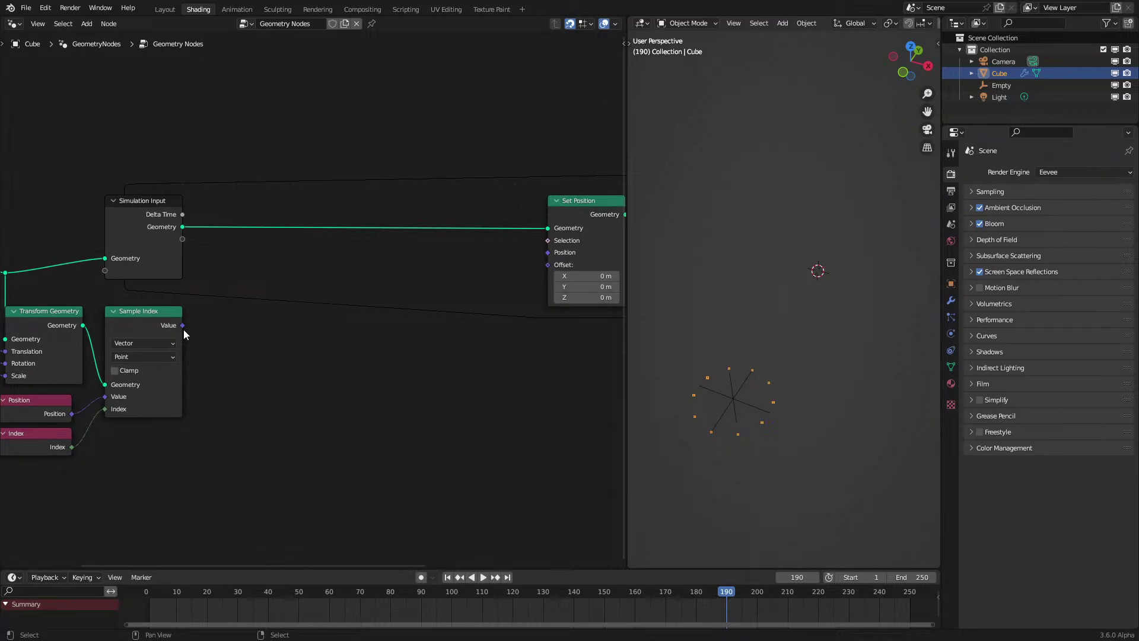
# Step: Add a Subtract vector math node with the Sample Index value as its first vector
pyautogui.moveTo(182, 325); pyautogui.dragTo(215, 330)
pyautogui.moveTo(71, 447); pyautogui.dragTo(165, 376, button='middle')
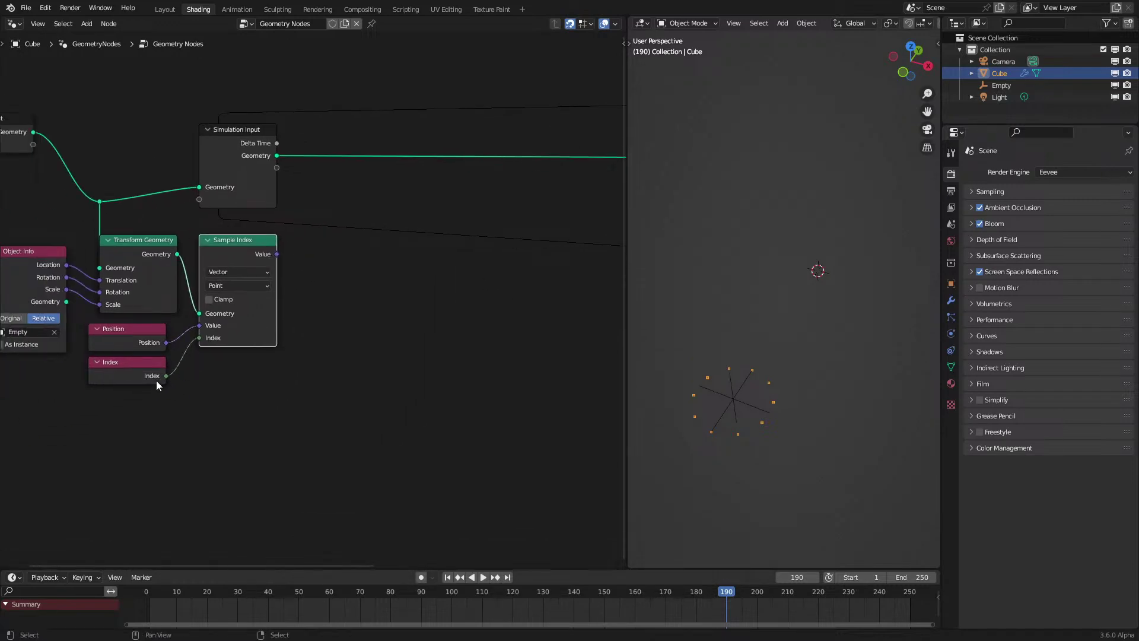
pyautogui.moveTo(318, 322); pyautogui.dragTo(253, 375, button='middle')
pyautogui.moveTo(207, 351); pyautogui.dragTo(279, 352)
pyautogui.write('subtr')
pyautogui.press('Return')
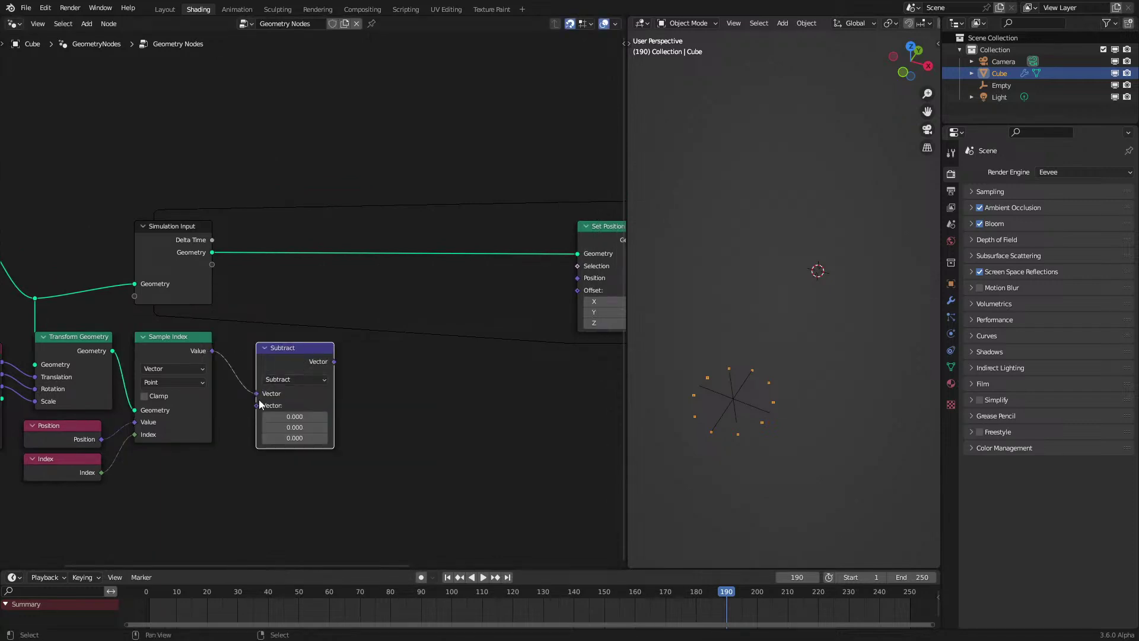
# Step: Feed a new Position node into the Subtract node's second vector and place it just below
pyautogui.moveTo(256, 405); pyautogui.dragTo(228, 429)
pyautogui.write('pos')
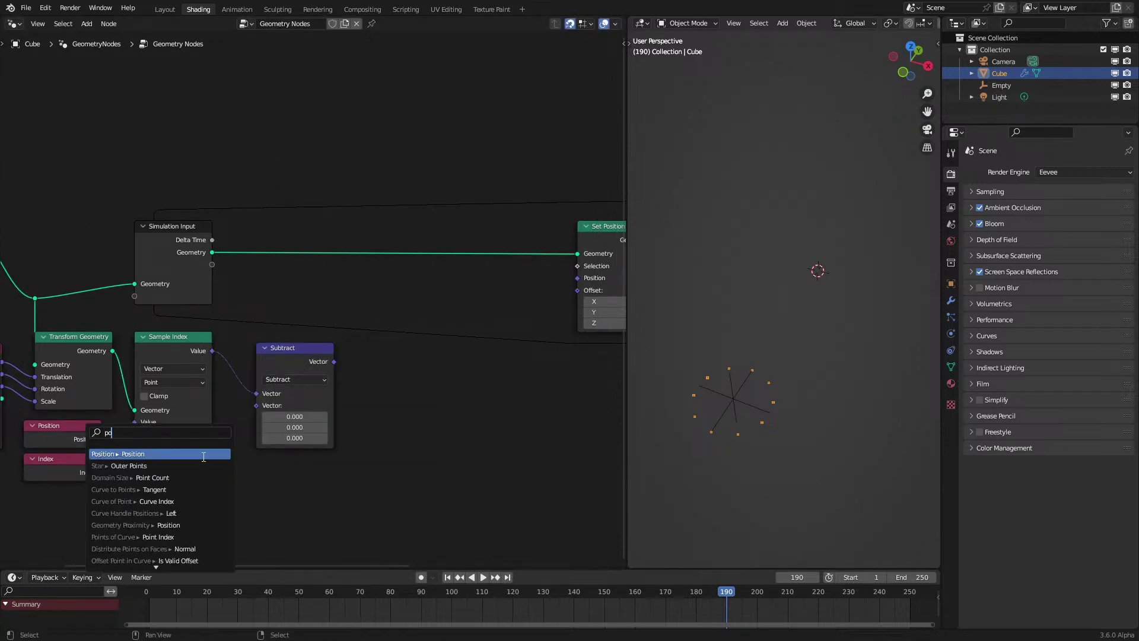
pyautogui.press('Return')
pyautogui.click(322, 442)
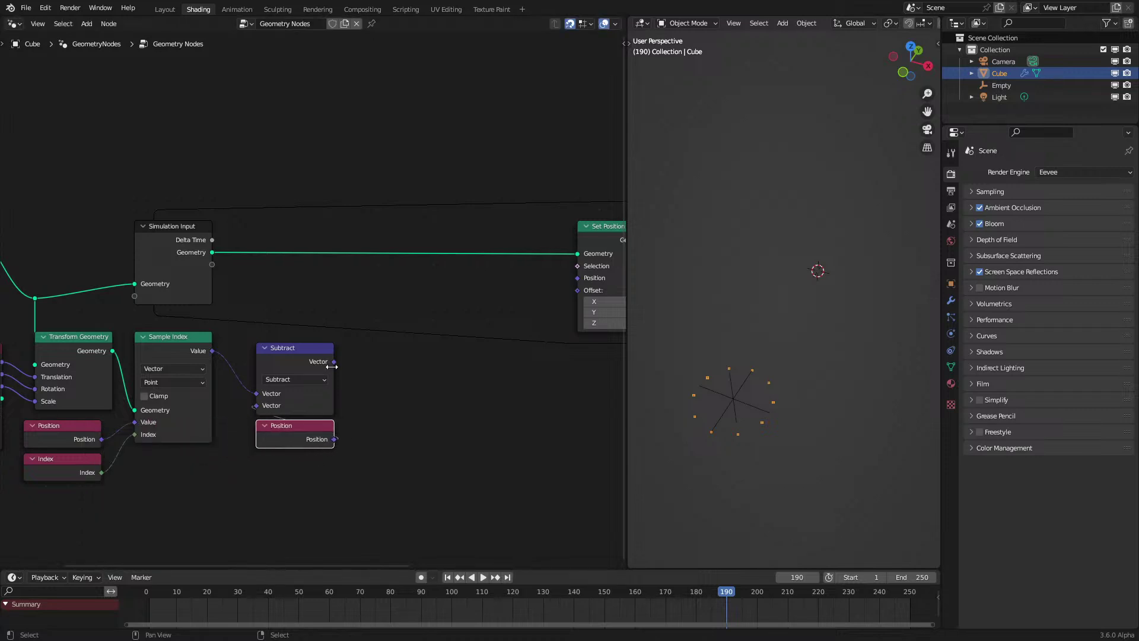
# Step: Connect the Subtract result to Set Position's Offset and play the animation from the beginning to test it
pyautogui.moveTo(334, 362); pyautogui.dragTo(577, 290)
pyautogui.click(137, 591)
pyautogui.press('space')
pyautogui.moveTo(730, 397); pyautogui.dragTo(742, 419)
pyautogui.click(756, 415)
pyautogui.click(774, 401)
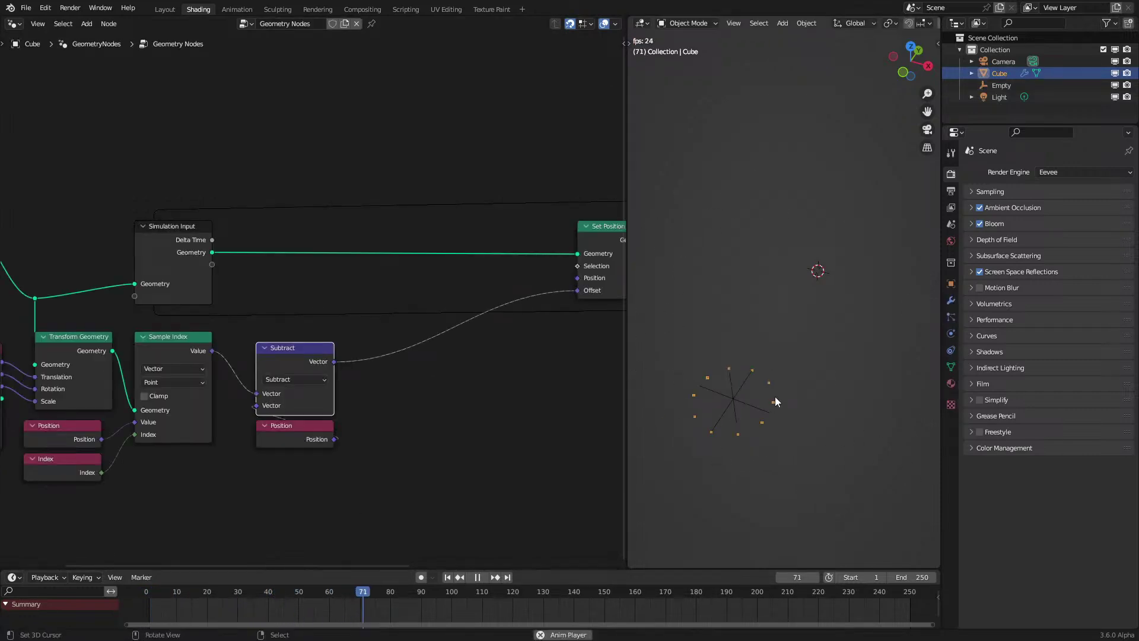
# Step: Stop the animation, then collapse the Subtract node and its Position node and stack them beside Sample Index
pyautogui.press('space')
pyautogui.click(264, 348)
pyautogui.moveTo(265, 348); pyautogui.dragTo(261, 381)
pyautogui.click(265, 425)
pyautogui.moveTo(266, 429); pyautogui.dragTo(268, 406)
pyautogui.click(269, 384)
pyautogui.press('g')
pyautogui.click(271, 388)
pyautogui.moveTo(255, 343); pyautogui.dragTo(348, 422)
pyautogui.press('g')
pyautogui.click(321, 400)
pyautogui.scroll(1, 299, 365)
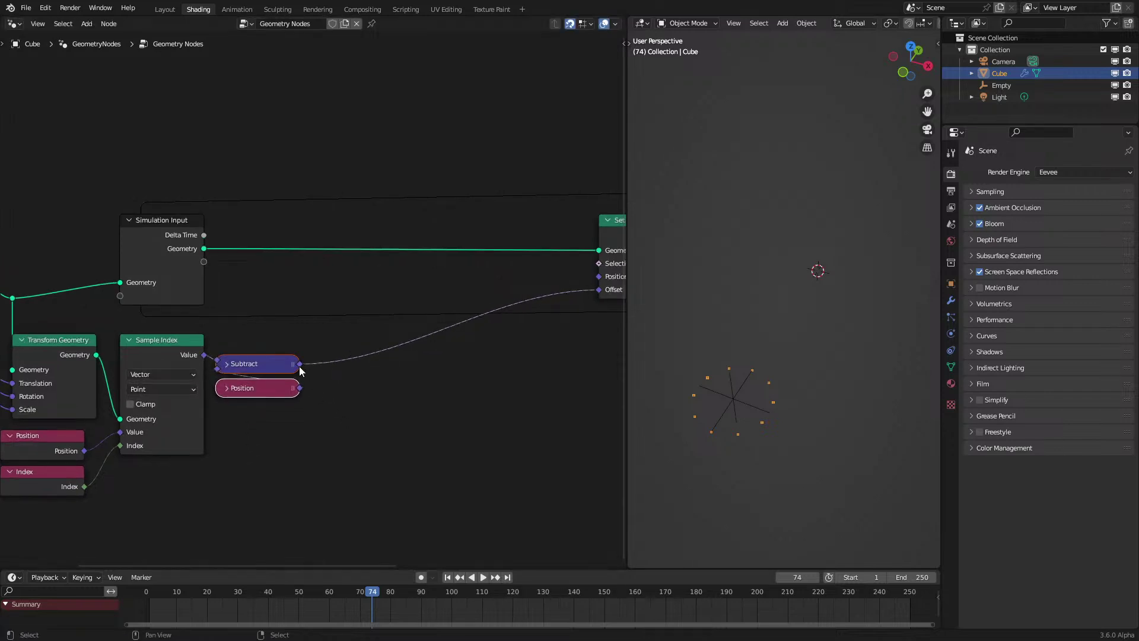
# Step: Add a Normalize vector math node after Subtract, collapse it and stack it above Subtract
pyautogui.moveTo(299, 364); pyautogui.dragTo(327, 370)
pyautogui.write('norma')
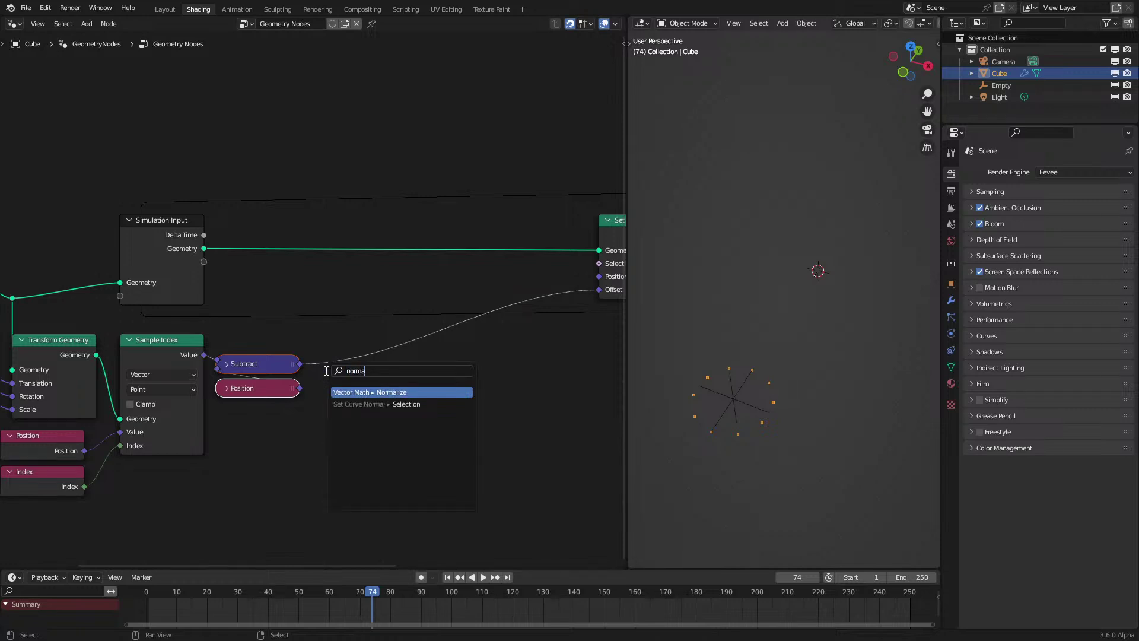
pyautogui.press('Return')
pyautogui.press('h')
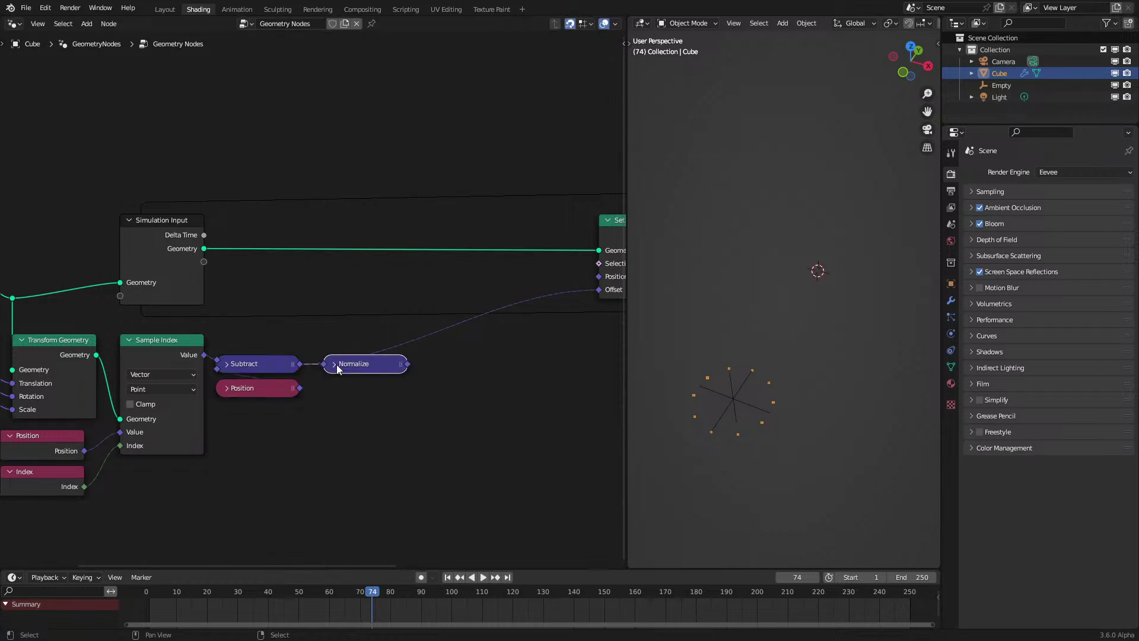
pyautogui.keyDown('alt'); pyautogui.moveTo(374, 361); pyautogui.dragTo(350, 352); pyautogui.keyUp('alt')
# Step: Add a Scale vector math node after Normalize with a scale of 0.05 and feed it into Set Position's Offset
pyautogui.write('sca')
pyautogui.press('Return')
pyautogui.click(395, 402)
pyautogui.write('.05')
pyautogui.press('Return')
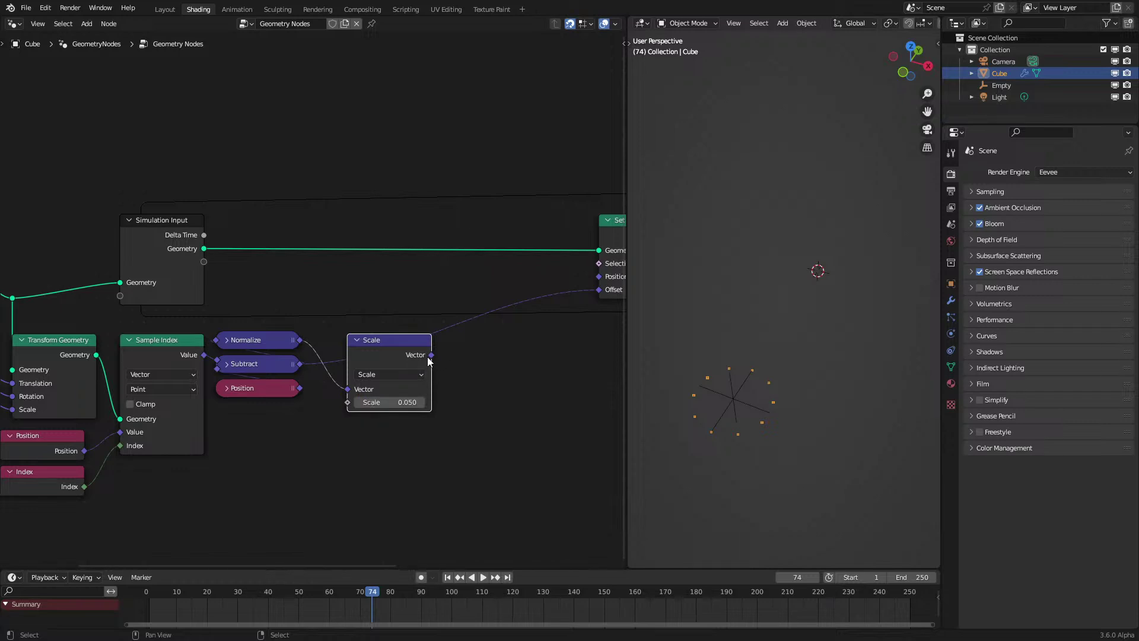
# Step: Play the animation from the beginning to check how the ring points move to the empty, then stop it
pyautogui.click(150, 603)
pyautogui.press('space')
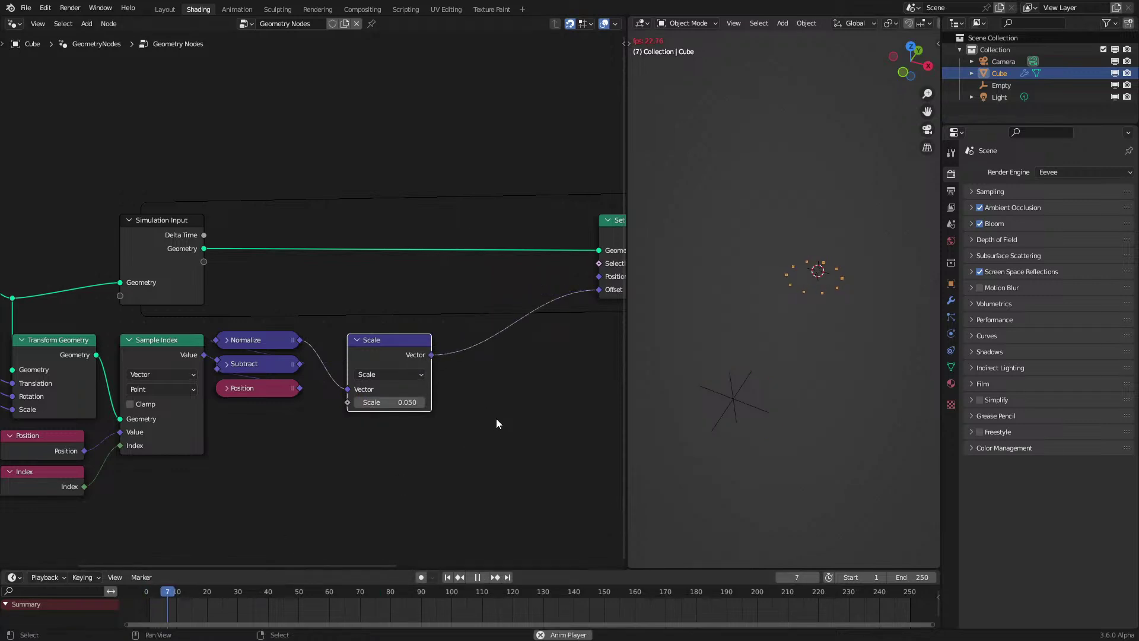
pyautogui.scroll(-1, 784, 337)
pyautogui.keyDown('shift'); pyautogui.moveTo(766, 365); pyautogui.dragTo(795, 337, button='middle'); pyautogui.keyUp('shift')
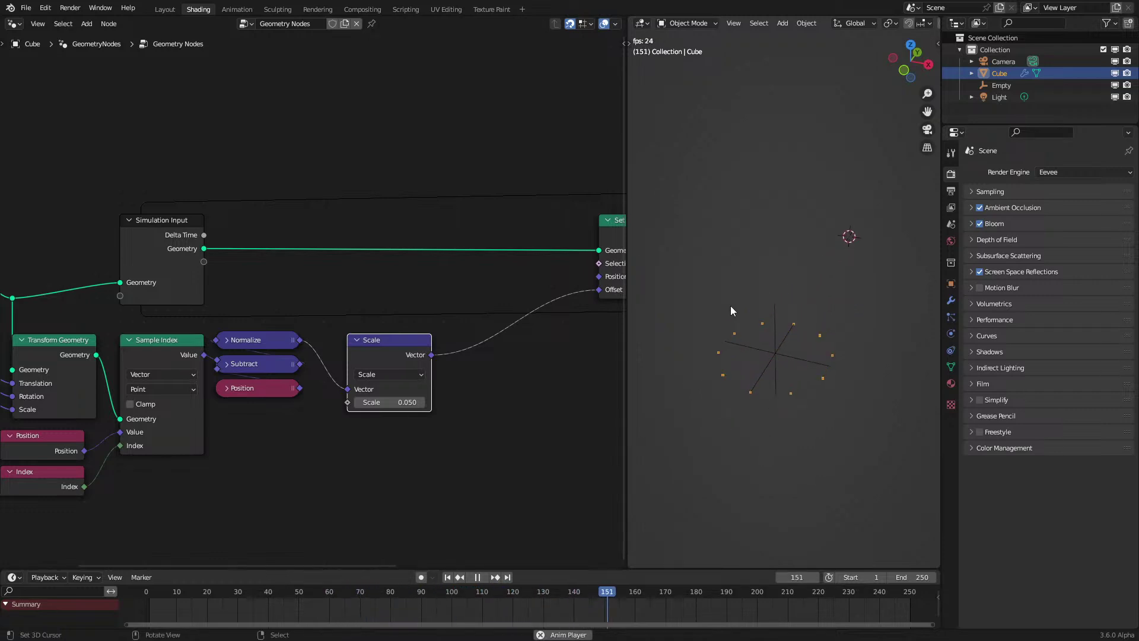
pyautogui.press('space')
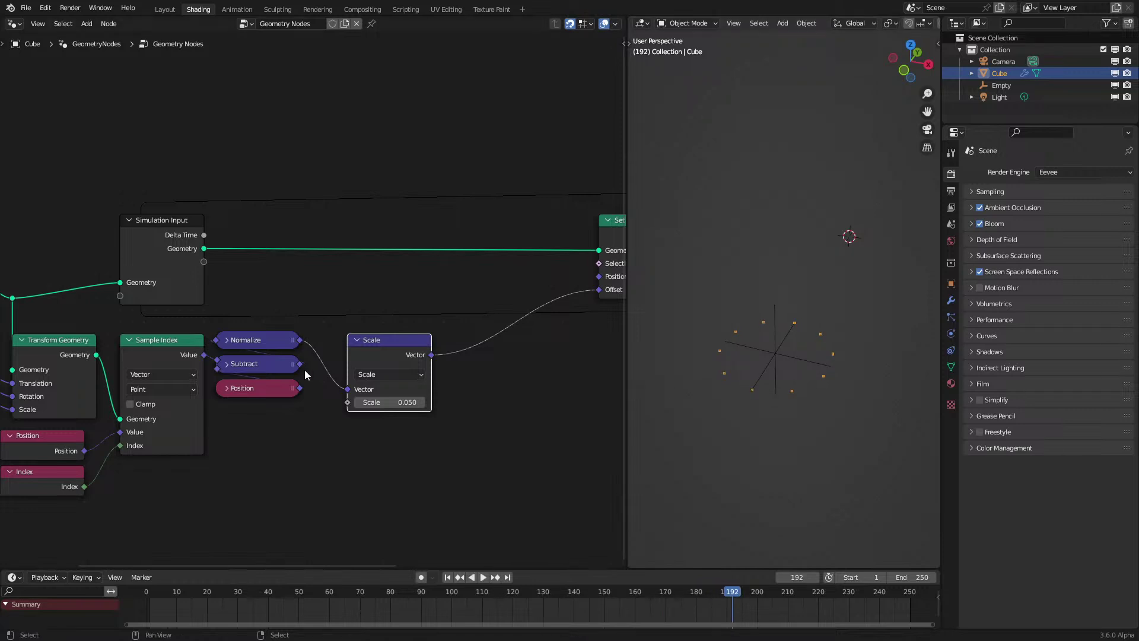
# Step: Shift all nodes before the Scale node to the left to make room ahead of it
pyautogui.moveTo(237, 355); pyautogui.dragTo(345, 317, button='middle')
pyautogui.scroll(-4, 345, 316)
pyautogui.moveTo(41, 194); pyautogui.dragTo(380, 424)
pyautogui.press('g')
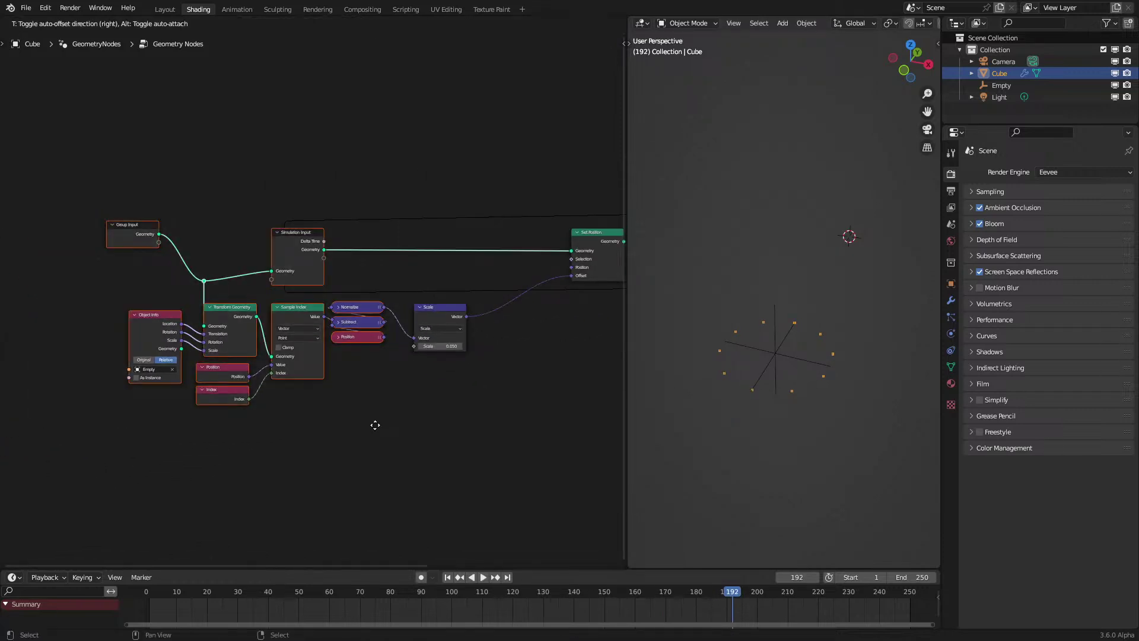
pyautogui.click(319, 426)
# Step: Frame the Object Info, Transform Geometry, Position, Index and Sample Index nodes together and reposition the Normalize, Subtract and Position stack beside the frame
pyautogui.moveTo(73, 435); pyautogui.dragTo(265, 303)
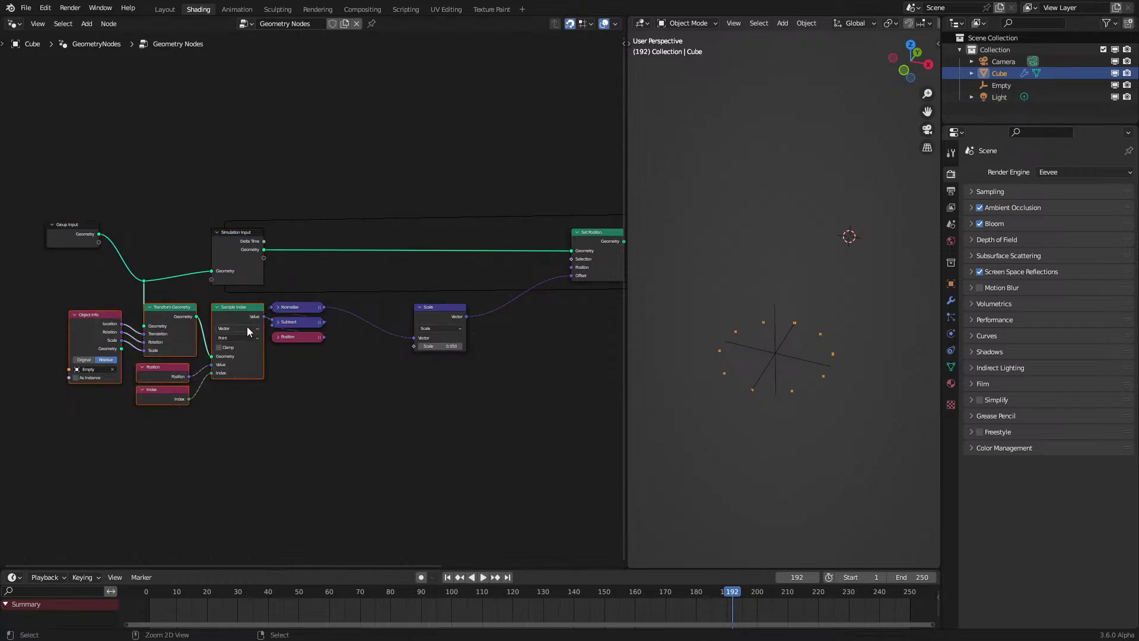
pyautogui.hotkey('ctrl', 'j')
pyautogui.scroll(2, 247, 327)
pyautogui.press('g')
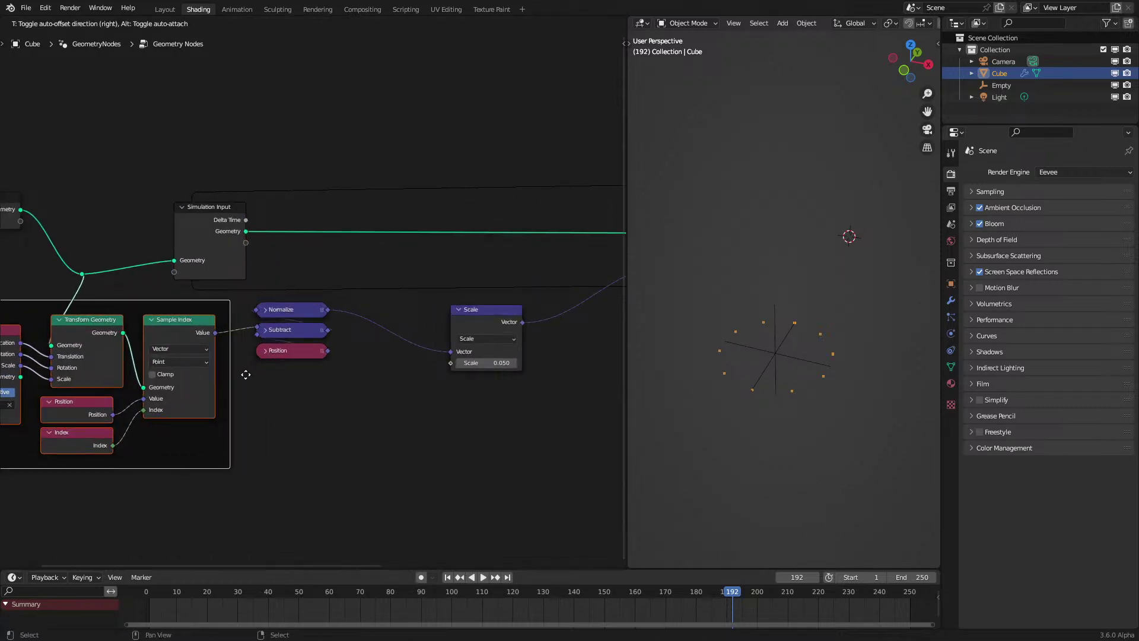
pyautogui.click(238, 372)
pyautogui.moveTo(272, 274); pyautogui.dragTo(436, 478)
pyautogui.press('g')
pyautogui.click(319, 396)
pyautogui.scroll(2, 326, 305)
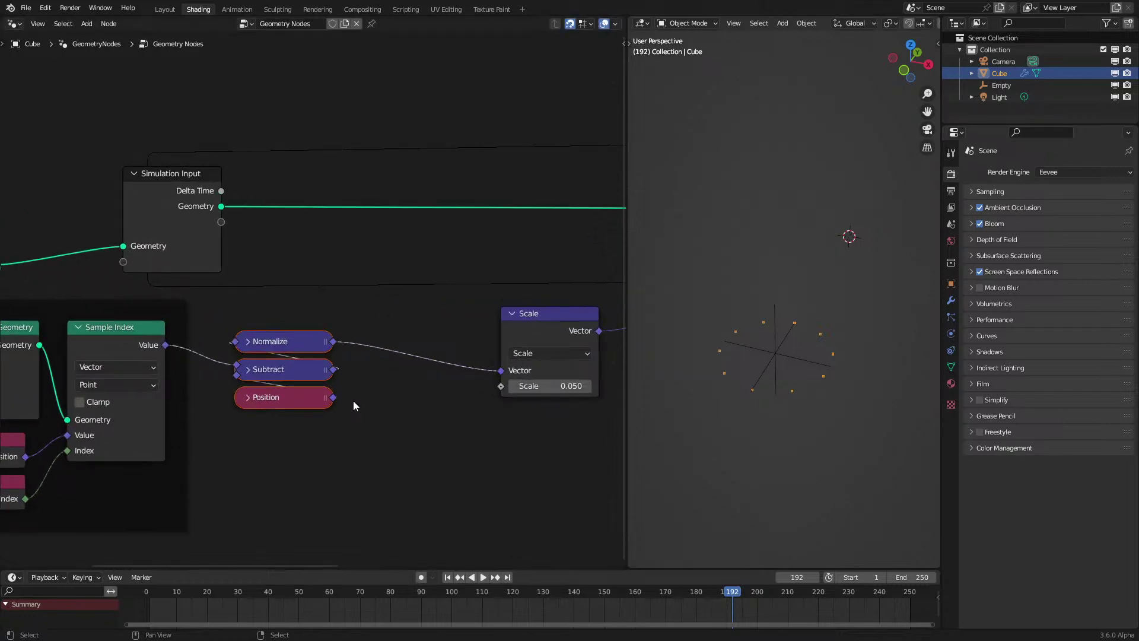
# Step: Set the Scale node's factor to 0.1, testing it with the animation played from the start
pyautogui.press('space')
pyautogui.hotkey('shift', 'Left')
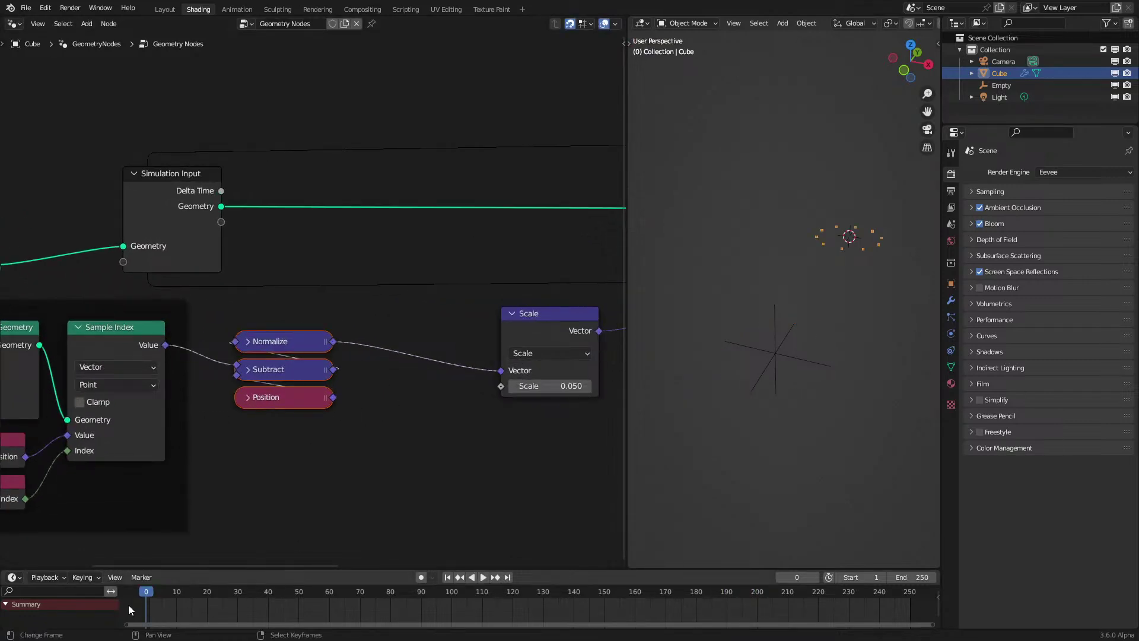
pyautogui.click(558, 387)
pyautogui.write('0.1')
pyautogui.press('Return')
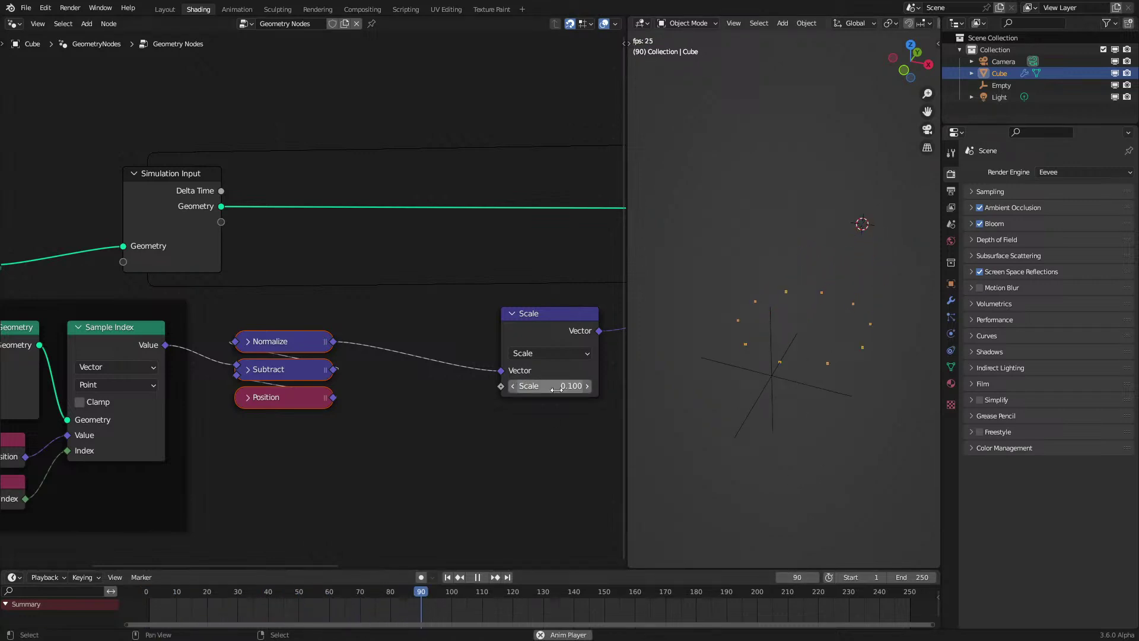
pyautogui.press('space')
# Step: Move Normalize to the right, then add a Length node fed by Subtract and place it collapsed beneath Normalize
pyautogui.moveTo(321, 341); pyautogui.dragTo(423, 352)
pyautogui.moveTo(333, 369); pyautogui.dragTo(369, 409)
pyautogui.write('leng')
pyautogui.press('Return')
pyautogui.click(366, 418)
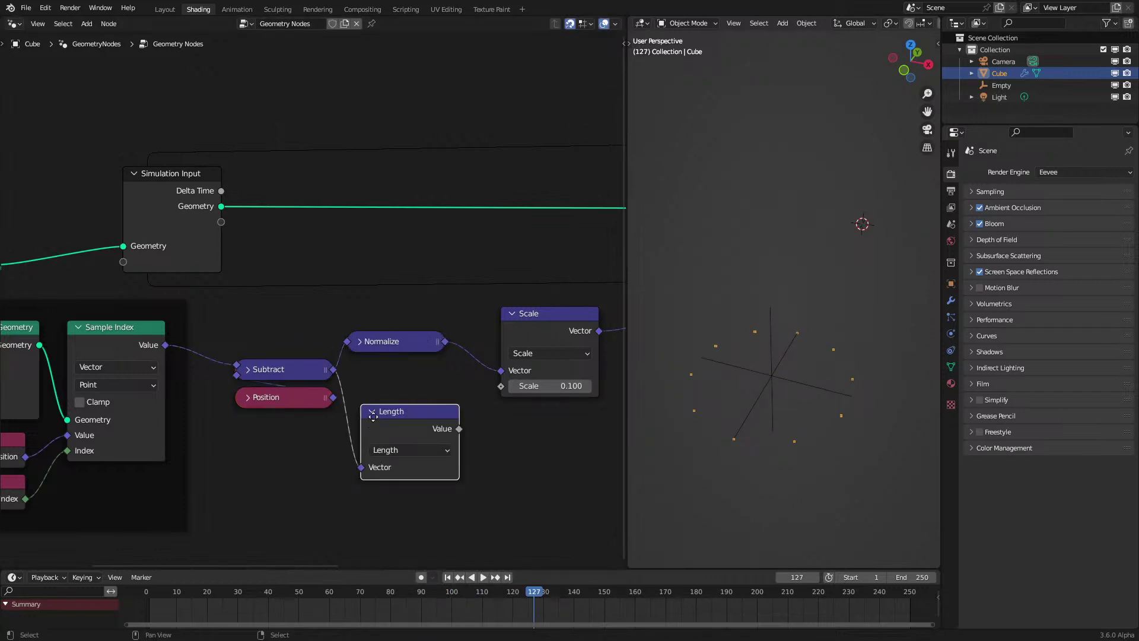
pyautogui.press('h')
pyautogui.moveTo(377, 416); pyautogui.dragTo(364, 386)
# Step: Feed the Length value into a new Maximum math node placed below the Scale node
pyautogui.moveTo(445, 383); pyautogui.dragTo(473, 409)
pyautogui.write('max')
pyautogui.press('Return')
pyautogui.click(524, 436)
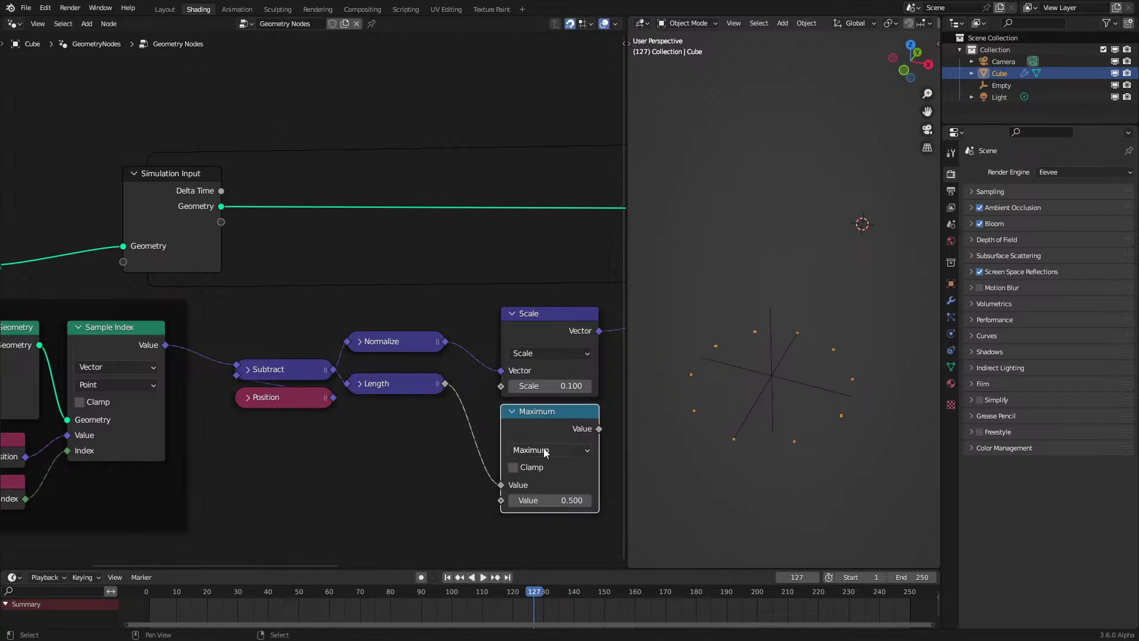
# Step: Copy the 0.1 factor into the Maximum node's second value, connect its result to the Scale input and switch its operation to Minimum
pyautogui.hotkey('ctrl', 'c')
pyautogui.hotkey('ctrl', 'v')
pyautogui.moveTo(598, 428); pyautogui.dragTo(514, 387)
pyautogui.click(551, 449)
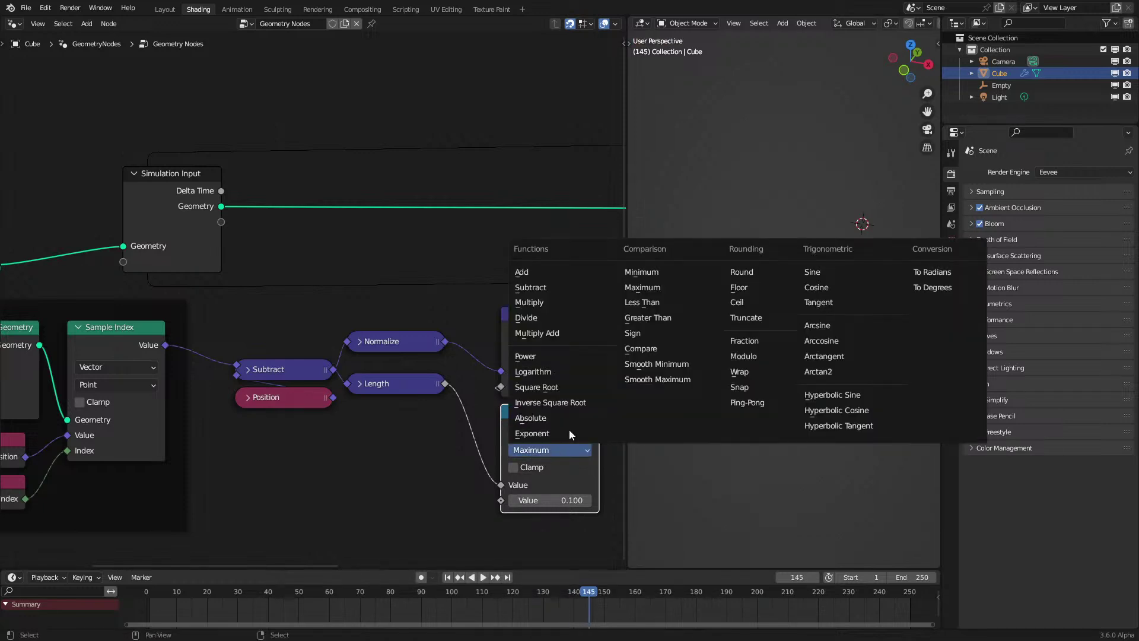
pyautogui.click(642, 272)
# Step: Replay the animation from the beginning to test the Minimum speed limit, then stop it
pyautogui.press('space')
pyautogui.click(139, 603)
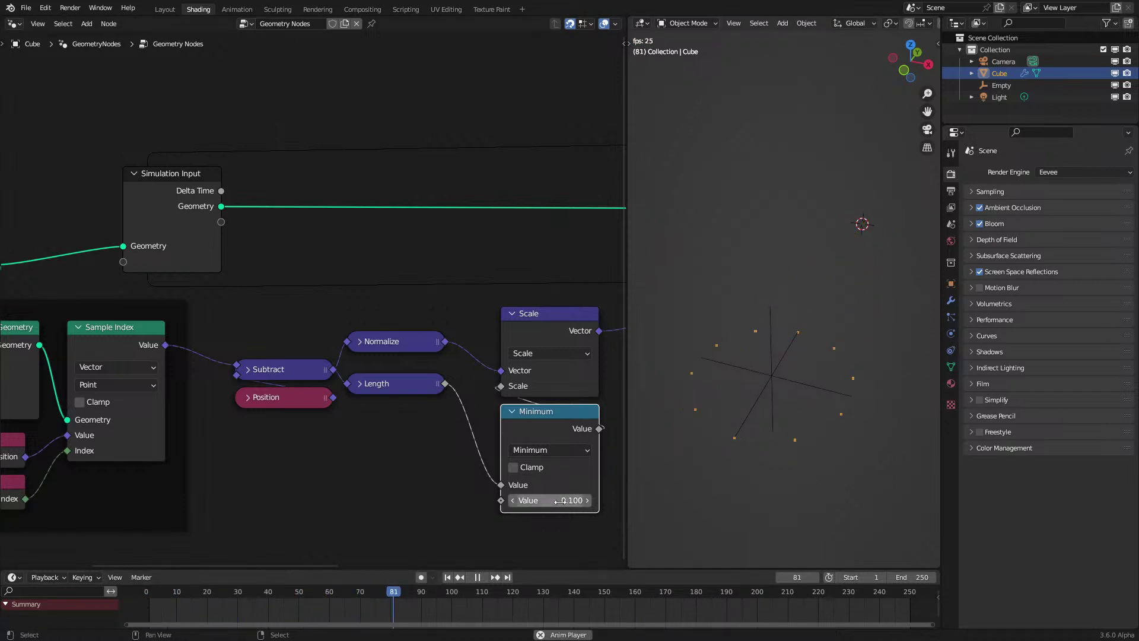
pyautogui.press('space')
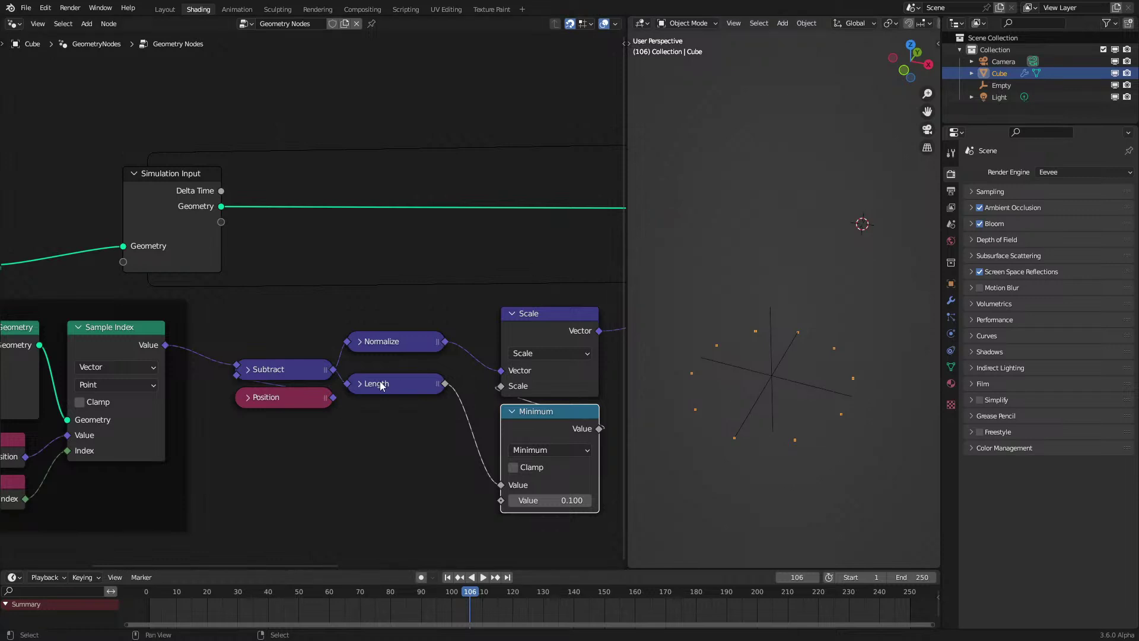
# Step: Align Normalize and Length beside Subtract and Position, frame the four nodes together and shift the frame horizontally
pyautogui.moveTo(380, 326); pyautogui.dragTo(394, 371)
pyautogui.click(394, 356)
pyautogui.moveTo(279, 326); pyautogui.dragTo(399, 511)
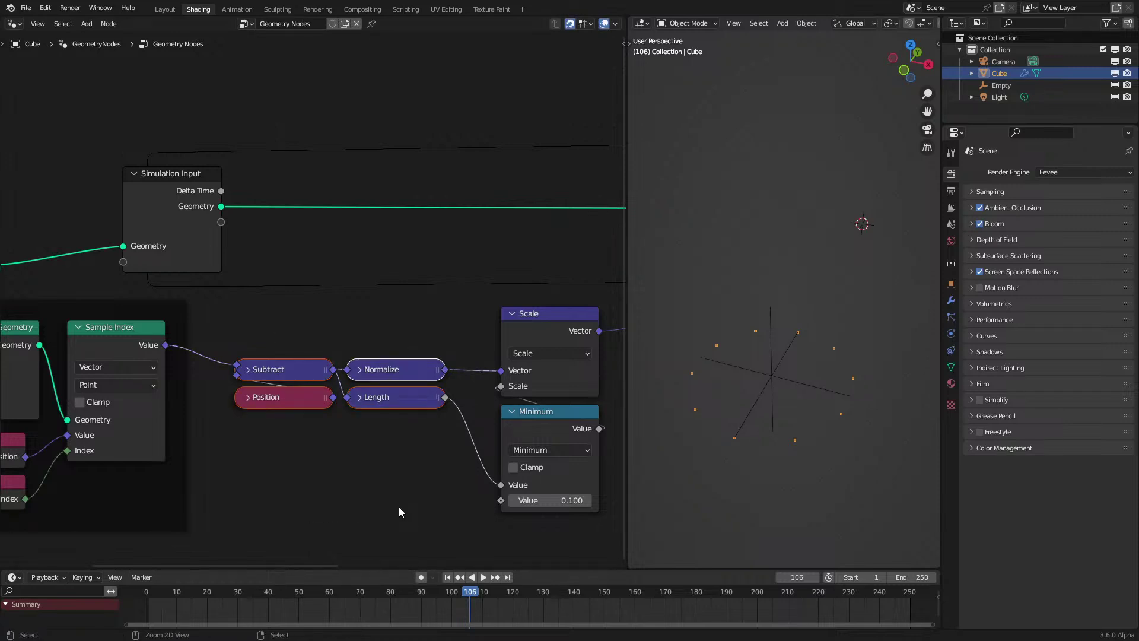
pyautogui.hotkey('ctrl', 'j')
pyautogui.moveTo(374, 395); pyautogui.dragTo(359, 393)
pyautogui.press('x')
pyautogui.click(358, 393)
# Step: Collapse the Scale node, place it directly above Minimum and group both nodes in a frame
pyautogui.moveTo(419, 440); pyautogui.dragTo(323, 387, button='middle')
pyautogui.click(414, 267)
pyautogui.moveTo(439, 287); pyautogui.dragTo(440, 330)
pyautogui.moveTo(394, 280); pyautogui.dragTo(469, 422)
pyautogui.hotkey('ctrl', 'j')
# Step: Label the frame containing Object Info, Transform Geometry and Sample Index "Get Target Position"
pyautogui.moveTo(101, 320); pyautogui.dragTo(378, 403, button='middle')
pyautogui.click(285, 341)
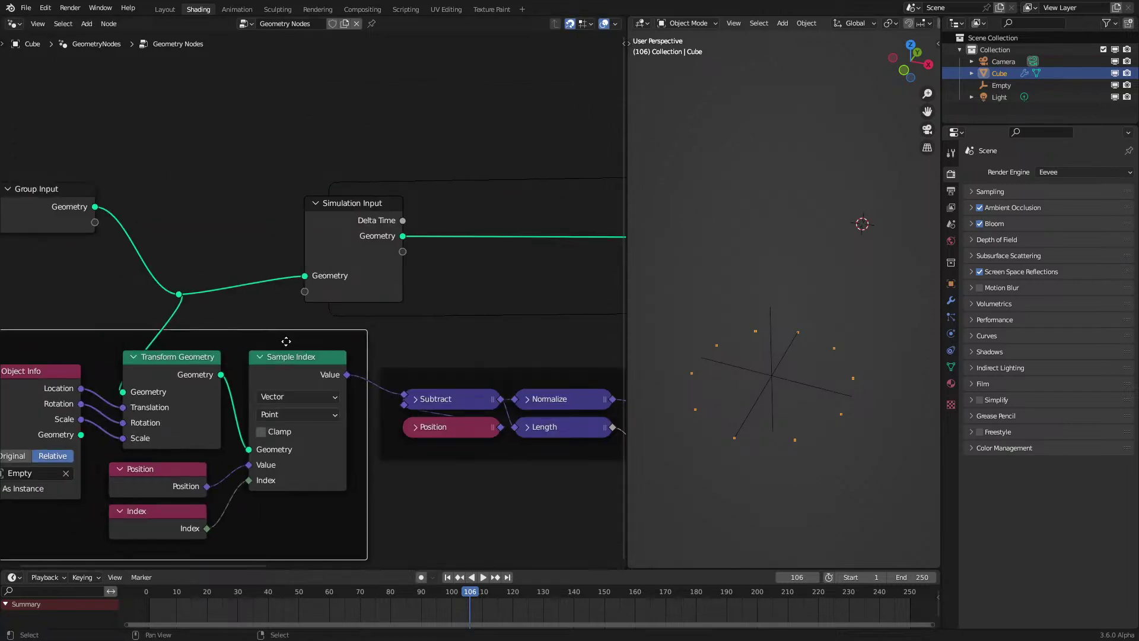
pyautogui.press('F2')
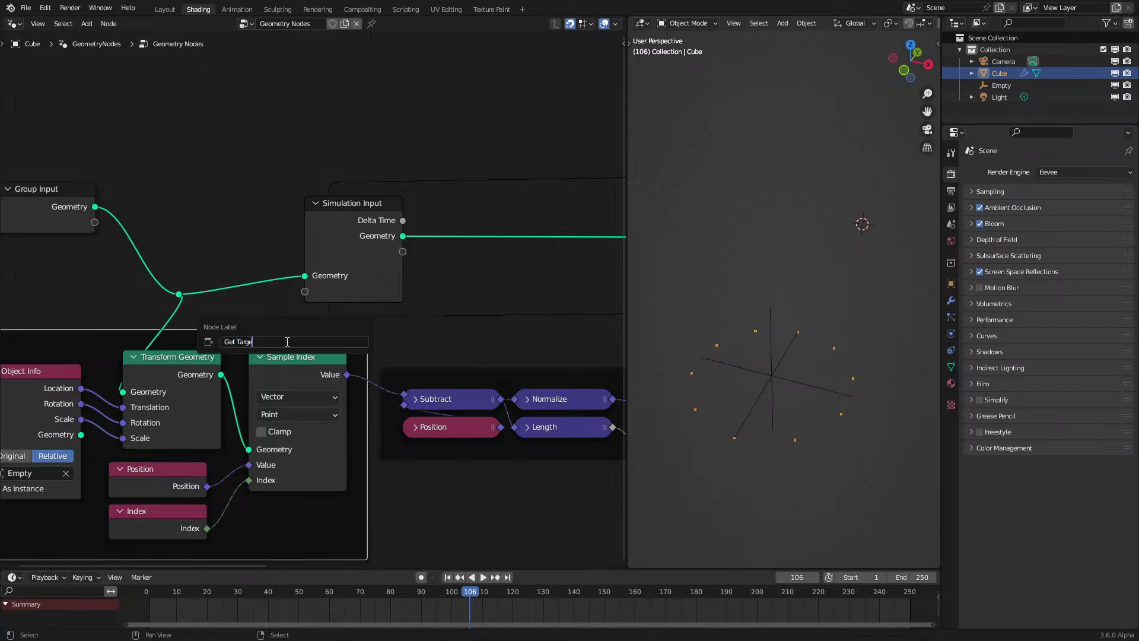
pyautogui.write('Get Target Position')
pyautogui.press('Return')
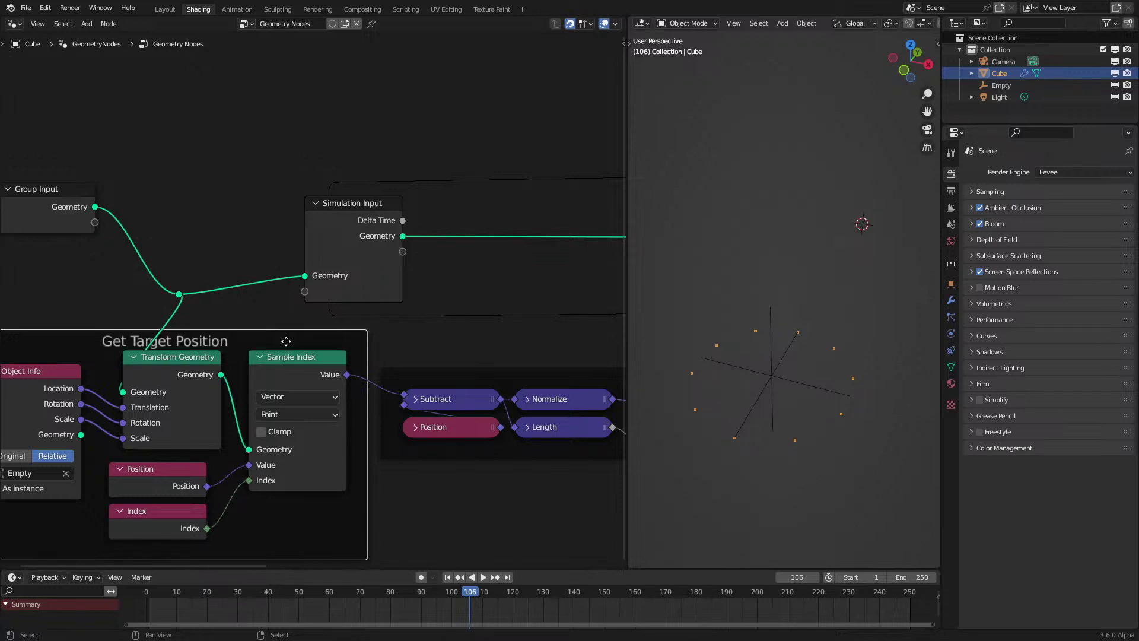
# Step: Label the frame around Subtract, Position, Normalize and Length "Target Offset"
pyautogui.click(497, 387)
pyautogui.moveTo(501, 376); pyautogui.dragTo(428, 350, button='middle')
pyautogui.press('F2')
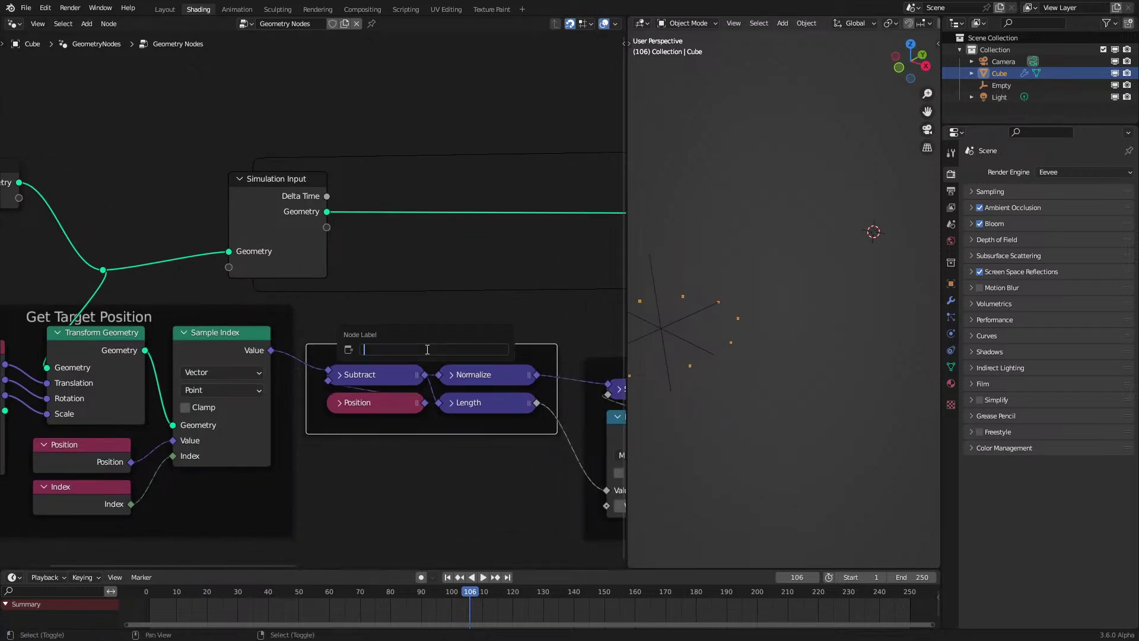
pyautogui.write('Target Offset')
pyautogui.press('Return')
pyautogui.moveTo(438, 331); pyautogui.dragTo(334, 321, button='middle')
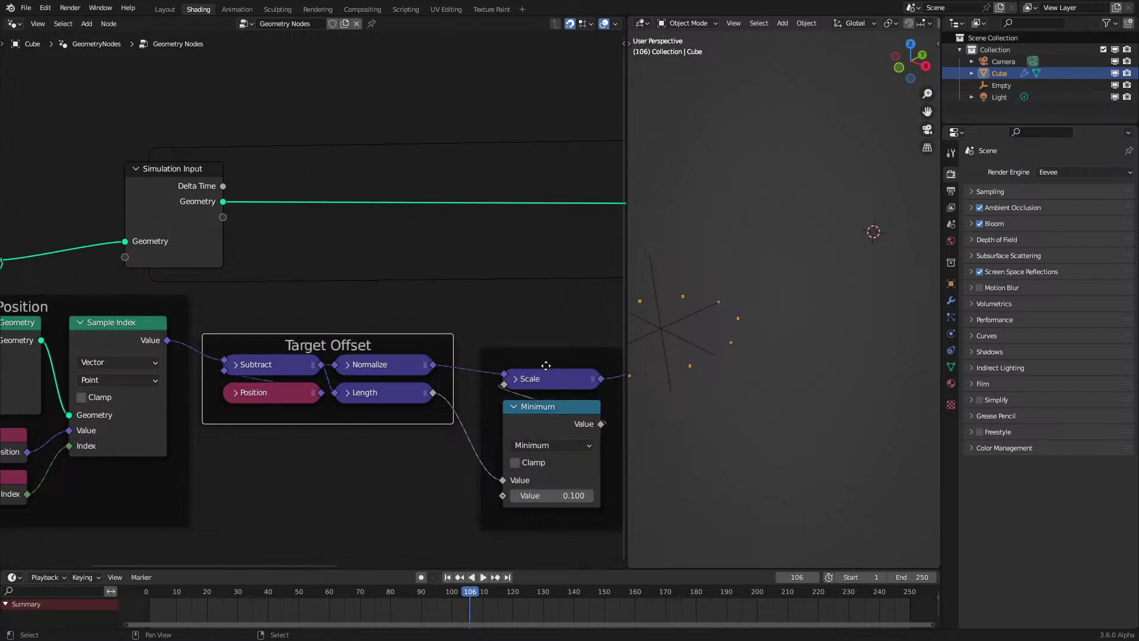
# Step: Label the frame around the Scale and Minimum nodes "Limiter"
pyautogui.click(546, 365)
pyautogui.moveTo(537, 361); pyautogui.dragTo(448, 329, button='middle')
pyautogui.press('F2')
pyautogui.write('Limite')
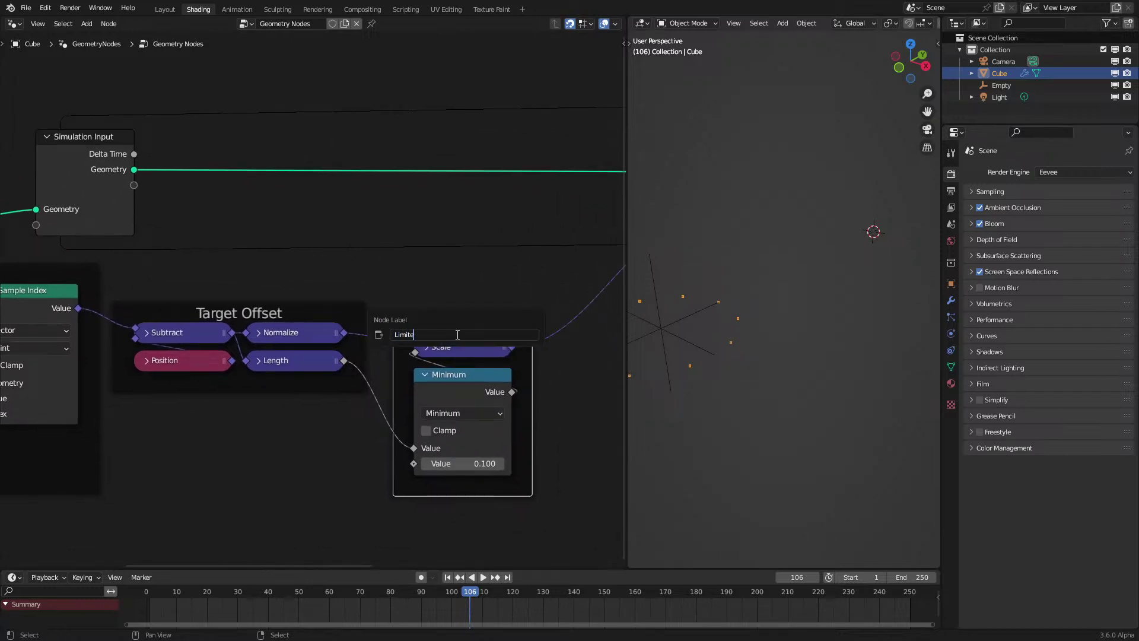
pyautogui.write('r')
pyautogui.press('Return')
# Step: Play the animation from the start in short bursts to review the limited point movement
pyautogui.scroll(-3, 456, 334)
pyautogui.click(137, 601)
pyautogui.press('space')
pyautogui.press('space')
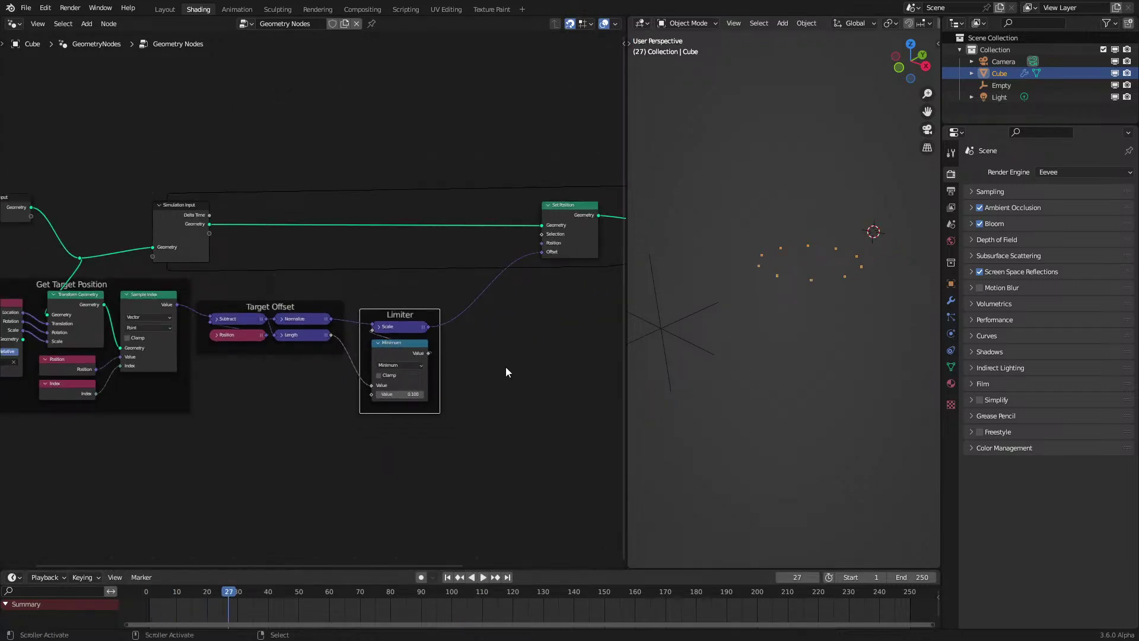
pyautogui.press('space')
pyautogui.press('space')
# Step: Add a Scene Time node in the empty area below the Target Offset frame
pyautogui.scroll(1, 483, 345)
pyautogui.moveTo(451, 448); pyautogui.dragTo(387, 331, button='middle')
pyautogui.hotkey('shift', 'a')
pyautogui.click(357, 335)
pyautogui.write('sce')
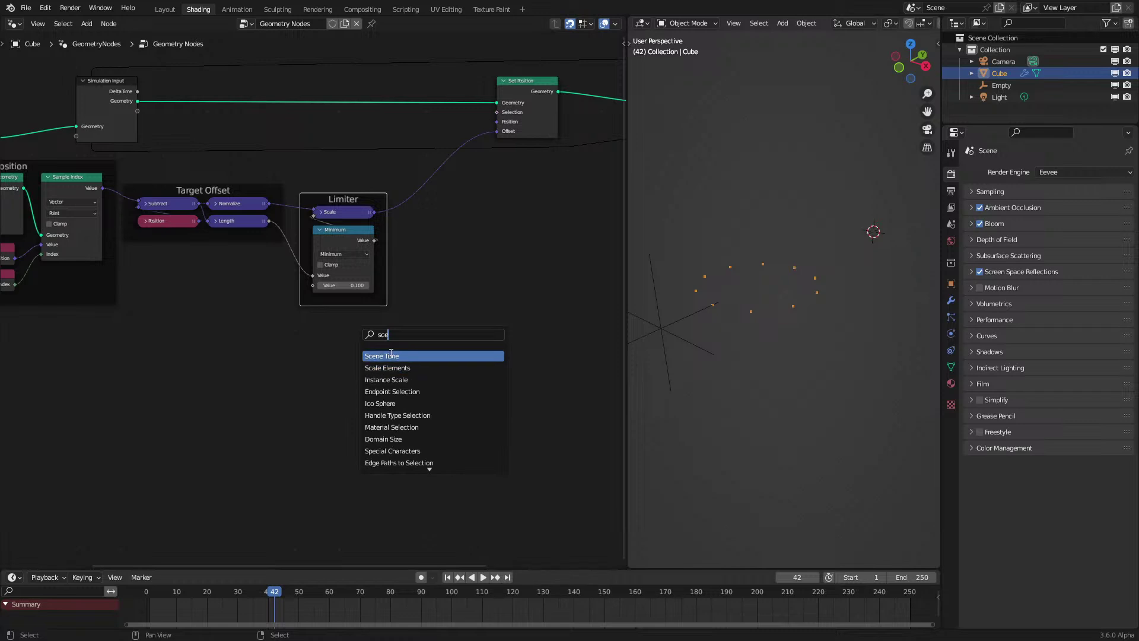
pyautogui.click(390, 357)
pyautogui.click(248, 388)
pyautogui.scroll(2, 249, 392)
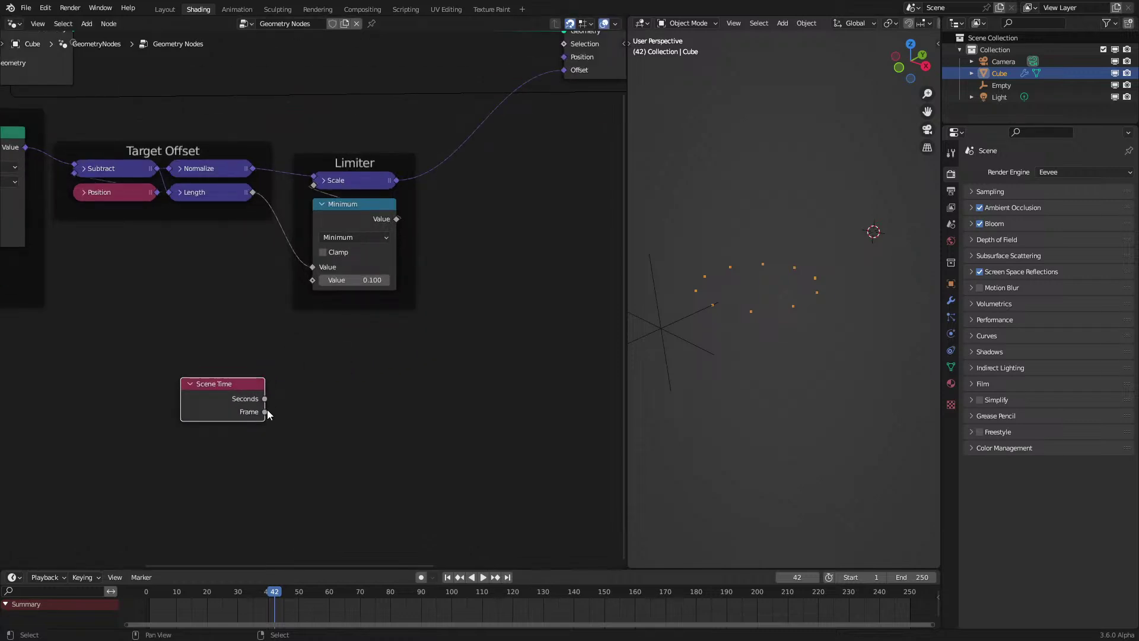
# Step: Divide Scene Time's Frame output by 20 with a Divide math node and shift both nodes left
pyautogui.moveTo(265, 412); pyautogui.dragTo(375, 402)
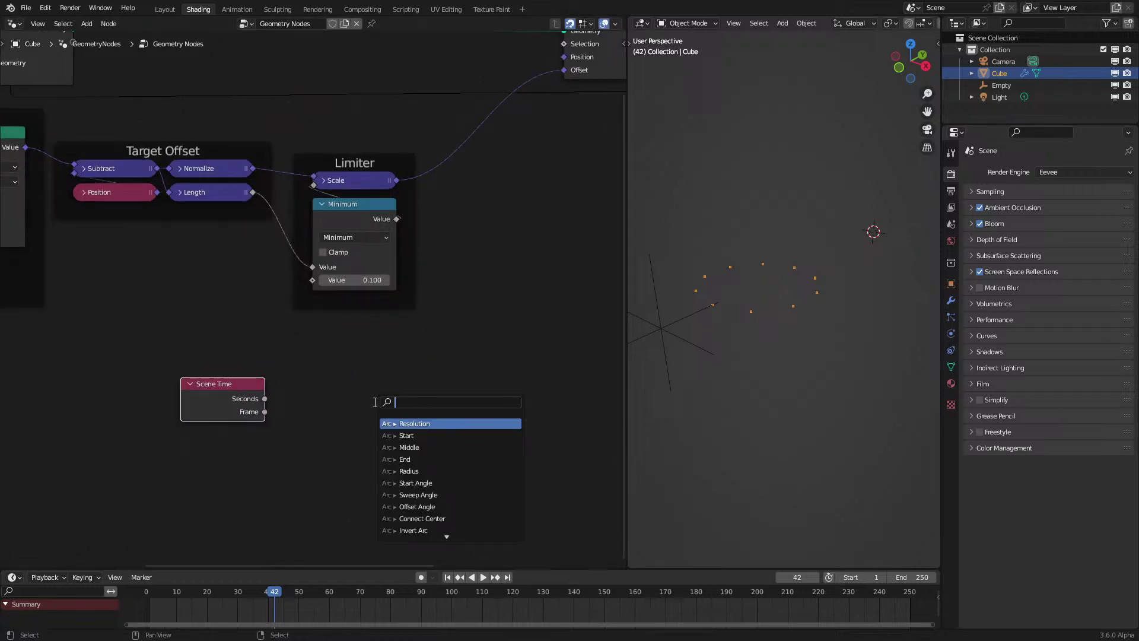
pyautogui.write('di')
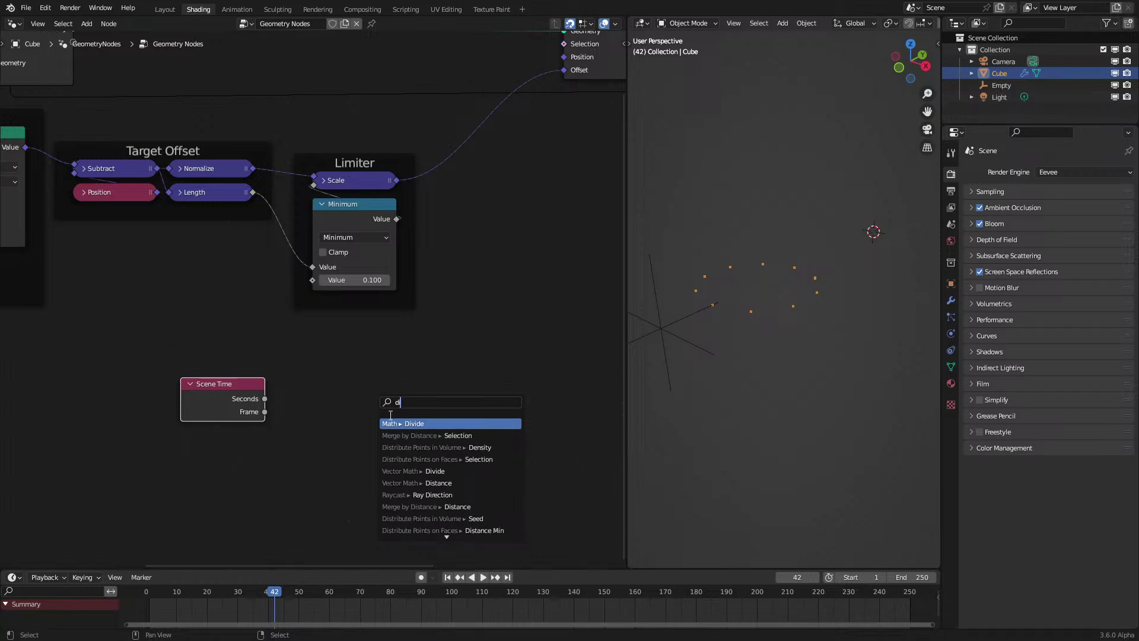
pyautogui.press('Return')
pyautogui.click(322, 380)
pyautogui.write('20')
pyautogui.press('Return')
pyautogui.moveTo(390, 378); pyautogui.dragTo(354, 390)
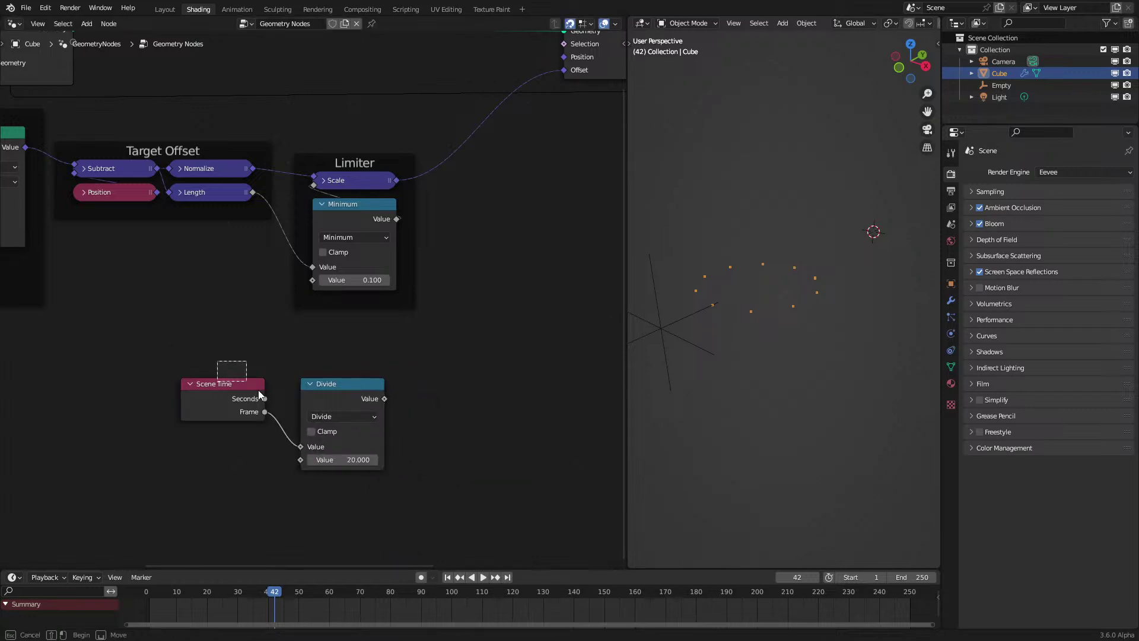
pyautogui.moveTo(235, 373); pyautogui.dragTo(386, 454)
pyautogui.press('g')
pyautogui.click(277, 425)
# Step: Feed the Divide result into a new Fraction math node, collapse it and stack it above Divide
pyautogui.moveTo(289, 387); pyautogui.dragTo(401, 410)
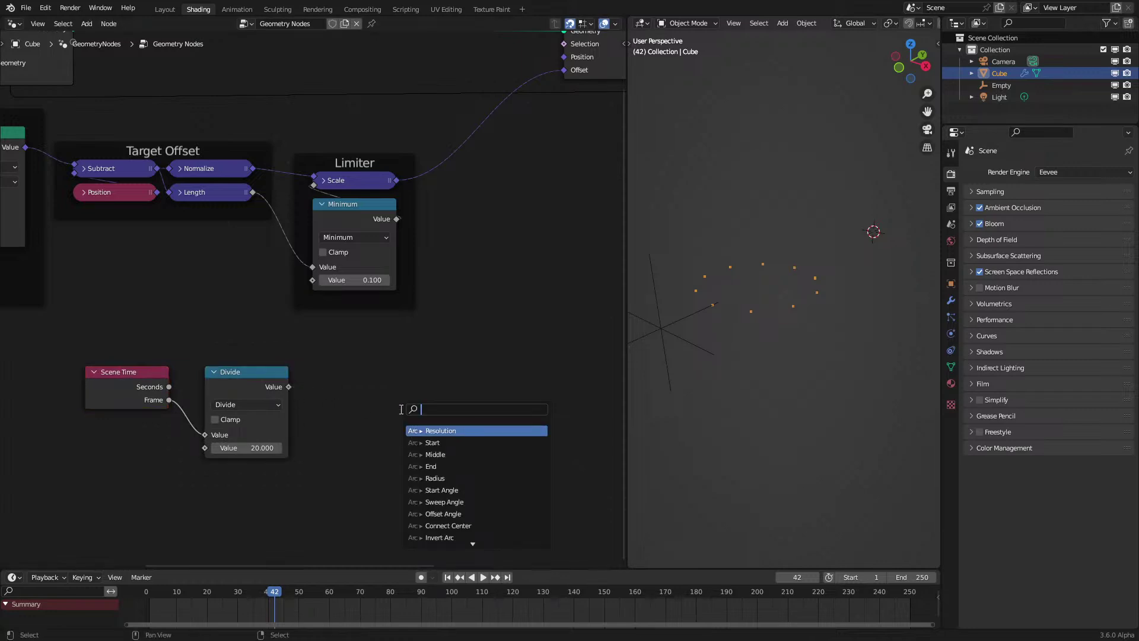
pyautogui.write('frac')
pyautogui.press('Return')
pyautogui.click(401, 399)
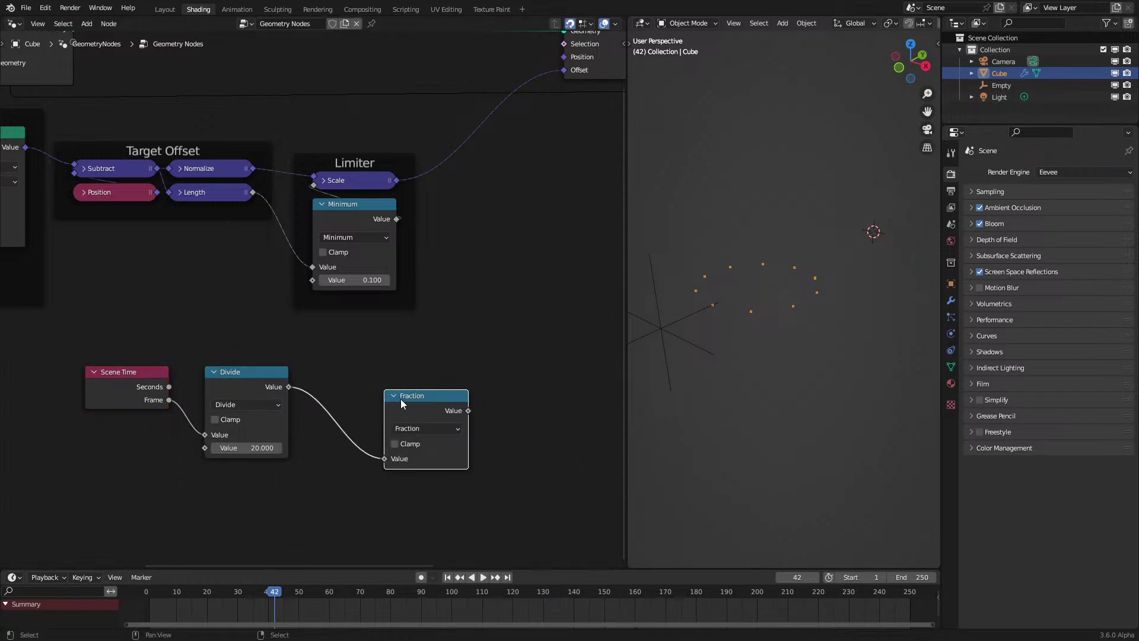
pyautogui.press('h')
pyautogui.press('g')
pyautogui.click(216, 349)
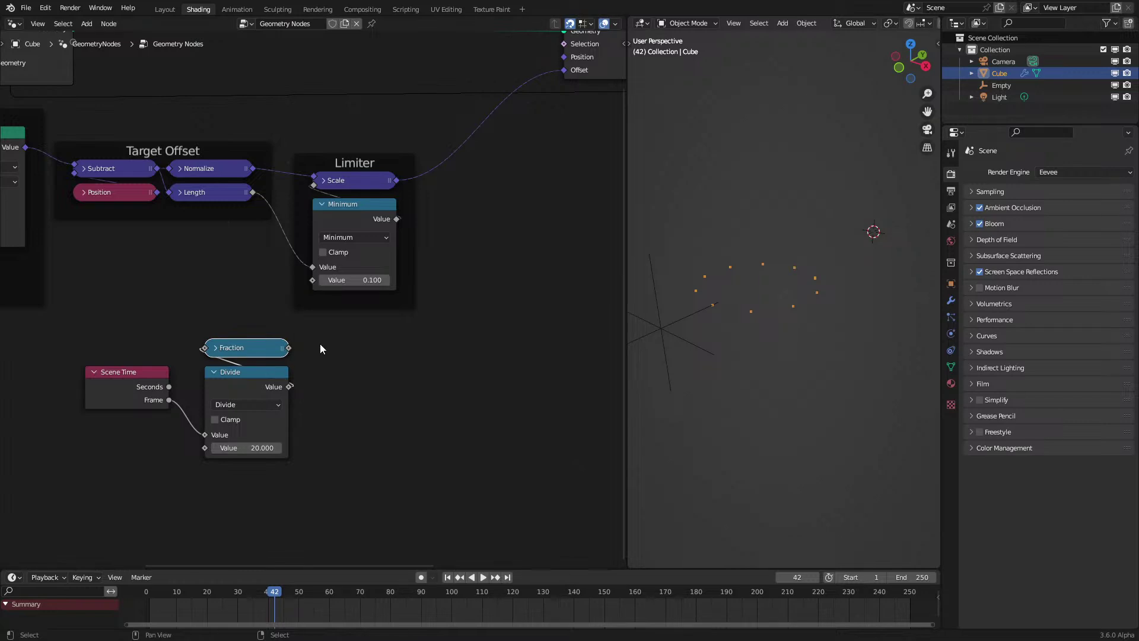
# Step: Feed Fraction's output into a new Greater Than compare node and set its B threshold to 0.5
pyautogui.moveTo(289, 349); pyautogui.dragTo(376, 394)
pyautogui.write('gr')
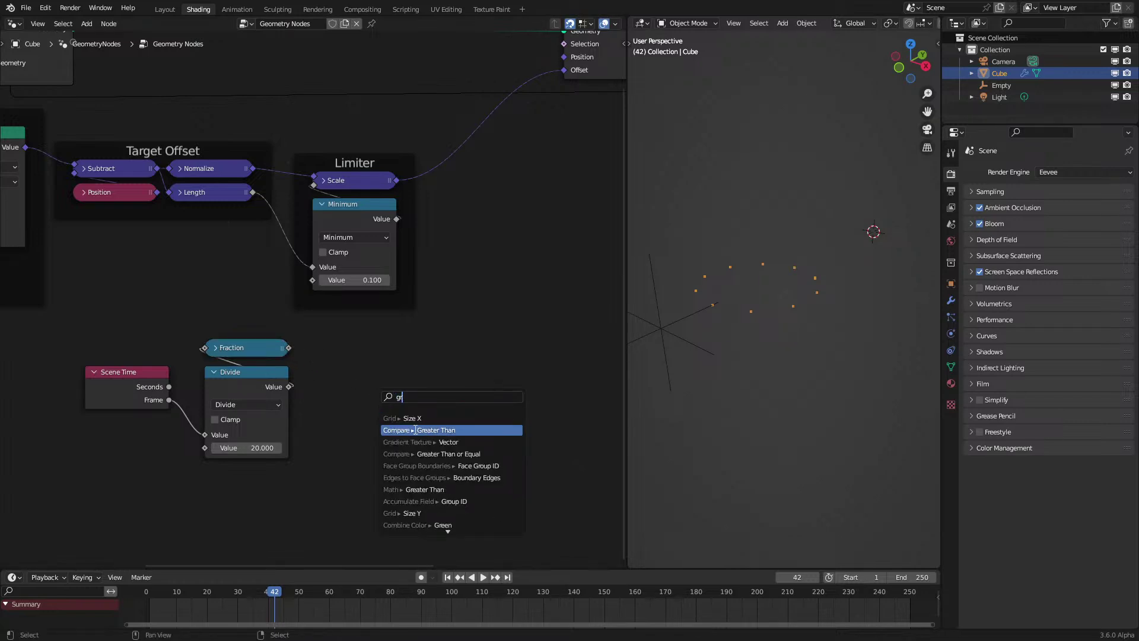
pyautogui.click(415, 429)
pyautogui.click(367, 392)
pyautogui.click(374, 435)
pyautogui.write('.5')
pyautogui.press('Return')
# Step: Duplicate the Limiter's Scale node into its link to Set Position's Offset and drive the copy's scale with the Greater Than result
pyautogui.moveTo(359, 166); pyautogui.dragTo(310, 285, button='middle')
pyautogui.click(311, 285)
pyautogui.click(304, 297)
pyautogui.hotkey('shift', 'd')
pyautogui.click(430, 295)
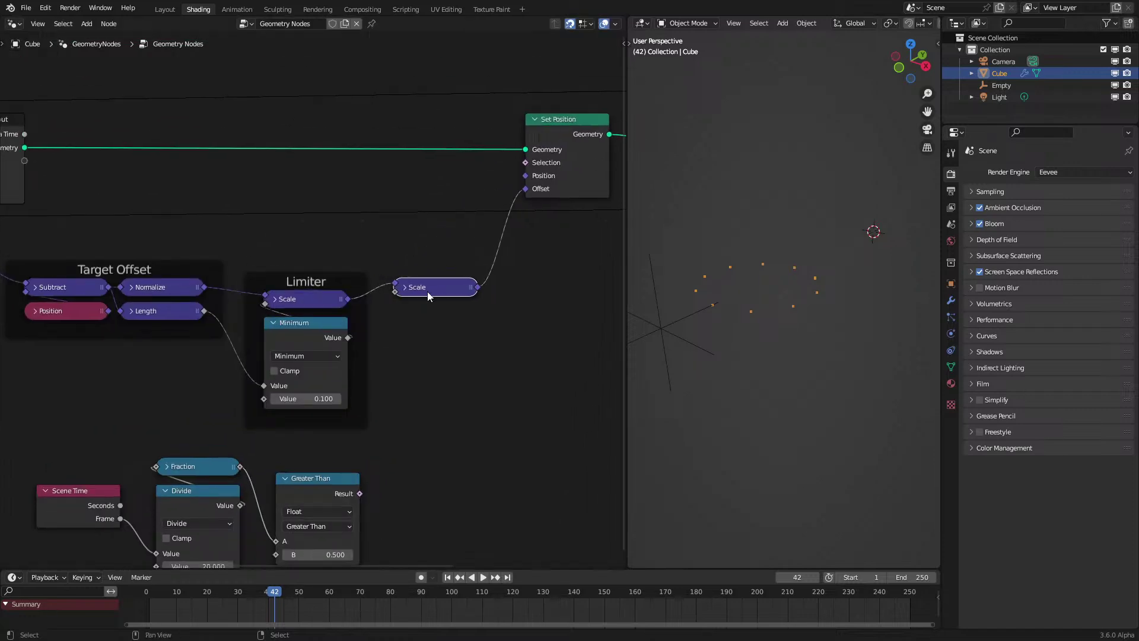
pyautogui.moveTo(430, 295); pyautogui.dragTo(421, 330)
pyautogui.moveTo(360, 493); pyautogui.dragTo(385, 316)
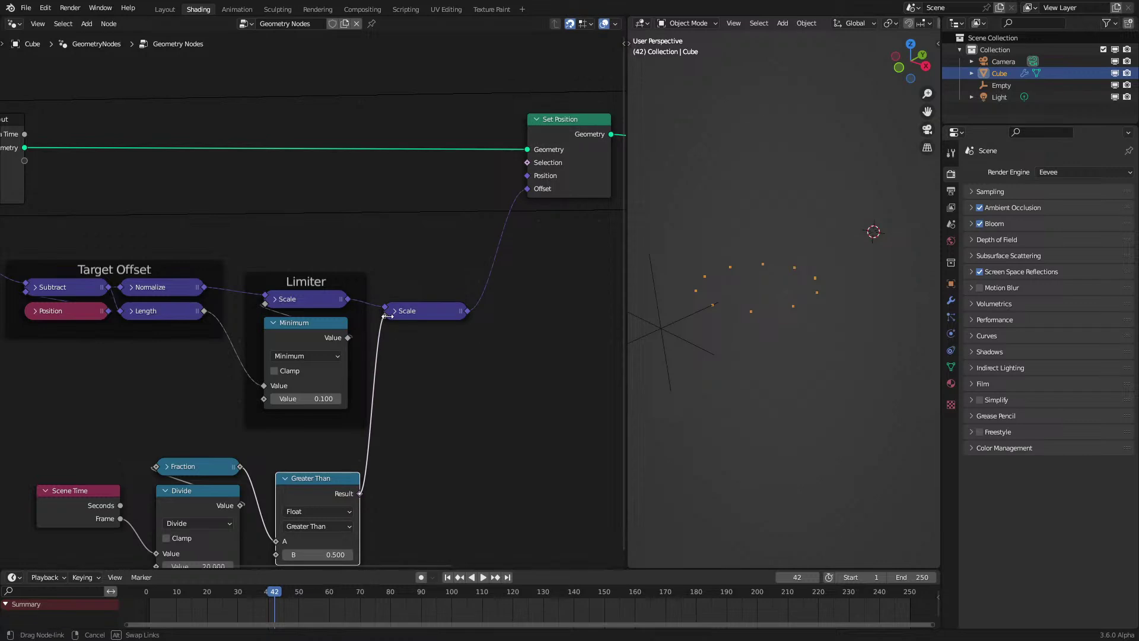
# Step: Play the animation from the start twice to review the time-gated point movement
pyautogui.hotkey('shift', 'Left')
pyautogui.press('space')
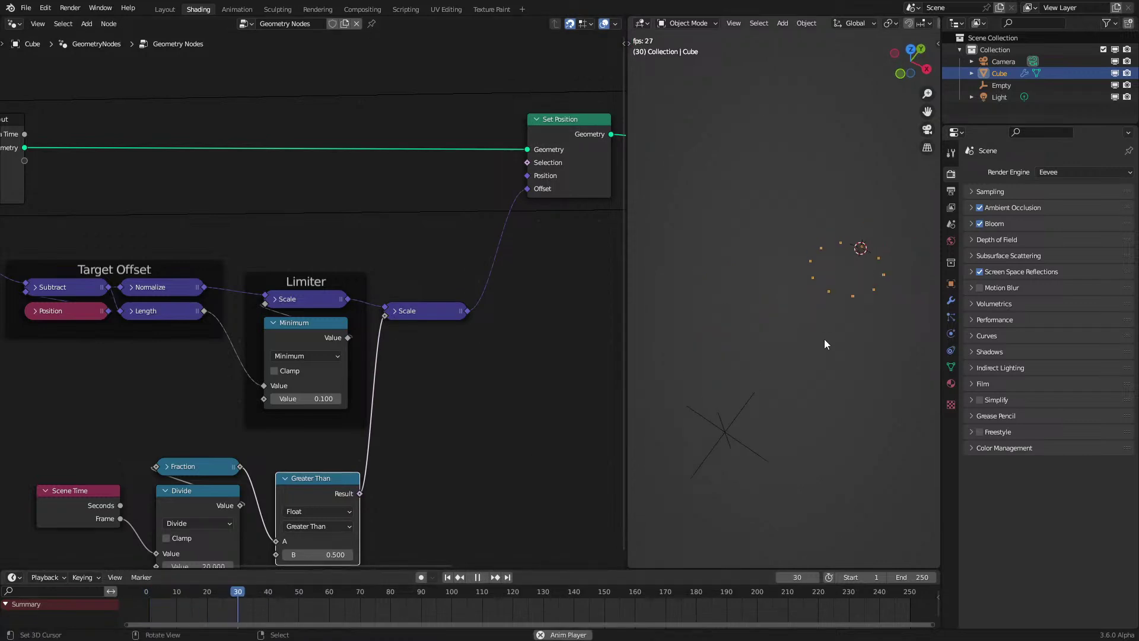
pyautogui.moveTo(334, 405); pyautogui.dragTo(405, 291, button='middle')
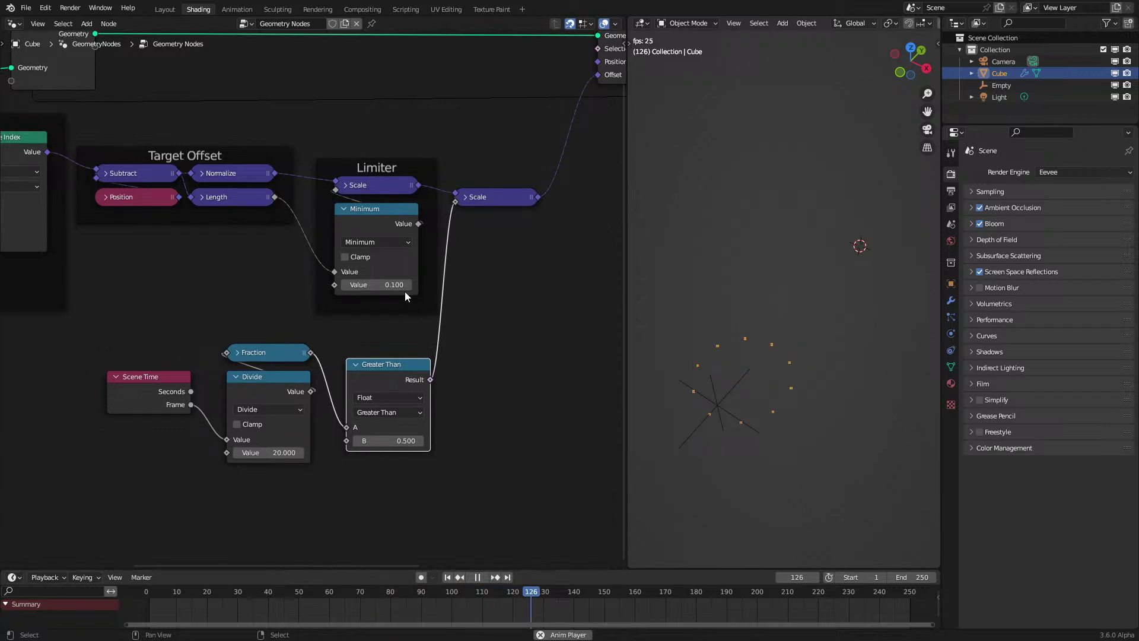
pyautogui.scroll(3, 297, 374)
pyautogui.press('space')
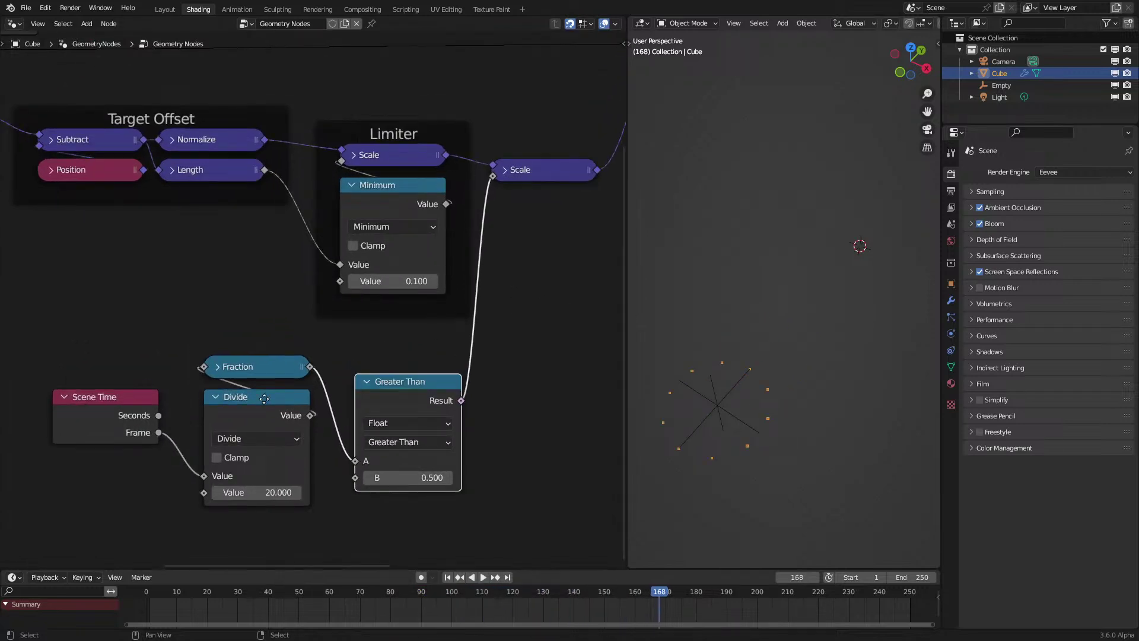
pyautogui.moveTo(259, 400); pyautogui.dragTo(308, 342, button='middle')
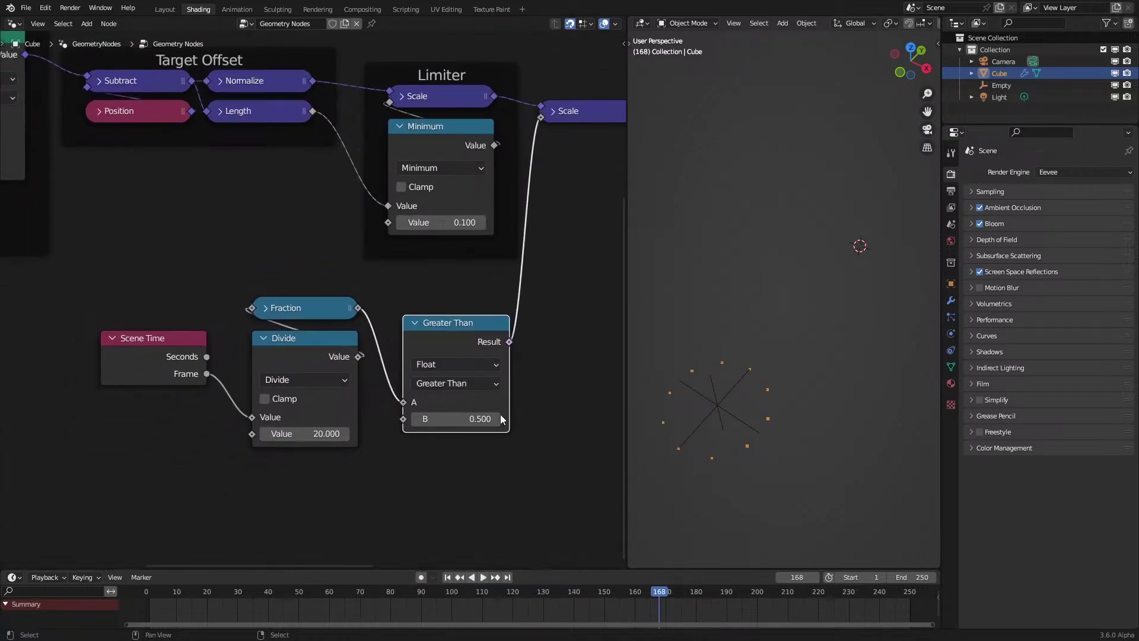
pyautogui.hotkey('shift', 'Left')
pyautogui.press('space')
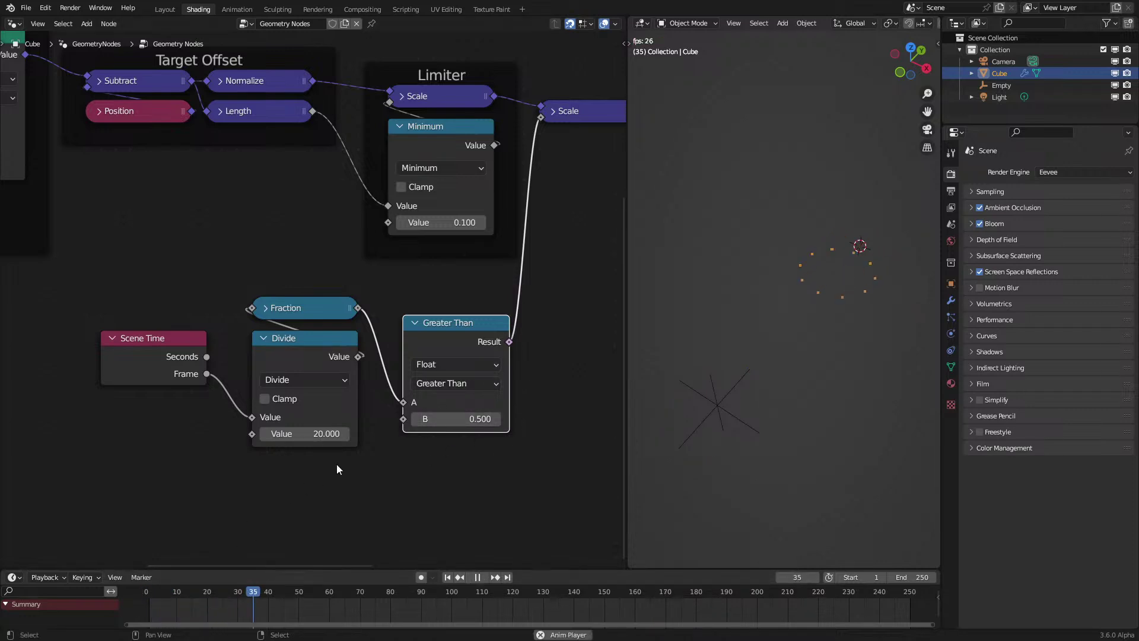
pyautogui.press('space')
# Step: Widen the viewport slightly and join the Scene Time, Divide, Fraction and Greater Than nodes in a frame
pyautogui.moveTo(626, 408); pyautogui.dragTo(572, 407)
pyautogui.scroll(-2, 422, 400)
pyautogui.moveTo(147, 394); pyautogui.dragTo(399, 302)
pyautogui.hotkey('ctrl', 'j')
# Step: Shift the Fraction, Divide and Scene Time nodes left to make room before Greater Than
pyautogui.moveTo(163, 313)
pyautogui.mouseDown()
pyautogui.moveTo(168, 286)
pyautogui.moveTo(165, 299)
pyautogui.mouseUp()
pyautogui.click(164, 297)
pyautogui.click(226, 328)
pyautogui.click(169, 291)
pyautogui.keyDown('shift'); pyautogui.click(180, 323); pyautogui.keyUp('shift')
pyautogui.keyDown('shift'); pyautogui.click(99, 318); pyautogui.keyUp('shift')
pyautogui.moveTo(98, 318); pyautogui.dragTo(32, 318)
# Step: Insert an Add math node between Divide and Fraction, with Fraction stacked above it
pyautogui.moveTo(160, 290); pyautogui.dragTo(252, 337)
pyautogui.write('ad')
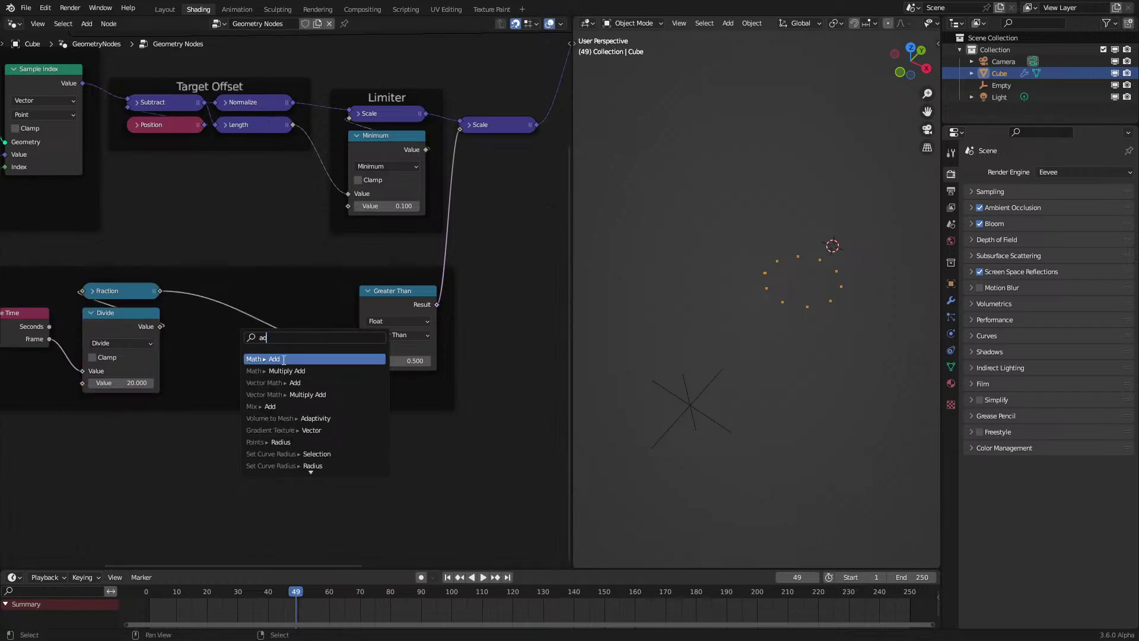
pyautogui.moveTo(130, 290); pyautogui.dragTo(302, 301)
pyautogui.moveTo(161, 327); pyautogui.dragTo(201, 340)
pyautogui.write('add')
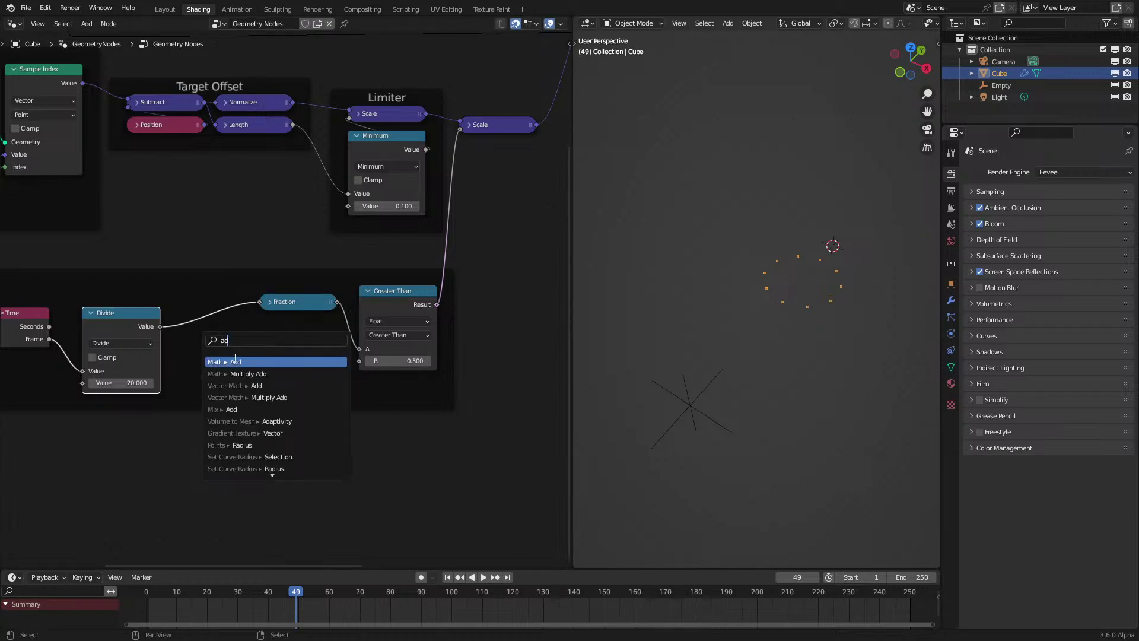
pyautogui.press('Return')
pyautogui.click(293, 338)
pyautogui.moveTo(293, 338); pyautogui.dragTo(260, 303)
pyautogui.moveTo(289, 304); pyautogui.dragTo(245, 305)
# Step: Feed a new Random Value node into the second input of the Add node
pyautogui.moveTo(220, 394); pyautogui.dragTo(119, 446)
pyautogui.write('rand')
pyautogui.press('Return')
pyautogui.moveTo(140, 469); pyautogui.dragTo(253, 368, button='middle')
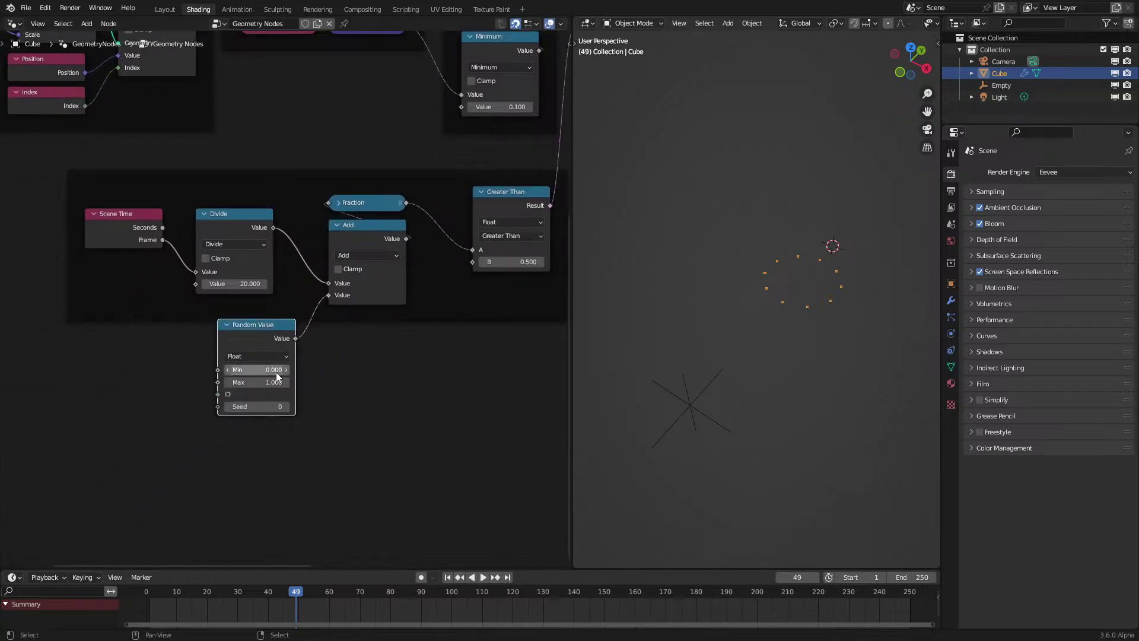
pyautogui.scroll(1, 267, 386)
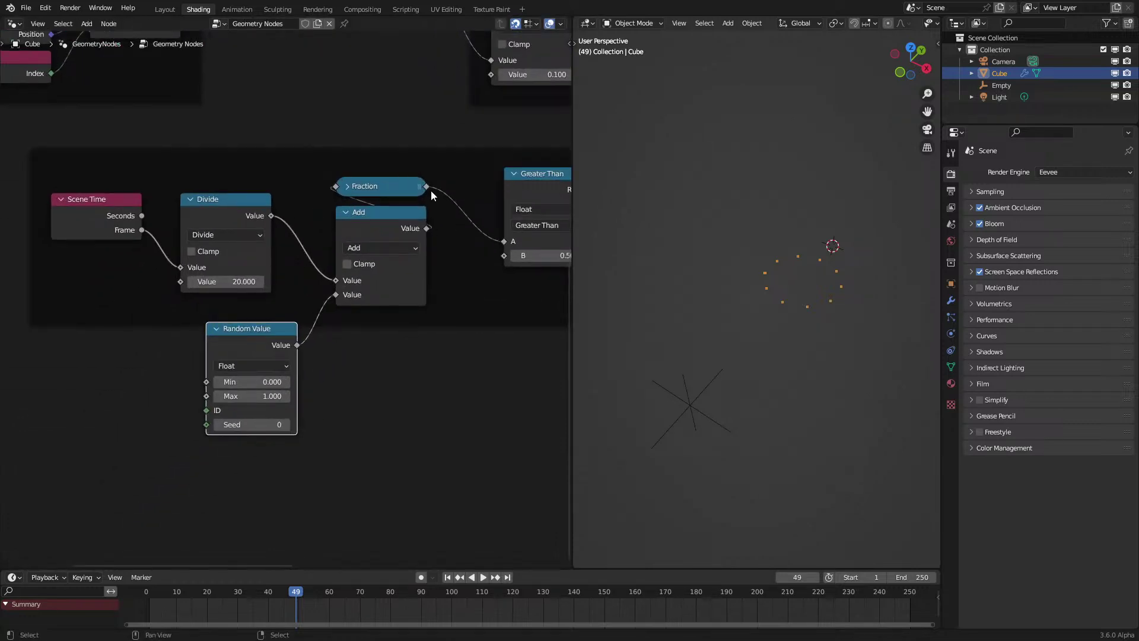
# Step: Collapse the Add node, stack Random Value beneath it inside the frame and set the seed to 110
pyautogui.click(347, 212)
pyautogui.moveTo(267, 346); pyautogui.dragTo(396, 256)
pyautogui.moveTo(406, 334); pyautogui.dragTo(469, 334)
# Step: Play the animation from the start to review the randomly offset point timing
pyautogui.click(149, 592)
pyautogui.press('space')
pyautogui.moveTo(713, 304); pyautogui.dragTo(698, 290, button='middle')
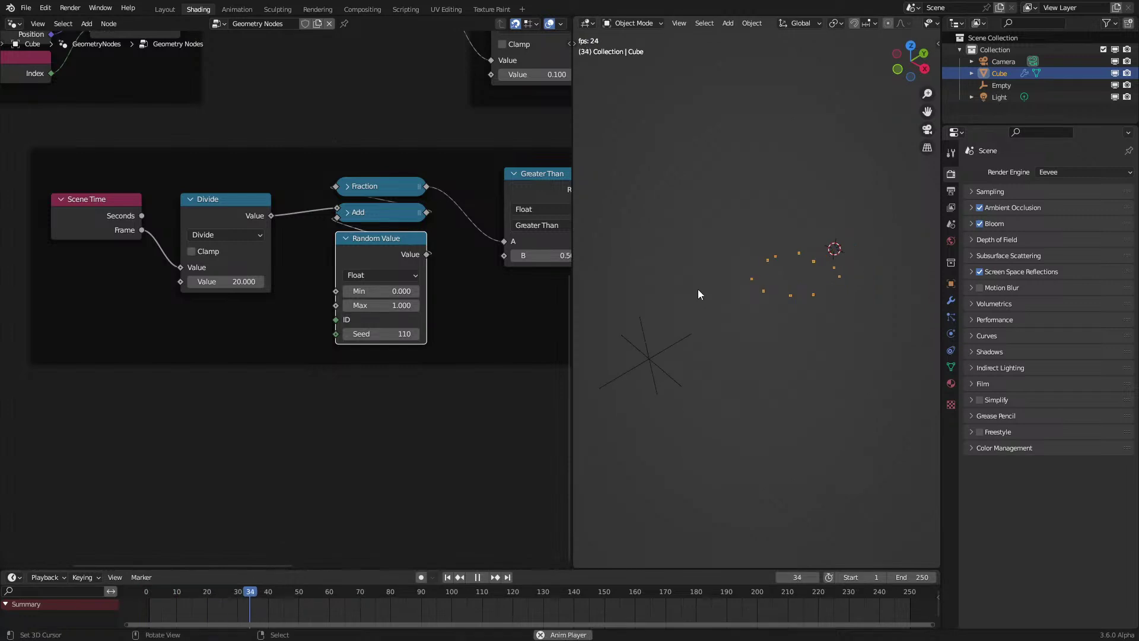
pyautogui.scroll(-4, 482, 238)
pyautogui.moveTo(481, 234); pyautogui.dragTo(403, 382, button='middle')
pyautogui.scroll(1, 403, 384)
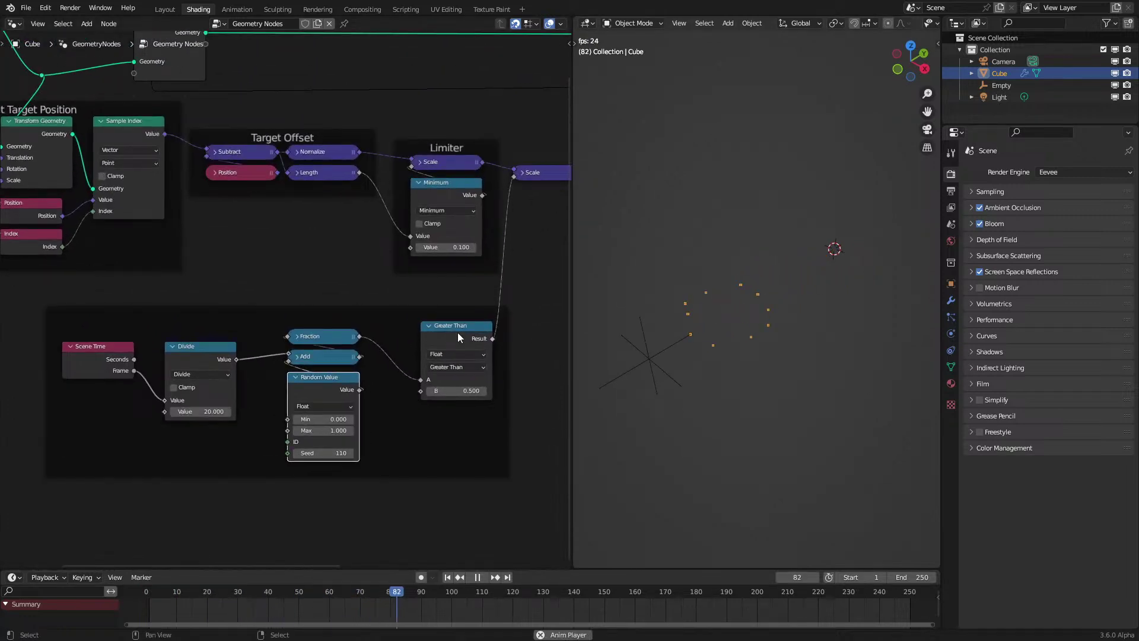
# Step: Move the Divide and Scene Time nodes closer to the Fraction and Add stack
pyautogui.click(198, 360)
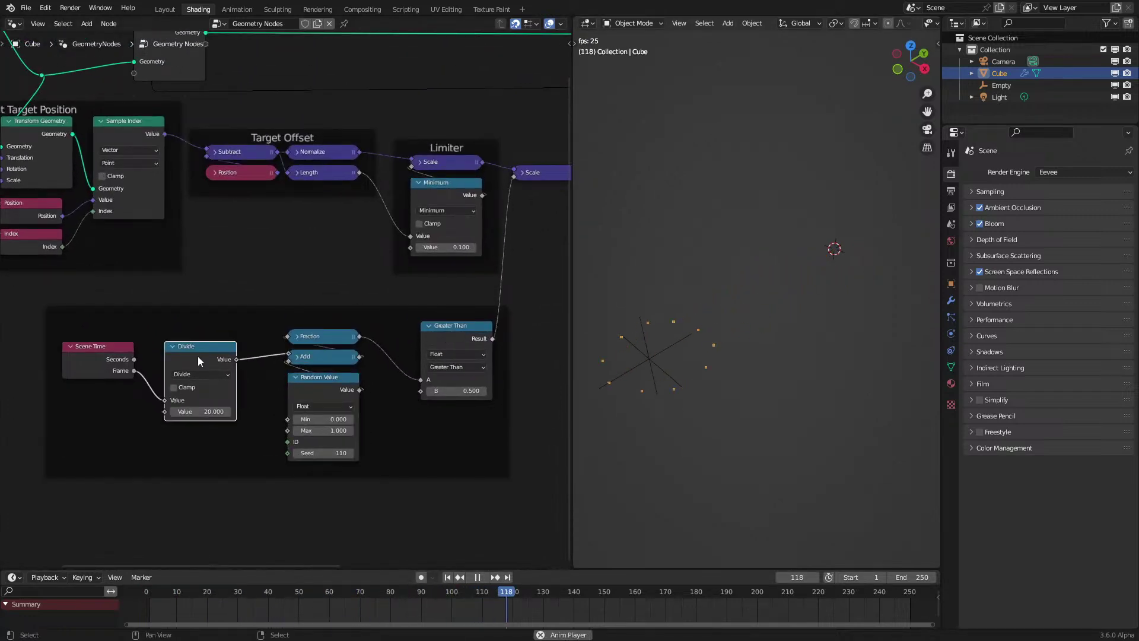
pyautogui.keyDown('shift'); pyautogui.click(112, 359); pyautogui.keyUp('shift')
pyautogui.press('g')
pyautogui.click(143, 348)
pyautogui.click(119, 345)
pyautogui.press('g')
pyautogui.click(139, 345)
# Step: Replay the animation from the start in short bursts to examine the staggered steps alongside the node setup
pyautogui.press('space')
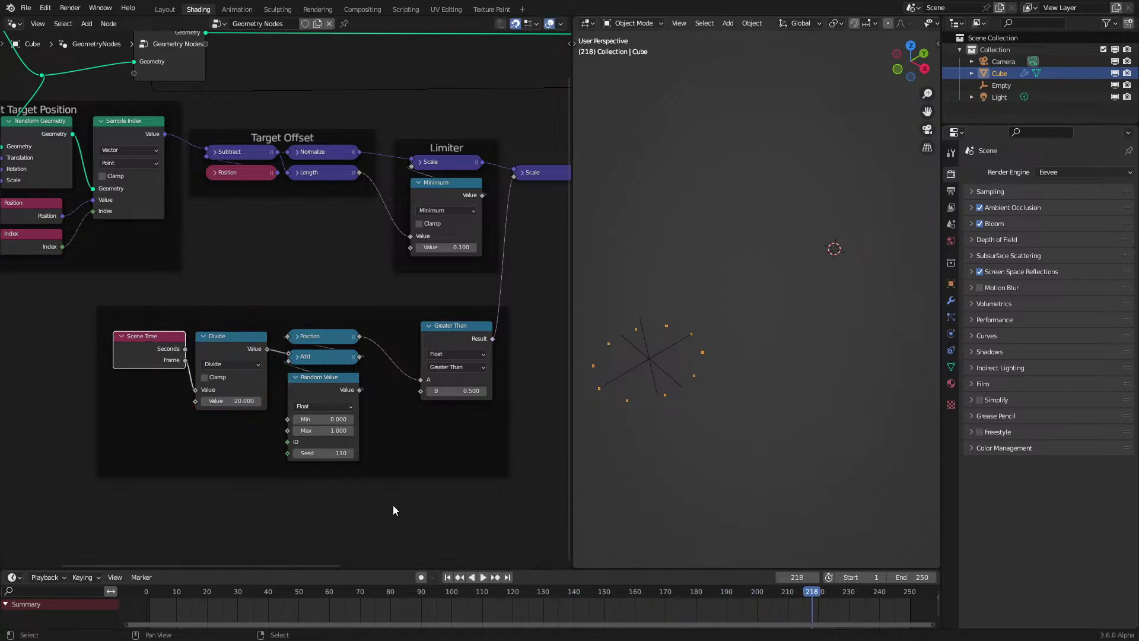
pyautogui.click(134, 604)
pyautogui.press('space')
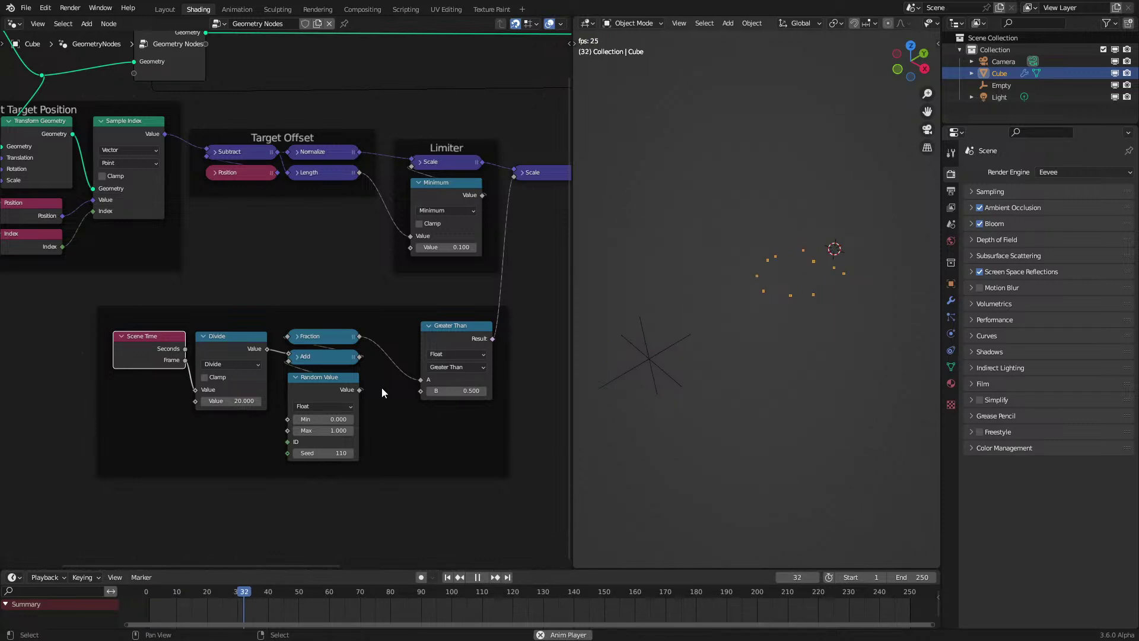
pyautogui.moveTo(369, 377); pyautogui.dragTo(312, 376, button='middle')
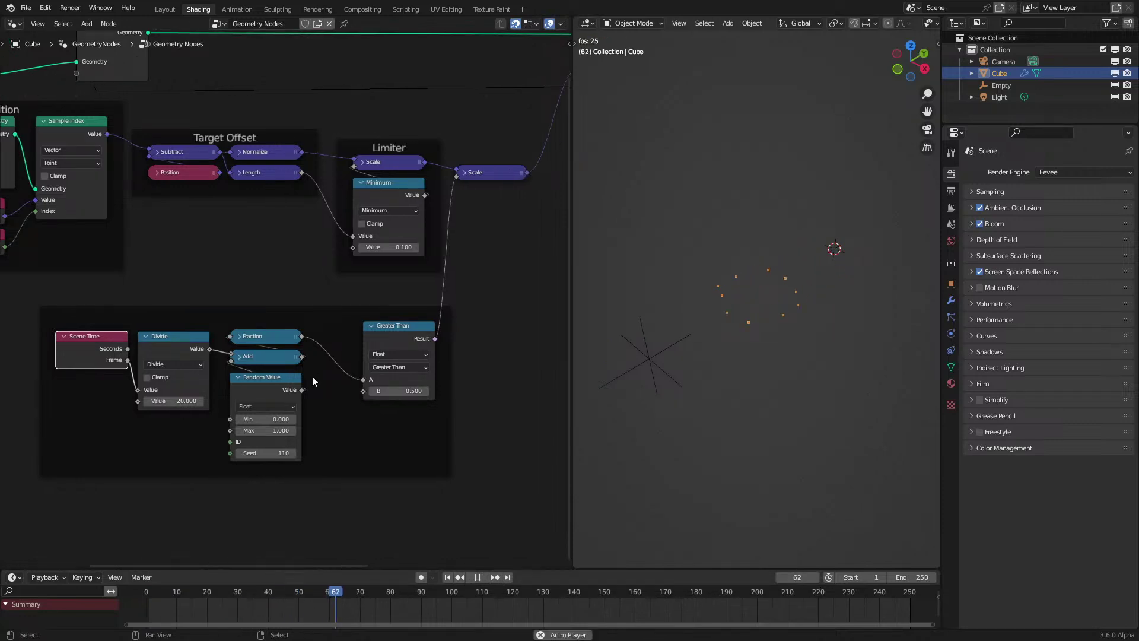
pyautogui.press('space')
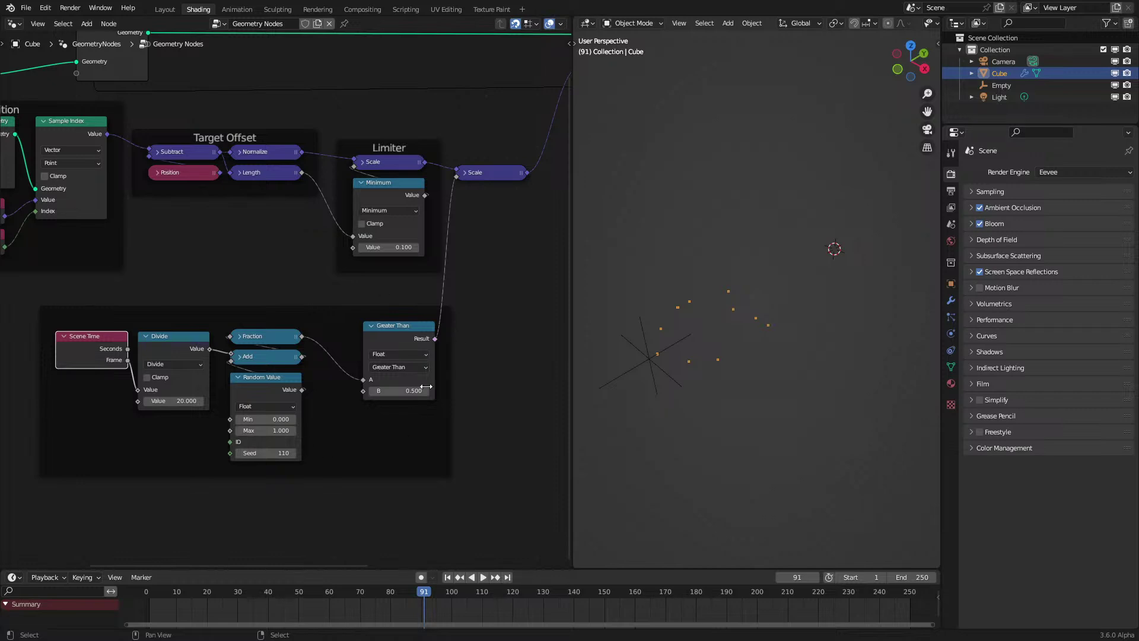
pyautogui.click(141, 603)
pyautogui.scroll(1, 530, 294)
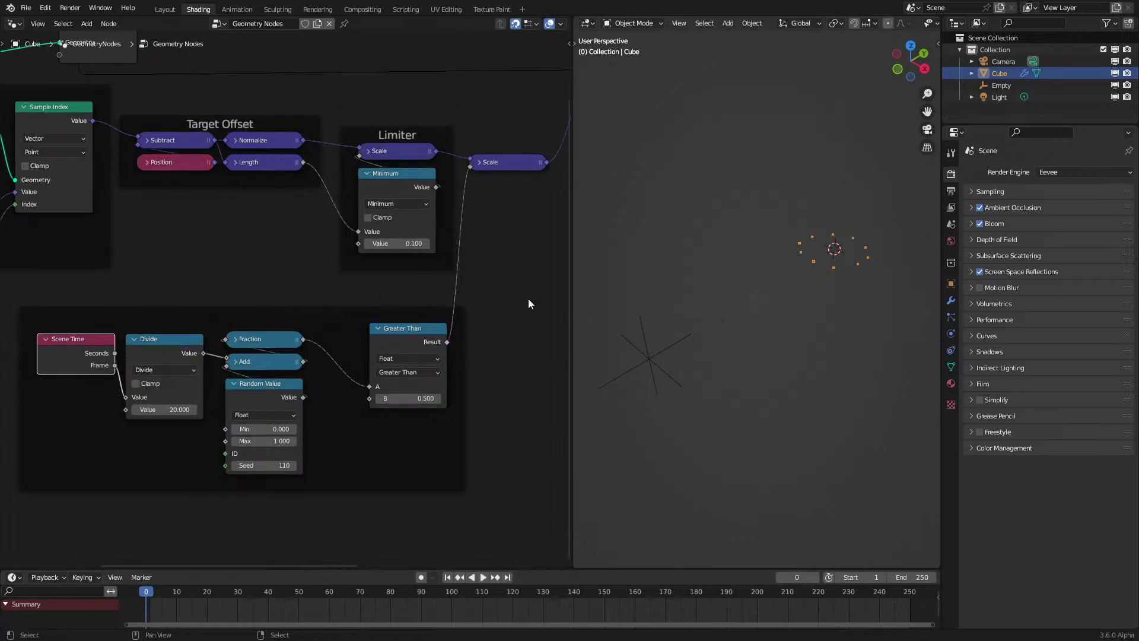
pyautogui.press('space')
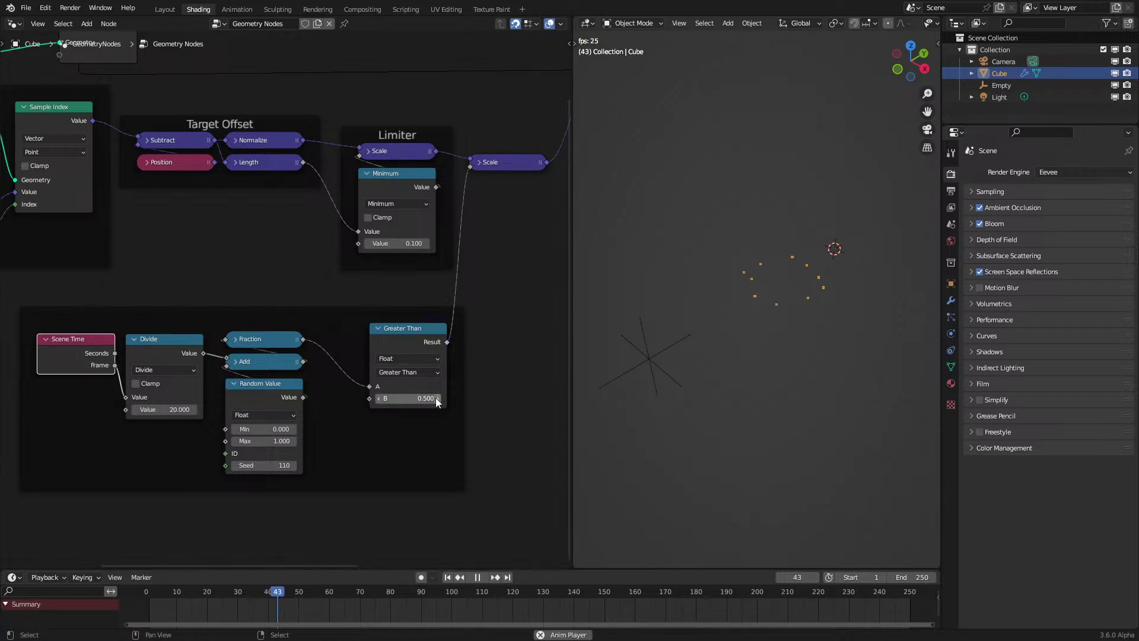
pyautogui.press('space')
pyautogui.moveTo(464, 222); pyautogui.dragTo(137, 388, button='middle')
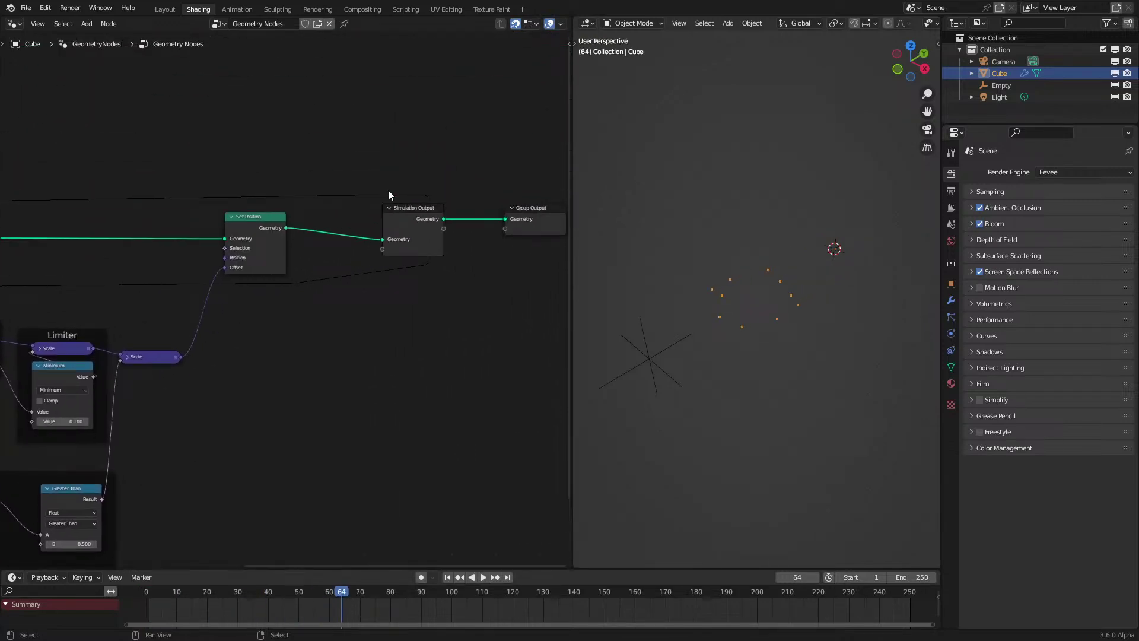
pyautogui.press('space')
pyautogui.moveTo(162, 440); pyautogui.dragTo(338, 364, button='middle')
pyautogui.moveTo(187, 392); pyautogui.dragTo(275, 367, button='middle')
pyautogui.press('space')
pyautogui.scroll(-3, 268, 375)
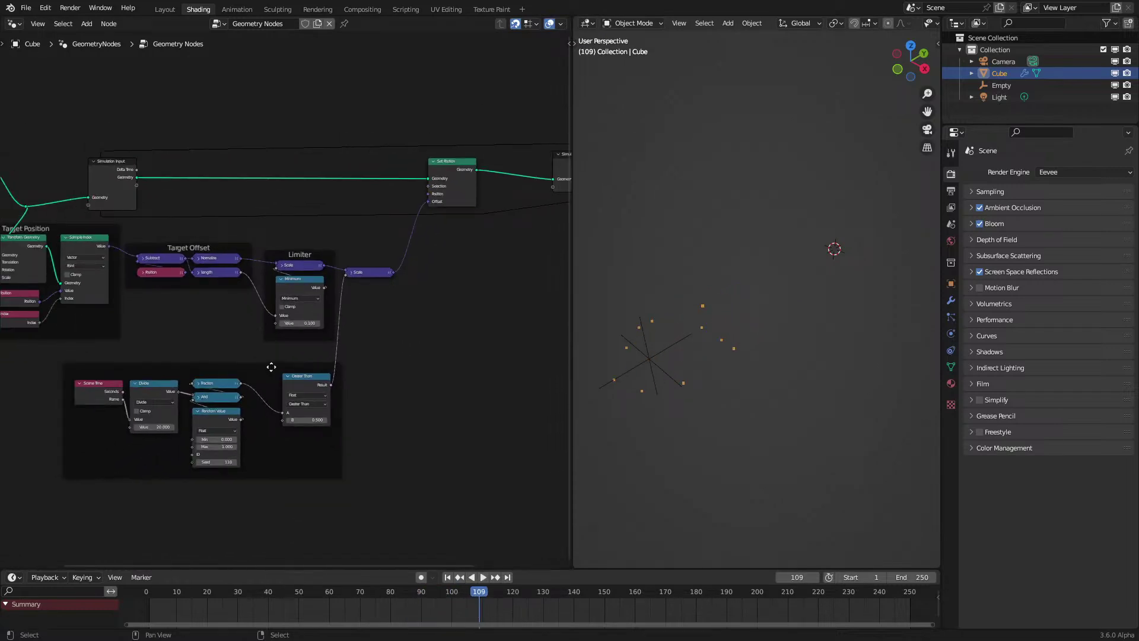
# Step: Move the detached timing frame above the simulation zone and delete its Greater Than node
pyautogui.moveTo(324, 362); pyautogui.dragTo(318, 236)
pyautogui.scroll(2, 293, 189)
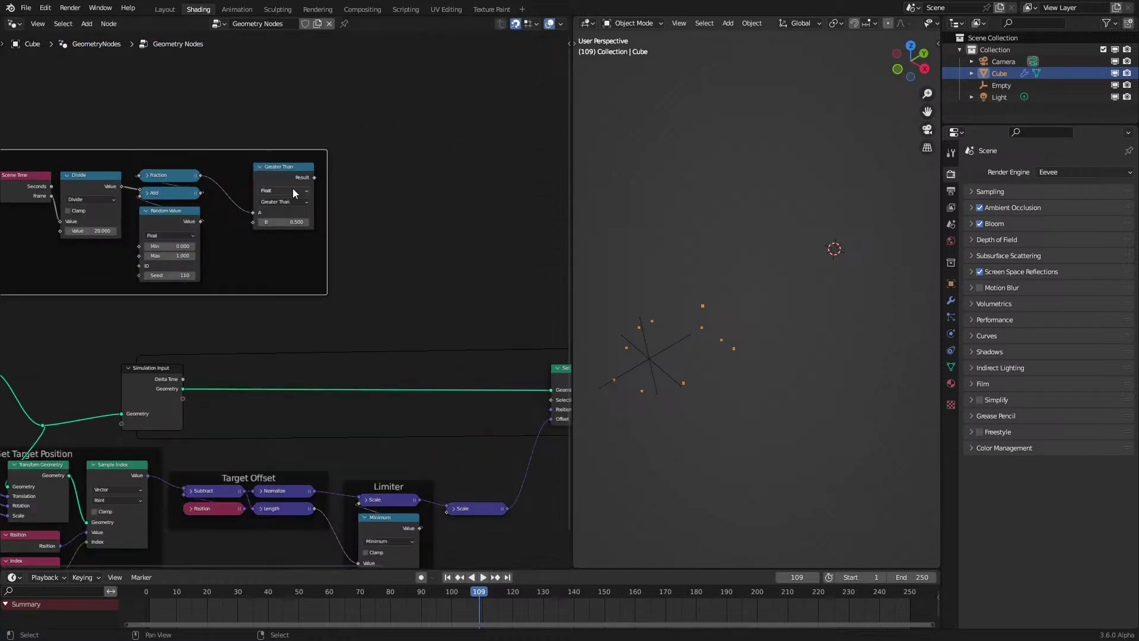
pyautogui.press('x')
# Step: Insert a Store Named Attribute node after Simulation Input and name the attribute "Time Gradient"
pyautogui.hotkey('shift', 'a')
pyautogui.click(326, 292)
pyautogui.click(315, 404)
pyautogui.click(313, 398)
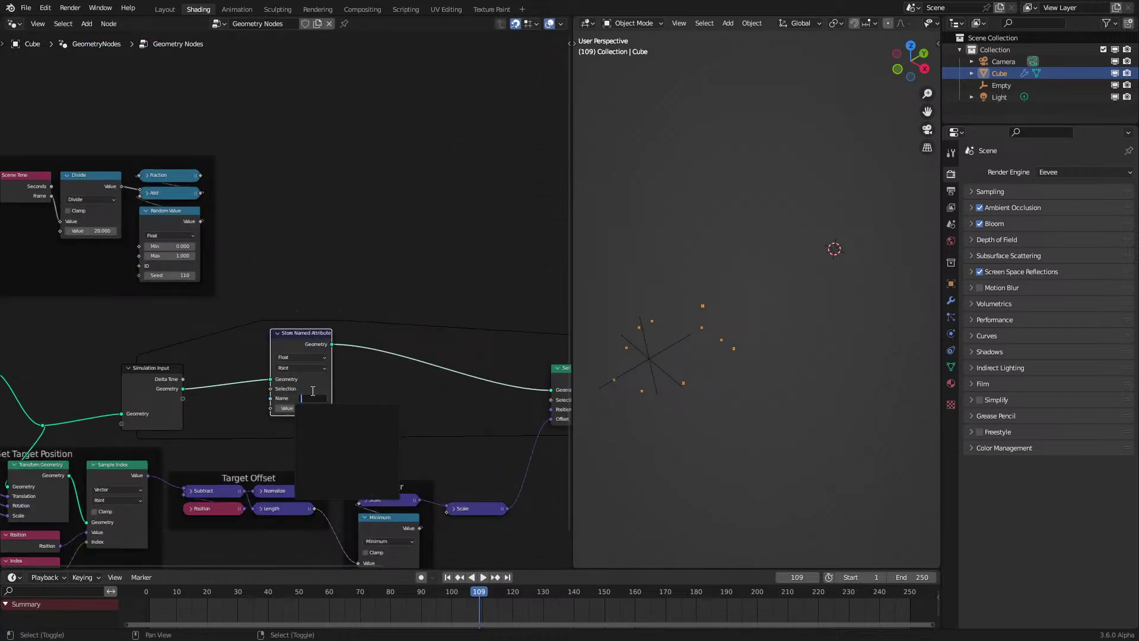
pyautogui.write('Tim')
pyautogui.write('e Gradien')
pyautogui.press('Return')
pyautogui.scroll(2, 362, 383)
pyautogui.click(322, 436)
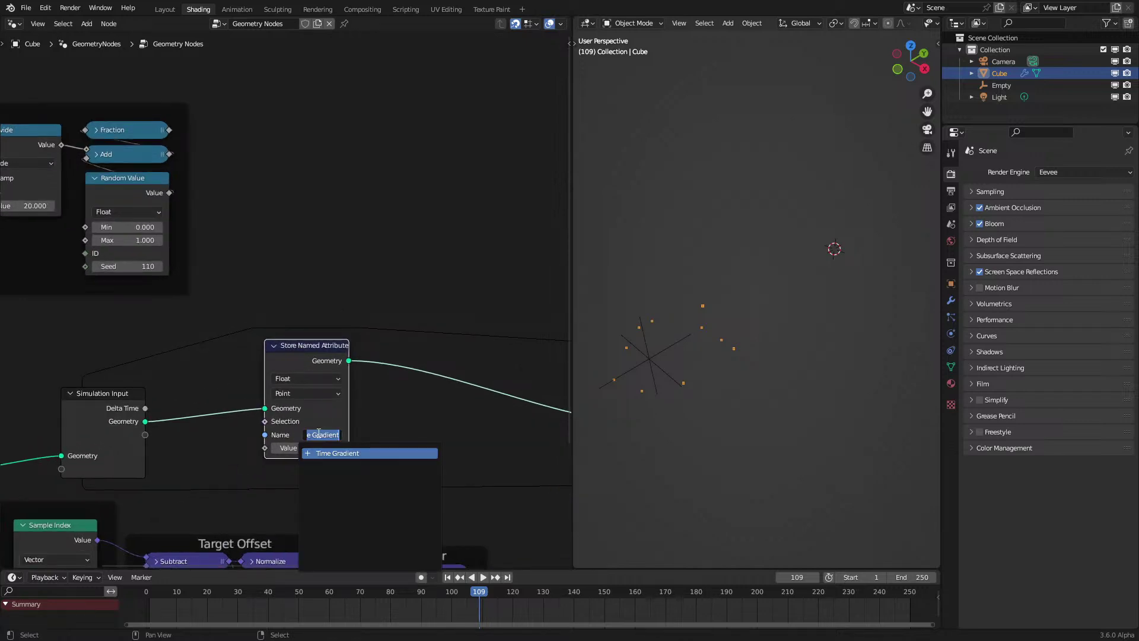
pyautogui.press('Return')
# Step: Remap Fraction's output through a new Map Range node with From Min 0.5 and feed the result into Store Named Attribute's Value
pyautogui.moveTo(279, 292); pyautogui.dragTo(411, 420, button='middle')
pyautogui.moveTo(301, 258); pyautogui.dragTo(335, 264)
pyautogui.write('map')
pyautogui.press('Return')
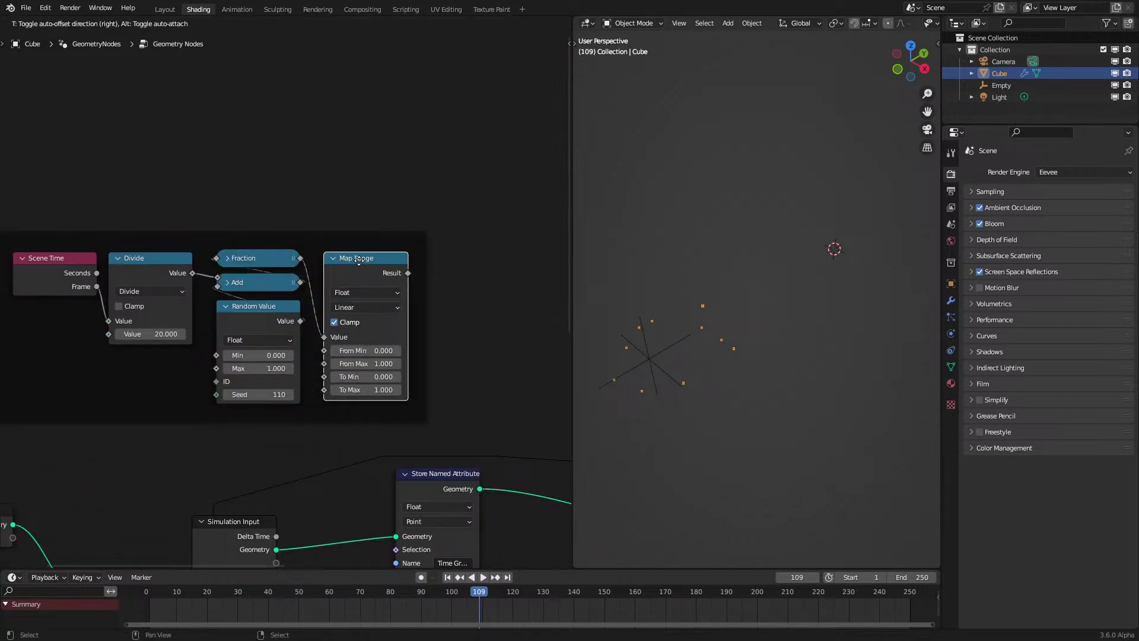
pyautogui.click(322, 264)
pyautogui.doubleClick(379, 351)
pyautogui.write('.5')
pyautogui.press('Return')
pyautogui.moveTo(400, 362); pyautogui.dragTo(369, 309, button='middle')
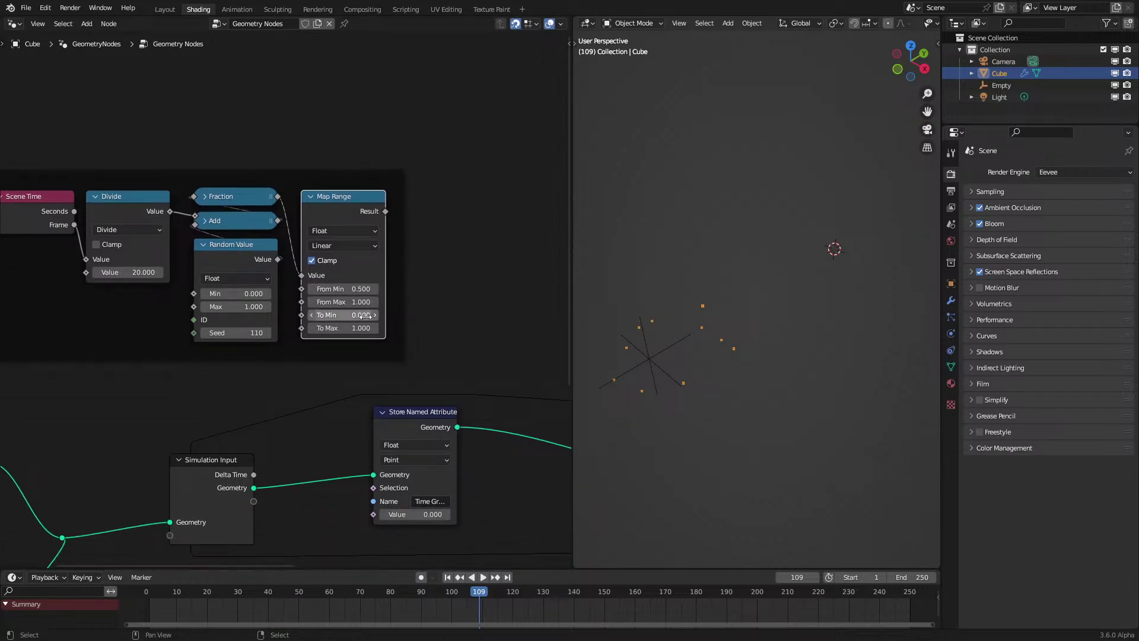
pyautogui.moveTo(384, 213); pyautogui.dragTo(375, 516)
# Step: Add a Named Attribute node reading "Time Gradient" below the Limiter and connect it to the last Scale node's scale input
pyautogui.scroll(-7, 401, 518)
pyautogui.moveTo(401, 517); pyautogui.dragTo(295, 321, button='middle')
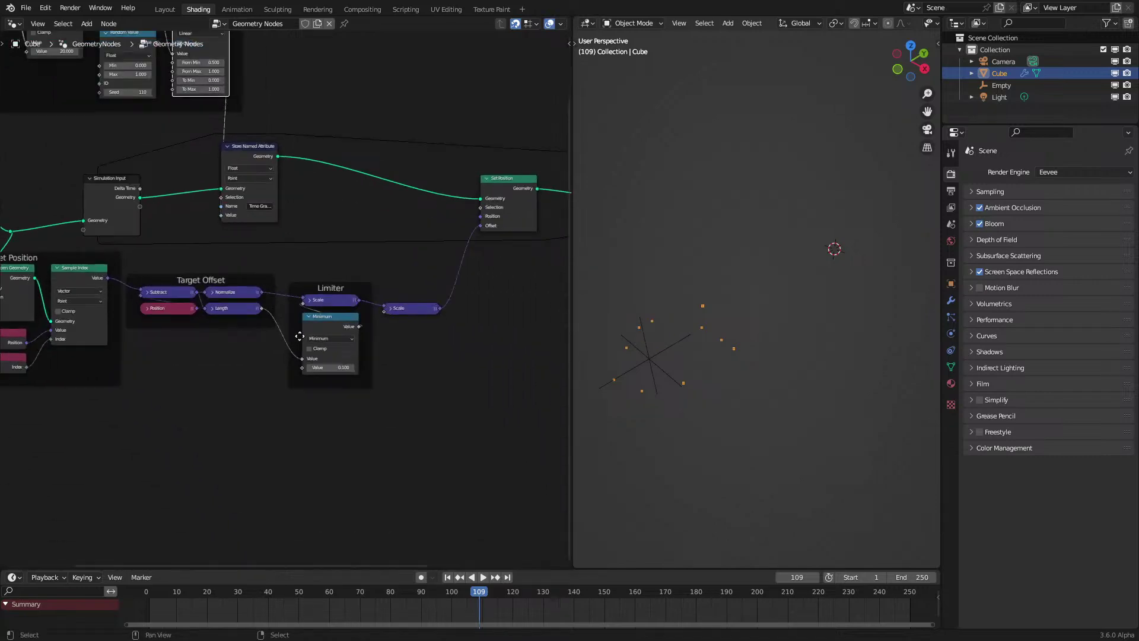
pyautogui.scroll(7, 289, 302)
pyautogui.press('q')
pyautogui.click(333, 436)
pyautogui.click(324, 455)
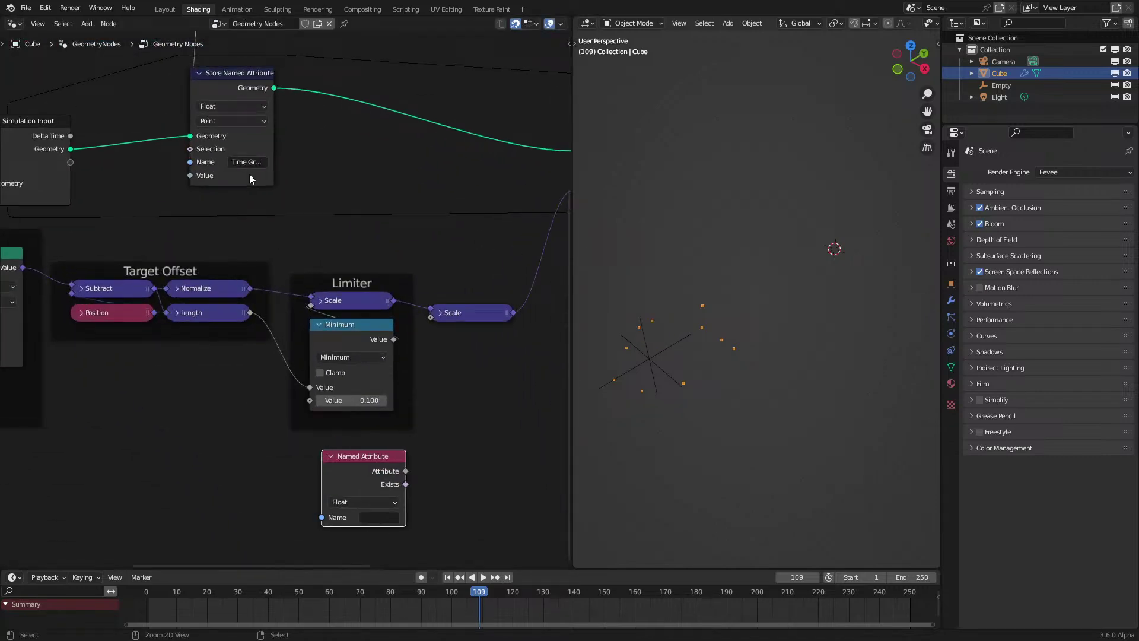
pyautogui.moveTo(406, 471); pyautogui.dragTo(431, 317)
# Step: Play the animation from the start to check the movement driven by the stored time gradient
pyautogui.click(143, 605)
pyautogui.press('space')
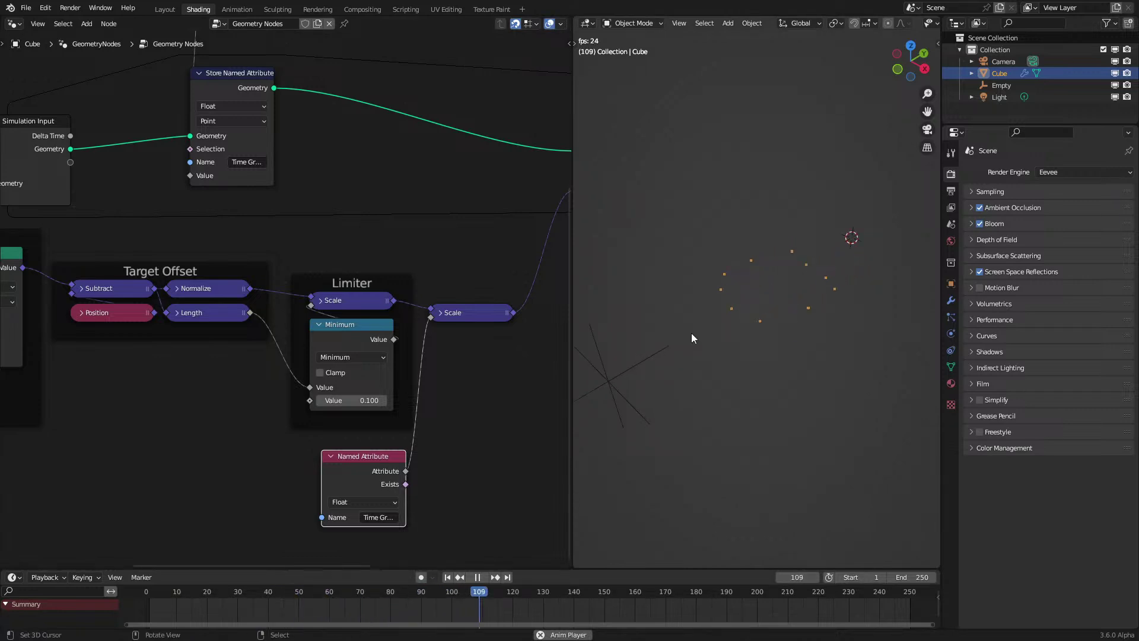
pyautogui.moveTo(317, 531); pyautogui.dragTo(281, 466, button='middle')
pyautogui.press('space')
# Step: Feed the lower Named Attribute's Attribute output into a new Equal comparison node with B 0.5 and Epsilon 0.499
pyautogui.moveTo(342, 404); pyautogui.dragTo(338, 432)
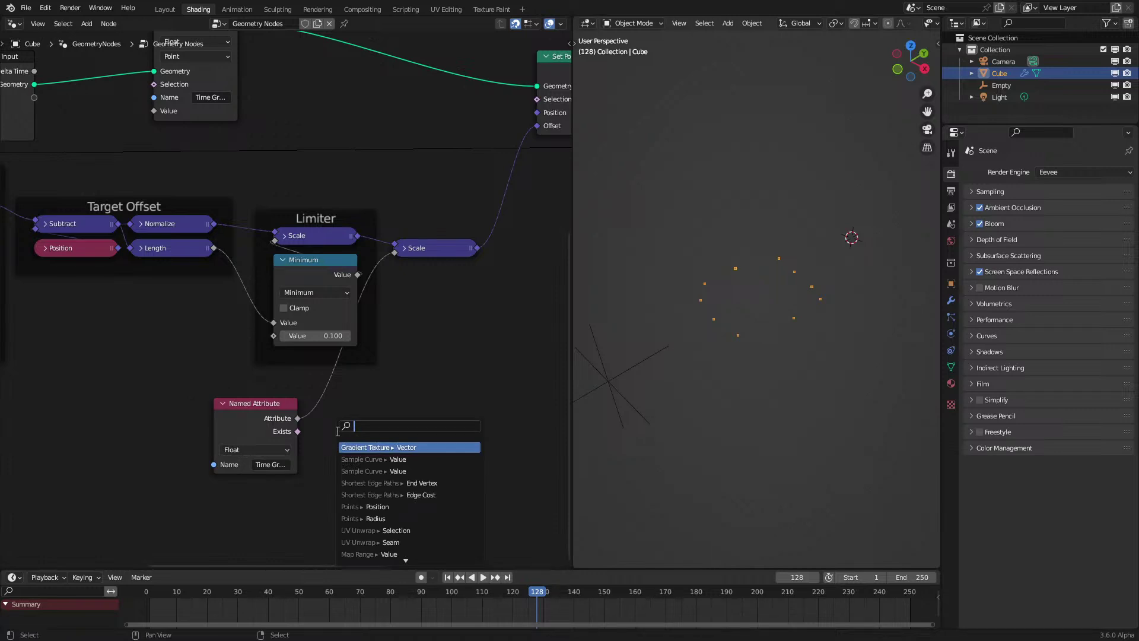
pyautogui.write('eq')
pyautogui.press('Return')
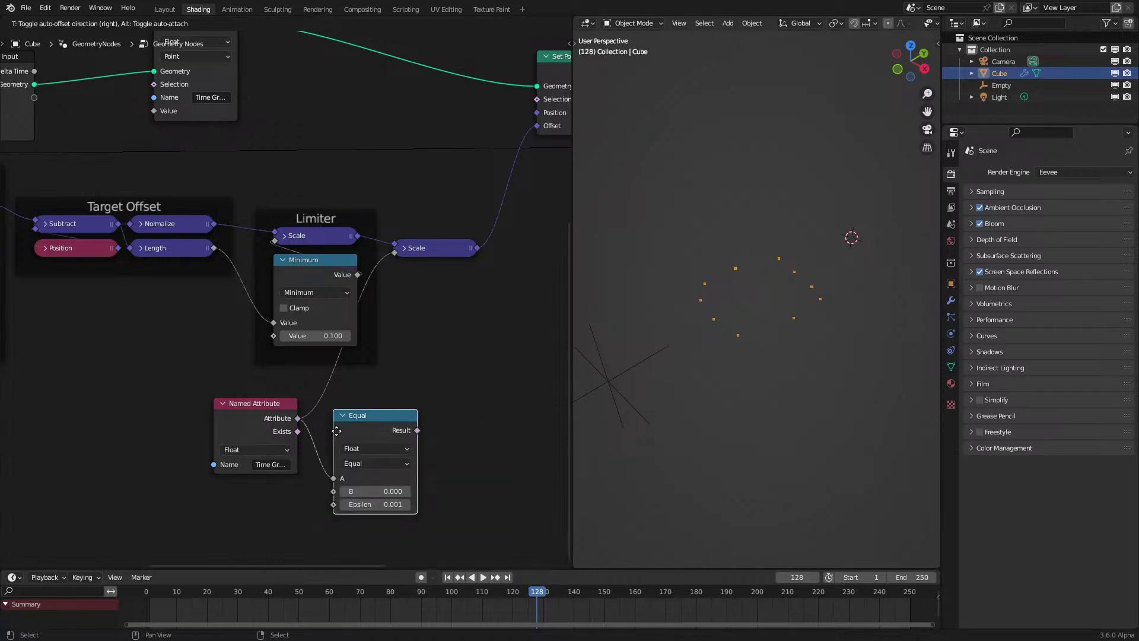
pyautogui.click(336, 431)
pyautogui.click(392, 491)
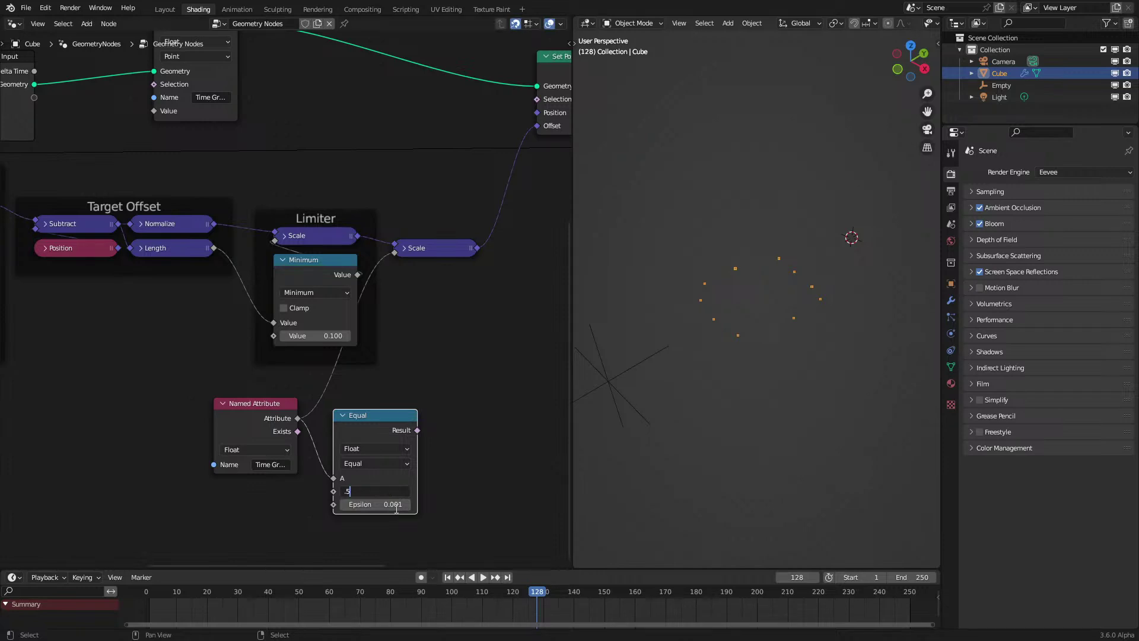
pyautogui.write('.5')
pyautogui.click(394, 505)
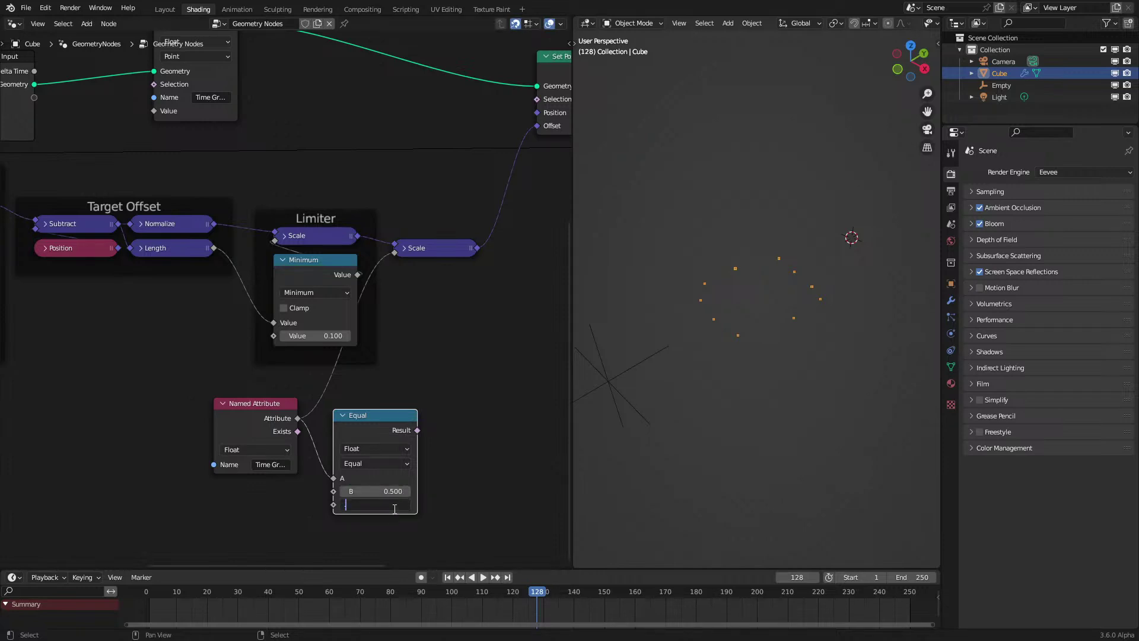
pyautogui.press('Return')
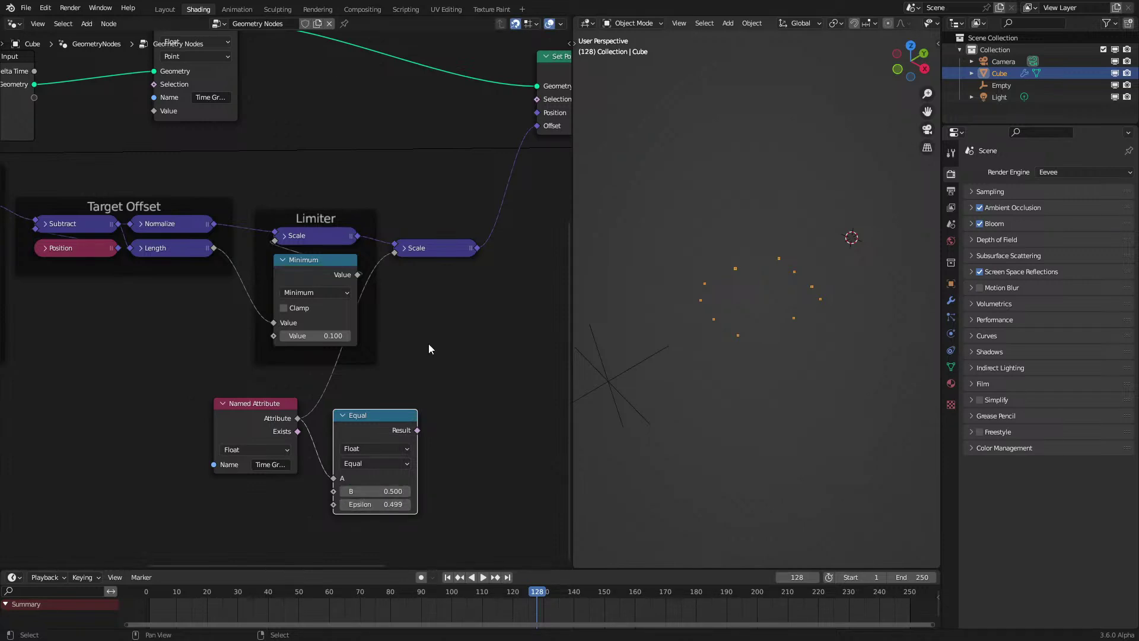
# Step: Connect the Equal node's Result to the last Scale node's scale input and briefly play the animation
pyautogui.moveTo(418, 431); pyautogui.dragTo(394, 254)
pyautogui.scroll(-1, 415, 356)
pyautogui.press('space')
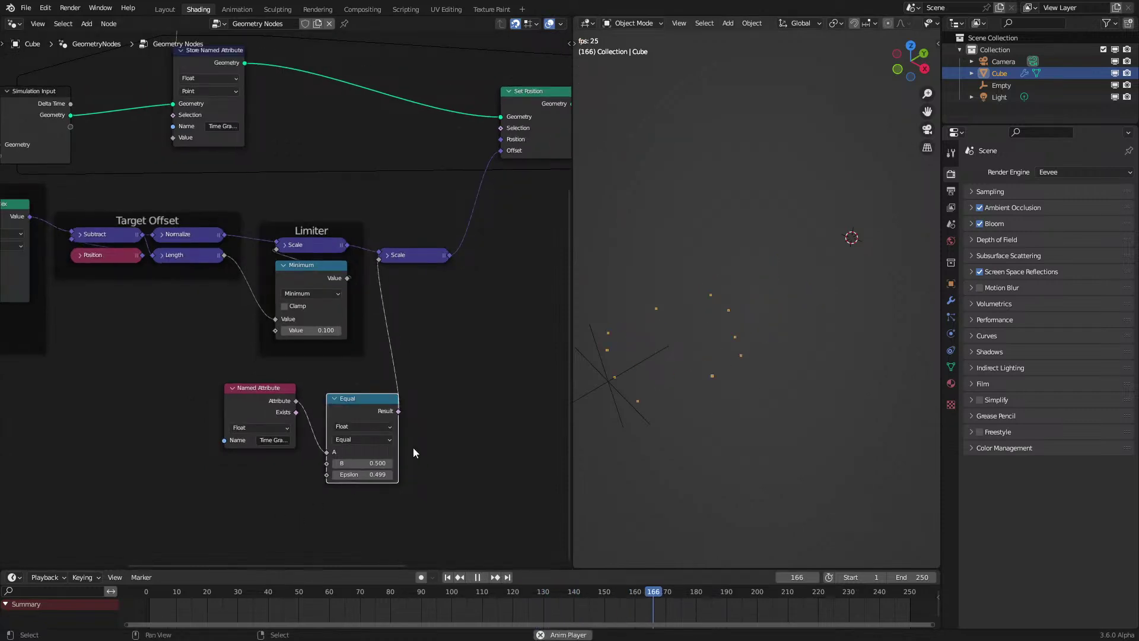
pyautogui.press('space')
# Step: Replay the animation from the start to check how the points step with the Equal comparison in place
pyautogui.moveTo(362, 404); pyautogui.dragTo(352, 392)
pyautogui.scroll(-2, 354, 389)
pyautogui.moveTo(279, 214); pyautogui.dragTo(384, 405, button='middle')
pyautogui.scroll(1, 298, 260)
pyautogui.scroll(-1, 343, 247)
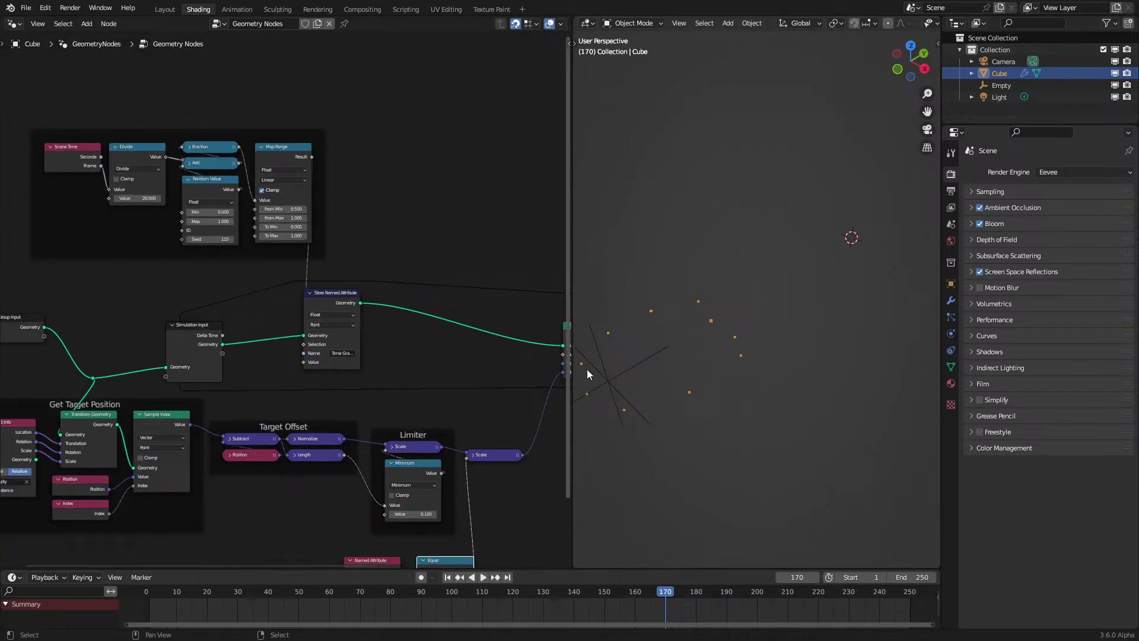
pyautogui.click(140, 597)
pyautogui.press('space')
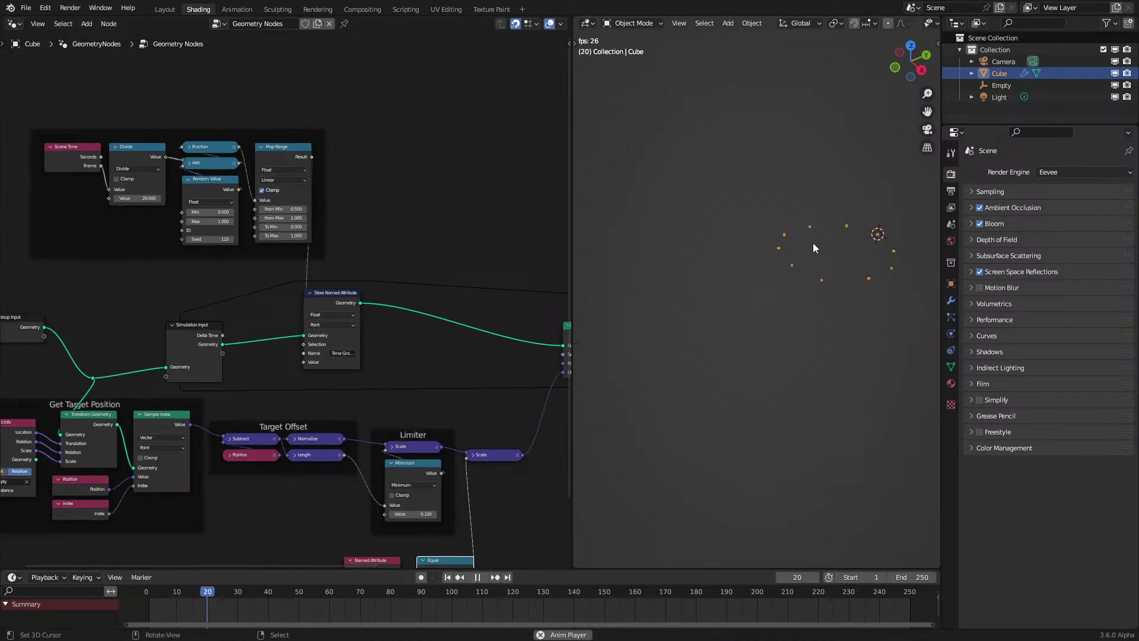
pyautogui.press('space')
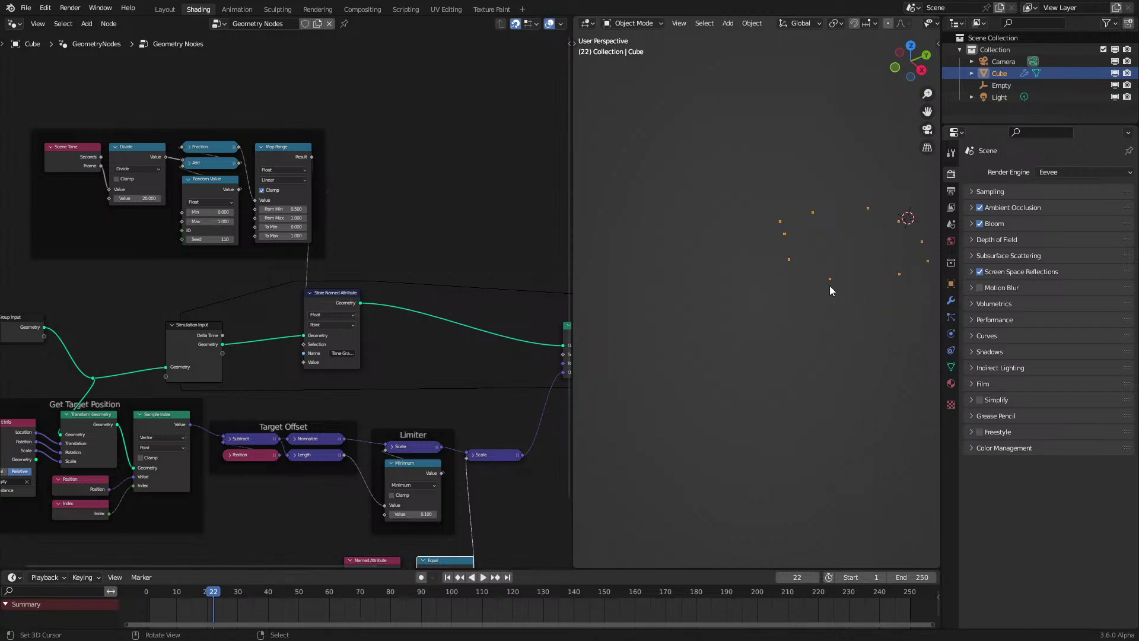
# Step: Group the lower Named Attribute and Equal nodes in a frame and place it beneath the Limiter frame
pyautogui.moveTo(322, 496); pyautogui.dragTo(221, 315, button='middle')
pyautogui.moveTo(229, 470); pyautogui.dragTo(411, 371)
pyautogui.hotkey('ctrl', 'j')
pyautogui.press('g')
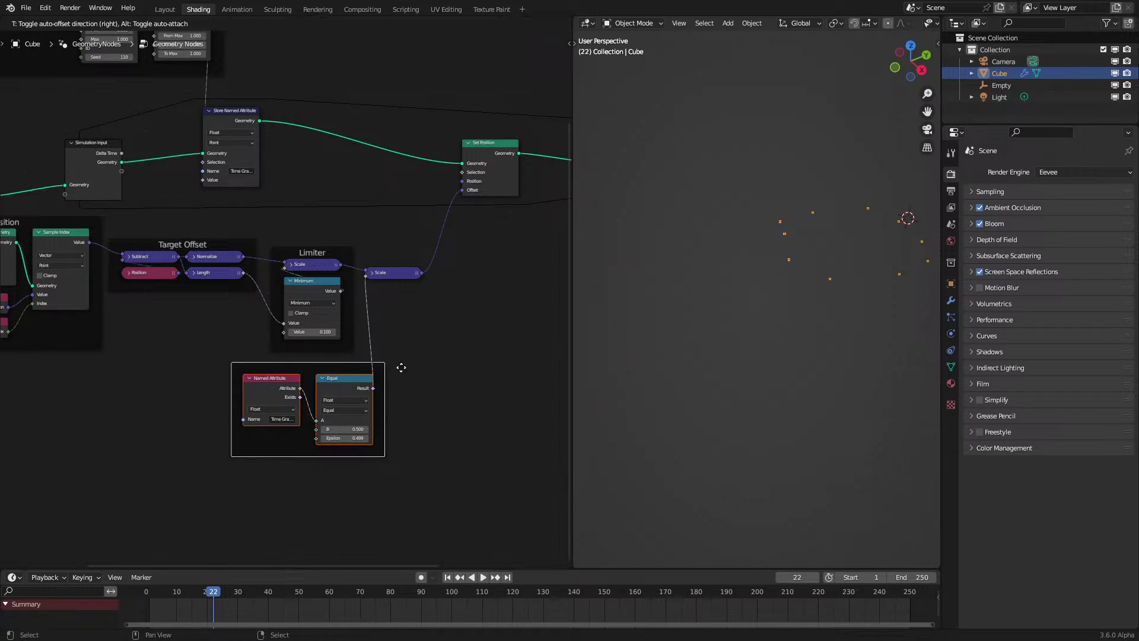
pyautogui.click(382, 368)
# Step: Move Store Named Attribute closer to Set Position and label the frame around the scene time nodes "Time Gradient"
pyautogui.scroll(-5, 447, 238)
pyautogui.scroll(1, 447, 238)
pyautogui.moveTo(456, 188); pyautogui.dragTo(435, 270, button='middle')
pyautogui.scroll(2, 303, 249)
pyautogui.moveTo(198, 246); pyautogui.dragTo(281, 267)
pyautogui.moveTo(210, 214); pyautogui.dragTo(335, 276, button='middle')
pyautogui.click(232, 170)
pyautogui.press('F2')
pyautogui.write('Time')
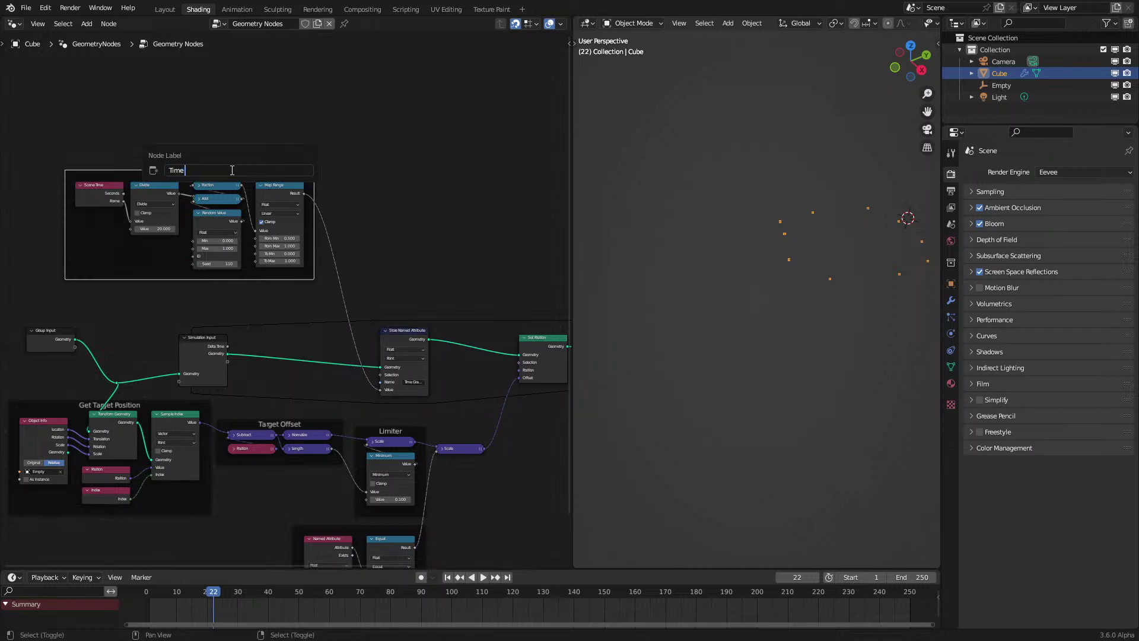
pyautogui.write(' Gradient')
pyautogui.press('Return')
# Step: Move Simulation Output close to Set Position and Group Output farther away to open a gap between the two output nodes
pyautogui.moveTo(425, 332); pyautogui.dragTo(469, 305, button='middle')
pyautogui.scroll(3, 287, 290)
pyautogui.moveTo(293, 261); pyautogui.dragTo(348, 318)
pyautogui.press('g')
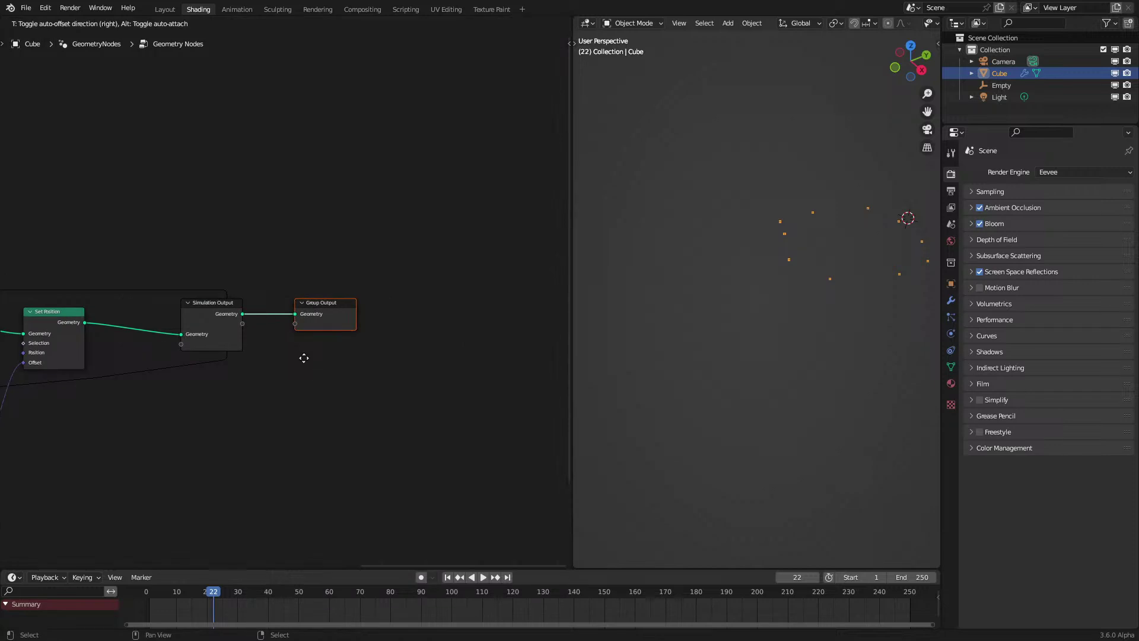
pyautogui.click(446, 359)
pyautogui.click(192, 312)
pyautogui.press('g')
pyautogui.click(130, 320)
pyautogui.moveTo(378, 261); pyautogui.dragTo(506, 397)
pyautogui.press('g')
pyautogui.click(403, 358)
# Step: Insert a Set Position node on the link between Simulation Output and Group Output
pyautogui.hotkey('shift', 'a')
pyautogui.write('set')
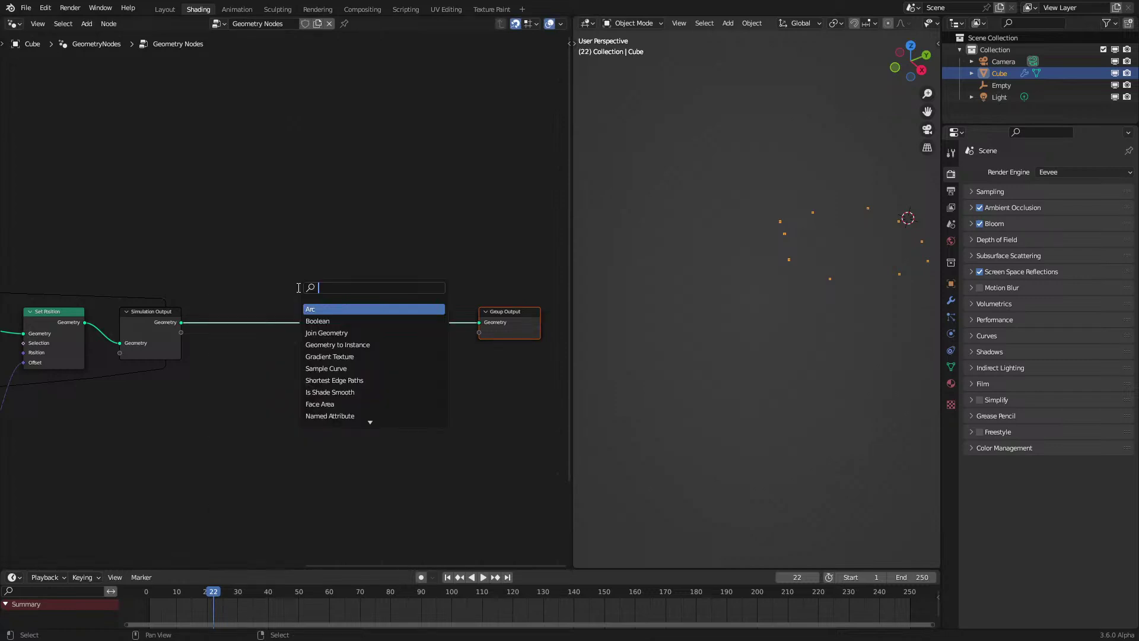
pyautogui.click(323, 333)
pyautogui.click(380, 350)
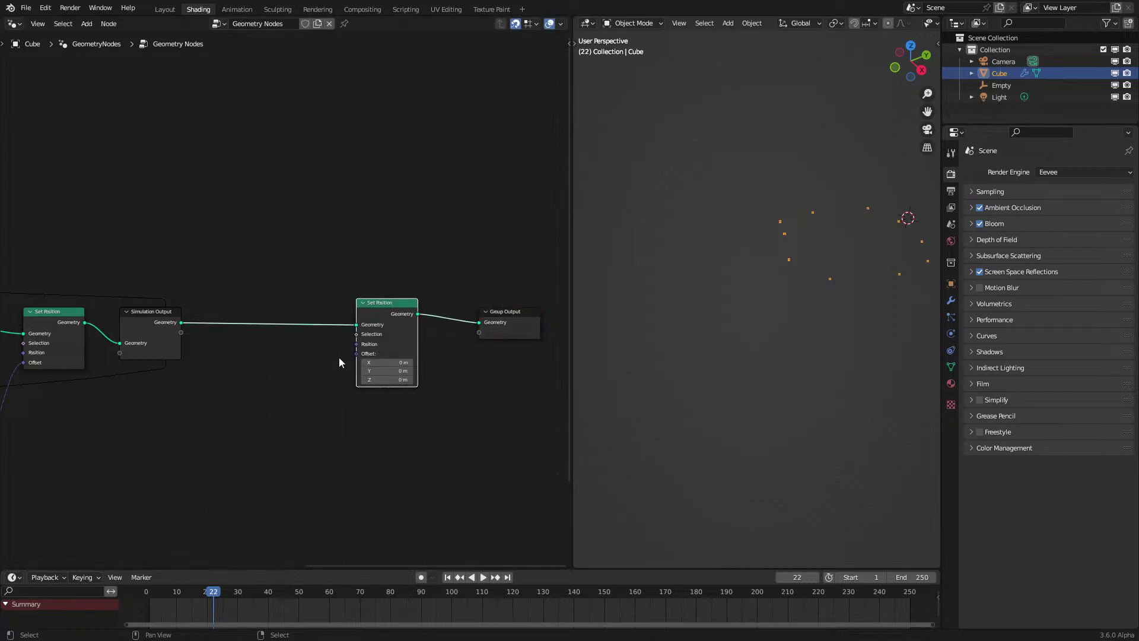
# Step: Duplicate the "Time Gradient" Named Attribute node and place the copy below Simulation Output, near the new Set Position
pyautogui.moveTo(306, 360); pyautogui.dragTo(376, 318, button='middle')
pyautogui.scroll(3, 350, 336)
pyautogui.scroll(-6, 230, 380)
pyautogui.moveTo(185, 432); pyautogui.dragTo(322, 348, button='middle')
pyautogui.click(89, 400)
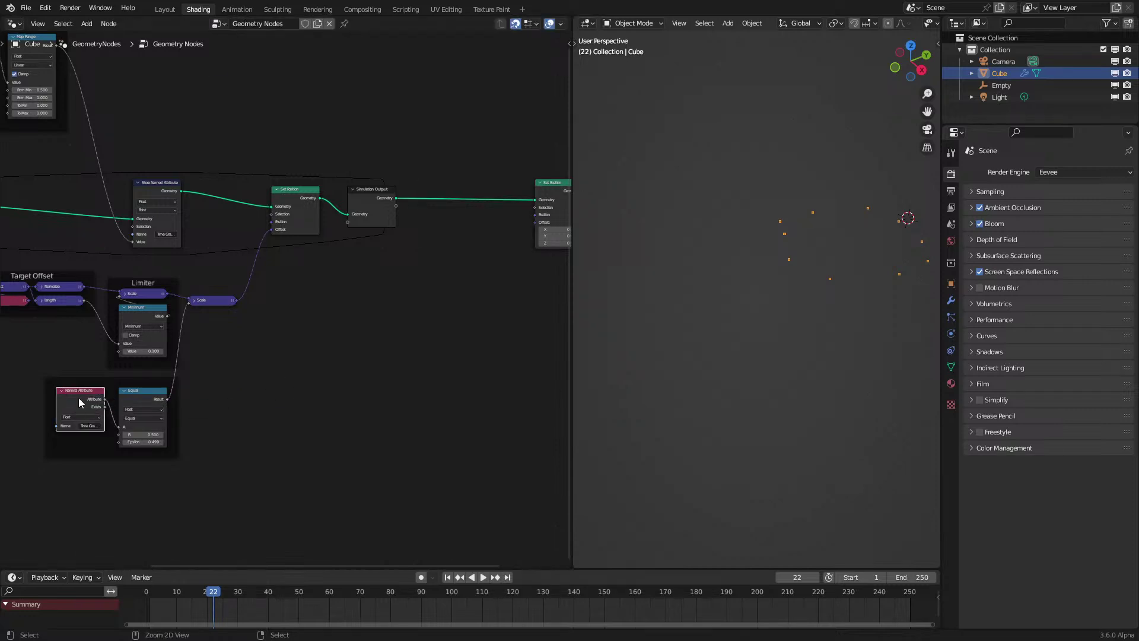
pyautogui.moveTo(70, 391); pyautogui.dragTo(306, 375)
pyautogui.click(306, 375)
pyautogui.scroll(2, 321, 367)
pyautogui.moveTo(334, 360); pyautogui.dragTo(273, 392, button='middle')
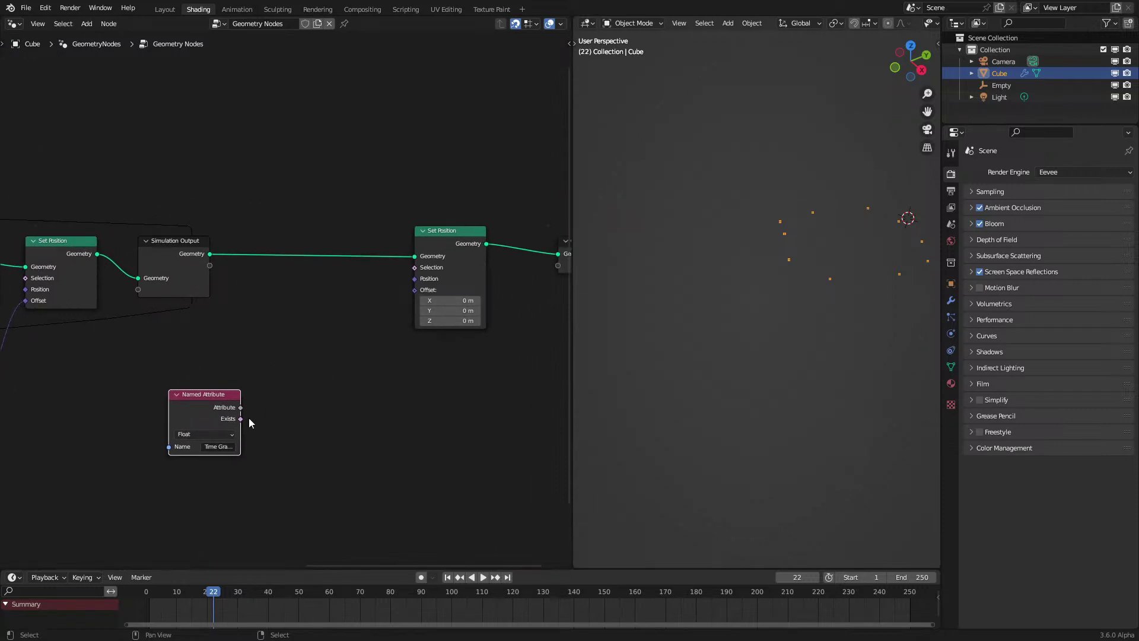
# Step: Run the copied attribute through a Vector Math Multiply node with Z 1 and connect it to the new Set Position's Offset
pyautogui.moveTo(241, 407); pyautogui.dragTo(320, 397)
pyautogui.write('mul')
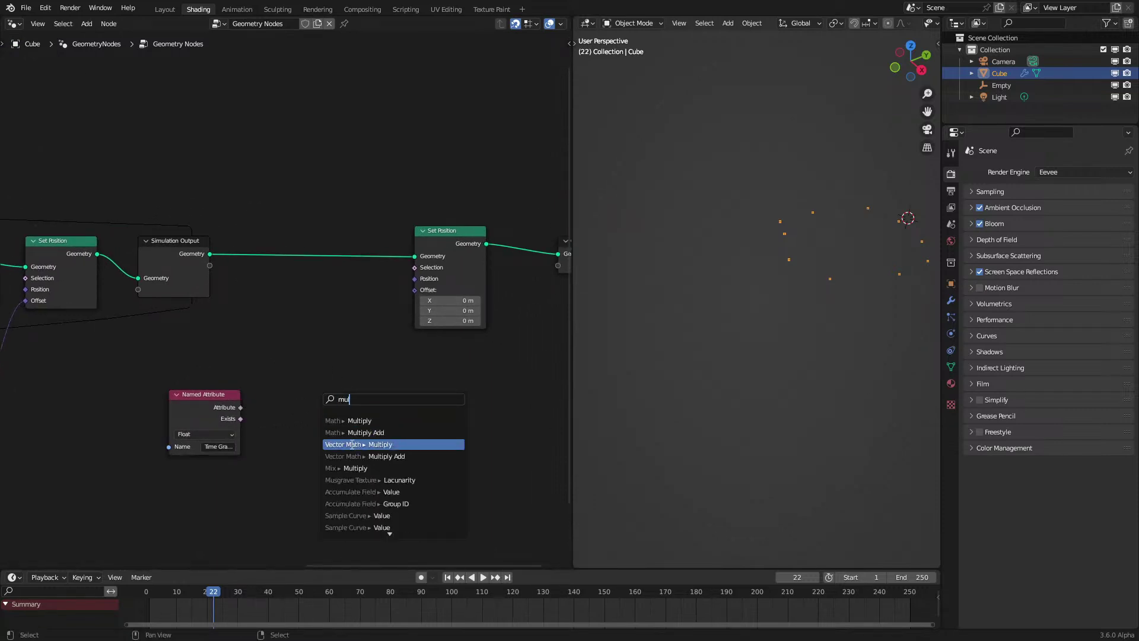
pyautogui.click(356, 445)
pyautogui.click(325, 434)
pyautogui.doubleClick(328, 468)
pyautogui.write('1')
pyautogui.press('Return')
pyautogui.moveTo(363, 397); pyautogui.dragTo(414, 290)
# Step: Play the animation to check the vertical point motion and widen the 3D viewport
pyautogui.press('space')
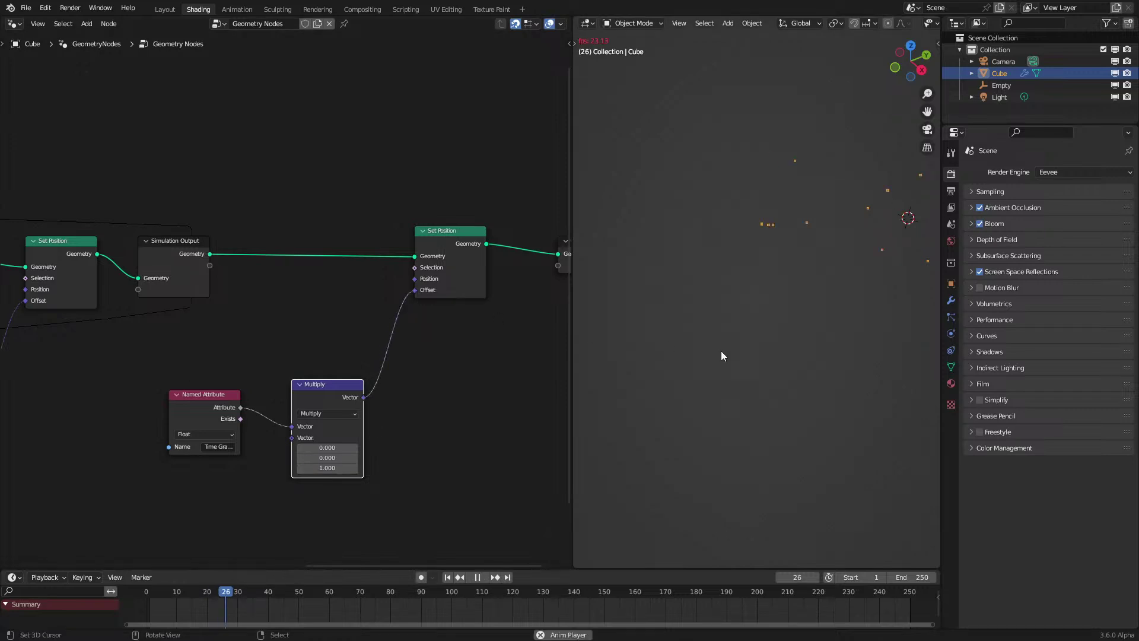
pyautogui.moveTo(727, 345); pyautogui.dragTo(776, 372, button='middle')
pyautogui.moveTo(573, 415); pyautogui.dragTo(479, 421)
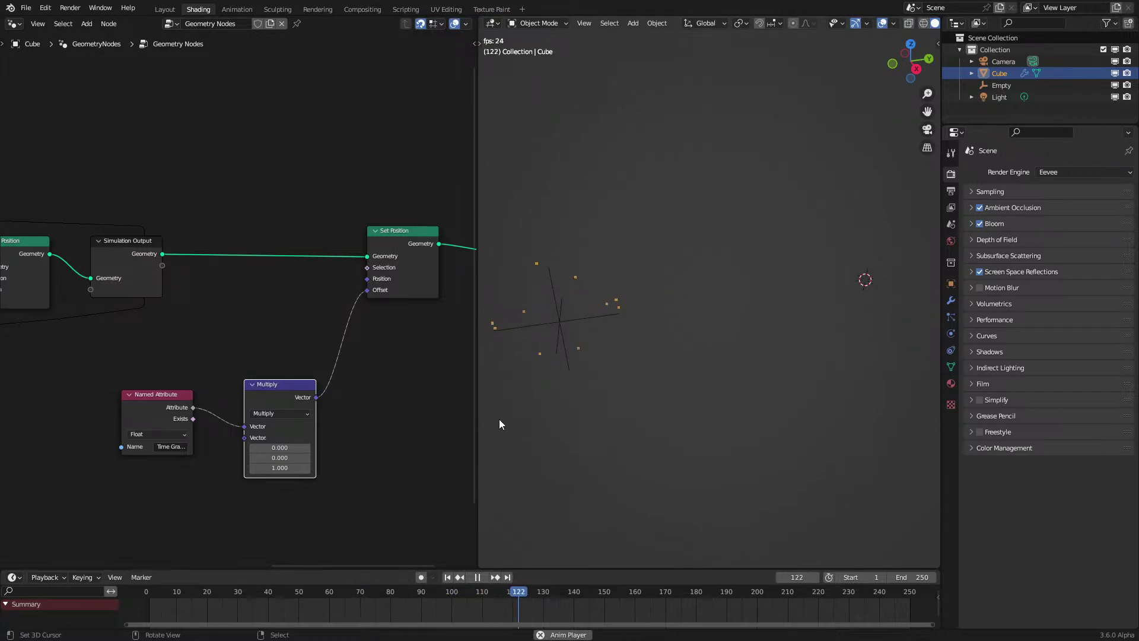
pyautogui.press('space')
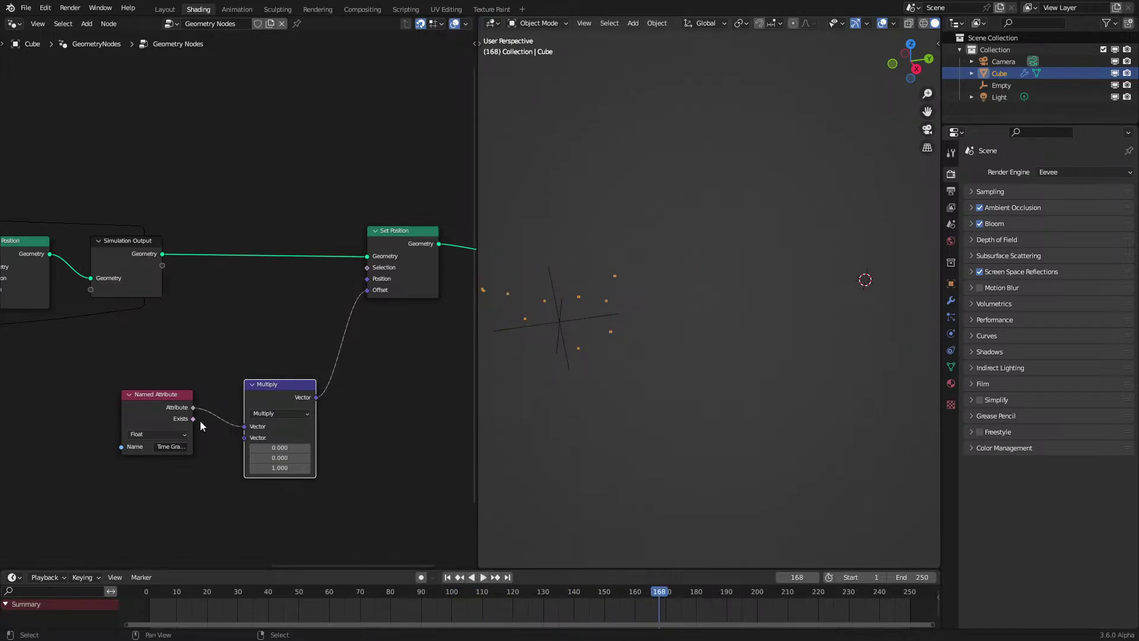
# Step: Move Multiply aside and add a Float Curve node between it and the copied Named Attribute
pyautogui.moveTo(265, 399); pyautogui.dragTo(399, 395)
pyautogui.moveTo(193, 407); pyautogui.dragTo(228, 427)
pyautogui.write('float')
pyautogui.press('Return')
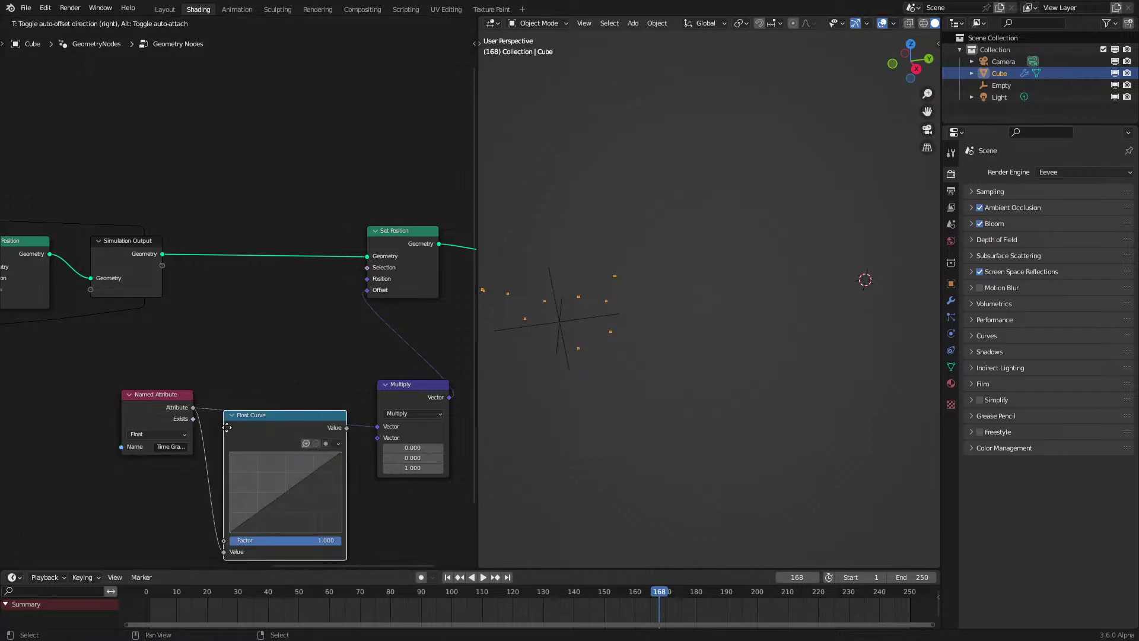
pyautogui.click(228, 407)
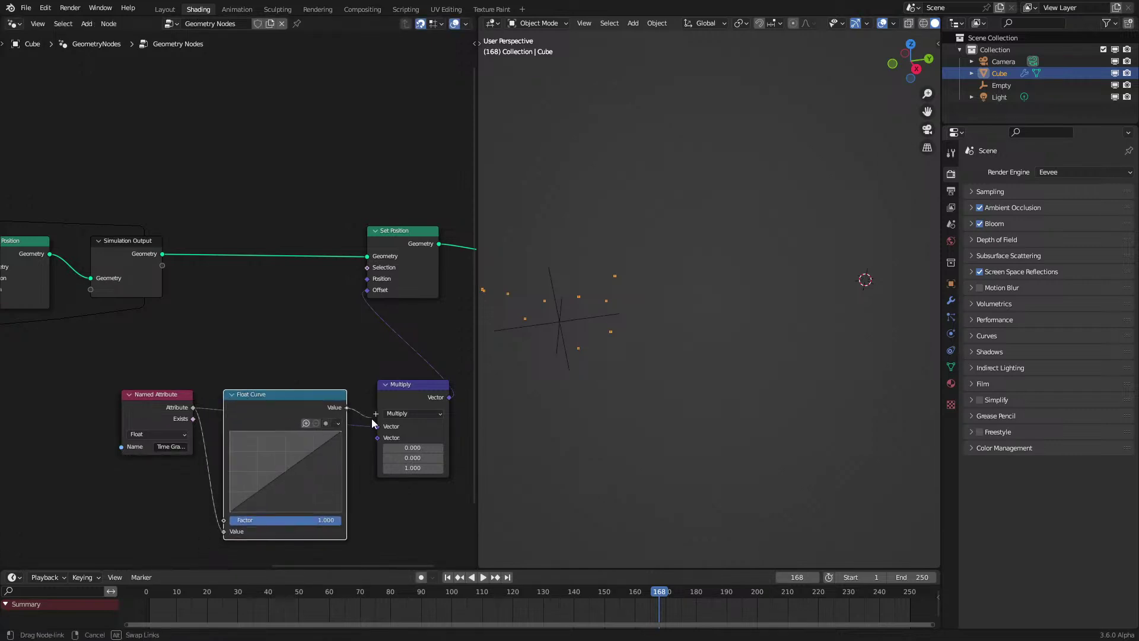
# Step: Shape the Float Curve into an arch with a point at 0.5, 1.0 and the end at 1.0, 0.0, and play from the start
pyautogui.moveTo(289, 477); pyautogui.dragTo(285, 431)
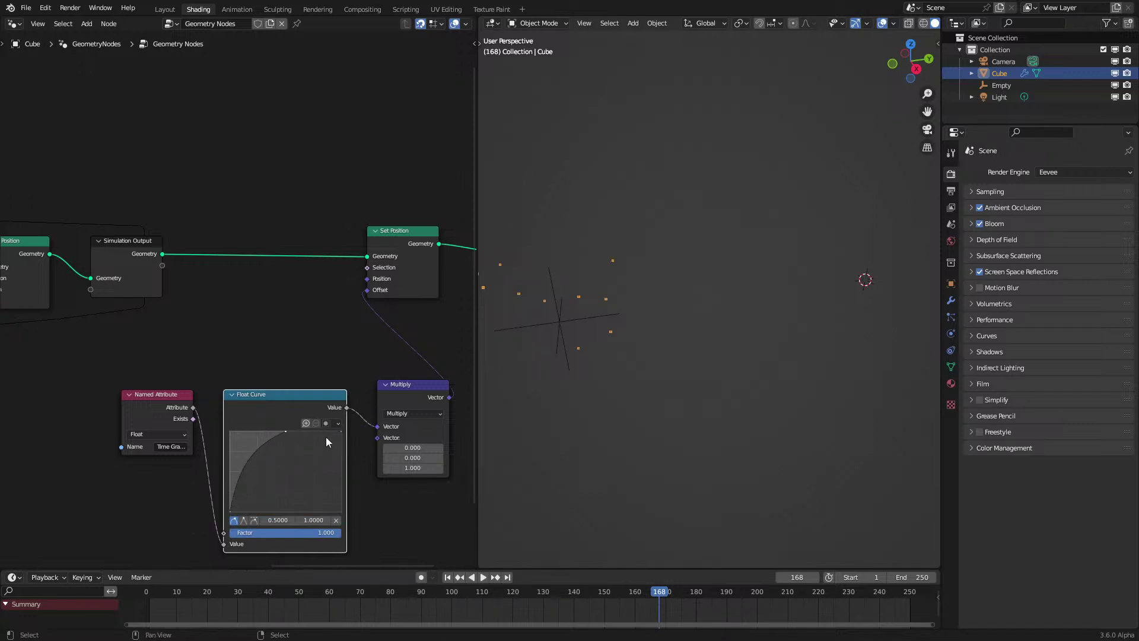
pyautogui.click(145, 604)
pyautogui.press('space')
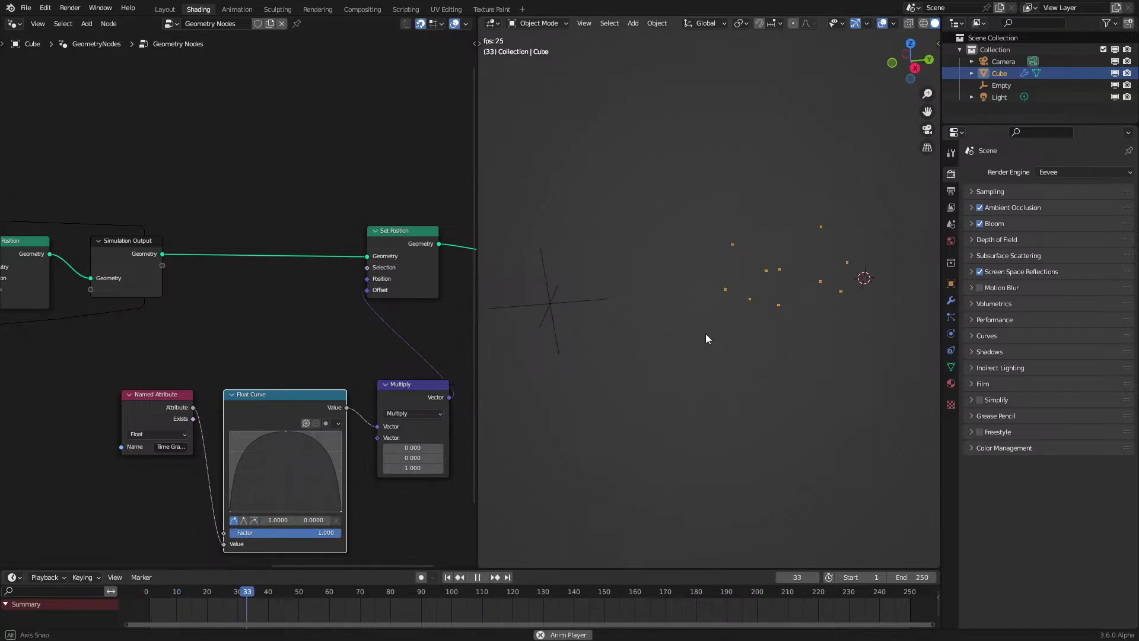
# Step: Set the Multiply node's Z value to 0.5 and replay the animation from the start to check the point lift
pyautogui.click(420, 470)
pyautogui.write('0.5')
pyautogui.press('Return')
pyautogui.click(142, 613)
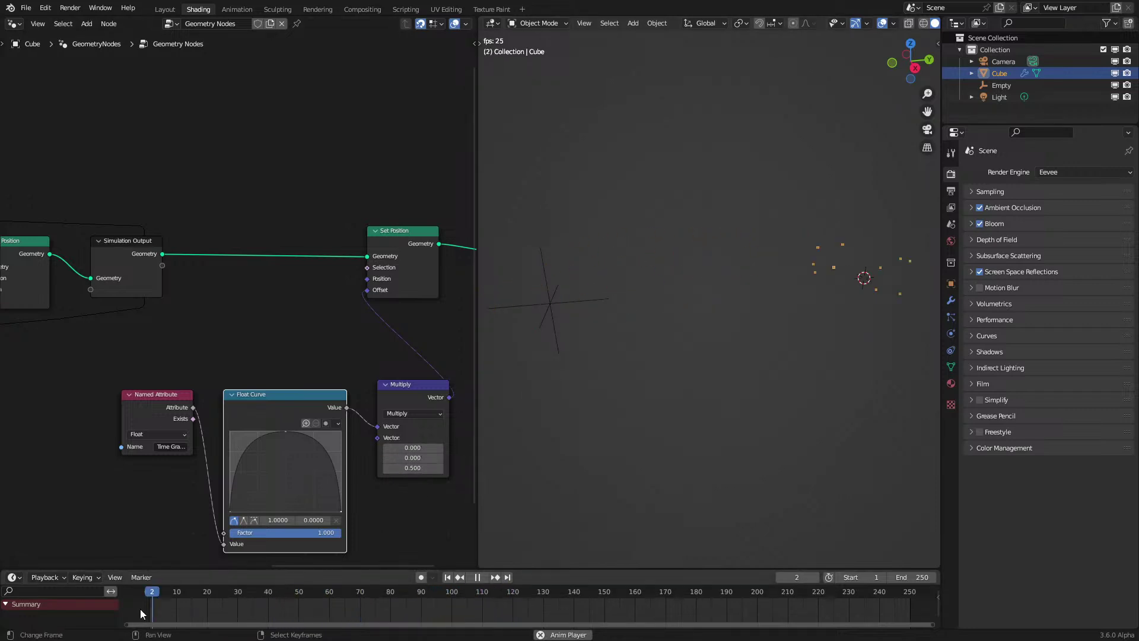
pyautogui.moveTo(636, 358); pyautogui.dragTo(664, 355, button='middle')
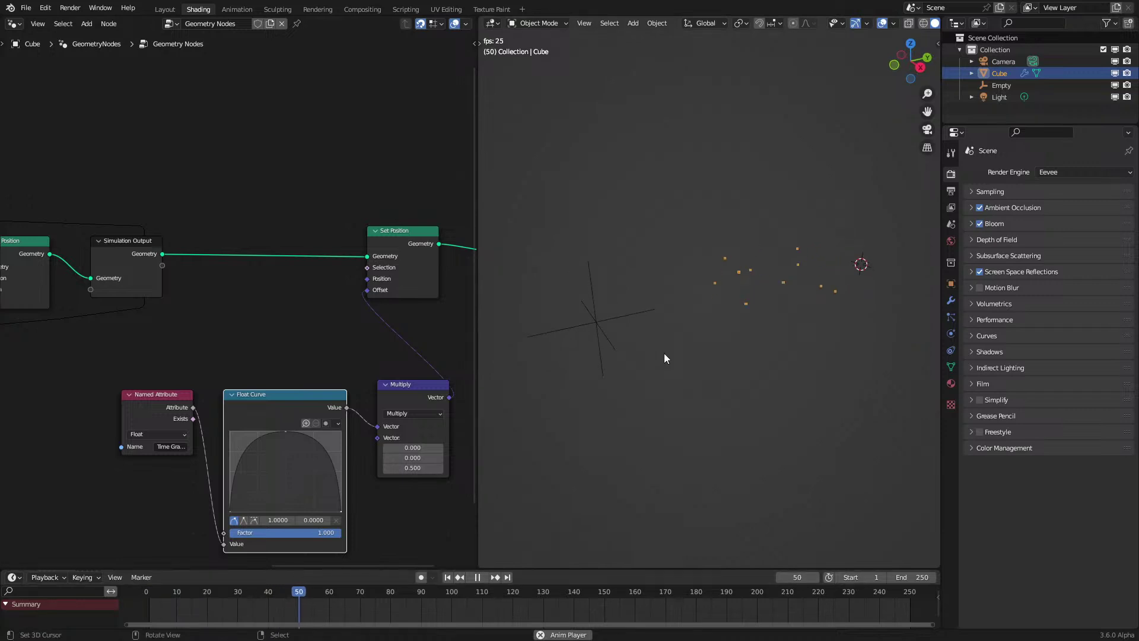
pyautogui.scroll(-6, 250, 363)
pyautogui.moveTo(118, 375); pyautogui.dragTo(184, 378, button='middle')
pyautogui.scroll(2, 318, 381)
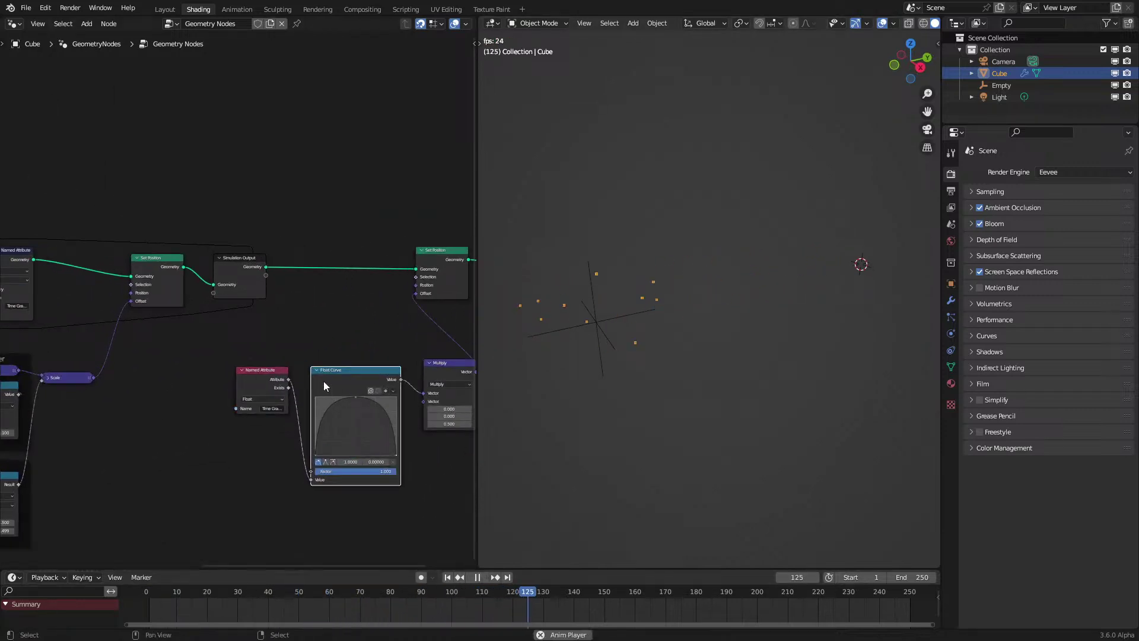
pyautogui.moveTo(619, 329); pyautogui.dragTo(699, 321, button='middle')
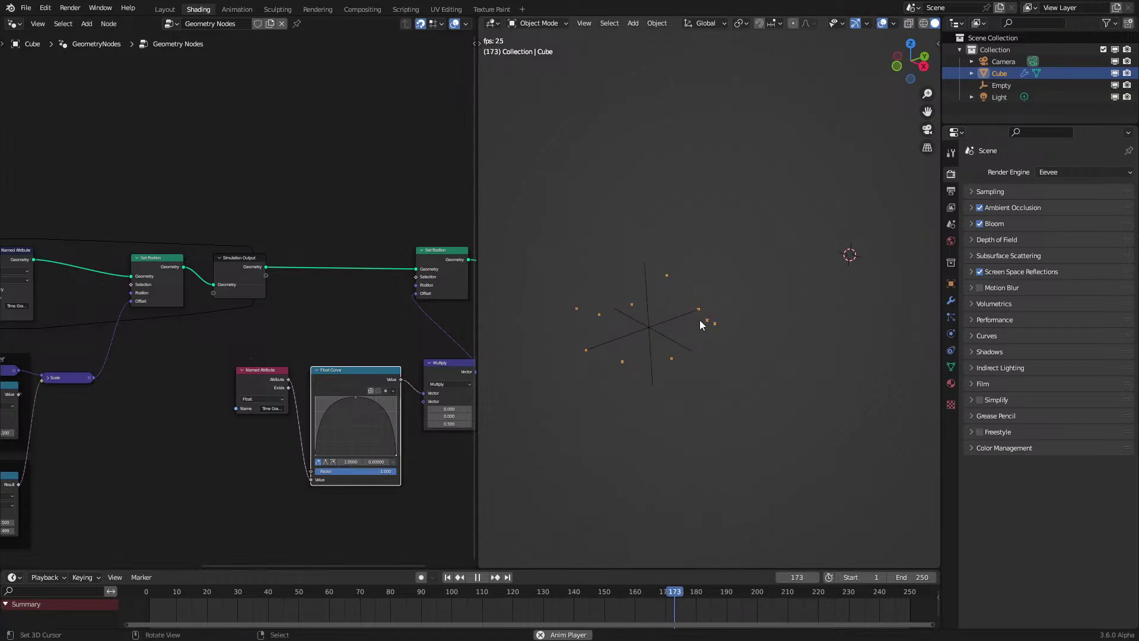
pyautogui.press('space')
# Step: Frame the copied Named Attribute, Float Curve and Multiply nodes together and label the frame "Pick Vert Up"
pyautogui.moveTo(233, 347); pyautogui.dragTo(380, 437)
pyautogui.hotkey('ctrl', 'j')
pyautogui.moveTo(404, 329); pyautogui.dragTo(394, 343)
pyautogui.moveTo(210, 353); pyautogui.dragTo(220, 440)
pyautogui.click(279, 326)
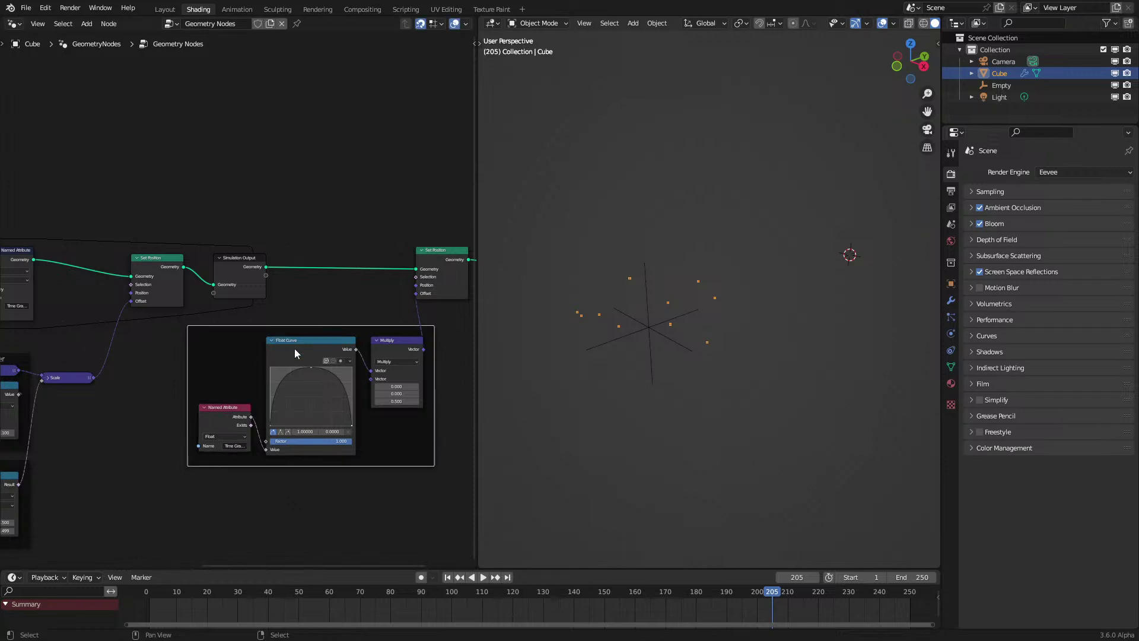
pyautogui.press('F2')
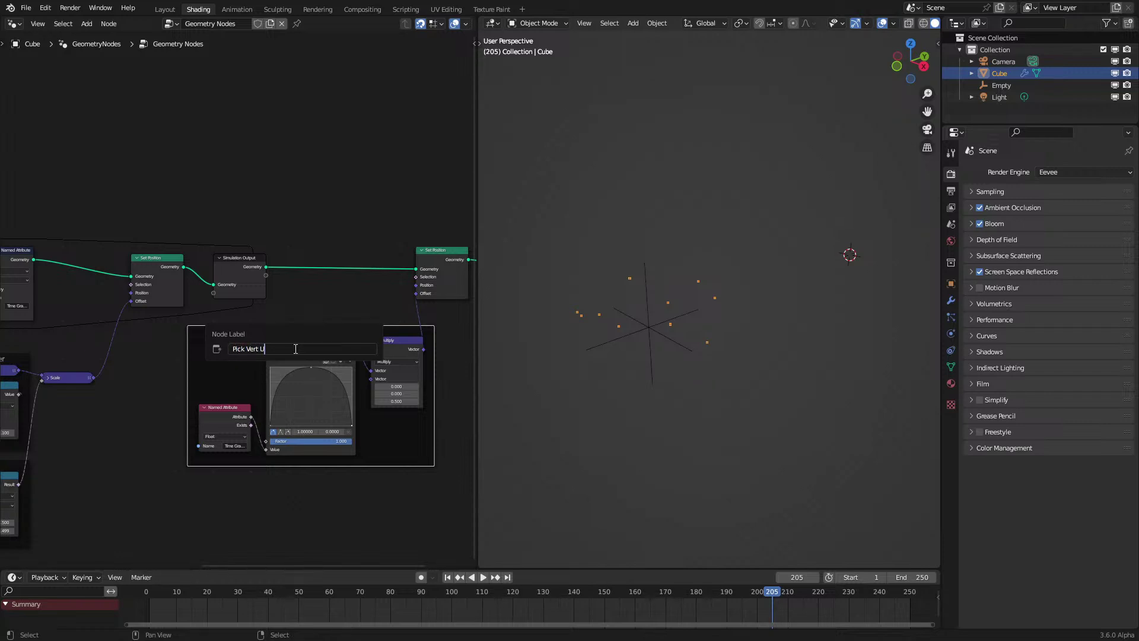
pyautogui.press('Return')
# Step: Play the animation again and review the node tree from the time gradient to the "Pick Vert Up" frame
pyautogui.scroll(-2, 295, 349)
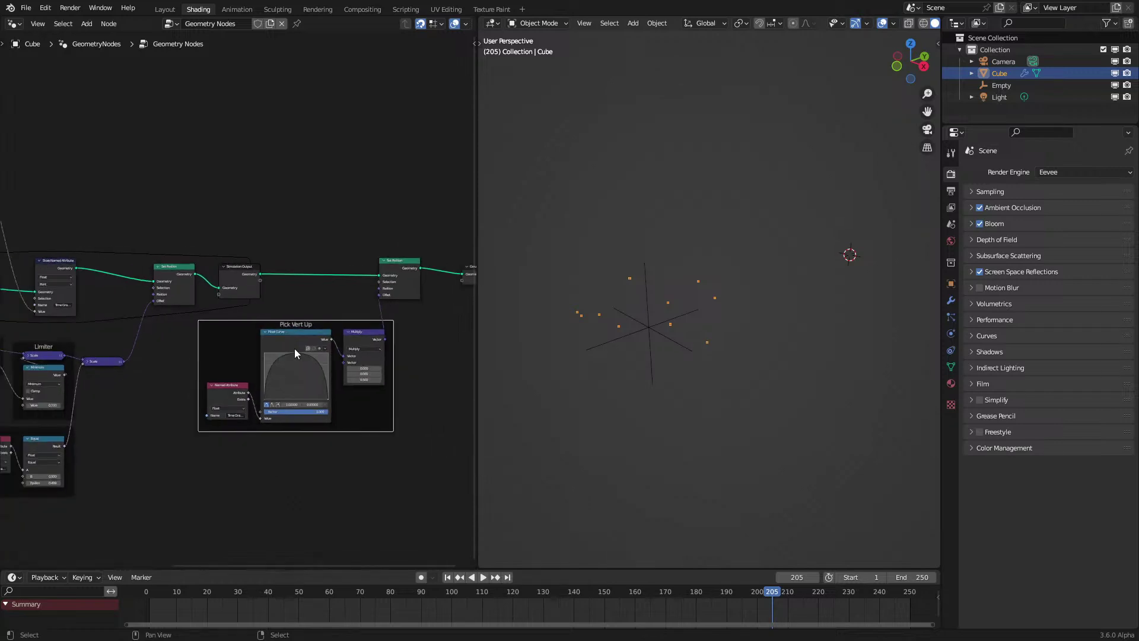
pyautogui.scroll(1, 338, 325)
pyautogui.moveTo(222, 321); pyautogui.dragTo(150, 310, button='middle')
pyautogui.scroll(3, 193, 291)
pyautogui.moveTo(307, 354); pyautogui.dragTo(41, 323, button='middle')
pyautogui.press('space')
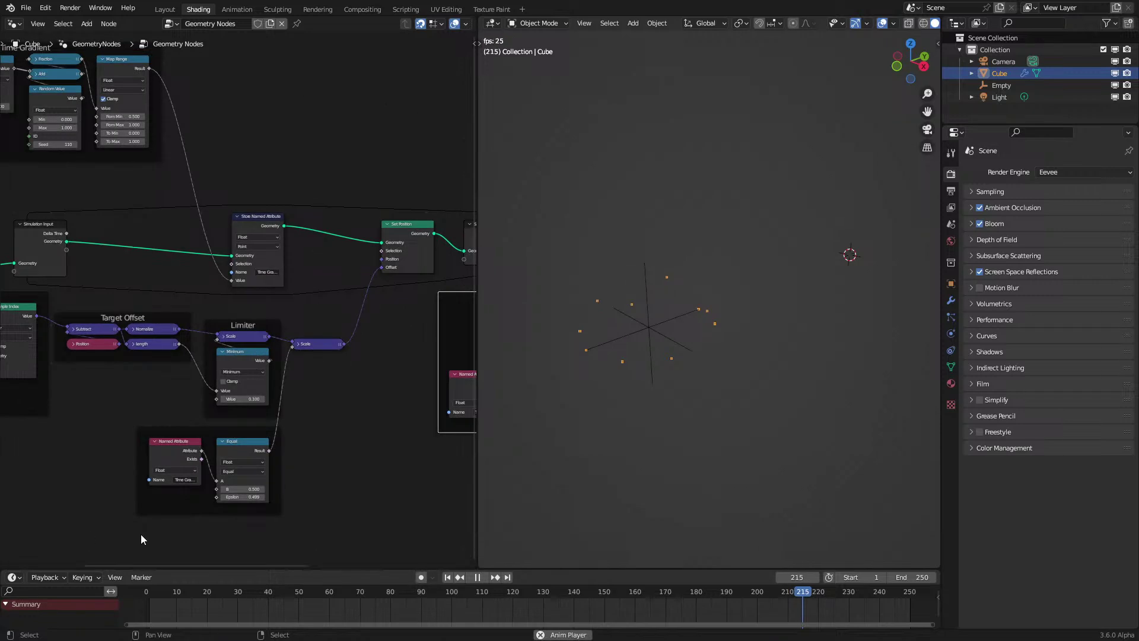
pyautogui.press('space')
pyautogui.moveTo(66, 371); pyautogui.dragTo(89, 355, button='middle')
pyautogui.scroll(1, 216, 373)
pyautogui.moveTo(384, 263); pyautogui.dragTo(140, 354, button='middle')
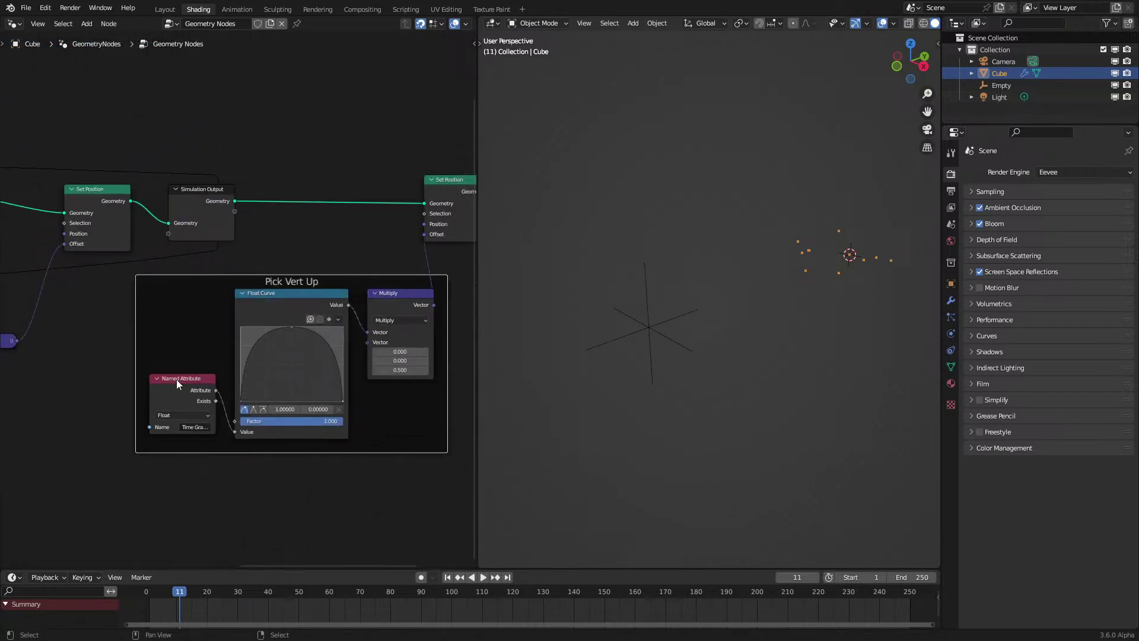
# Step: Shift Store Named Attribute back and insert a duplicate of it between the original and the simulation's Set Position
pyautogui.moveTo(136, 261); pyautogui.dragTo(389, 340, button='middle')
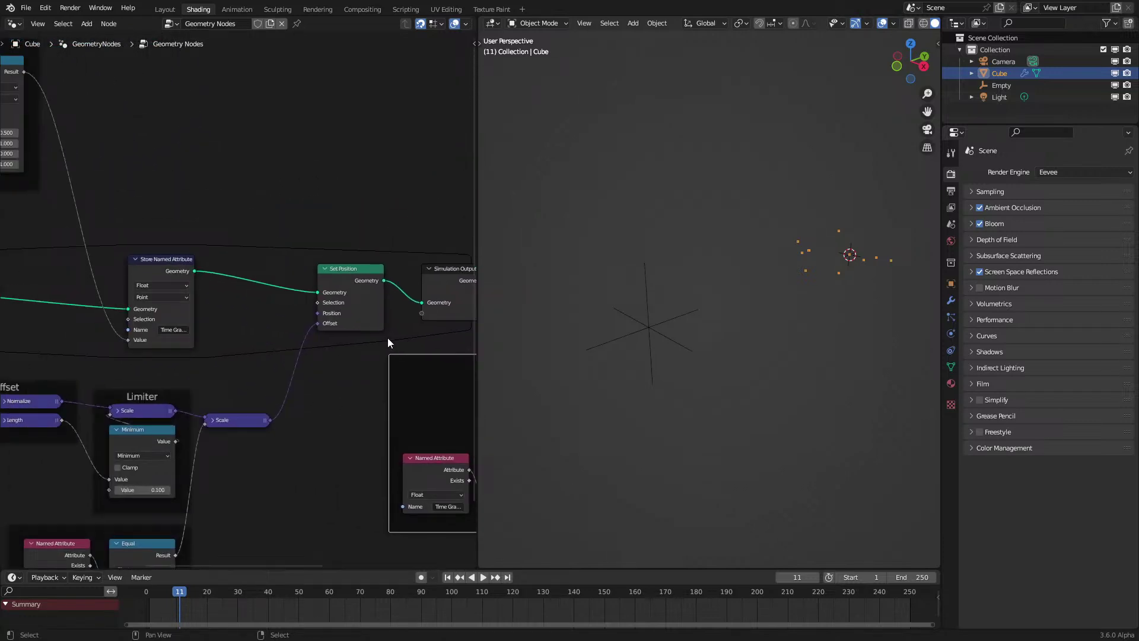
pyautogui.moveTo(165, 270); pyautogui.dragTo(95, 256)
pyautogui.hotkey('shift', 'd')
pyautogui.click(226, 276)
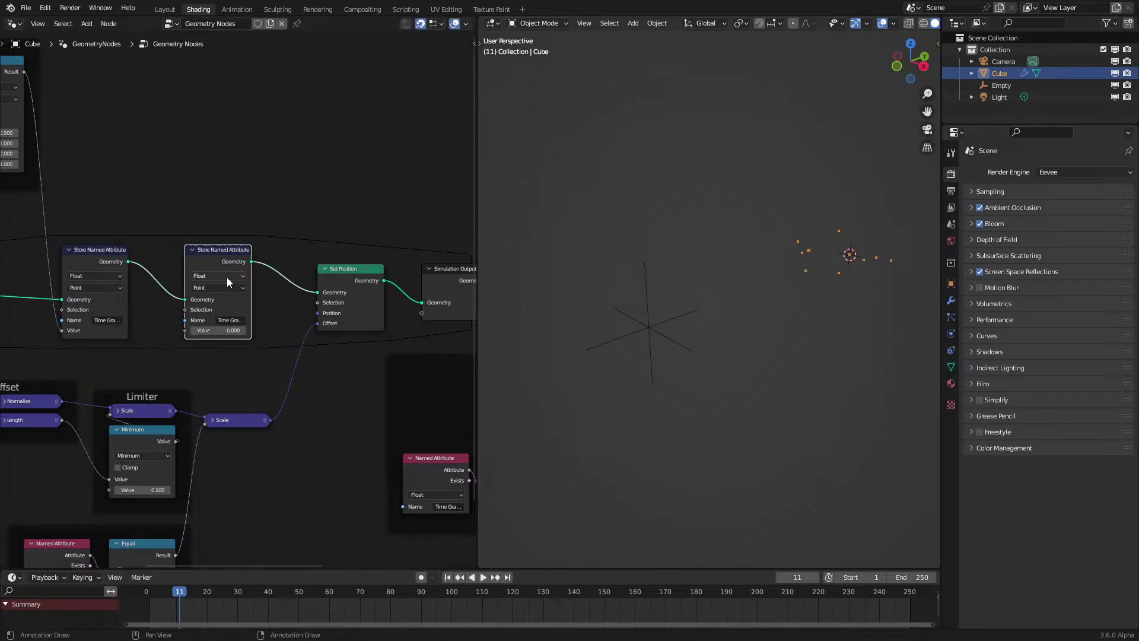
# Step: Set the duplicated Store Named Attribute to Vector, name it "Offset" and feed its Value from the Scale node after the limiter
pyautogui.scroll(2, 226, 277)
pyautogui.click(208, 271)
pyautogui.click(197, 311)
pyautogui.click(220, 328)
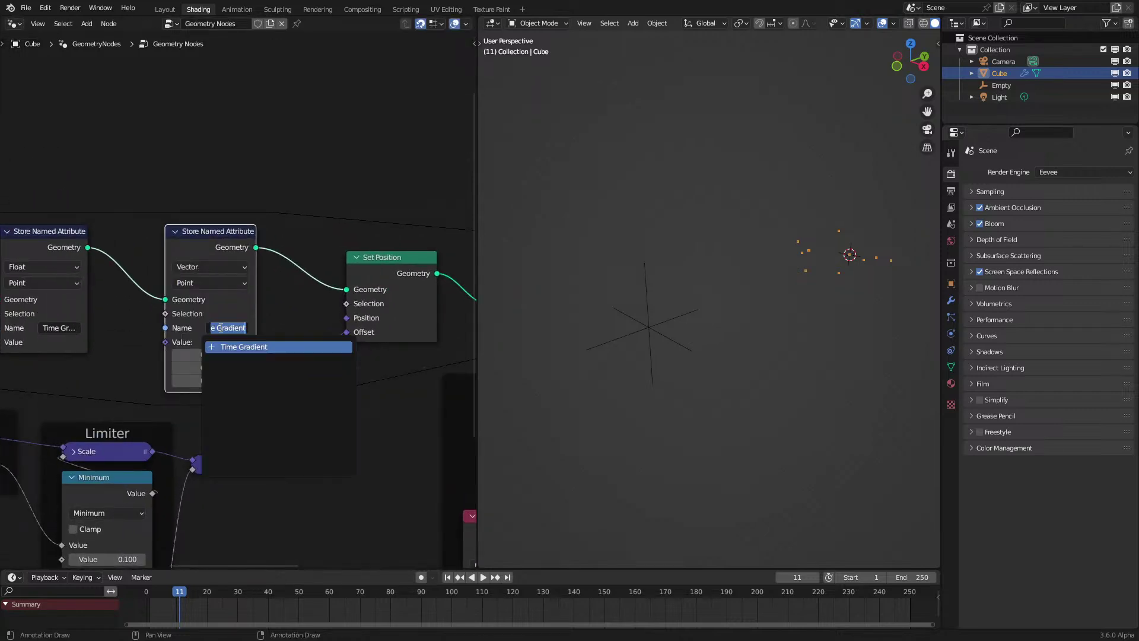
pyautogui.write('Offset')
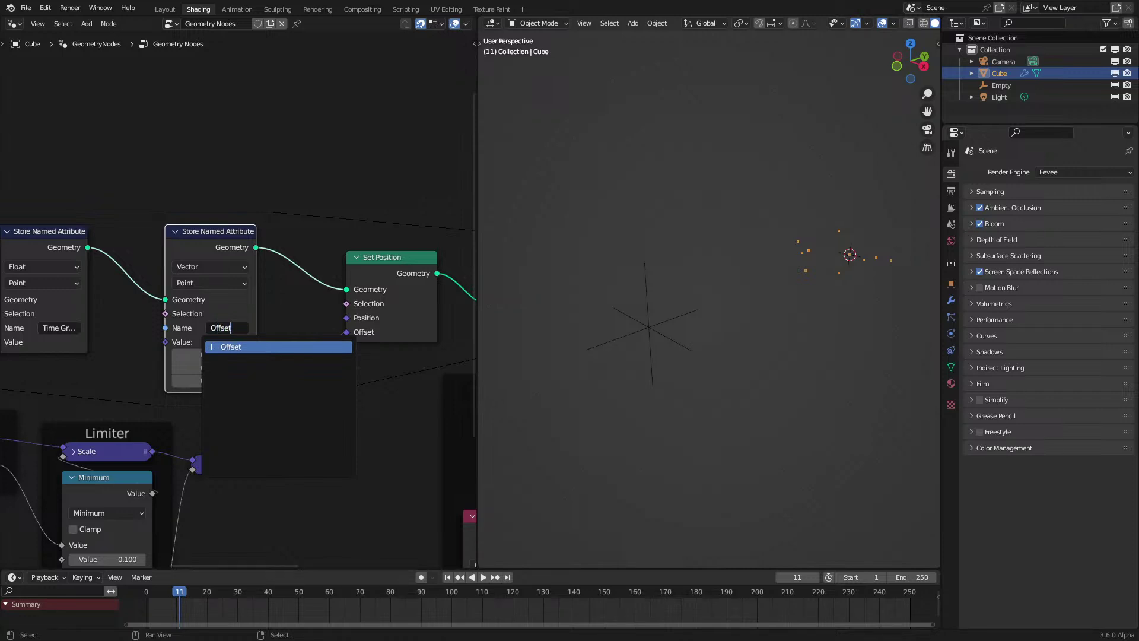
pyautogui.press('Return')
pyautogui.moveTo(281, 465); pyautogui.dragTo(166, 342)
# Step: Add a Vector Named Attribute node named "Offset" and connect it to the Offset of the simulation's Set Position
pyautogui.press('q')
pyautogui.click(343, 393)
pyautogui.click(391, 468)
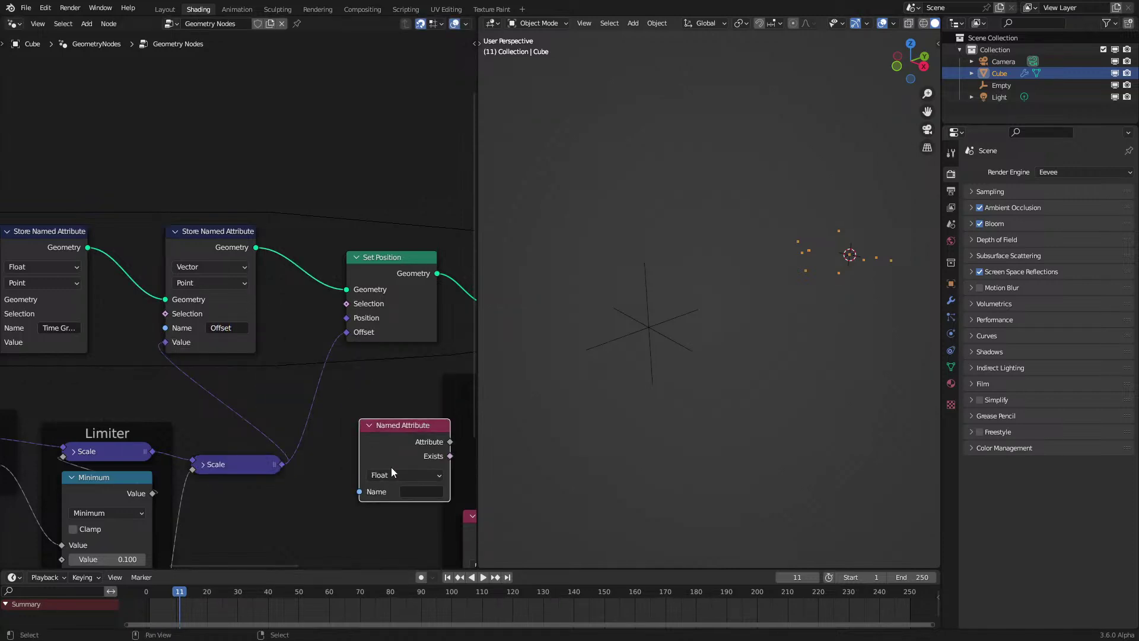
pyautogui.click(392, 475)
pyautogui.click(388, 521)
pyautogui.moveTo(450, 441); pyautogui.dragTo(440, 436)
pyautogui.moveTo(358, 331); pyautogui.dragTo(357, 331)
# Step: Arrange the Offset Store Named Attribute, Set Position and Named Attribute nodes compactly and join them in one frame
pyautogui.moveTo(386, 446); pyautogui.dragTo(374, 382)
pyautogui.moveTo(329, 254); pyautogui.dragTo(357, 365)
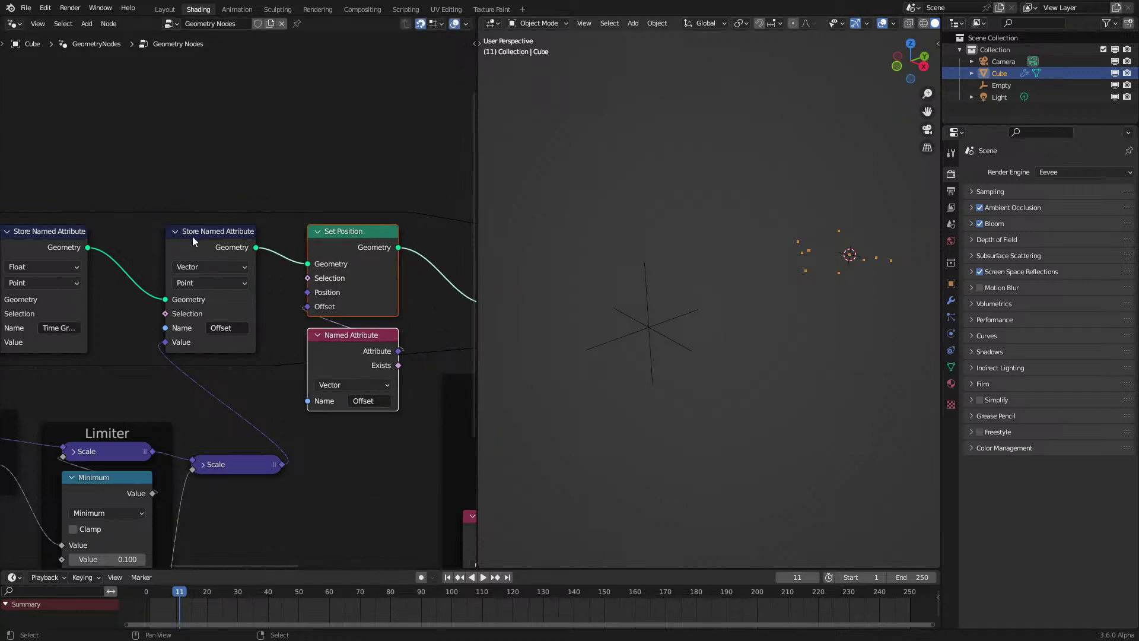
pyautogui.moveTo(205, 237); pyautogui.dragTo(230, 237)
pyautogui.moveTo(224, 180); pyautogui.dragTo(338, 424)
pyautogui.hotkey('ctrl', 'j')
# Step: Place a copy of the Vector "Offset" Named Attribute node below the "Pick Vert Up" frame
pyautogui.scroll(-6, 354, 452)
pyautogui.moveTo(355, 453); pyautogui.dragTo(238, 375, button='middle')
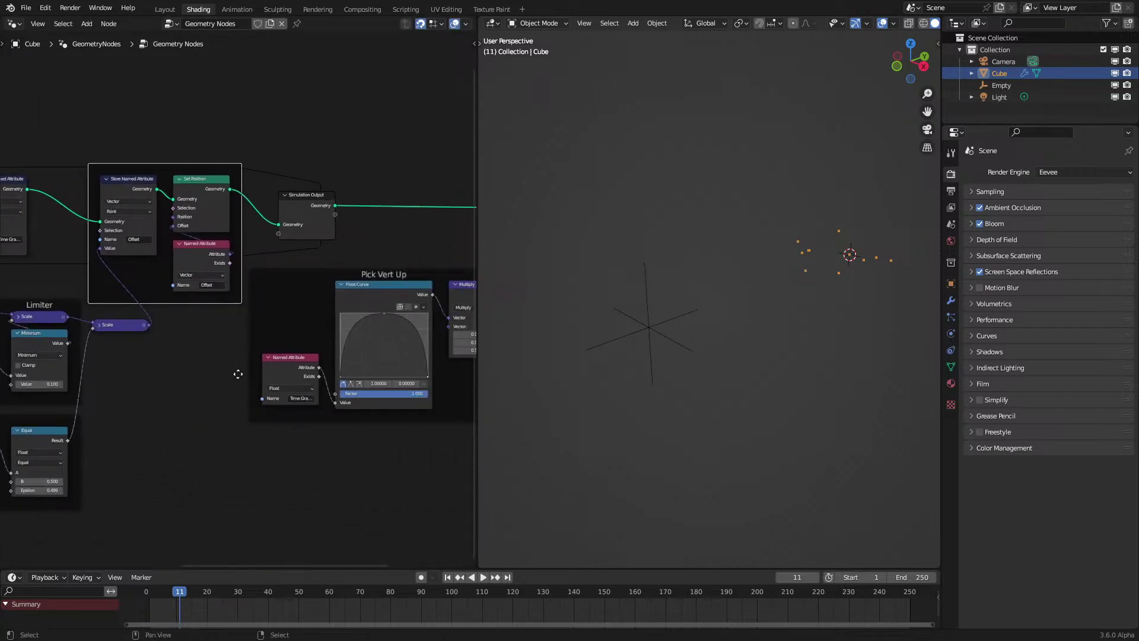
pyautogui.click(212, 258)
pyautogui.hotkey('ctrl', 'v')
pyautogui.moveTo(213, 258); pyautogui.dragTo(348, 466)
pyautogui.click(171, 596)
pyautogui.click(366, 489)
pyautogui.click(369, 526)
# Step: Add a vector math Length node fed by the copied "Offset" attribute
pyautogui.moveTo(356, 449); pyautogui.dragTo(158, 432, button='middle')
pyautogui.moveTo(166, 436); pyautogui.dragTo(295, 446)
pyautogui.scroll(2, 237, 414)
pyautogui.write('length')
pyautogui.press('Return')
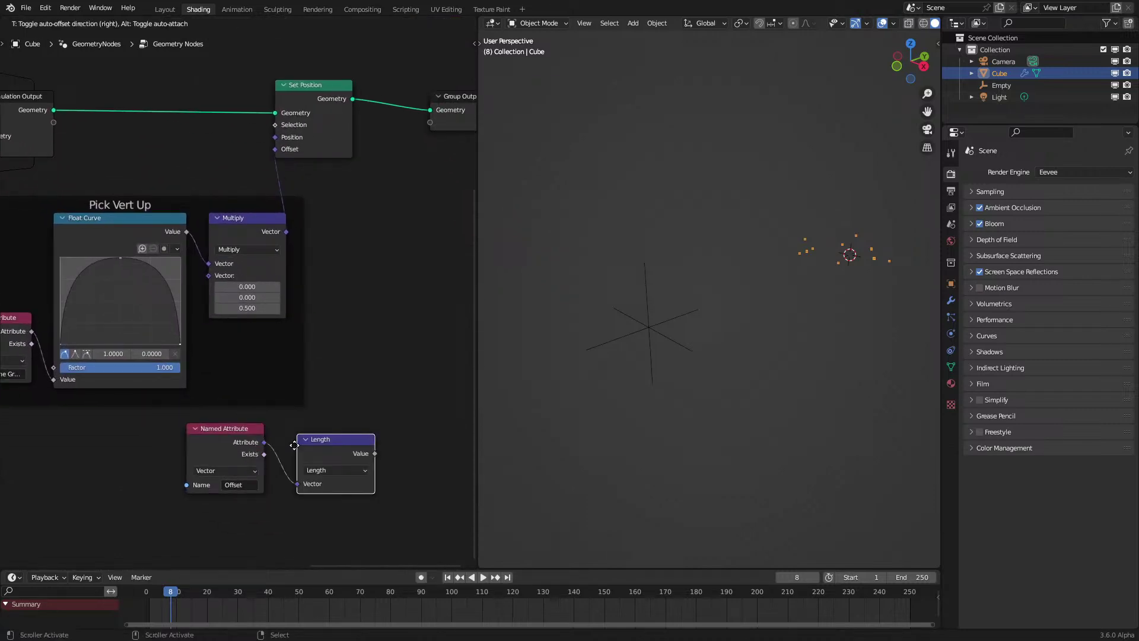
# Step: Add a Scale node fed by the "Pick Vert Up" Multiply output and use the offset length as its Scale factor
pyautogui.moveTo(286, 231); pyautogui.dragTo(348, 250)
pyautogui.write('scale')
pyautogui.press('Return')
pyautogui.moveTo(373, 454); pyautogui.dragTo(321, 288)
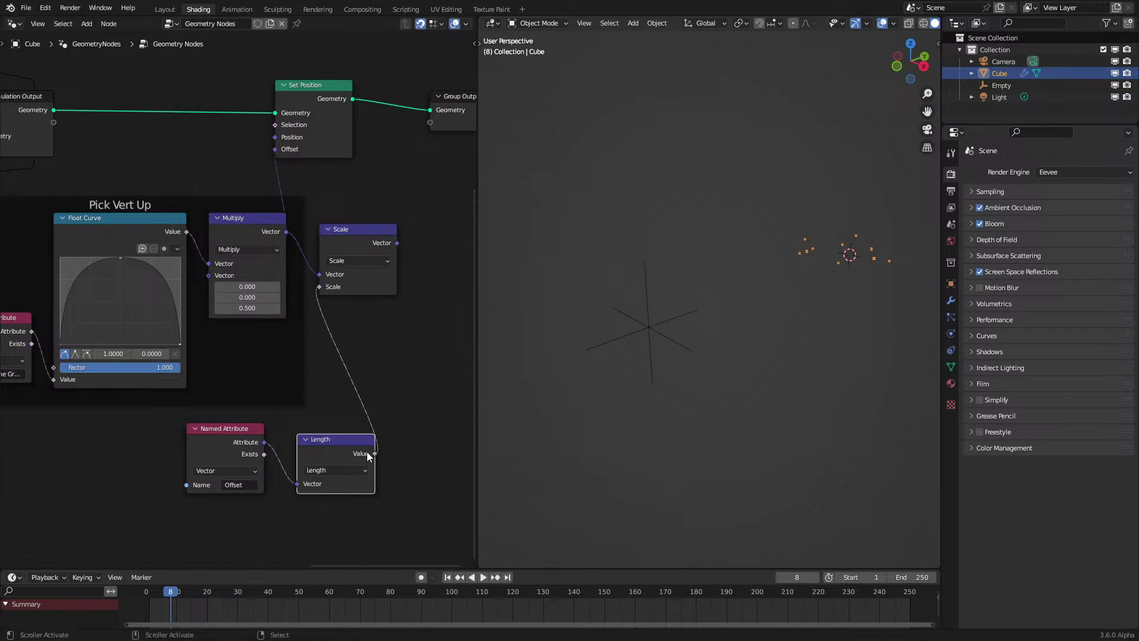
# Step: Add a Greater Than comparison of the offset length with B set to 0.01
pyautogui.moveTo(369, 451); pyautogui.dragTo(426, 449)
pyautogui.write('gr')
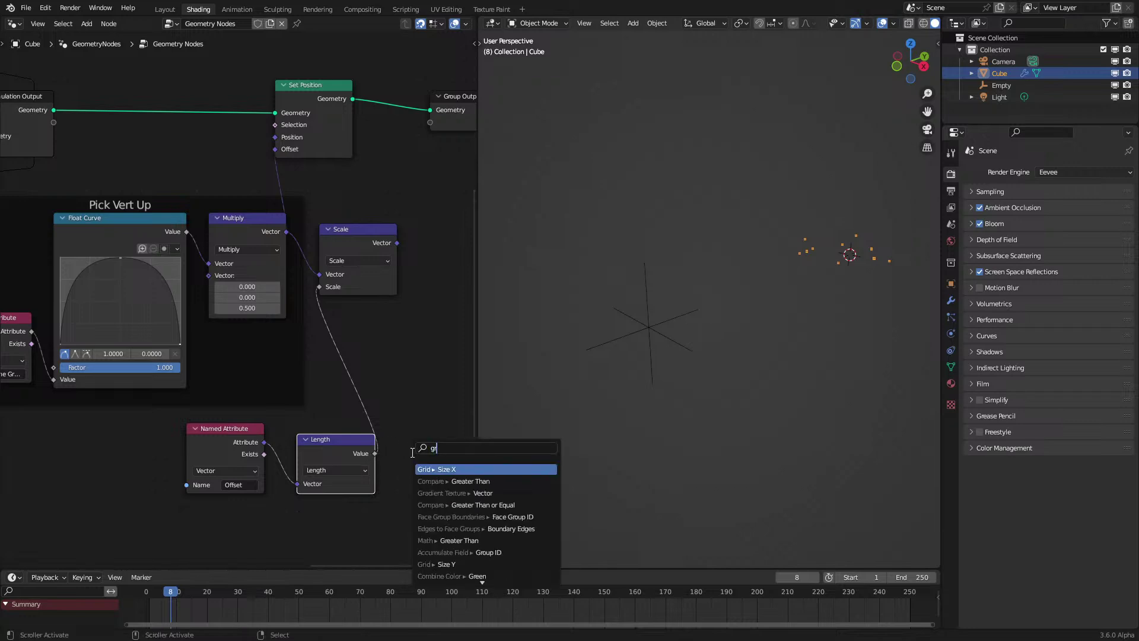
pyautogui.click(430, 480)
pyautogui.click(421, 485)
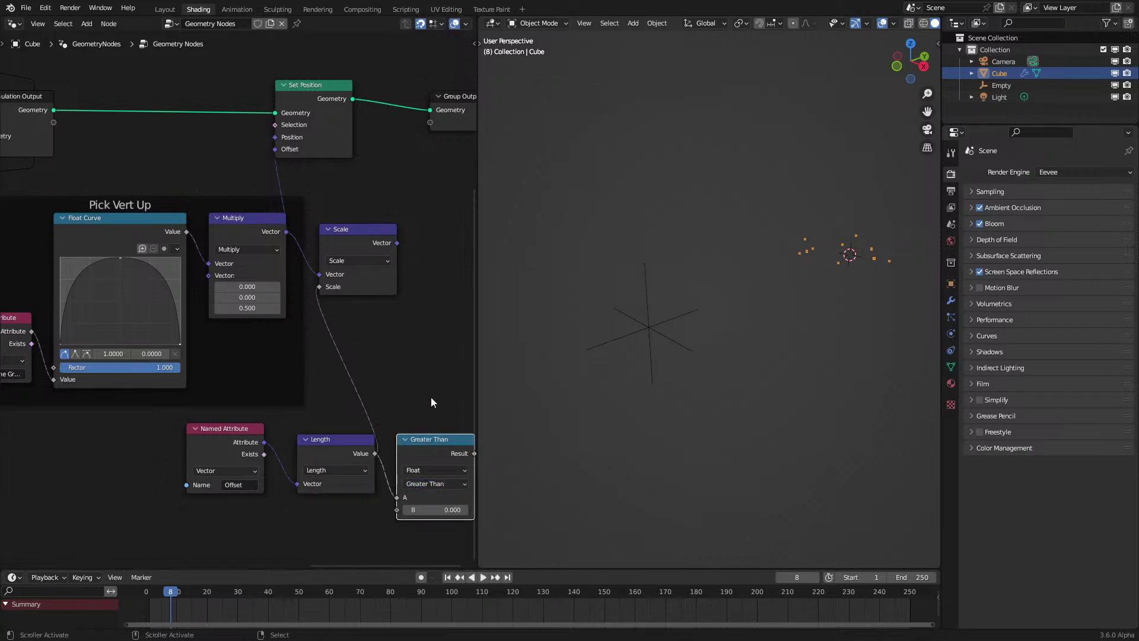
pyautogui.moveTo(430, 397); pyautogui.dragTo(334, 331, button='middle')
pyautogui.click(350, 438)
pyautogui.write('0.01')
pyautogui.press('Return')
# Step: Drive the Scale factor with the Greater Than result, link Scale to the final Set Position's Offset and play the animation
pyautogui.moveTo(377, 383); pyautogui.dragTo(222, 217)
pyautogui.moveTo(299, 172); pyautogui.dragTo(179, 79)
pyautogui.press('space')
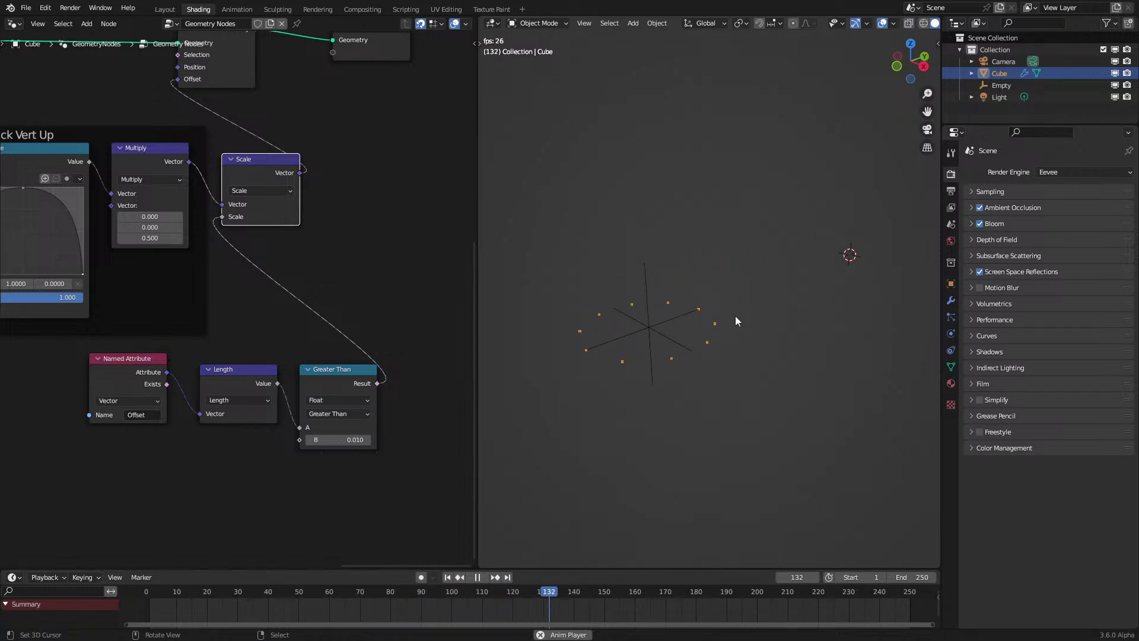
pyautogui.press('space')
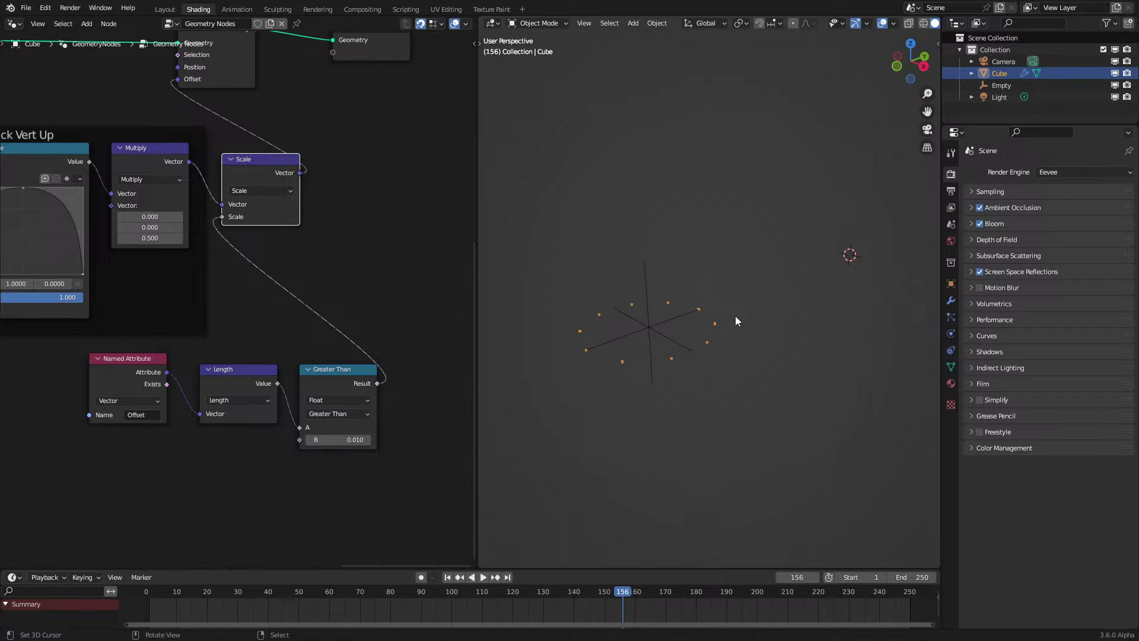
# Step: Connect the Length value directly to the Scale factor, replay the animation and delete the Greater Than node
pyautogui.scroll(2, 332, 335)
pyautogui.moveTo(288, 405); pyautogui.dragTo(224, 206)
pyautogui.press('space')
pyautogui.click(150, 595)
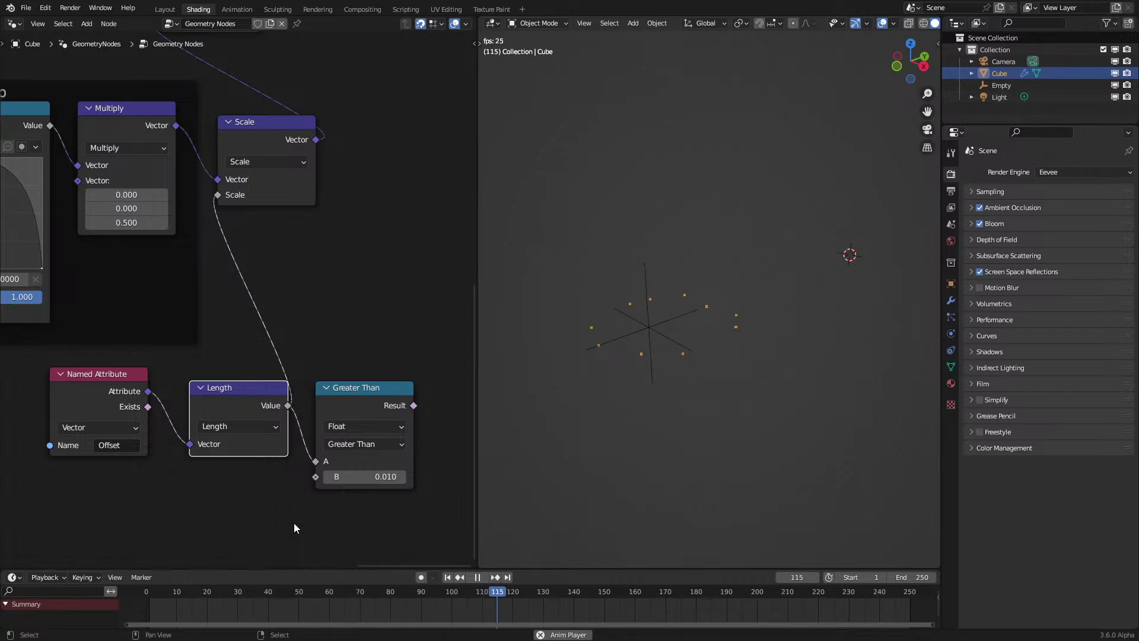
pyautogui.press('space')
pyautogui.click(365, 394)
pyautogui.press('x')
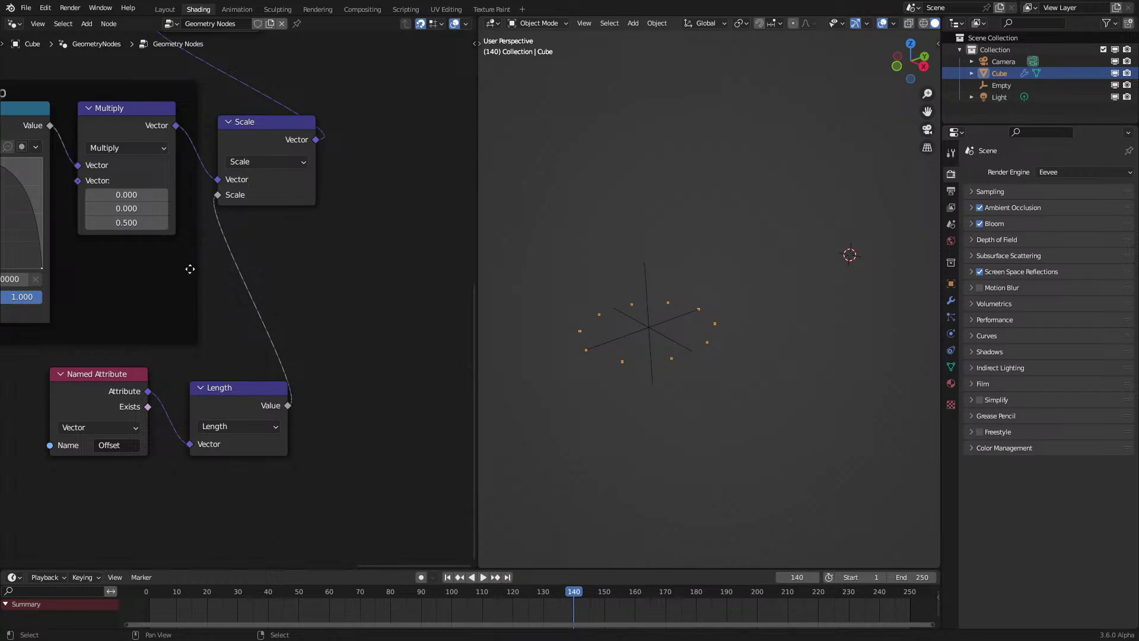
# Step: Set the Multiply node's Z value to 2, replay the animation from the start and raise the value to 5
pyautogui.click(127, 223)
pyautogui.write('2')
pyautogui.press('Return')
pyautogui.click(148, 604)
pyautogui.press('space')
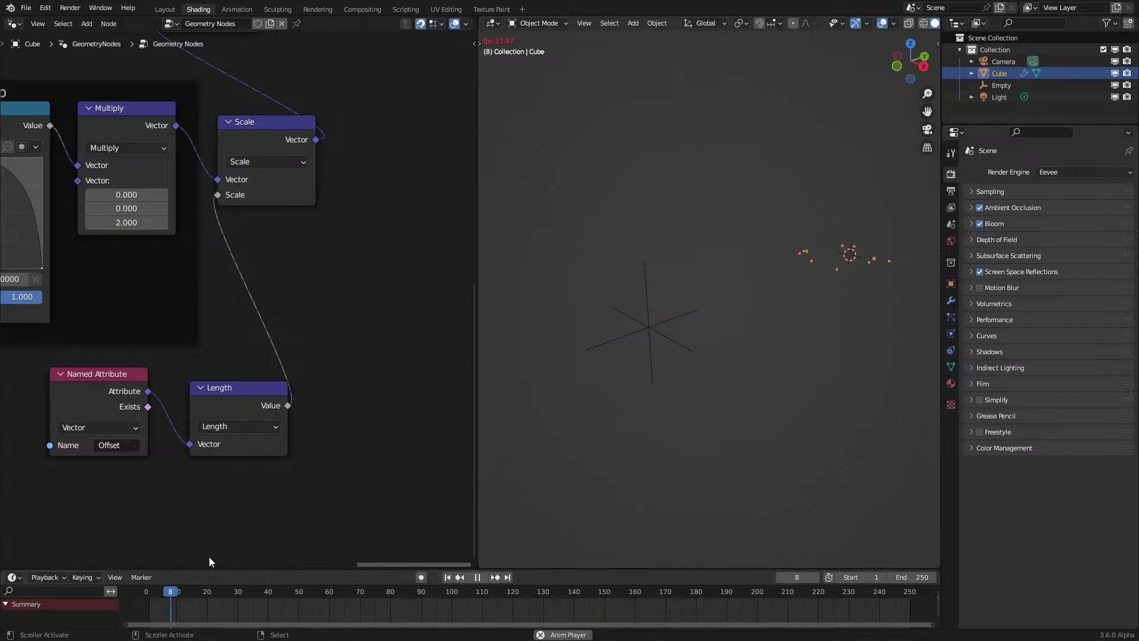
pyautogui.moveTo(130, 224); pyautogui.dragTo(148, 223)
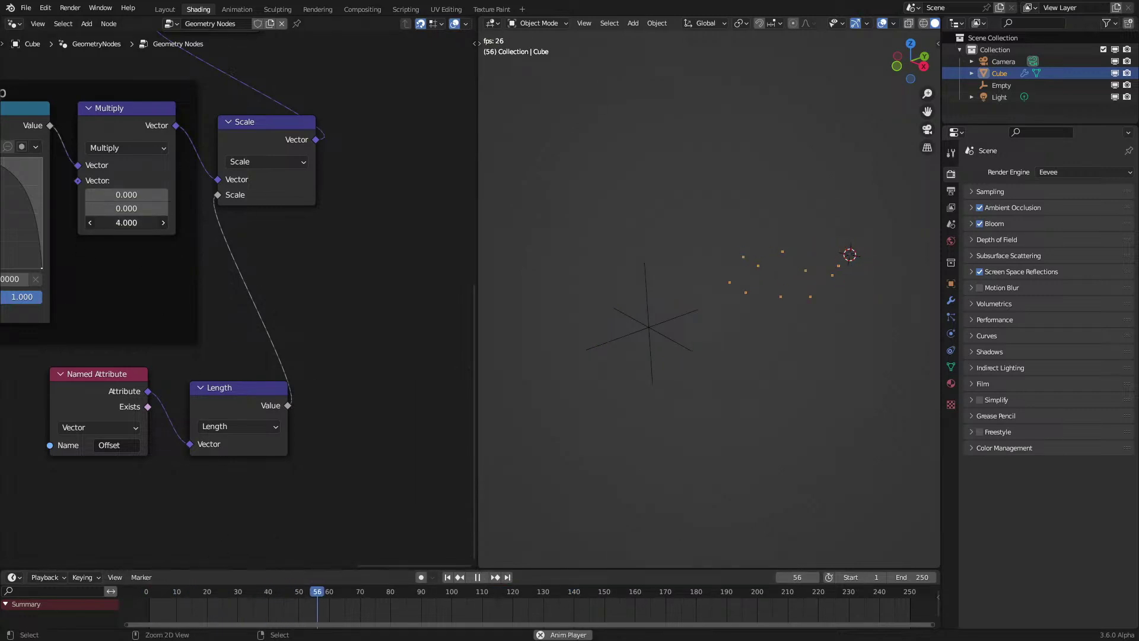
# Step: Move the empty horizontally twice with Z locked while the animation plays to test the stepping points, and stop playback
pyautogui.click(664, 372)
pyautogui.press('g')
pyautogui.hotkey('shift', 'z')
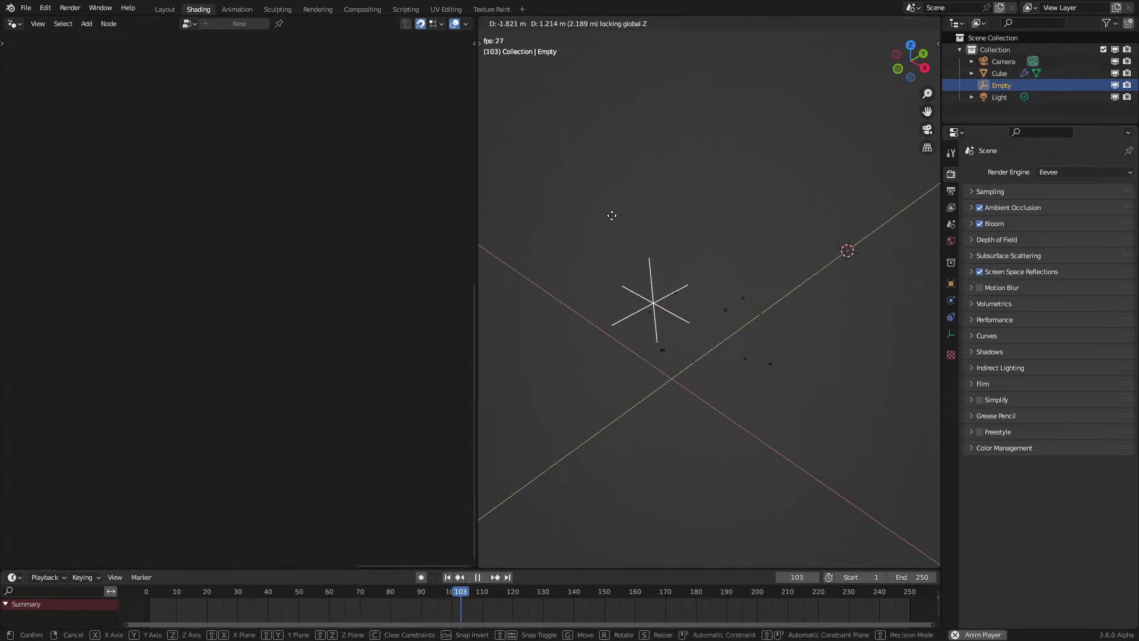
pyautogui.click(736, 389)
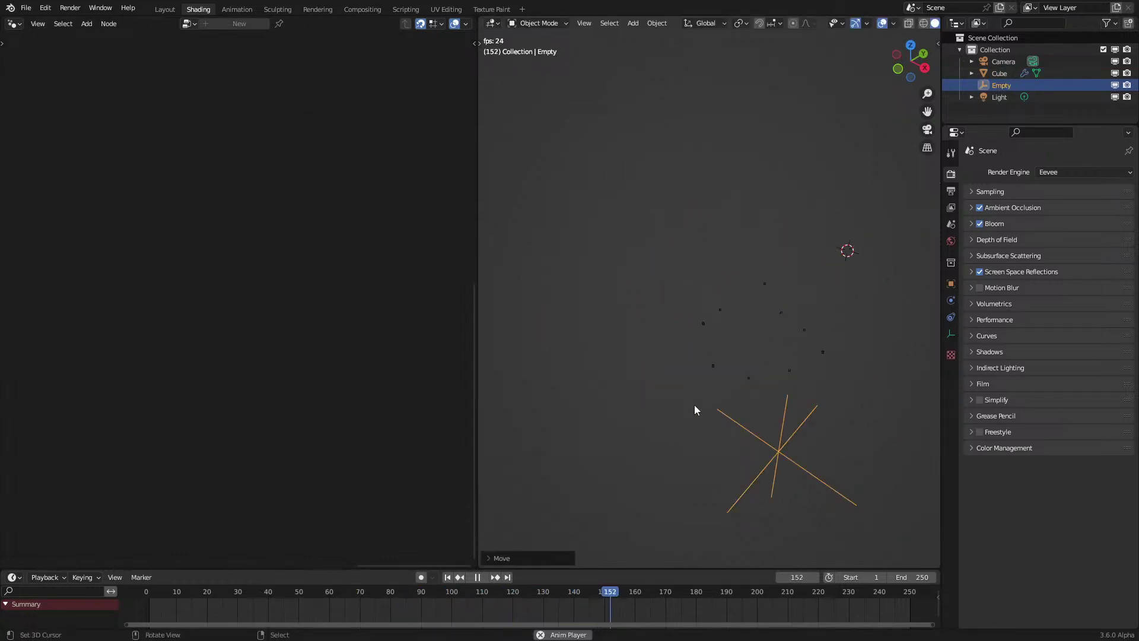
pyautogui.press('g')
pyautogui.hotkey('shift', 'z')
pyautogui.click(585, 268)
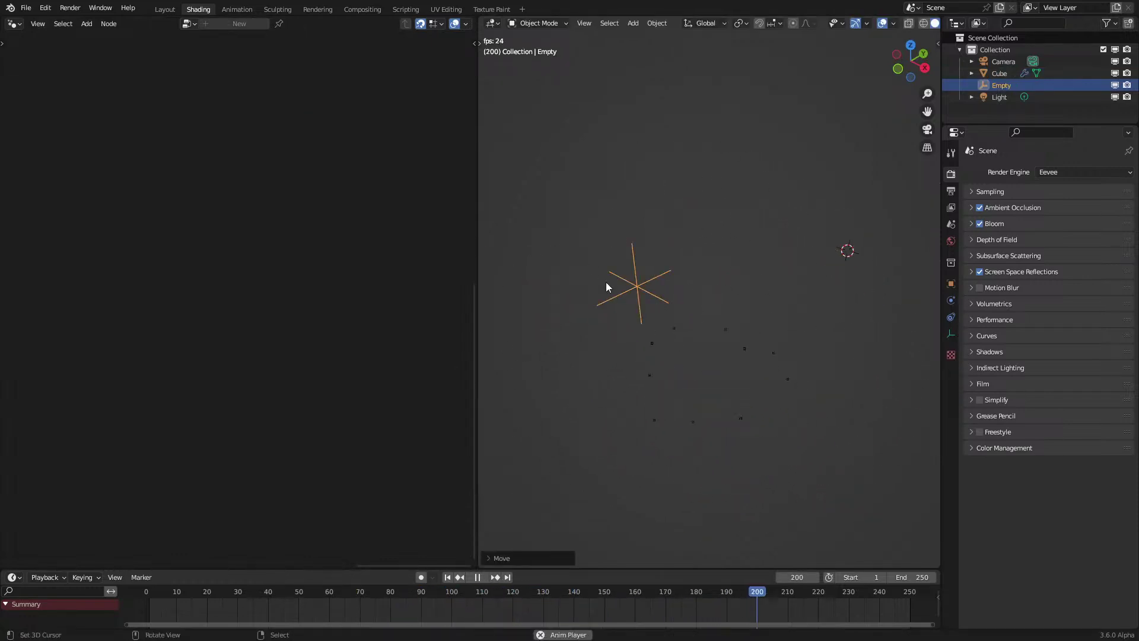
pyautogui.press('space')
# Step: Reselect the point mesh, collapse the Length node and stack it with the "Offset" Named Attribute beneath the Scale node
pyautogui.click(662, 339)
pyautogui.rightClick(647, 334)
pyautogui.scroll(-1, 203, 316)
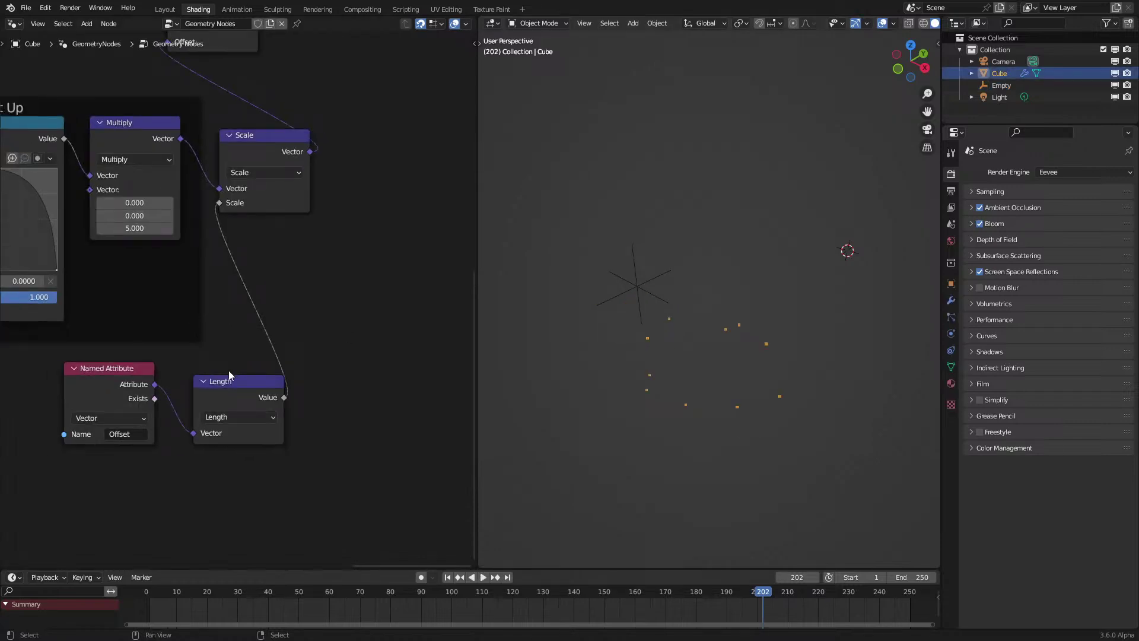
pyautogui.click(207, 382)
pyautogui.press('g')
pyautogui.click(234, 244)
pyautogui.click(119, 396)
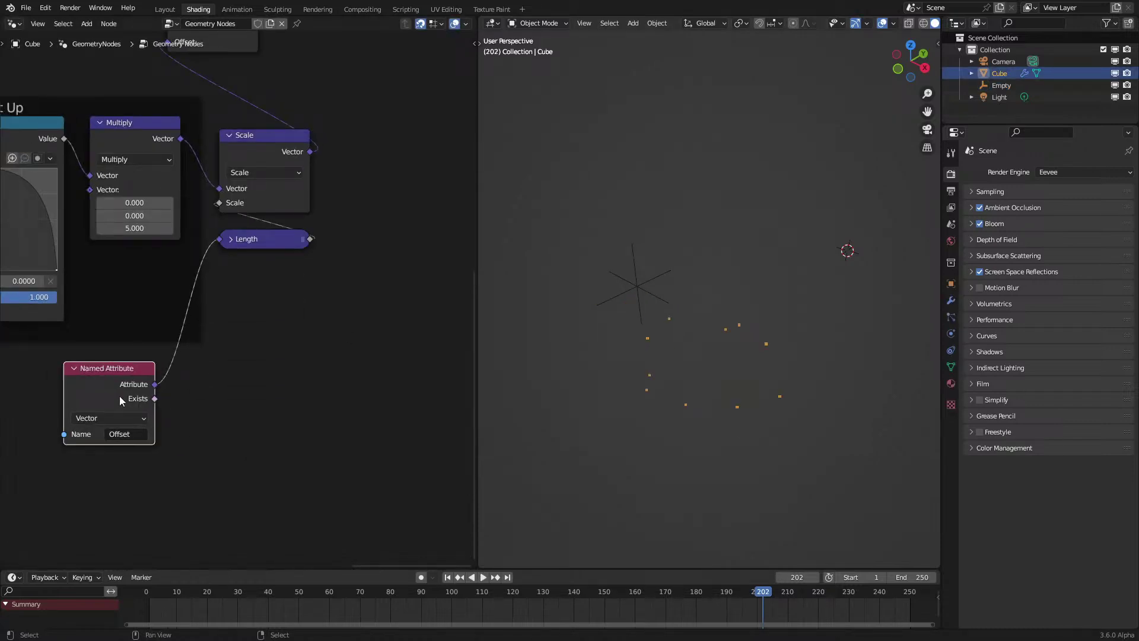
pyautogui.press('g')
pyautogui.click(276, 283)
# Step: Collapse the Scale node and move it with Length and Named Attribute into the "Pick Vert Up" frame beside Multiply
pyautogui.click(230, 136)
pyautogui.press('g')
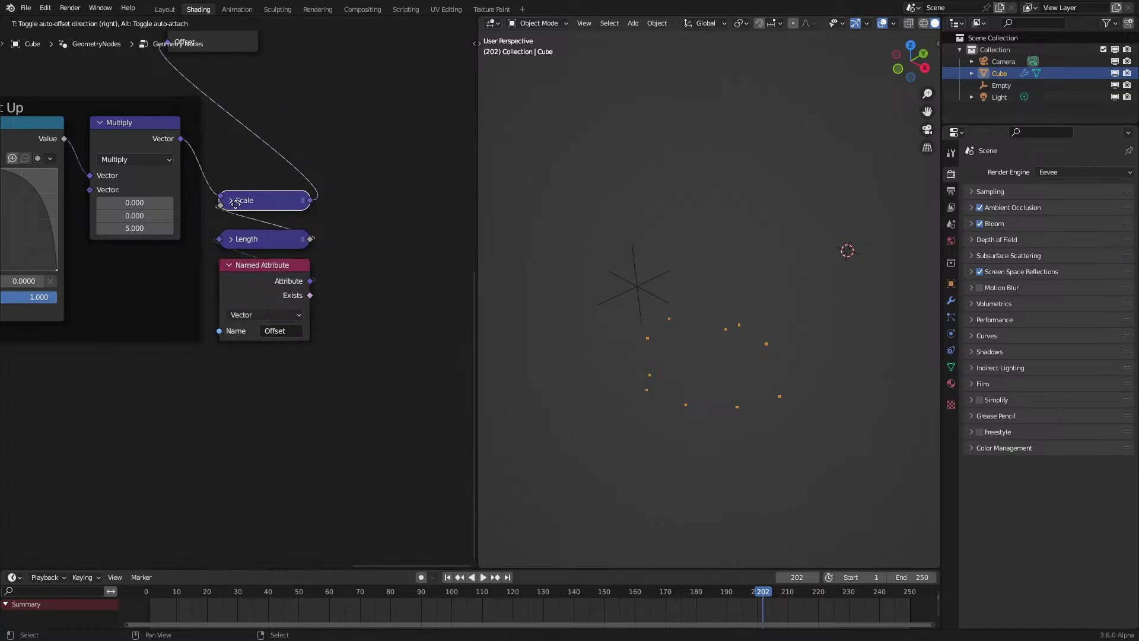
pyautogui.click(230, 210)
pyautogui.moveTo(224, 179); pyautogui.dragTo(290, 308)
pyautogui.press('g')
pyautogui.click(167, 138)
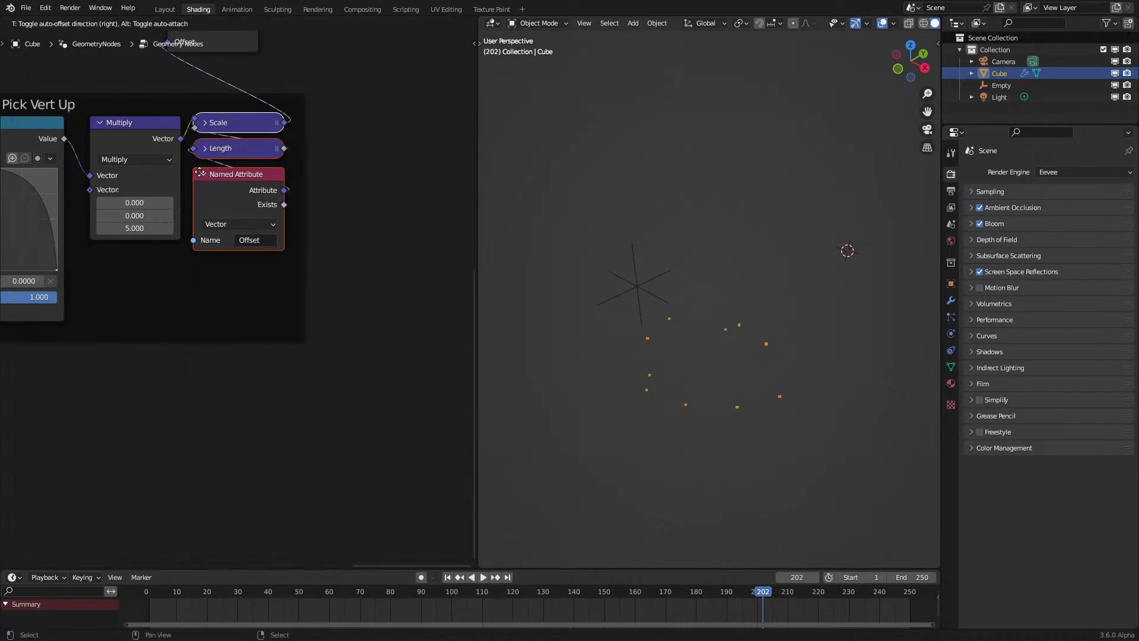
# Step: Move the "Time Gradient" frame closer to the simulation nodes
pyautogui.scroll(-5, 214, 307)
pyautogui.moveTo(215, 307); pyautogui.dragTo(378, 313, button='middle')
pyautogui.moveTo(270, 319); pyautogui.dragTo(371, 338, button='middle')
pyautogui.scroll(3, 229, 303)
pyautogui.click(218, 172)
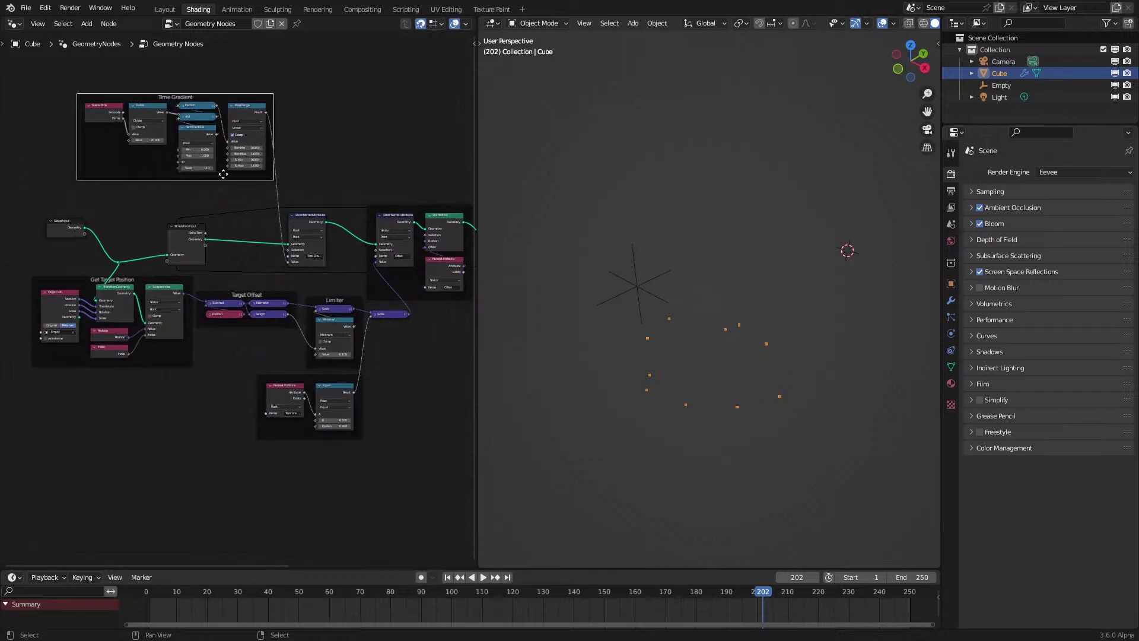
pyautogui.moveTo(223, 174); pyautogui.dragTo(203, 201)
# Step: Add a second Geometry Nodes modifier to the cube and create a new node tree for it
pyautogui.moveTo(284, 282); pyautogui.dragTo(101, 296, button='middle')
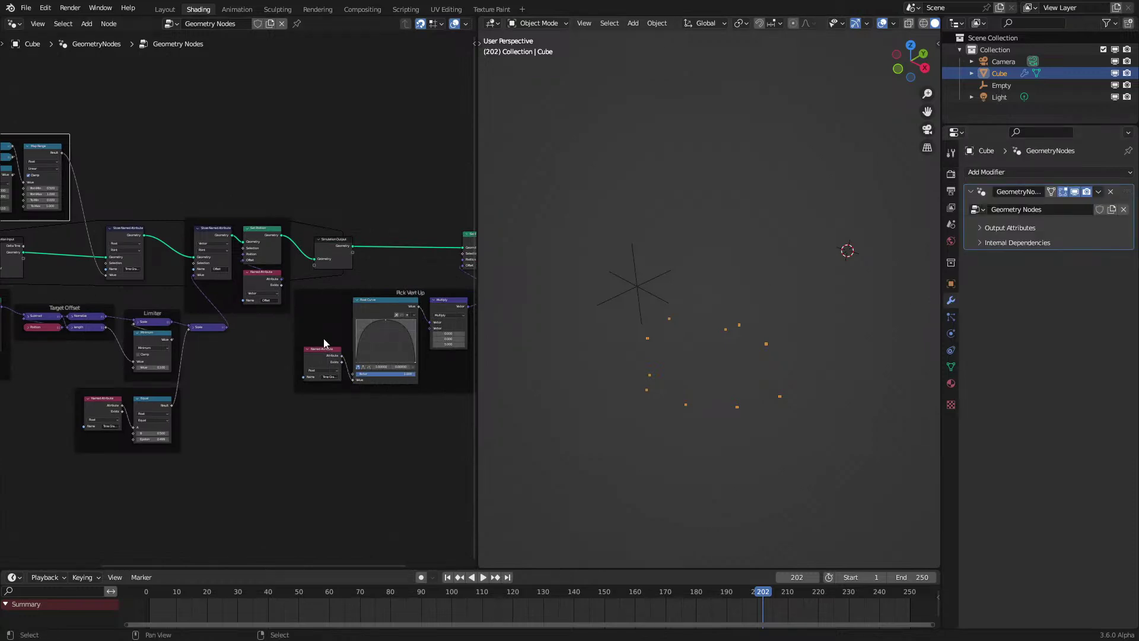
pyautogui.moveTo(315, 340); pyautogui.dragTo(256, 368, button='middle')
pyautogui.scroll(-5, 197, 360)
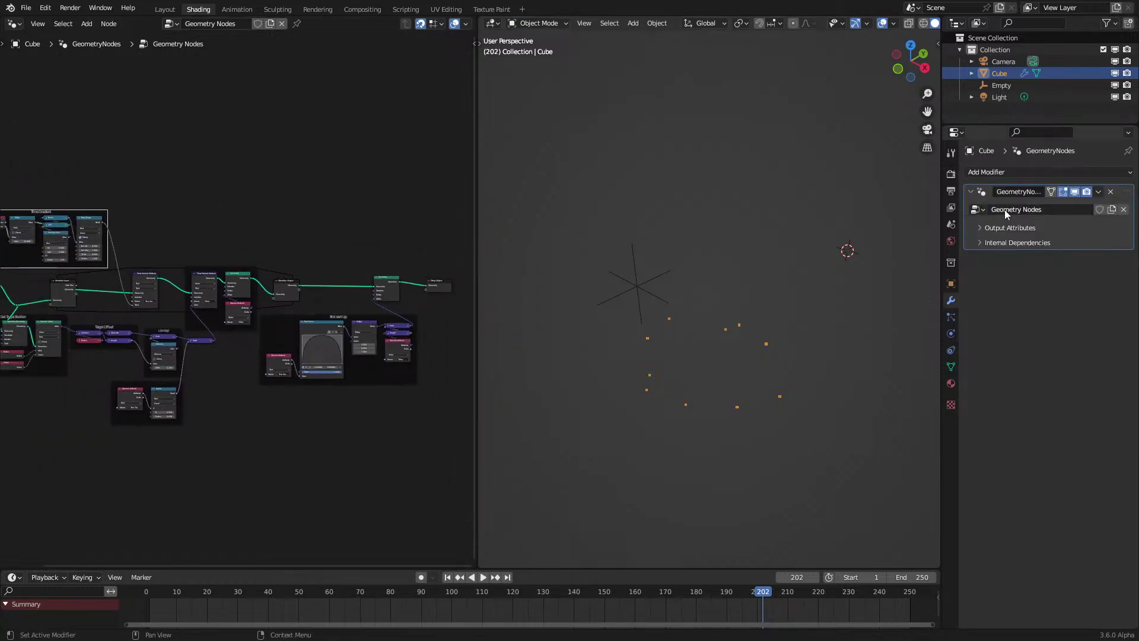
pyautogui.click(1014, 169)
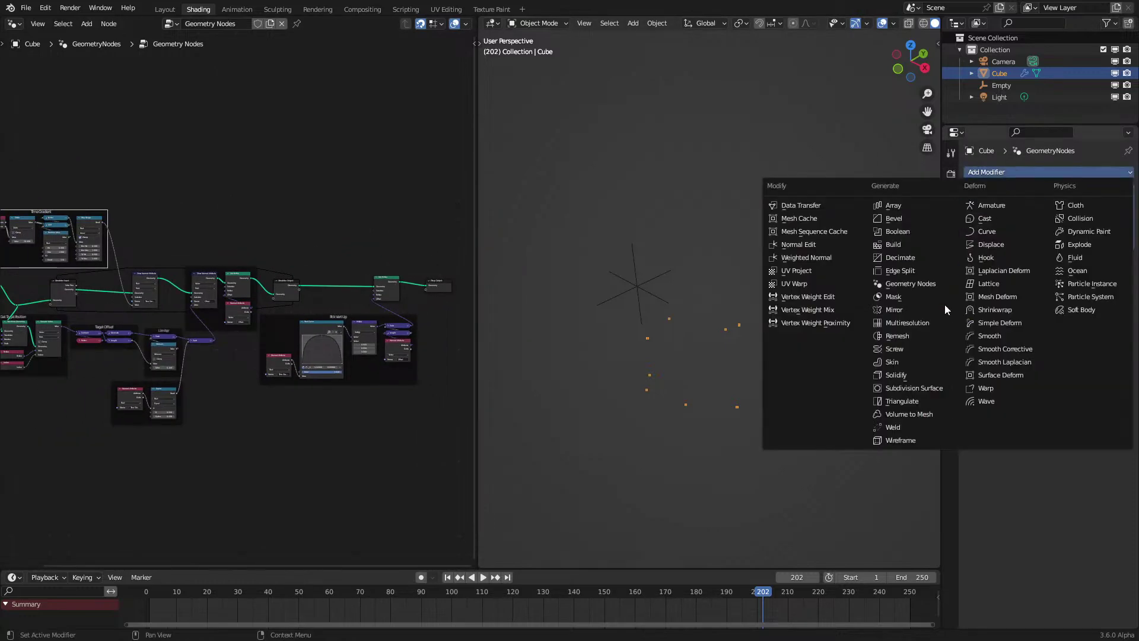
pyautogui.click(921, 282)
pyautogui.click(1062, 276)
pyautogui.scroll(3, 255, 296)
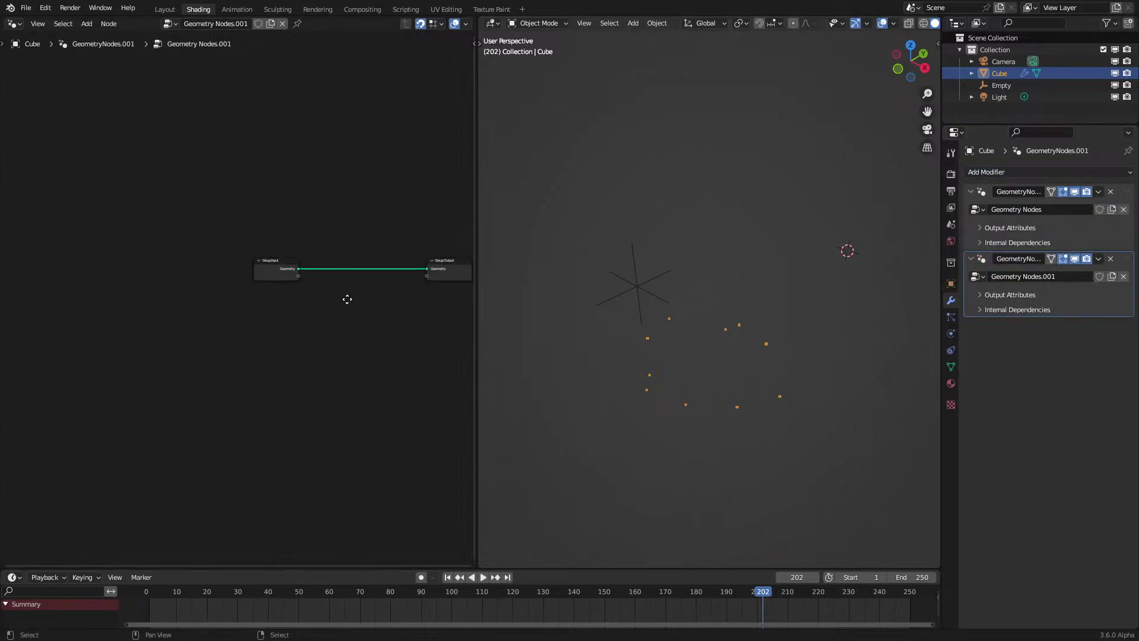
pyautogui.moveTo(350, 300); pyautogui.dragTo(262, 320, button='middle')
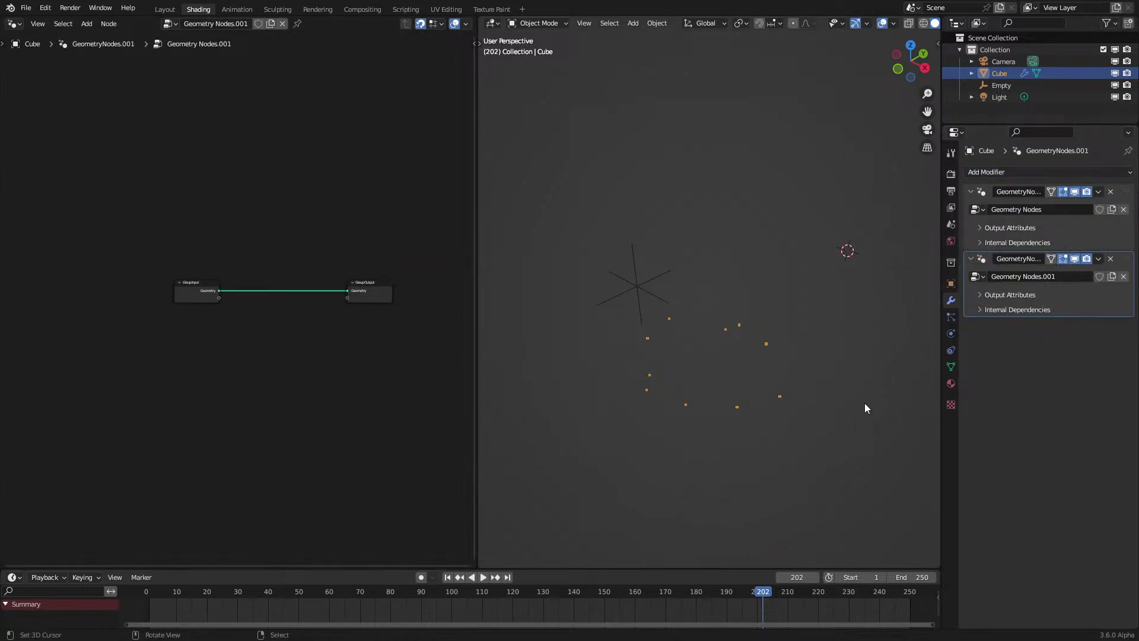
# Step: Insert an Extrude Mesh node between Group Input and Group Output and set its mode to Vertices
pyautogui.scroll(3, 262, 308)
pyautogui.moveTo(272, 293); pyautogui.dragTo(201, 322, button='middle')
pyautogui.moveTo(778, 303); pyautogui.dragTo(749, 289, button='middle')
pyautogui.hotkey('shift', 'a')
pyautogui.click(219, 285)
pyautogui.write('ex')
pyautogui.click(243, 305)
pyautogui.click(223, 313)
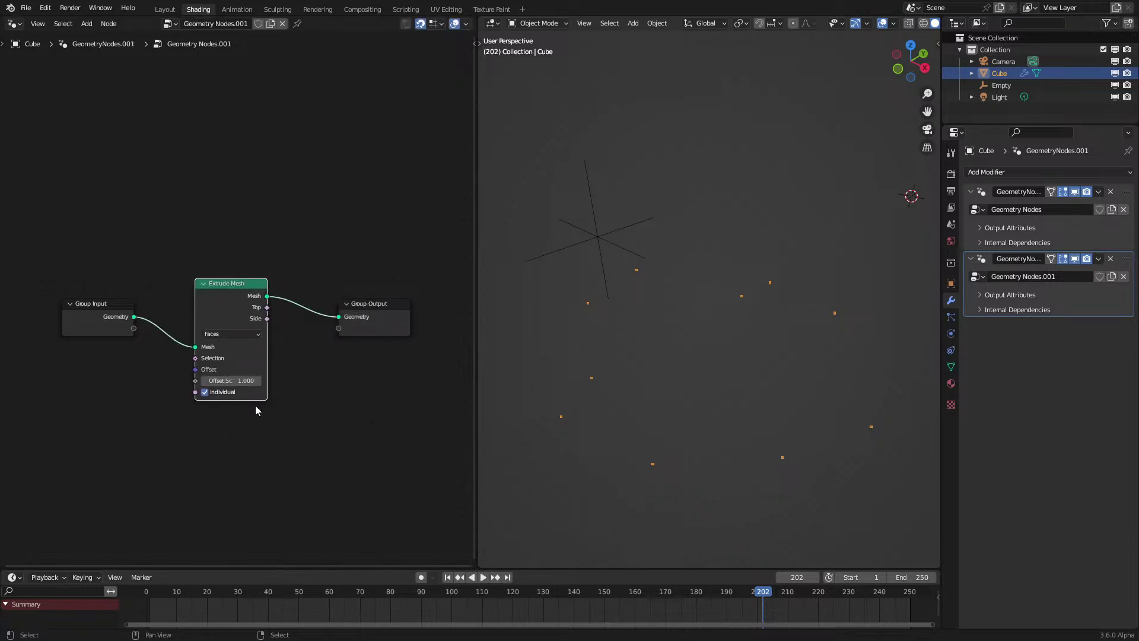
pyautogui.click(225, 336)
pyautogui.click(224, 346)
# Step: Insert a Set Position node after Extrude Mesh and use the extrusion's Top output as its Selection
pyautogui.scroll(-3, 664, 308)
pyautogui.moveTo(664, 307); pyautogui.dragTo(661, 300, button='middle')
pyautogui.scroll(2, 661, 300)
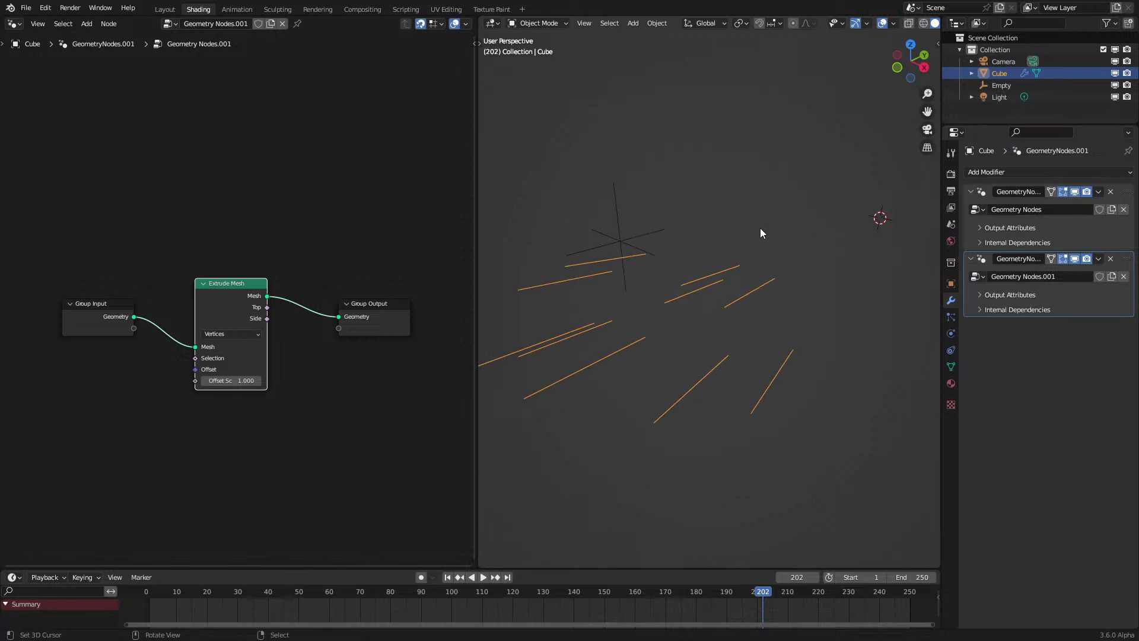
pyautogui.hotkey('shift', 'a')
pyautogui.click(269, 256)
pyautogui.write('set')
pyautogui.click(303, 301)
pyautogui.click(305, 303)
pyautogui.scroll(2, 296, 306)
pyautogui.moveTo(274, 310); pyautogui.dragTo(325, 315)
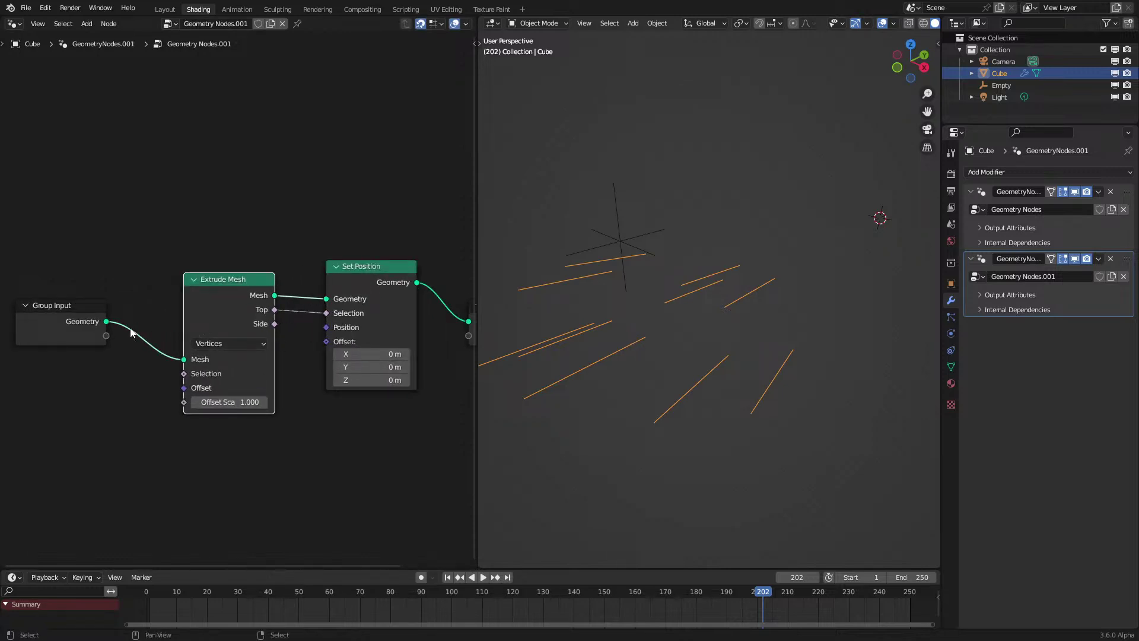
# Step: Route Group Input straight to the output for preview and add an Attribute Statistic node fed by it, set to Vector
pyautogui.keyDown('ctrl'); pyautogui.keyDown('shift'); pyautogui.click(85, 336); pyautogui.keyUp('shift'); pyautogui.keyUp('ctrl')
pyautogui.moveTo(108, 326); pyautogui.dragTo(169, 448)
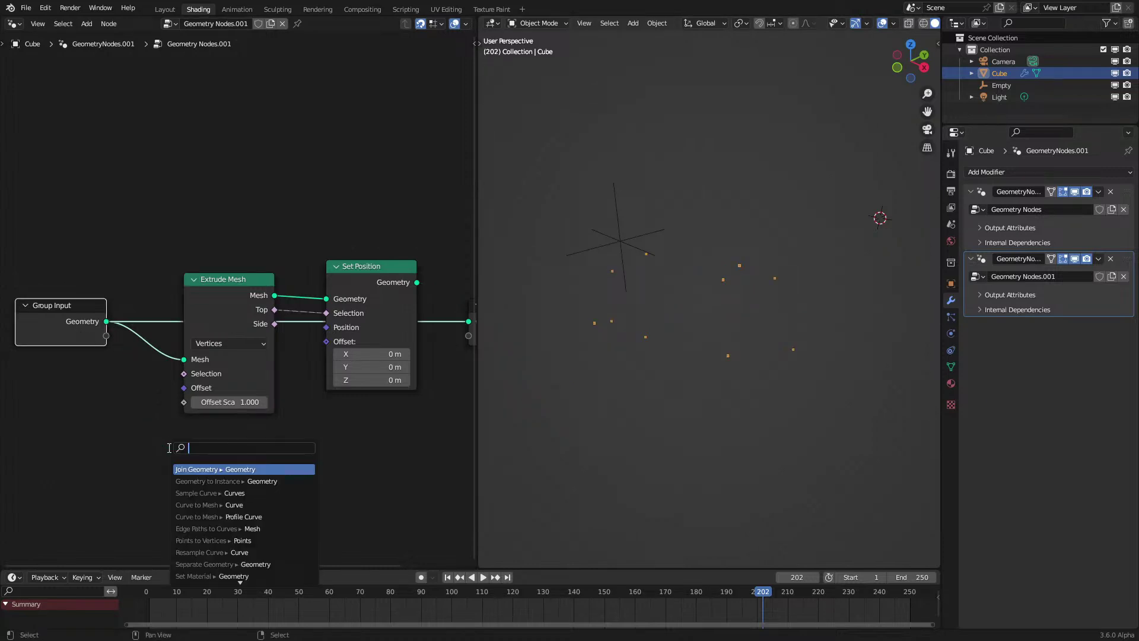
pyautogui.write('att')
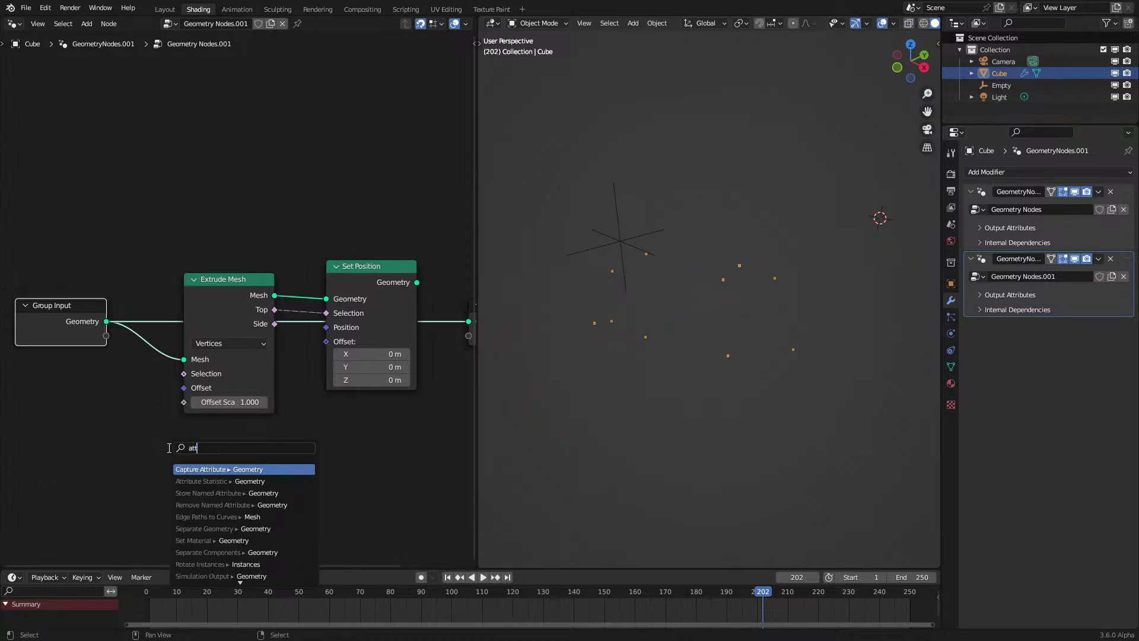
pyautogui.press('Down')
pyautogui.press('Return')
pyautogui.click(168, 448)
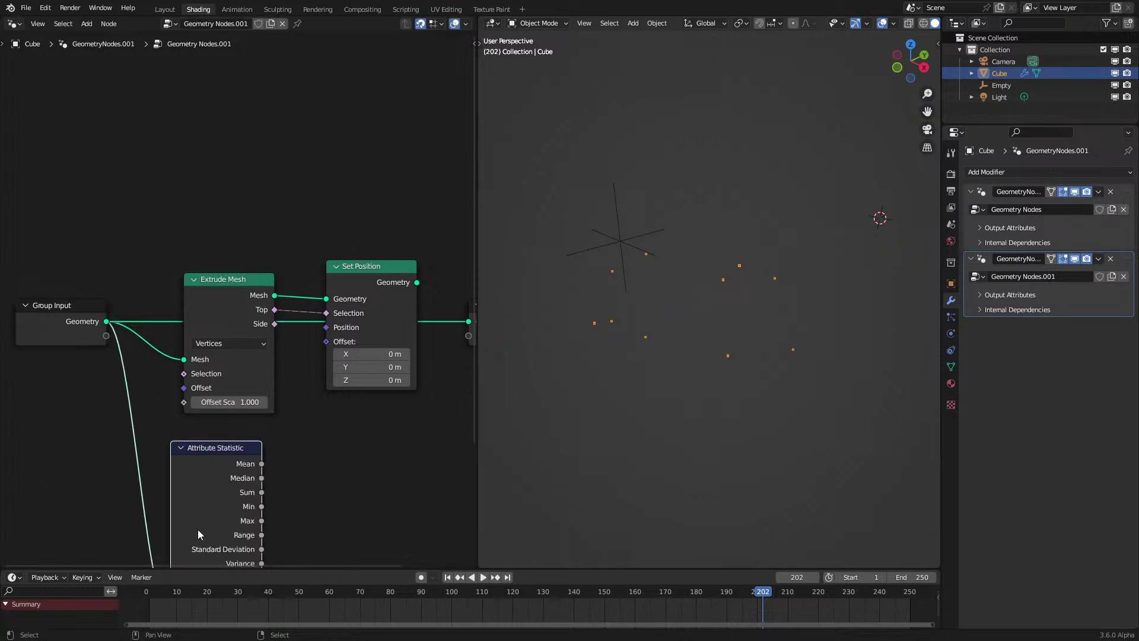
pyautogui.moveTo(183, 499); pyautogui.dragTo(253, 244, button='middle')
pyautogui.click(291, 327)
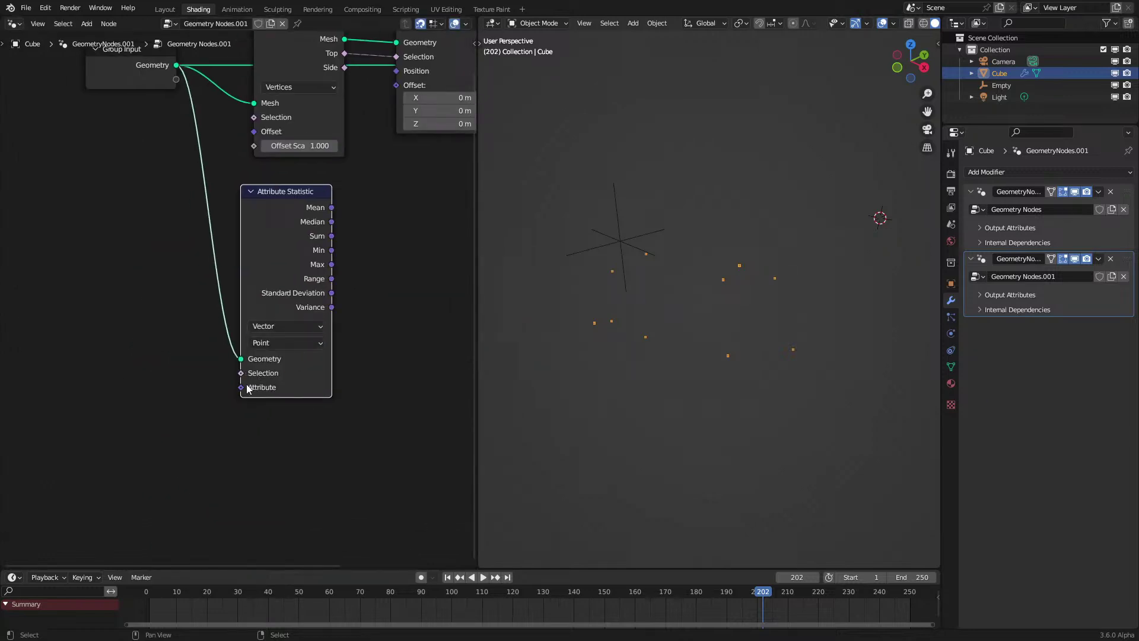
# Step: Feed a Position node into the Attribute Statistic's Attribute input and collapse it beneath that node
pyautogui.moveTo(247, 387); pyautogui.dragTo(199, 416)
pyautogui.write('po')
pyautogui.click(180, 437)
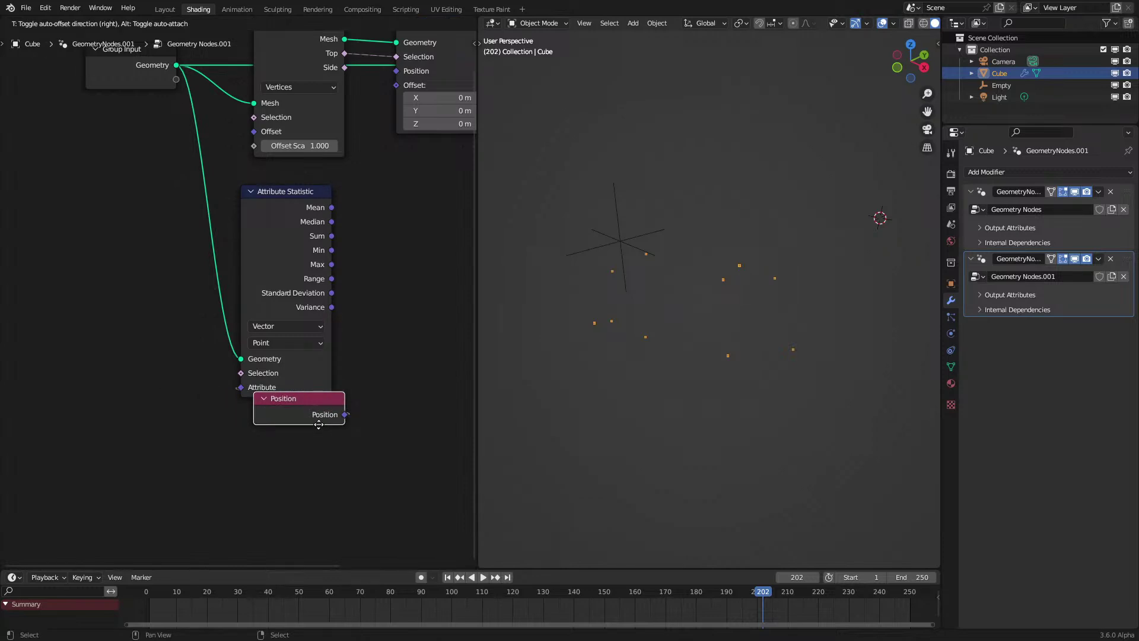
pyautogui.click(255, 412)
pyautogui.moveTo(255, 412); pyautogui.dragTo(213, 472, button='middle')
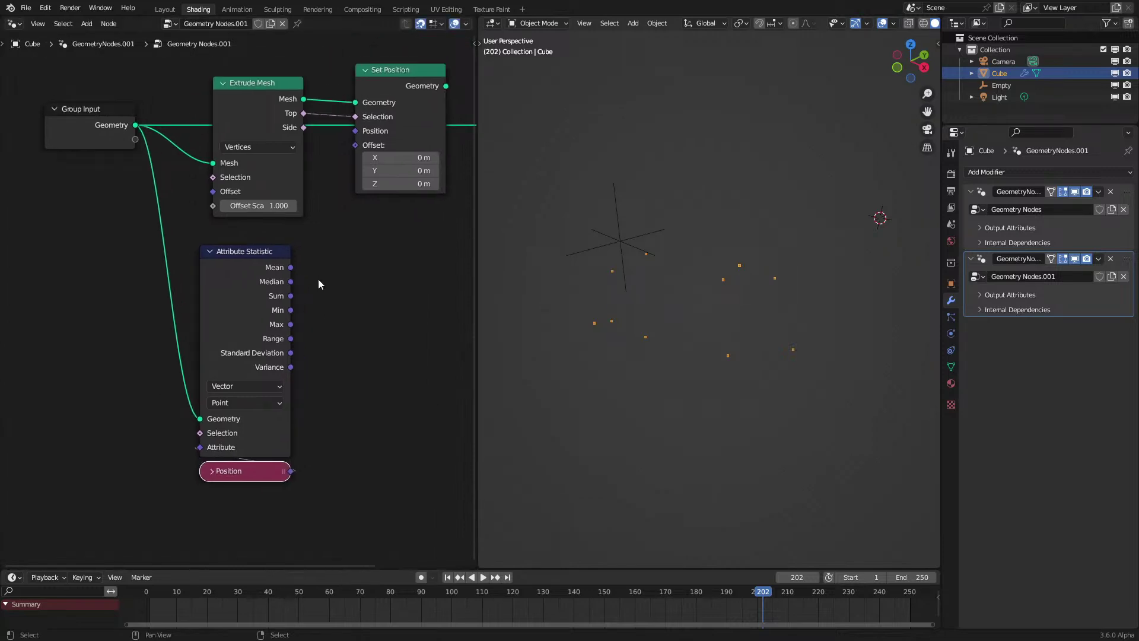
# Step: Use the Attribute Statistic's Mean as the Set Position node's Position and route Set Position to the group output
pyautogui.moveTo(290, 267); pyautogui.dragTo(357, 133)
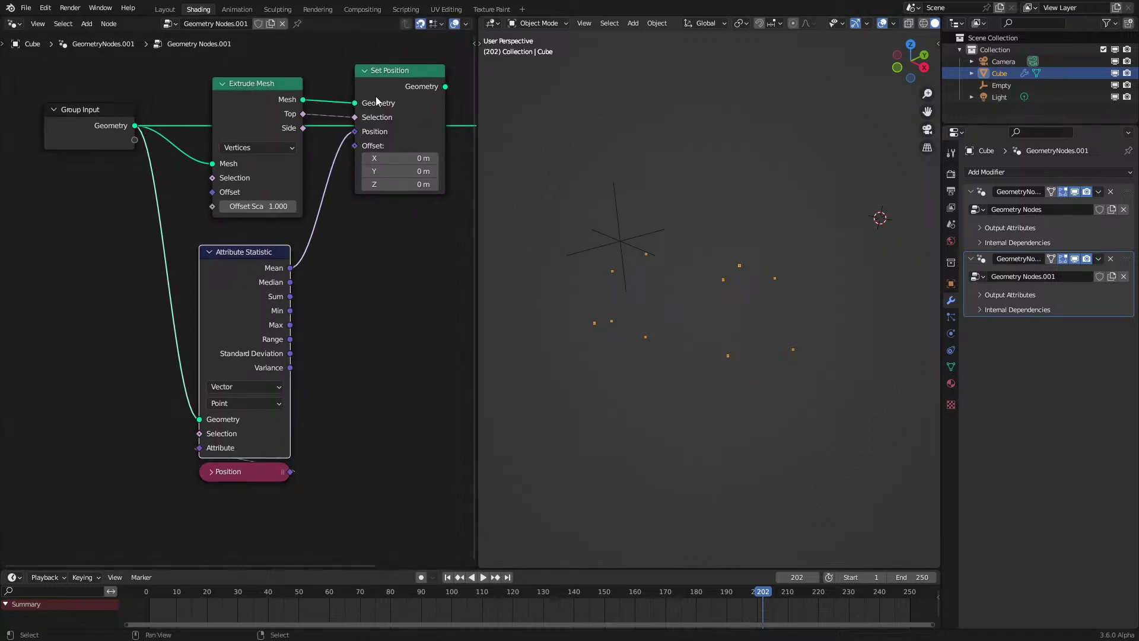
pyautogui.moveTo(375, 96); pyautogui.dragTo(351, 167, button='middle')
pyautogui.keyDown('ctrl'); pyautogui.keyDown('shift'); pyautogui.click(376, 155); pyautogui.keyUp('shift'); pyautogui.keyUp('ctrl')
pyautogui.moveTo(650, 276); pyautogui.dragTo(682, 269, button='middle')
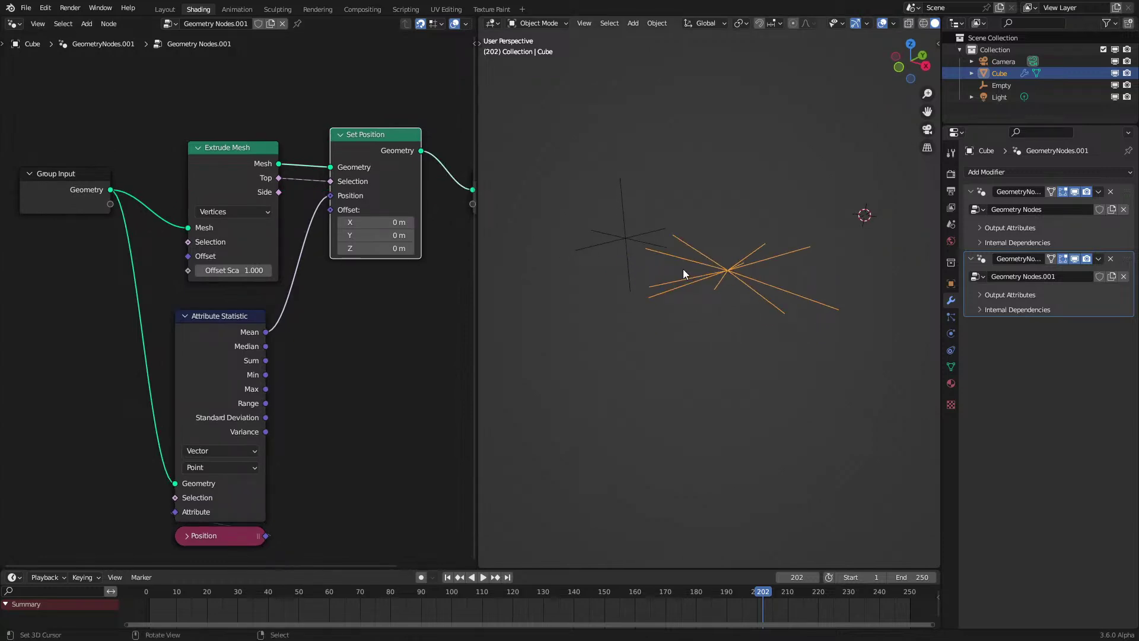
# Step: Play the animation from the start, stop it, and set the Set Position node's Z offset to 0.5 m
pyautogui.press('space')
pyautogui.click(140, 604)
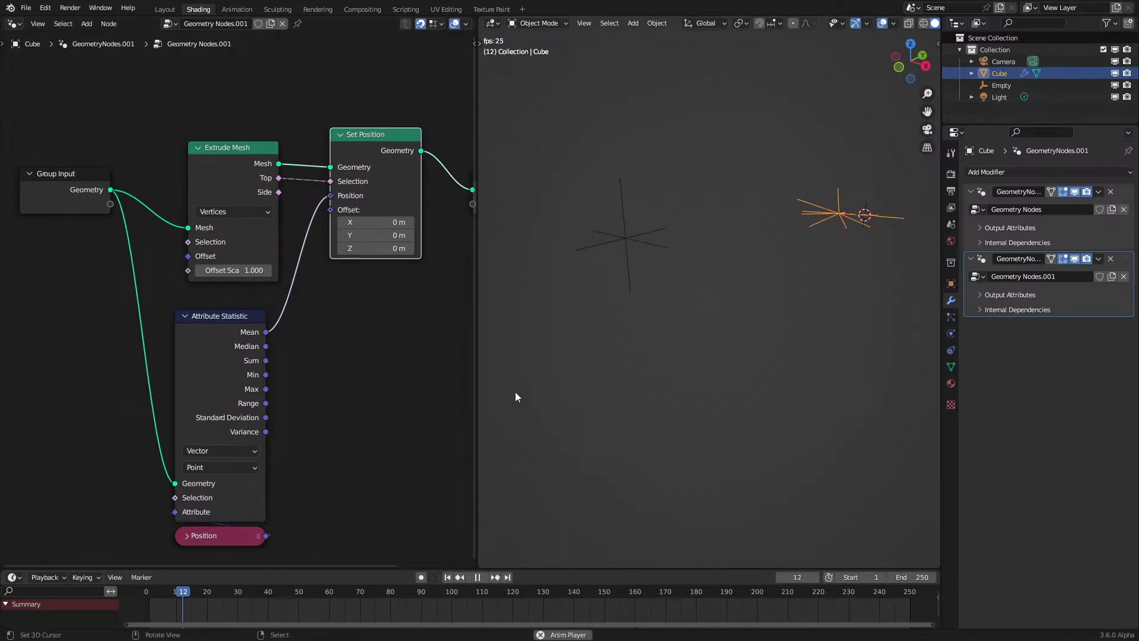
pyautogui.press('space')
pyautogui.moveTo(380, 248)
pyautogui.mouseDown()
pyautogui.moveTo(364, 248)
pyautogui.moveTo(393, 248)
pyautogui.mouseUp()
# Step: Hide Attribute Statistic's unused sockets, move the Position node up beneath it, and enclose the extrusion nodes in a frame
pyautogui.click(212, 397)
pyautogui.hotkey('ctrl', 'h')
pyautogui.moveTo(223, 531); pyautogui.dragTo(215, 429)
pyautogui.scroll(-2, 253, 245)
pyautogui.moveTo(190, 148); pyautogui.dragTo(336, 446)
pyautogui.hotkey('ctrl', 'j')
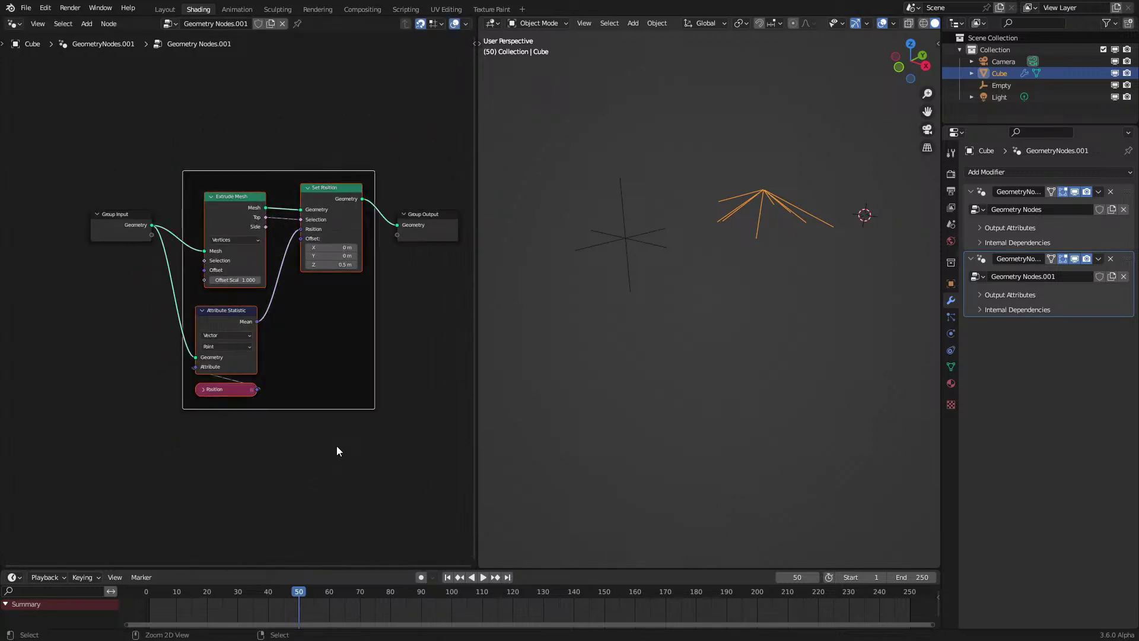
# Step: Play the animation and examine the moving legs from another angle
pyautogui.press('space')
pyautogui.moveTo(796, 382); pyautogui.dragTo(782, 377, button='middle')
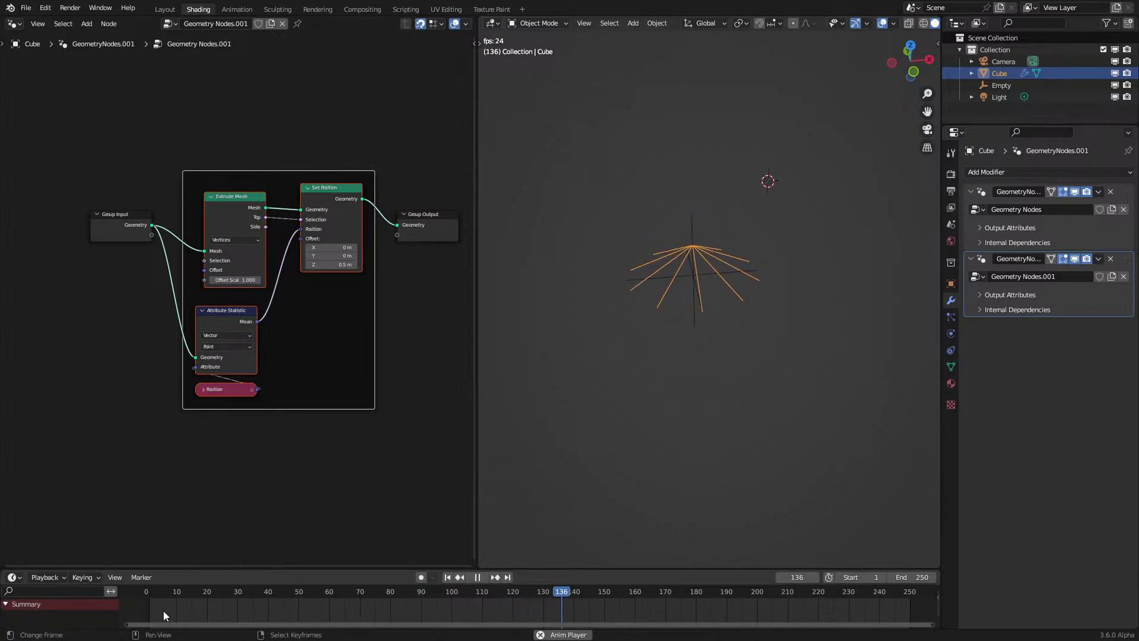
pyautogui.click(151, 594)
# Step: Add a reroute to Group Input's geometry links and shift the framed nodes away from Group Output to make room
pyautogui.keyDown('shift'); pyautogui.moveTo(180, 224); pyautogui.dragTo(158, 245, button='right'); pyautogui.keyUp('shift')
pyautogui.moveTo(166, 240); pyautogui.dragTo(103, 249)
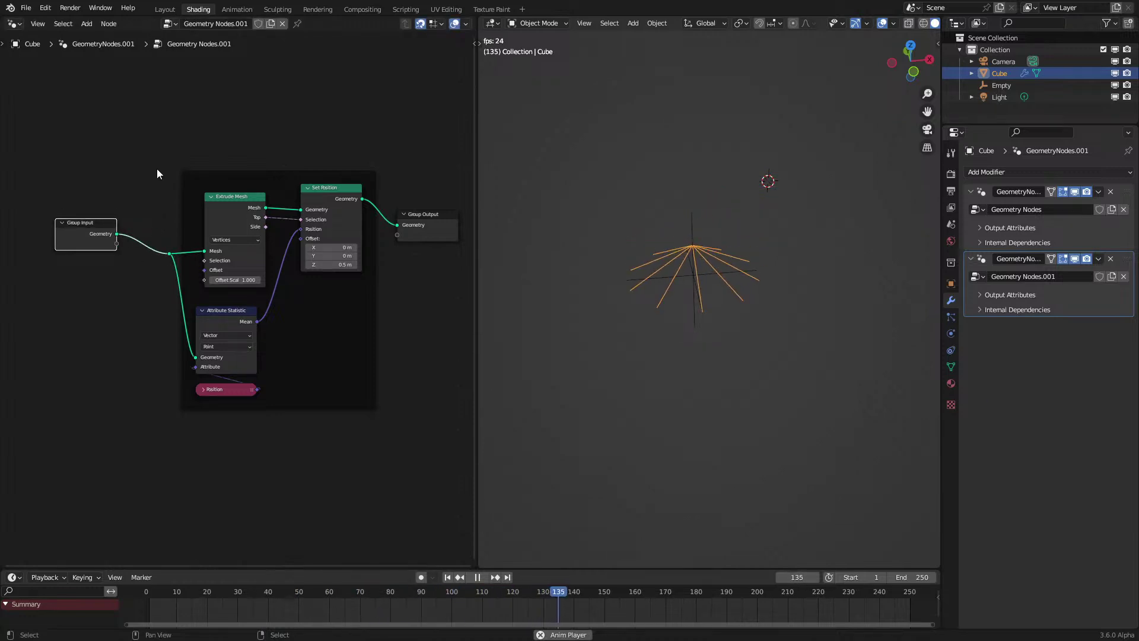
pyautogui.scroll(-1, 148, 166)
pyautogui.moveTo(96, 125); pyautogui.dragTo(335, 413)
pyautogui.press('g')
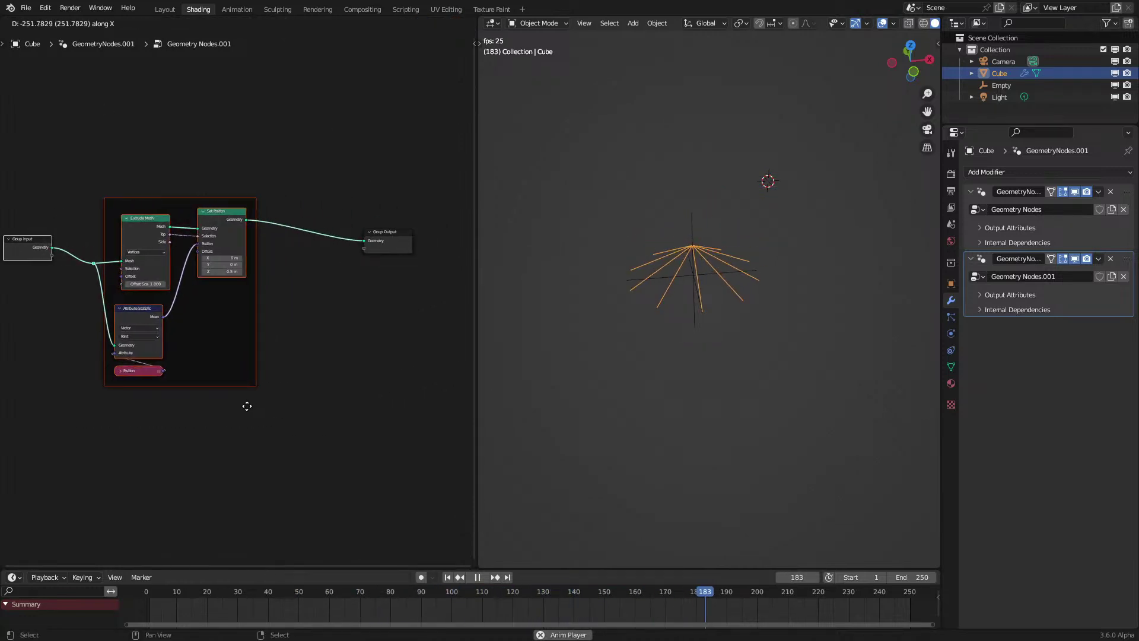
pyautogui.click(244, 413)
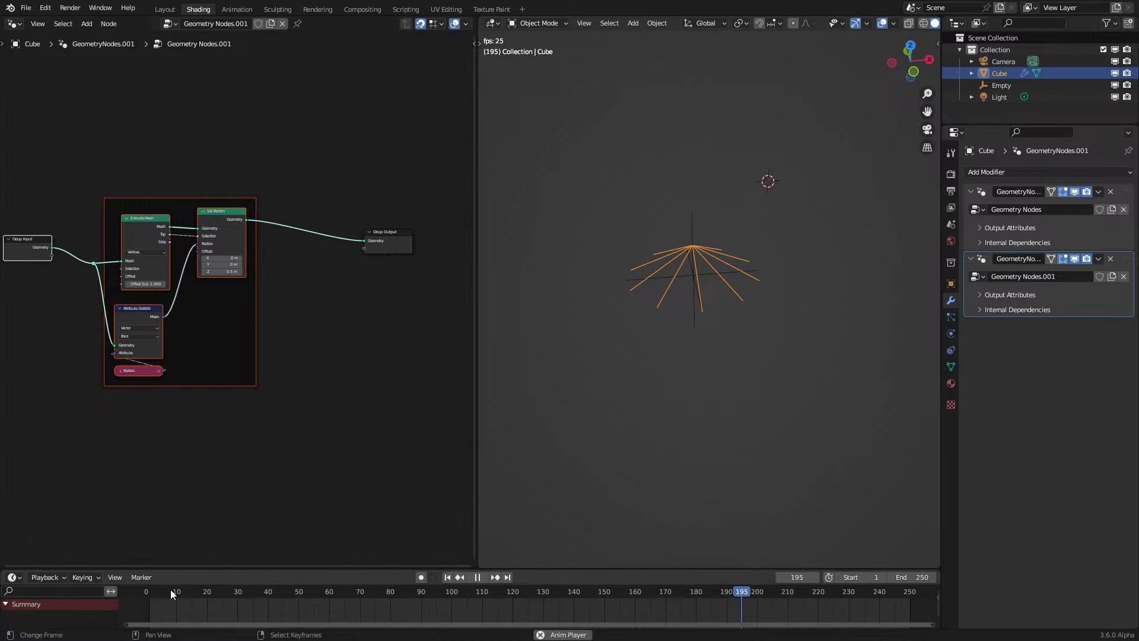
# Step: Show the floor grid and the X and Y axis lines in the viewport
pyautogui.click(894, 23)
pyautogui.click(932, 80)
pyautogui.click(947, 81)
pyautogui.click(874, 80)
pyautogui.moveTo(586, 230); pyautogui.dragTo(707, 246, button='middle')
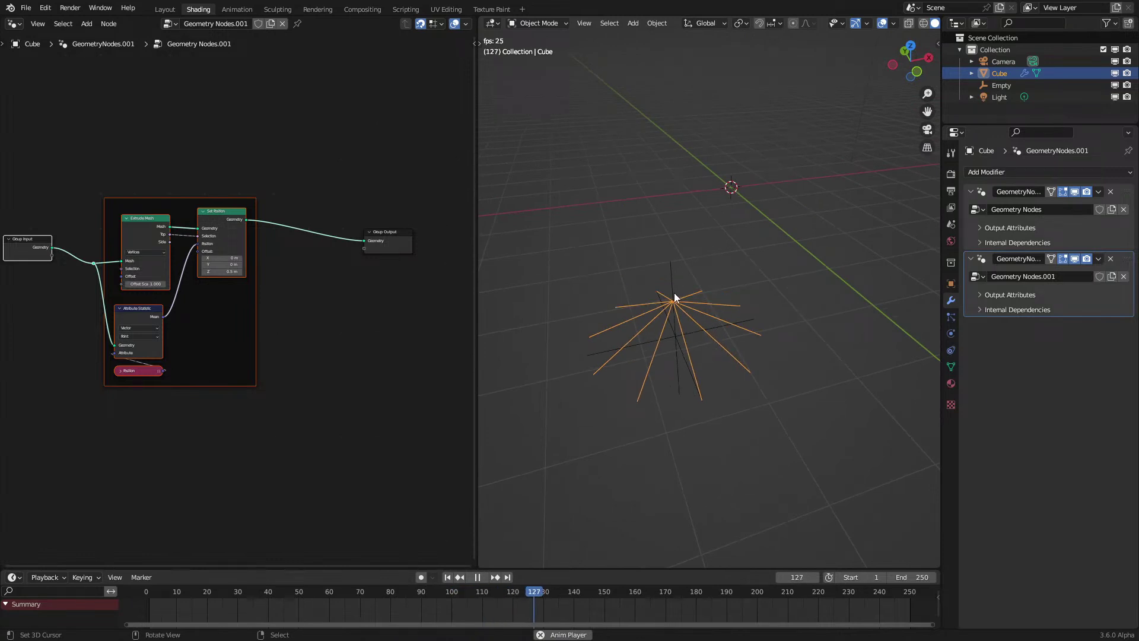
# Step: Turn on auto keying, keyframe the empty at its present location during playback, and delete the extra keyframe
pyautogui.click(675, 296)
pyautogui.click(158, 604)
pyautogui.click(422, 578)
pyautogui.moveTo(518, 518); pyautogui.dragTo(676, 383, button='middle')
pyautogui.press('g')
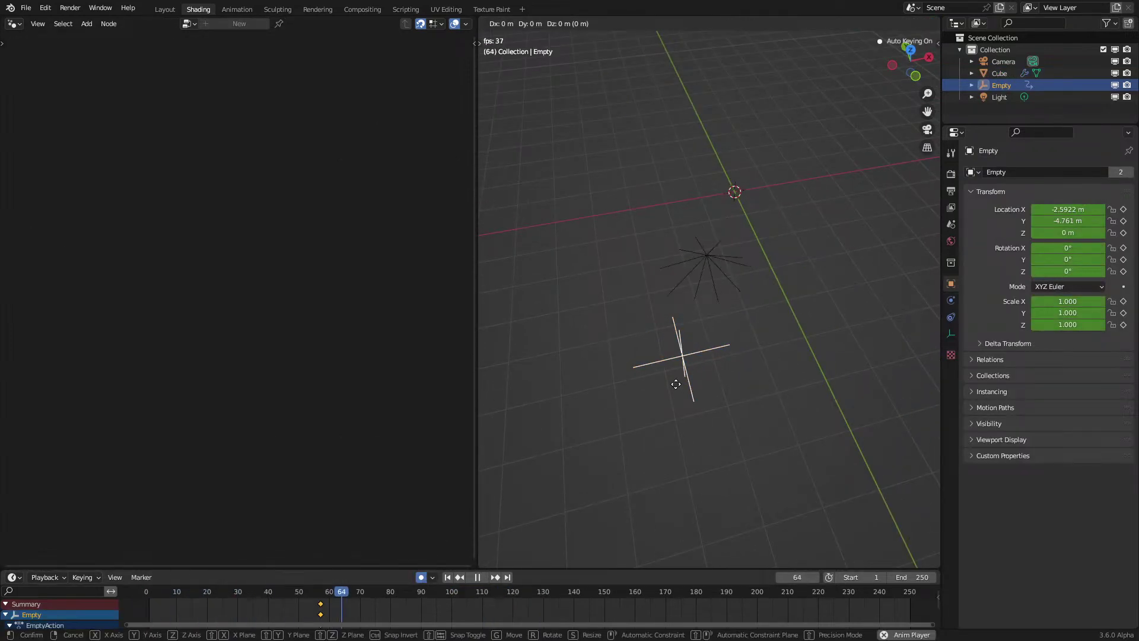
pyautogui.click(676, 383)
pyautogui.press('space')
pyautogui.press('Delete')
# Step: At frame 154, move the empty to about X 2.25 m, Y -5.24 m and set its keyframes to Constant interpolation
pyautogui.moveTo(348, 605); pyautogui.dragTo(492, 598)
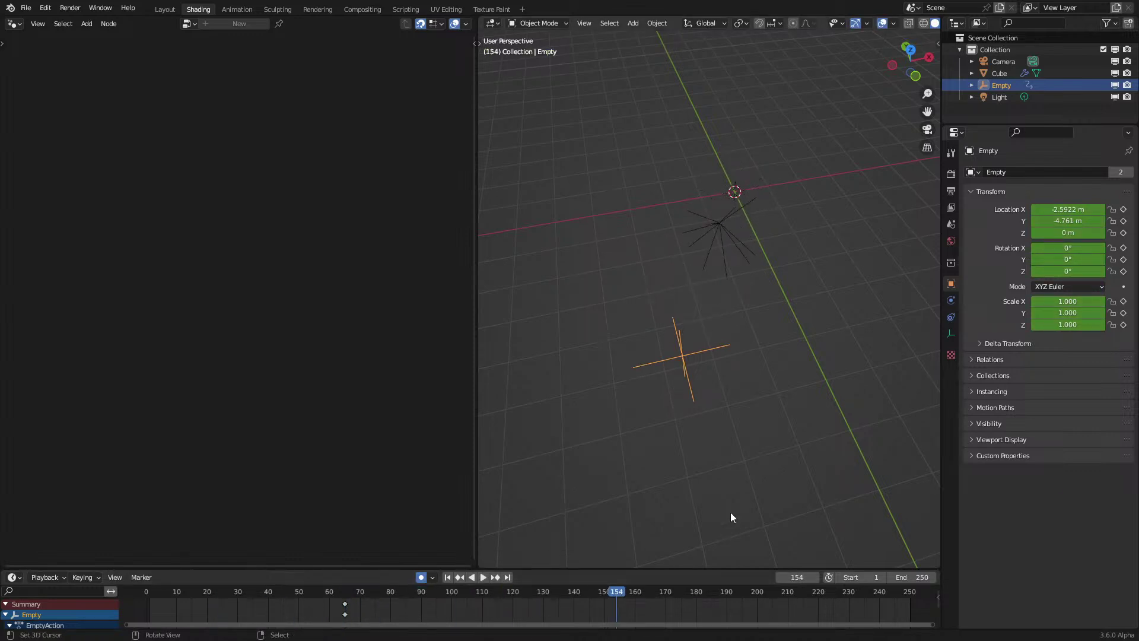
pyautogui.press('g')
pyautogui.click(491, 458)
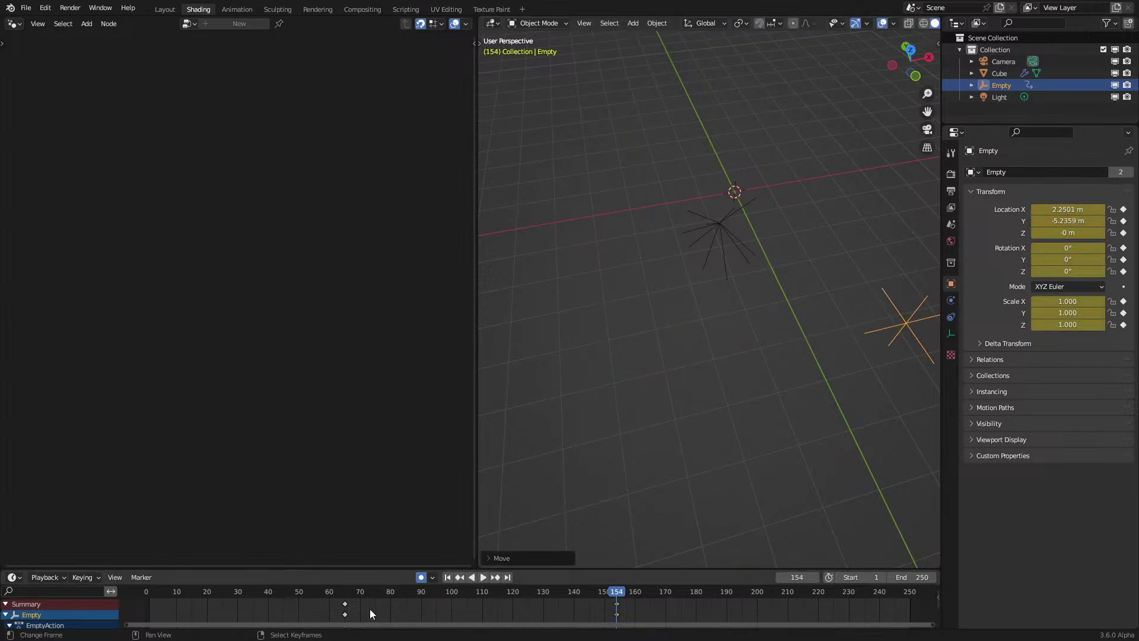
pyautogui.press('t')
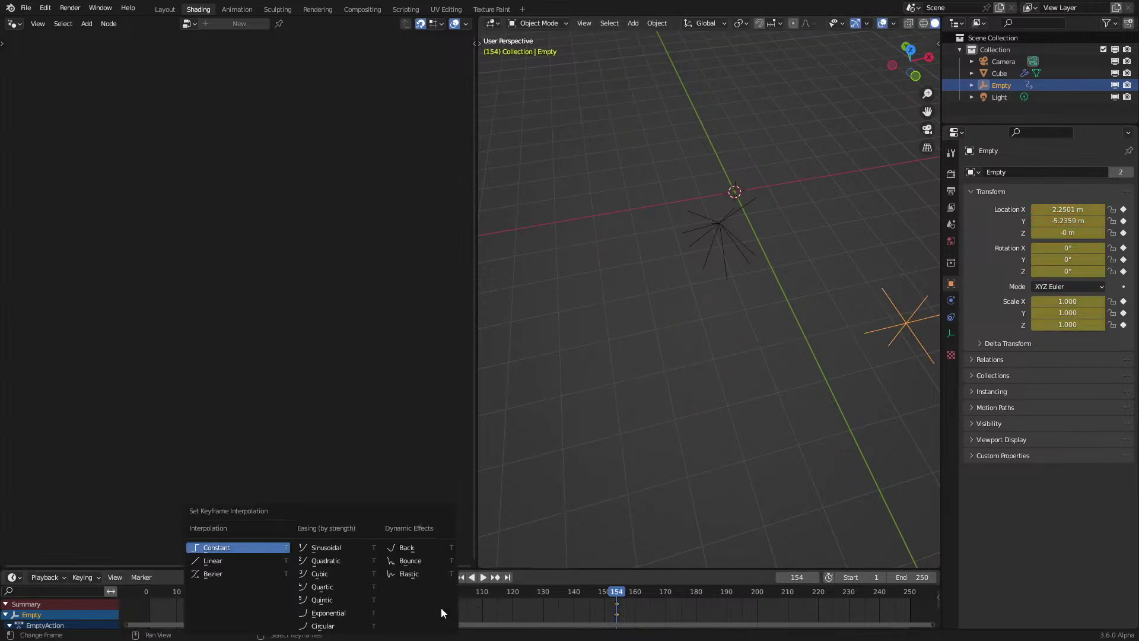
pyautogui.click(248, 553)
# Step: Play the animation from the start, reselect the cube, and stop playback with the legs in closer view
pyautogui.press('space')
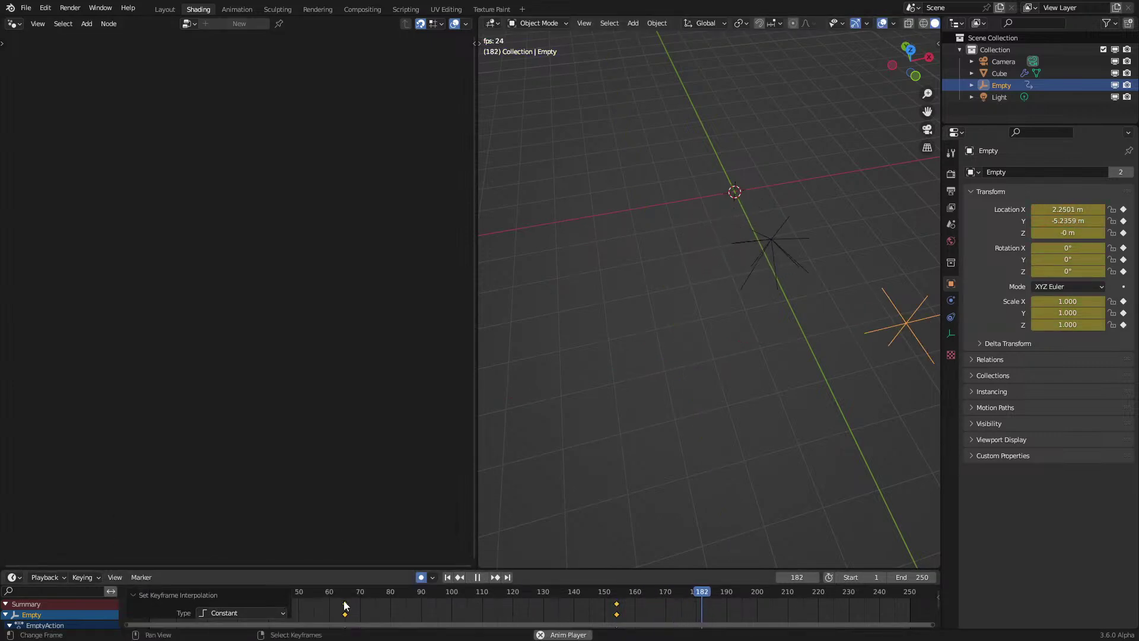
pyautogui.click(144, 603)
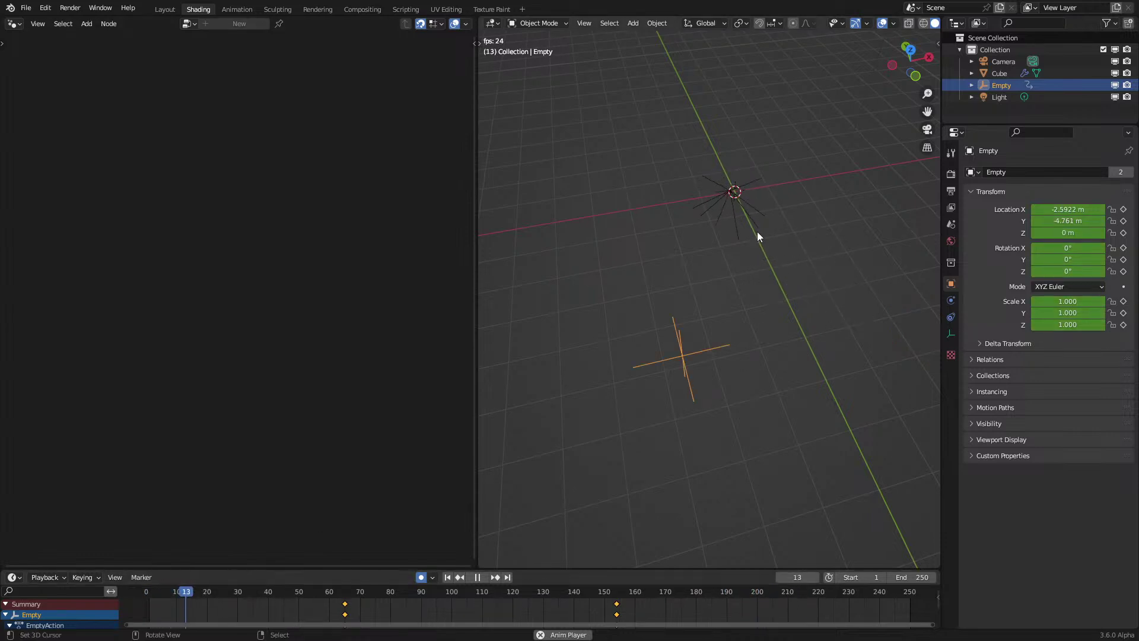
pyautogui.click(735, 207)
pyautogui.moveTo(736, 208); pyautogui.dragTo(706, 344, button='middle')
pyautogui.press('space')
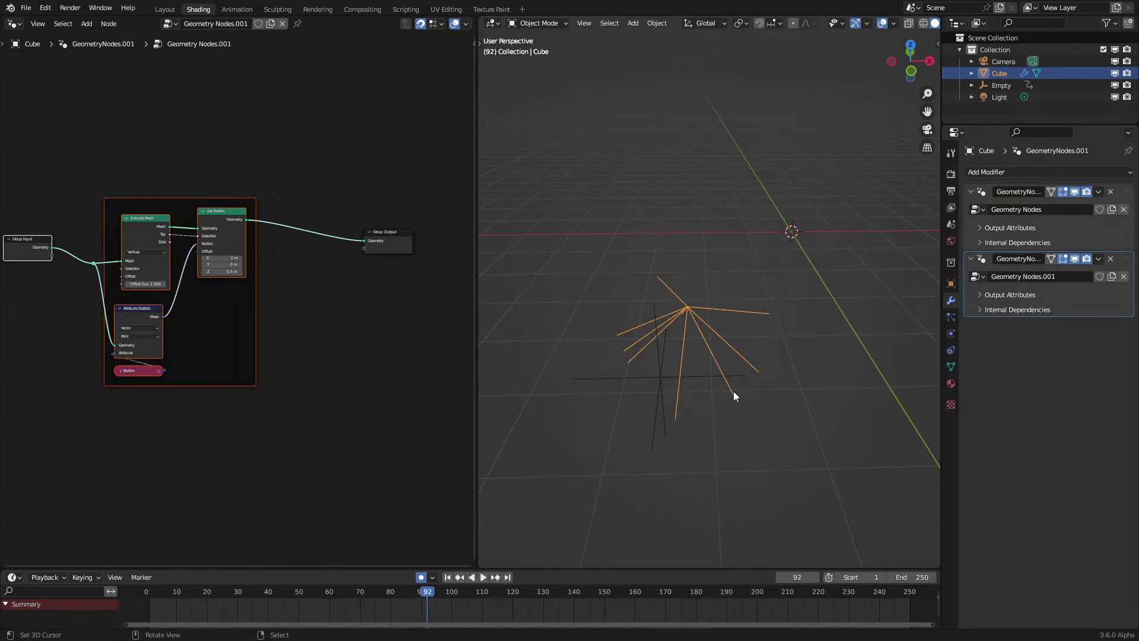
# Step: Insert a Mesh to Curve node between Set Position and Group Output
pyautogui.scroll(-3, 264, 159)
pyautogui.moveTo(45, 210); pyautogui.dragTo(337, 404)
pyautogui.moveTo(268, 410); pyautogui.dragTo(172, 416, button='middle')
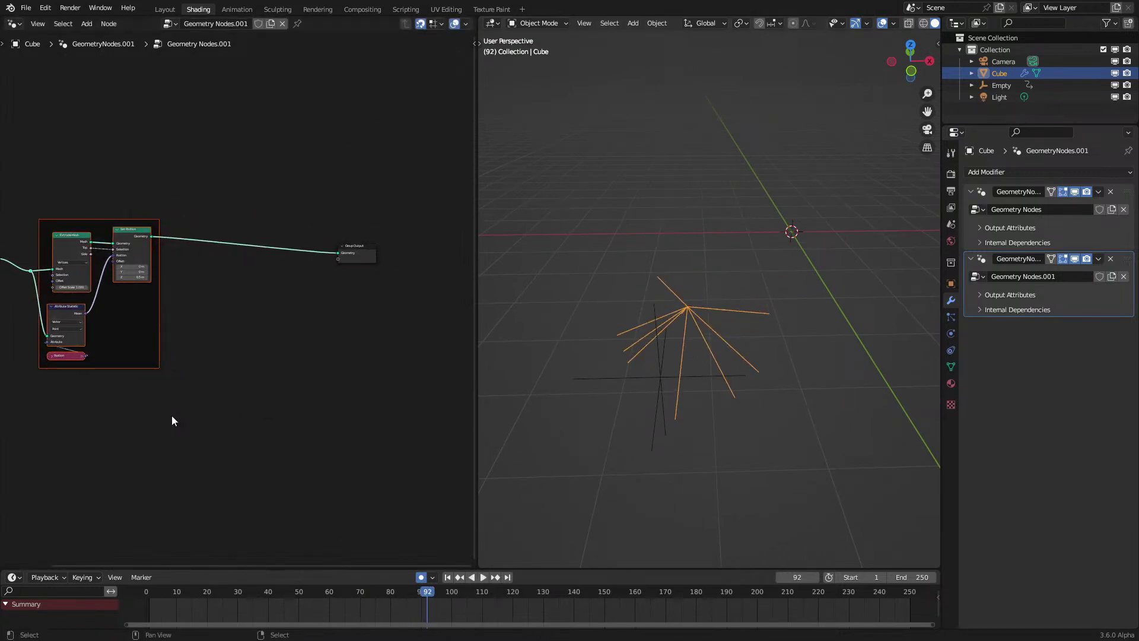
pyautogui.moveTo(236, 286); pyautogui.dragTo(244, 357, button='middle')
pyautogui.scroll(2, 247, 353)
pyautogui.scroll(3, 230, 322)
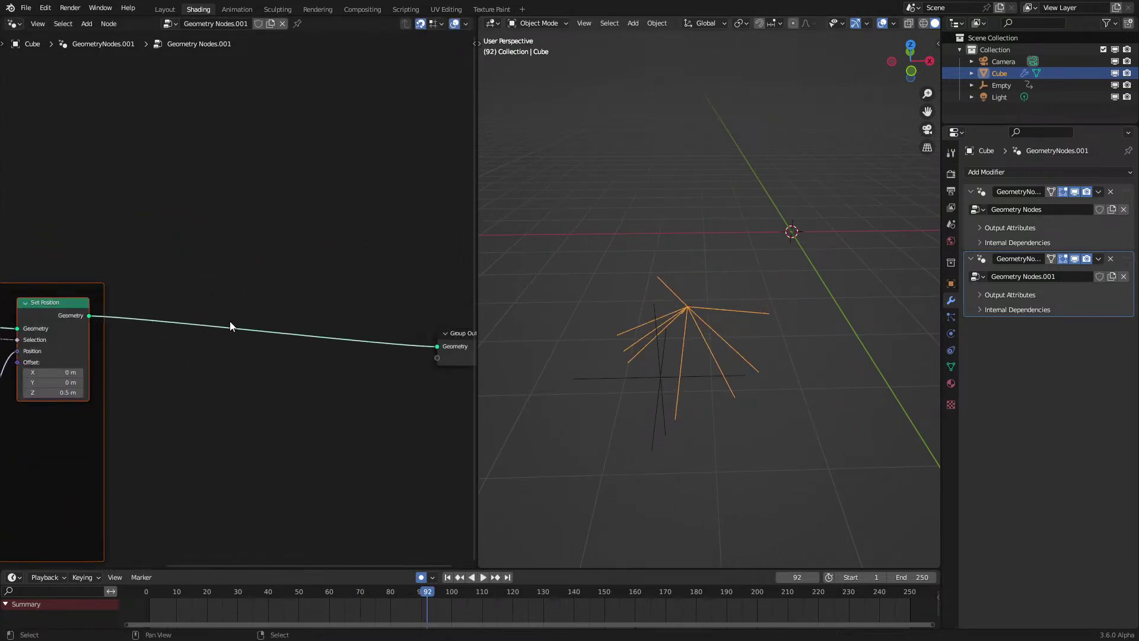
pyautogui.hotkey('shift', 'a')
pyautogui.click(230, 322)
pyautogui.write('me')
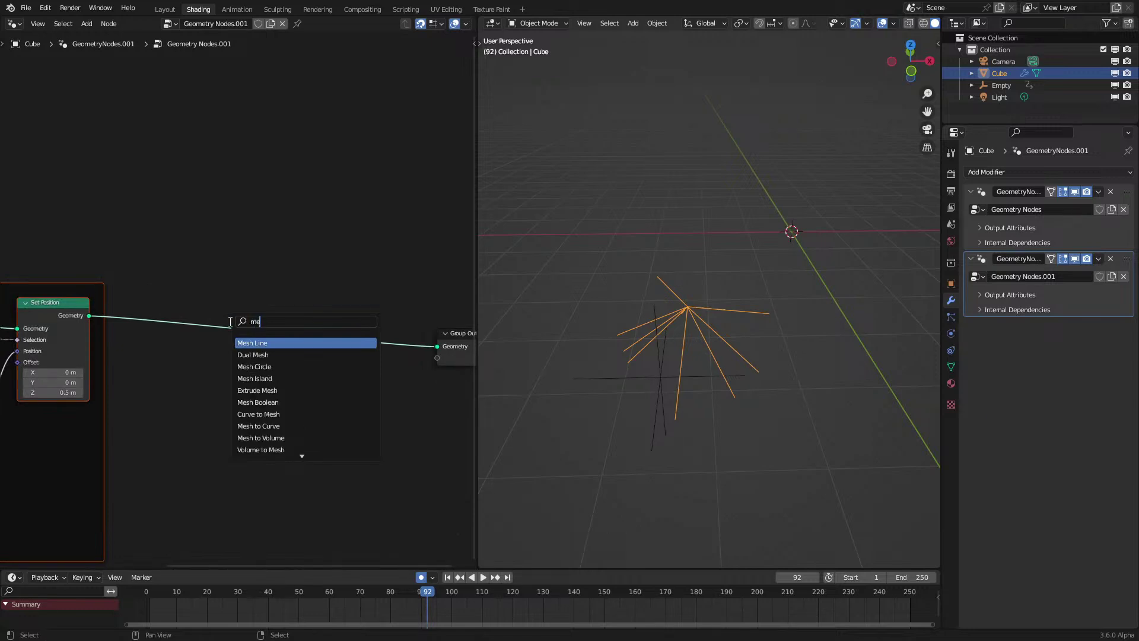
pyautogui.write('sh to')
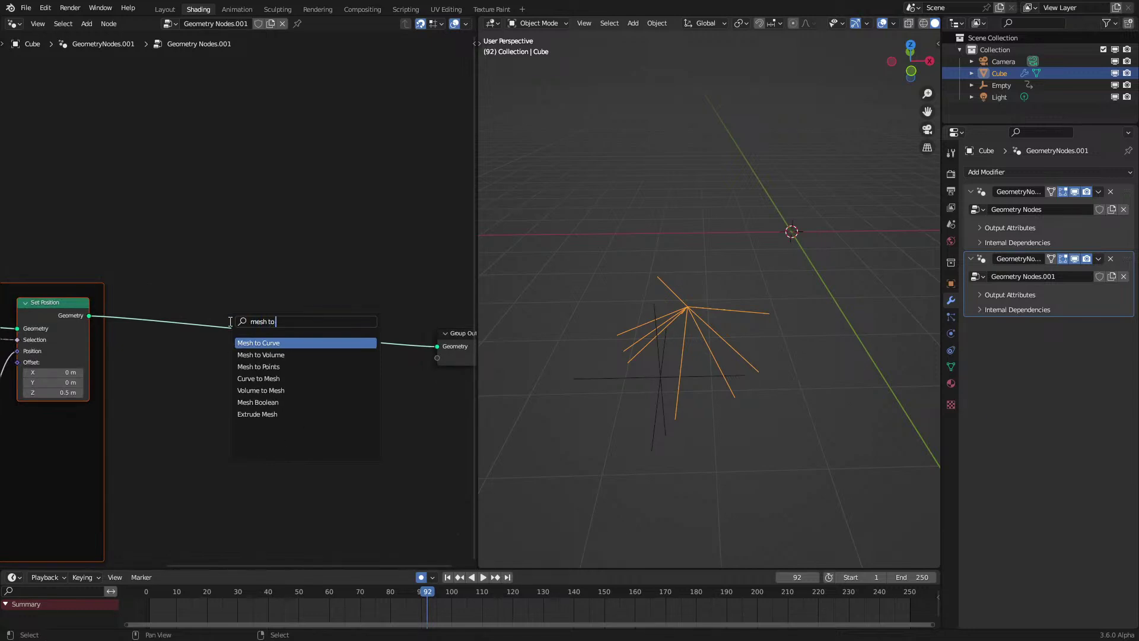
pyautogui.press('Return')
pyautogui.click(128, 314)
# Step: Insert a Resample Curve node after Mesh to Curve
pyautogui.hotkey('shift', 'a')
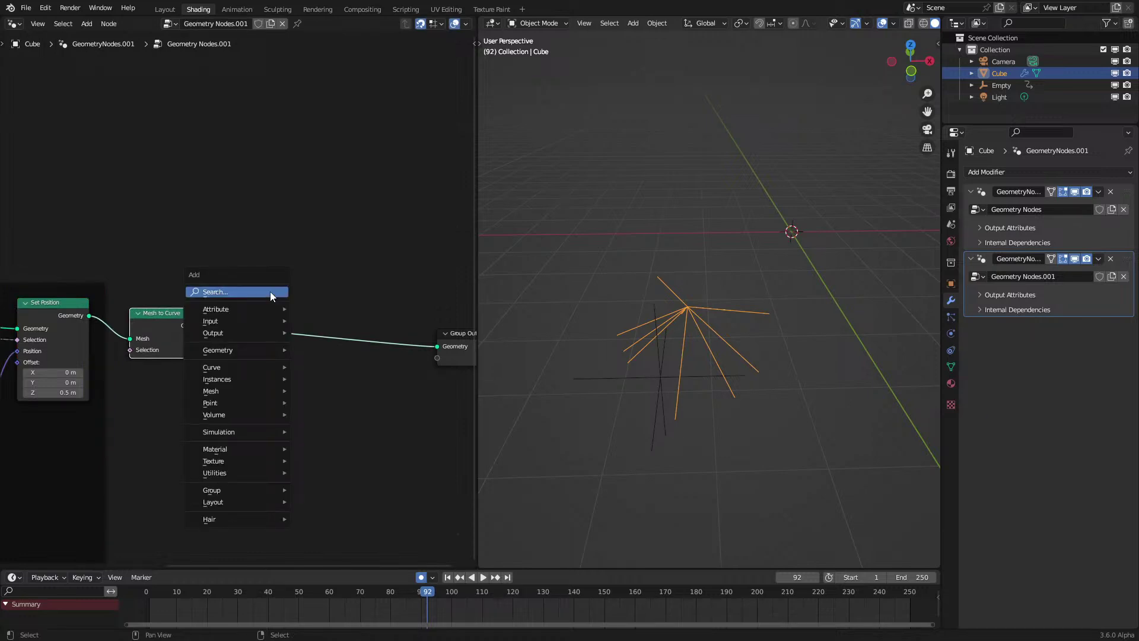
pyautogui.click(270, 291)
pyautogui.write('trsaresam')
pyautogui.press('Return')
pyautogui.click(250, 342)
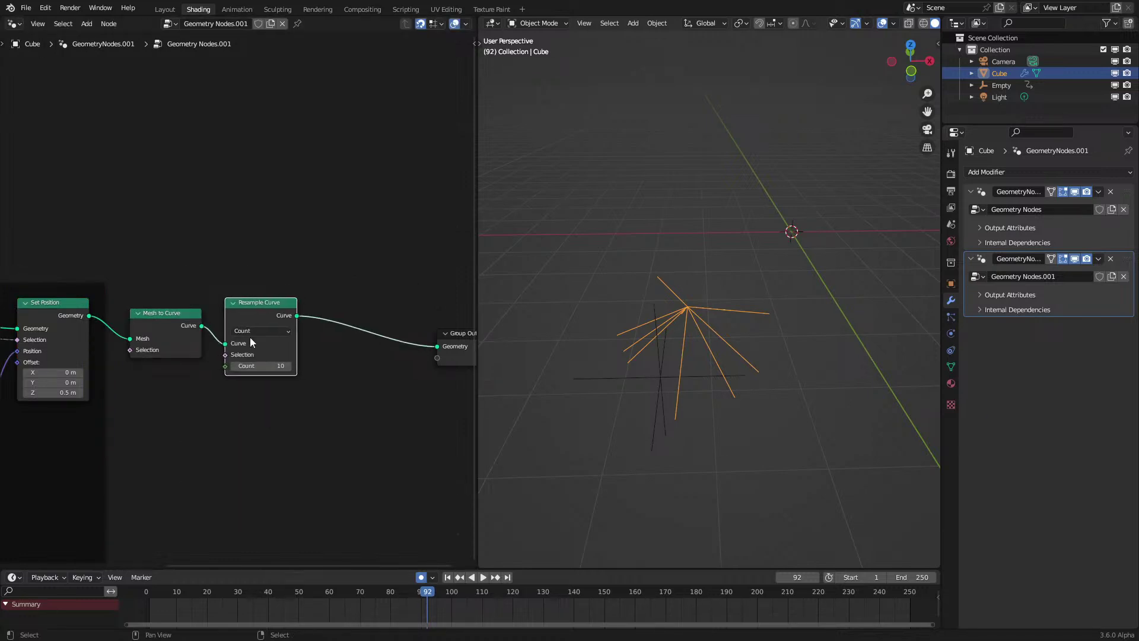
# Step: Insert a Curve to Points node after Resample Curve and set its mode to Evaluated
pyautogui.hotkey('shift', 'a')
pyautogui.click(298, 301)
pyautogui.write('curve to')
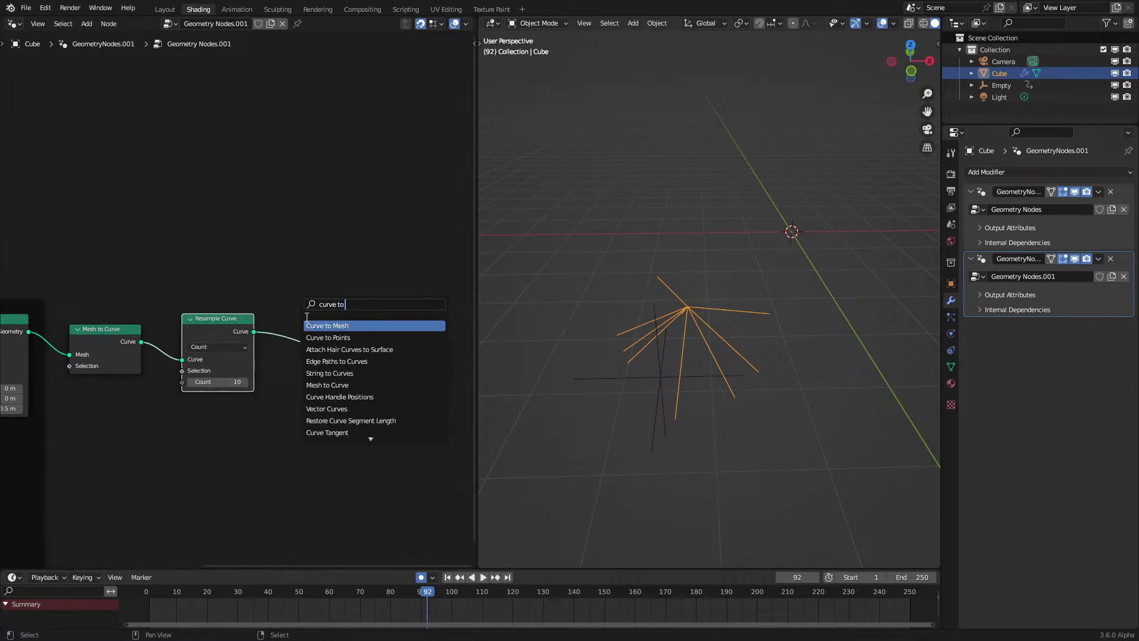
pyautogui.press('Down')
pyautogui.press('Return')
pyautogui.click(305, 317)
pyautogui.click(320, 360)
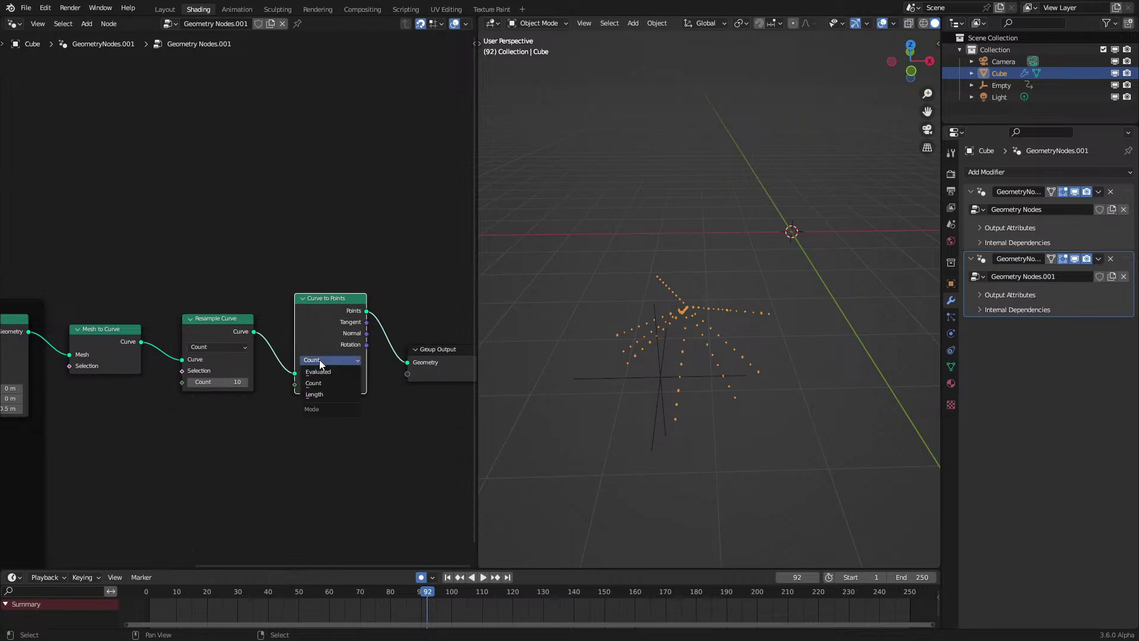
pyautogui.click(321, 373)
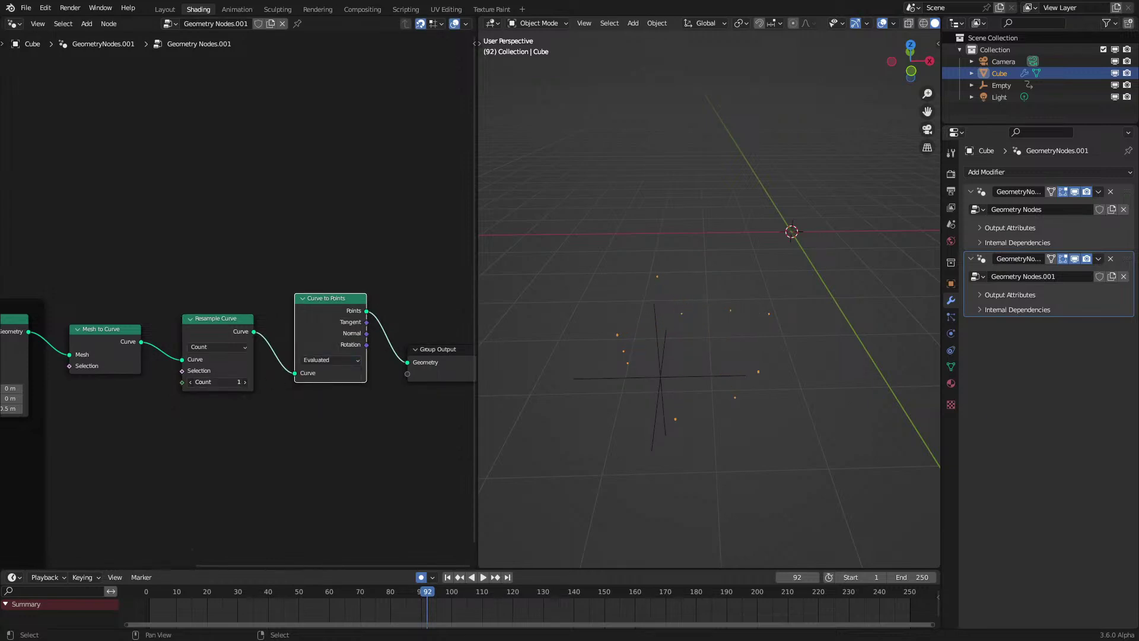
# Step: Set the Resample Curve node's count to 20
pyautogui.moveTo(643, 343); pyautogui.dragTo(743, 322, button='middle')
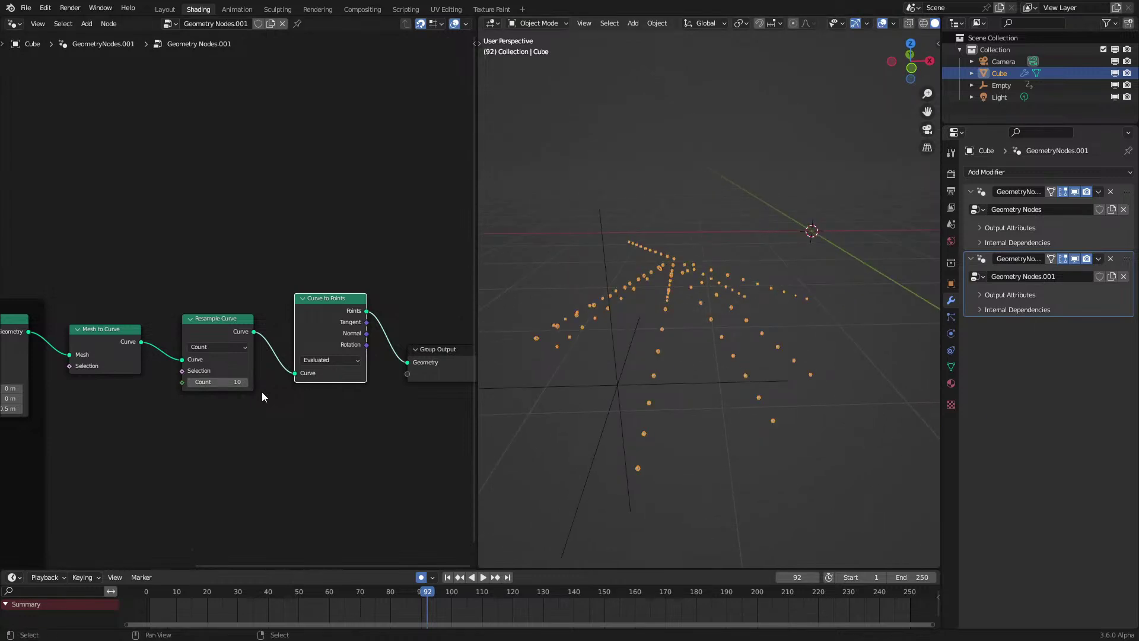
pyautogui.write('20')
pyautogui.press('Return')
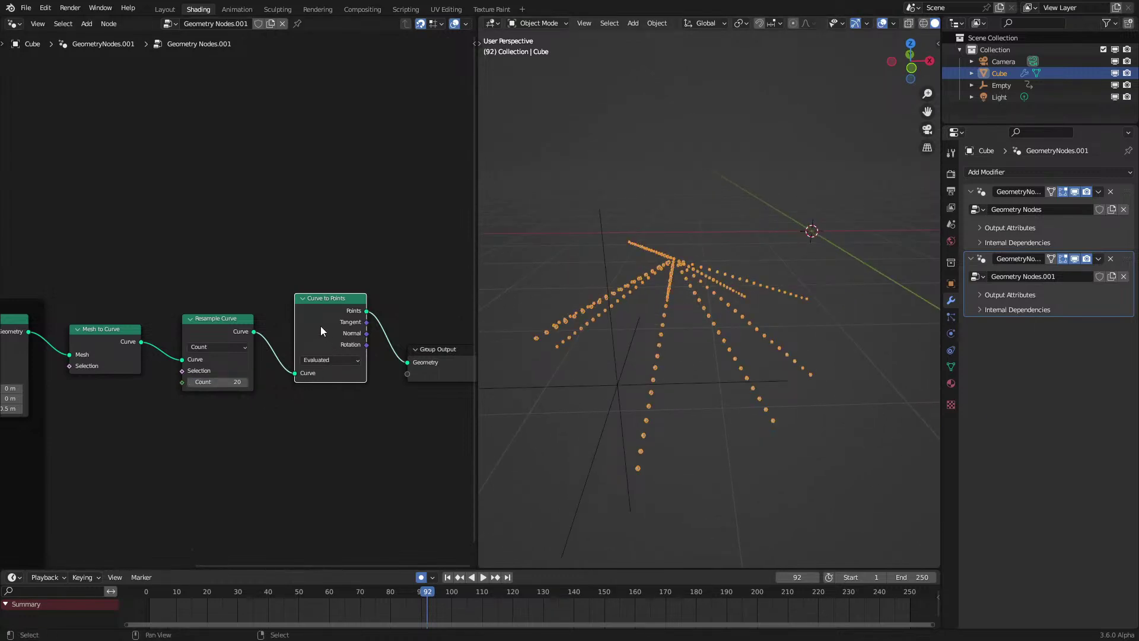
# Step: Route Resample Curve directly to the group output and delete the Curve to Points node
pyautogui.moveTo(414, 362); pyautogui.dragTo(415, 362)
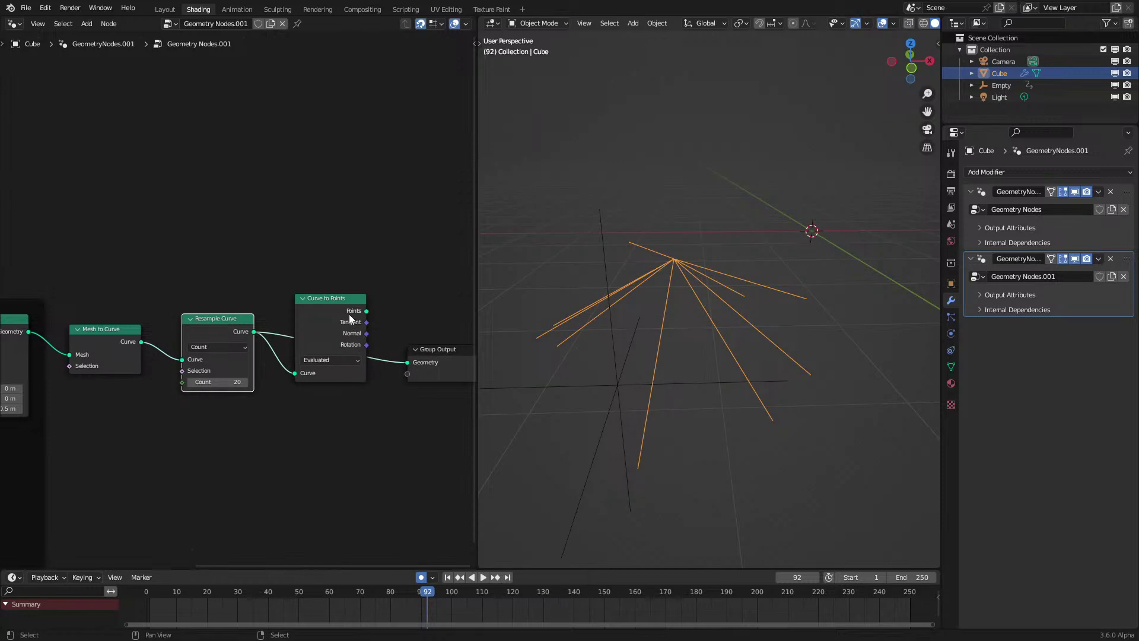
pyautogui.click(350, 318)
pyautogui.press('x')
# Step: Shift all nodes away from Group Output and label the frame around the extrusion nodes "Start to Average Position"
pyautogui.scroll(-2, 155, 389)
pyautogui.moveTo(154, 391); pyautogui.dragTo(277, 353, button='middle')
pyautogui.moveTo(21, 228); pyautogui.dragTo(368, 452)
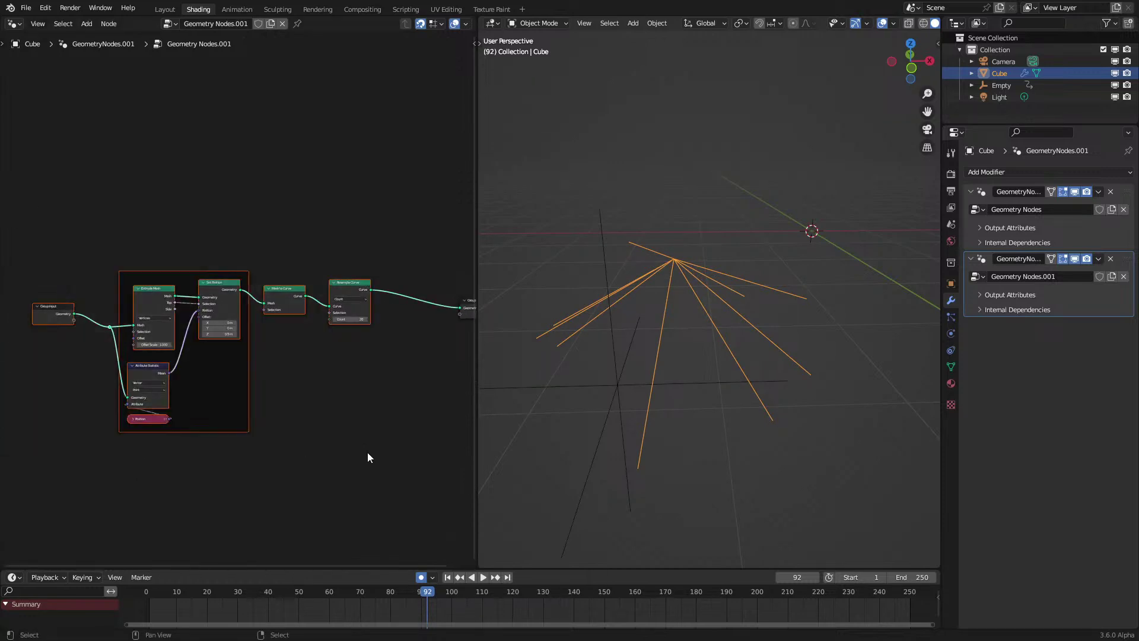
pyautogui.press('g')
pyautogui.click(173, 272)
pyautogui.press('F2')
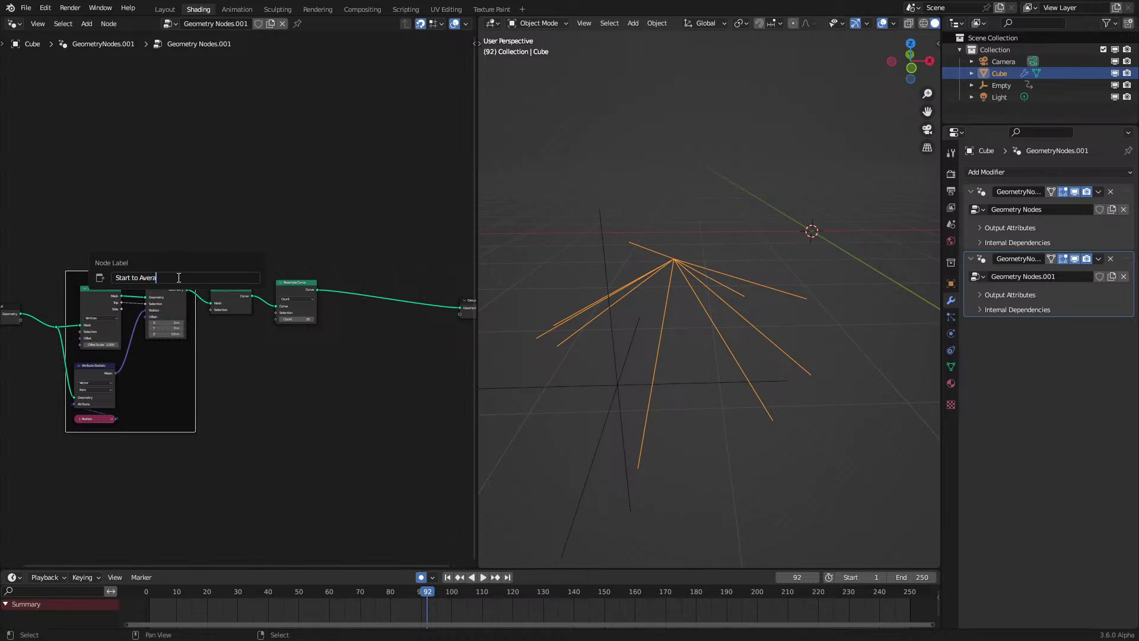
pyautogui.press('Return')
# Step: Insert a Set Position node between Resample Curve and Group Output, leaving space before it
pyautogui.scroll(3, 217, 287)
pyautogui.moveTo(294, 301); pyautogui.dragTo(275, 311)
pyautogui.moveTo(281, 311); pyautogui.dragTo(184, 313, button='middle')
pyautogui.hotkey('shift', 'a')
pyautogui.write('sset')
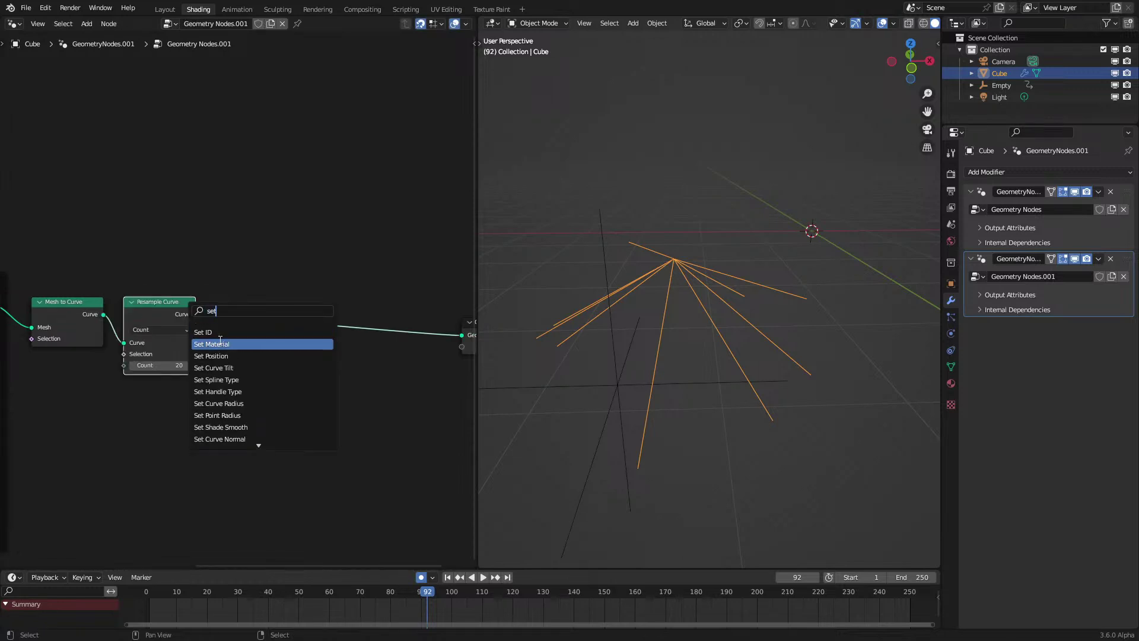
pyautogui.click(219, 356)
pyautogui.click(379, 352)
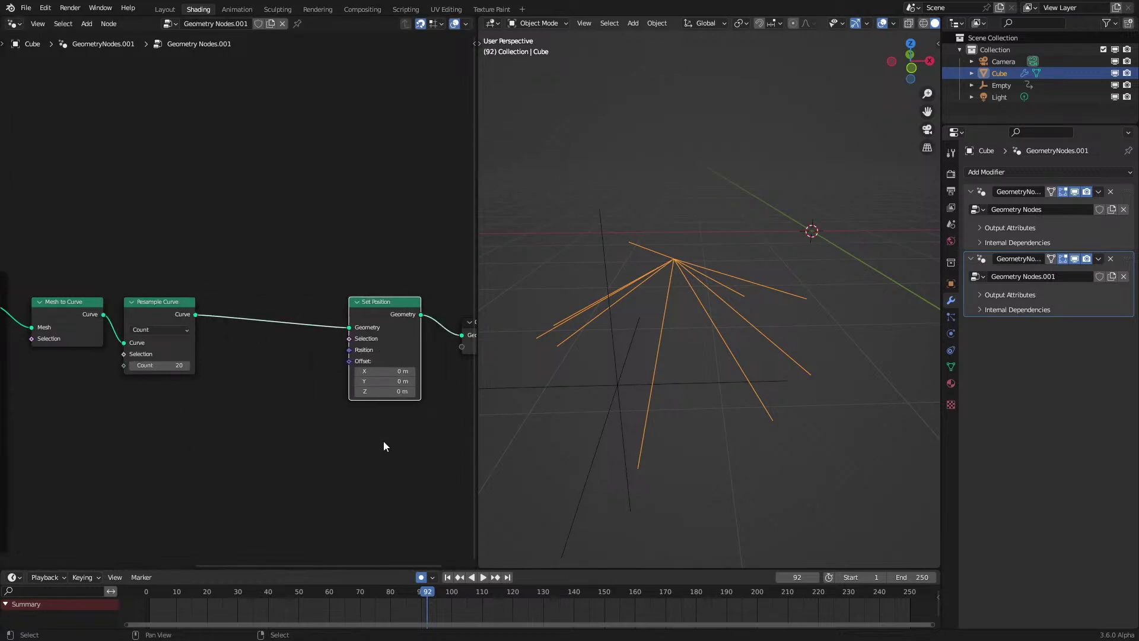
# Step: Add a Spline Parameter node below the Mesh to Curve and Resample Curve nodes
pyautogui.moveTo(219, 423); pyautogui.dragTo(276, 354, button='middle')
pyautogui.hotkey('shift', 'a')
pyautogui.write('spline par')
pyautogui.press('Return')
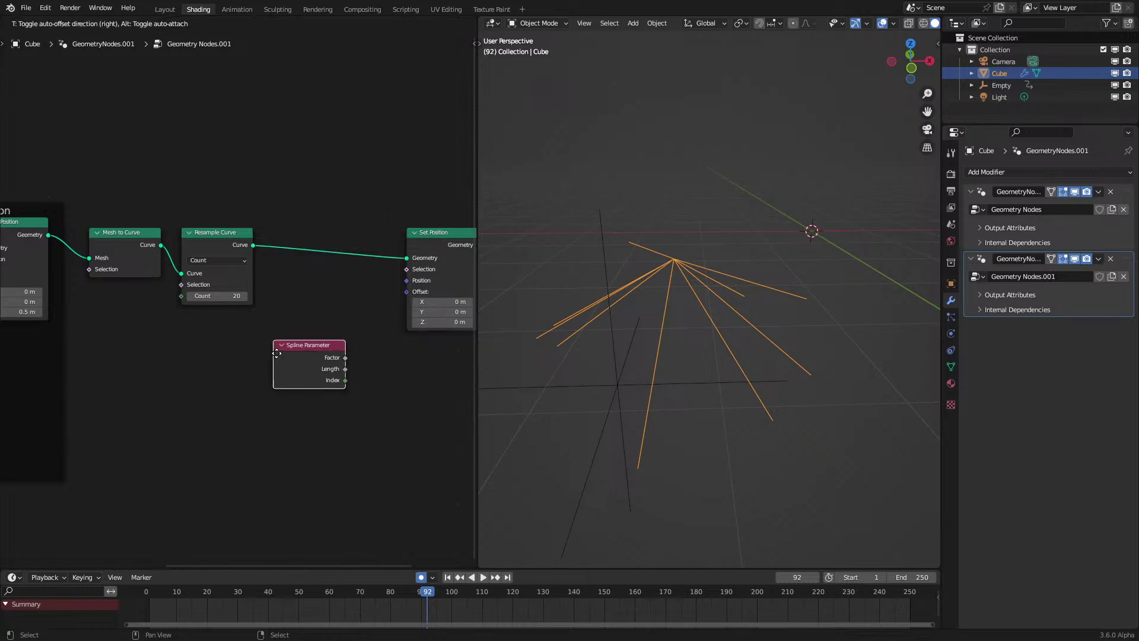
pyautogui.click(134, 373)
pyautogui.moveTo(629, 291); pyautogui.dragTo(659, 286, button='middle')
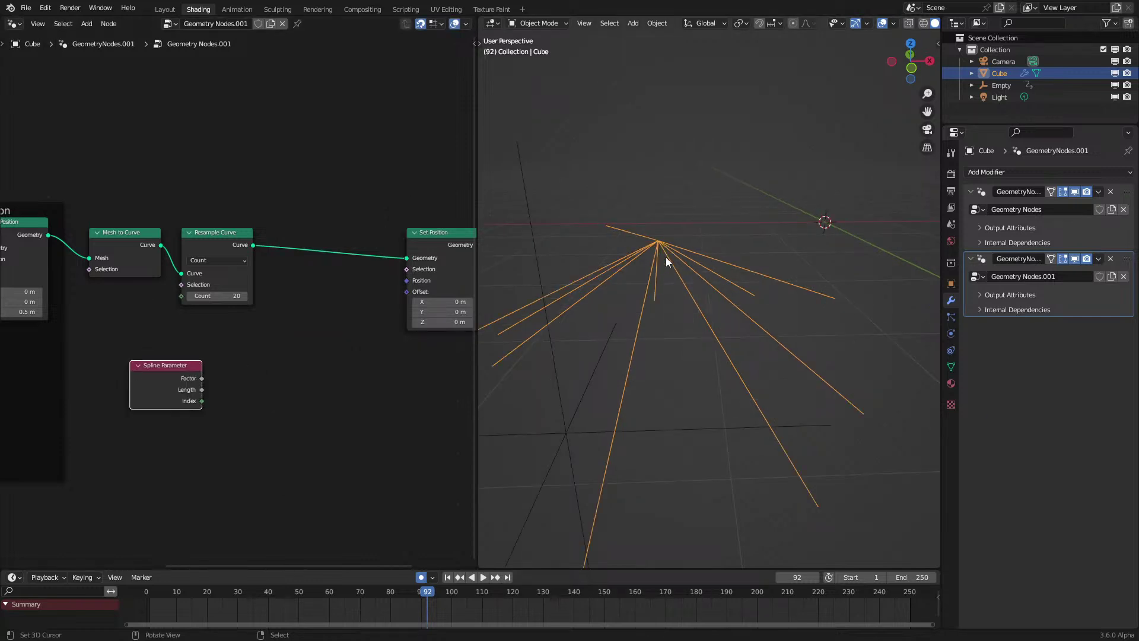
# Step: Feed the Spline Parameter factor into a new Float Curve node and shape its curve into an arch with both ends at zero
pyautogui.moveTo(201, 378); pyautogui.dragTo(234, 369)
pyautogui.write('float')
pyautogui.press('Return')
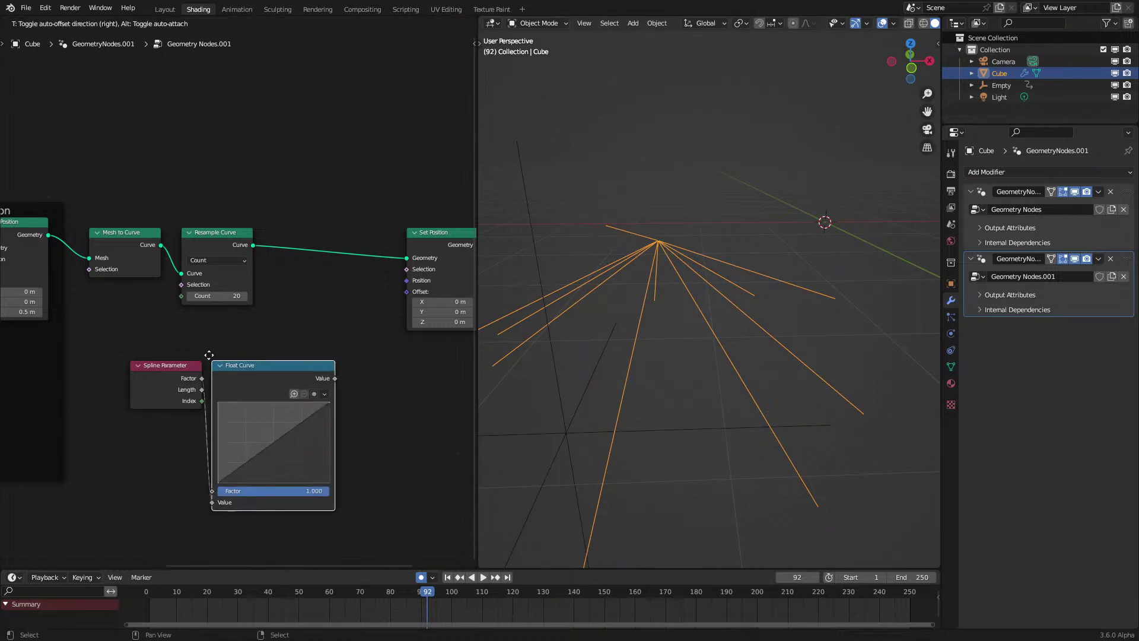
pyautogui.click(209, 355)
pyautogui.moveTo(280, 461); pyautogui.dragTo(330, 481)
# Step: Connect the Float Curve value to a new vector Multiply node placed beside it
pyautogui.moveTo(337, 454); pyautogui.dragTo(230, 456, button='middle')
pyautogui.moveTo(229, 380); pyautogui.dragTo(260, 383)
pyautogui.write('mul')
pyautogui.press('Down')
pyautogui.press('Down')
pyautogui.press('Return')
pyautogui.click(258, 382)
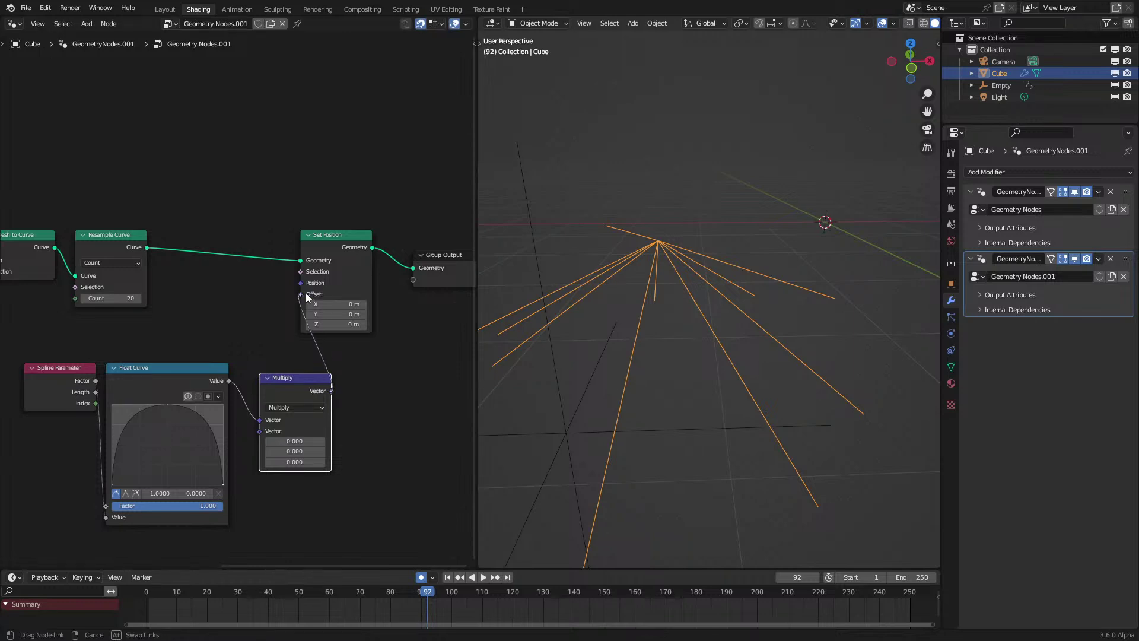
# Step: Connect the Multiply vector to the Set Position offset and set its Z multiplier to 0.290
pyautogui.moveTo(301, 294); pyautogui.dragTo(300, 294)
pyautogui.keyDown('shift'); pyautogui.moveTo(297, 460); pyautogui.dragTo(321, 460); pyautogui.keyUp('shift')
pyautogui.scroll(-3, 722, 360)
pyautogui.moveTo(722, 355); pyautogui.dragTo(631, 372, button='middle')
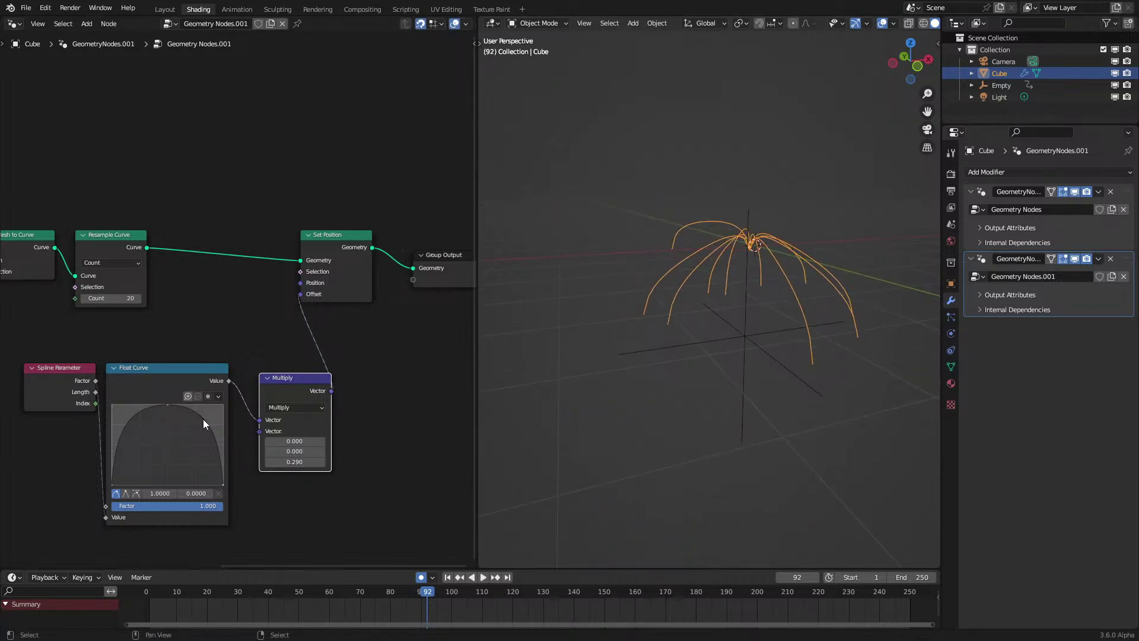
# Step: Reshape the Float Curve into a bell by pulling both flanks inward and down with added points
pyautogui.moveTo(131, 423); pyautogui.dragTo(129, 449)
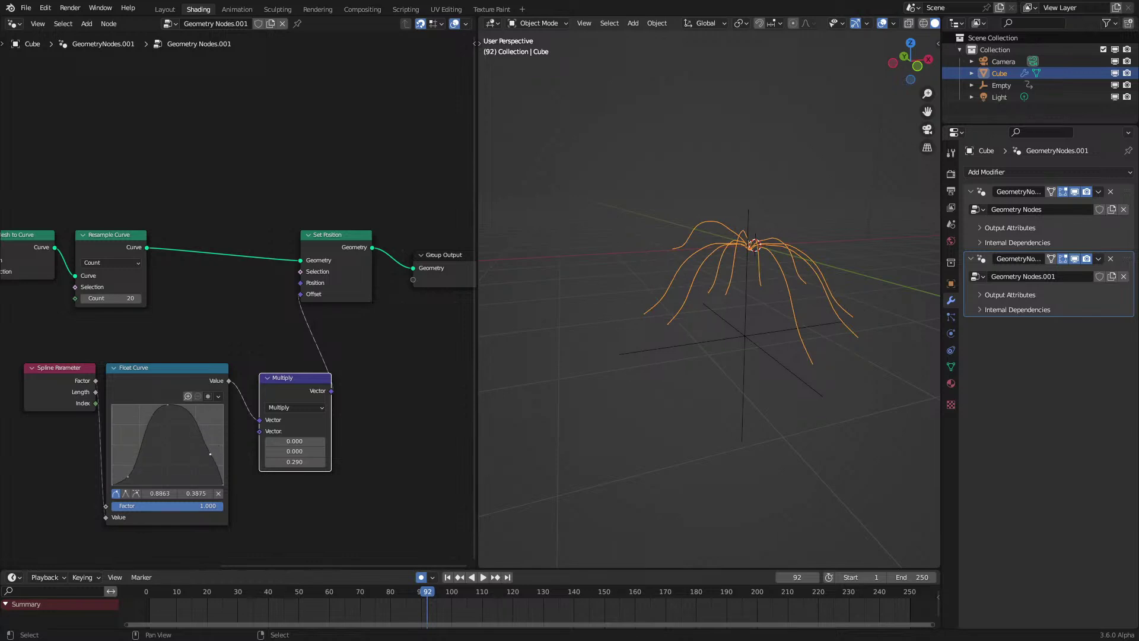
pyautogui.moveTo(651, 336); pyautogui.dragTo(635, 344, button='middle')
# Step: Play the animation from several viewing angles and examine how the curved legs step
pyautogui.press('space')
pyautogui.click(159, 595)
pyautogui.moveTo(671, 215); pyautogui.dragTo(658, 283, button='middle')
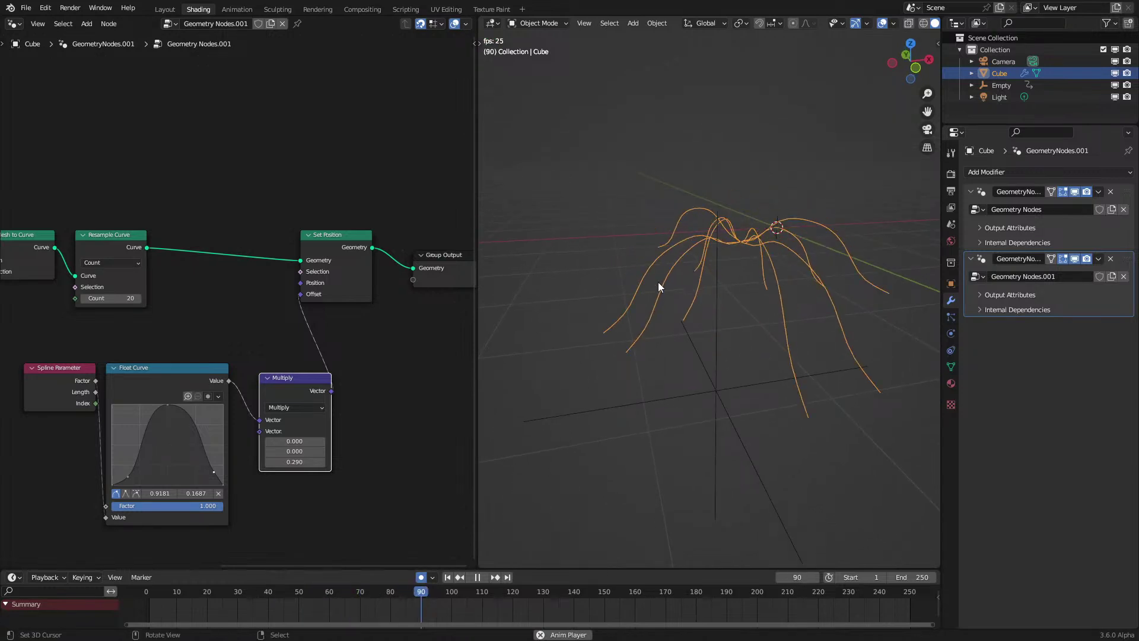
pyautogui.scroll(-1, 144, 351)
pyautogui.moveTo(143, 351); pyautogui.dragTo(246, 328, button='middle')
pyautogui.click(134, 614)
pyautogui.moveTo(145, 414); pyautogui.dragTo(165, 400, button='middle')
pyautogui.moveTo(538, 354); pyautogui.dragTo(677, 346, button='middle')
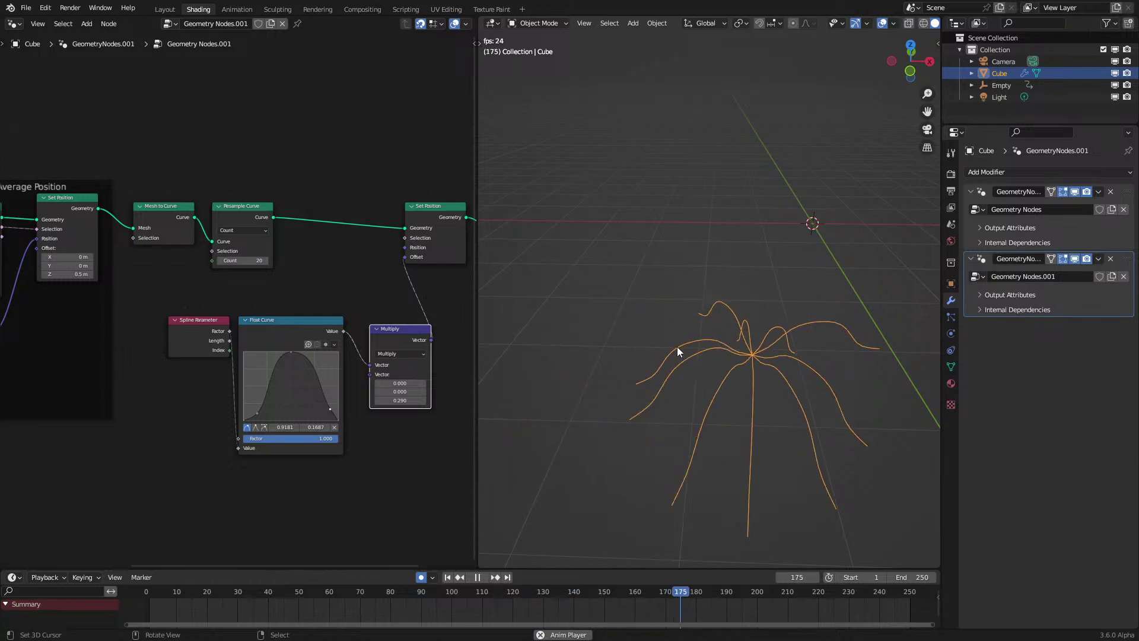
pyautogui.click(144, 608)
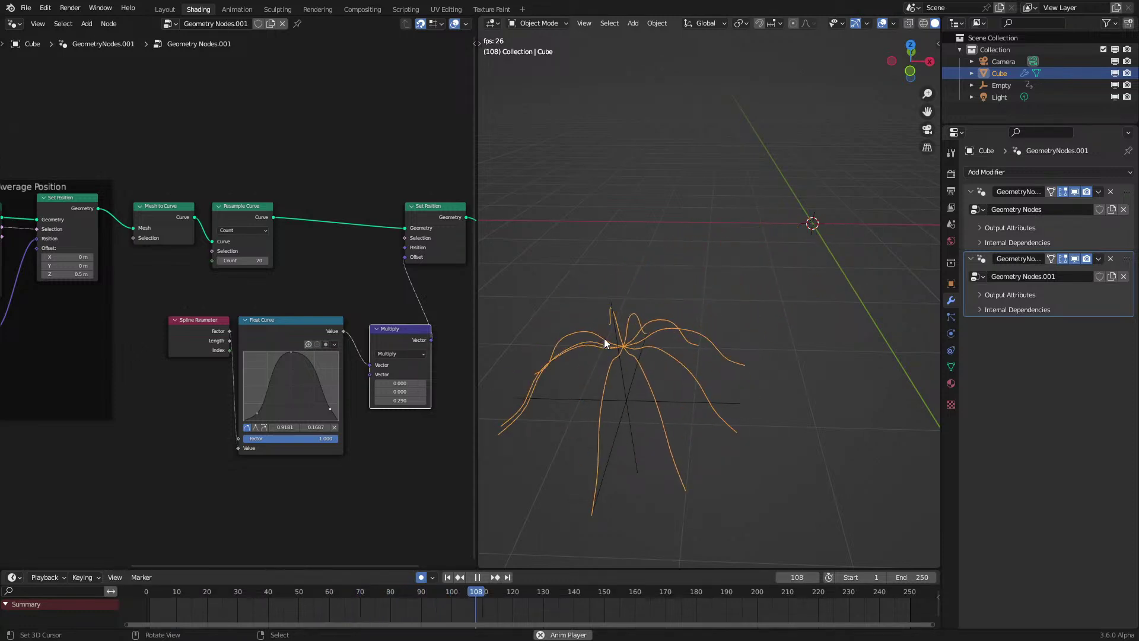
pyautogui.press('space')
# Step: Frame the Spline Parameter, Float Curve and Multiply nodes, and tuck the collapsed Spline Parameter node under Float Curve
pyautogui.moveTo(148, 298); pyautogui.dragTo(389, 532)
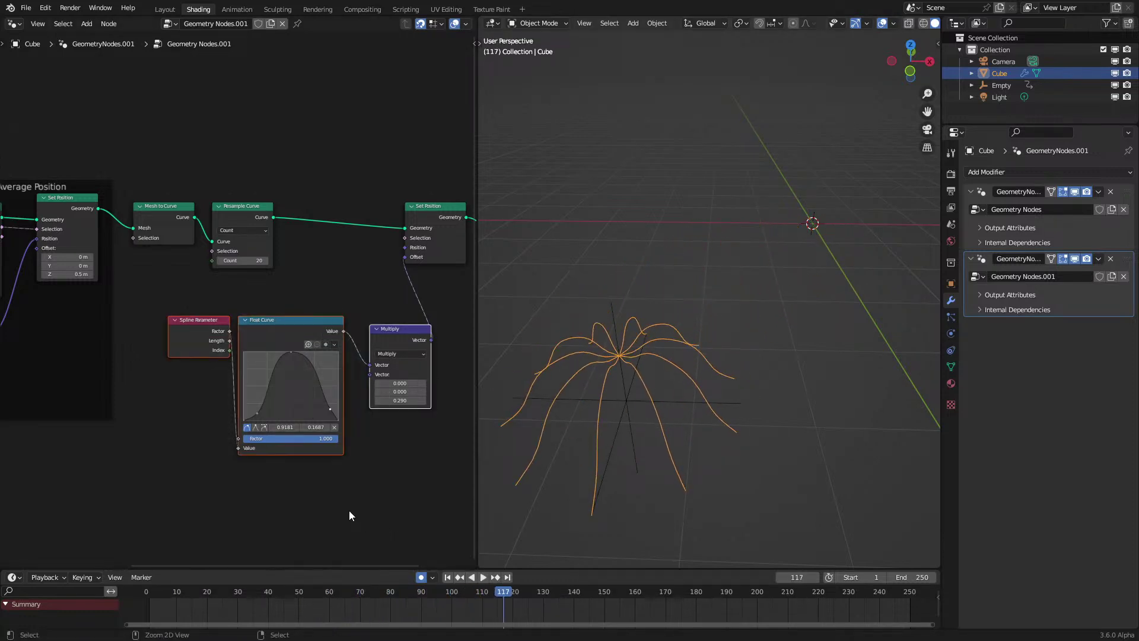
pyautogui.hotkey('ctrl', 'j')
pyautogui.scroll(1, 349, 510)
pyautogui.moveTo(436, 343); pyautogui.dragTo(427, 332)
pyautogui.click(159, 326)
pyautogui.moveTo(162, 327); pyautogui.dragTo(250, 515)
pyautogui.click(141, 593)
pyautogui.press('space')
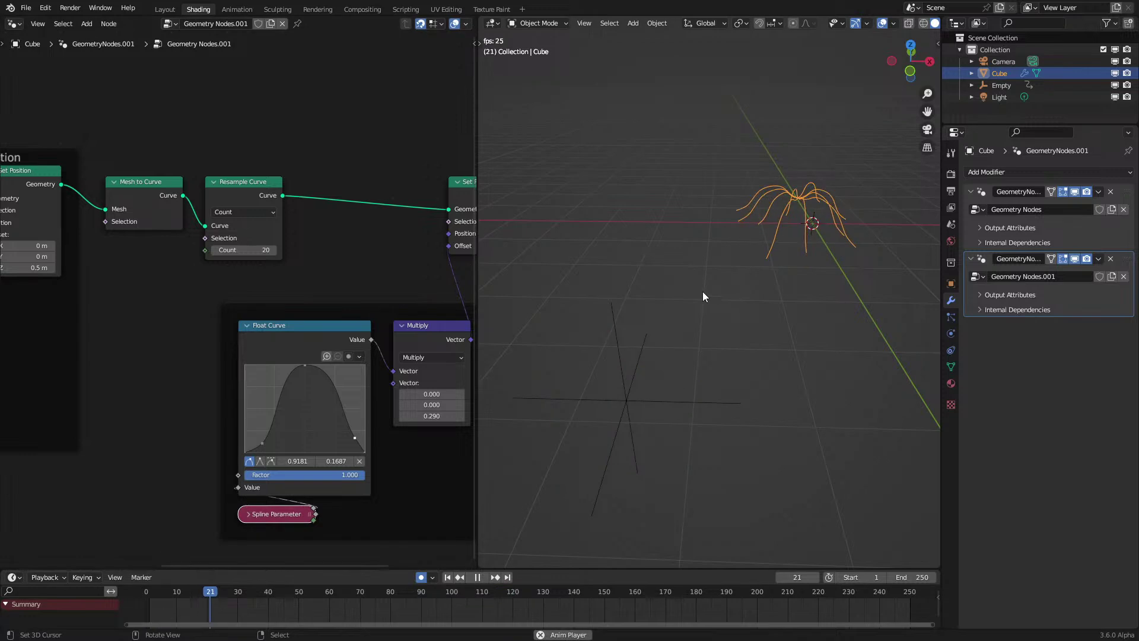
pyautogui.press('space')
# Step: Frame the Mesh to Curve and Resample Curve nodes together
pyautogui.scroll(-3, 285, 267)
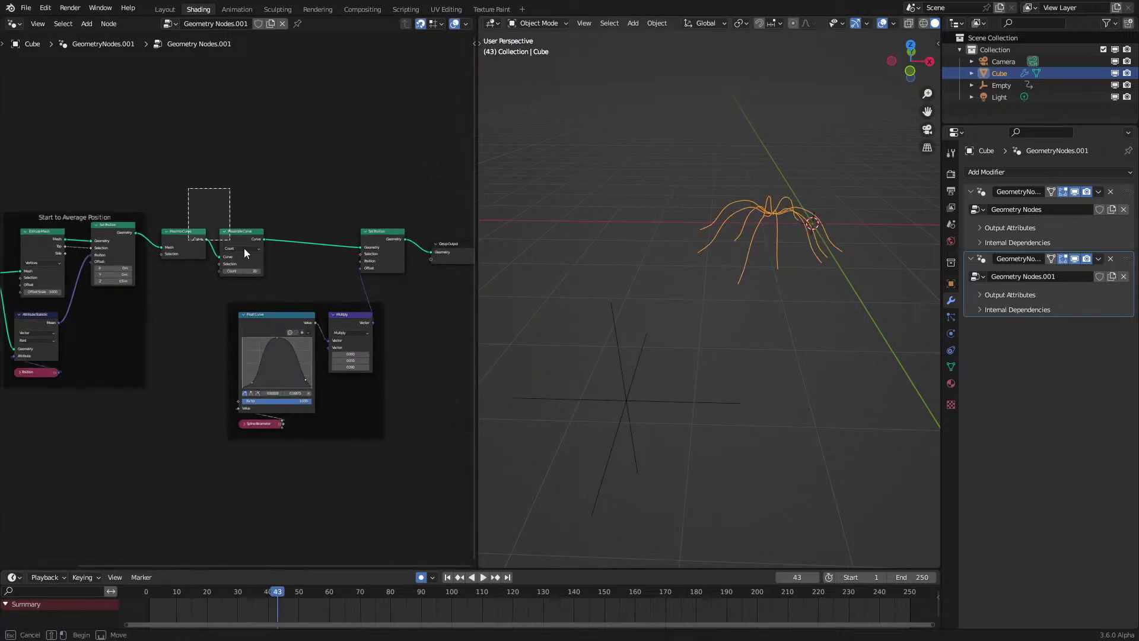
pyautogui.hotkey('ctrl', 'j')
pyautogui.scroll(2, 350, 292)
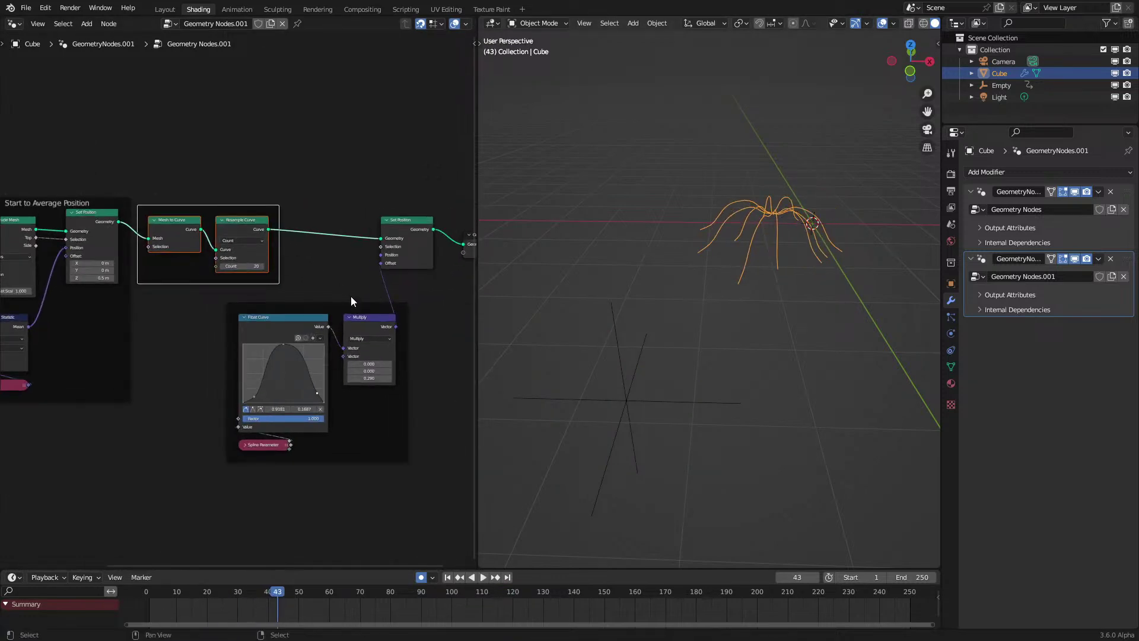
# Step: Move the Float Curve frame and Set Position closer to Resample Curve, and shift Group Output away to open space before it
pyautogui.moveTo(363, 316); pyautogui.dragTo(299, 312)
pyautogui.hotkey('ctrl', 'z')
pyautogui.hotkey('ctrl', 'z')
pyautogui.press('x')
pyautogui.press('x')
pyautogui.moveTo(410, 225); pyautogui.dragTo(344, 225)
pyautogui.scroll(-5, 364, 226)
pyautogui.moveTo(354, 227); pyautogui.dragTo(247, 286, button='middle')
pyautogui.click(319, 319)
pyautogui.press('g')
pyautogui.press('x')
pyautogui.click(437, 380)
# Step: Insert a Curve to Mesh node between Set Position and Group Output
pyautogui.scroll(6, 243, 267)
pyautogui.hotkey('shift', 'a')
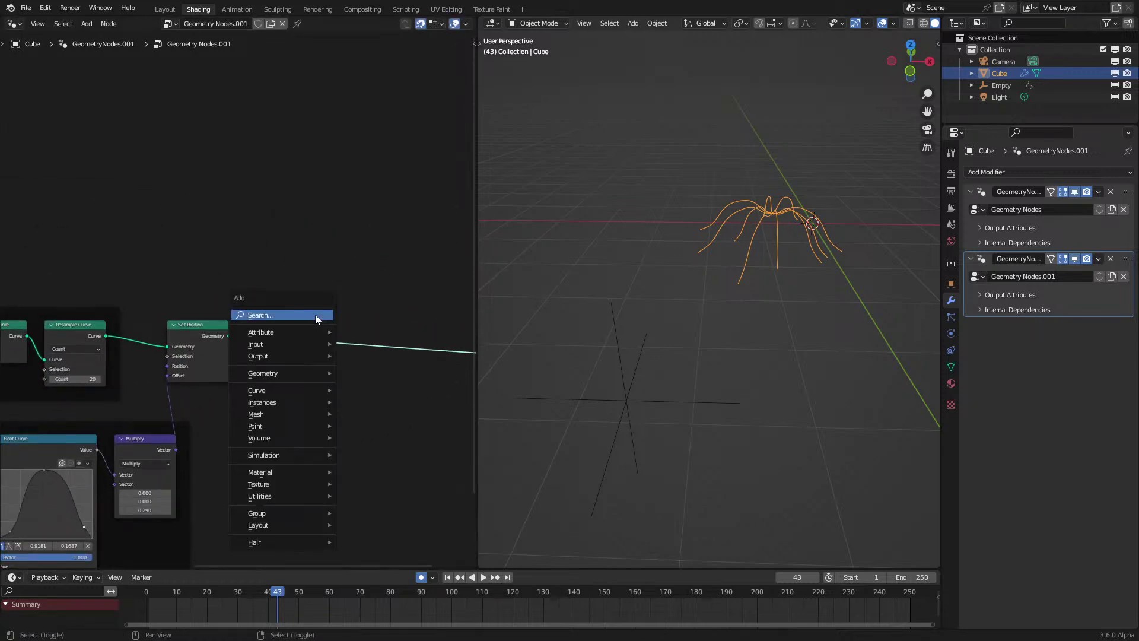
pyautogui.moveTo(250, 390)
pyautogui.moveTo(368, 430)
pyautogui.click(474, 431)
pyautogui.click(382, 337)
pyautogui.scroll(2, 362, 324)
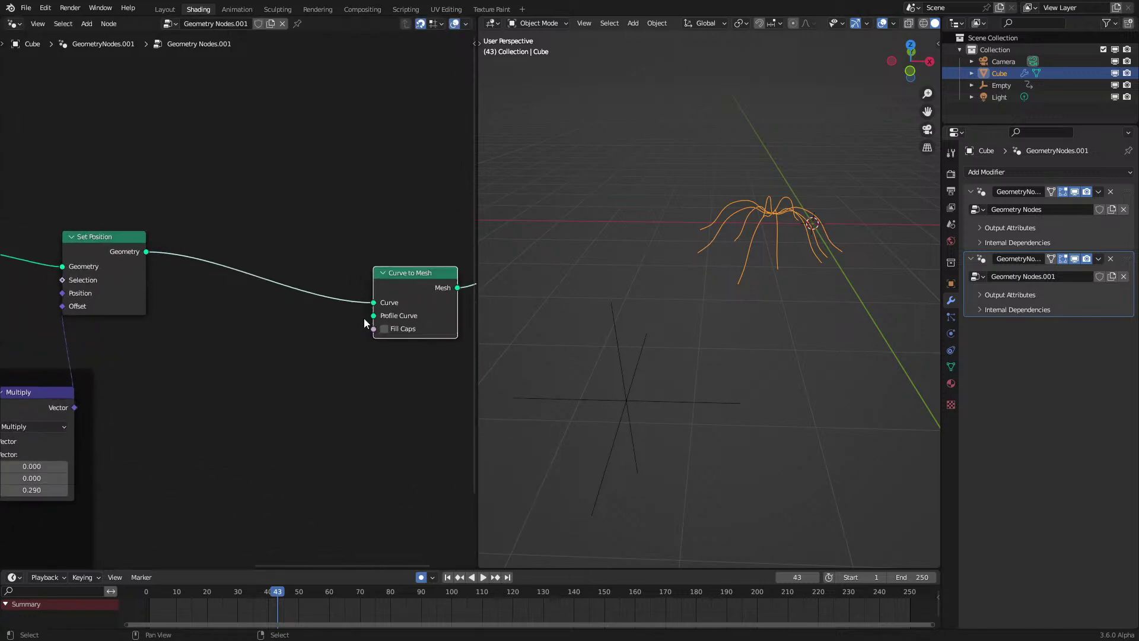
# Step: Add a Curve Circle node as the profile curve of Curve to Mesh
pyautogui.moveTo(365, 340); pyautogui.dragTo(283, 395)
pyautogui.write('circle')
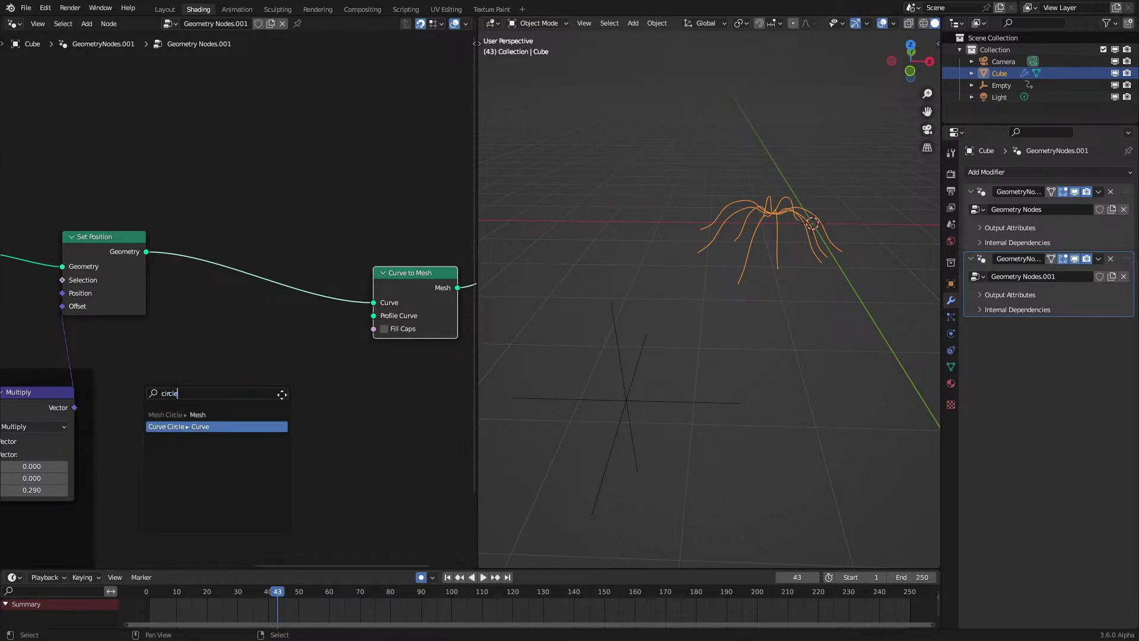
pyautogui.press('Return')
pyautogui.click(295, 371)
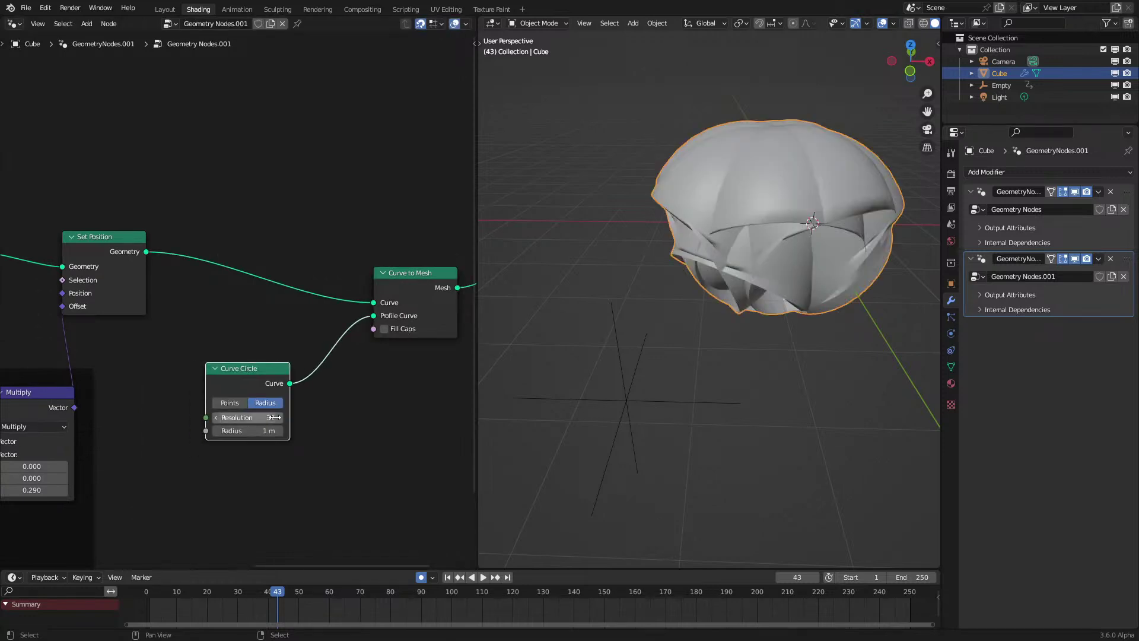
# Step: Set the Curve Circle radius to 0.09 m, enable Fill Caps on Curve to Mesh, and play the animation to check the legs
pyautogui.moveTo(266, 427); pyautogui.dragTo(249, 428)
pyautogui.click(400, 332)
pyautogui.keyDown('shift'); pyautogui.moveTo(706, 380); pyautogui.dragTo(639, 465, button='middle'); pyautogui.keyUp('shift')
pyautogui.scroll(1, 608, 417)
pyautogui.scroll(2, 639, 465)
pyautogui.press('space')
pyautogui.scroll(-2, 649, 378)
pyautogui.press('space')
pyautogui.moveTo(653, 395); pyautogui.dragTo(650, 380, button='middle')
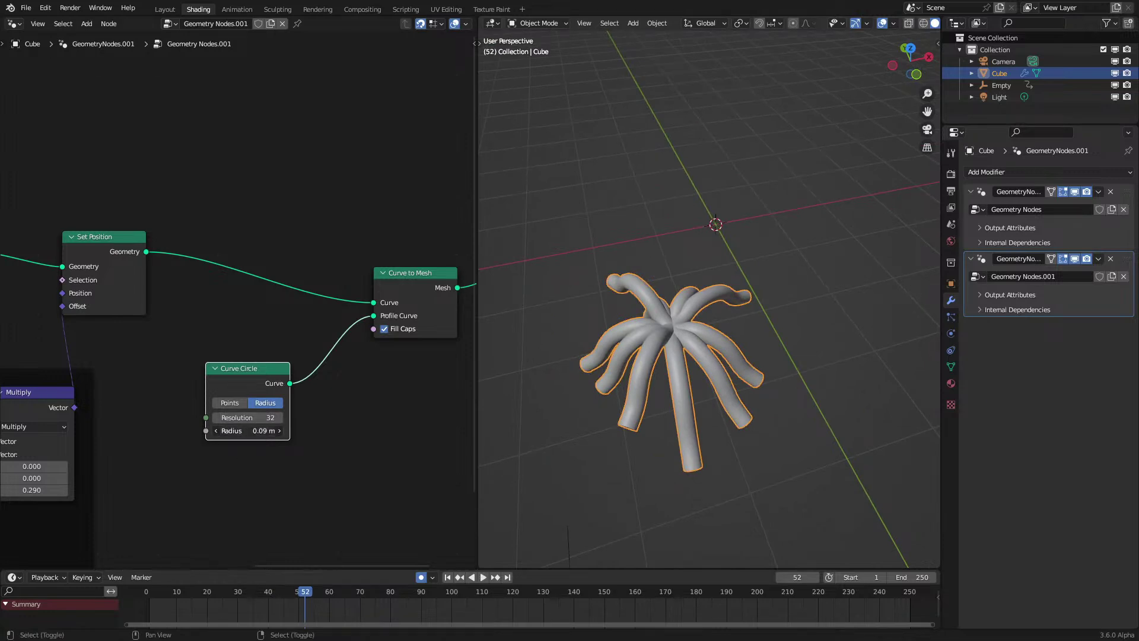
# Step: Set the Curve Circle radius to 0.03 m and lower its resolution to a single-digit count
pyautogui.moveTo(250, 431); pyautogui.dragTo(245, 431)
pyautogui.moveTo(719, 364); pyautogui.dragTo(729, 328, button='middle')
pyautogui.press('space')
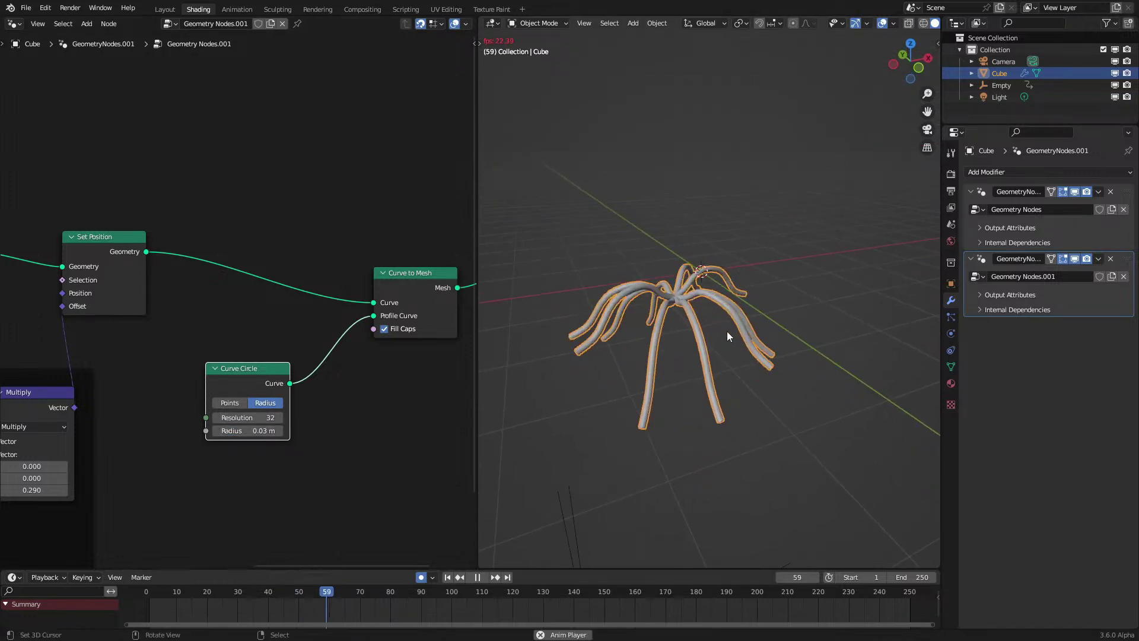
pyautogui.press('space')
pyautogui.moveTo(248, 418); pyautogui.dragTo(220, 418)
pyautogui.click(280, 417)
pyautogui.click(280, 418)
# Step: Move Curve to Mesh and Group Output farther from Set Position and place Curve Circle directly beneath Curve to Mesh
pyautogui.scroll(-8, 271, 345)
pyautogui.moveTo(247, 265); pyautogui.dragTo(412, 401)
pyautogui.press('g')
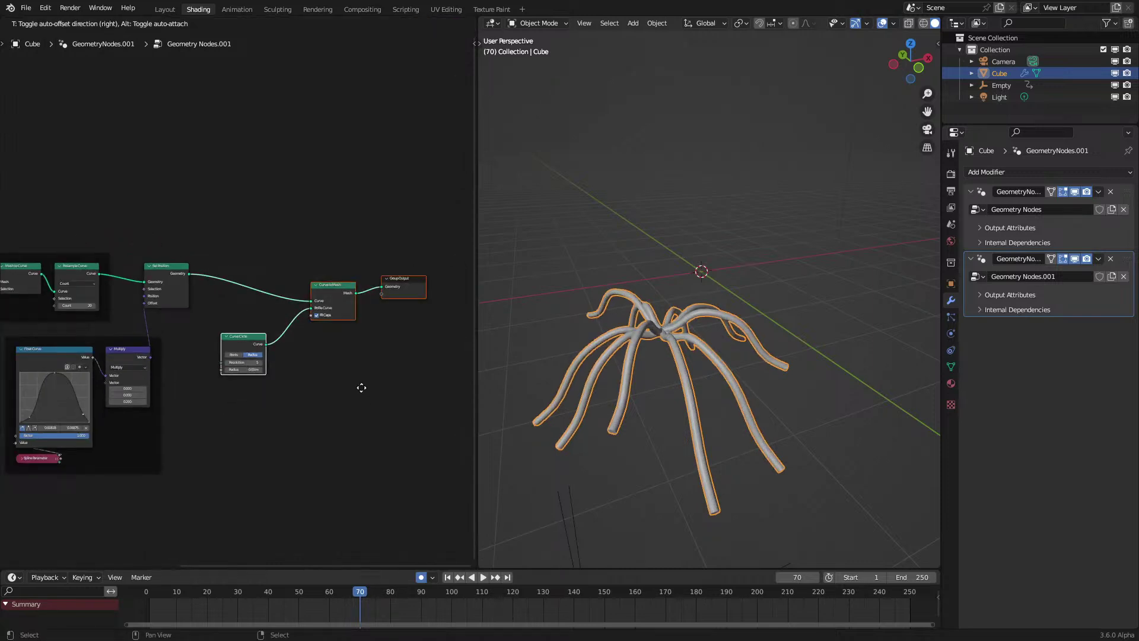
pyautogui.click(439, 394)
pyautogui.press('g')
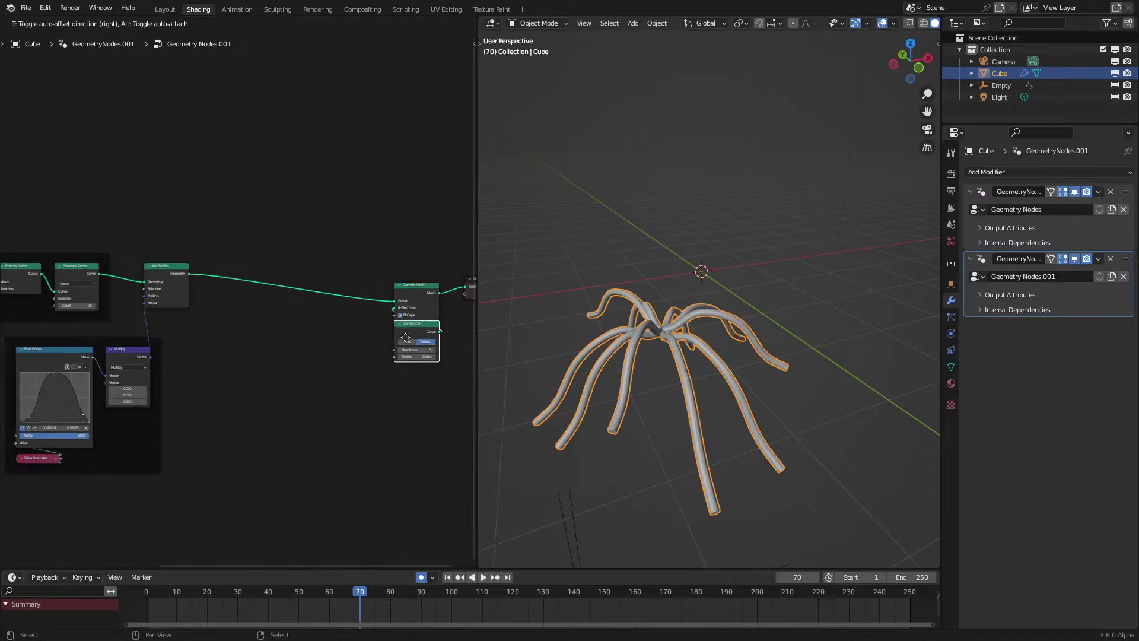
pyautogui.click(410, 338)
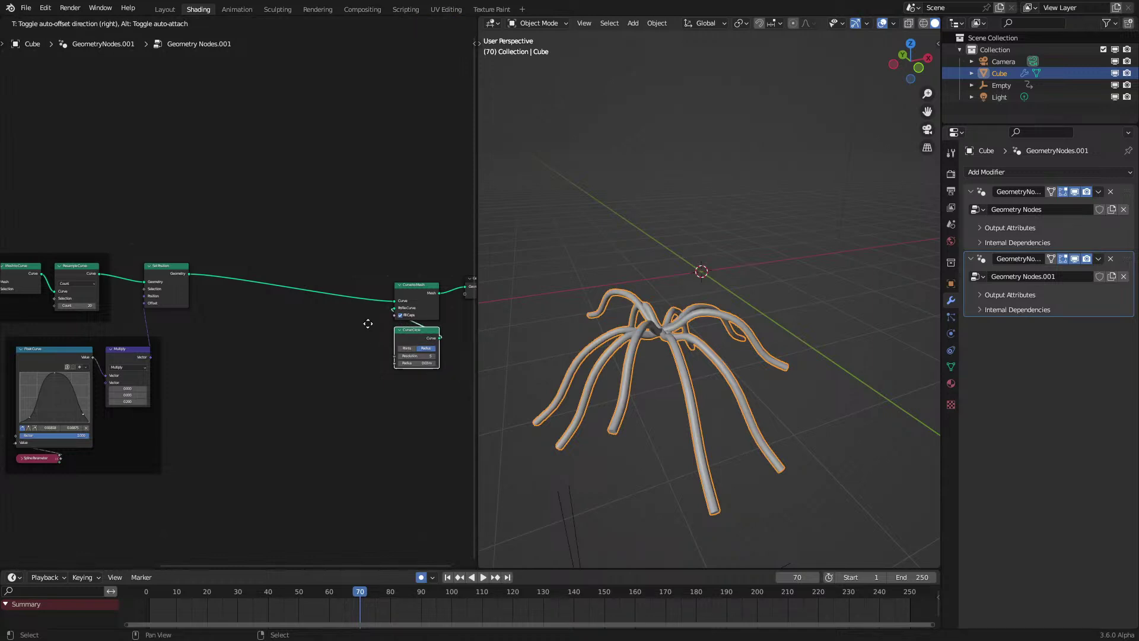
# Step: Insert a Set Curve Radius node between Set Position and Curve to Mesh
pyautogui.scroll(1, 285, 279)
pyautogui.hotkey('shift', 'a')
pyautogui.click(251, 204)
pyautogui.write('set r')
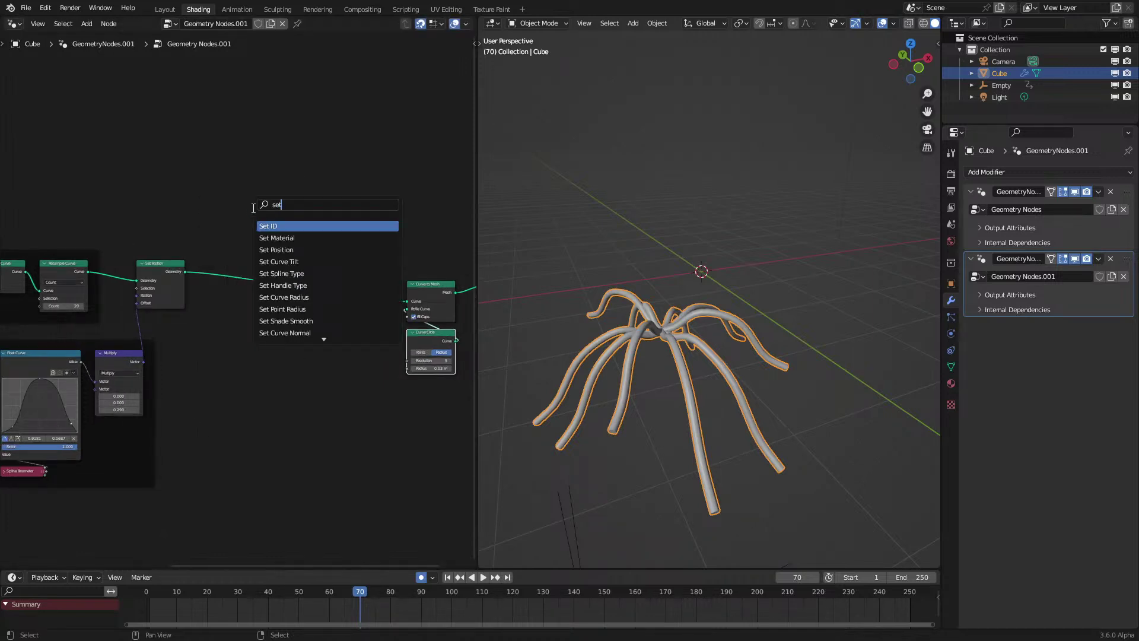
pyautogui.click(296, 226)
pyautogui.click(256, 263)
# Step: Duplicate the framed Float Curve and Spline Parameter below Set Curve Radius and connect the copy's value to its Radius
pyautogui.moveTo(26, 477); pyautogui.dragTo(115, 435, button='middle')
pyautogui.moveTo(119, 372); pyautogui.dragTo(119, 372)
pyautogui.hotkey('shift', 'd')
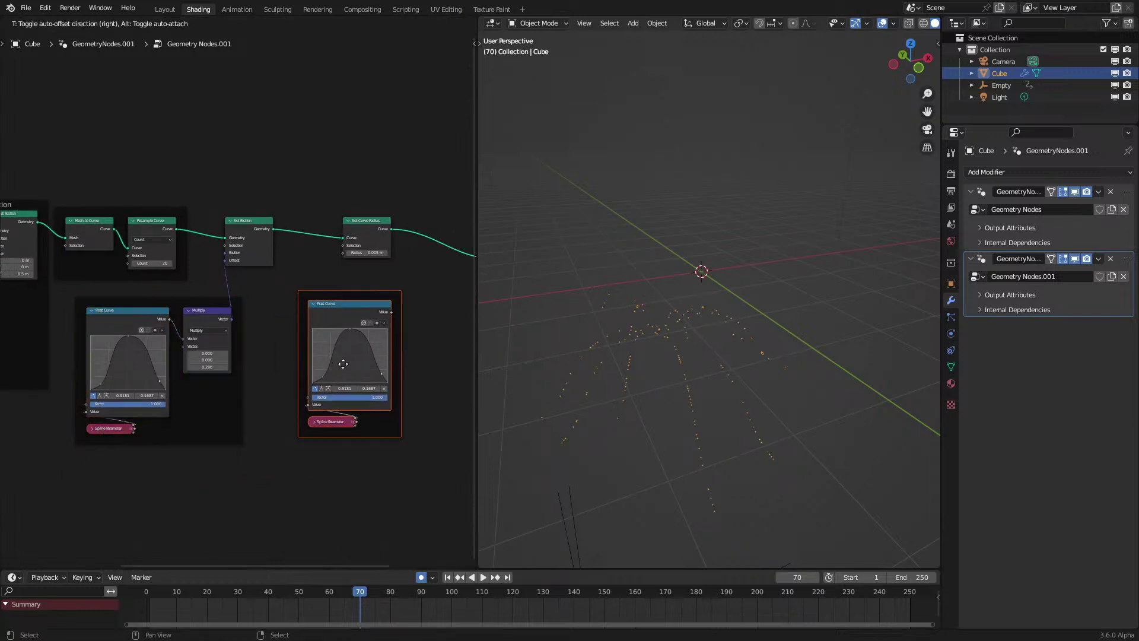
pyautogui.click(339, 379)
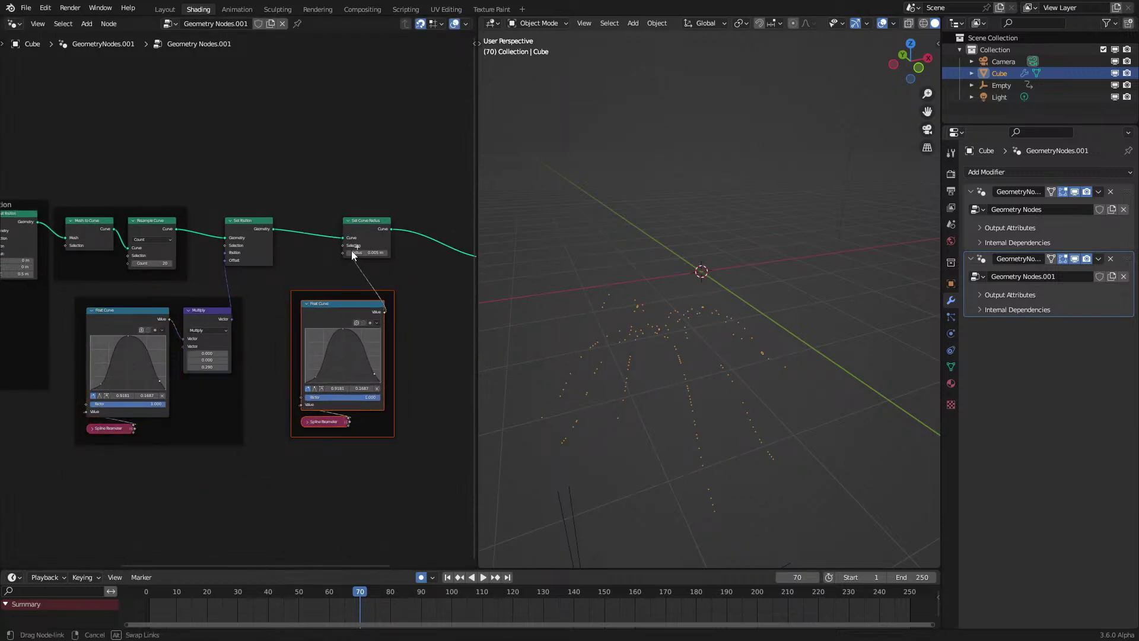
pyautogui.moveTo(354, 255); pyautogui.dragTo(354, 254)
pyautogui.moveTo(700, 385); pyautogui.dragTo(713, 388, button='middle')
pyautogui.moveTo(335, 361); pyautogui.dragTo(172, 375, button='middle')
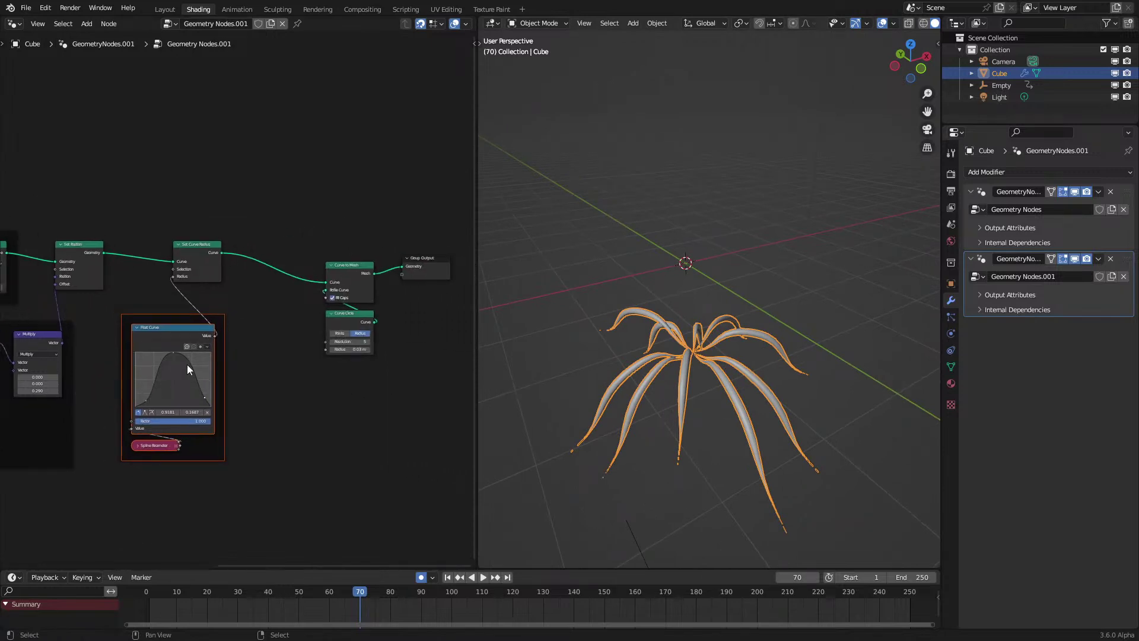
# Step: Increase the Curve Circle radius to thicken the legs
pyautogui.scroll(3, 332, 365)
pyautogui.moveTo(380, 363)
pyautogui.keyDown('shift'); pyautogui.mouseDown()
pyautogui.moveTo(409, 363)
pyautogui.moveTo(393, 362)
pyautogui.mouseUp(); pyautogui.keyUp('shift')
pyautogui.moveTo(180, 409); pyautogui.dragTo(209, 387, button='middle')
# Step: Reshape the radius Float Curve with a fuller outer slope, a slightly lower peak and its first inner point at about 0.114, 0.175
pyautogui.scroll(5, 238, 407)
pyautogui.moveTo(238, 408); pyautogui.dragTo(239, 457, button='middle')
pyautogui.click(225, 478)
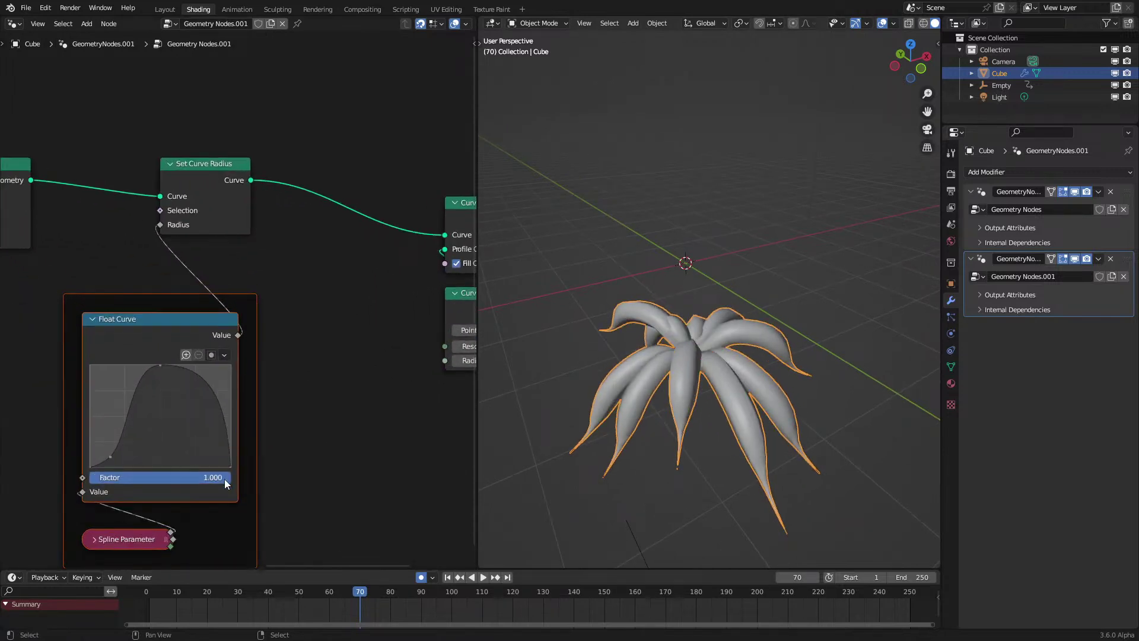
pyautogui.moveTo(111, 457); pyautogui.dragTo(105, 450)
pyautogui.moveTo(522, 391); pyautogui.dragTo(559, 376, button='middle')
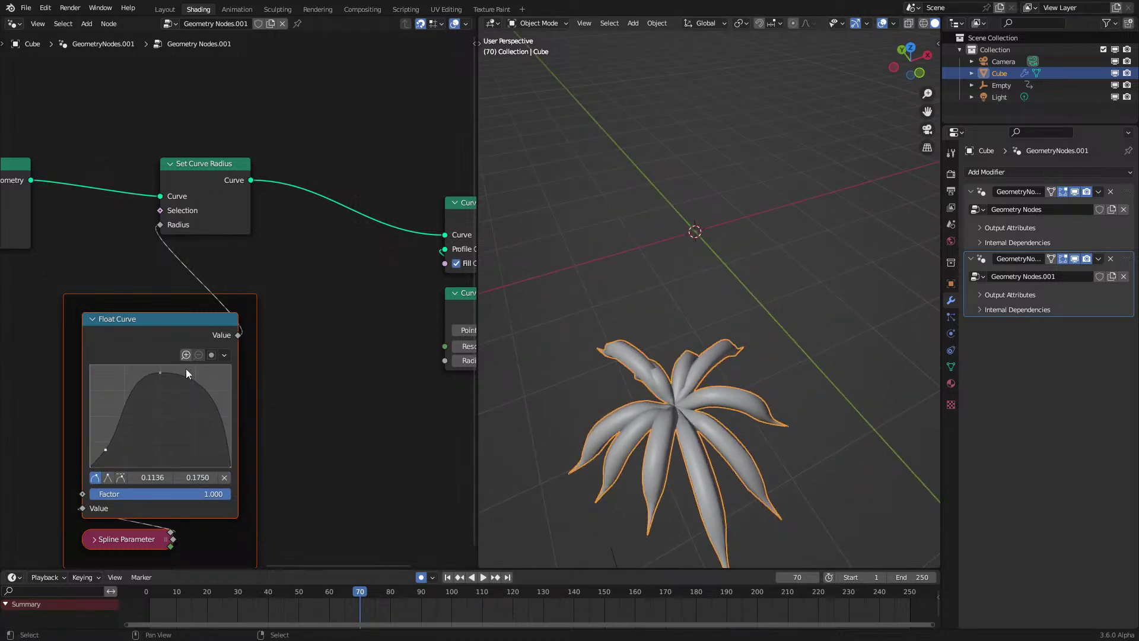
pyautogui.scroll(-1, 290, 382)
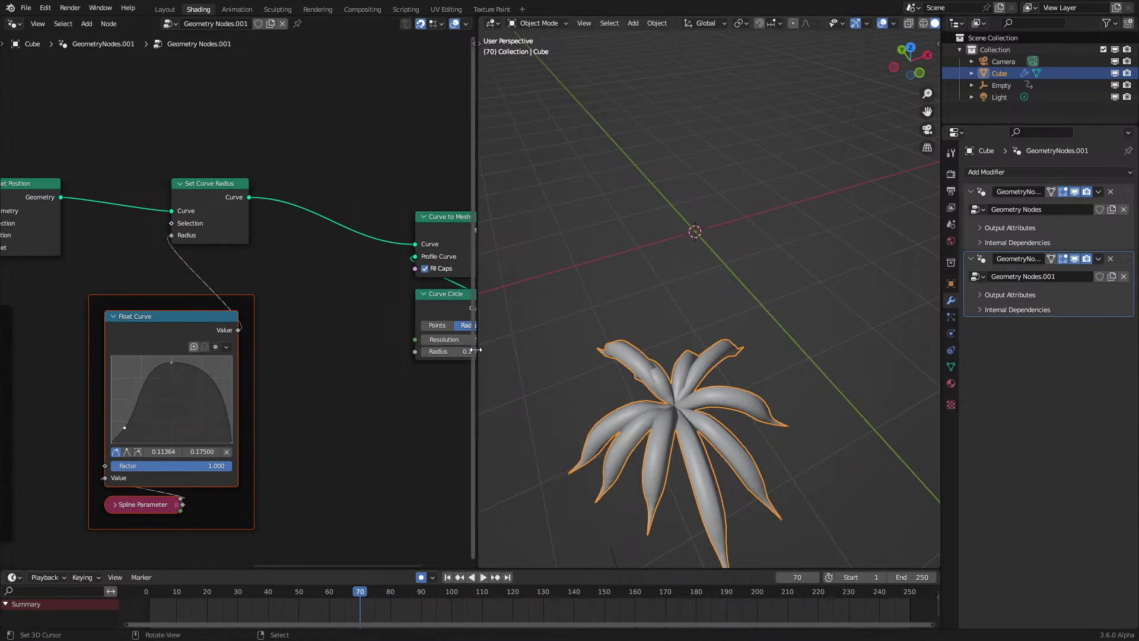
# Step: Set the Curve Circle radius to 0.1 m and play the animation to check the curve thickness
pyautogui.moveTo(446, 351); pyautogui.dragTo(439, 351)
pyautogui.moveTo(811, 343); pyautogui.dragTo(814, 324, button='middle')
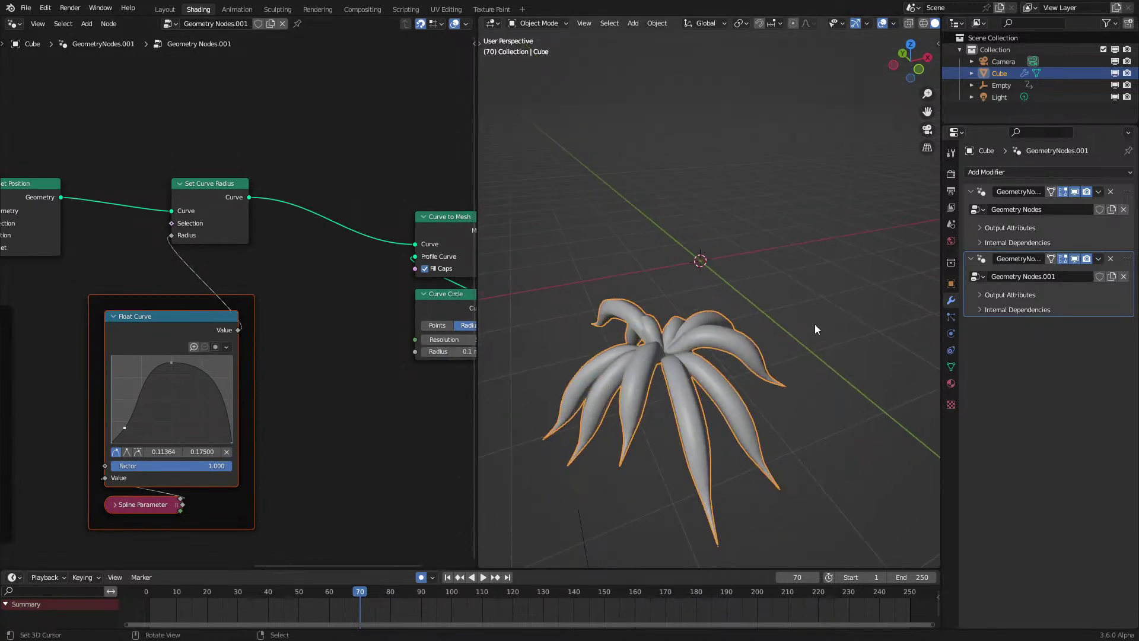
pyautogui.scroll(-4, 814, 324)
pyautogui.click(814, 324)
pyautogui.press('space')
pyautogui.press('space')
# Step: Lower the peak of the Float Curve driving the curve radius to about 0.656 and replay the animation from the start
pyautogui.moveTo(172, 362); pyautogui.dragTo(173, 387)
pyautogui.press('space')
pyautogui.click(144, 611)
pyautogui.press('space')
# Step: Move the Curve to Mesh and Curve Circle nodes close beside the Set Curve Radius node
pyautogui.moveTo(372, 308); pyautogui.dragTo(346, 366, button='middle')
pyautogui.moveTo(311, 279); pyautogui.dragTo(419, 401)
pyautogui.press('g')
pyautogui.click(300, 361)
# Step: Insert a Set Material node after Curve to Mesh and assign the material named Material to it
pyautogui.hotkey('shift', 'a')
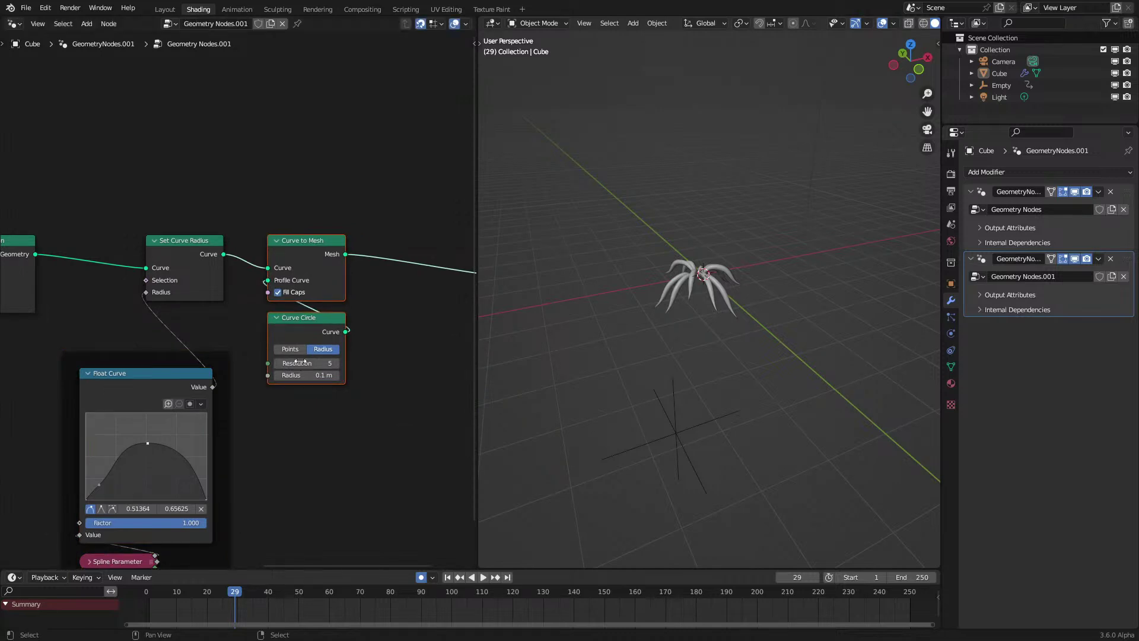
pyautogui.write('se')
pyautogui.click(393, 279)
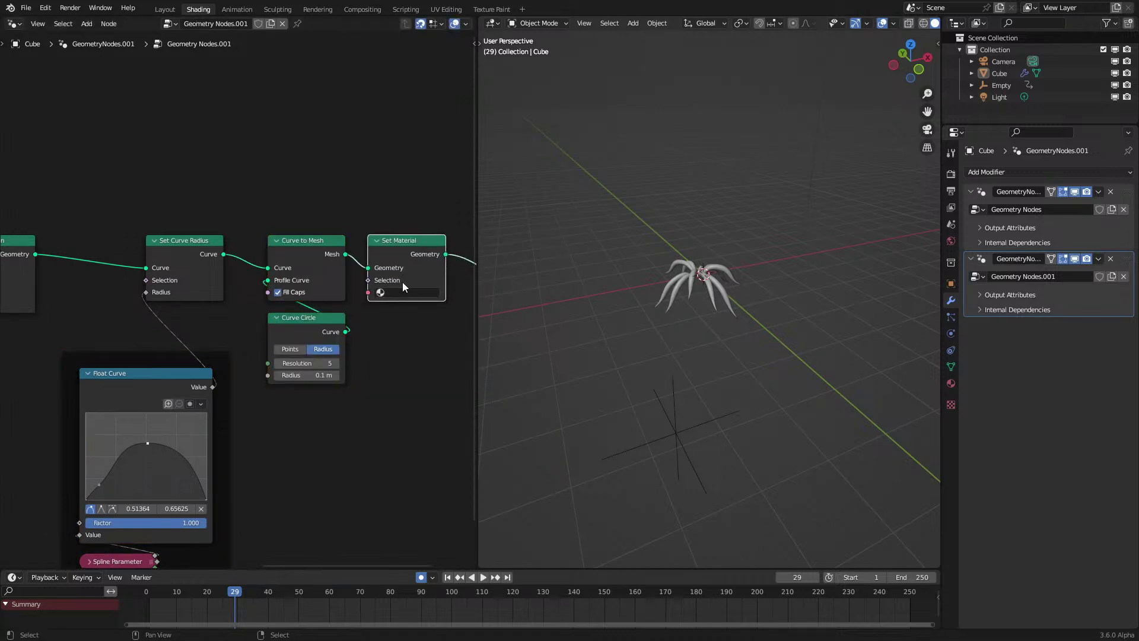
pyautogui.click(422, 284)
pyautogui.click(952, 384)
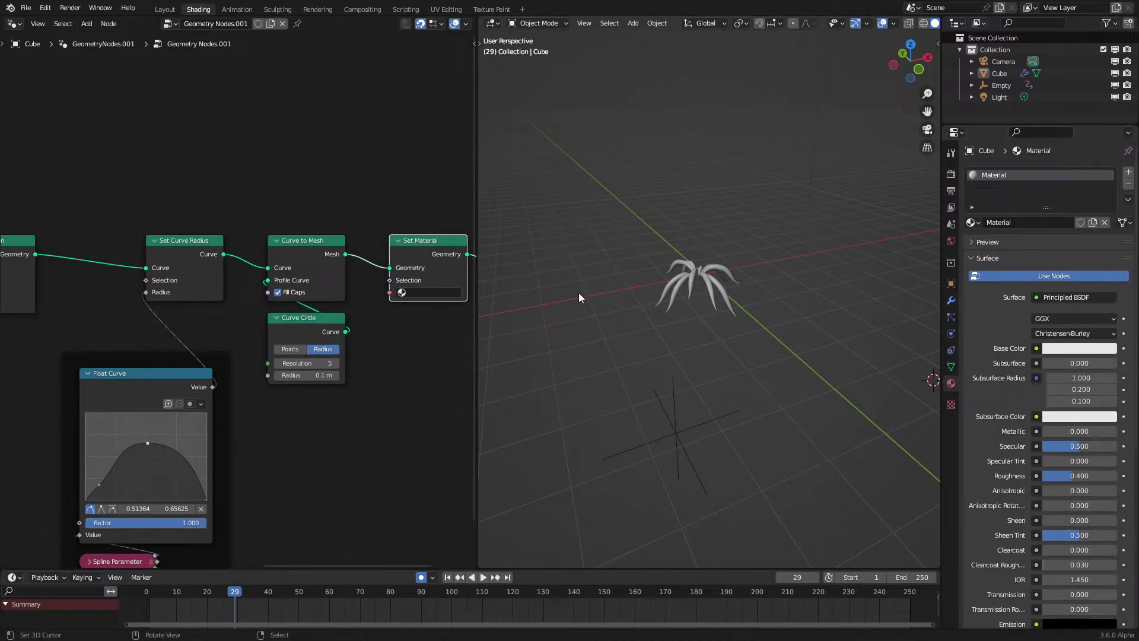
pyautogui.click(404, 293)
pyautogui.click(427, 314)
# Step: Group the Curve to Mesh, Curve Circle and Set Material nodes in a frame
pyautogui.scroll(5, 750, 335)
pyautogui.click(260, 226)
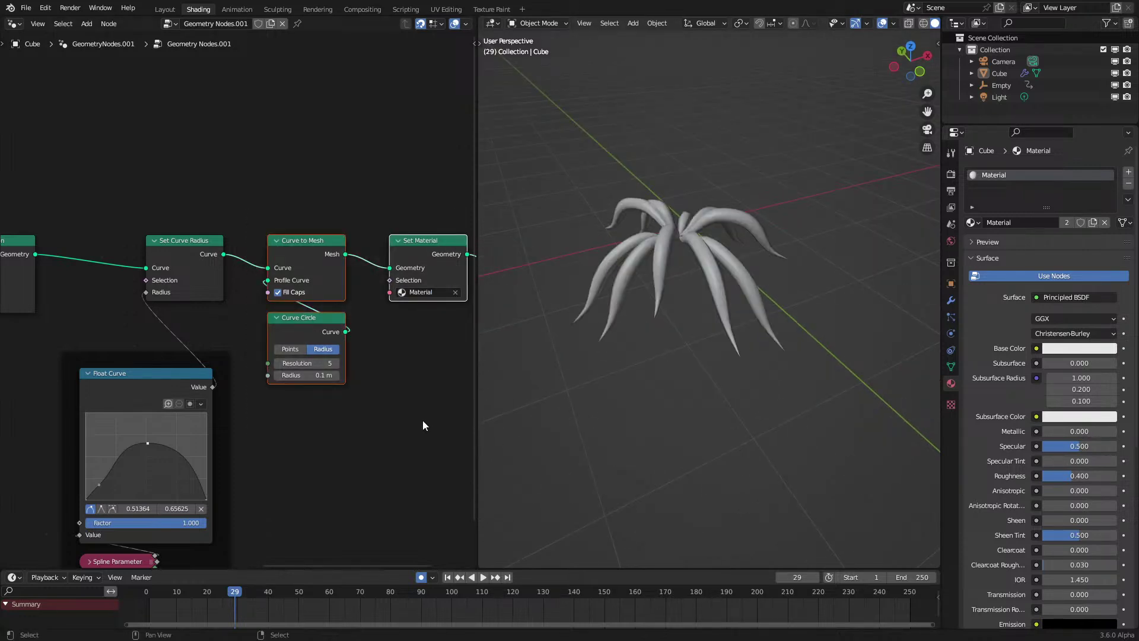
pyautogui.hotkey('ctrl', 'j')
pyautogui.scroll(1, 422, 420)
pyautogui.moveTo(442, 229); pyautogui.dragTo(429, 228)
# Step: Arrange the Set Curve Radius node above its Float Curve so both sit inside the same frame
pyautogui.scroll(-4, 237, 301)
pyautogui.moveTo(190, 350); pyautogui.dragTo(189, 302)
pyautogui.click(194, 285)
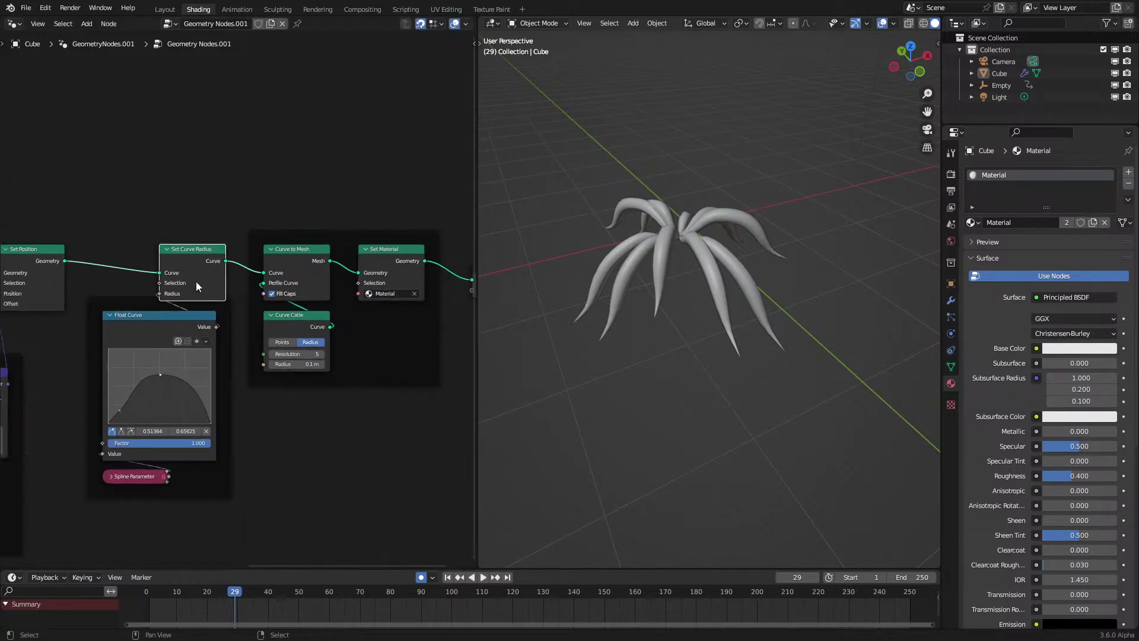
pyautogui.press('g')
pyautogui.click(204, 327)
pyautogui.press('g')
pyautogui.click(211, 307)
# Step: Reposition the frame holding the Float Curve and Multiply nodes beneath the Set Position node
pyautogui.moveTo(105, 331); pyautogui.dragTo(315, 315, button='middle')
pyautogui.scroll(-1, 316, 316)
pyautogui.scroll(-1, 316, 320)
pyautogui.moveTo(209, 325); pyautogui.dragTo(226, 323)
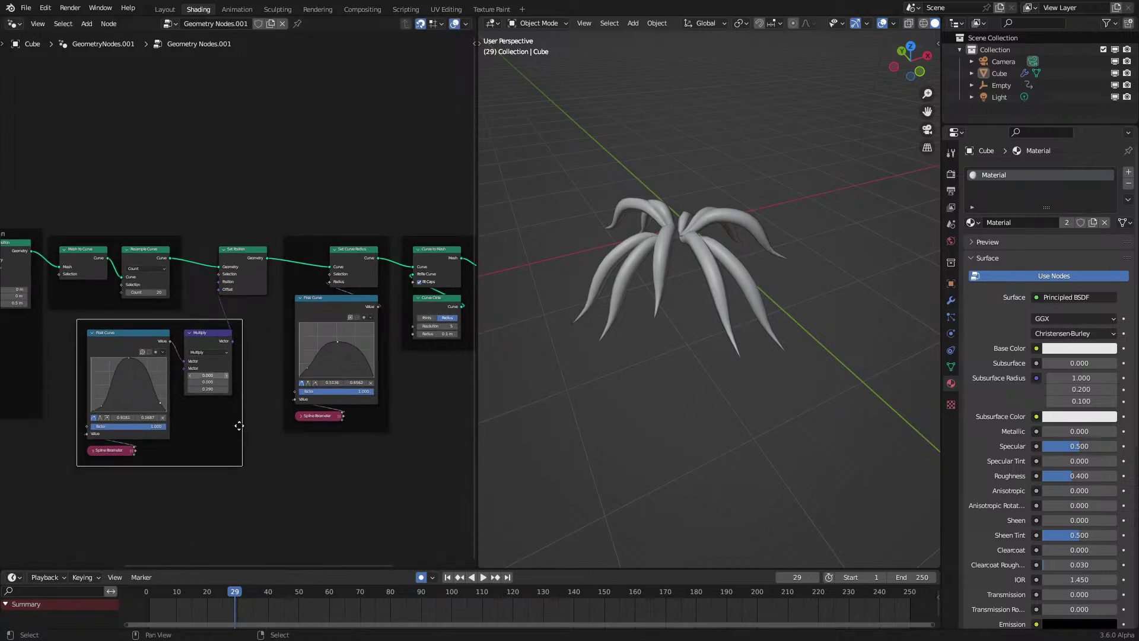
# Step: Label the frame around the Mesh to Curve and Resample Curve nodes "Mesh to Curve"
pyautogui.moveTo(218, 386); pyautogui.dragTo(423, 417, button='middle')
pyautogui.click(314, 270)
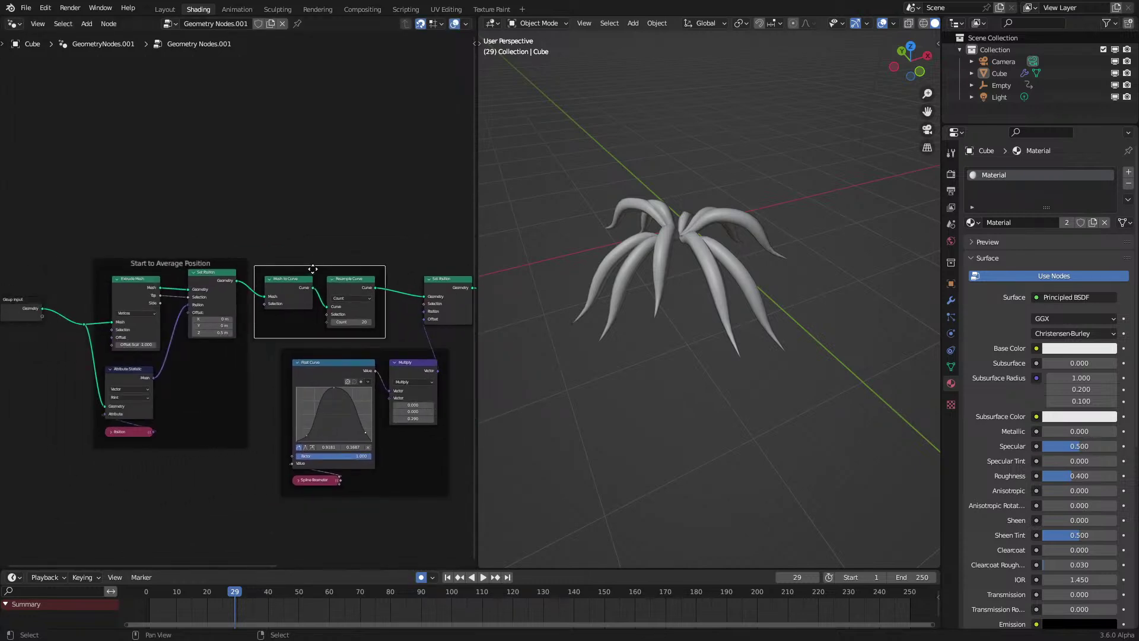
pyautogui.press('F2')
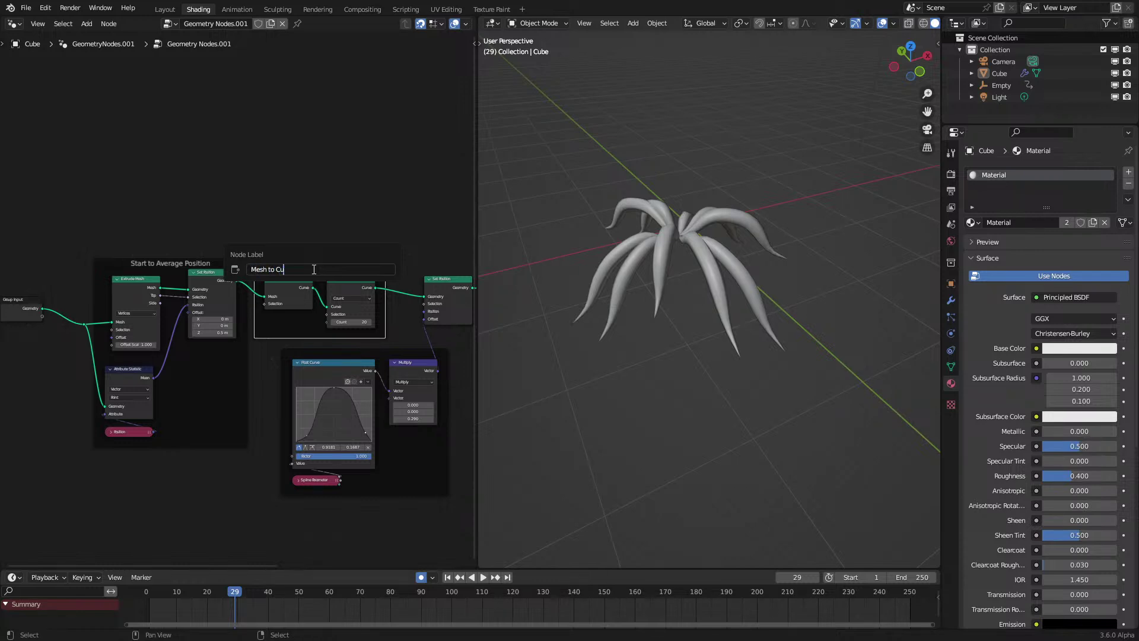
pyautogui.press('Return')
# Step: Put the Set Position node in its own frame and label that frame "Middle Height"
pyautogui.moveTo(404, 364); pyautogui.dragTo(178, 371, button='middle')
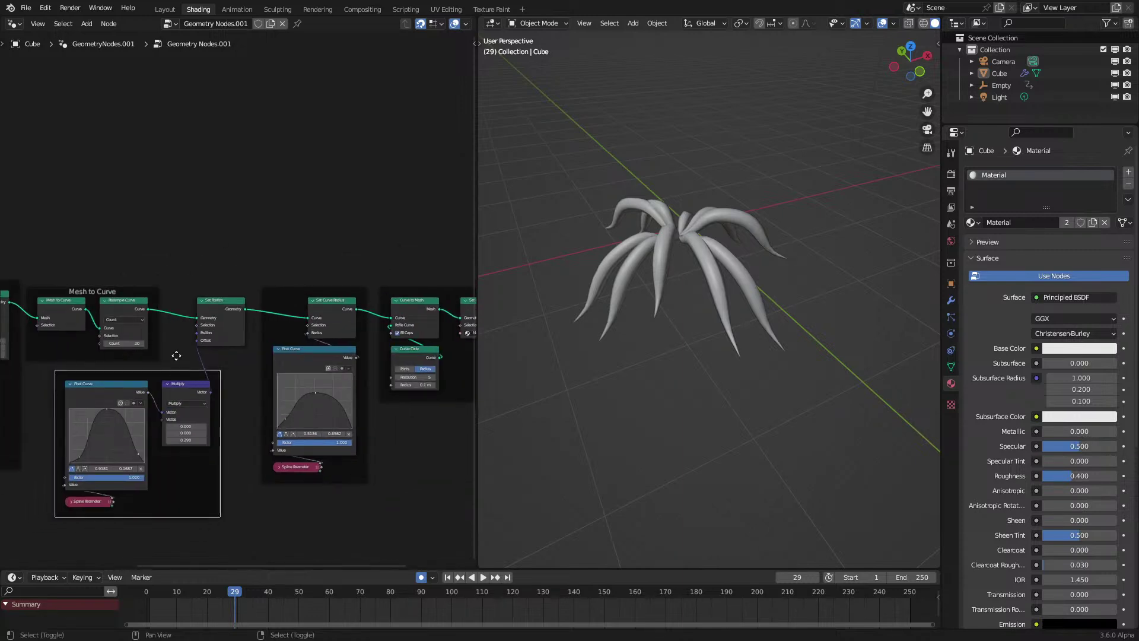
pyautogui.hotkey('shift', 'd')
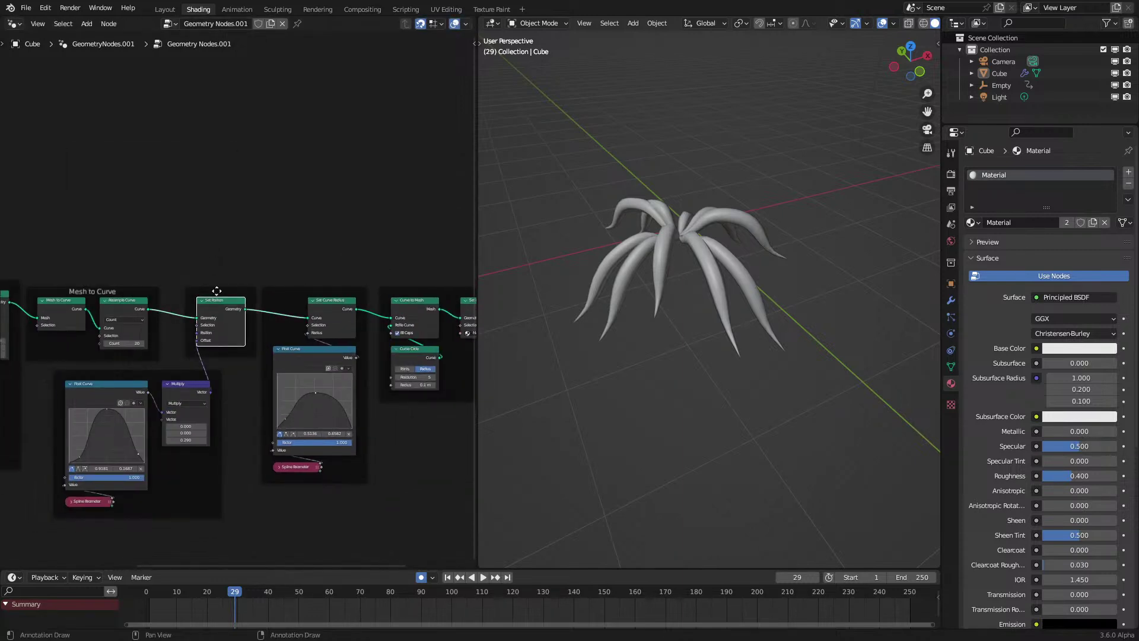
pyautogui.press('F2')
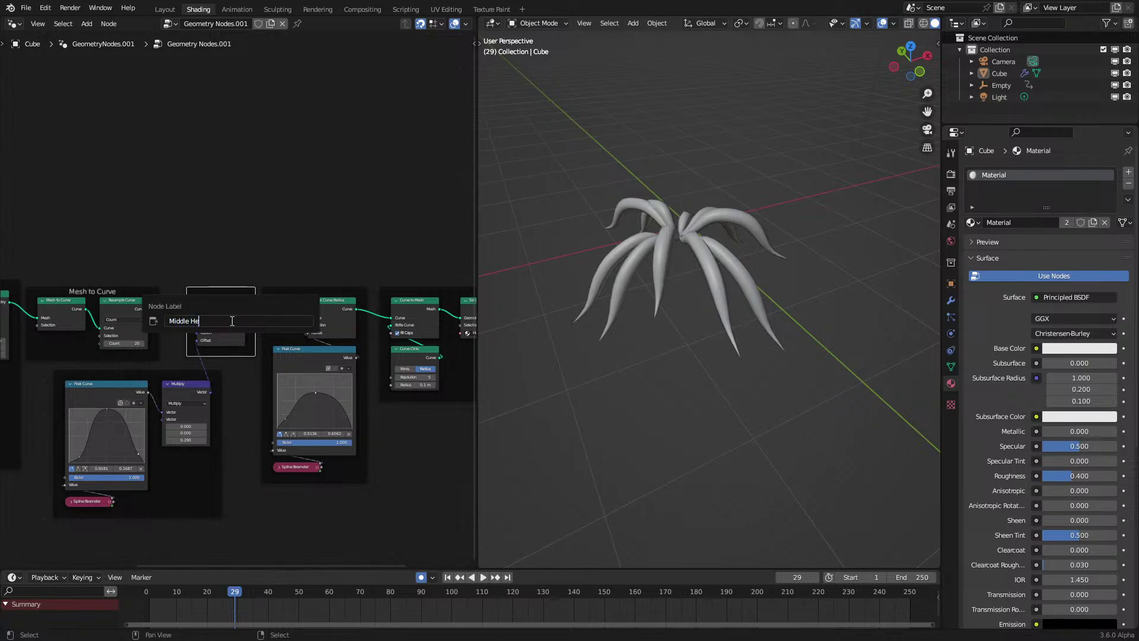
pyautogui.write('t')
pyautogui.press('Return')
pyautogui.press('\\')
pyautogui.click(230, 183)
# Step: Label the frame around Set Curve Radius and its Float Curve "Radius"
pyautogui.scroll(4, 243, 299)
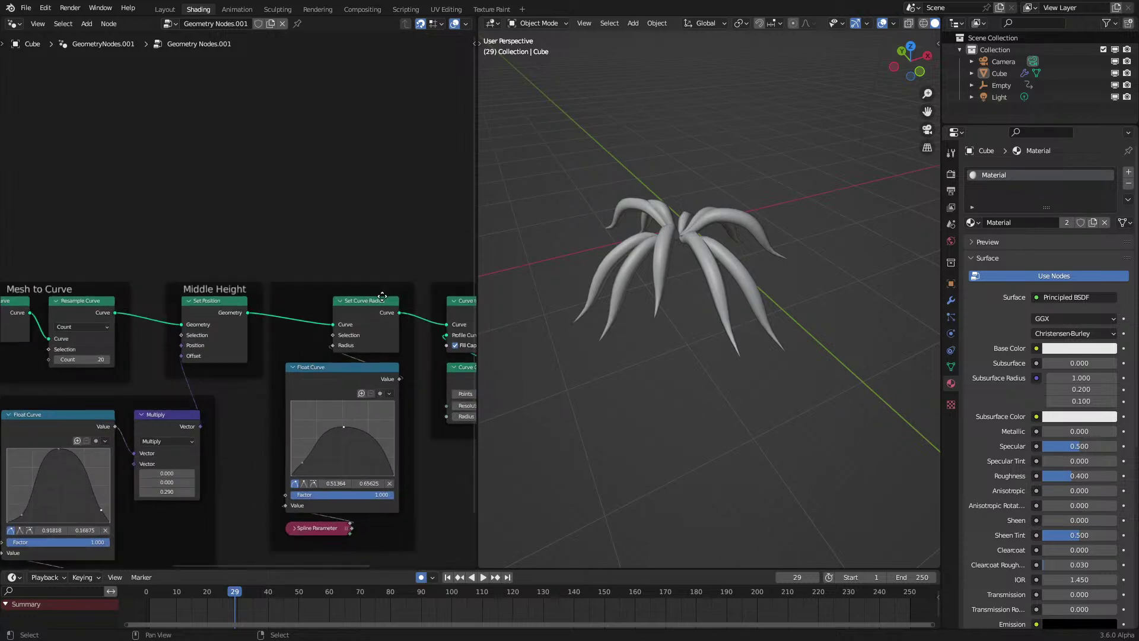
pyautogui.moveTo(380, 295); pyautogui.dragTo(298, 287, button='middle')
pyautogui.scroll(-1, 298, 285)
pyautogui.click(298, 283)
pyautogui.press('F2')
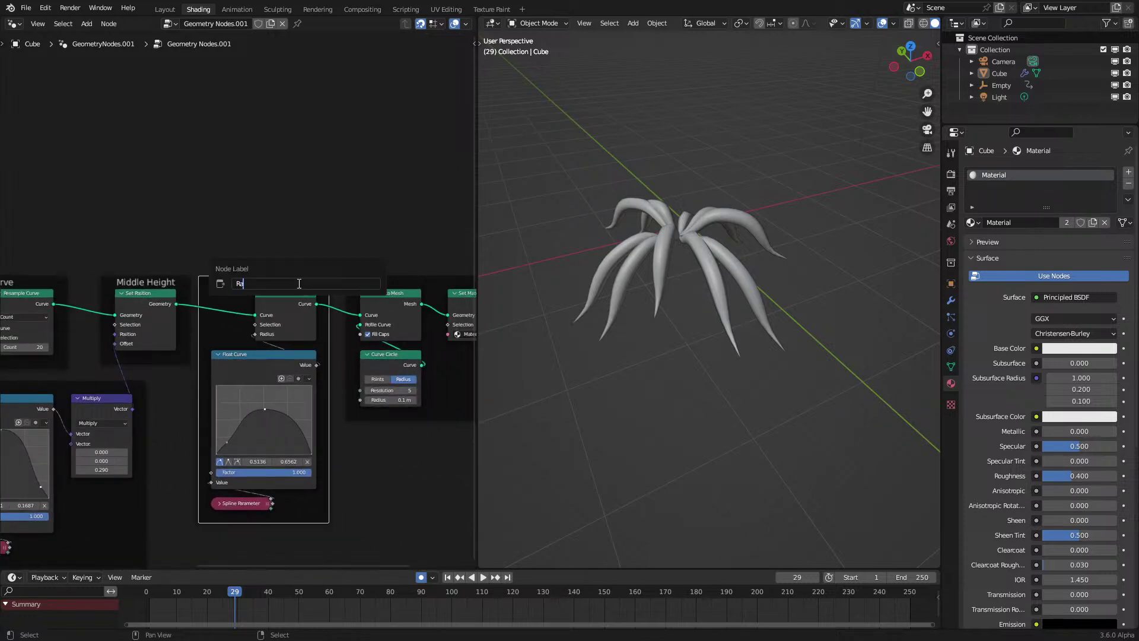
pyautogui.press('Return')
# Step: Label the frame around the Curve to Mesh and Set Material nodes "Mesh Curve"
pyautogui.moveTo(391, 291); pyautogui.dragTo(298, 333, button='middle')
pyautogui.click(366, 319)
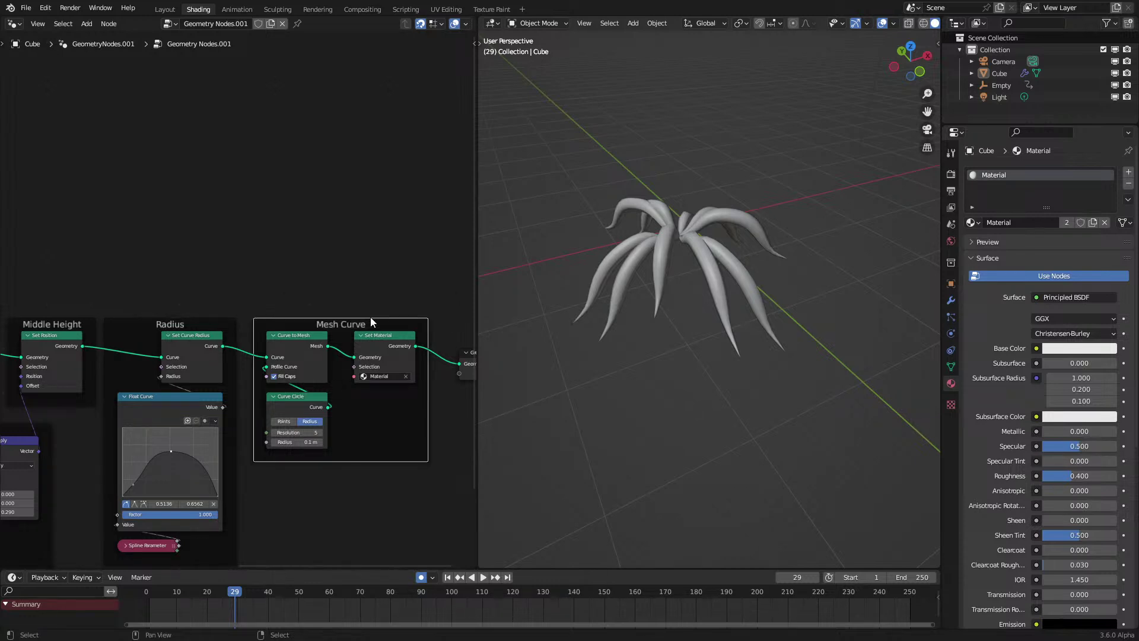
pyautogui.scroll(-1, 304, 336)
# Step: Switch the viewport to Rendered shading and set the material's base color to bright green
pyautogui.moveTo(604, 354); pyautogui.dragTo(748, 384, button='middle')
pyautogui.press('z')
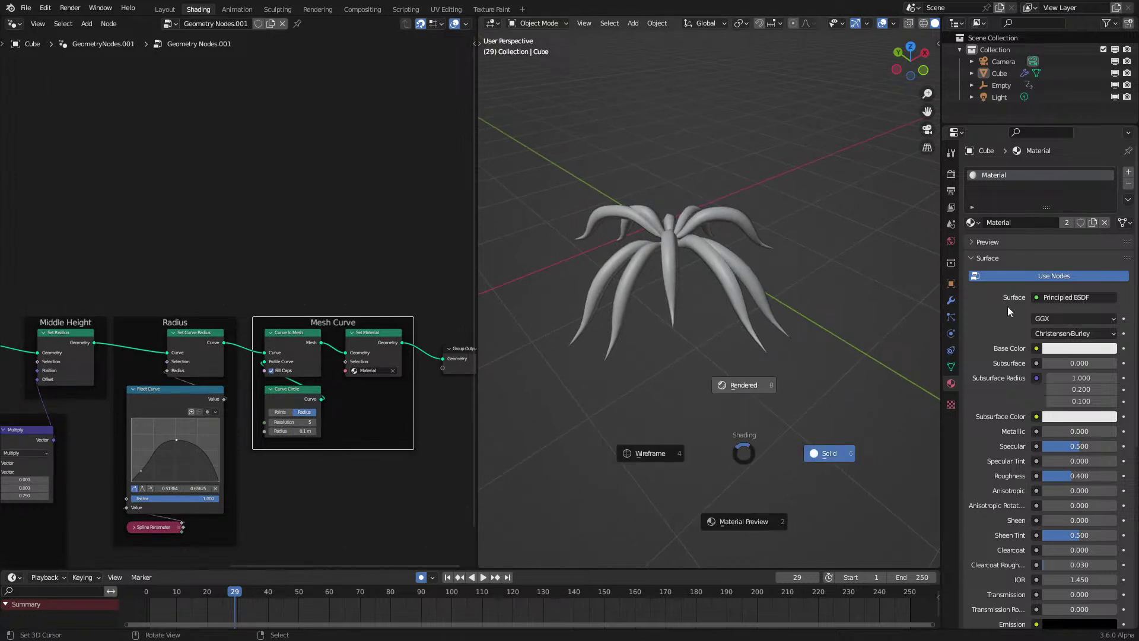
pyautogui.click(746, 389)
pyautogui.click(1070, 350)
pyautogui.moveTo(1050, 237); pyautogui.dragTo(1031, 185)
# Step: Turn off viewport denoising in the render settings and switch the viewport to Material Preview shading
pyautogui.press('space')
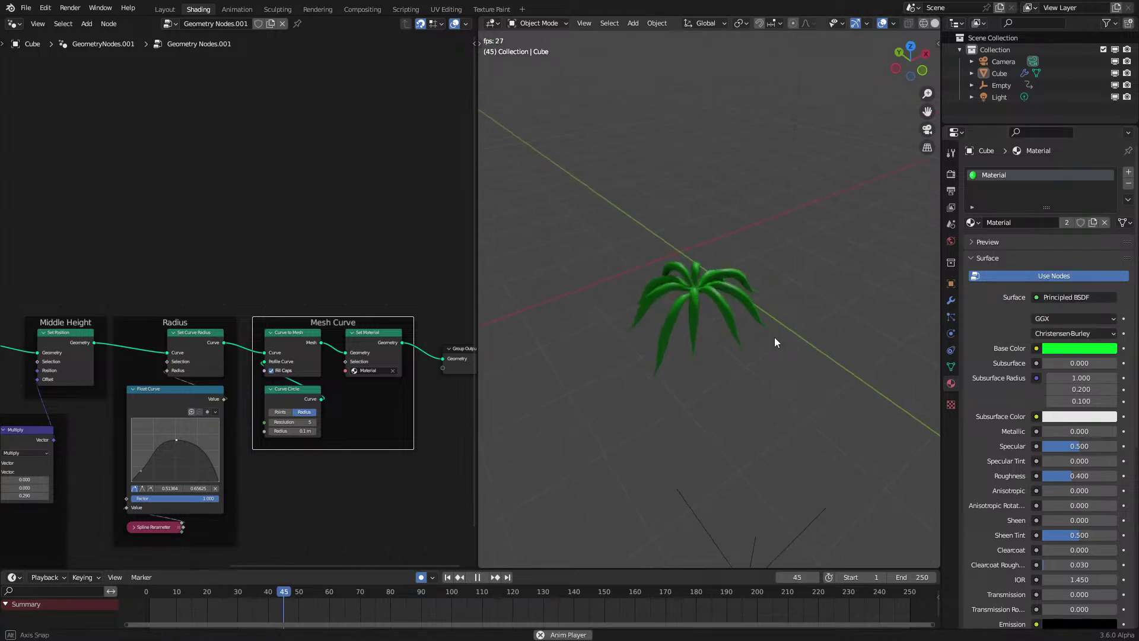
pyautogui.click(951, 176)
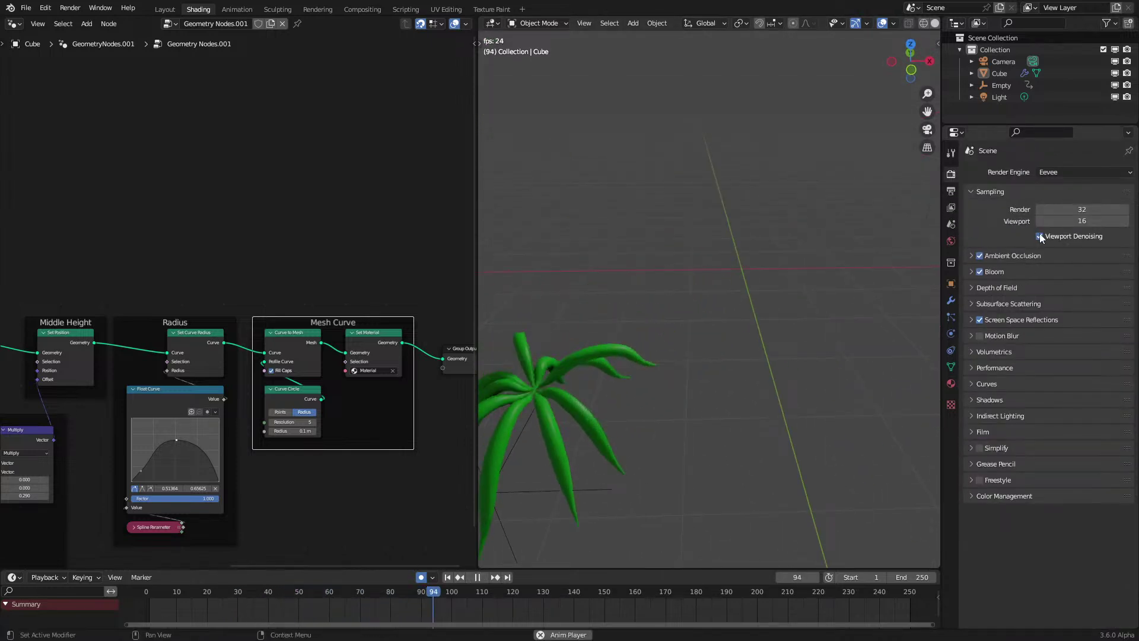
pyautogui.press('z')
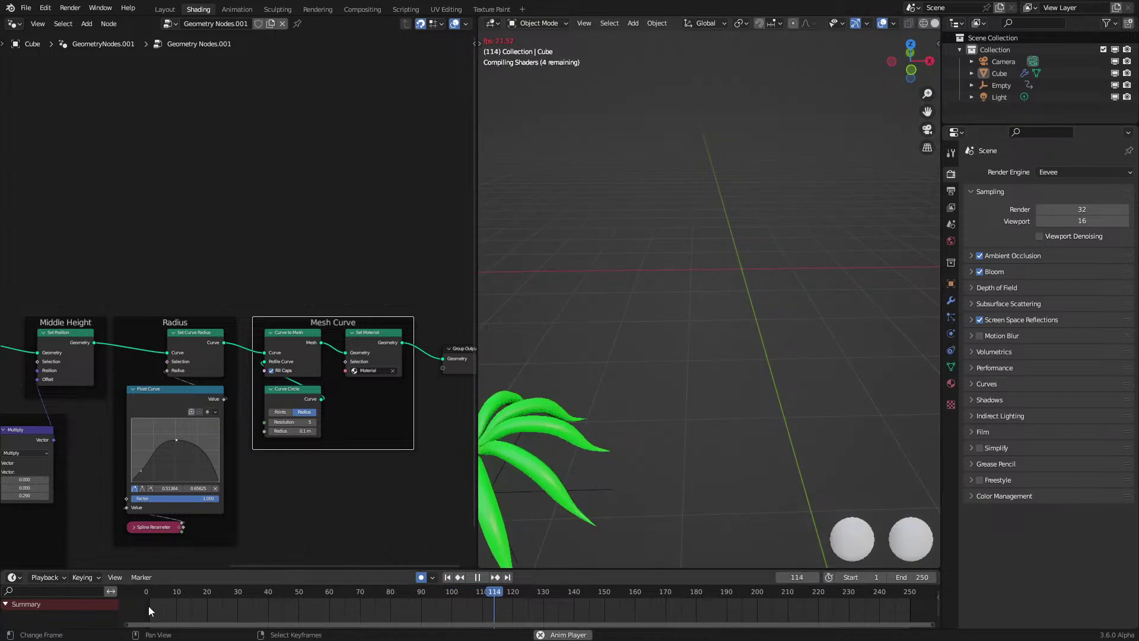
# Step: Replay the animation from the start and examine the green legs from another angle
pyautogui.click(149, 606)
pyautogui.moveTo(547, 396); pyautogui.dragTo(620, 394, button='middle')
pyautogui.moveTo(675, 449); pyautogui.dragTo(714, 432, button='middle')
pyautogui.press('space')
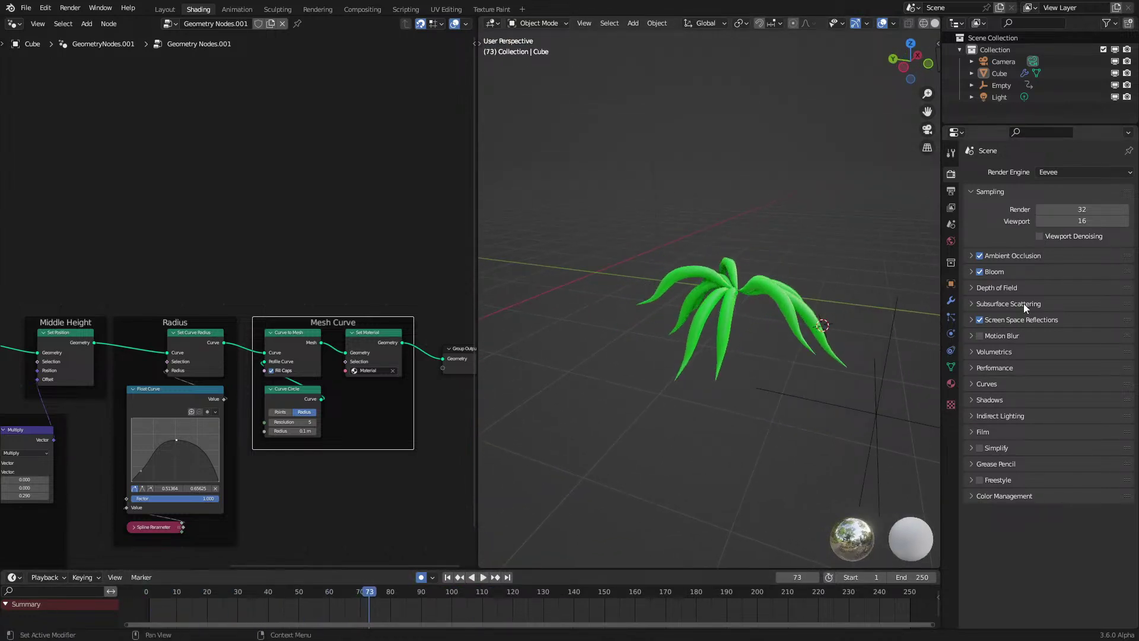
# Step: Reshape the Pick Vert Up Float Curve in the first Geometry Nodes modifier into a bell, with one point at 0.1045, 0.1437
pyautogui.click(951, 301)
pyautogui.click(986, 198)
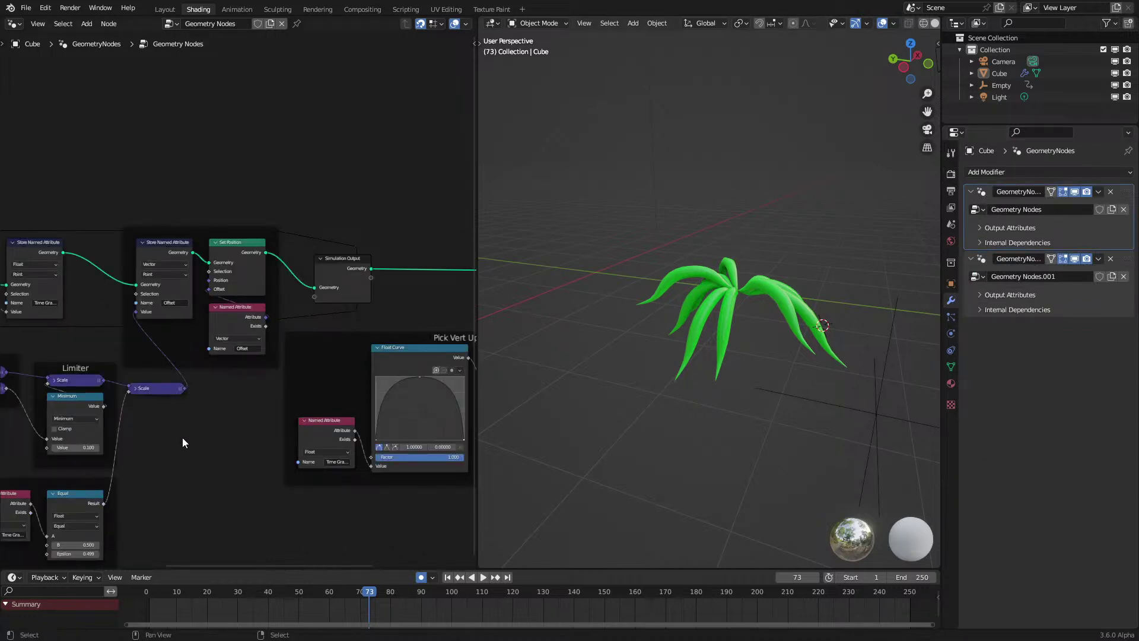
pyautogui.moveTo(310, 394); pyautogui.dragTo(142, 312, button='middle')
pyautogui.scroll(2, 308, 305)
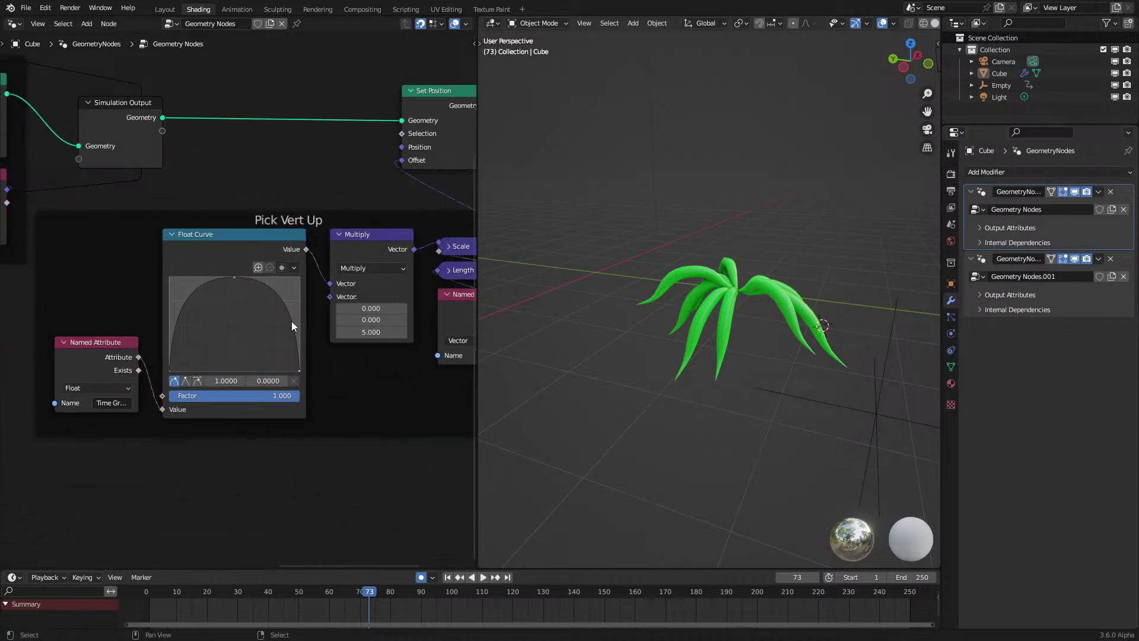
pyautogui.moveTo(290, 323); pyautogui.dragTo(287, 352)
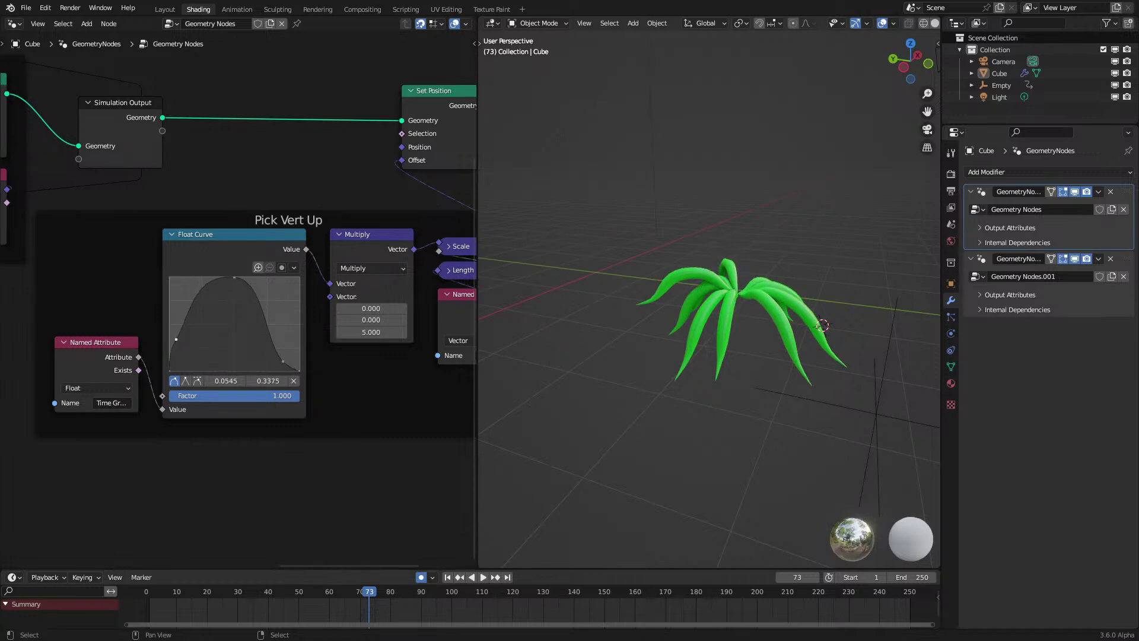
# Step: Play the animation from the start to check the leg motion, and return to frame 0
pyautogui.press('space')
pyautogui.click(147, 595)
pyautogui.moveTo(678, 407)
pyautogui.mouseDown(button='middle')
pyautogui.moveTo(729, 382)
pyautogui.moveTo(656, 383)
pyautogui.moveTo(715, 392)
pyautogui.moveTo(698, 407)
pyautogui.moveTo(734, 395)
pyautogui.moveTo(710, 405)
pyautogui.moveTo(710, 387)
pyautogui.moveTo(742, 379)
pyautogui.moveTo(716, 396)
pyautogui.moveTo(653, 389)
pyautogui.moveTo(707, 425)
pyautogui.moveTo(677, 437)
pyautogui.moveTo(696, 407)
pyautogui.mouseUp(button='middle')
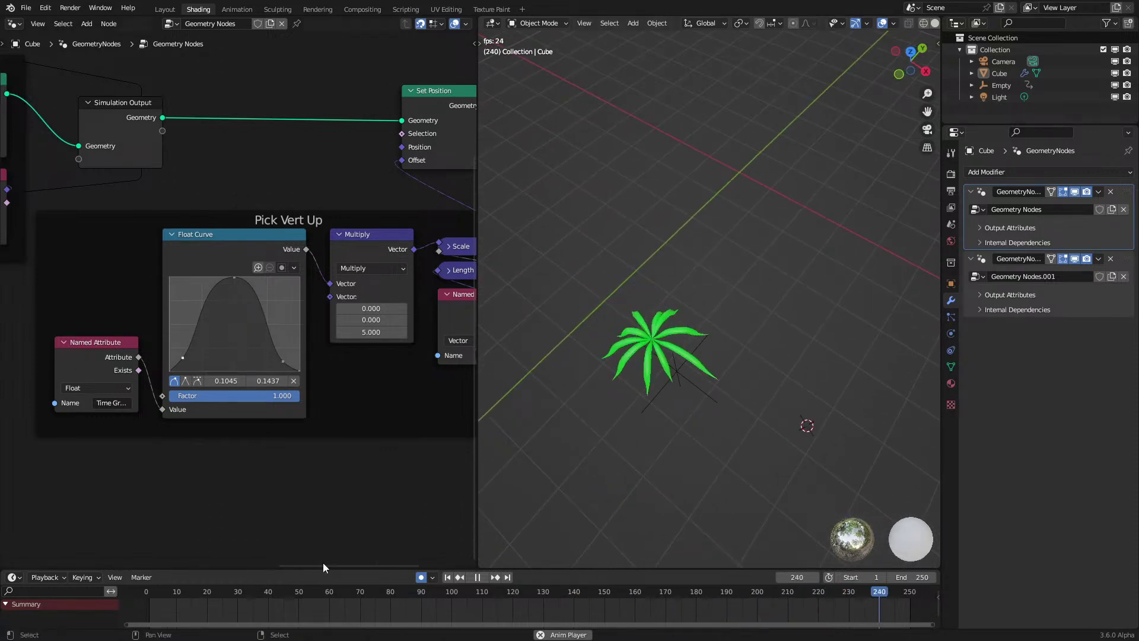
pyautogui.press('space')
pyautogui.click(146, 610)
# Step: Duplicate the cube's ring of leg vertices in Edit Mode, scale the copy outward and rotate it
pyautogui.rightClick(724, 177)
pyautogui.keyDown('shift'); pyautogui.moveTo(724, 179); pyautogui.dragTo(680, 289, button='middle'); pyautogui.keyUp('shift')
pyautogui.press('Tab')
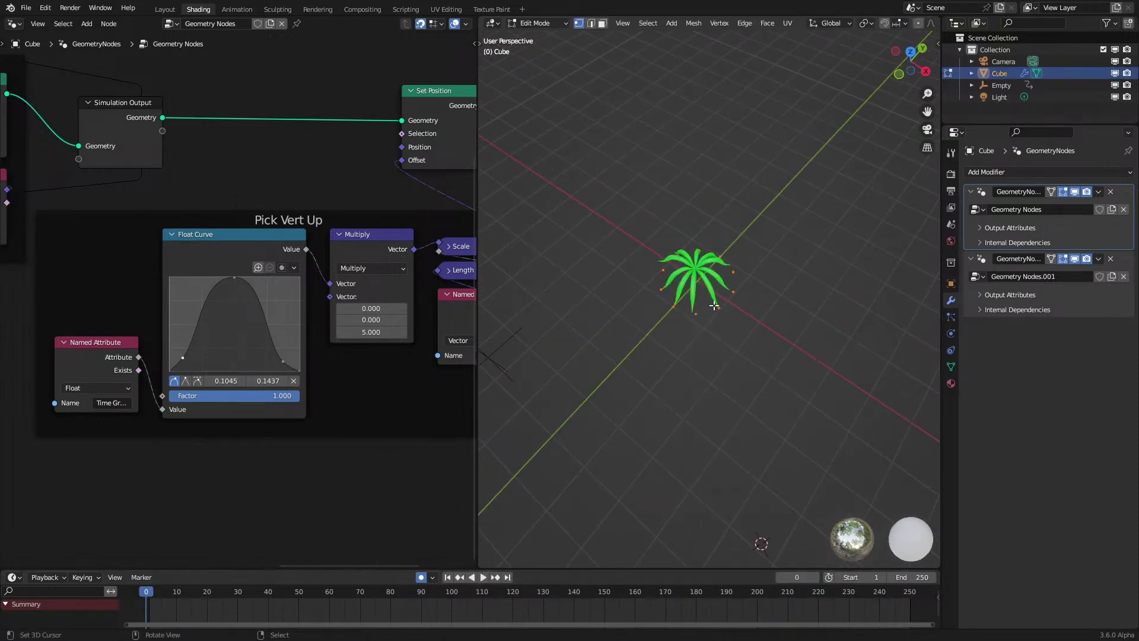
pyautogui.scroll(2, 709, 311)
pyautogui.hotkey('shift', 'd')
pyautogui.rightClick(725, 325)
pyautogui.press('s')
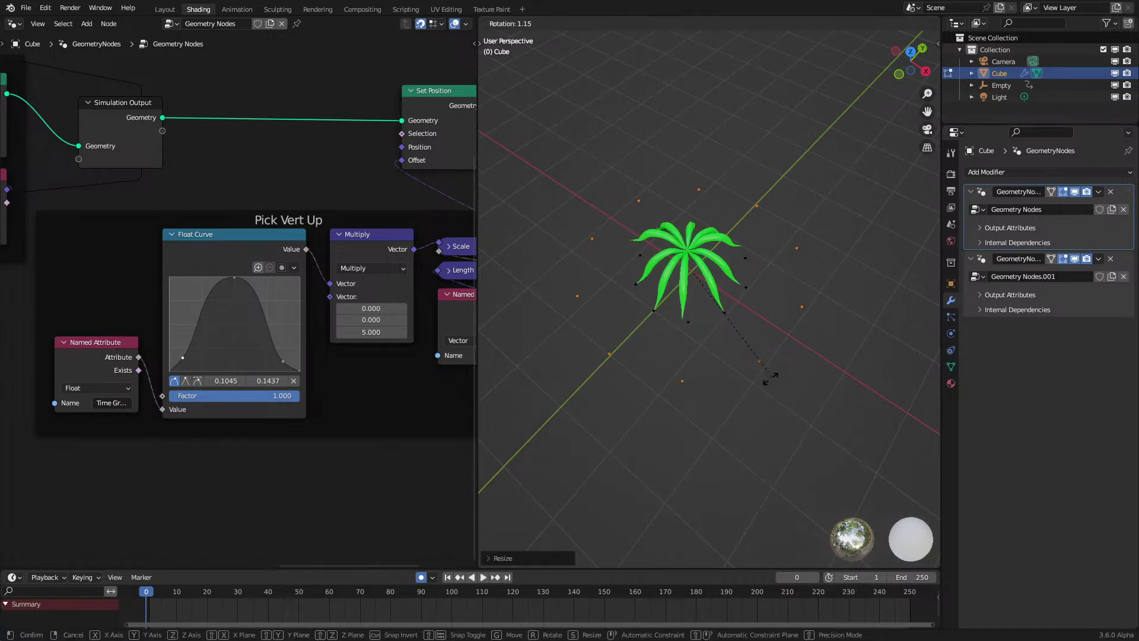
pyautogui.click(710, 406)
# Step: Duplicate the outer vertex ring once more, rescale the copy and return to Object Mode
pyautogui.hotkey('shift', 'd')
pyautogui.rightClick(740, 387)
pyautogui.press('r')
pyautogui.rightClick(746, 402)
pyautogui.press('s')
pyautogui.click(739, 375)
pyautogui.press('Tab')
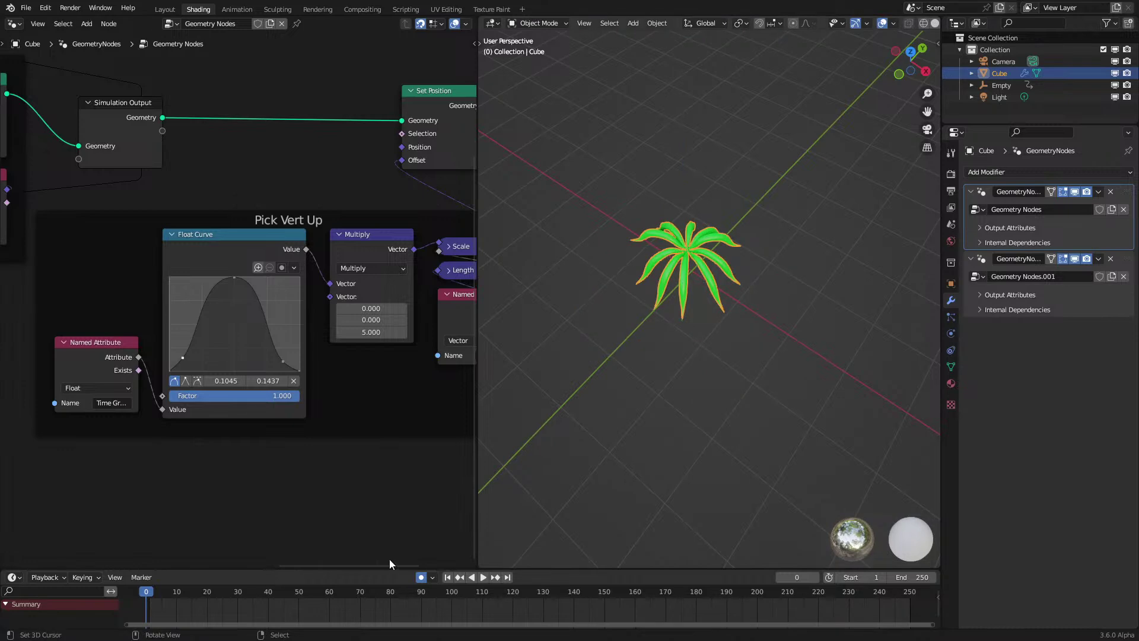
# Step: Play the animation and examine the movement with the additional legs
pyautogui.press('space')
pyautogui.click(708, 438)
pyautogui.moveTo(709, 438); pyautogui.dragTo(744, 379, button='middle')
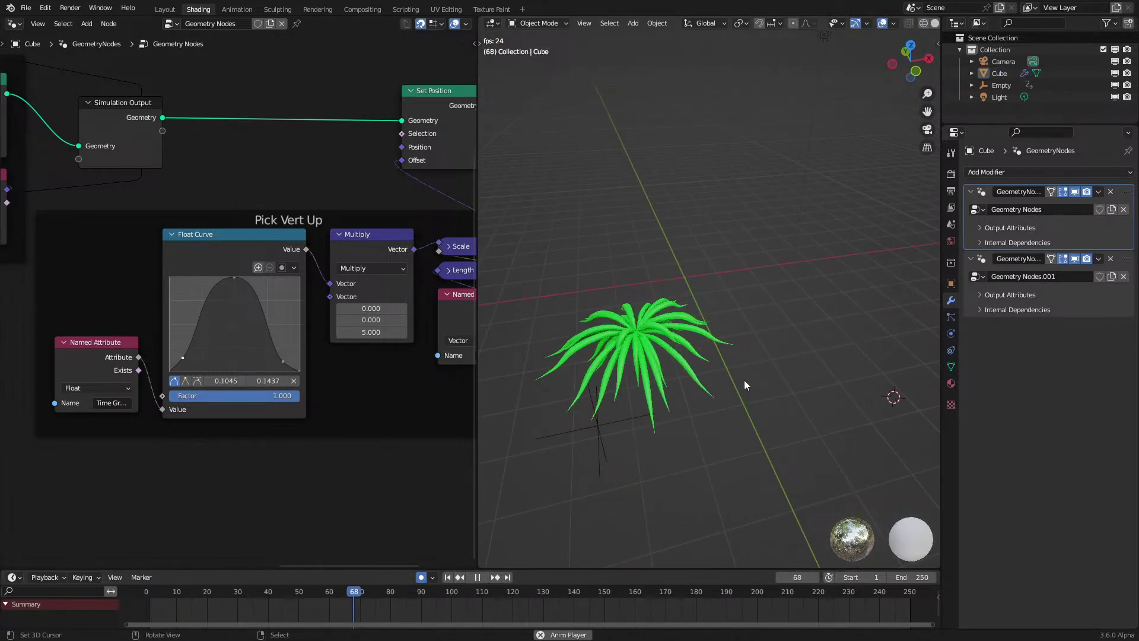
# Step: Stop playback, undo the last vertex ring changes, and set the animation's start frame to 0 in Object Mode
pyautogui.press('Escape')
pyautogui.hotkey('ctrl', 'z')
pyautogui.hotkey('ctrl', 'z')
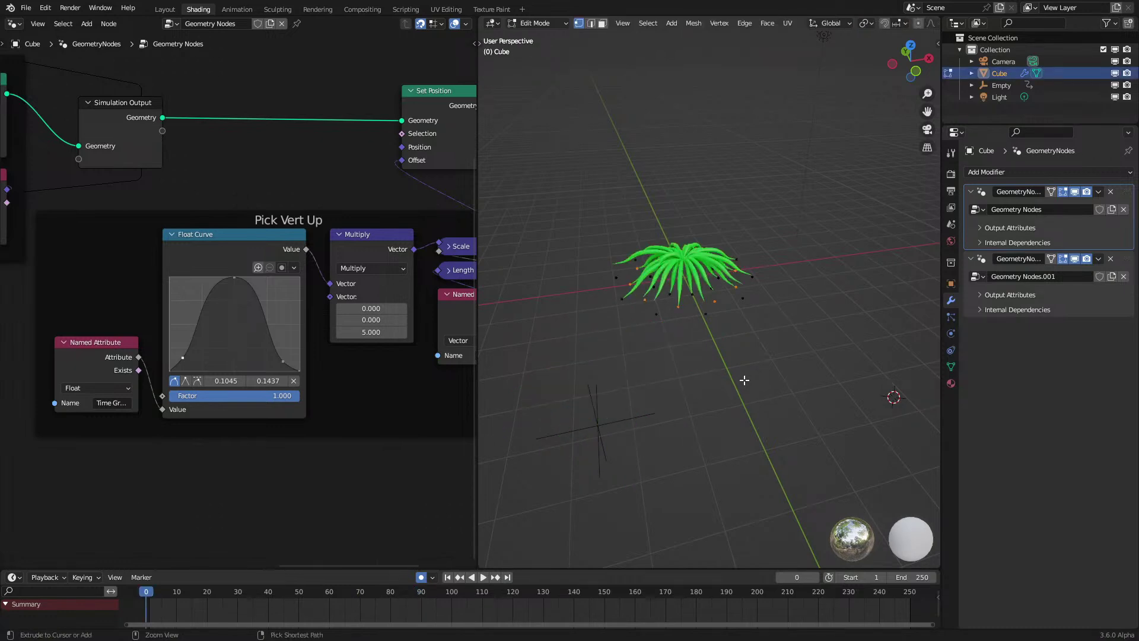
pyautogui.press('Tab')
pyautogui.moveTo(179, 594); pyautogui.dragTo(141, 615)
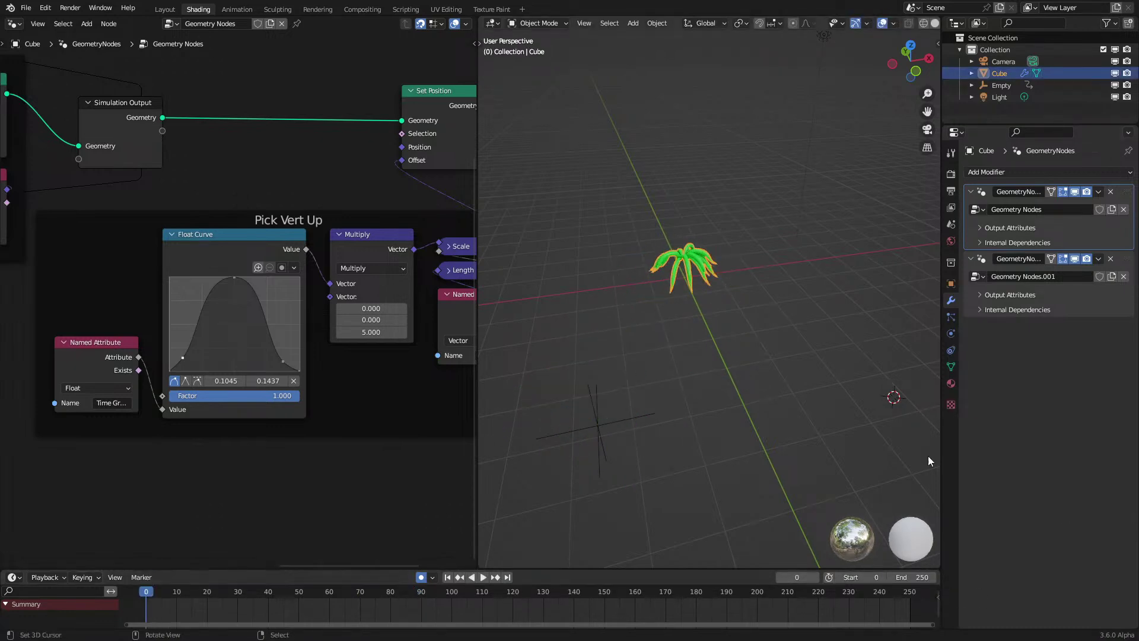
# Step: Set the material's base color to red with hue 0.007 and saturation 0.986
pyautogui.click(951, 384)
pyautogui.moveTo(753, 261); pyautogui.dragTo(745, 297, button='middle')
pyautogui.scroll(6, 746, 298)
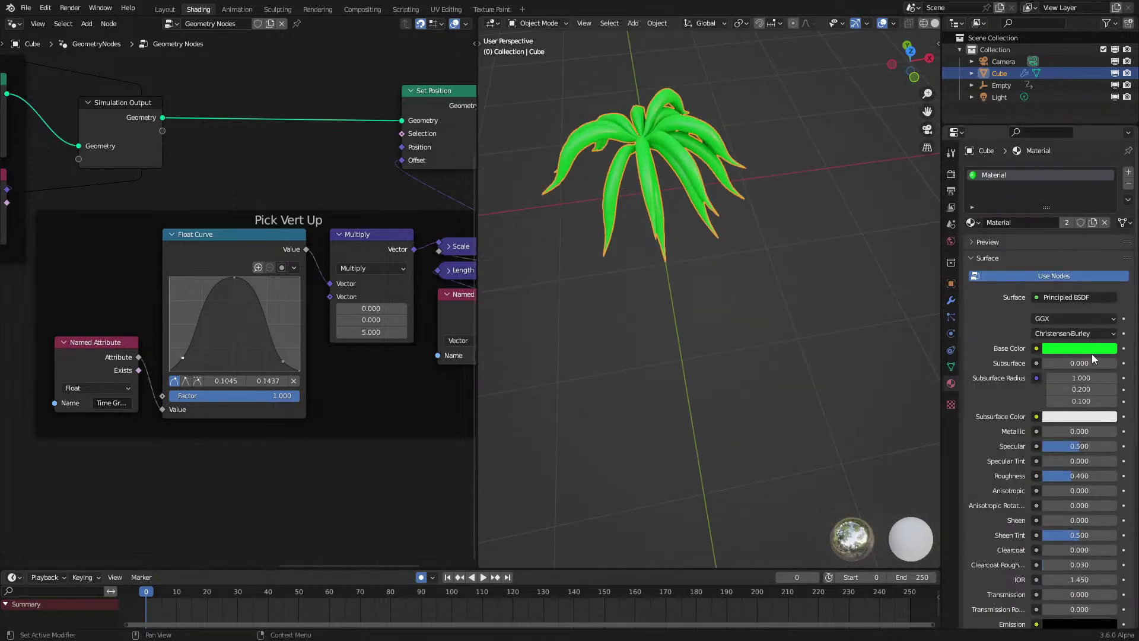
pyautogui.click(1090, 349)
pyautogui.moveTo(1060, 238); pyautogui.dragTo(1050, 260)
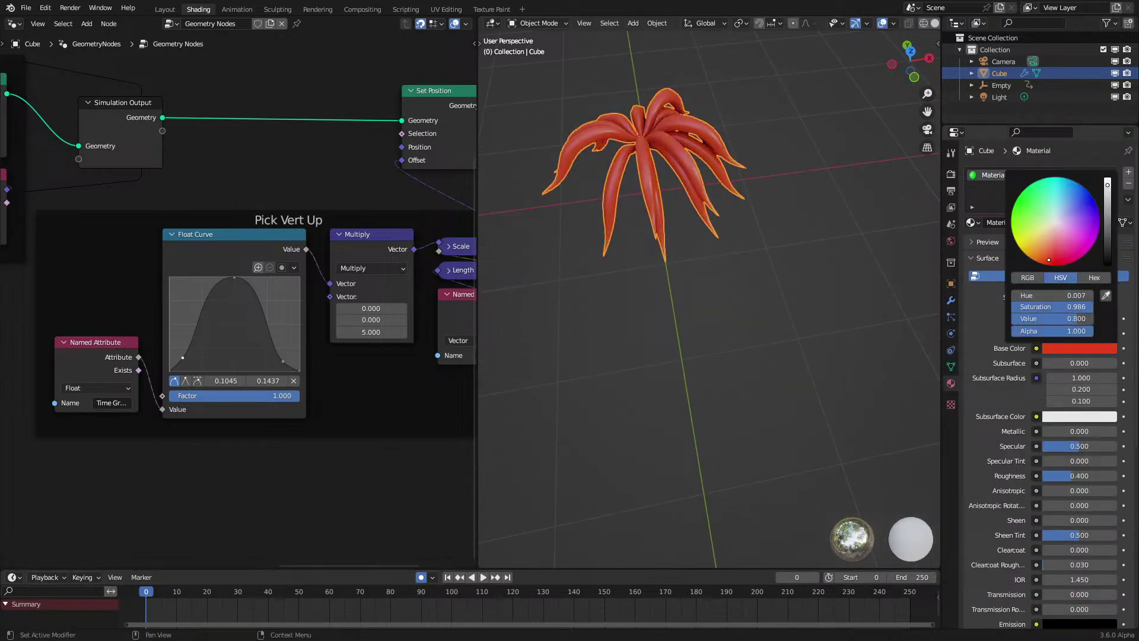
# Step: Play the animation and examine the red legs from several angles, checking the render settings in between
pyautogui.scroll(-4, 689, 329)
pyautogui.press('space')
pyautogui.moveTo(678, 373); pyautogui.dragTo(749, 354, button='middle')
pyautogui.press('space')
pyautogui.click(951, 174)
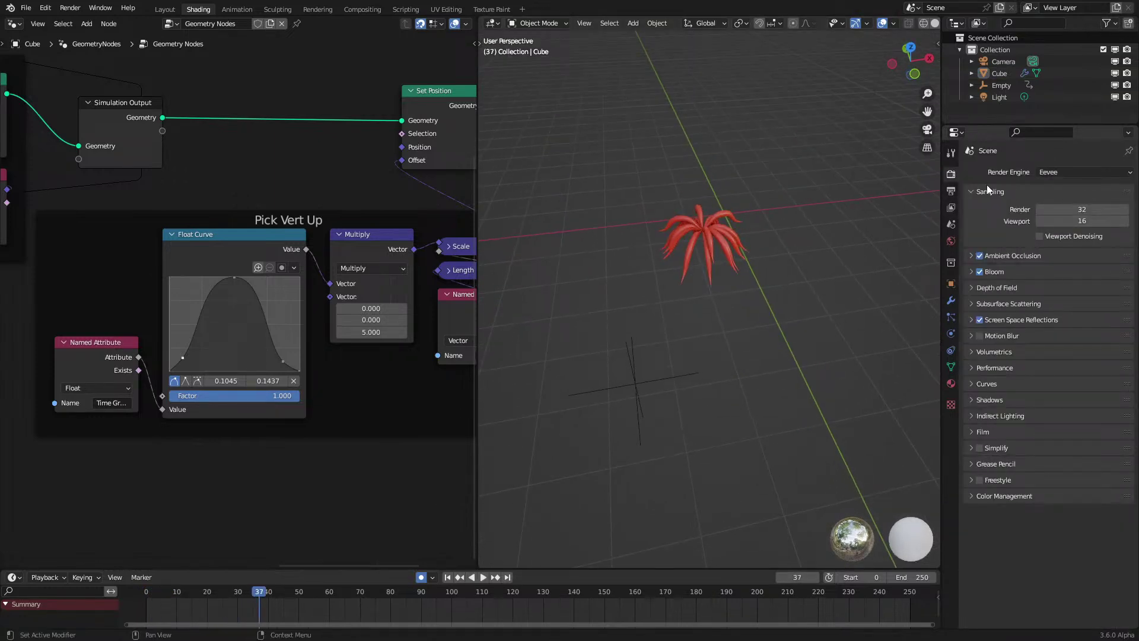
pyautogui.click(988, 189)
pyautogui.press('space')
pyautogui.click(951, 383)
pyautogui.moveTo(656, 364); pyautogui.dragTo(642, 362, button='middle')
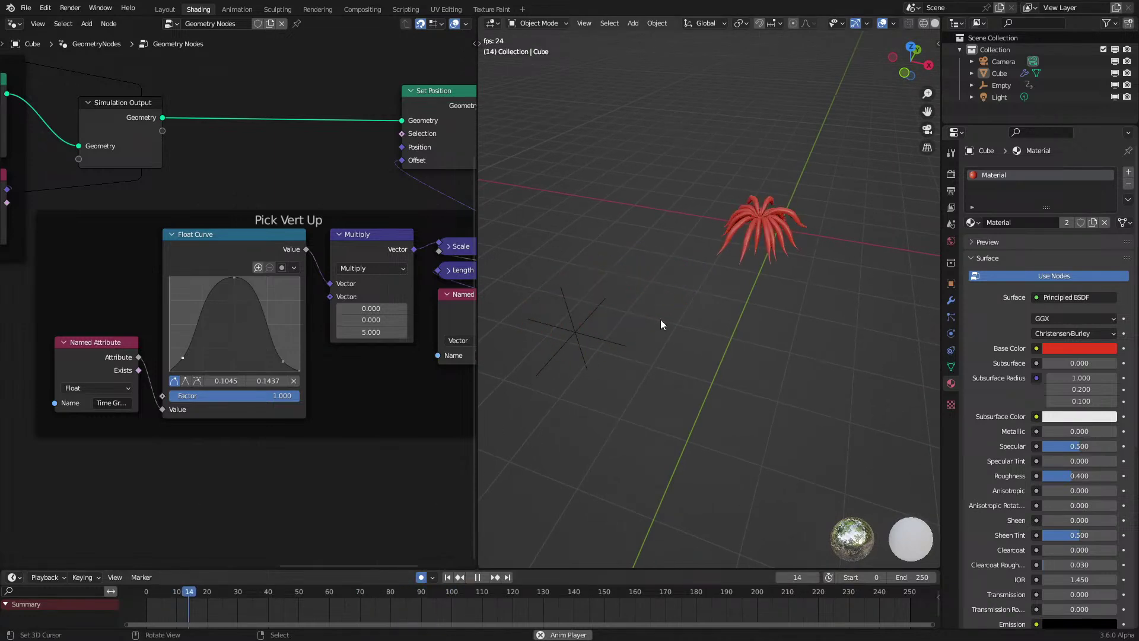
pyautogui.moveTo(661, 319); pyautogui.dragTo(693, 397, button='middle')
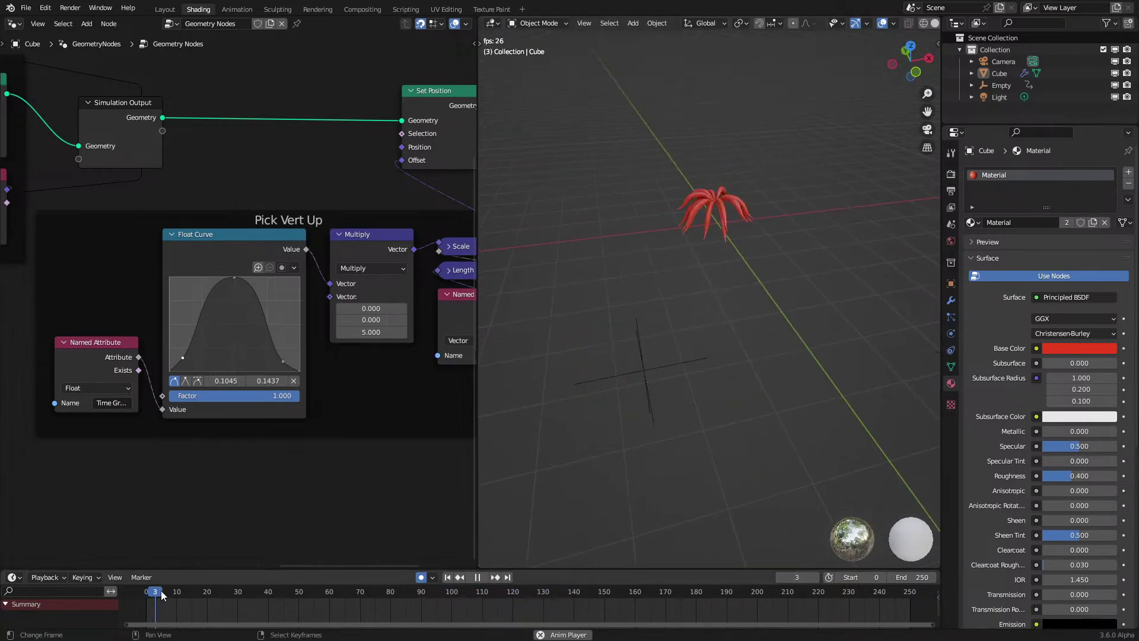
# Step: Examine the creature's walk in playback and the overall node layout, and stop the playback
pyautogui.moveTo(629, 409)
pyautogui.mouseDown(button='middle')
pyautogui.moveTo(646, 416)
pyautogui.moveTo(632, 497)
pyautogui.moveTo(592, 447)
pyautogui.moveTo(611, 415)
pyautogui.moveTo(638, 407)
pyautogui.mouseUp(button='middle')
pyautogui.scroll(-1, 342, 387)
pyautogui.scroll(-1, 343, 387)
pyautogui.moveTo(342, 388); pyautogui.dragTo(294, 410, button='middle')
pyautogui.scroll(-6, 160, 425)
pyautogui.moveTo(720, 376); pyautogui.dragTo(611, 389, button='middle')
pyautogui.scroll(5, 609, 384)
pyautogui.press('space')
# Step: In Edit Mode, rotate the creature's outer vertex ring about 20° around Z and scale it by 1.35
pyautogui.click(663, 342)
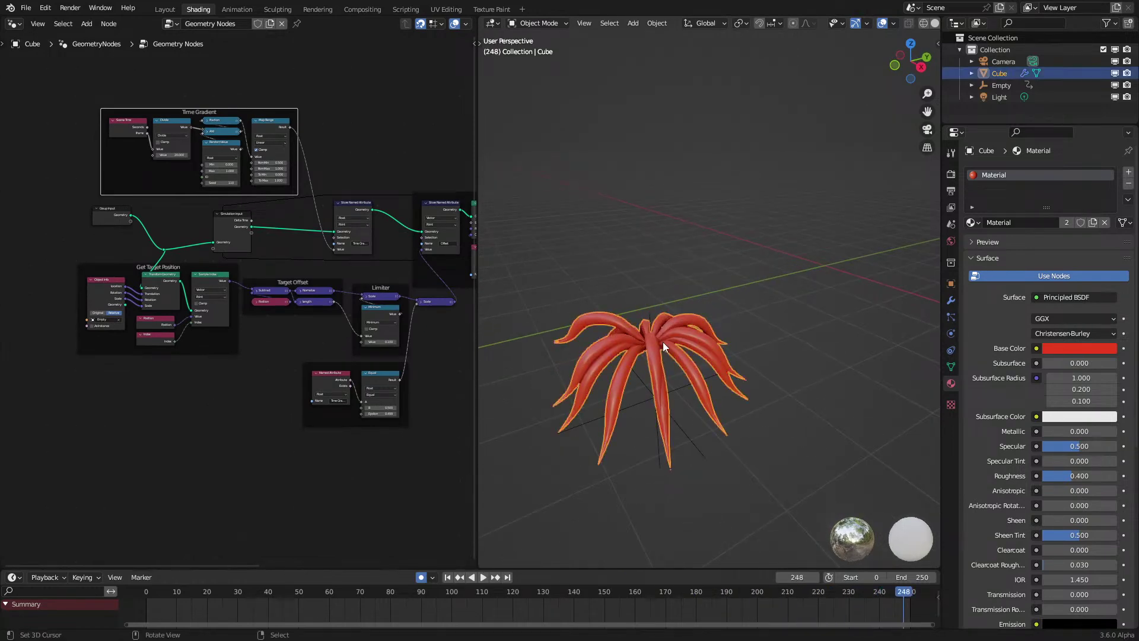
pyautogui.press('Tab')
pyautogui.moveTo(663, 342); pyautogui.dragTo(742, 433, button='middle')
pyautogui.press('r')
pyautogui.press('z')
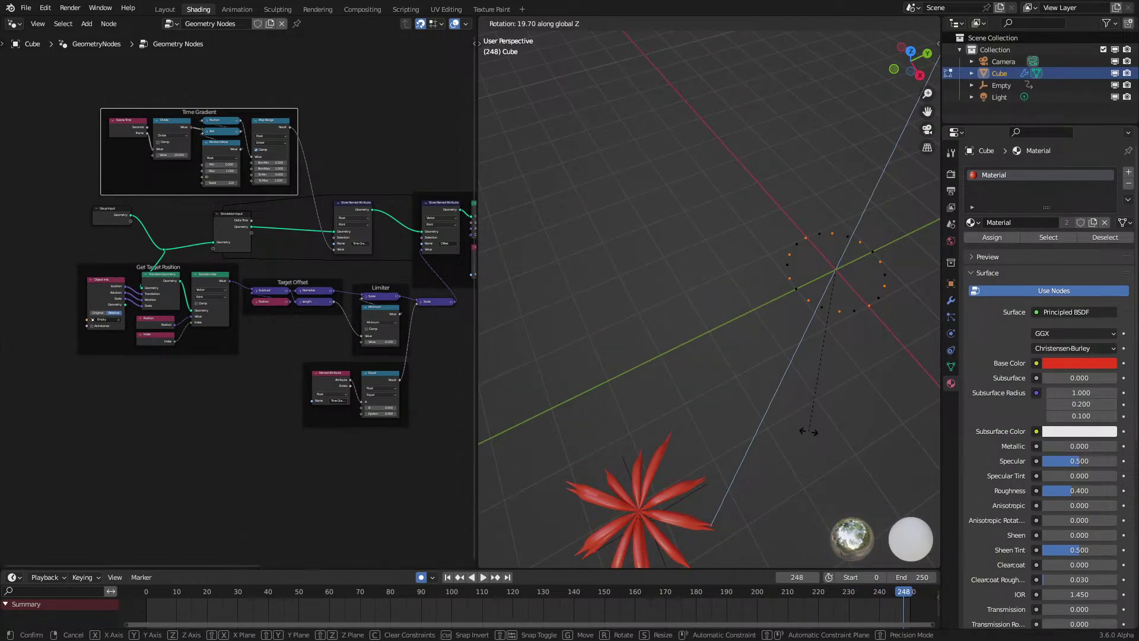
pyautogui.click(808, 432)
pyautogui.press('s')
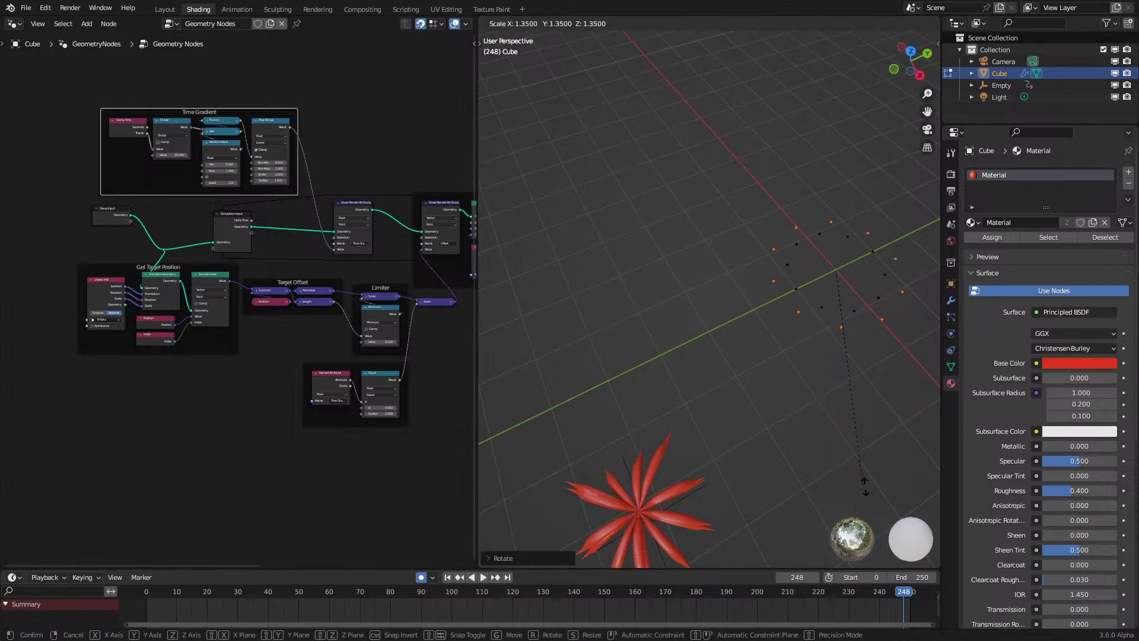
pyautogui.click(863, 491)
pyautogui.press('Tab')
# Step: Play the animation from frame 0 and examine the rearranged legs from a lower angle, restarting it once
pyautogui.hotkey('shift', 'Left')
pyautogui.press('space')
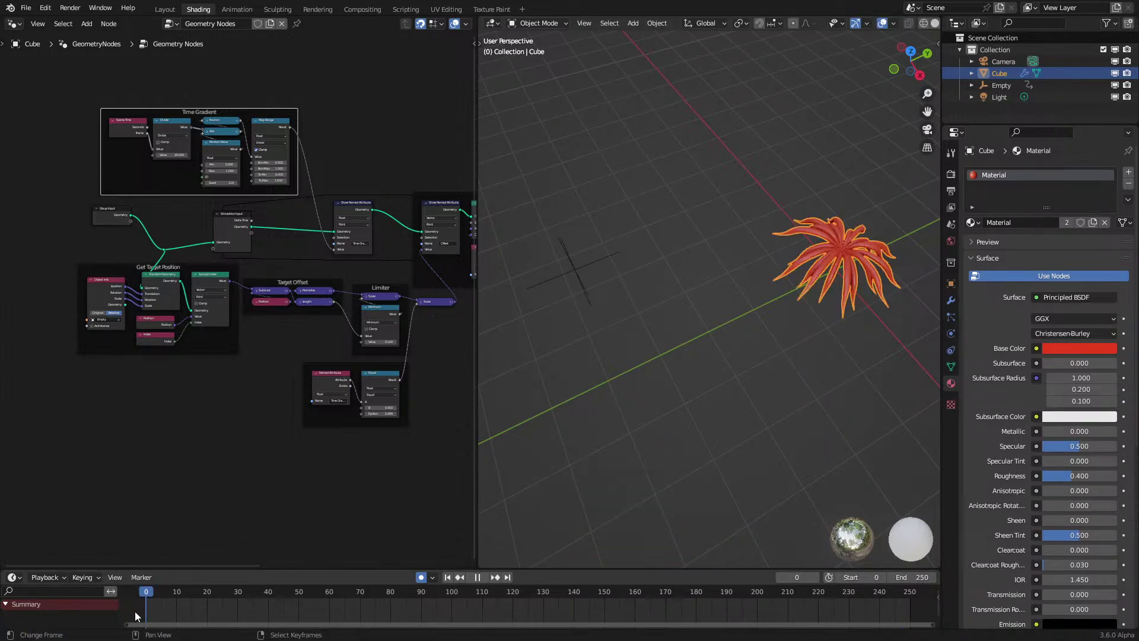
pyautogui.click(630, 393)
pyautogui.moveTo(602, 390); pyautogui.dragTo(696, 350, button='middle')
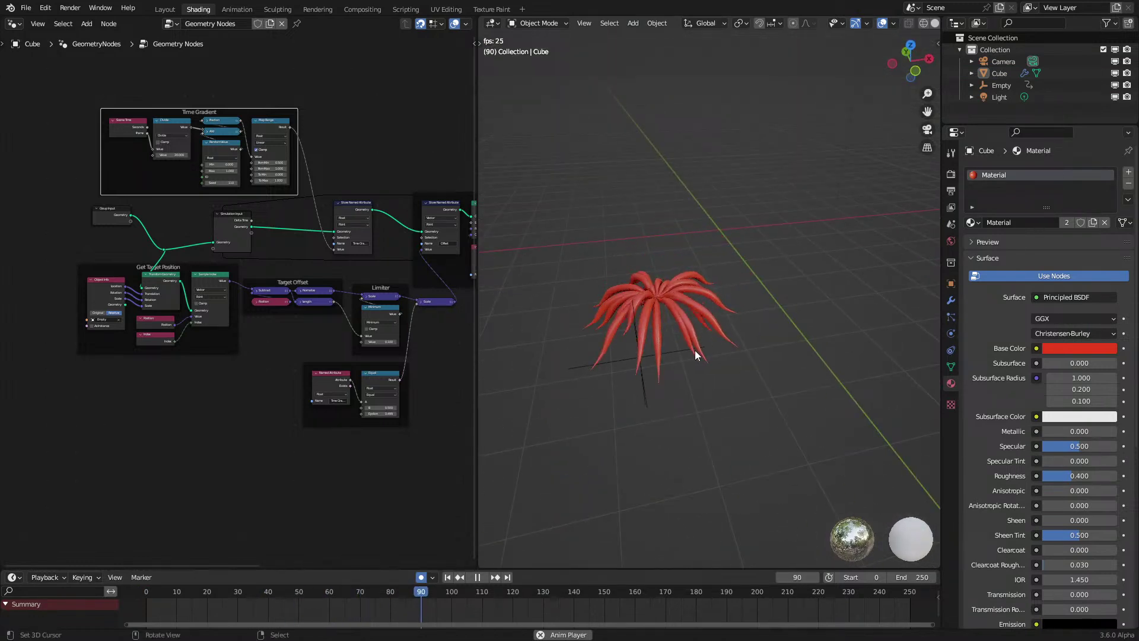
pyautogui.press('space')
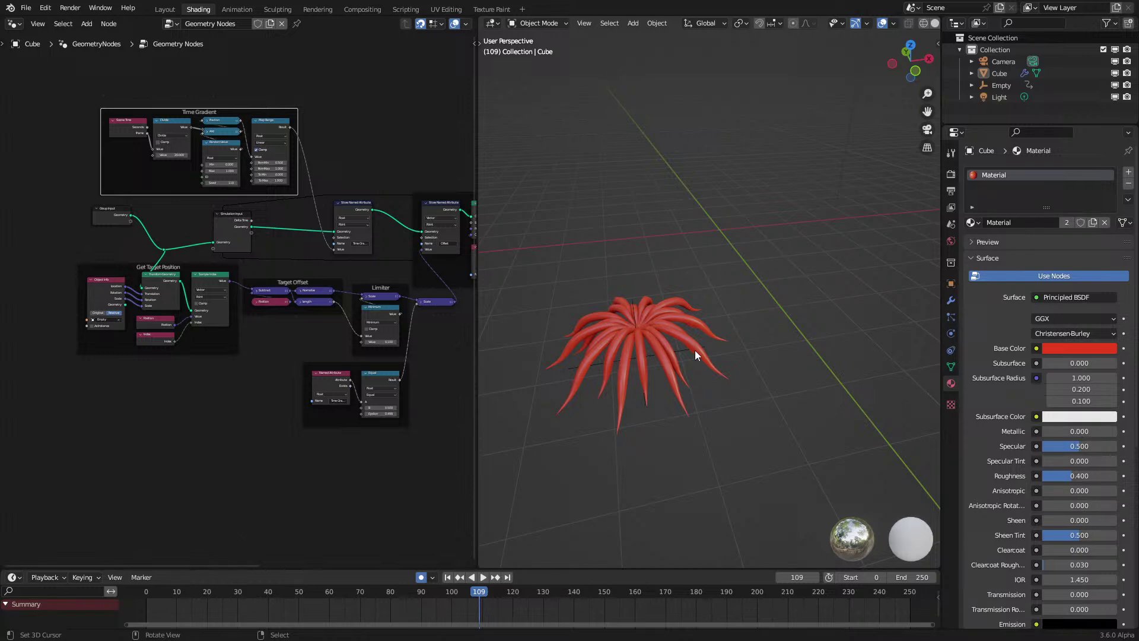
pyautogui.press('space')
pyautogui.hotkey('shift', 'Left')
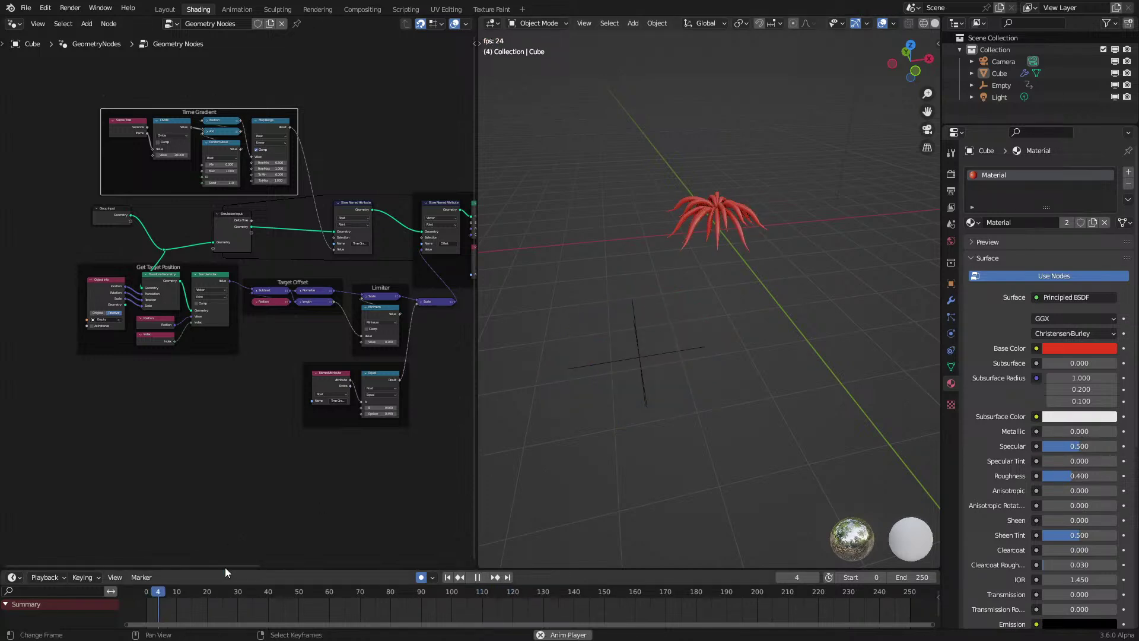
# Step: Select the creature and try different Random Value seeds in the Time Gradient frame during playback, ending at 110
pyautogui.click(951, 300)
pyautogui.click(730, 248)
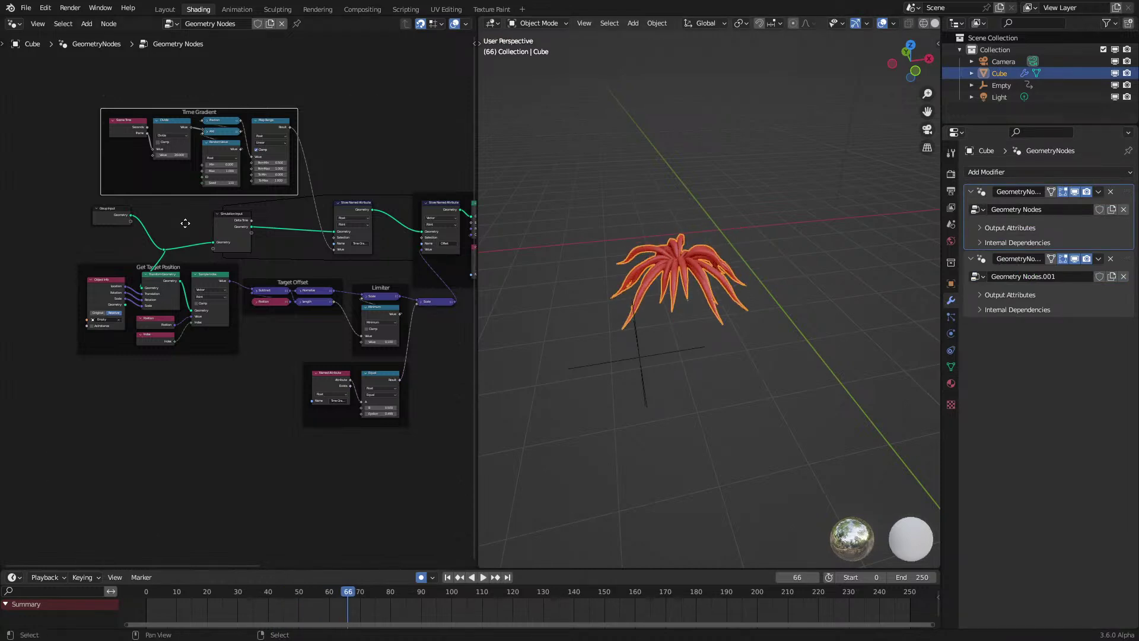
pyautogui.moveTo(185, 223); pyautogui.dragTo(180, 328, button='middle')
pyautogui.scroll(3, 181, 328)
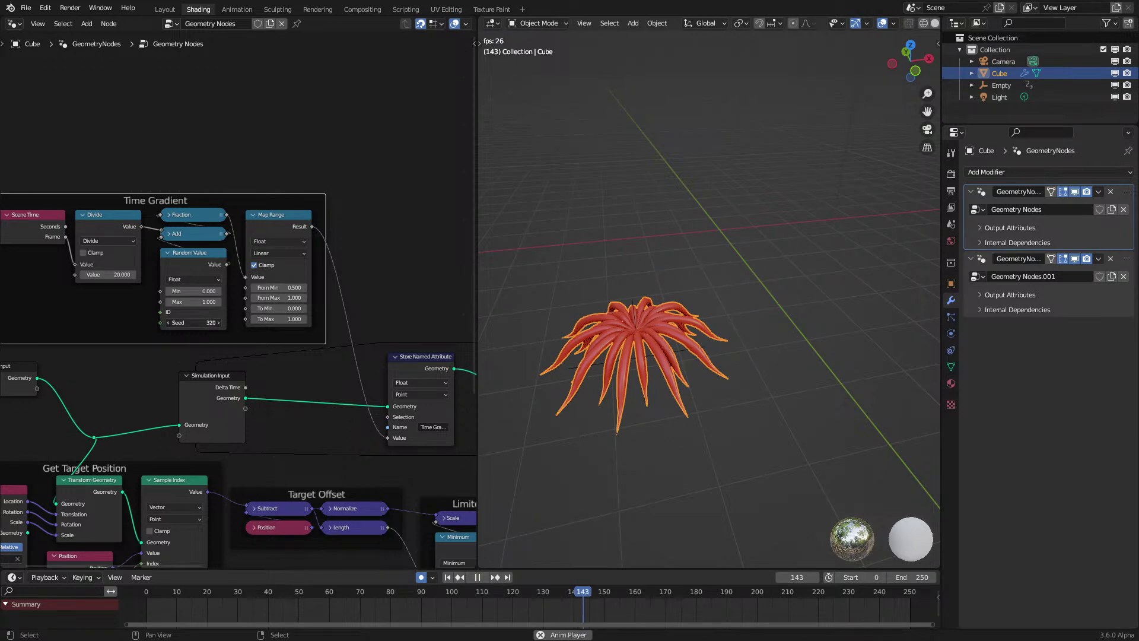
pyautogui.click(142, 610)
pyautogui.rightClick(759, 346)
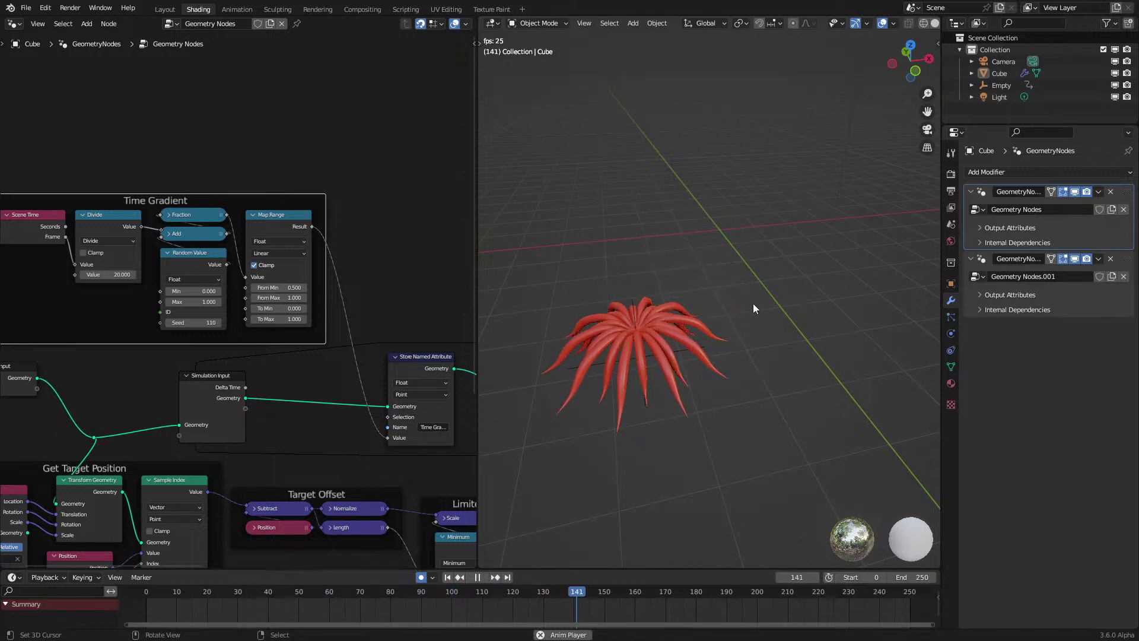
# Step: Add a Snap node with increment 1 after the Divide node and connect it to the Random Value seed
pyautogui.scroll(3, 198, 309)
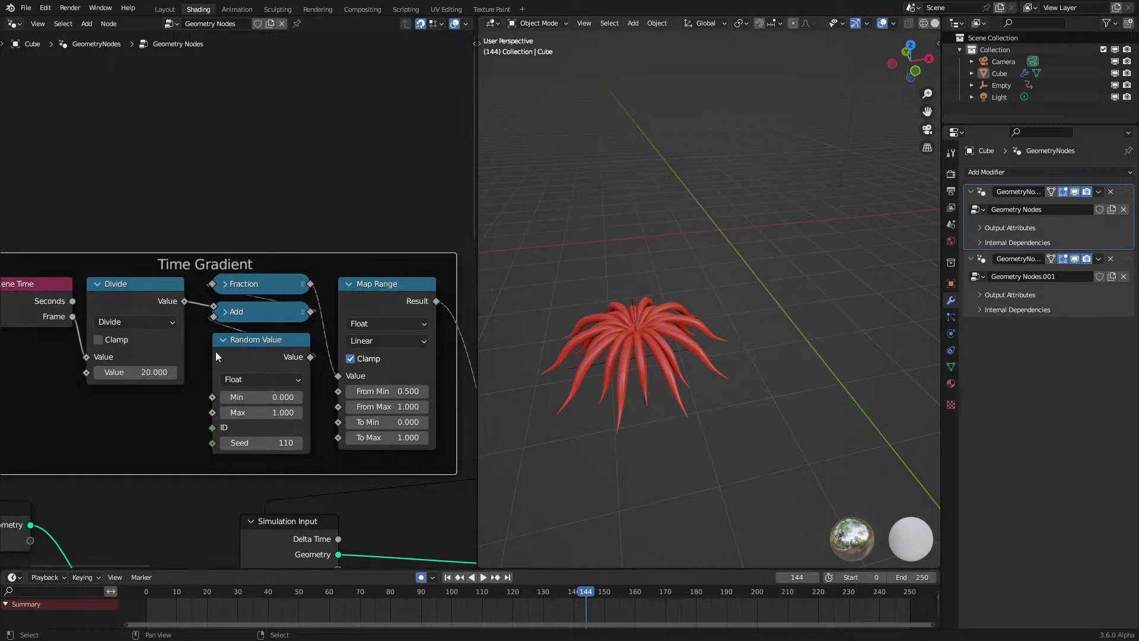
pyautogui.moveTo(191, 351); pyautogui.dragTo(334, 306, button='middle')
pyautogui.click(321, 284)
pyautogui.moveTo(329, 256); pyautogui.dragTo(242, 380)
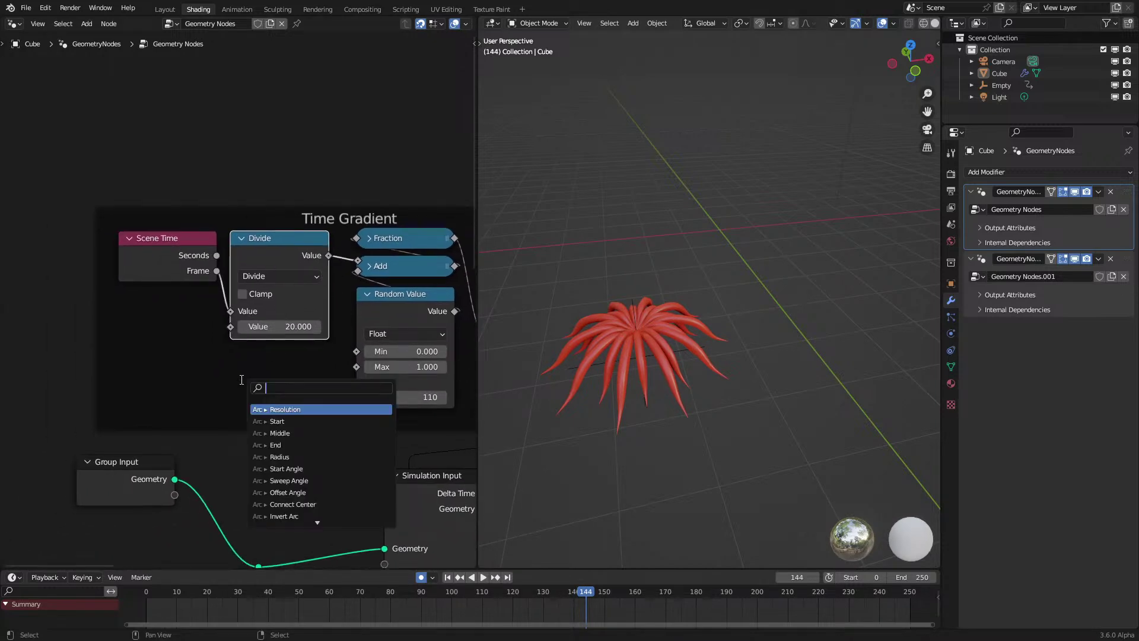
pyautogui.write('snap')
pyautogui.press('Return')
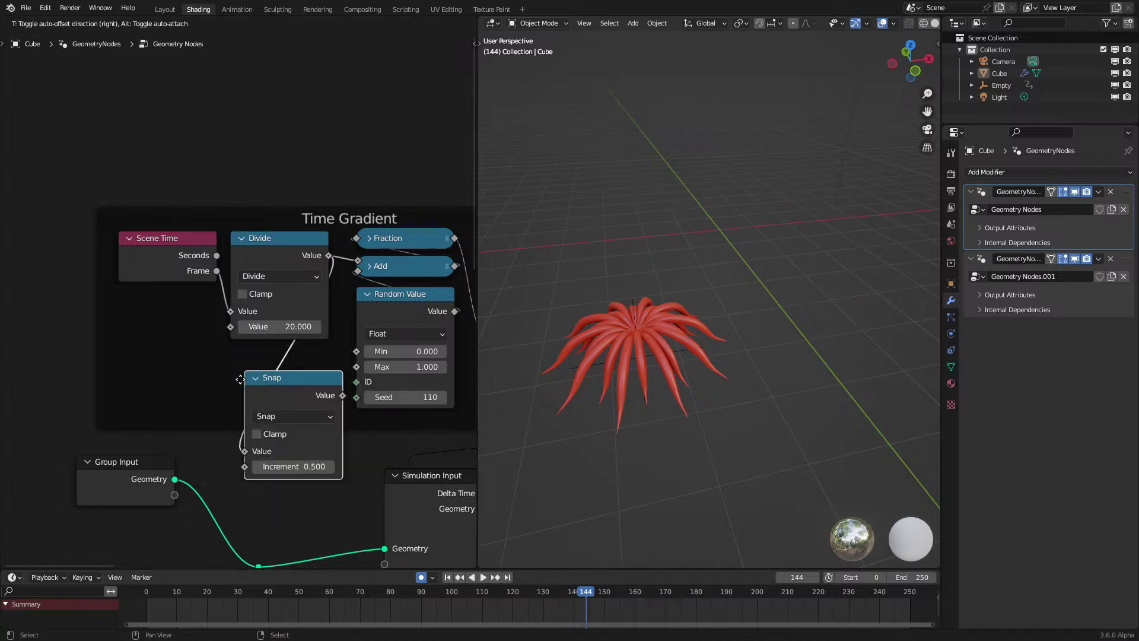
pyautogui.click(201, 340)
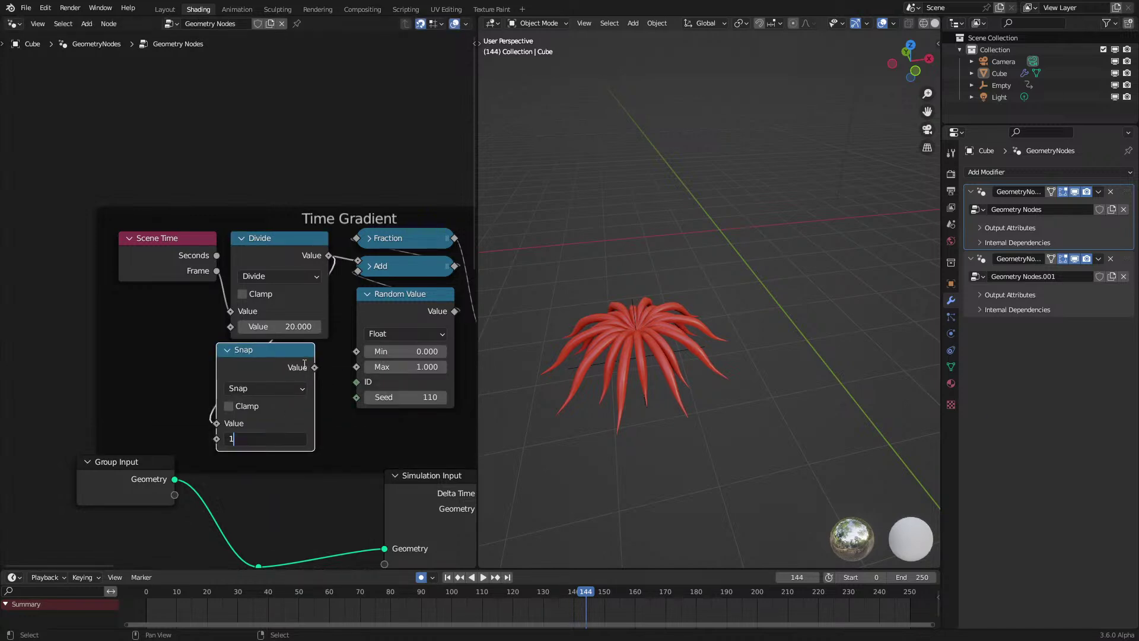
# Step: Replay the animation from the start and examine the leg movement with the snapped random seed
pyautogui.press('space')
pyautogui.click(149, 595)
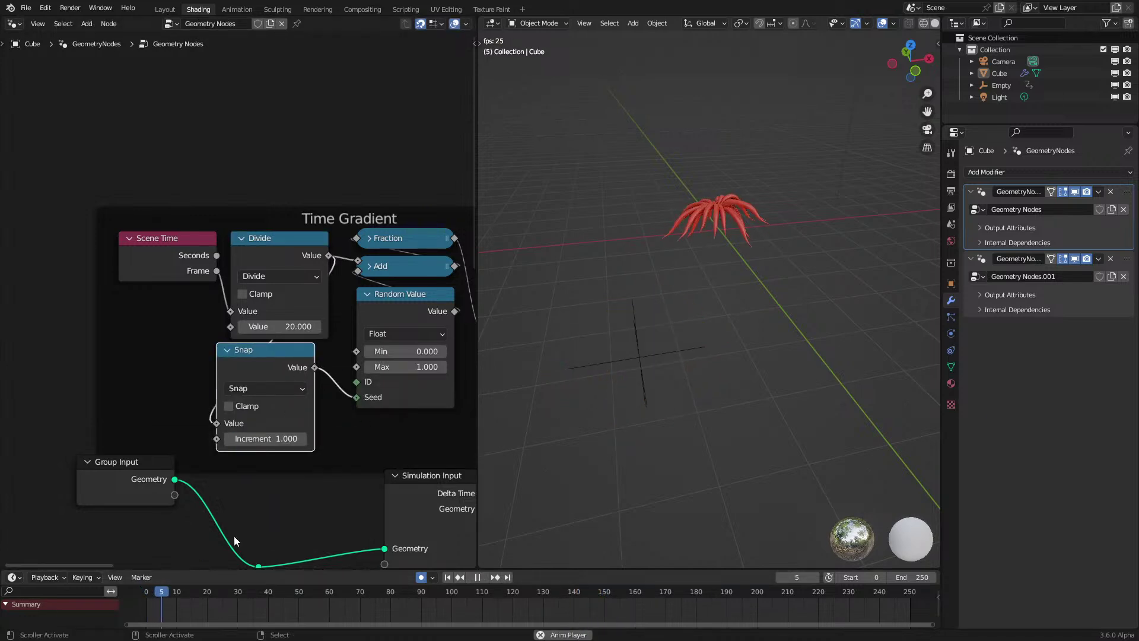
pyautogui.moveTo(698, 378); pyautogui.dragTo(699, 397, button='middle')
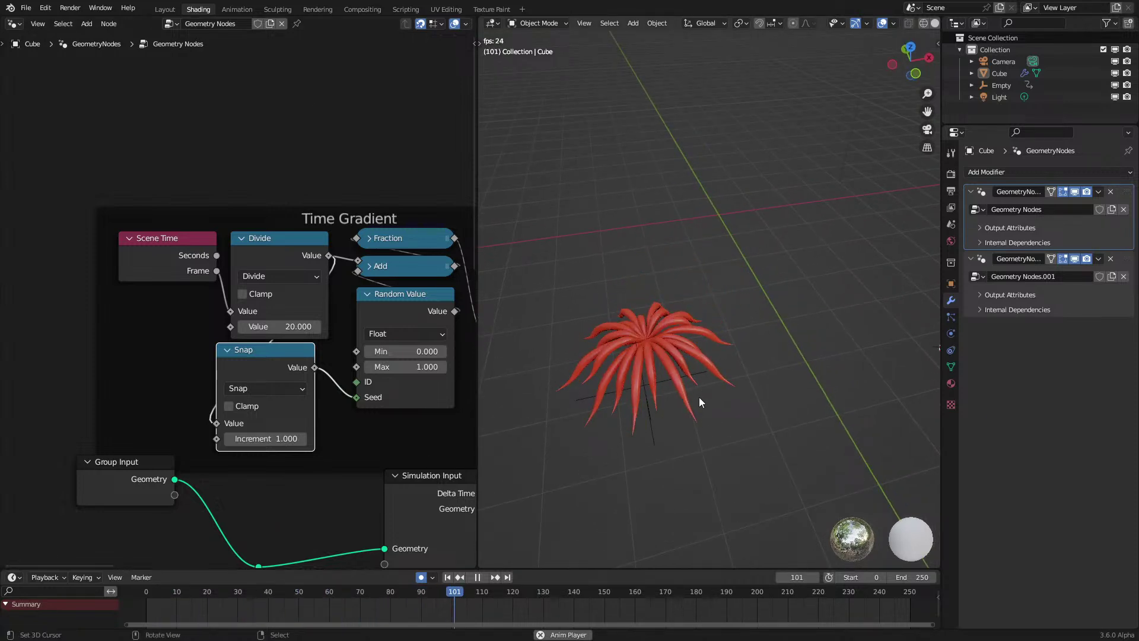
pyautogui.press('space')
# Step: Try feeding the Add node's output into the Snap node, and undo the link
pyautogui.scroll(-1, 291, 367)
pyautogui.scroll(-1, 290, 366)
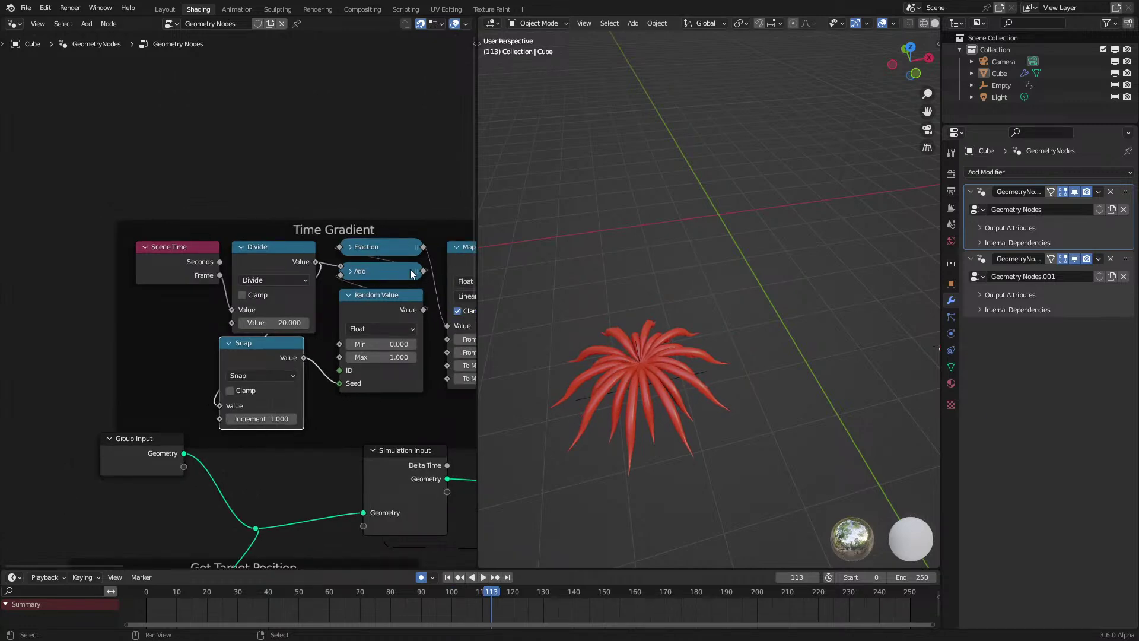
pyautogui.moveTo(424, 271); pyautogui.dragTo(221, 406)
pyautogui.hotkey('ctrl', 'z')
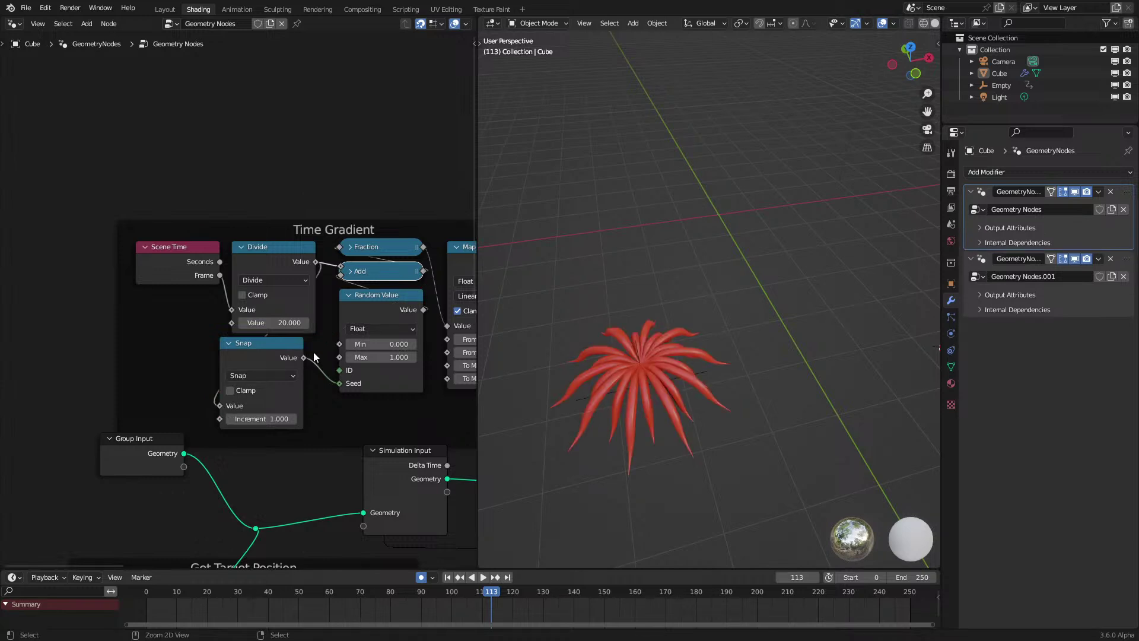
# Step: Try linking Divide directly to the Random Value seed, delete the Snap node and cut the seed link
pyautogui.moveTo(312, 334); pyautogui.dragTo(265, 342, button='middle')
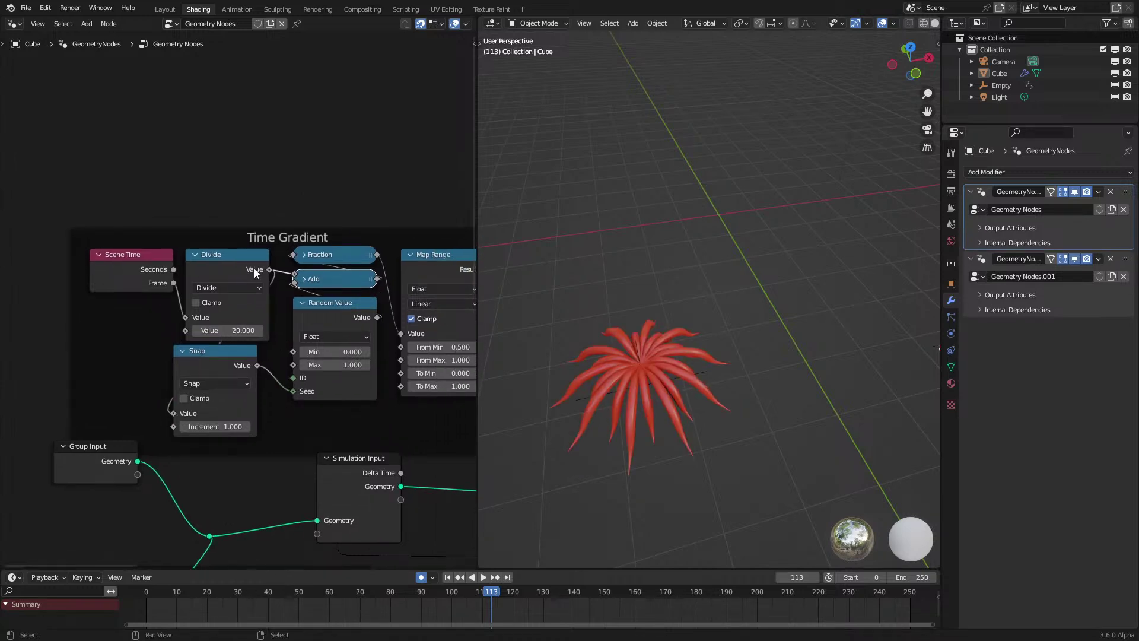
pyautogui.moveTo(270, 270); pyautogui.dragTo(294, 386)
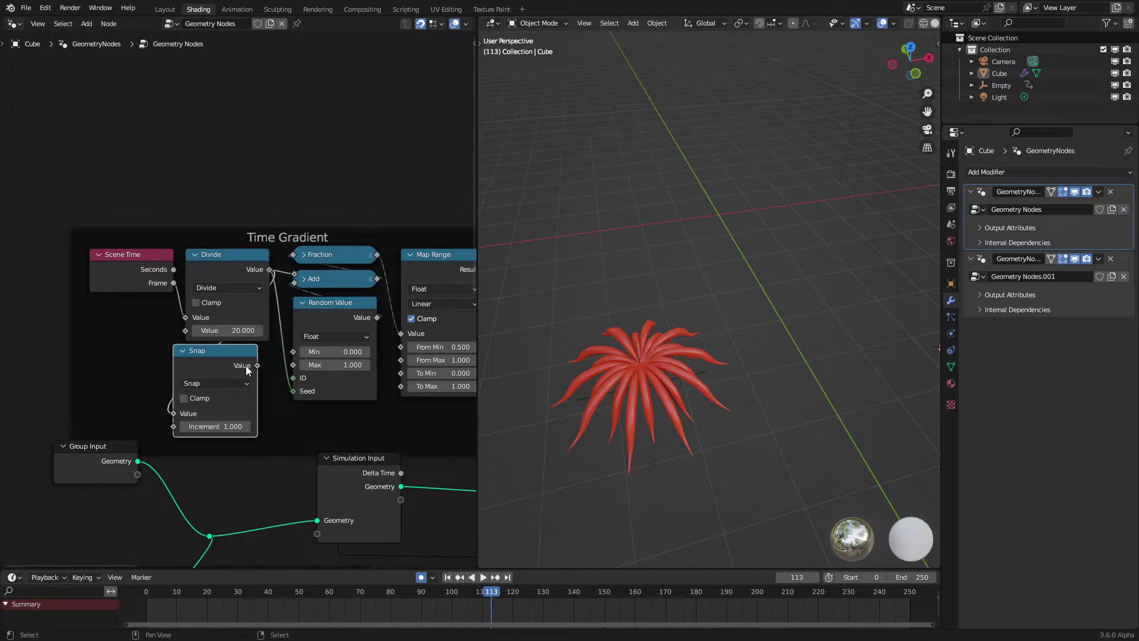
pyautogui.press('x')
pyautogui.keyDown('ctrl'); pyautogui.moveTo(283, 307); pyautogui.dragTo(263, 337, button='right'); pyautogui.keyUp('ctrl')
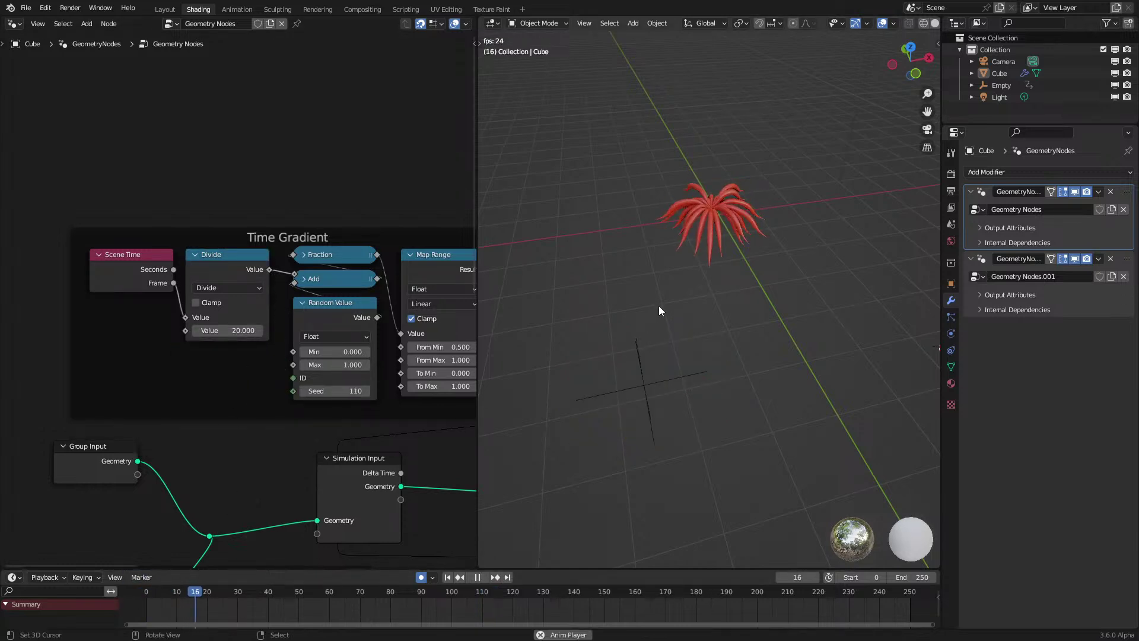
# Step: Examine the walk from the opposite side, stop the playback and return to frame 0
pyautogui.moveTo(659, 306); pyautogui.dragTo(816, 316, button='middle')
pyautogui.press('space')
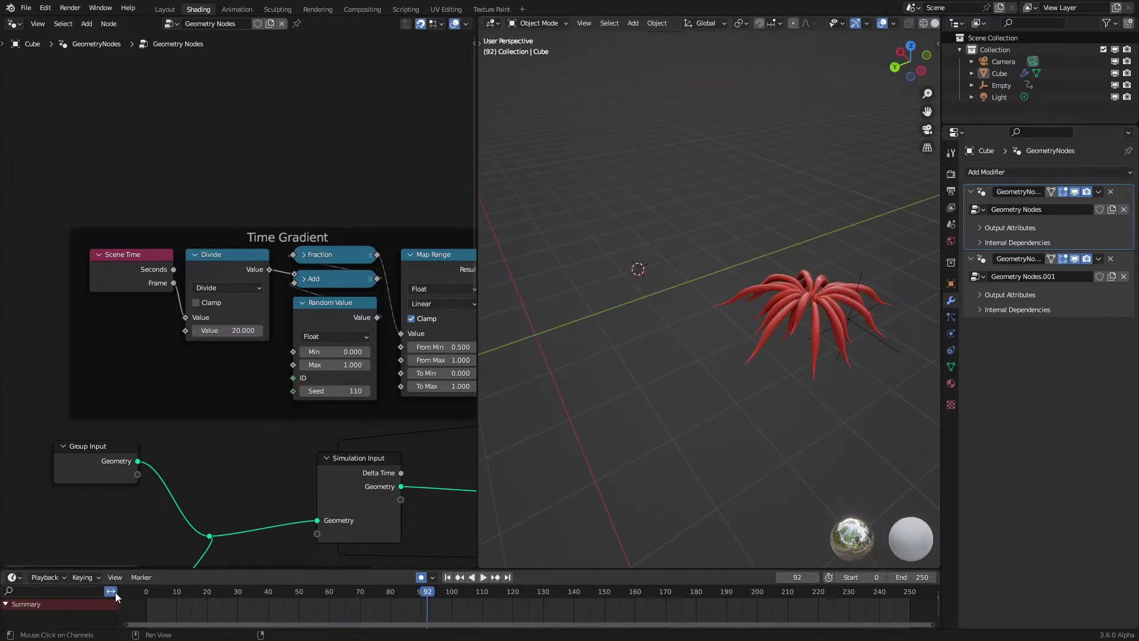
pyautogui.click(133, 599)
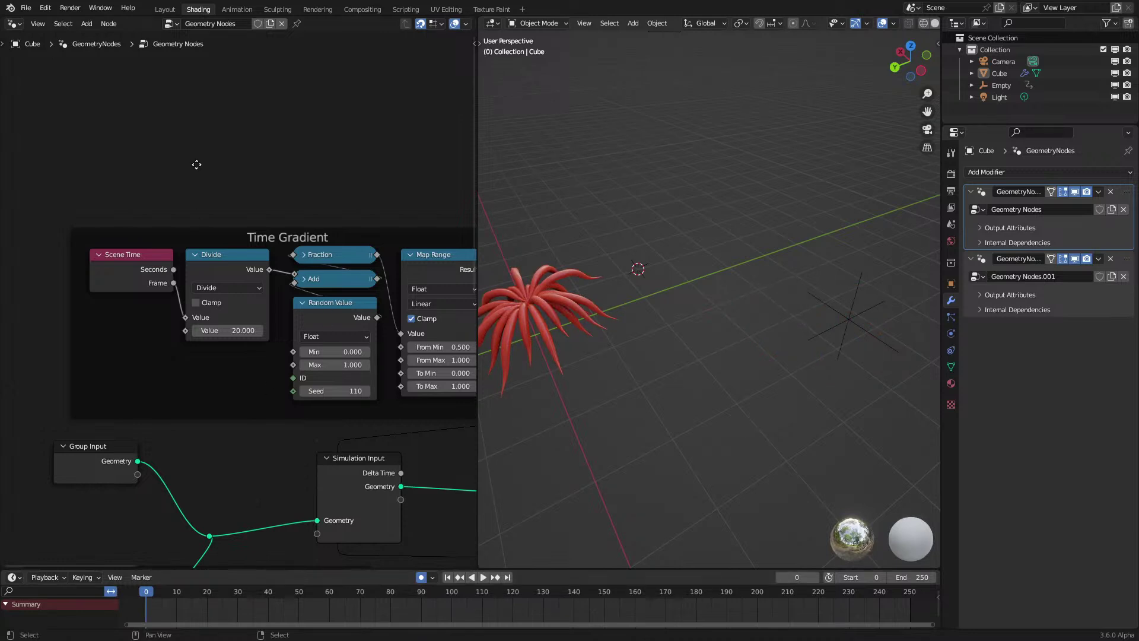
pyautogui.moveTo(195, 162); pyautogui.dragTo(230, 202, button='middle')
pyautogui.hotkey('shift', 'a')
pyautogui.click(230, 203)
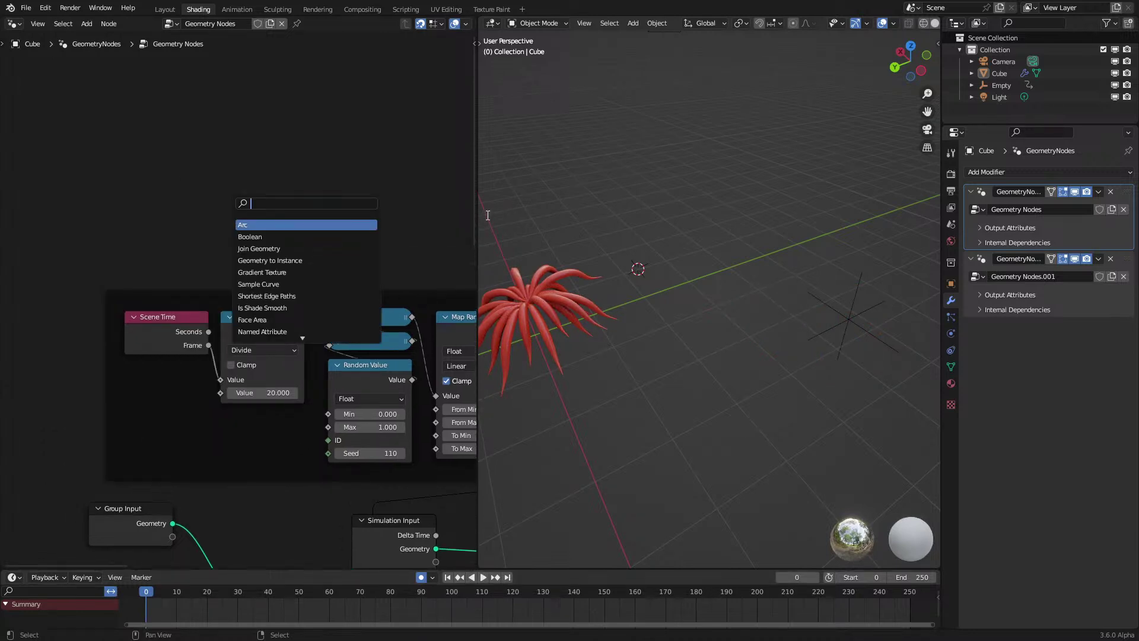
pyautogui.click(90, 461)
# Step: Move the Group Input node away from the simulation and insert a Store Named Attribute node on its geometry link
pyautogui.scroll(-5, 91, 462)
pyautogui.moveTo(91, 462); pyautogui.dragTo(199, 279, button='middle')
pyautogui.scroll(2, 205, 291)
pyautogui.click(232, 313)
pyautogui.moveTo(233, 314); pyautogui.dragTo(131, 304)
pyautogui.scroll(2, 199, 325)
pyautogui.click(195, 337)
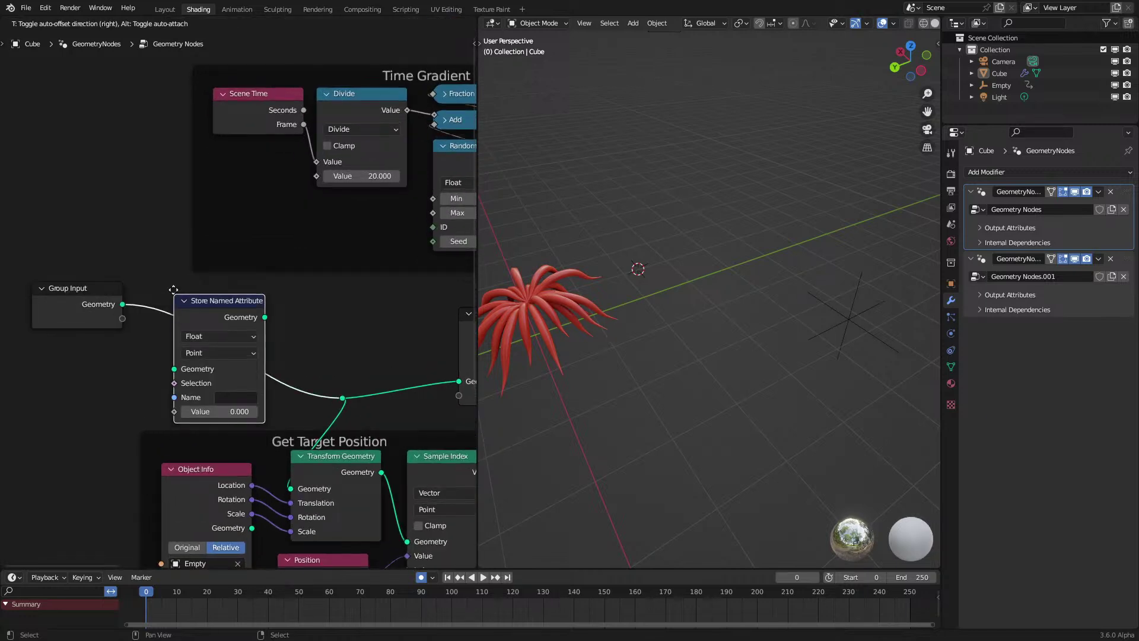
pyautogui.click(208, 316)
# Step: Set the new Store Named Attribute node to Vector and feed its value from a Position node
pyautogui.click(217, 323)
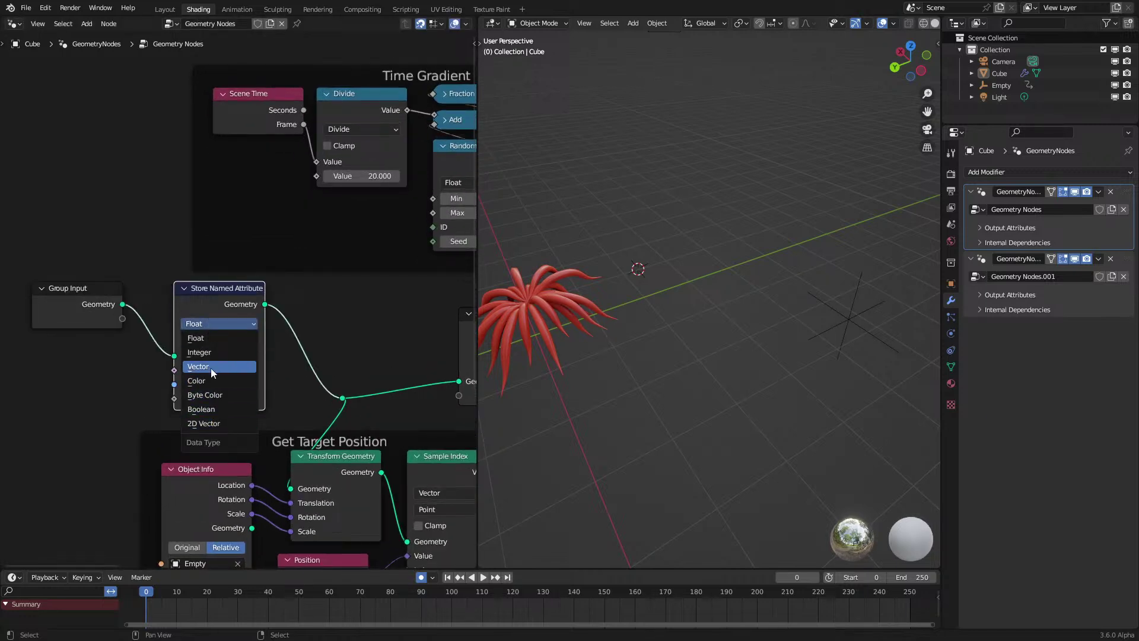
pyautogui.click(221, 371)
pyautogui.moveTo(162, 403); pyautogui.dragTo(120, 400)
pyautogui.write('po')
pyautogui.click(109, 423)
pyautogui.click(156, 403)
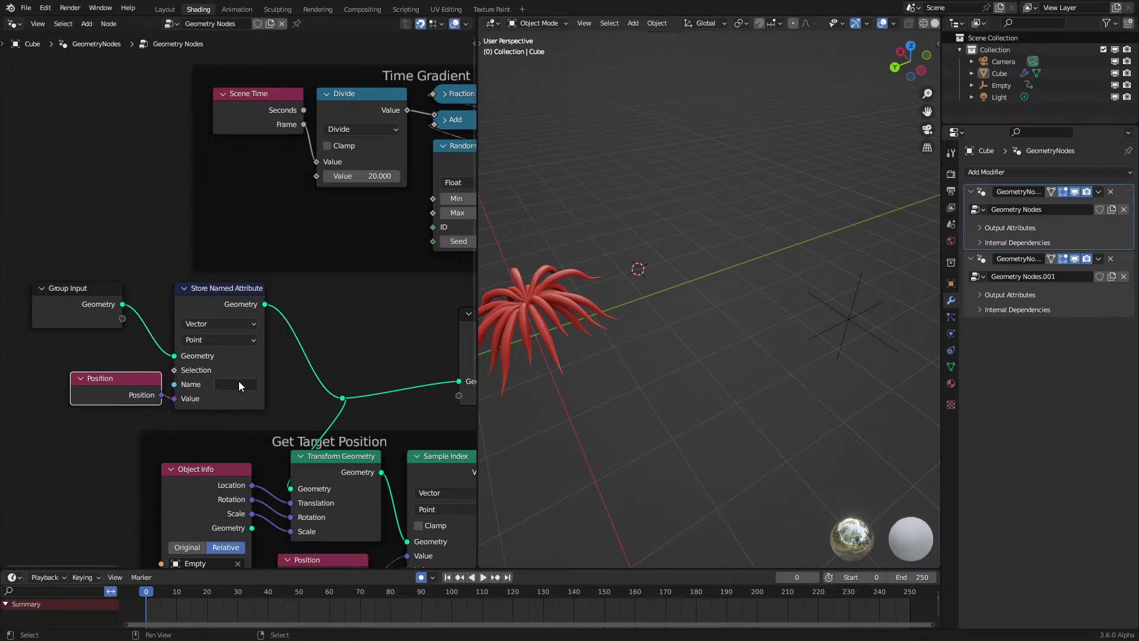
# Step: Name the stored position attribute "Old Pos"
pyautogui.click(249, 383)
pyautogui.write('Old')
pyautogui.press('Return')
# Step: Add a Vector Named Attribute node above the Time Gradient frame that reads "Old Pos"
pyautogui.moveTo(173, 204); pyautogui.dragTo(58, 479, button='middle')
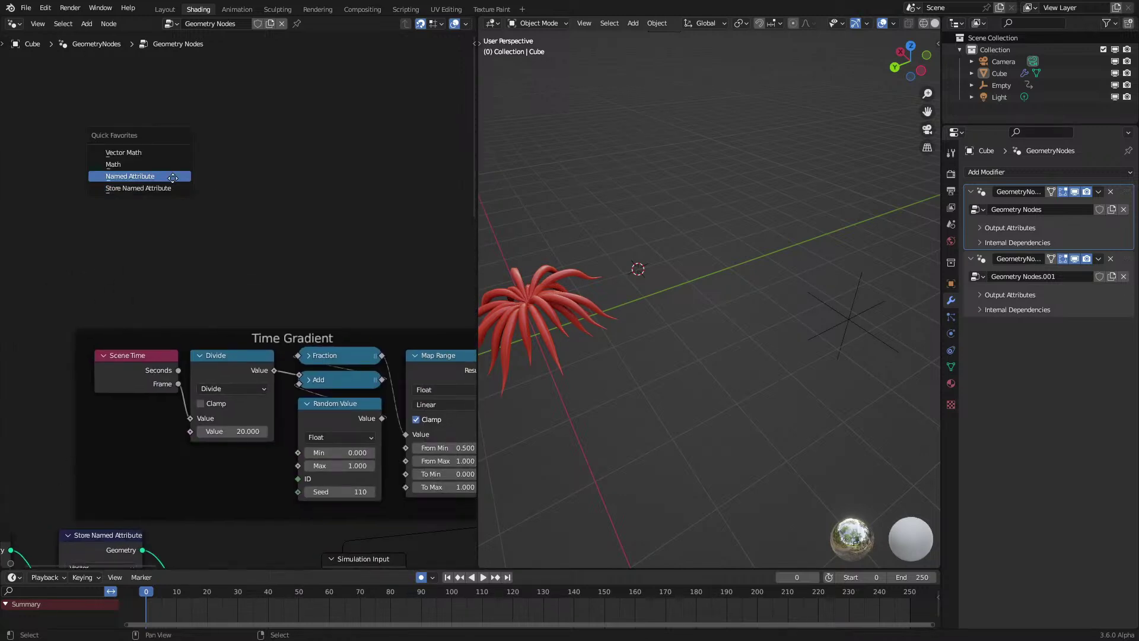
pyautogui.click(136, 176)
pyautogui.click(235, 250)
pyautogui.press('Escape')
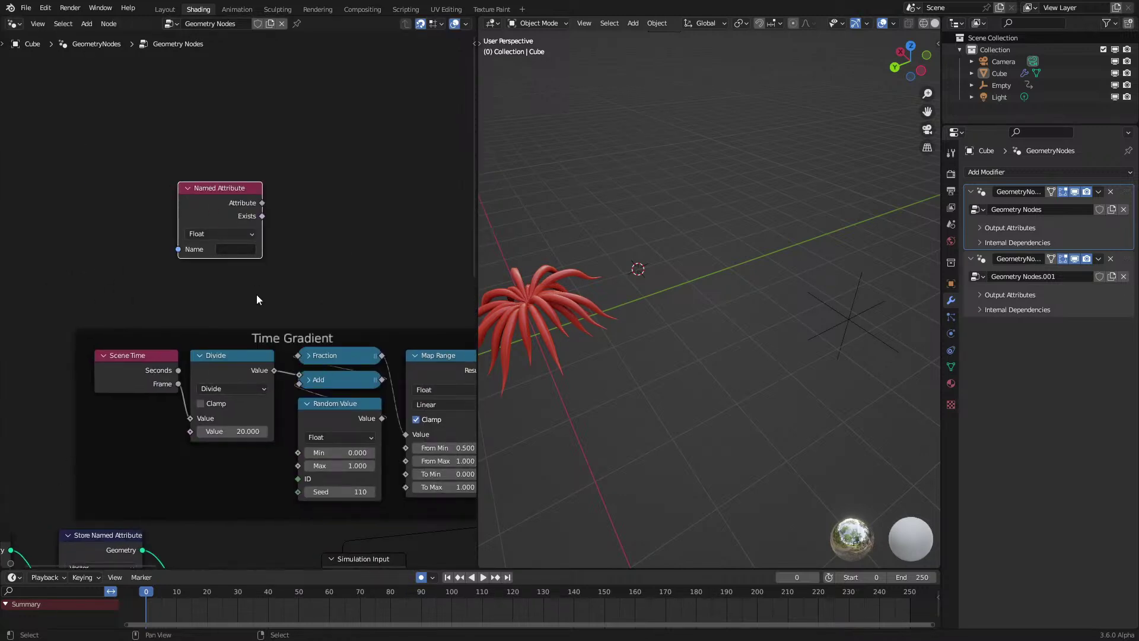
pyautogui.click(236, 249)
pyautogui.click(250, 287)
# Step: Split the Old Pos vector with a Separate XYZ node and pass its X output into a Multiply math node
pyautogui.hotkey('shift', 'a')
pyautogui.write('sep')
pyautogui.press('Return')
pyautogui.click(286, 198)
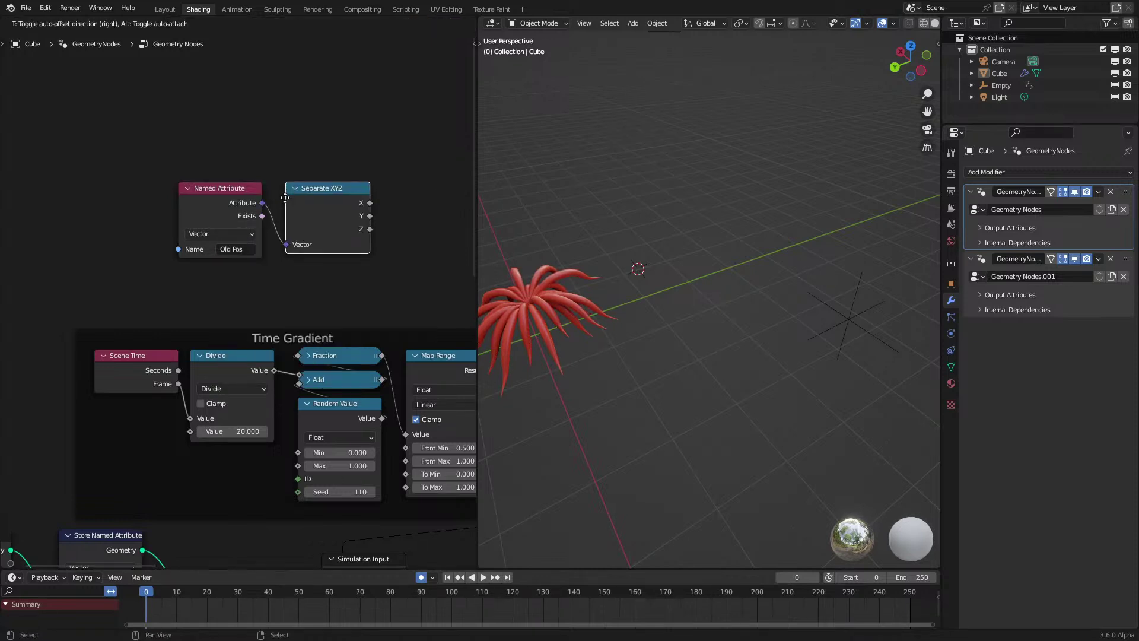
pyautogui.hotkey('shift', 'a')
pyautogui.write('mul')
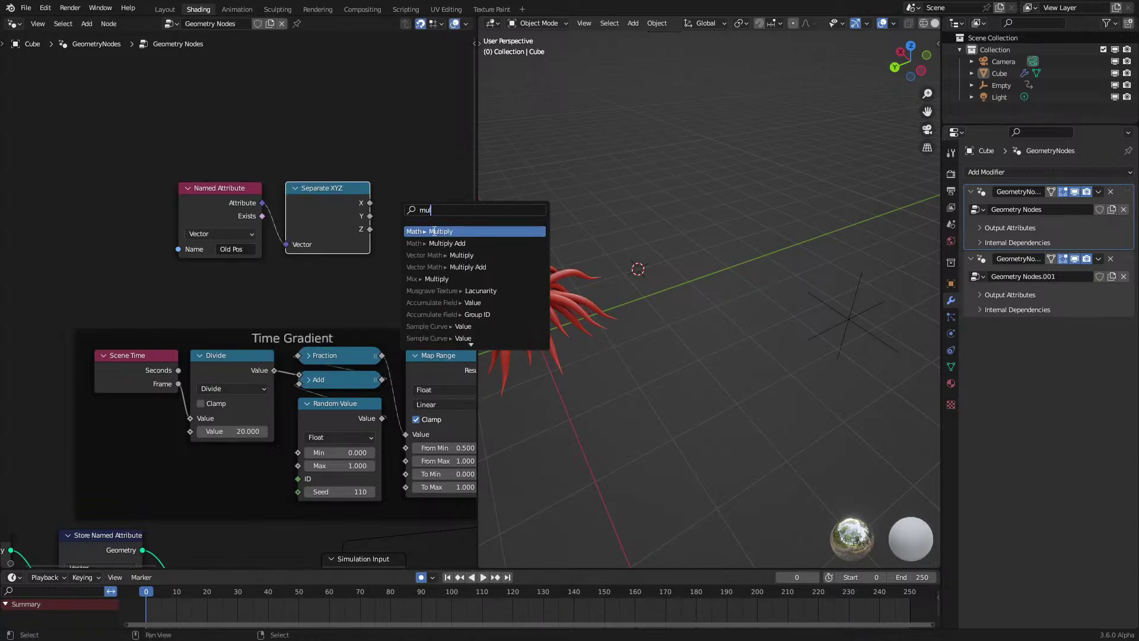
pyautogui.click(434, 231)
# Step: Replace the Random Value input of the Add node with the Multiply output and check the walk in playback from above
pyautogui.moveTo(683, 304); pyautogui.dragTo(747, 355, button='middle')
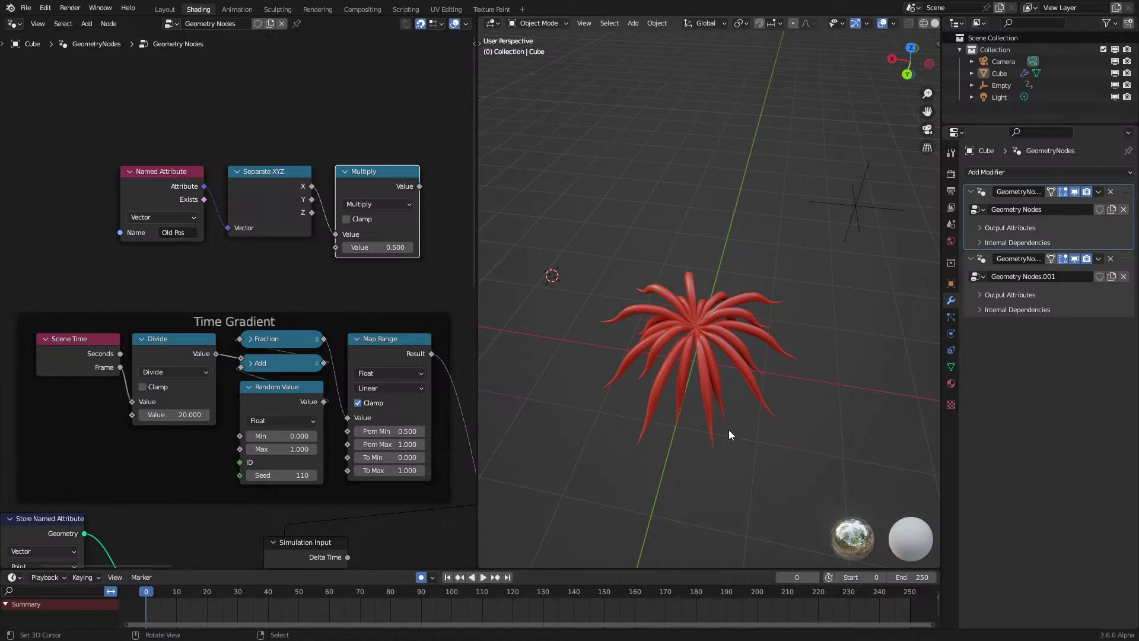
pyautogui.moveTo(419, 187); pyautogui.dragTo(243, 445)
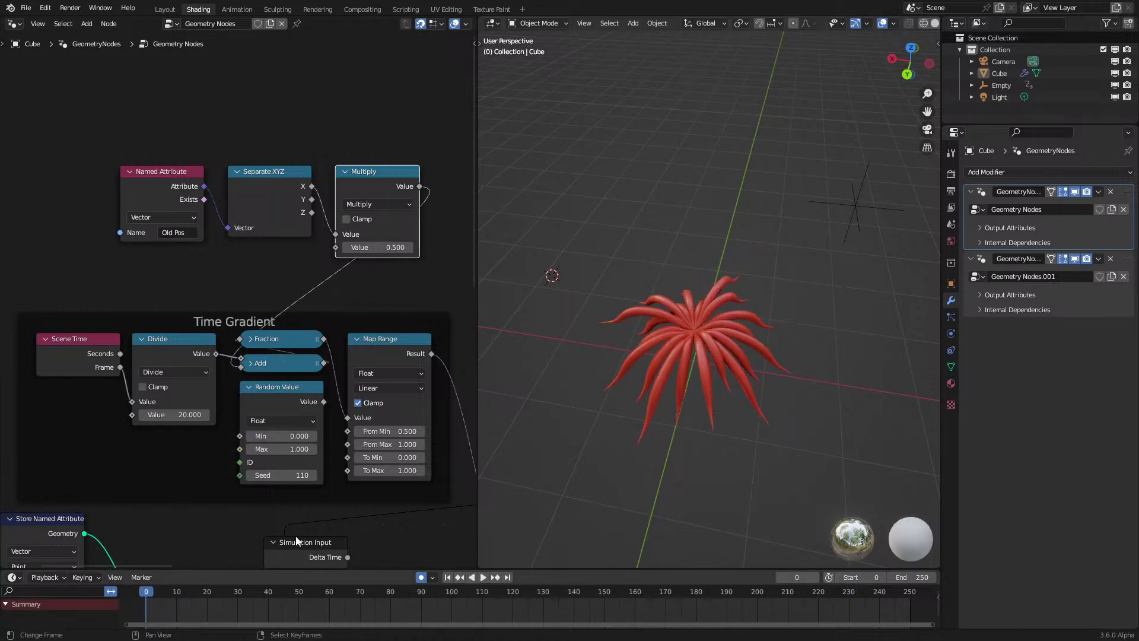
pyautogui.press('space')
pyautogui.moveTo(671, 383); pyautogui.dragTo(554, 437, button='middle')
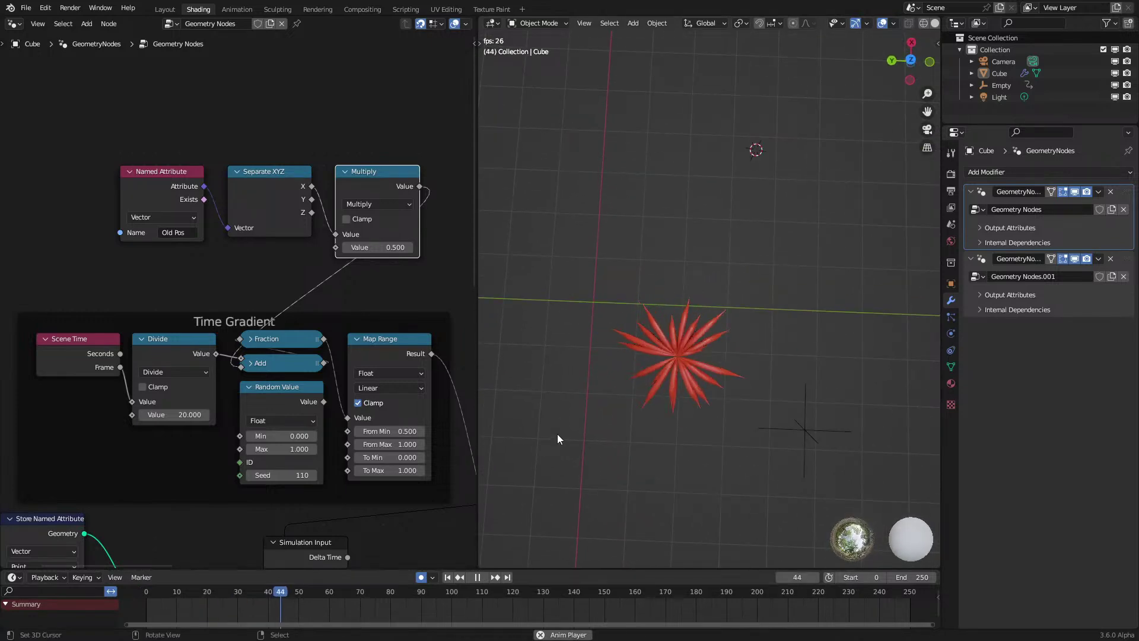
pyautogui.press('space')
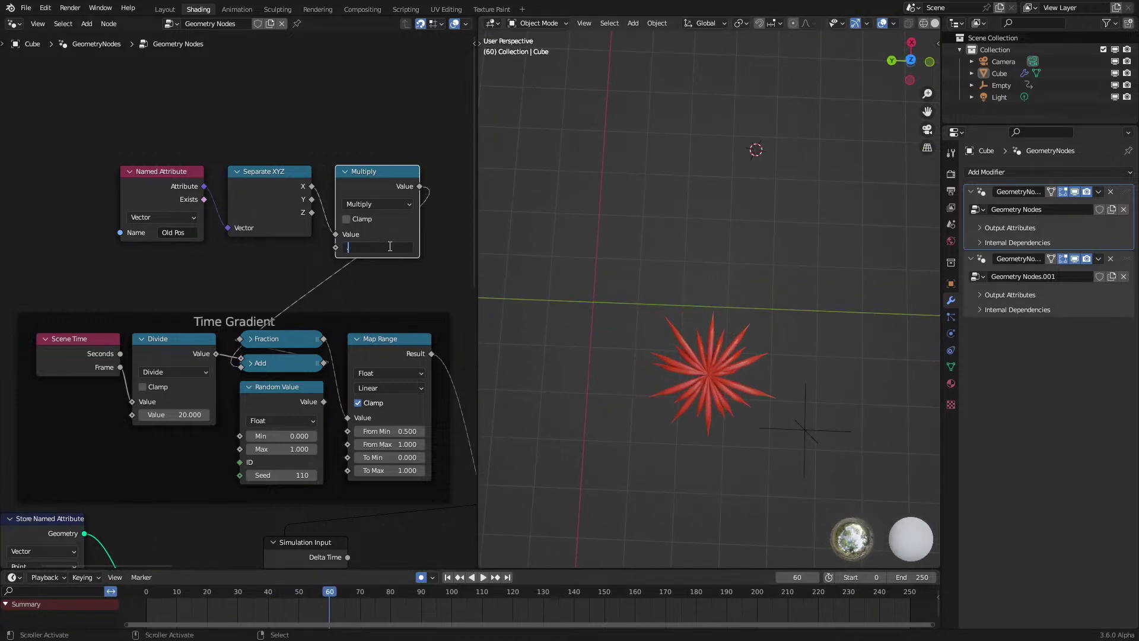
# Step: Try Multiply values of 0.2 and 0.3 on the Old Pos X output and check the walk in playback
pyautogui.moveTo(849, 274); pyautogui.dragTo(769, 198, button='middle')
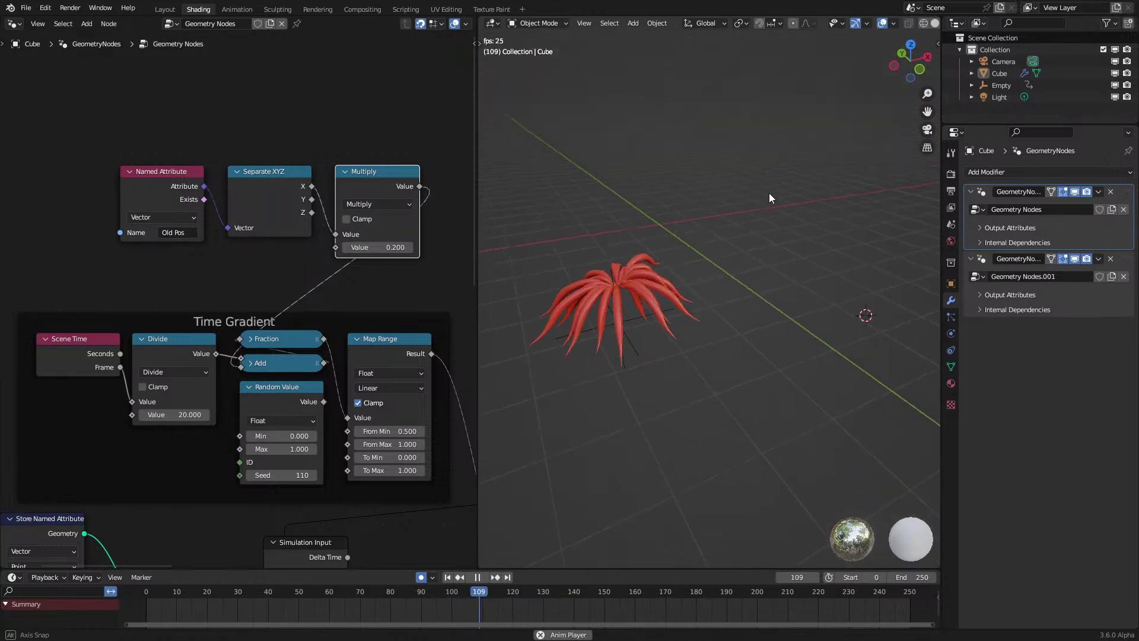
pyautogui.click(165, 590)
pyautogui.moveTo(687, 300); pyautogui.dragTo(691, 326, button='middle')
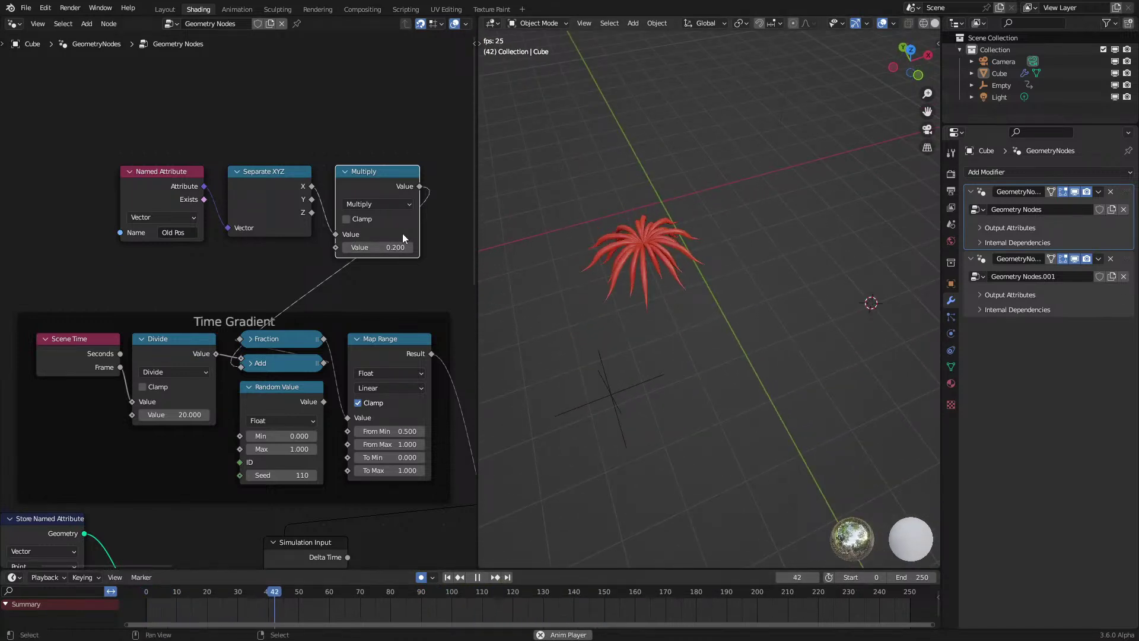
pyautogui.click(410, 248)
pyautogui.moveTo(726, 266); pyautogui.dragTo(732, 239, button='middle')
pyautogui.press('space')
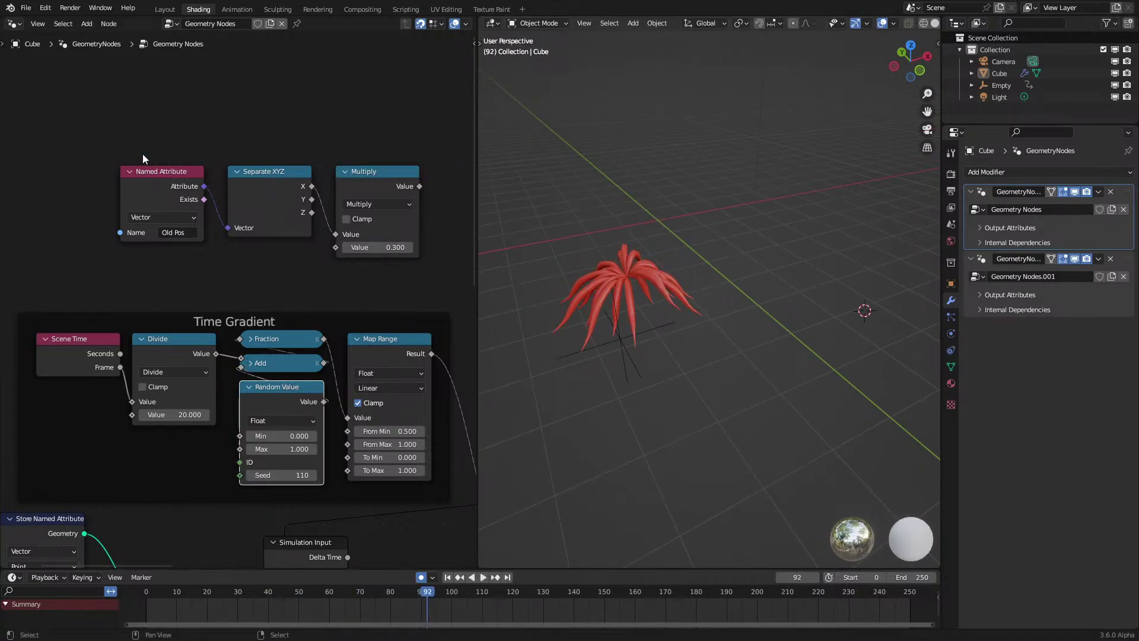
# Step: Delete the Old Pos Store Named Attribute and Position nodes while keeping the Group Input geometry connected to the simulation
pyautogui.moveTo(378, 230); pyautogui.dragTo(102, 244, button='middle')
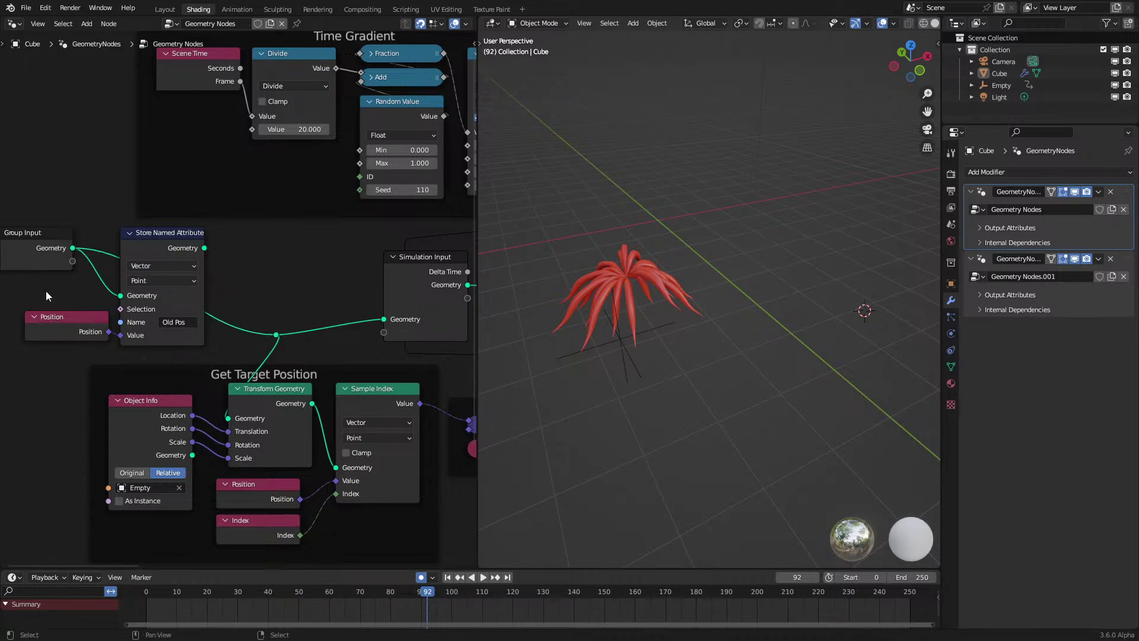
pyautogui.moveTo(44, 291); pyautogui.dragTo(131, 326)
pyautogui.hotkey('ctrl', 'x')
pyautogui.scroll(-3, 301, 315)
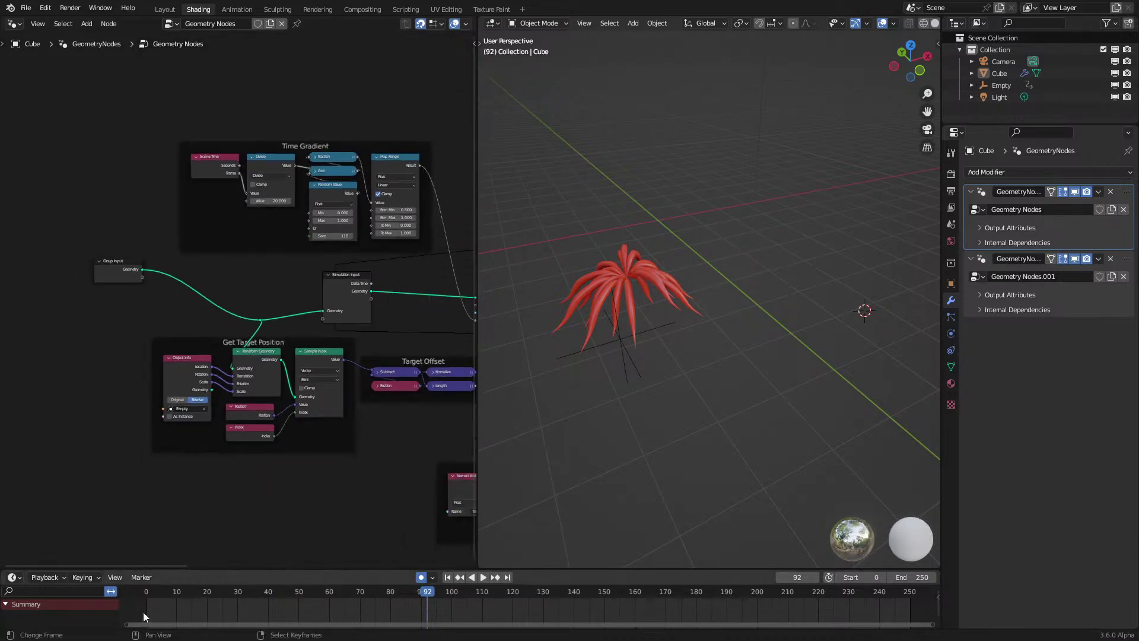
# Step: Play the simulation from frame 0 with the random leg timing and examine the walk from several angles
pyautogui.click(143, 617)
pyautogui.press('space')
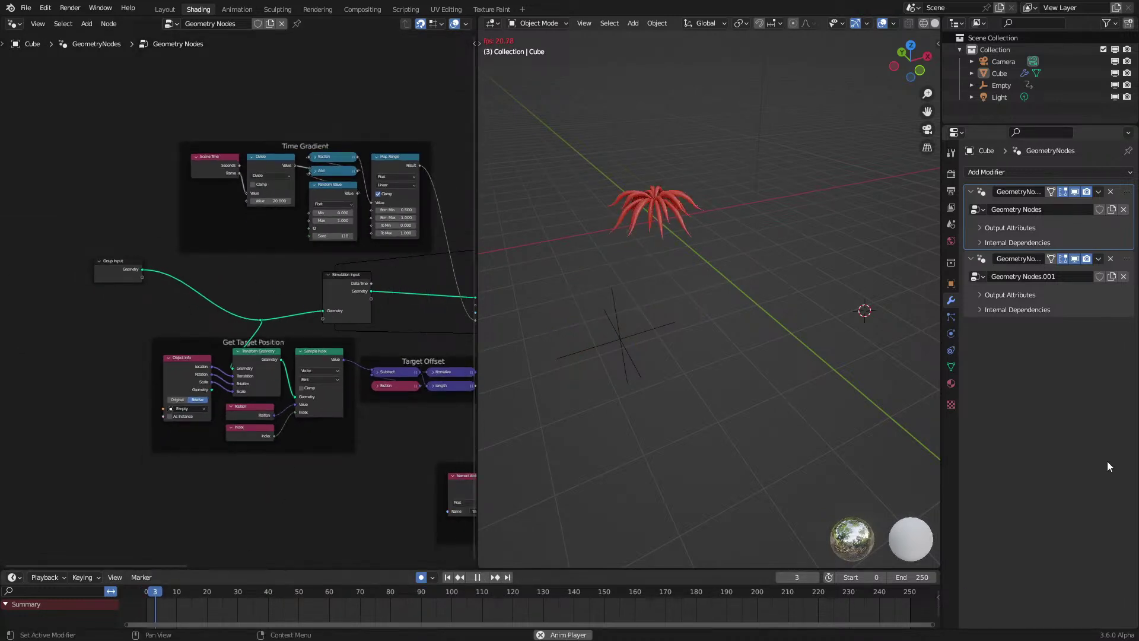
pyautogui.moveTo(721, 315); pyautogui.dragTo(740, 316, button='middle')
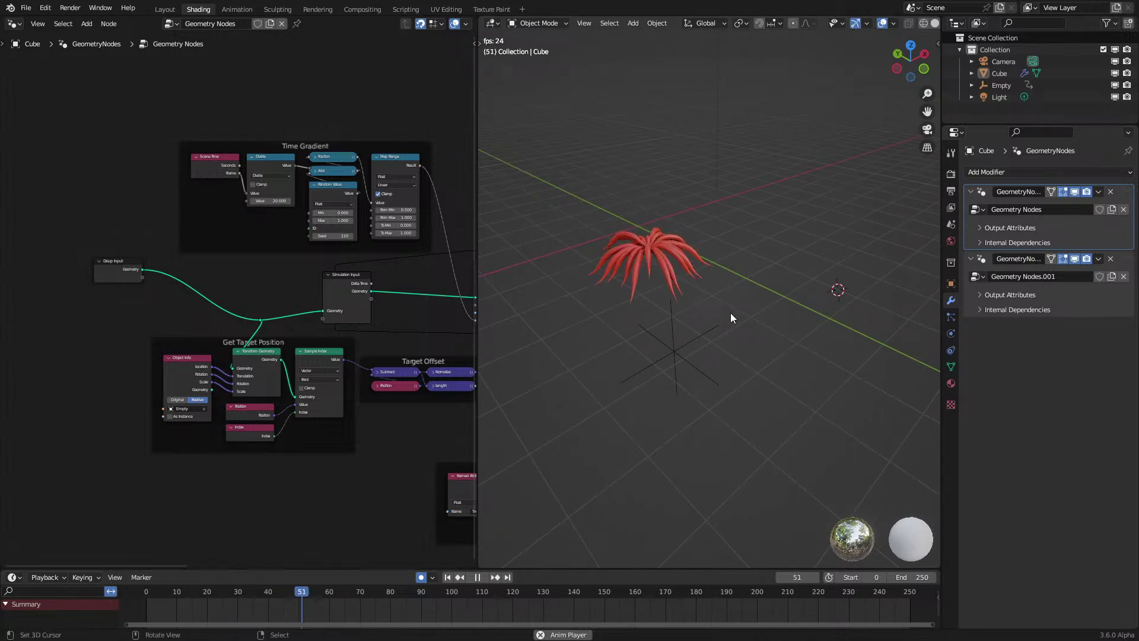
pyautogui.moveTo(385, 297); pyautogui.dragTo(170, 291, button='middle')
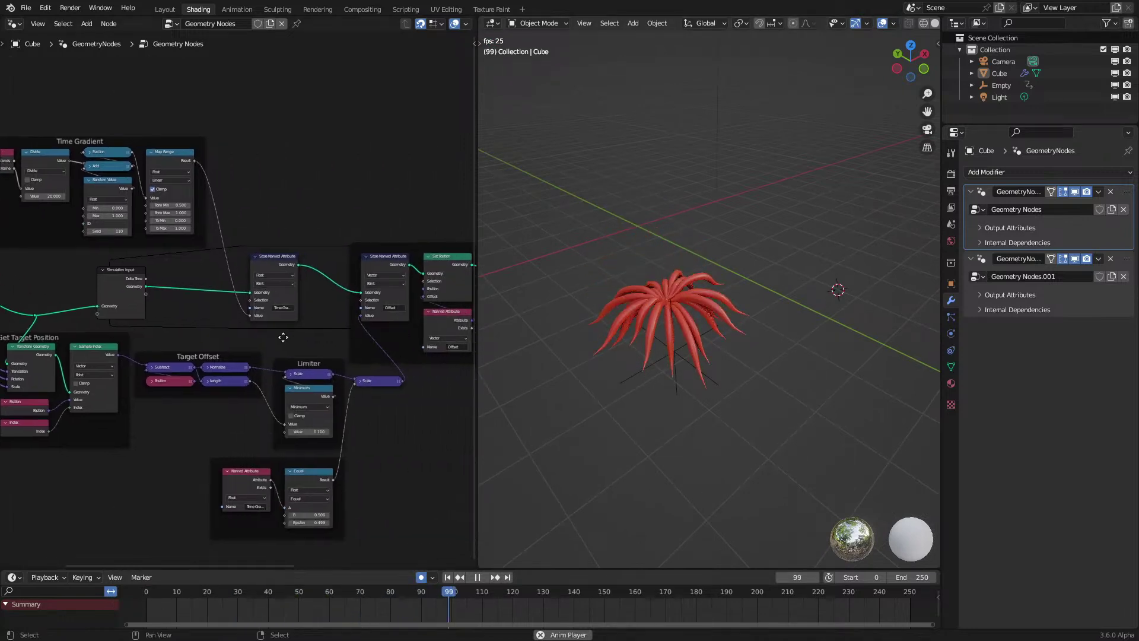
pyautogui.moveTo(293, 343); pyautogui.dragTo(191, 306, button='middle')
pyautogui.moveTo(718, 311); pyautogui.dragTo(607, 419, button='middle')
pyautogui.press('space')
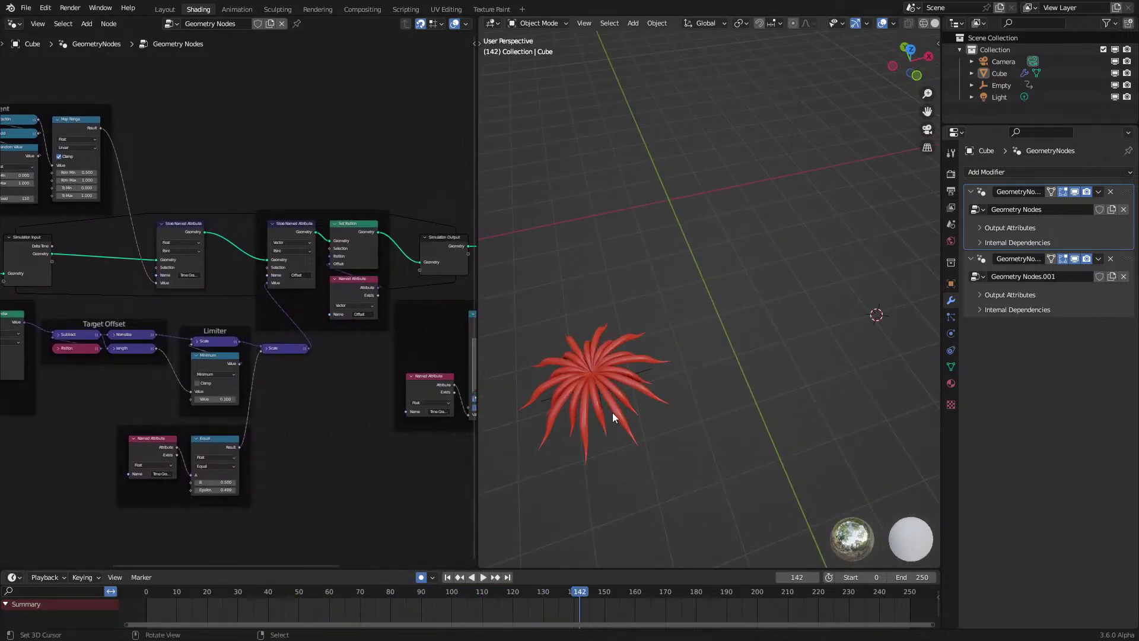
# Step: Select the Empty and replay from around frame 70 to examine how the creature follows its keyframed movement
pyautogui.click(641, 368)
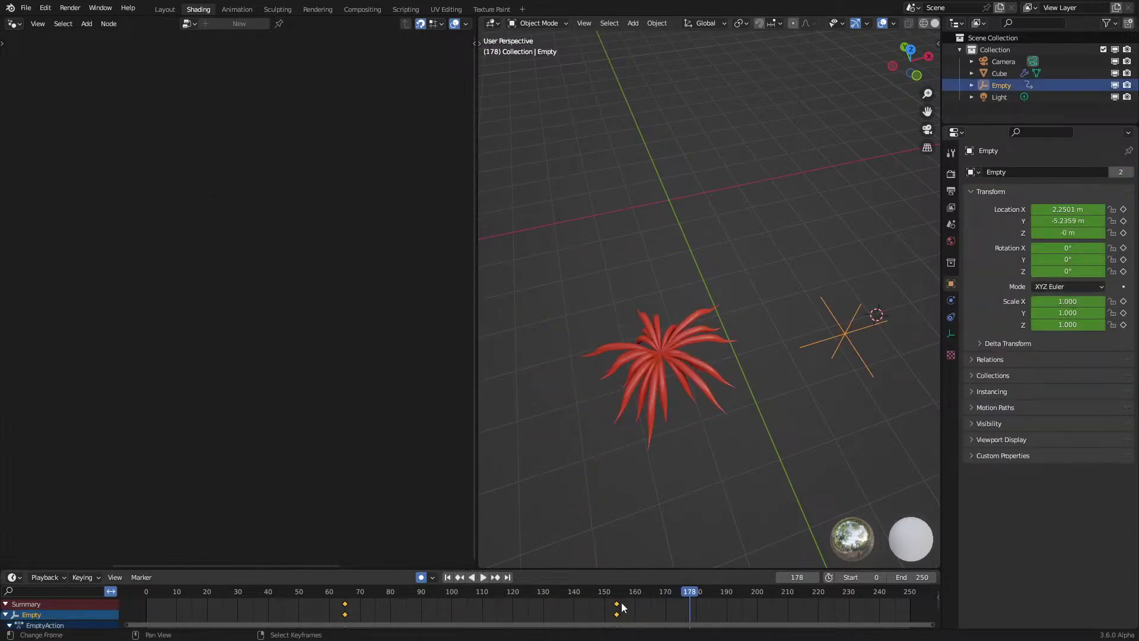
pyautogui.click(359, 607)
pyautogui.press('space')
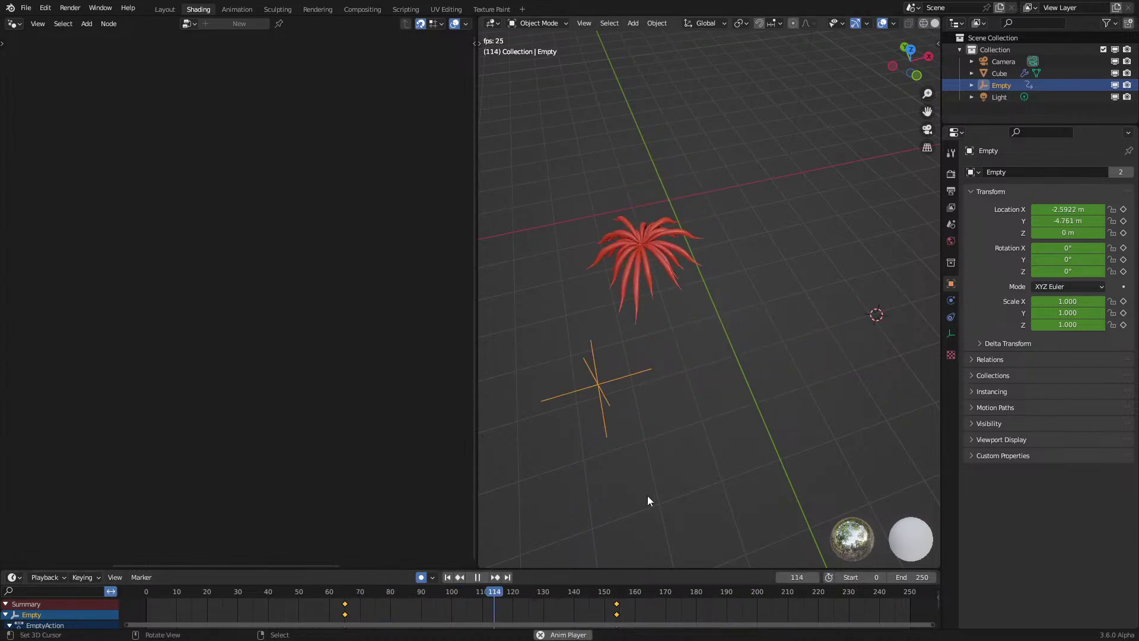
pyautogui.press('space')
pyautogui.click(611, 356)
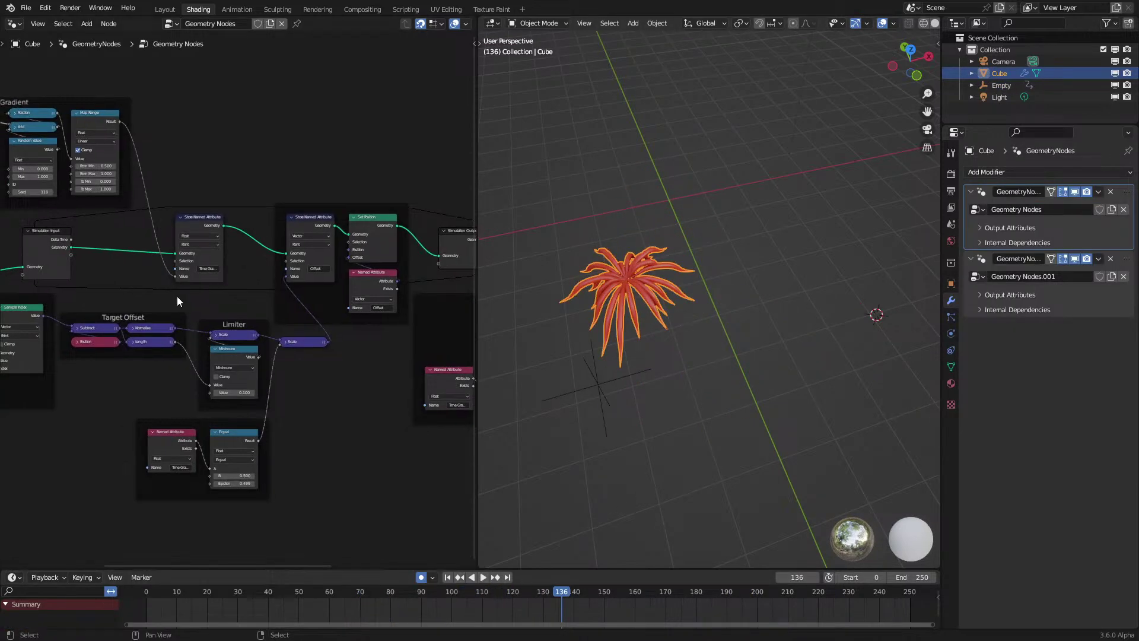
# Step: Replay the creature's walk from the start and examine its leg steps around the Empty from a lower angle
pyautogui.scroll(2, 235, 297)
pyautogui.click(141, 609)
pyautogui.press('space')
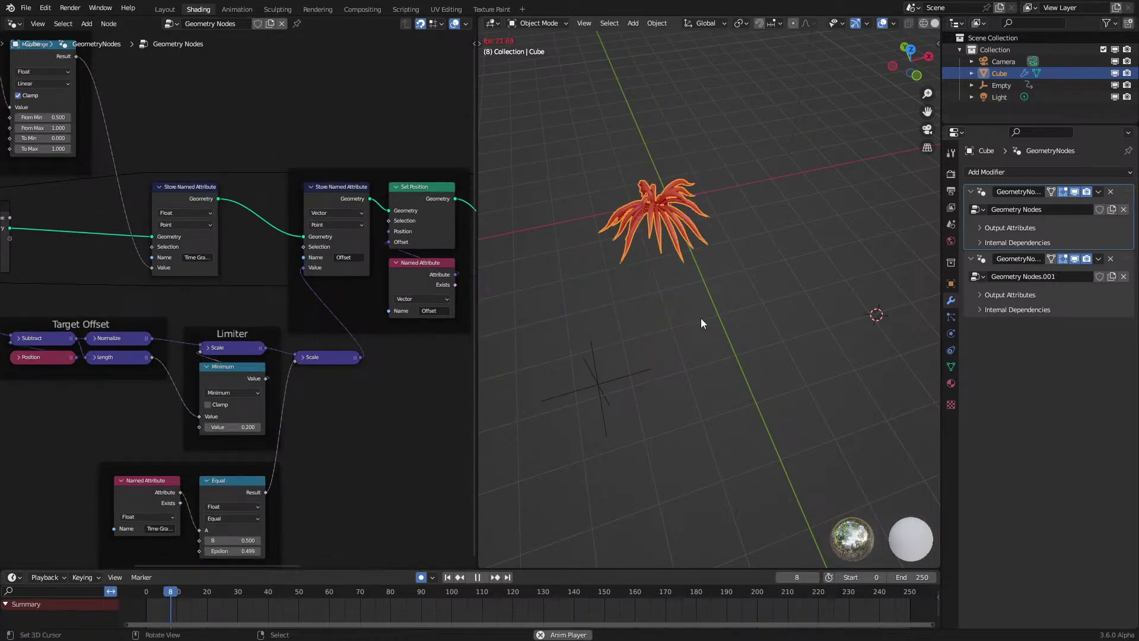
pyautogui.click(703, 318)
pyautogui.moveTo(707, 298); pyautogui.dragTo(723, 287, button='middle')
pyautogui.click(663, 348)
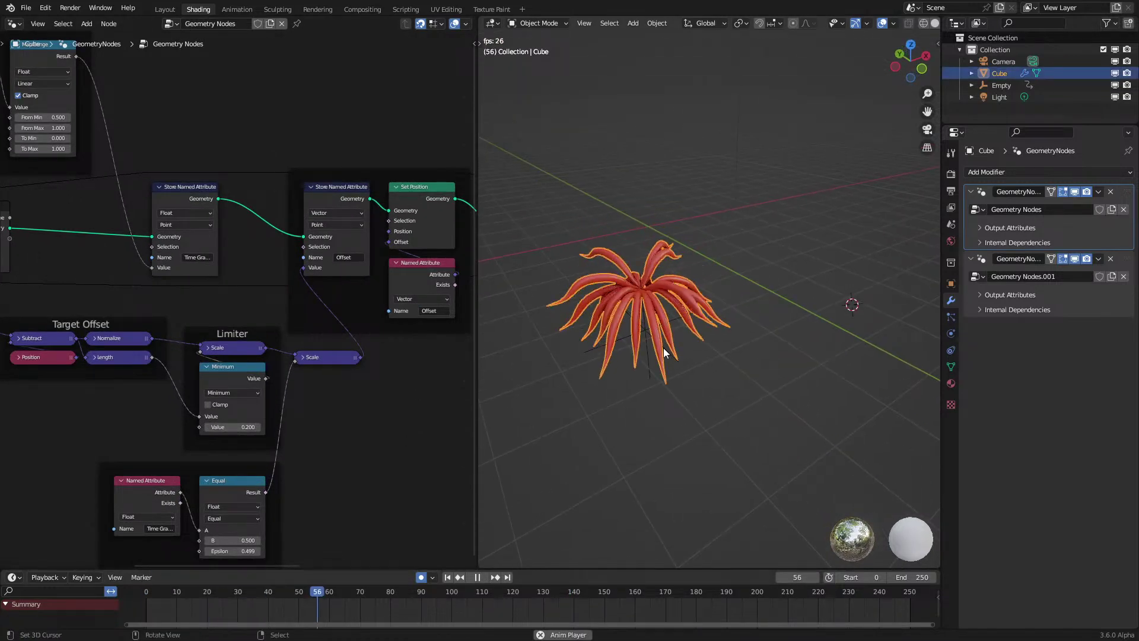
pyautogui.press('space')
pyautogui.click(672, 357)
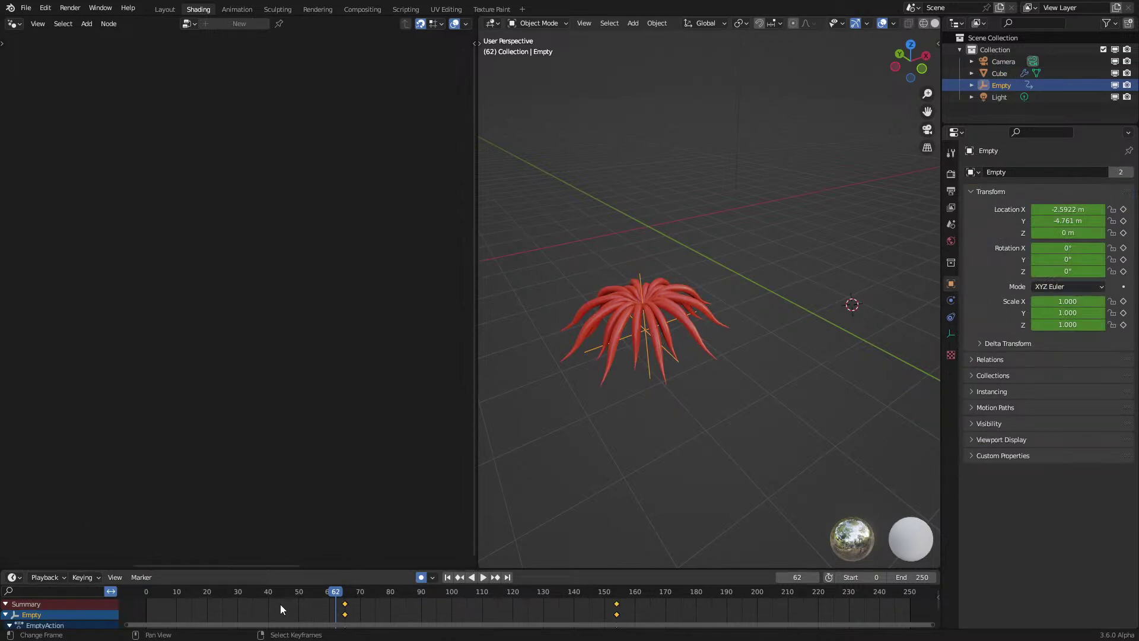
pyautogui.press('space')
pyautogui.moveTo(669, 364); pyautogui.dragTo(701, 363, button='middle')
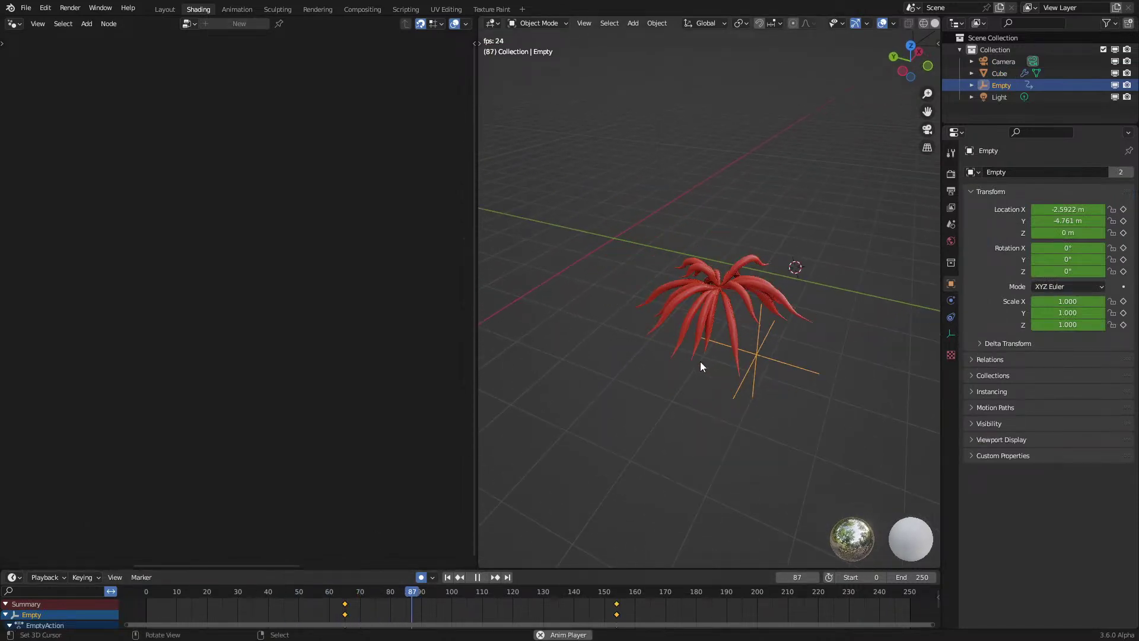
pyautogui.click(707, 347)
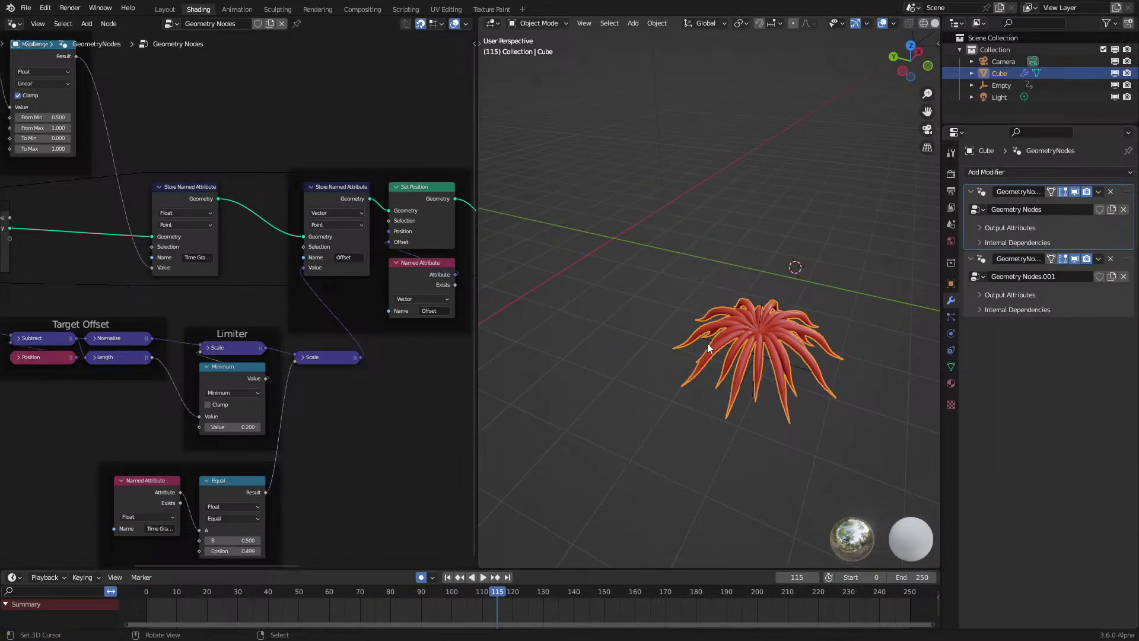
# Step: Add a Ping-Pong math node with scale 0.5, fed by the Time Gradient Named Attribute beside the Equal node
pyautogui.moveTo(258, 463); pyautogui.dragTo(279, 374, button='middle')
pyautogui.scroll(4, 208, 439)
pyautogui.moveTo(184, 440); pyautogui.dragTo(240, 357, button='middle')
pyautogui.moveTo(241, 357); pyautogui.dragTo(232, 512)
pyautogui.write('ping')
pyautogui.press('Return')
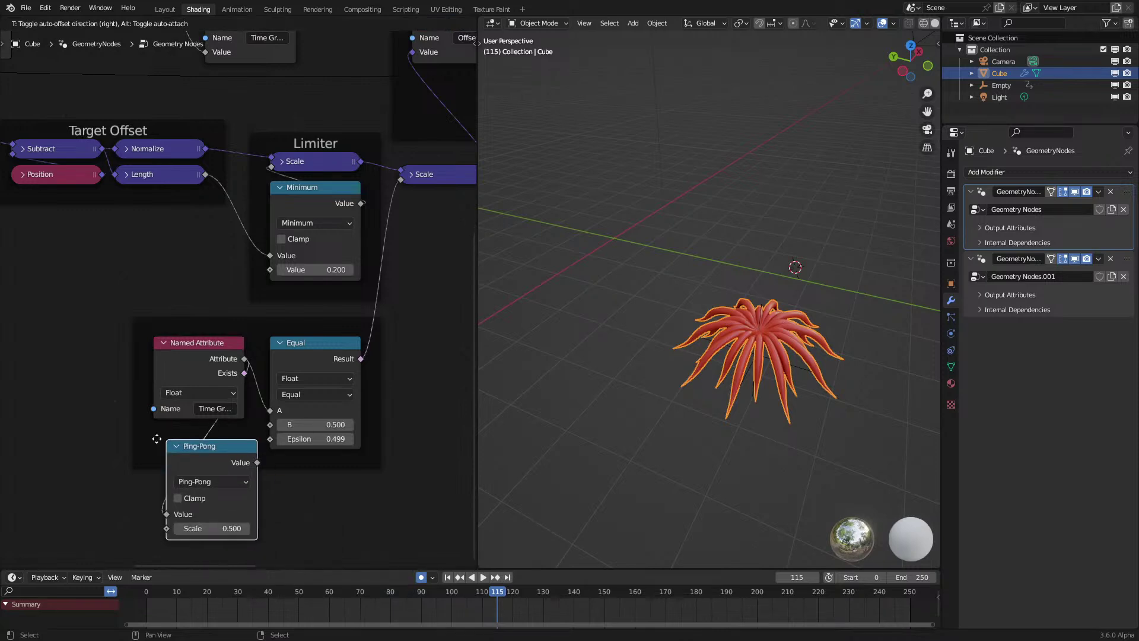
pyautogui.click(145, 424)
# Step: Multiply the Ping-Pong output by 2, feed it into the Scale node instead of Equal, and play the animation
pyautogui.moveTo(276, 462); pyautogui.dragTo(284, 458)
pyautogui.click(233, 452)
pyautogui.write('mul')
pyautogui.click(311, 480)
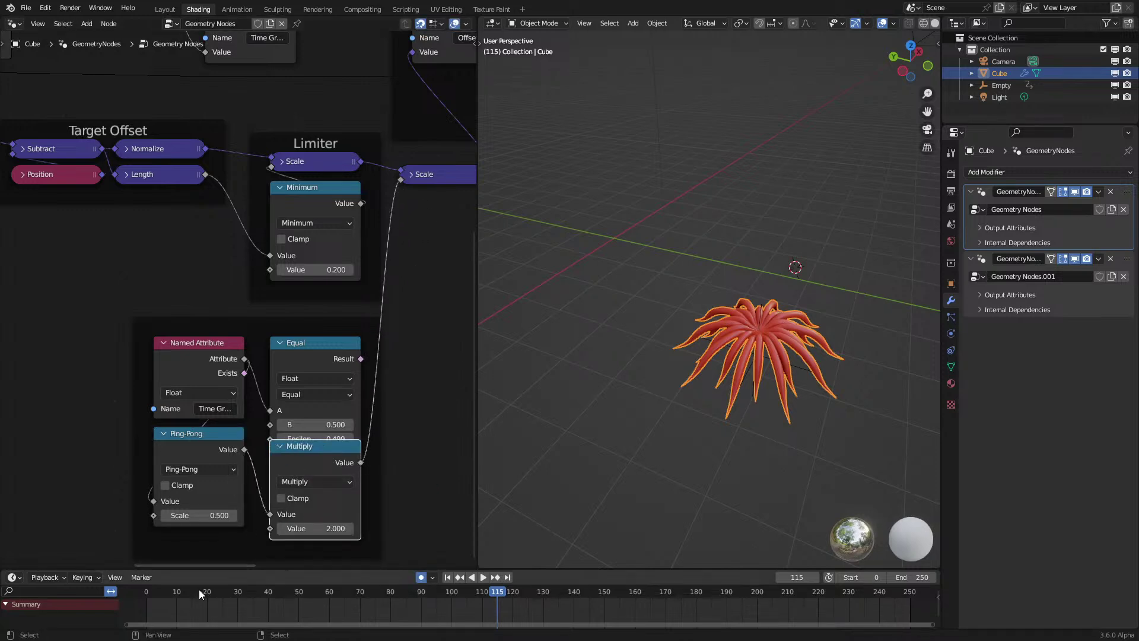
pyautogui.click(144, 610)
pyautogui.press('space')
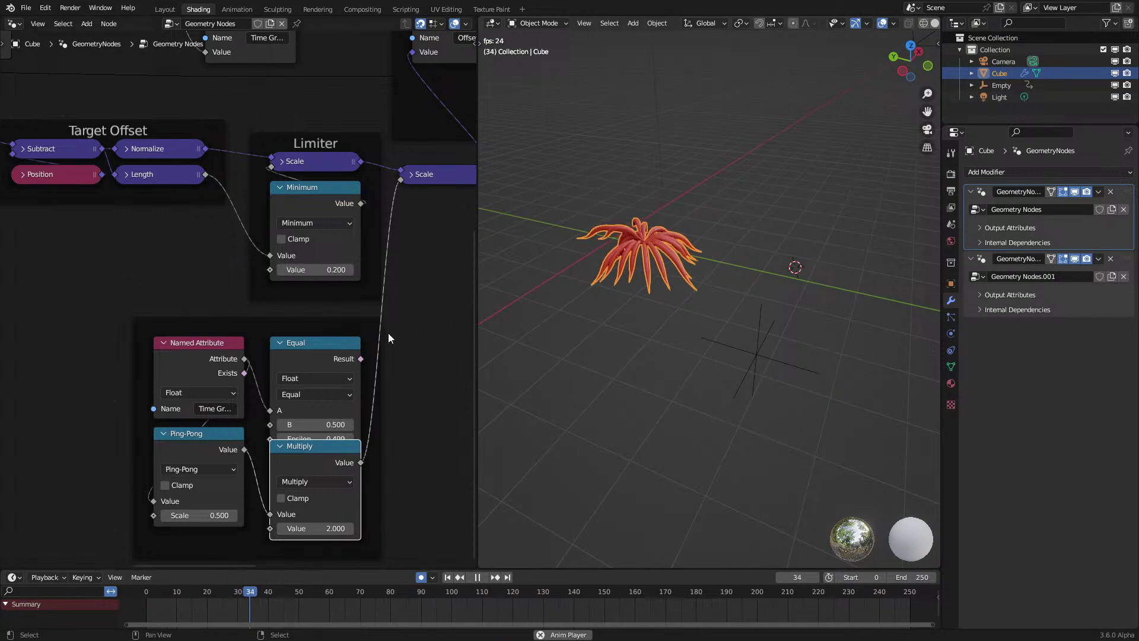
# Step: Delete the unused Equal node and move the Multiply node into its place
pyautogui.click(293, 361)
pyautogui.press('x')
pyautogui.moveTo(307, 447); pyautogui.dragTo(300, 353)
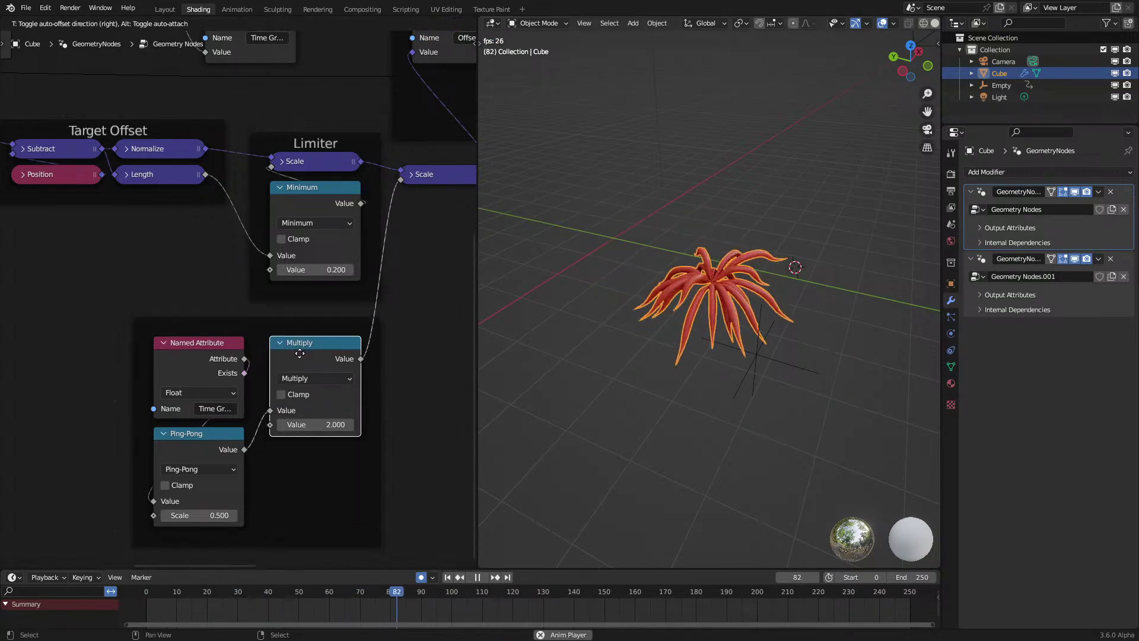
# Step: Try Hyperbolic Tangent as the timing node's operation and revert it to Ping-Pong
pyautogui.click(197, 469)
pyautogui.click(478, 447)
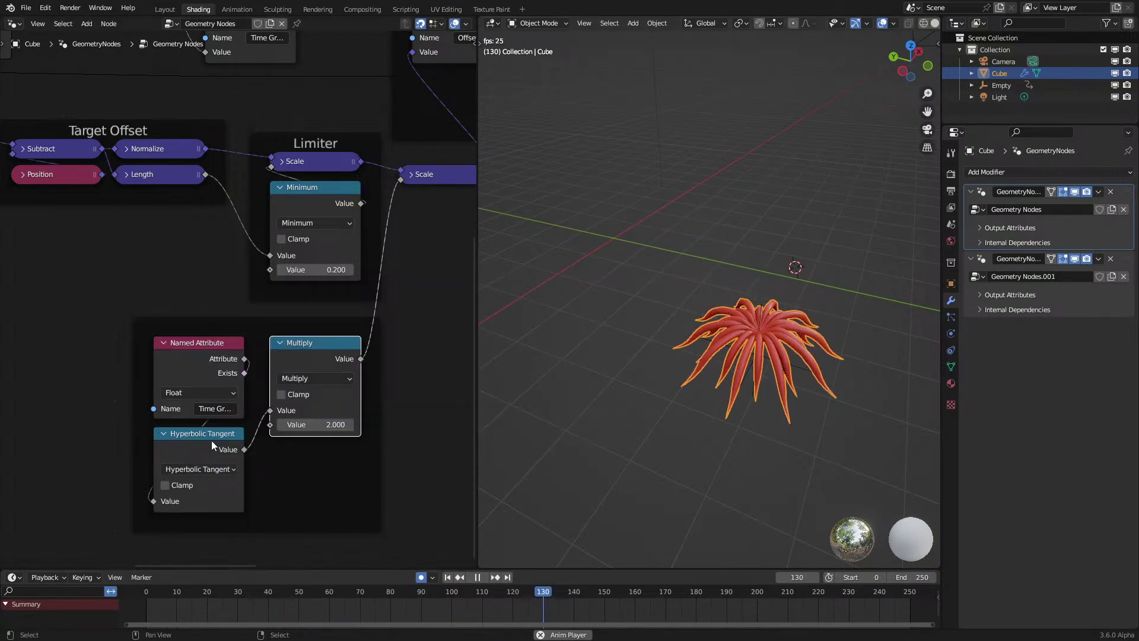
pyautogui.moveTo(212, 447); pyautogui.dragTo(329, 473)
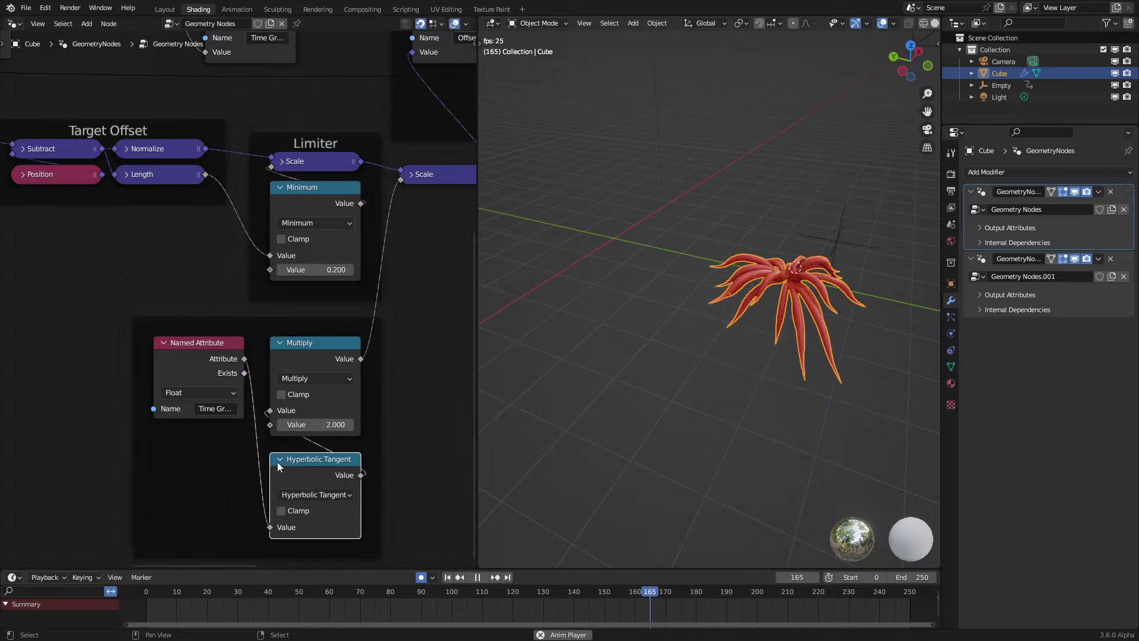
pyautogui.press('space')
pyautogui.click(315, 495)
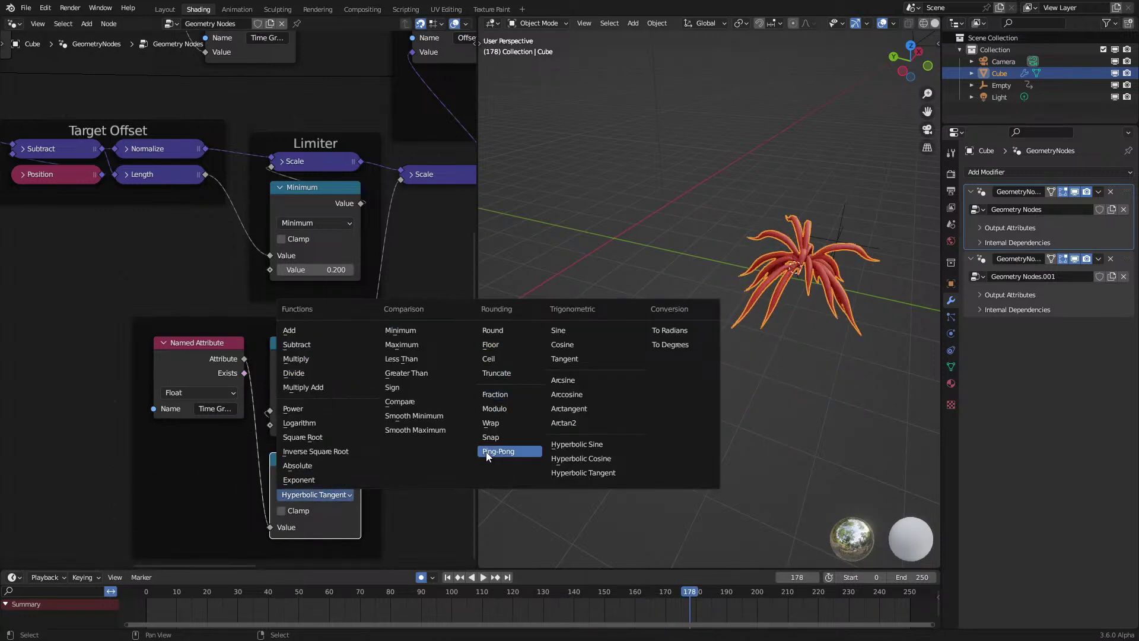
pyautogui.click(498, 452)
pyautogui.moveTo(302, 471); pyautogui.dragTo(185, 446)
# Step: Play the walk from near the first frame and examine the Ping-Pong leg movement from a low angle
pyautogui.click(157, 610)
pyautogui.press('space')
pyautogui.moveTo(601, 323); pyautogui.dragTo(681, 309, button='middle')
pyautogui.moveTo(751, 314); pyautogui.dragTo(707, 330, button='middle')
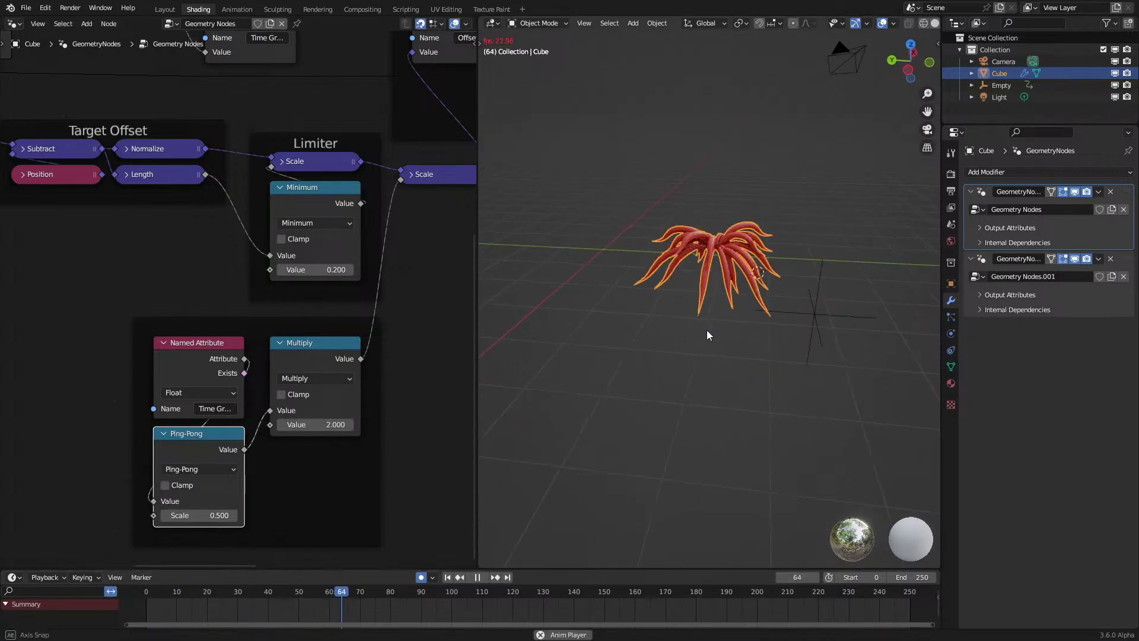
pyautogui.press('space')
# Step: Set the Z value of the Multiply node in the Pick Vert Up frame to 3 and check the leg lift in playback
pyautogui.scroll(-5, 283, 247)
pyautogui.moveTo(283, 247); pyautogui.dragTo(310, 402, button='middle')
pyautogui.scroll(2, 310, 402)
pyautogui.click(260, 416)
pyautogui.write('3')
pyautogui.press('Return')
pyautogui.press('space')
pyautogui.moveTo(764, 383); pyautogui.dragTo(726, 381, button='middle')
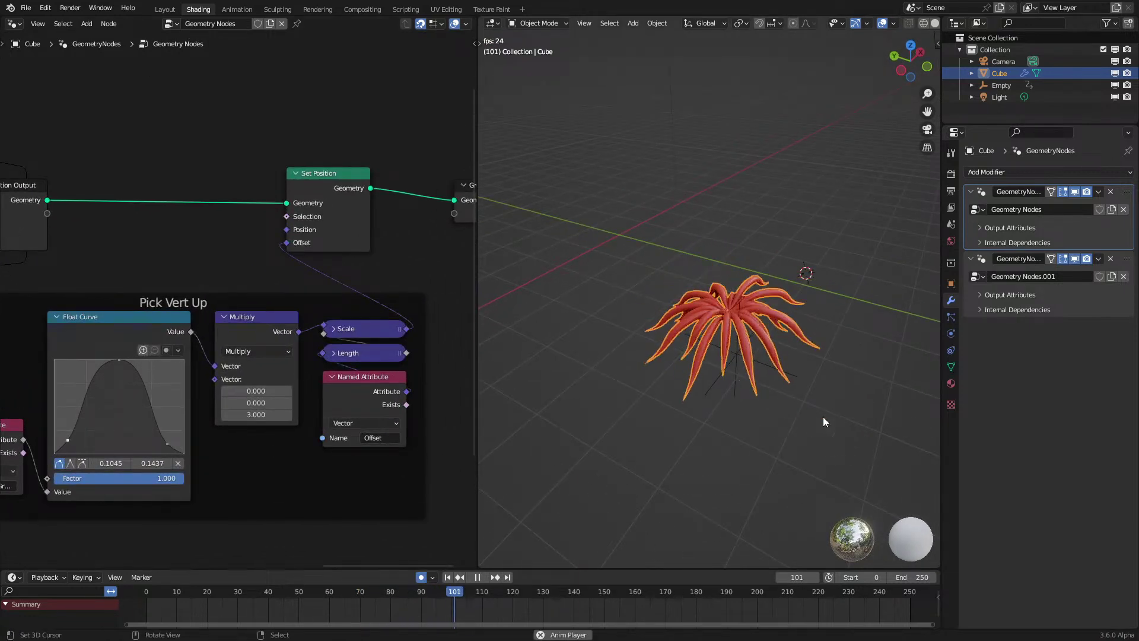
pyautogui.click(147, 604)
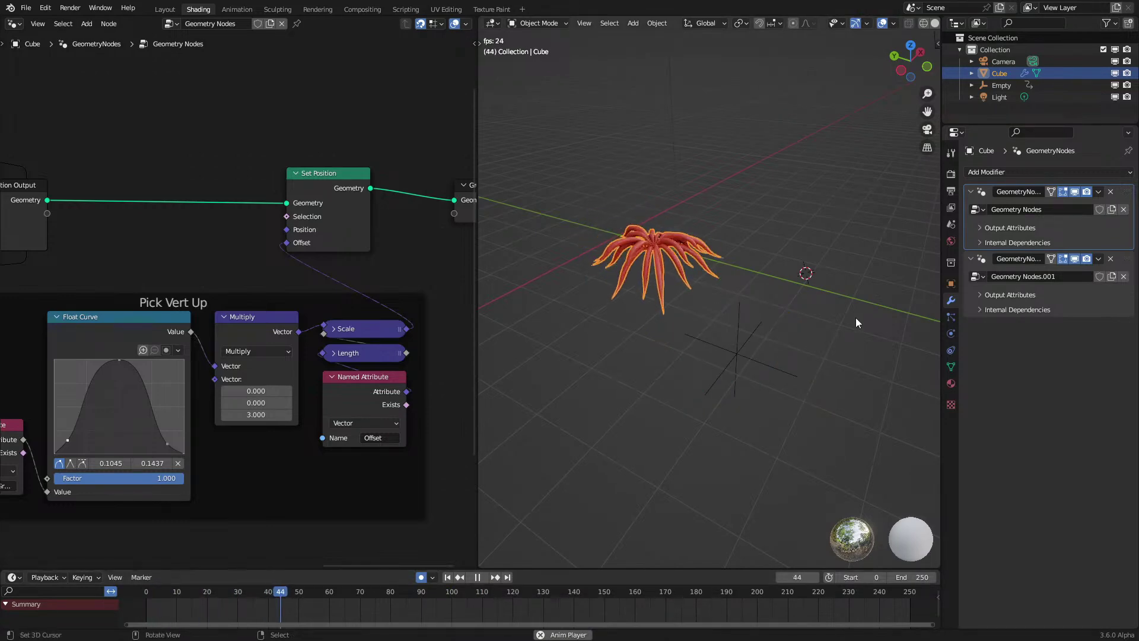
# Step: Label the frame around the Named Attribute, Ping-Pong and Multiply nodes "Move Time/Amount"
pyautogui.moveTo(49, 482); pyautogui.dragTo(469, 334, button='middle')
pyautogui.moveTo(108, 363); pyautogui.dragTo(305, 332, button='middle')
pyautogui.click(205, 343)
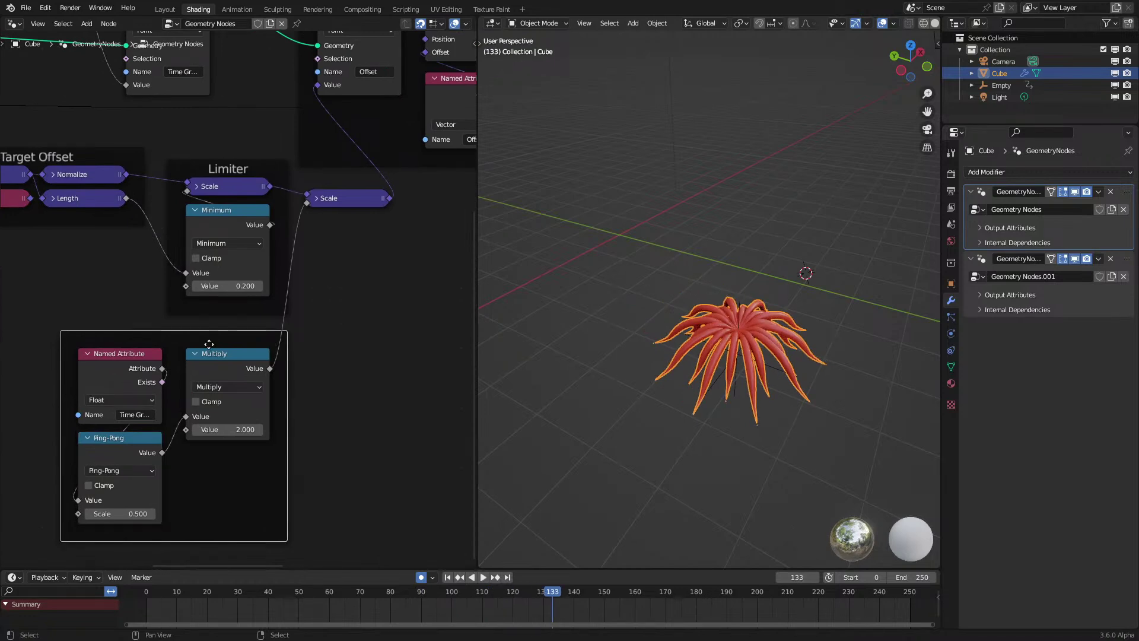
pyautogui.press('F2')
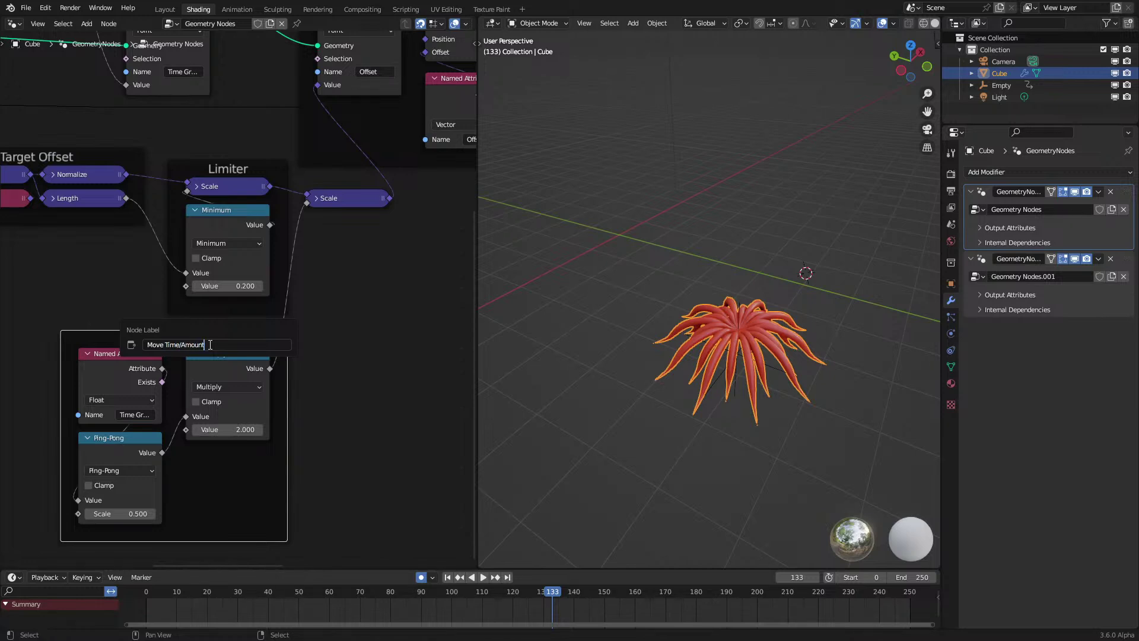
pyautogui.write('t')
pyautogui.press('Return')
# Step: Line up the Named Attribute, Ping-Pong and Multiply nodes in one row and position their frame below the Limiter
pyautogui.moveTo(242, 354); pyautogui.dragTo(242, 438)
pyautogui.moveTo(242, 438); pyautogui.dragTo(345, 393, button='middle')
pyautogui.click(252, 310)
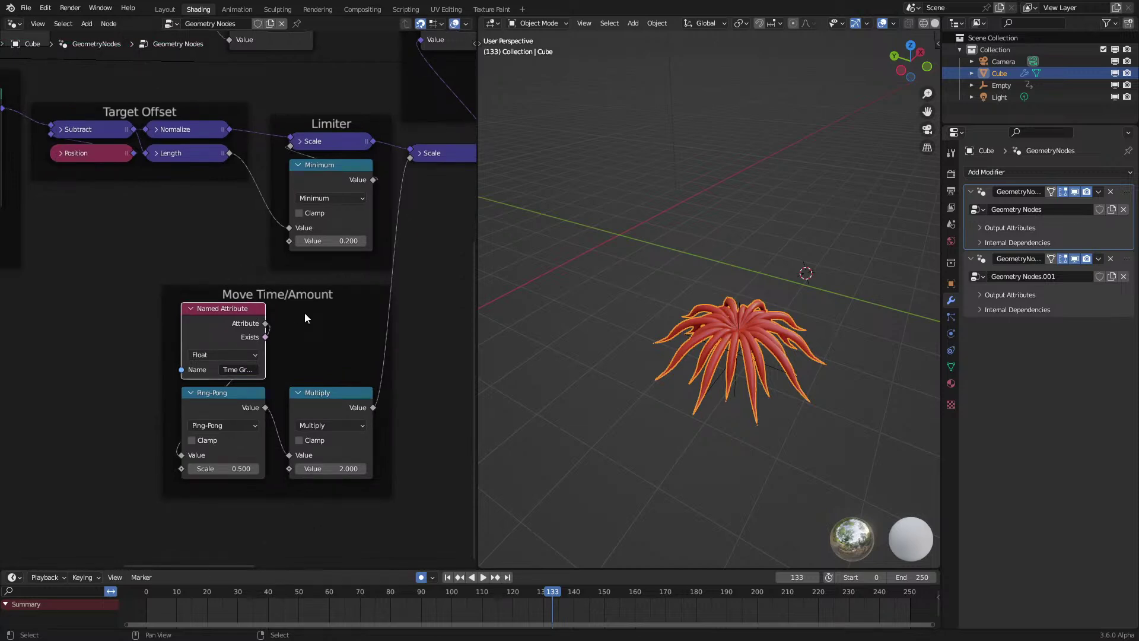
pyautogui.scroll(-2, 305, 315)
pyautogui.press('g')
pyautogui.click(218, 392)
pyautogui.click(226, 370)
pyautogui.moveTo(227, 369); pyautogui.dragTo(279, 302)
pyautogui.moveTo(310, 300); pyautogui.dragTo(261, 333, button='middle')
pyautogui.scroll(1, 259, 334)
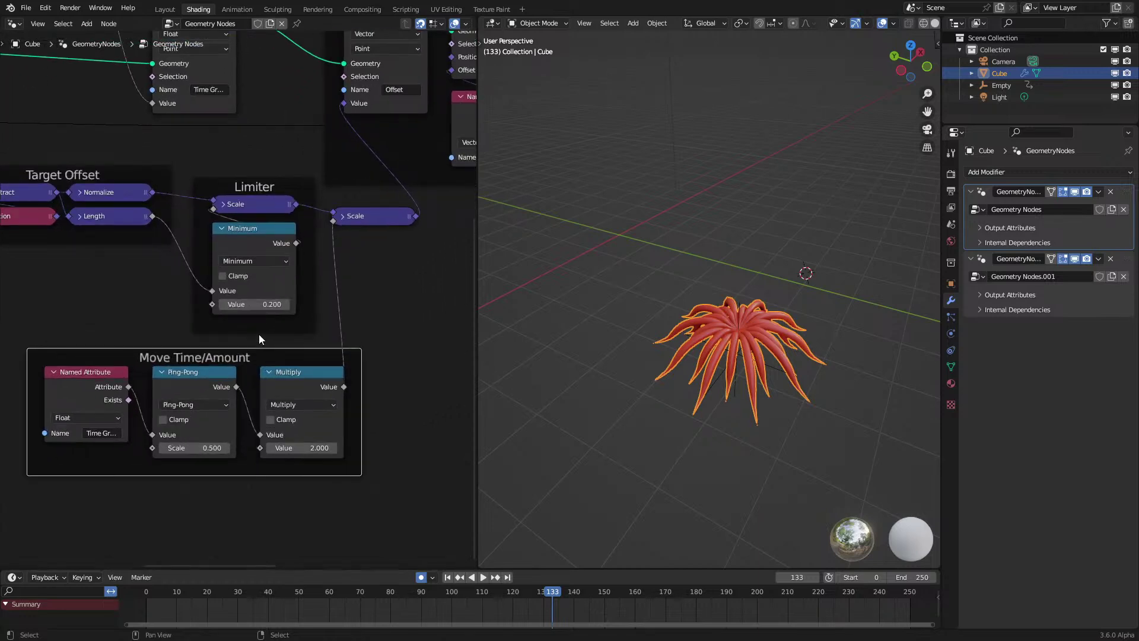
# Step: Tighten the row by moving the Multiply and Named Attribute nodes closer to the Ping-Pong node
pyautogui.click(313, 380)
pyautogui.moveTo(313, 380); pyautogui.dragTo(301, 380)
pyautogui.click(116, 372)
pyautogui.moveTo(117, 372); pyautogui.dragTo(128, 372)
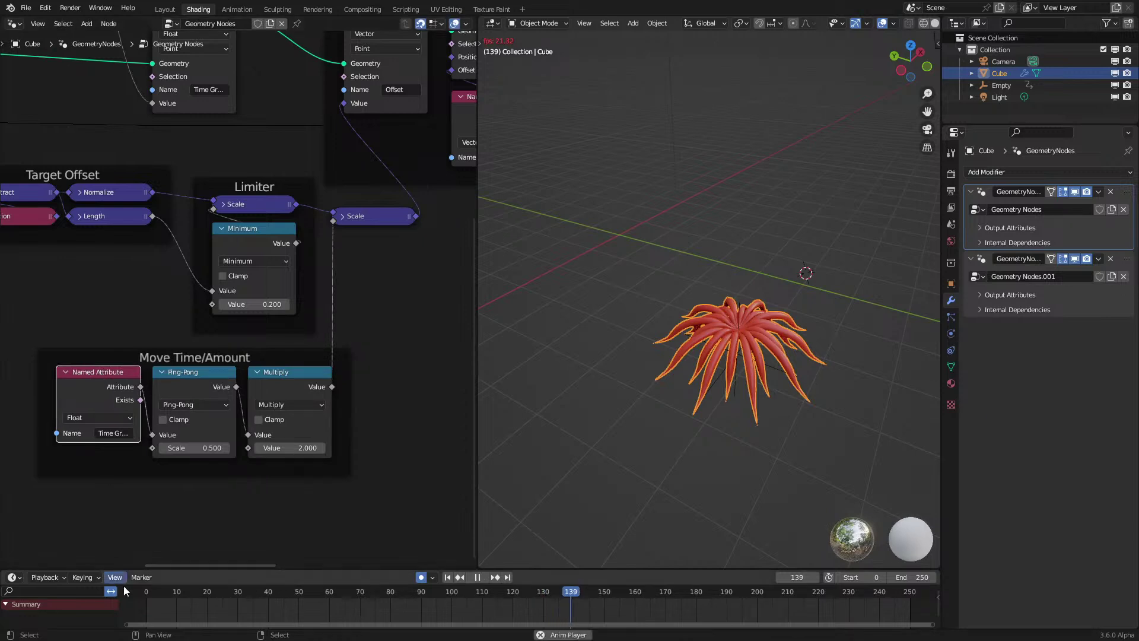
# Step: Restart playback from the first frame and examine the finished walk from a higher angle
pyautogui.hotkey('shift', 'Left')
pyautogui.click(540, 300)
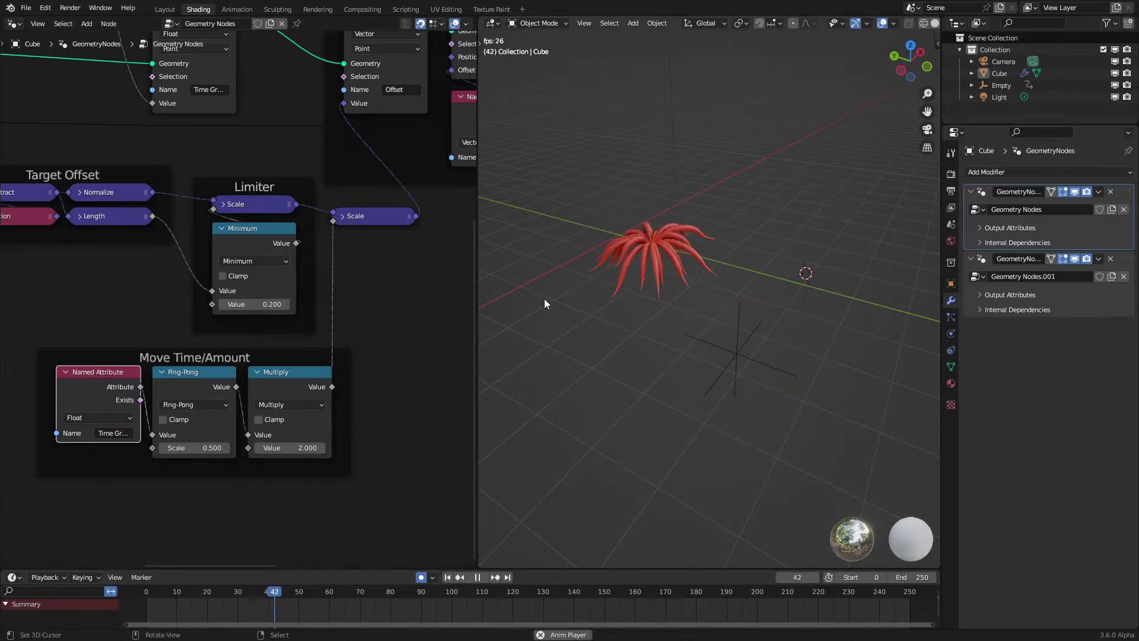
pyautogui.moveTo(547, 297); pyautogui.dragTo(525, 326, button='middle')
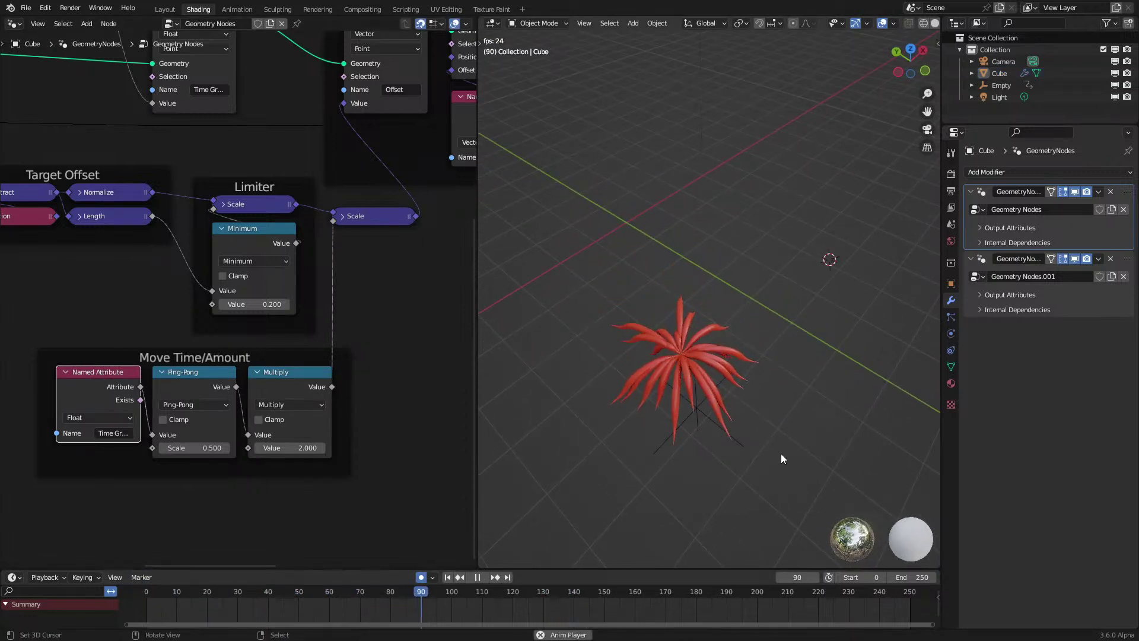
pyautogui.moveTo(689, 262); pyautogui.dragTo(678, 252, button='middle')
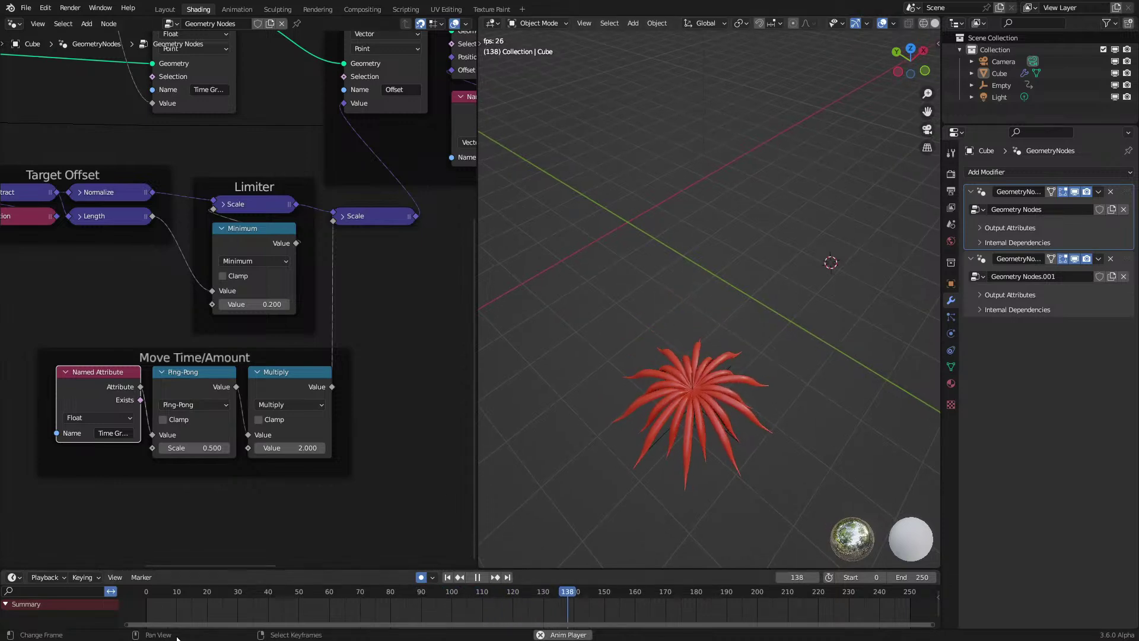
# Step: Replay the walk from the first frame and examine the creature's movement from above, lower down and the side
pyautogui.hotkey('shift', 'Left')
pyautogui.moveTo(688, 208); pyautogui.dragTo(687, 301, button='middle')
pyautogui.click(689, 303)
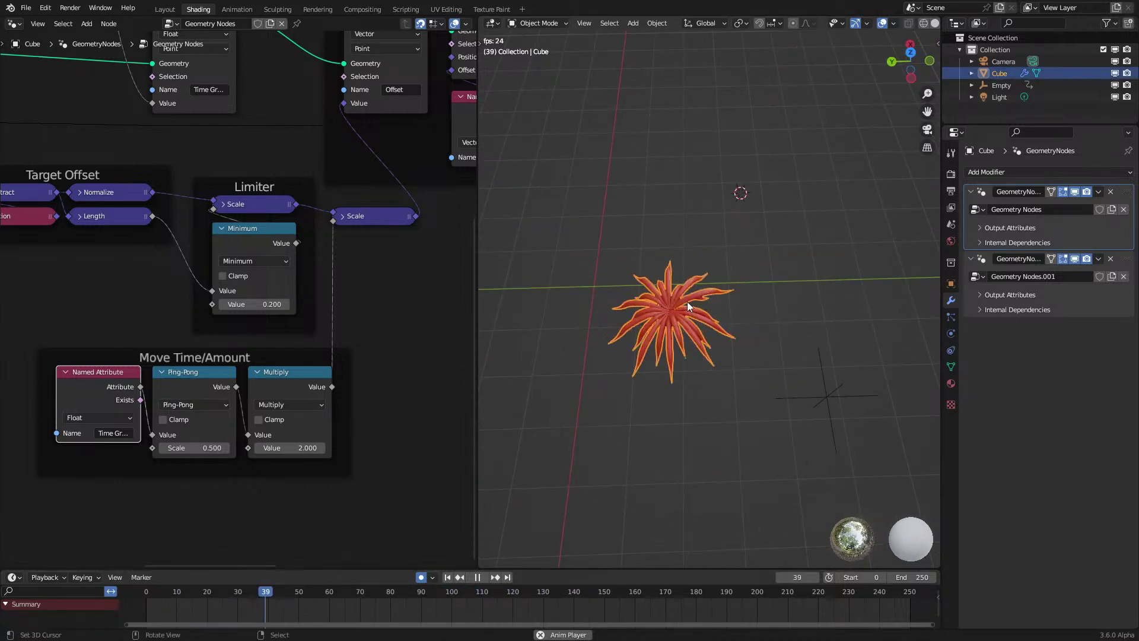
pyautogui.moveTo(773, 270); pyautogui.dragTo(728, 227, button='middle')
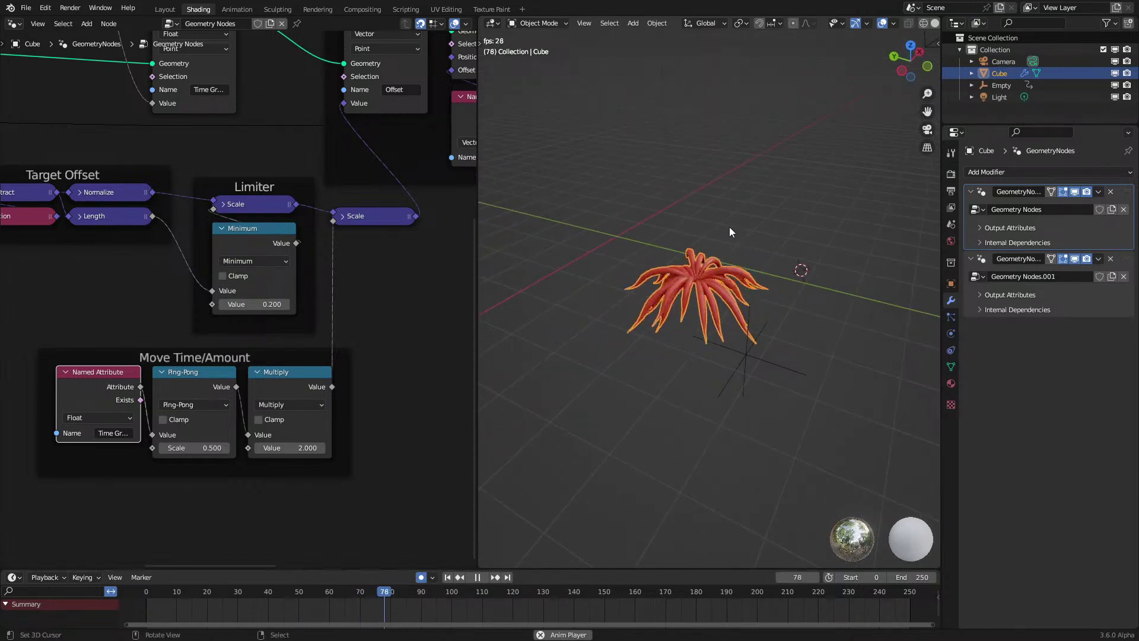
pyautogui.press('space')
pyautogui.press('space')
pyautogui.click(146, 614)
pyautogui.moveTo(715, 332); pyautogui.dragTo(607, 339, button='middle')
pyautogui.keyDown('shift'); pyautogui.moveTo(646, 300); pyautogui.dragTo(712, 338, button='middle'); pyautogui.keyUp('shift')
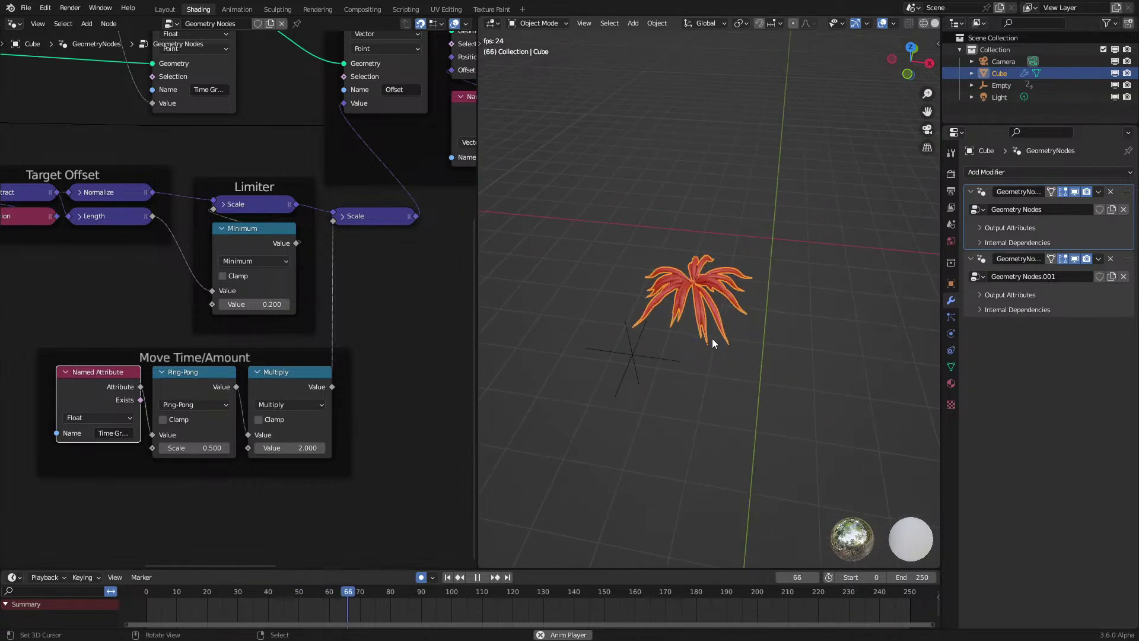
# Step: Select the Empty that the creature follows and play through the stretch between its two keyframes
pyautogui.press('space')
pyautogui.click(637, 358)
pyautogui.press('space')
pyautogui.press('space')
pyautogui.press('space')
pyautogui.press('space')
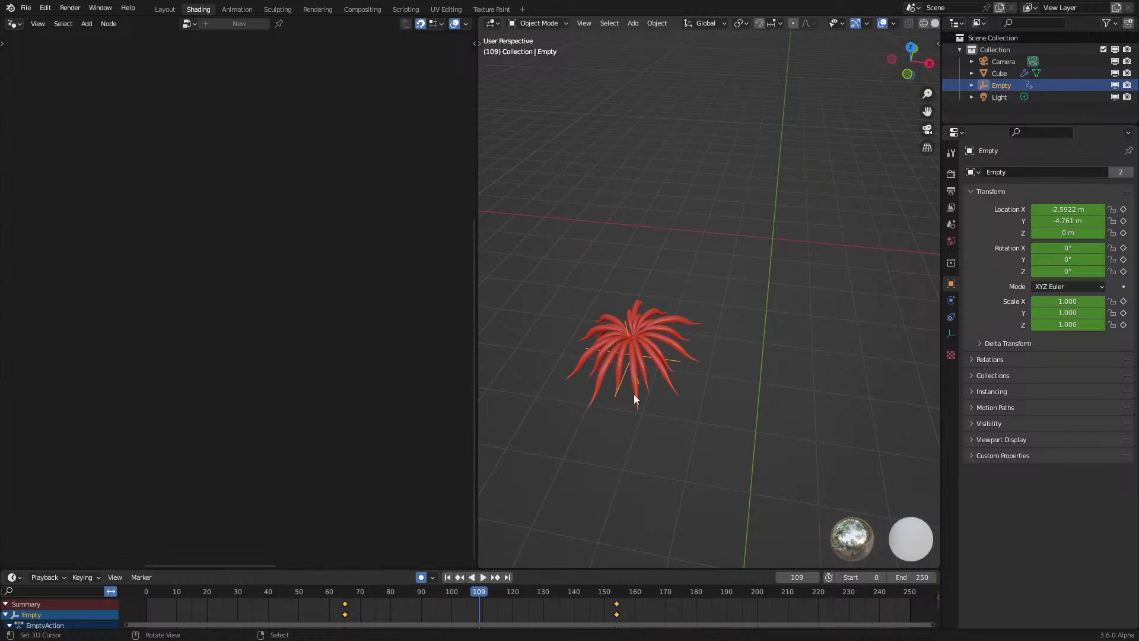
pyautogui.click(330, 607)
pyautogui.press('space')
pyautogui.press('space')
pyautogui.press('space')
pyautogui.press('space')
# Step: Try scaling the Empty to 0.387 at frame 81, play the animation, and undo the scaling
pyautogui.press('s')
pyautogui.press('Escape')
pyautogui.press('s')
pyautogui.press('Escape')
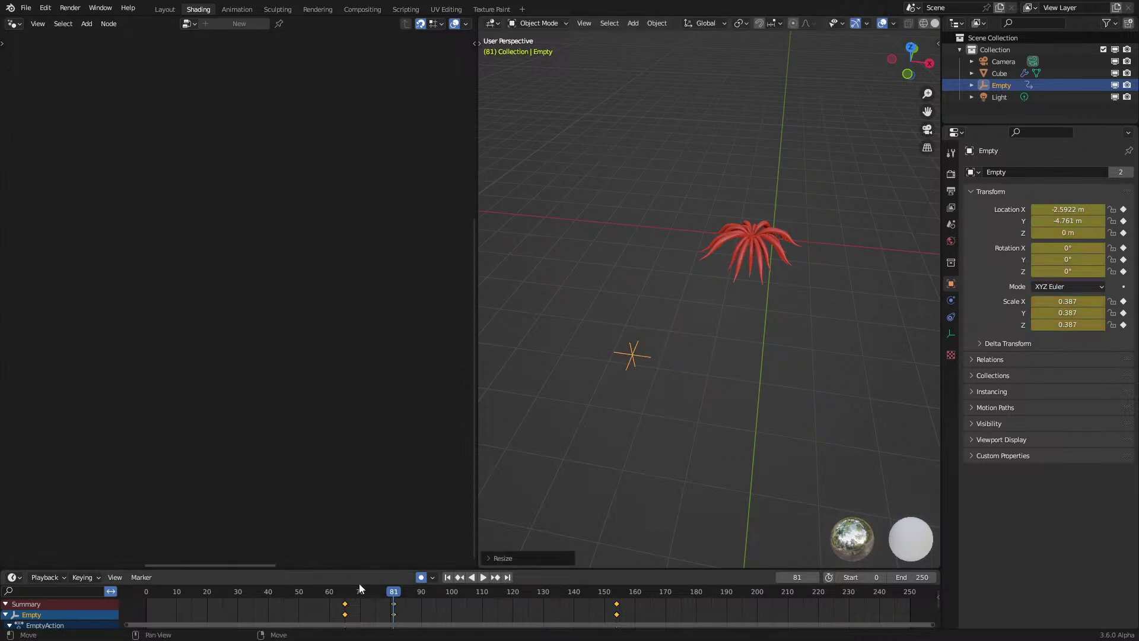
pyautogui.press('space')
pyautogui.moveTo(648, 456); pyautogui.dragTo(696, 440, button='middle')
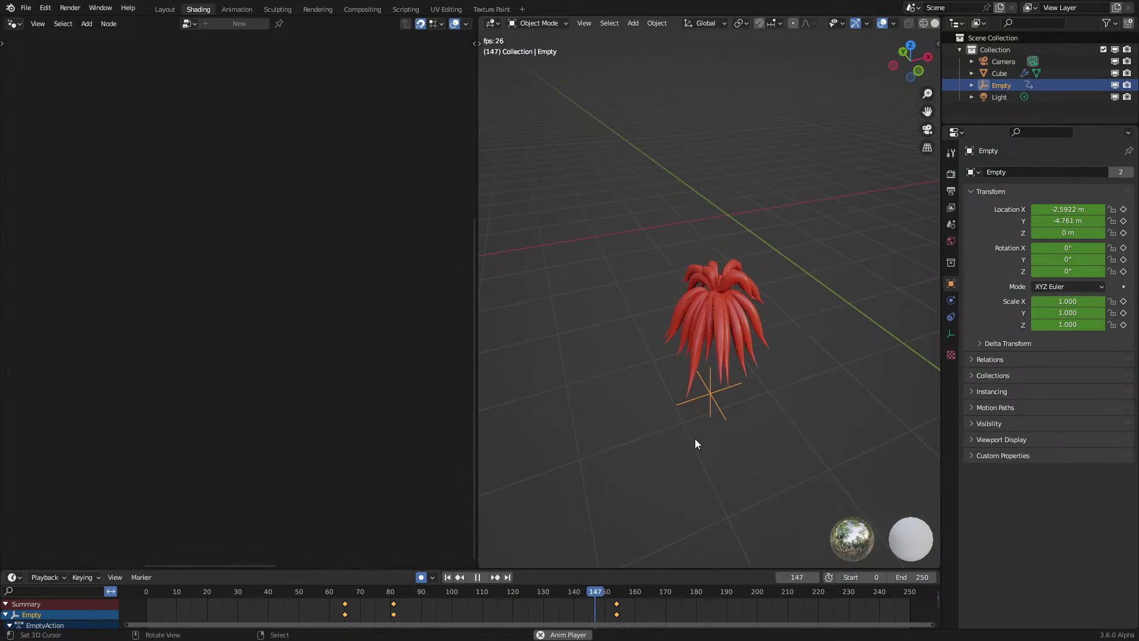
pyautogui.scroll(-4, 689, 441)
pyautogui.press('space')
pyautogui.hotkey('ctrl', 'z')
pyautogui.hotkey('ctrl', 'z')
# Step: Try rotating the Empty about 102° around the global Z axis at frame 98 and play the result
pyautogui.scroll(3, 719, 398)
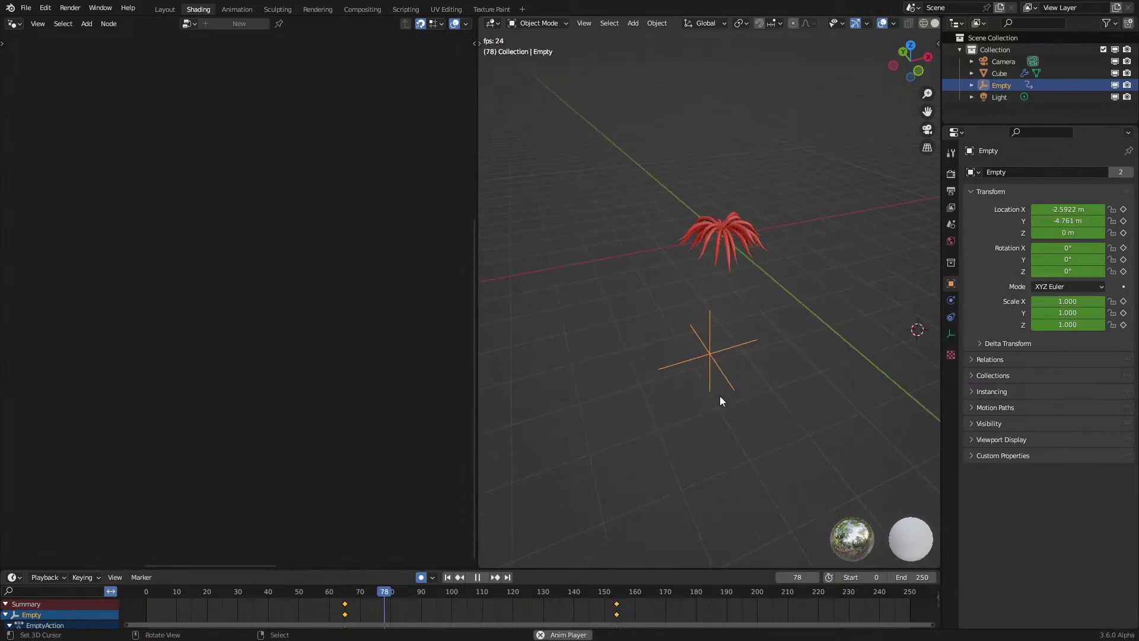
pyautogui.press('space')
pyautogui.press('r')
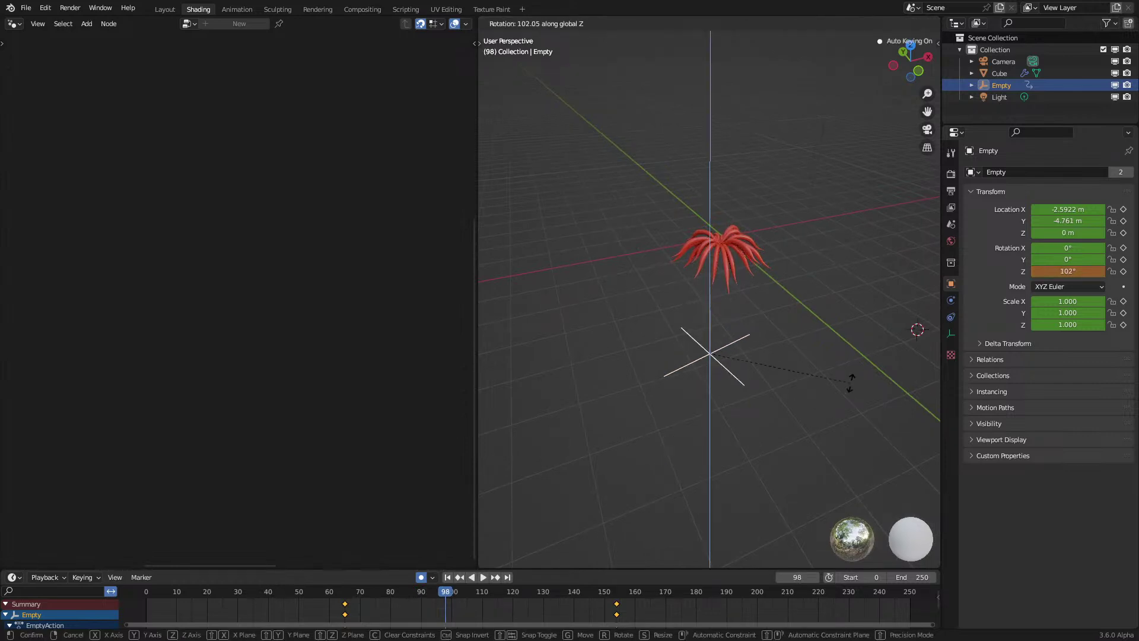
pyautogui.click(850, 383)
pyautogui.press('space')
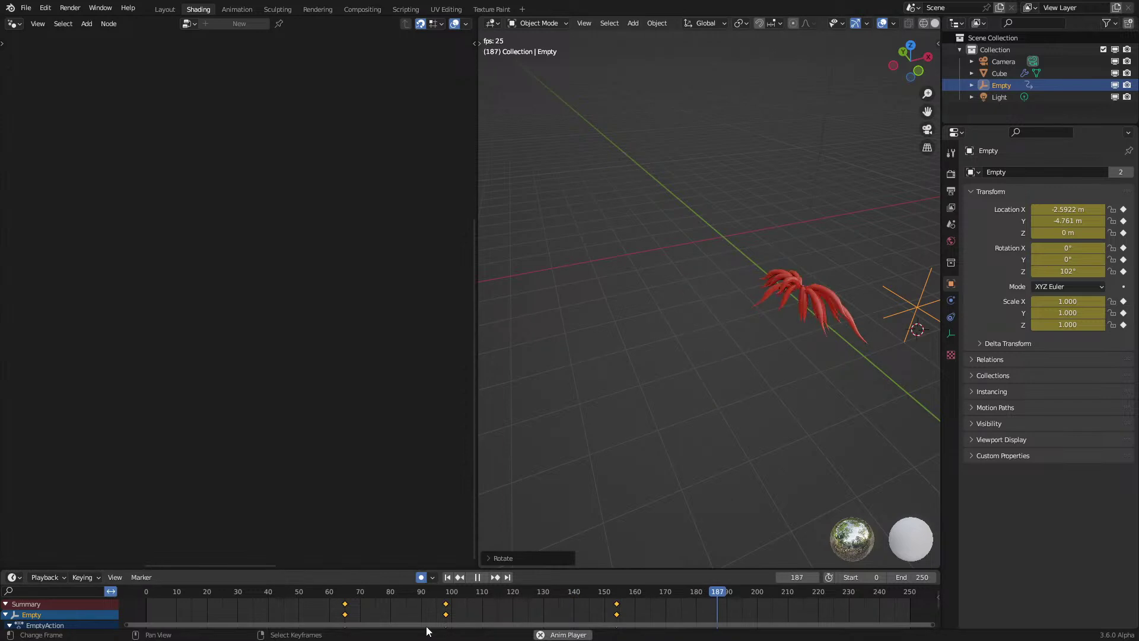
# Step: Try setting the Empty's keyframe interpolation to Bezier and replay the walk from the first frame
pyautogui.press('space')
pyautogui.click(418, 608)
pyautogui.press('t')
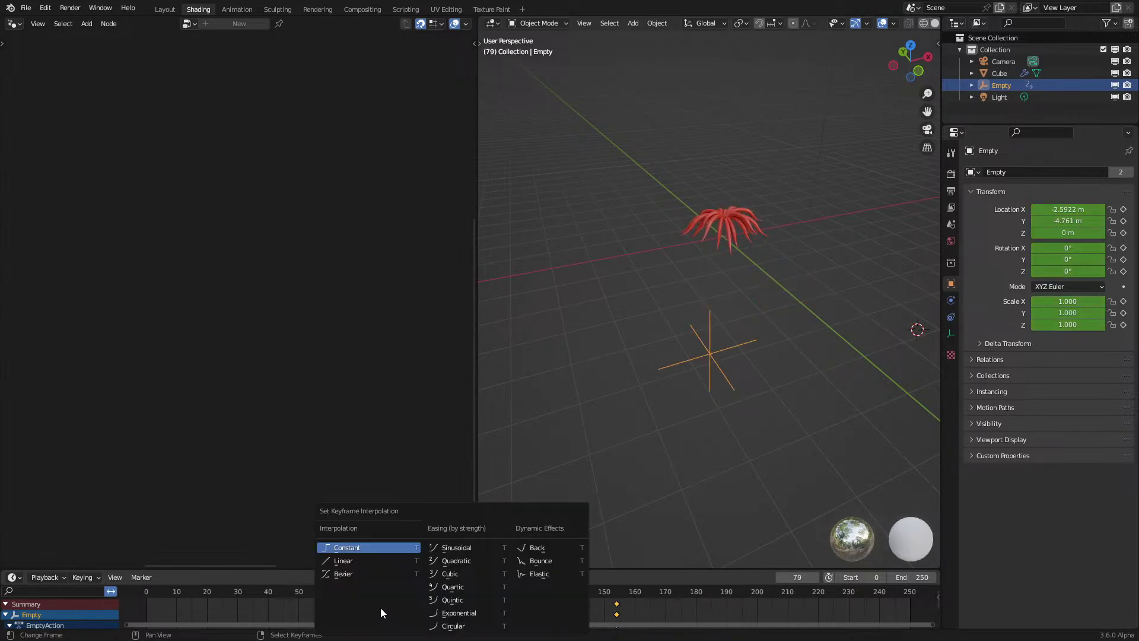
pyautogui.click(357, 571)
pyautogui.hotkey('shift', 'Left')
pyautogui.press('space')
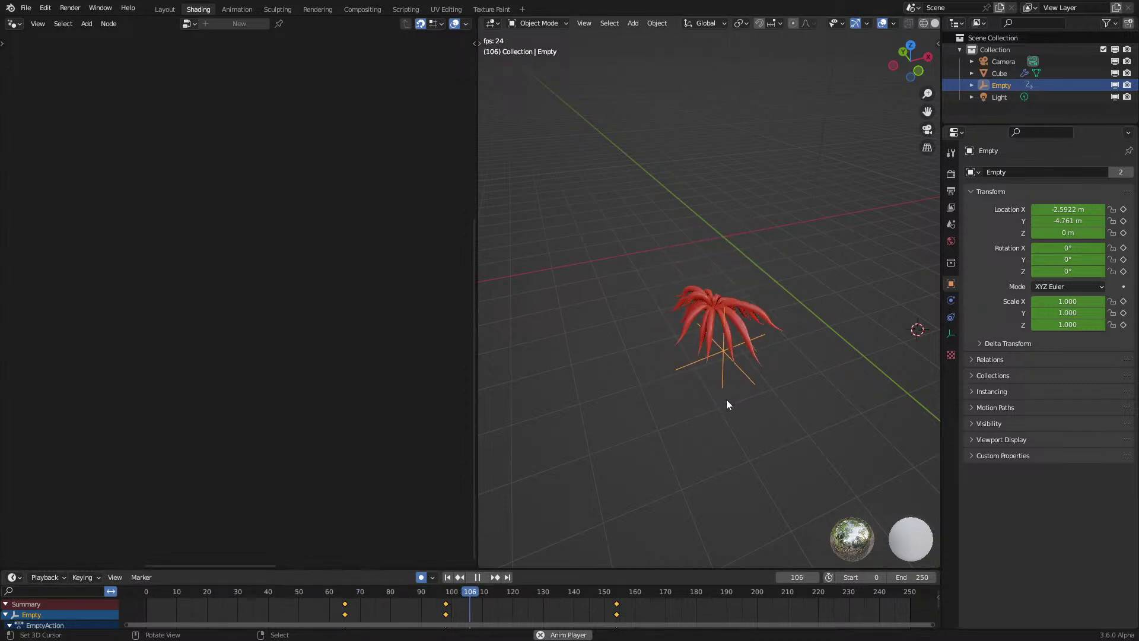
pyautogui.moveTo(726, 400); pyautogui.dragTo(616, 473, button='middle')
pyautogui.press('space')
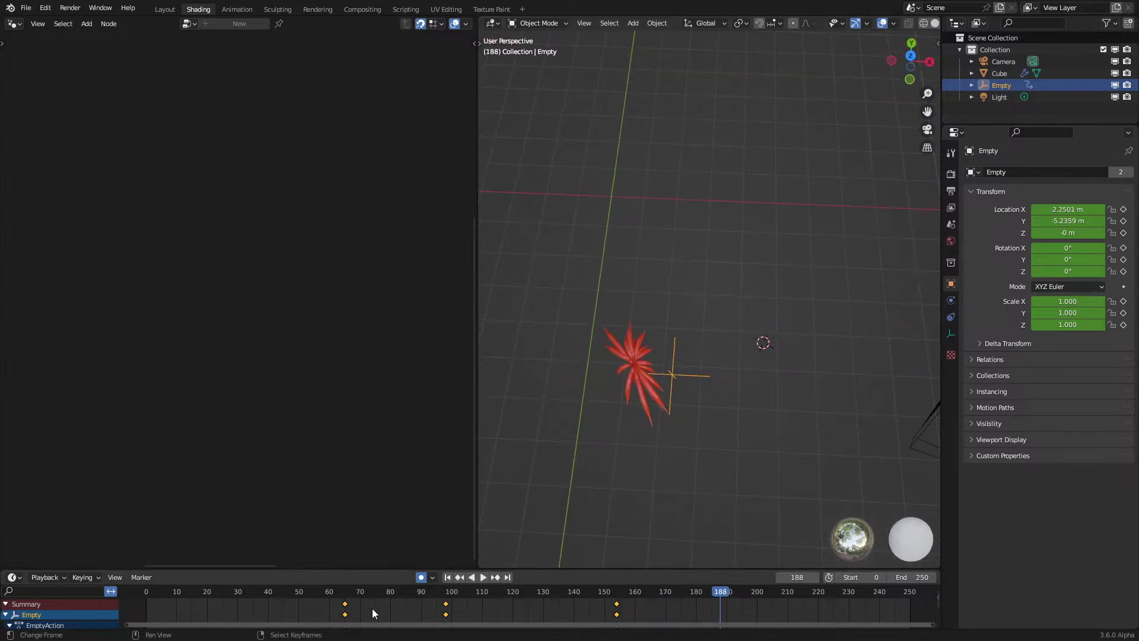
# Step: Undo the Empty's interpolation change and its extra rotation keyframe at frame 98
pyautogui.hotkey('ctrl', 'z')
pyautogui.hotkey('ctrl', 'z')
pyautogui.hotkey('ctrl', 'z')
pyautogui.hotkey('ctrl', 'z')
pyautogui.hotkey('ctrl', 'z')
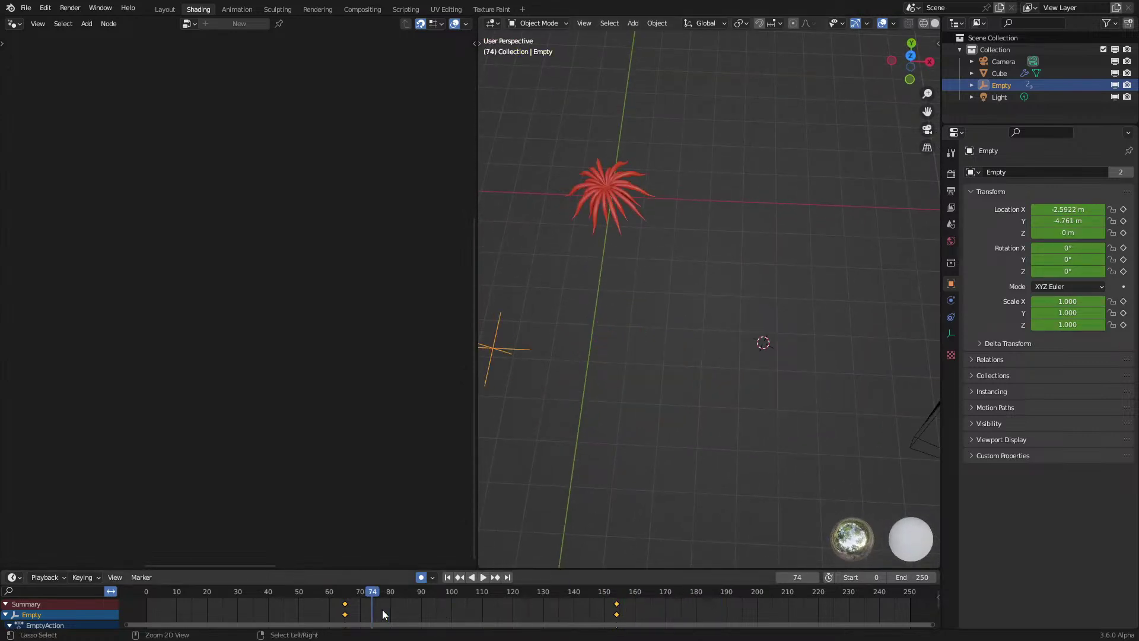
# Step: Replay the walk from about frame 20, reselect the creature and pause at frame 88
pyautogui.click(204, 592)
pyautogui.press('space')
pyautogui.keyDown('shift'); pyautogui.moveTo(681, 407); pyautogui.dragTo(785, 416, button='middle'); pyautogui.keyUp('shift')
pyautogui.moveTo(578, 502); pyautogui.dragTo(650, 313, button='middle')
pyautogui.click(656, 305)
pyautogui.press('space')
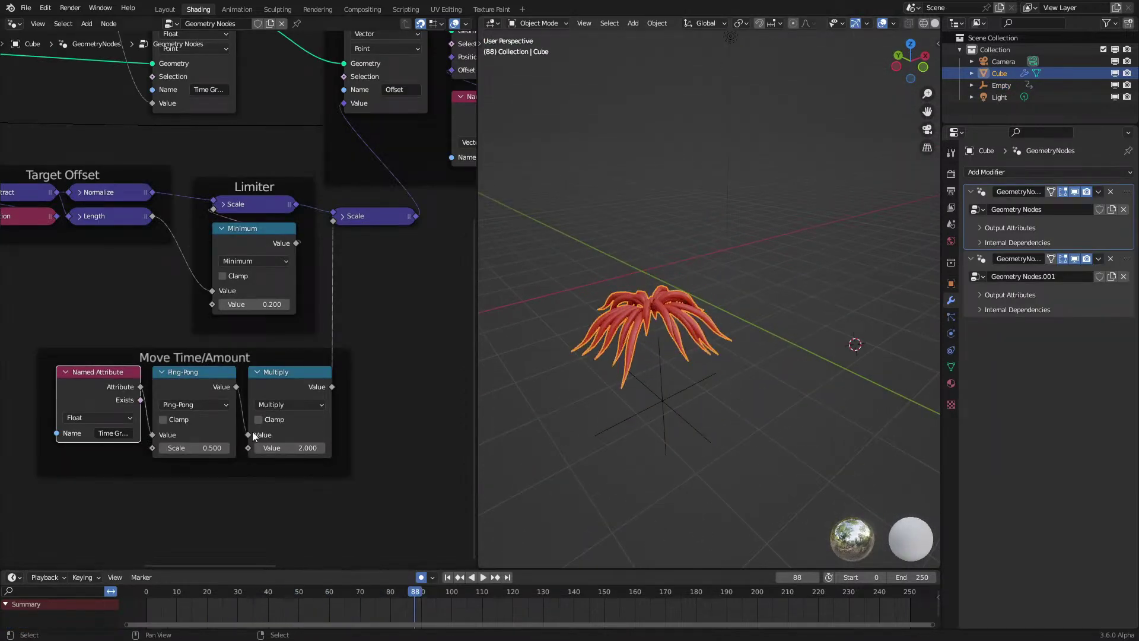
# Step: Examine the creature's arched legs up close at frame 88 and resume playback
pyautogui.scroll(-2, 279, 401)
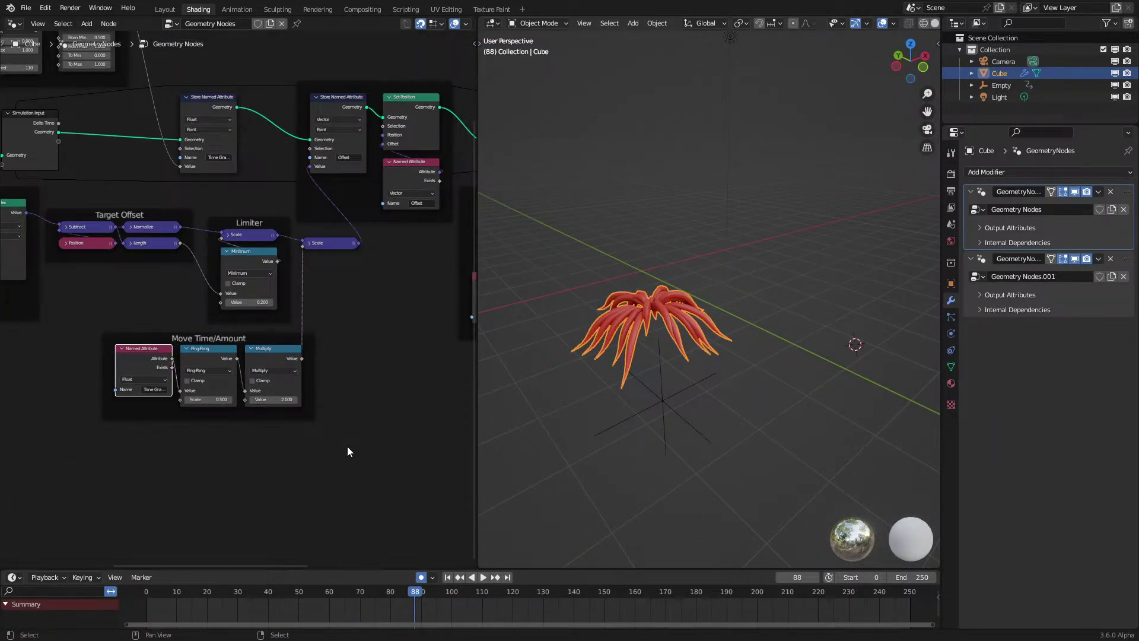
pyautogui.scroll(2, 672, 419)
pyautogui.keyDown('shift'); pyautogui.moveTo(671, 416); pyautogui.dragTo(730, 390, button='middle'); pyautogui.keyUp('shift')
pyautogui.scroll(2, 668, 386)
pyautogui.scroll(1, 628, 362)
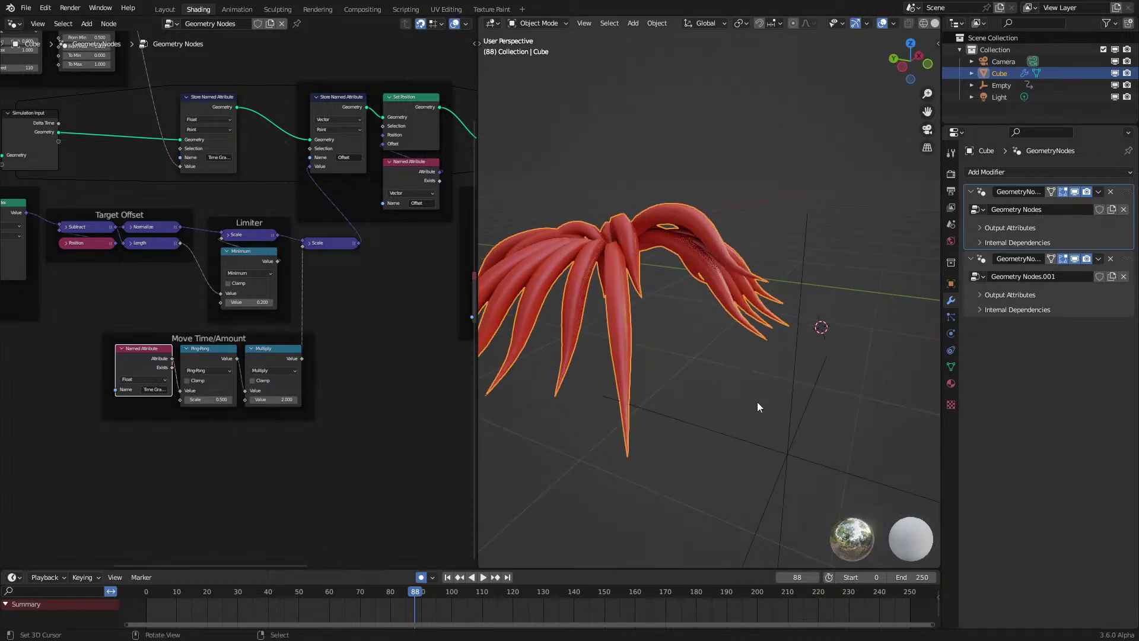
pyautogui.scroll(-3, 652, 422)
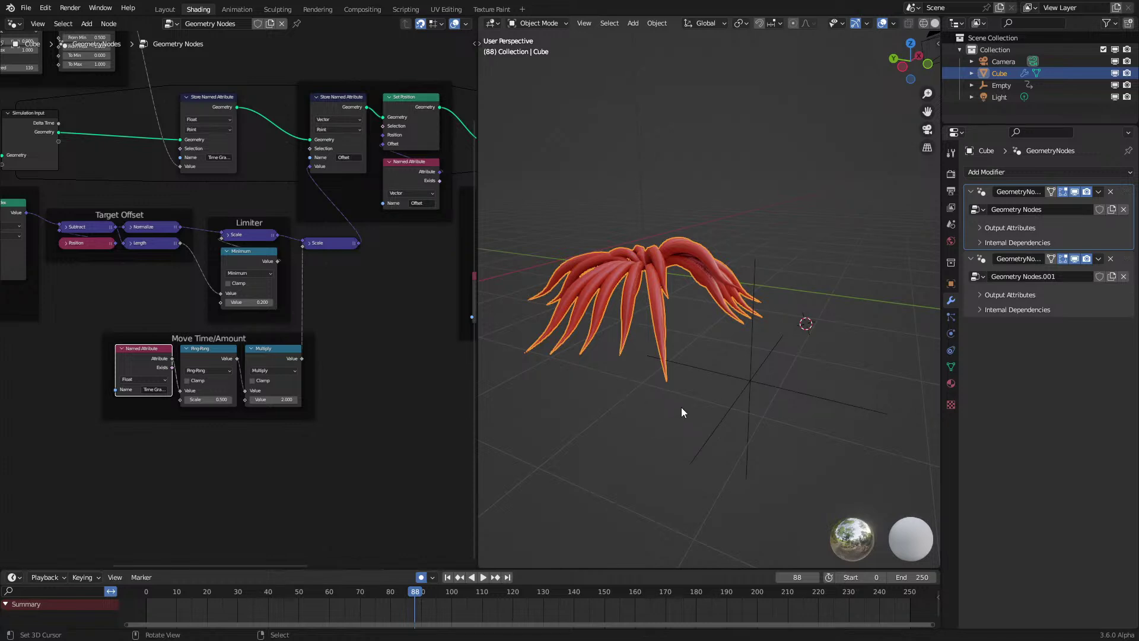
pyautogui.press('space')
pyautogui.moveTo(681, 407); pyautogui.dragTo(654, 425, button='middle')
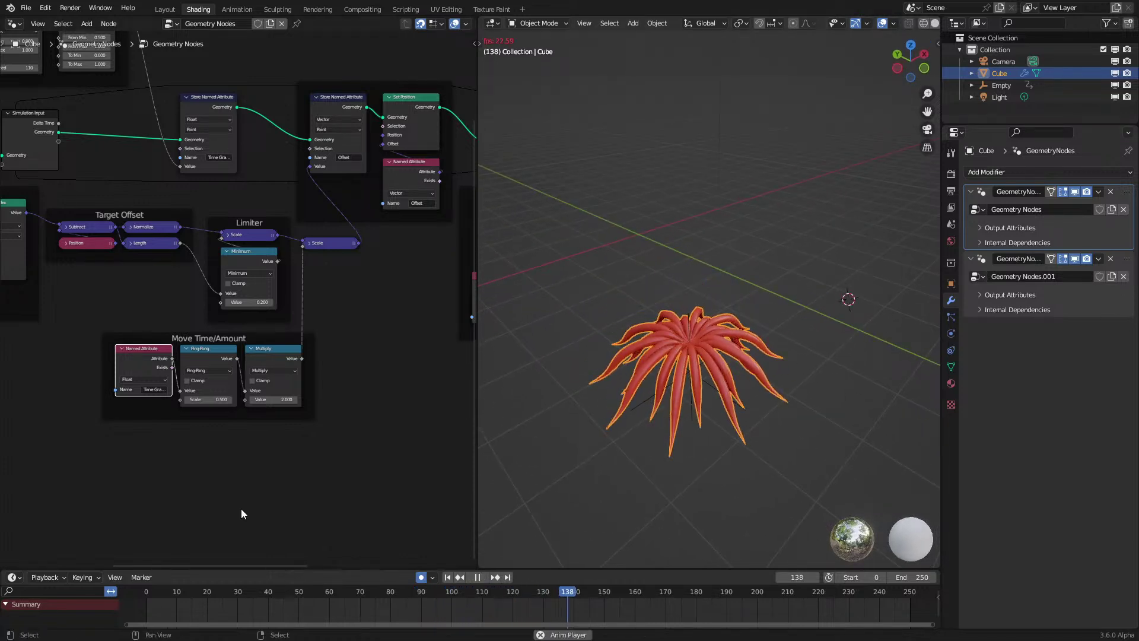
# Step: Restart playback, display the GeometryNodes.001 modifier's node tree and focus on its Start to Average Position frame
pyautogui.click(129, 612)
pyautogui.scroll(-6, 316, 432)
pyautogui.moveTo(301, 422); pyautogui.dragTo(288, 435, button='middle')
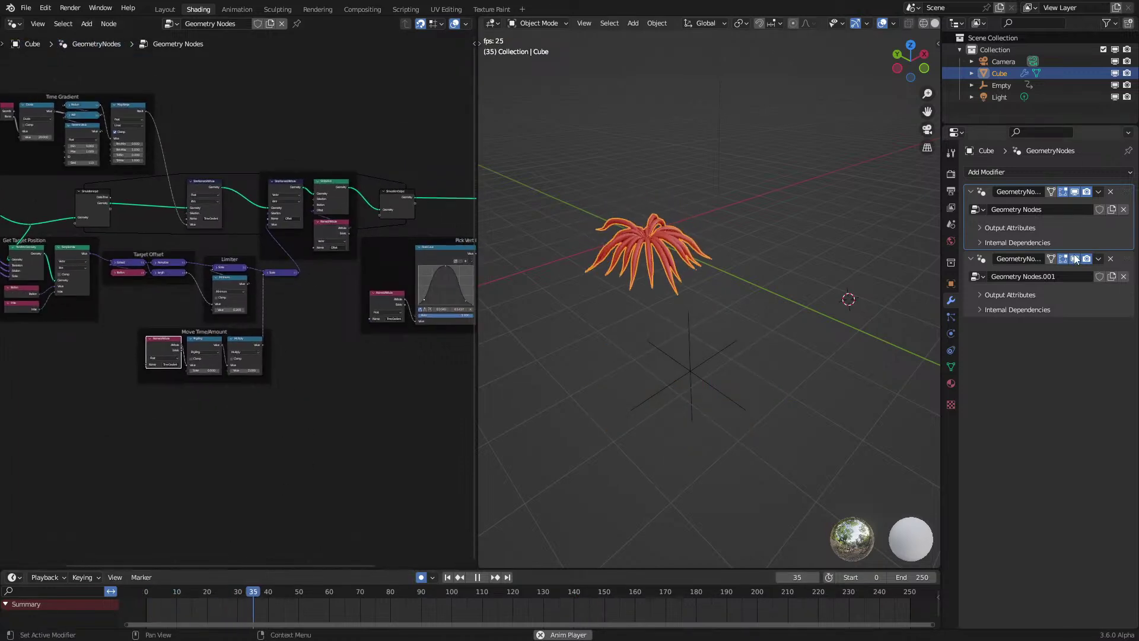
pyautogui.click(981, 260)
pyautogui.moveTo(214, 332); pyautogui.dragTo(311, 340, button='middle')
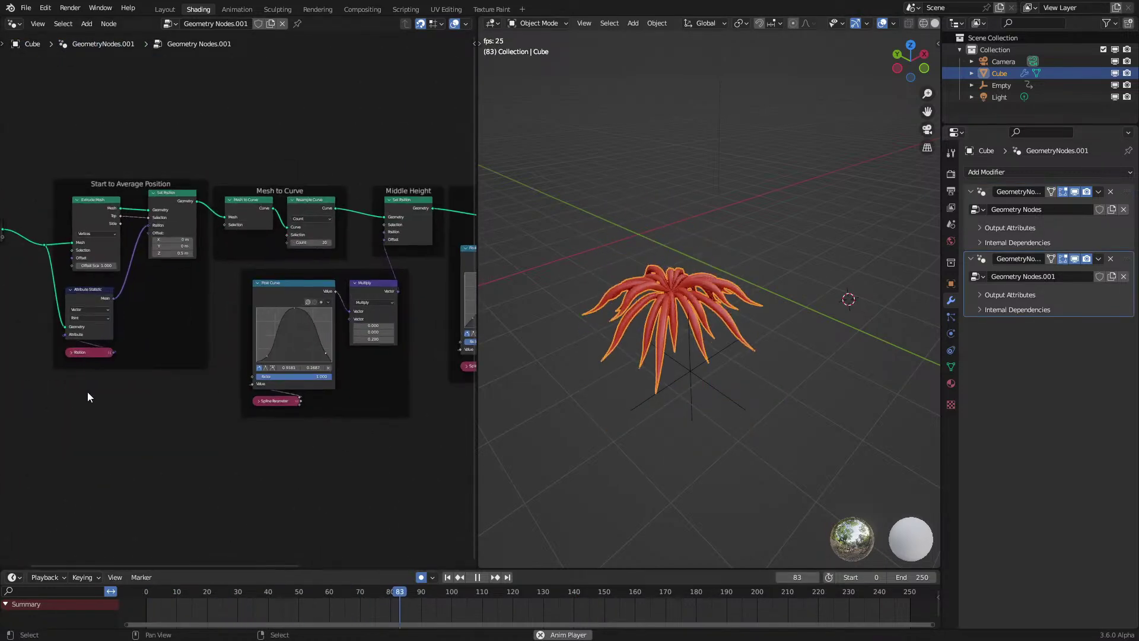
pyautogui.moveTo(87, 392); pyautogui.dragTo(250, 438, button='middle')
pyautogui.scroll(2, 250, 436)
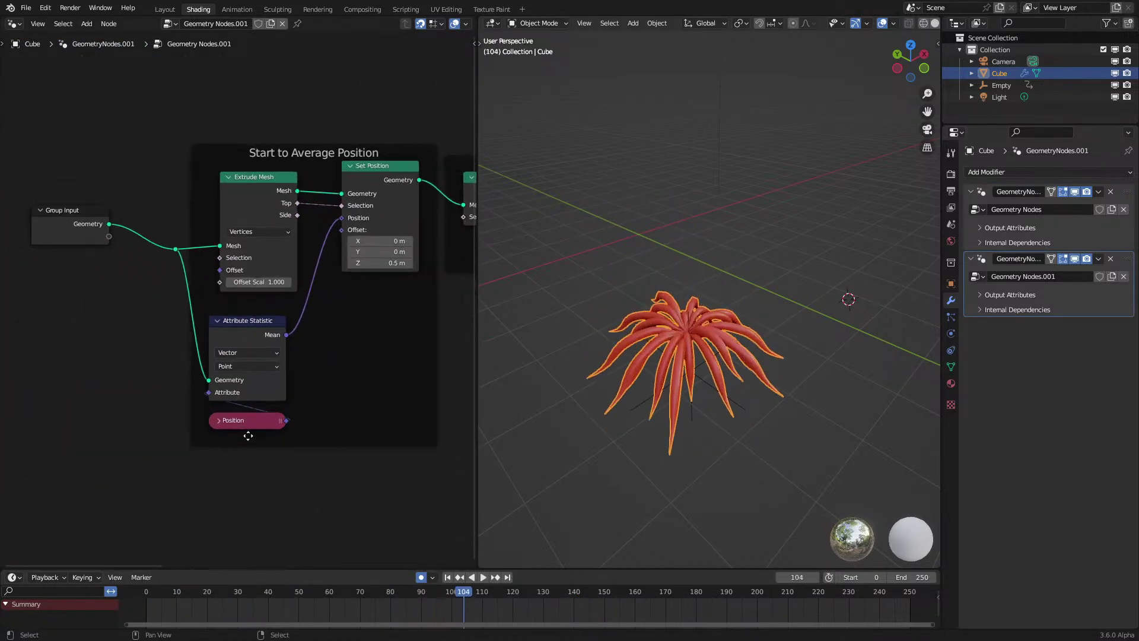
# Step: Replay the walk from the start several times and examine how the body follows the legs from higher angles
pyautogui.click(142, 611)
pyautogui.press('space')
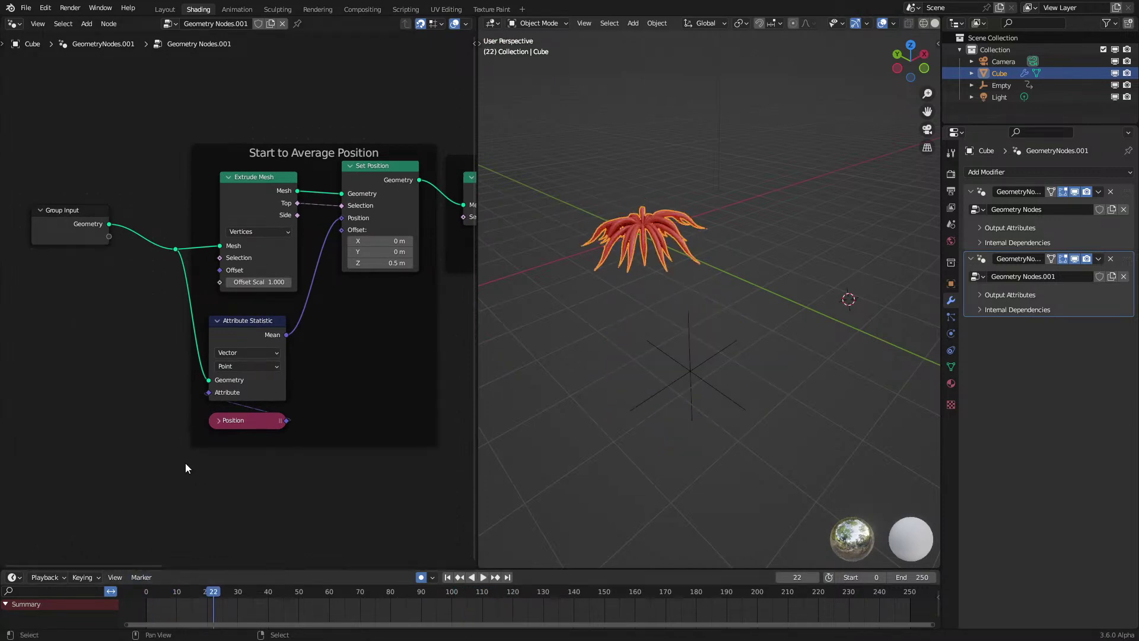
pyautogui.press('space')
pyautogui.moveTo(700, 392); pyautogui.dragTo(700, 222, button='middle')
pyautogui.press('space')
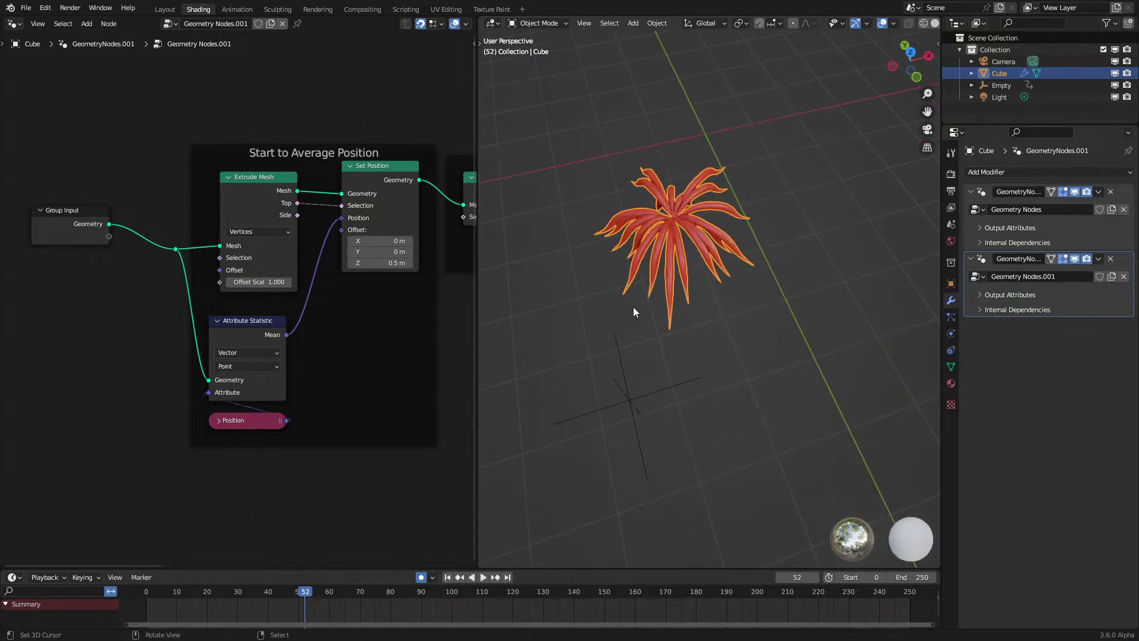
pyautogui.click(146, 603)
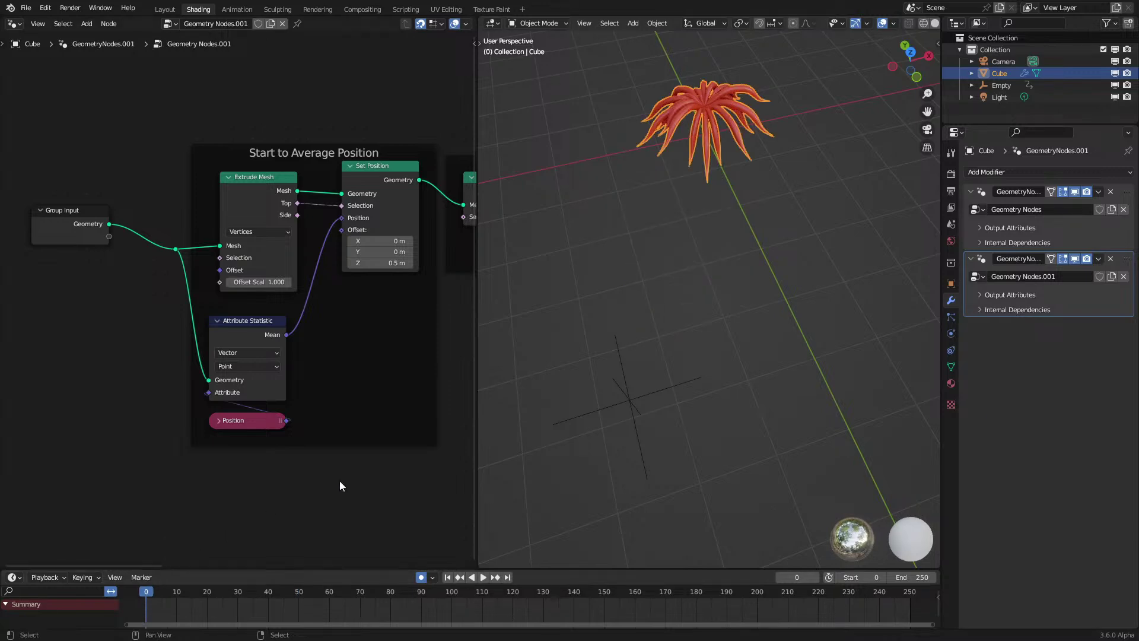
pyautogui.press('space')
pyautogui.scroll(-3, 664, 365)
pyautogui.moveTo(663, 365); pyautogui.dragTo(731, 369, button='middle')
pyautogui.press('space')
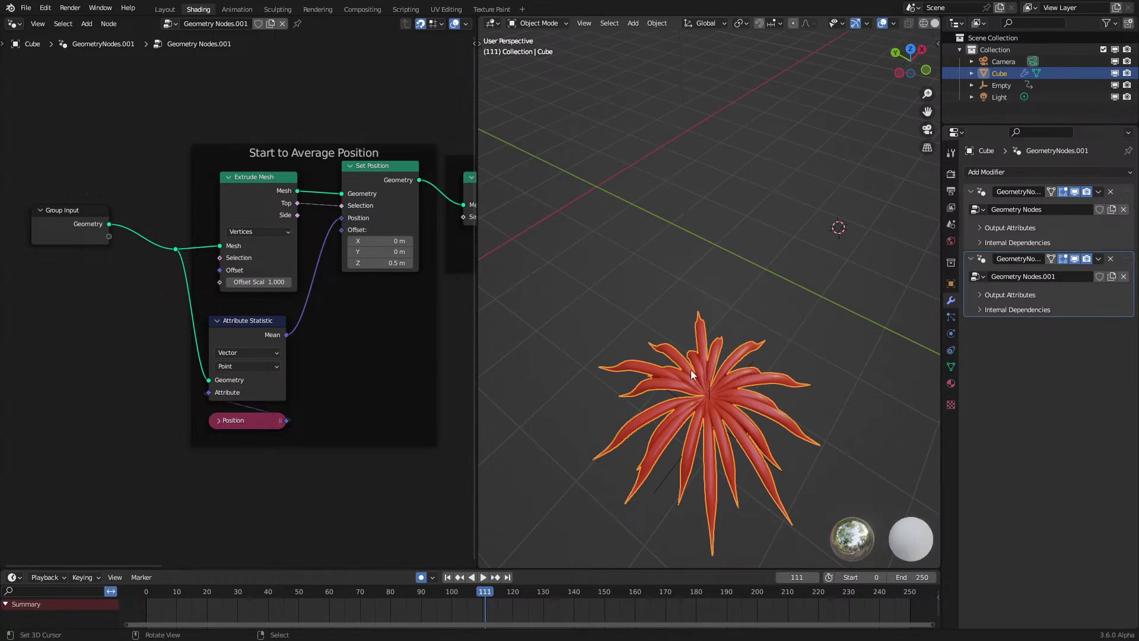
# Step: Restart playback and survey the rest of the GeometryNodes.001 tree through to the Mesh Curve frame
pyautogui.click(133, 618)
pyautogui.press('space')
pyautogui.scroll(-8, 368, 398)
pyautogui.moveTo(365, 383); pyautogui.dragTo(131, 393, button='middle')
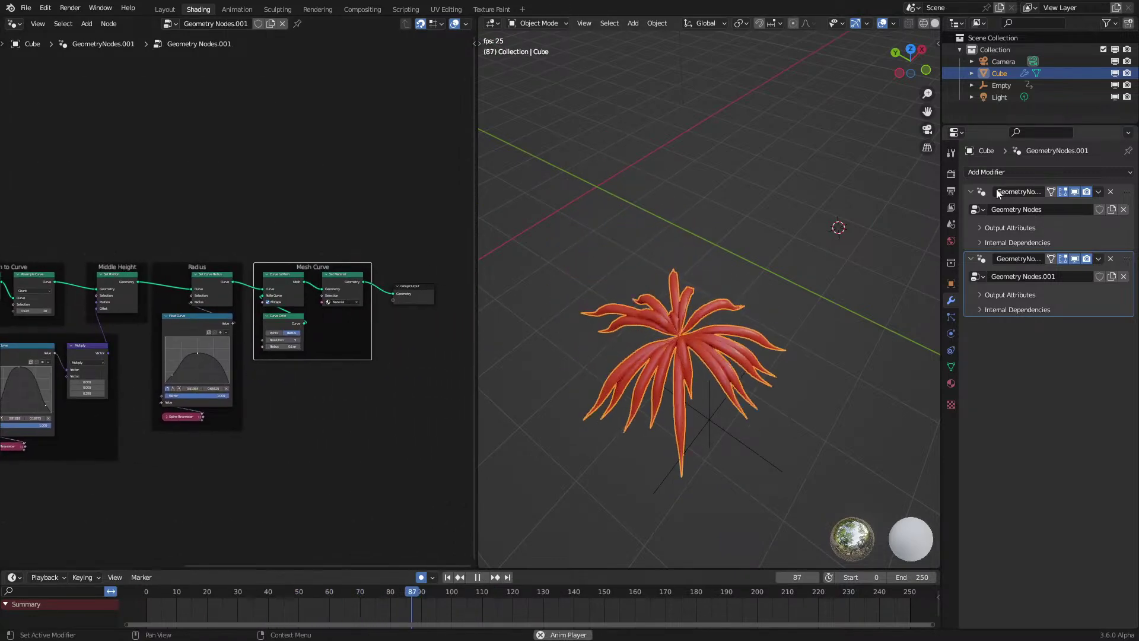
# Step: Return to the first modifier's node tree and reposition nodes around the Move Time/Amount frame
pyautogui.click(977, 191)
pyautogui.scroll(3, 113, 399)
pyautogui.moveTo(115, 400); pyautogui.dragTo(169, 427, button='middle')
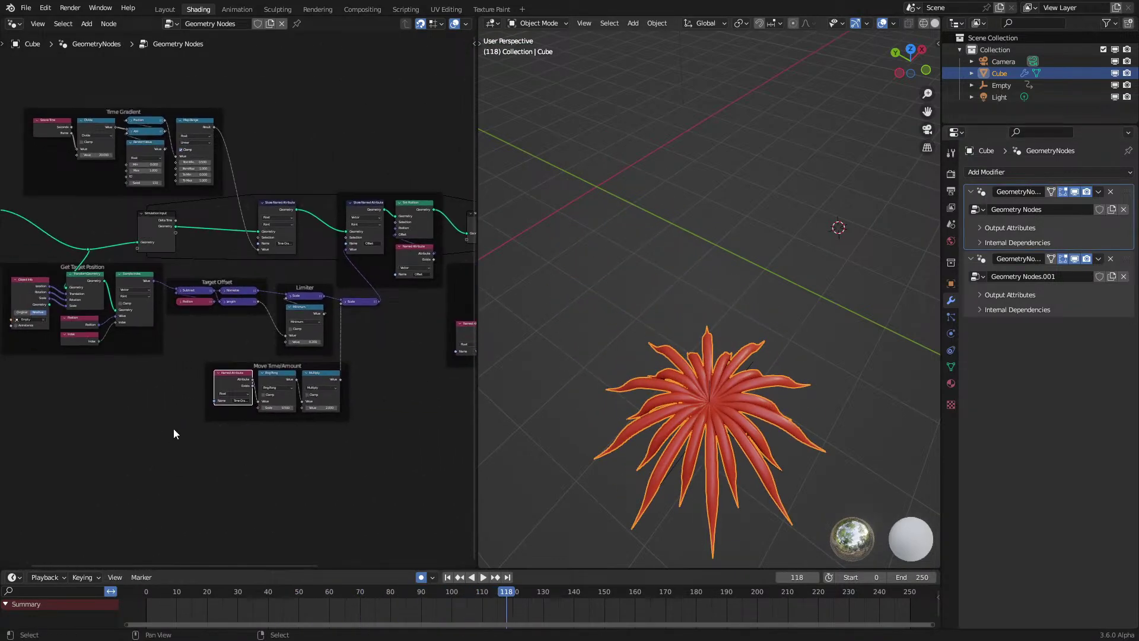
pyautogui.scroll(5, 174, 428)
pyautogui.click(276, 417)
pyautogui.press('g')
pyautogui.moveTo(260, 408); pyautogui.dragTo(208, 398)
pyautogui.moveTo(363, 429); pyautogui.dragTo(304, 402)
# Step: Replay the walk from the first frame, view it from another side and pause at frame 44
pyautogui.hotkey('shift', 'Left')
pyautogui.press('space')
pyautogui.moveTo(760, 322); pyautogui.dragTo(691, 325, button='middle')
pyautogui.press('space')
# Step: Set the Divide value in the Time Gradient frame to 5 and replay from the first frame
pyautogui.moveTo(213, 267); pyautogui.dragTo(325, 444, button='middle')
pyautogui.scroll(4, 191, 211)
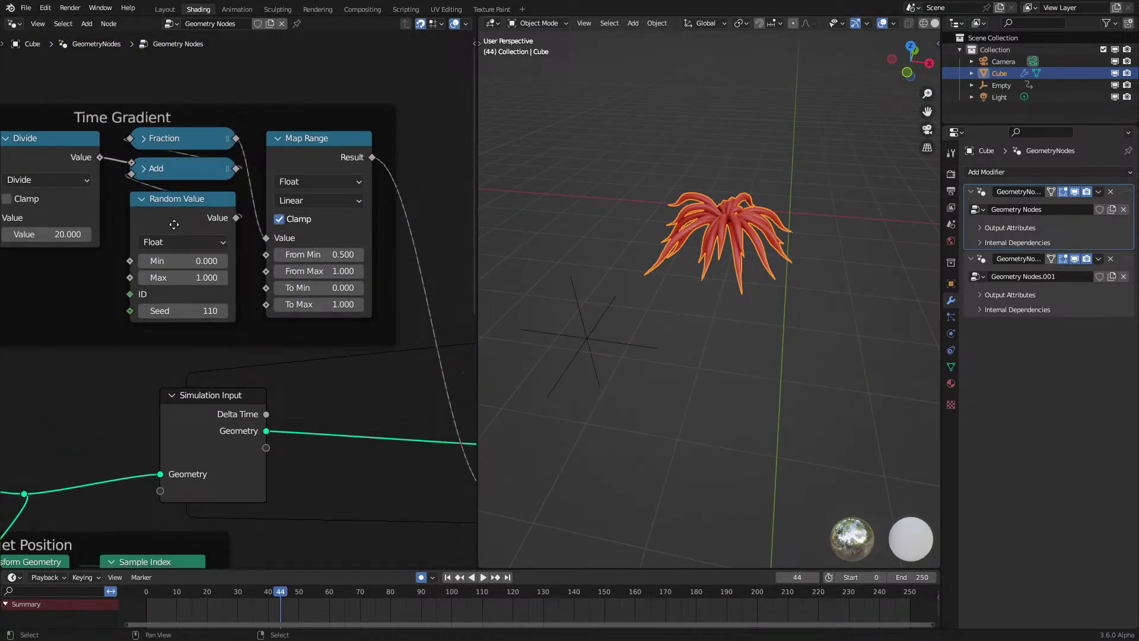
pyautogui.doubleClick(179, 353)
pyautogui.write('5')
pyautogui.press('Return')
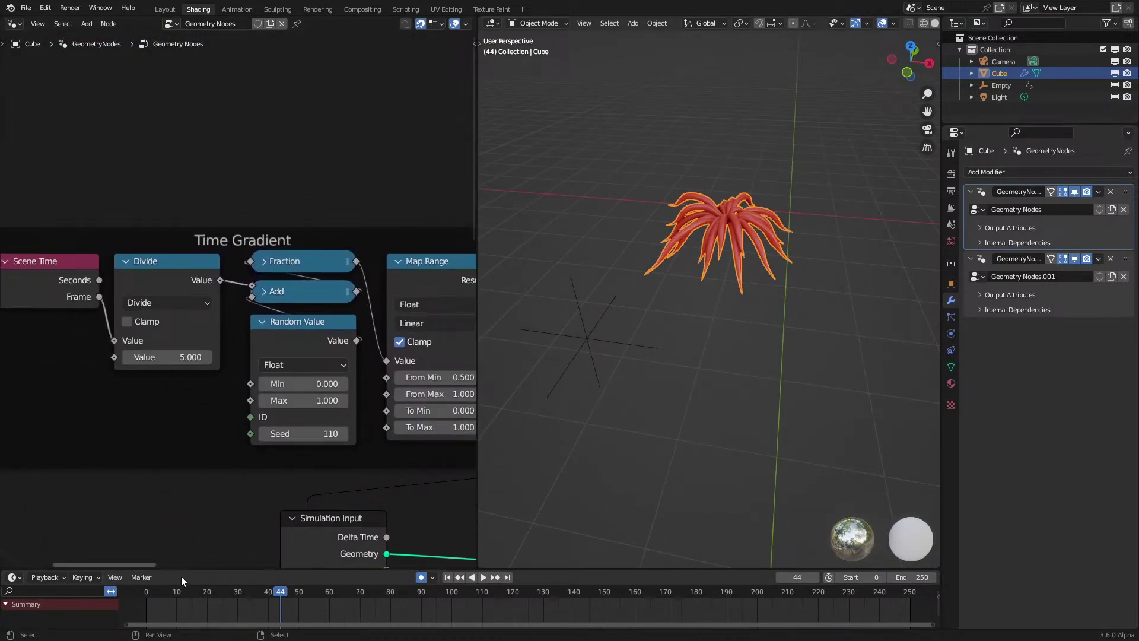
pyautogui.hotkey('shift', 'Left')
pyautogui.press('space')
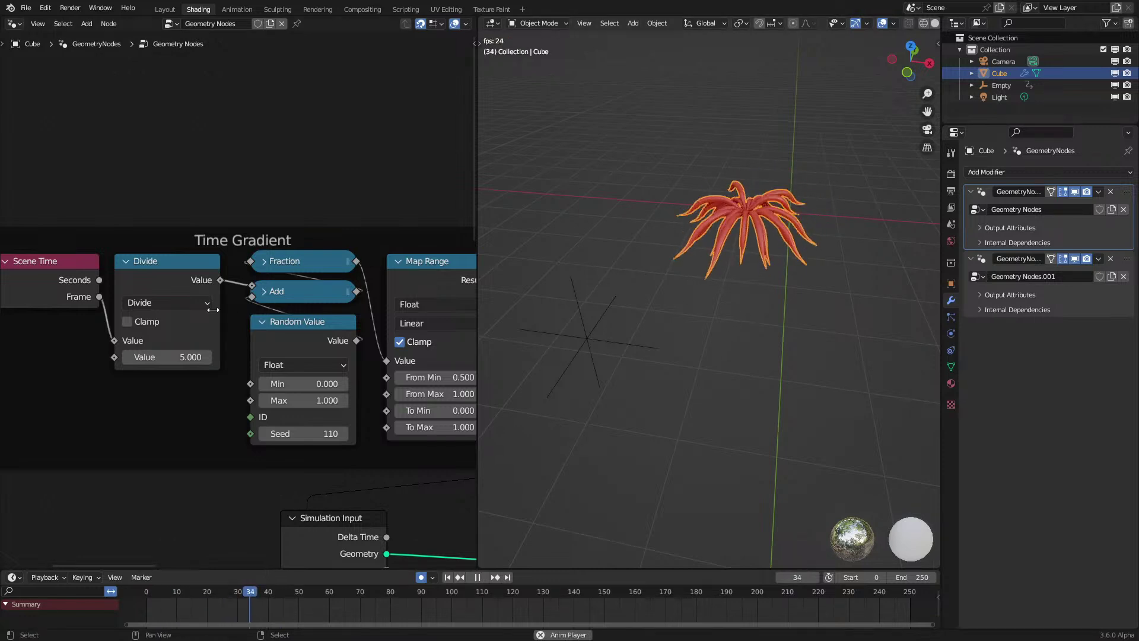
# Step: Set the Time Gradient's Divide value to 50 and restart the animation
pyautogui.doubleClick(162, 357)
pyautogui.write('50')
pyautogui.press('Return')
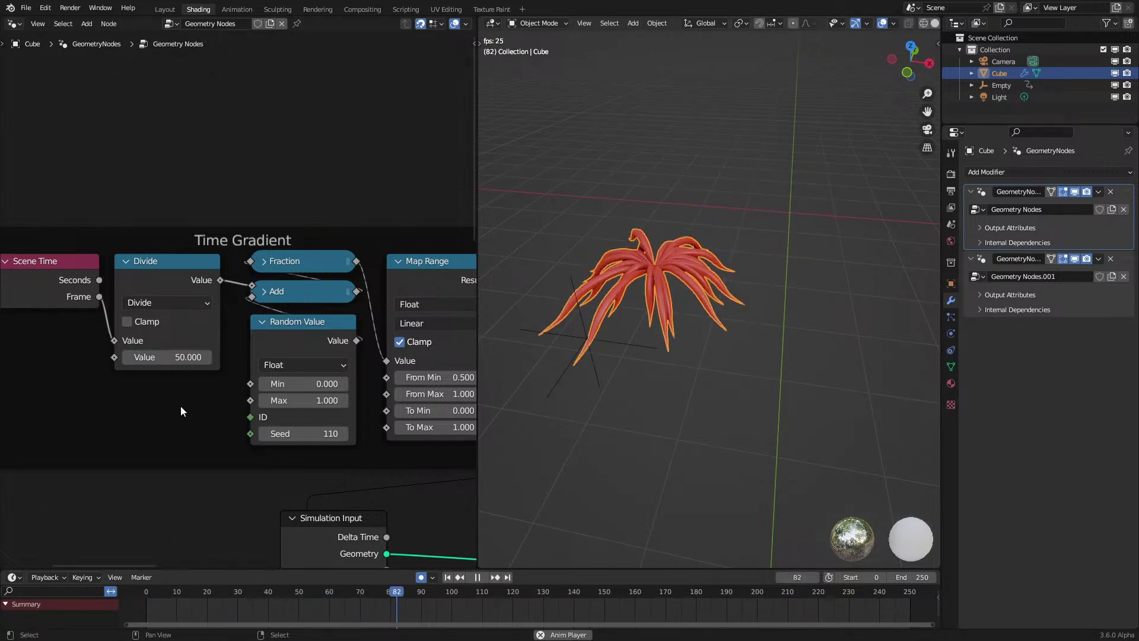
pyautogui.click(145, 593)
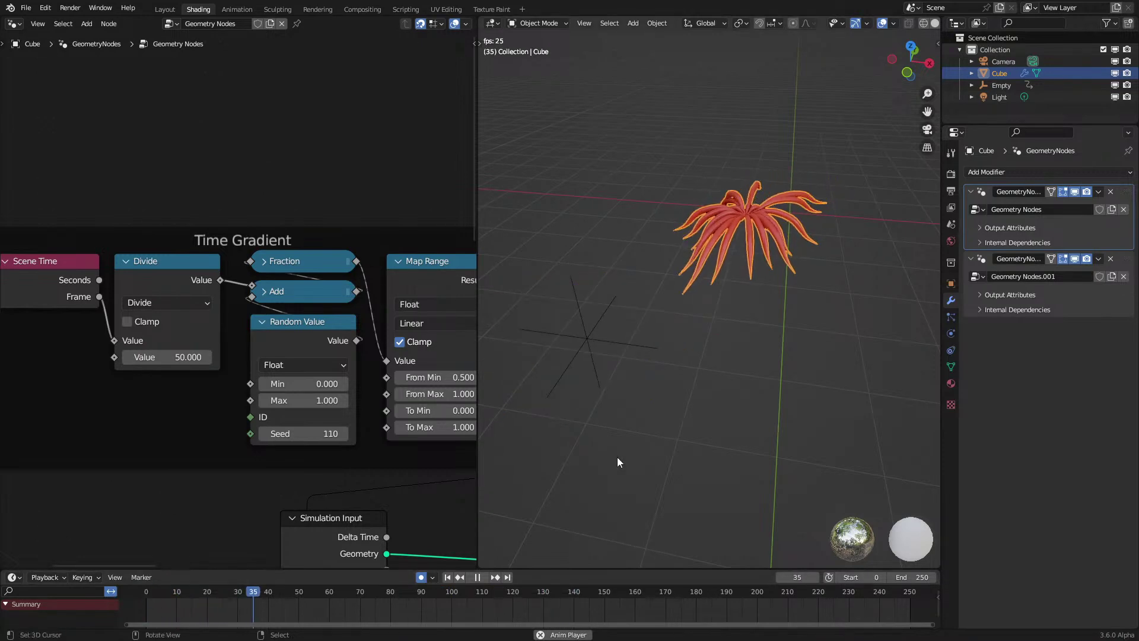
# Step: Deselect the creature and examine its stride from a lower angle, replaying from the first frame
pyautogui.rightClick(764, 364)
pyautogui.click(766, 364)
pyautogui.moveTo(766, 364); pyautogui.dragTo(831, 338, button='middle')
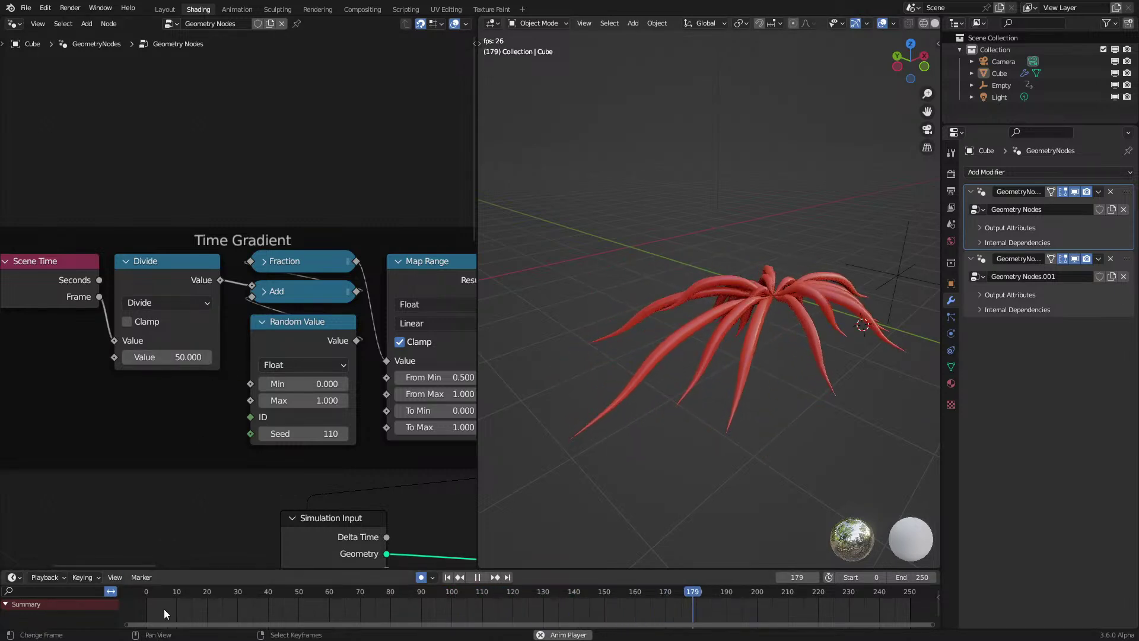
pyautogui.click(148, 610)
pyautogui.moveTo(653, 345); pyautogui.dragTo(611, 385, button='middle')
# Step: Set the Time Gradient's Divide value to 25 and replay the walk from the first frame
pyautogui.click(171, 358)
pyautogui.write('25')
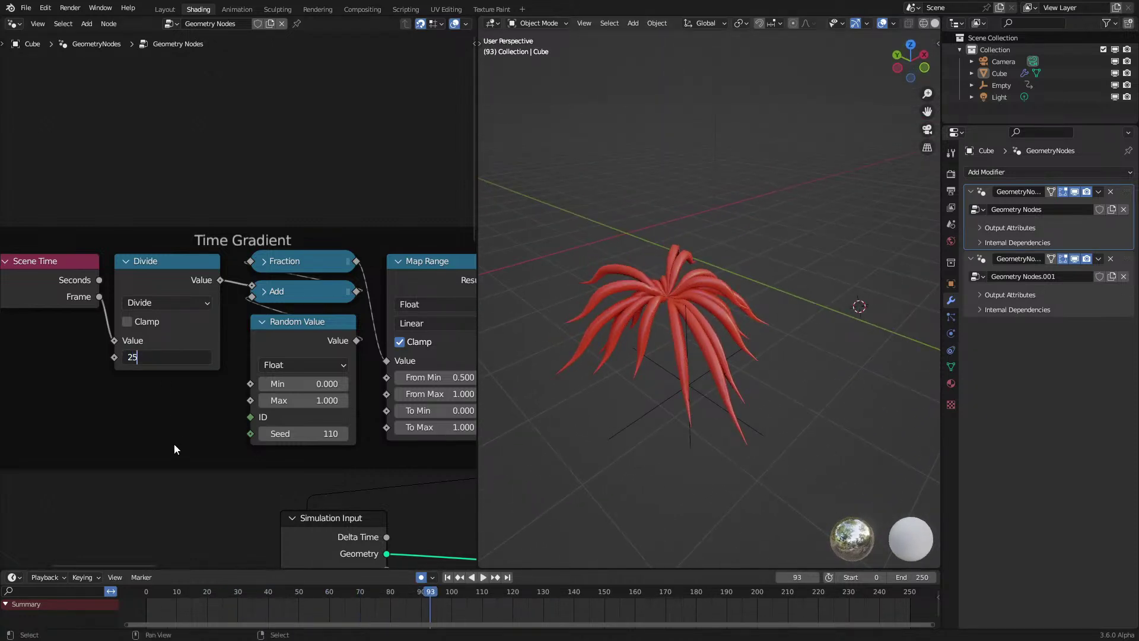
pyautogui.press('Return')
pyautogui.hotkey('shift', 'Left')
pyautogui.press('space')
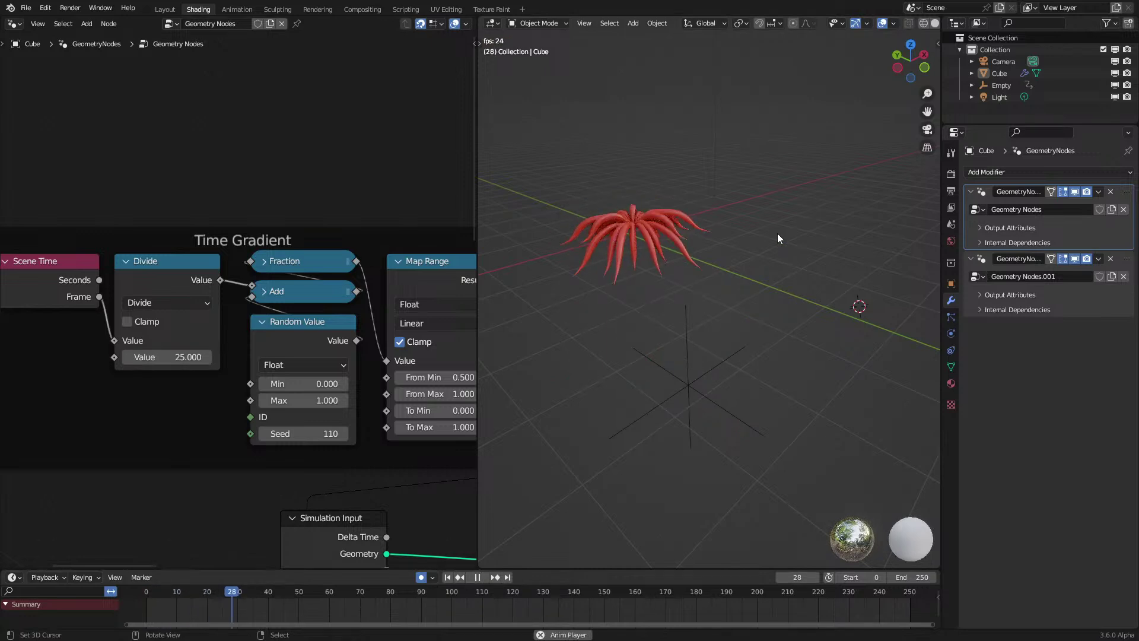
# Step: Select the creature, stop playback and realign the Group Input node and its reroute with the Simulation Input above the Get Target Position frame
pyautogui.click(599, 279)
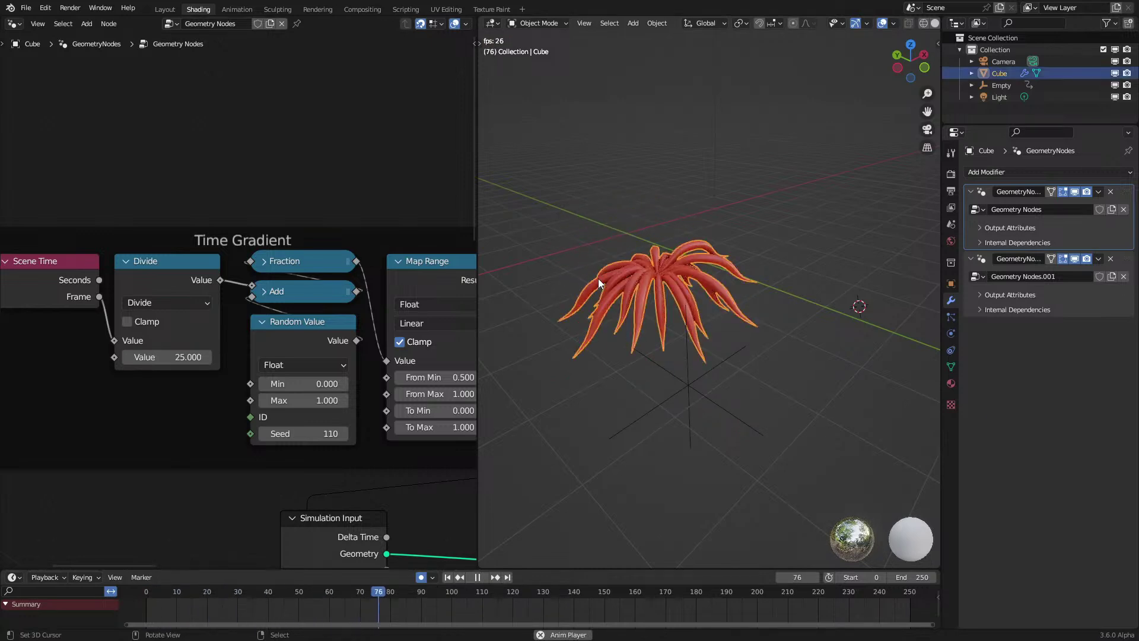
pyautogui.scroll(-1, 623, 224)
pyautogui.scroll(-7, 308, 336)
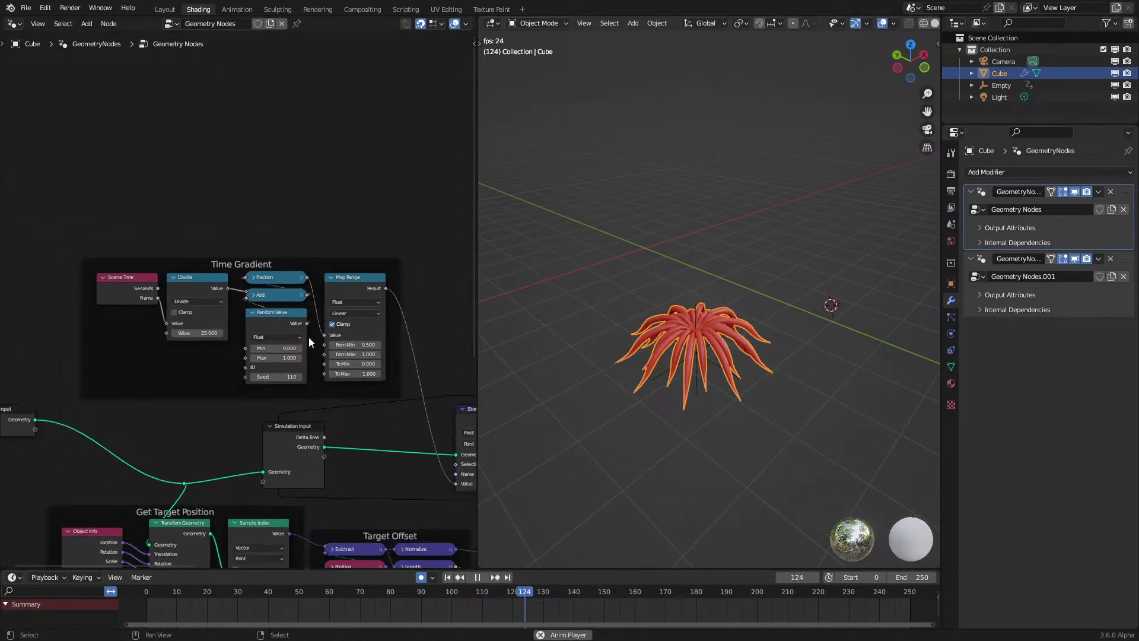
pyautogui.scroll(-5, 383, 370)
pyautogui.moveTo(385, 373); pyautogui.dragTo(345, 313, button='middle')
pyautogui.press('space')
pyautogui.scroll(3, 345, 313)
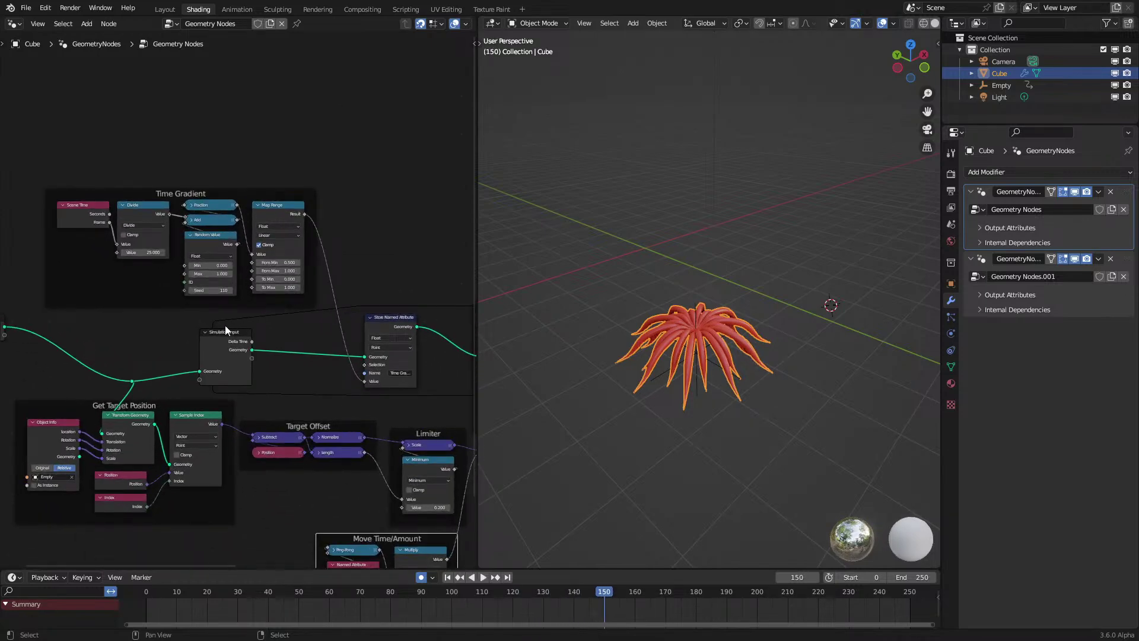
pyautogui.moveTo(143, 345); pyautogui.dragTo(276, 329, button='middle')
pyautogui.moveTo(119, 318); pyautogui.dragTo(279, 370)
pyautogui.press('g')
pyautogui.click(227, 362)
pyautogui.click(237, 334)
# Step: Deselect the creature, replay its walk from the first frame and examine the movement from several viewing angles
pyautogui.press('space')
pyautogui.click(127, 602)
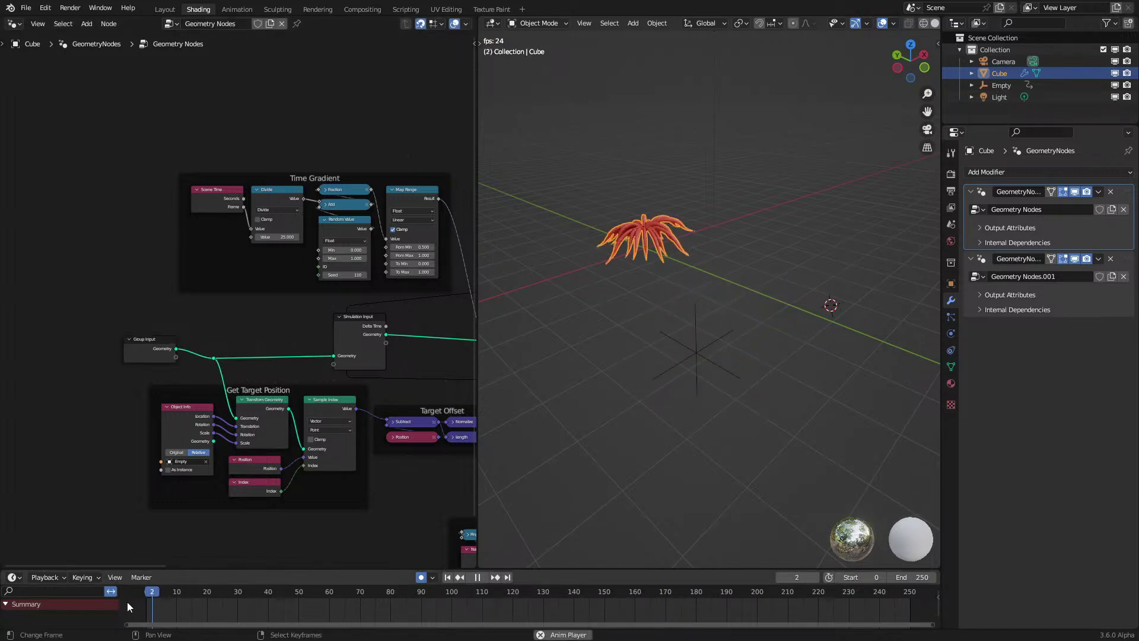
pyautogui.click(803, 151)
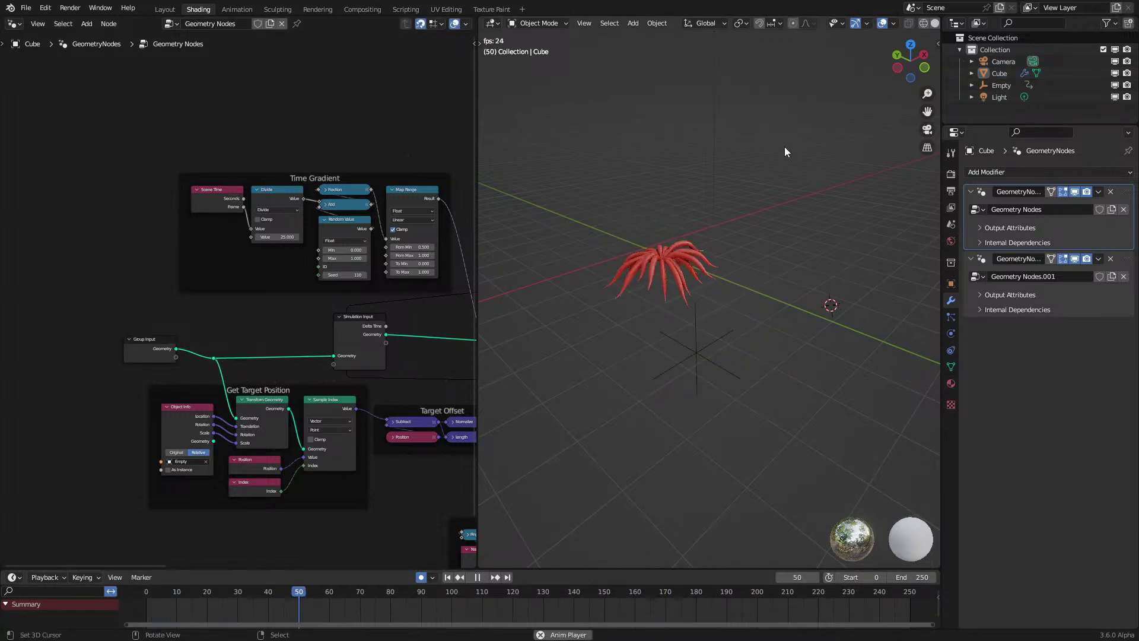
pyautogui.press('space')
pyautogui.moveTo(696, 181); pyautogui.dragTo(570, 268, button='middle')
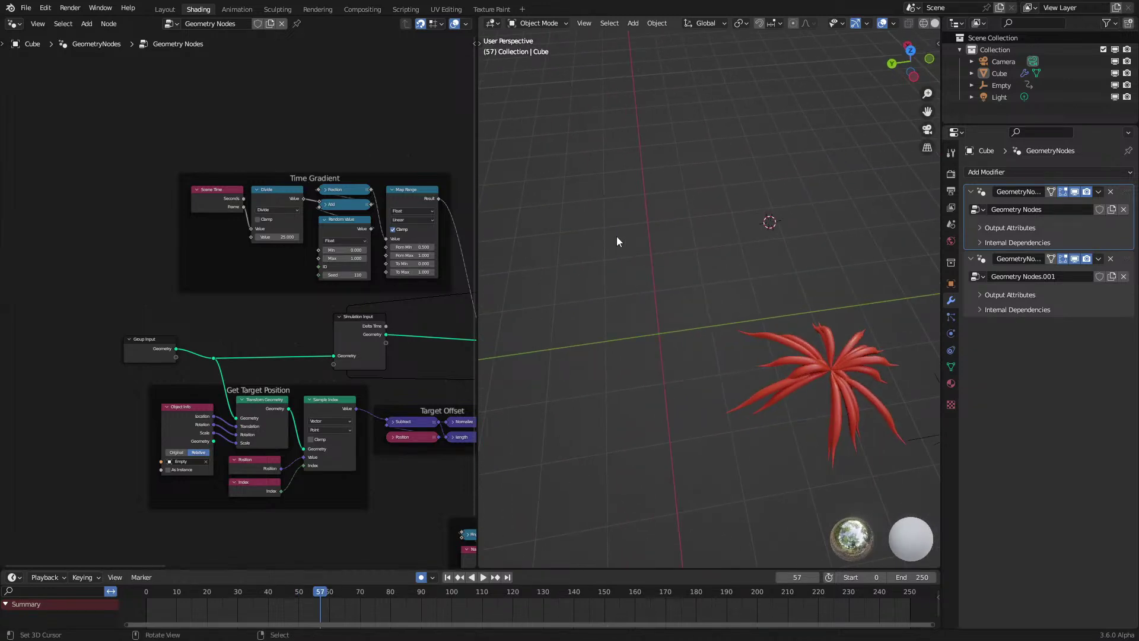
pyautogui.press('space')
pyautogui.moveTo(679, 393); pyautogui.dragTo(708, 304, button='middle')
pyautogui.press('space')
pyautogui.scroll(3, 708, 304)
pyautogui.press('space')
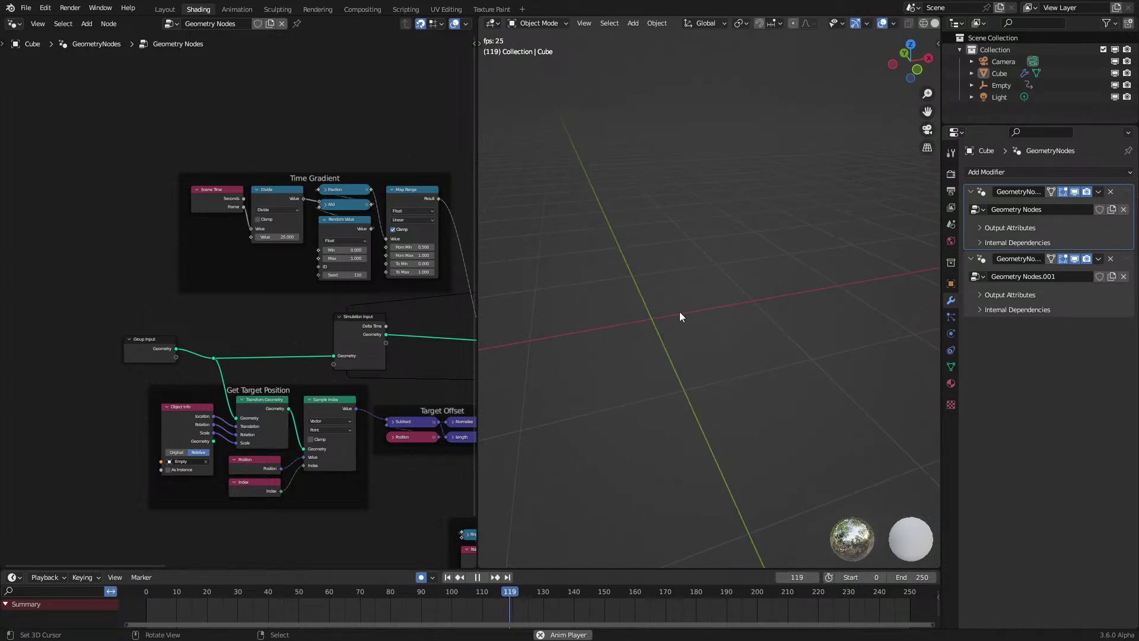
pyautogui.press('space')
pyautogui.moveTo(674, 295); pyautogui.dragTo(673, 323, button='middle')
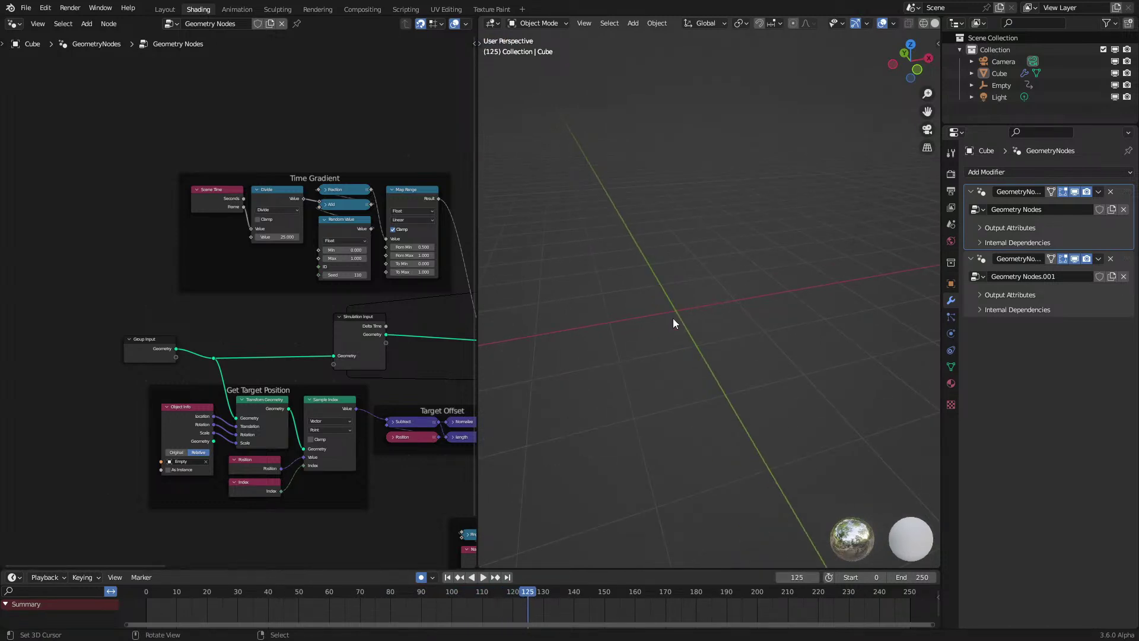
pyautogui.press('space')
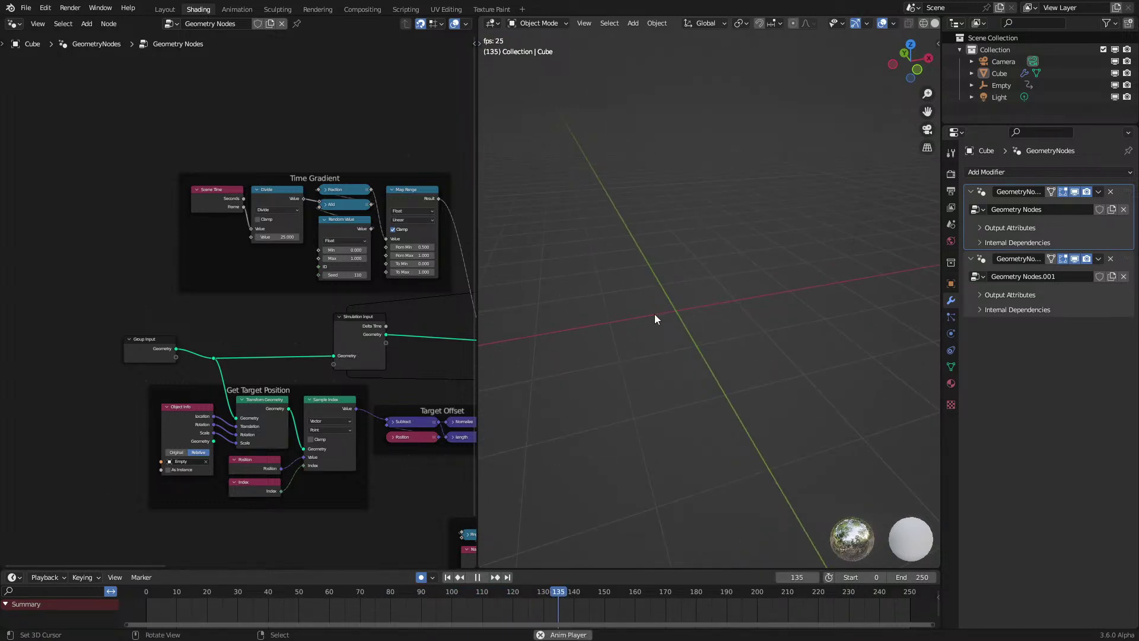
# Step: Restart the animation from the first frame and inspect the leg steps while circling the creature
pyautogui.hotkey('shift', 'Left')
pyautogui.moveTo(638, 319); pyautogui.dragTo(680, 270, button='middle')
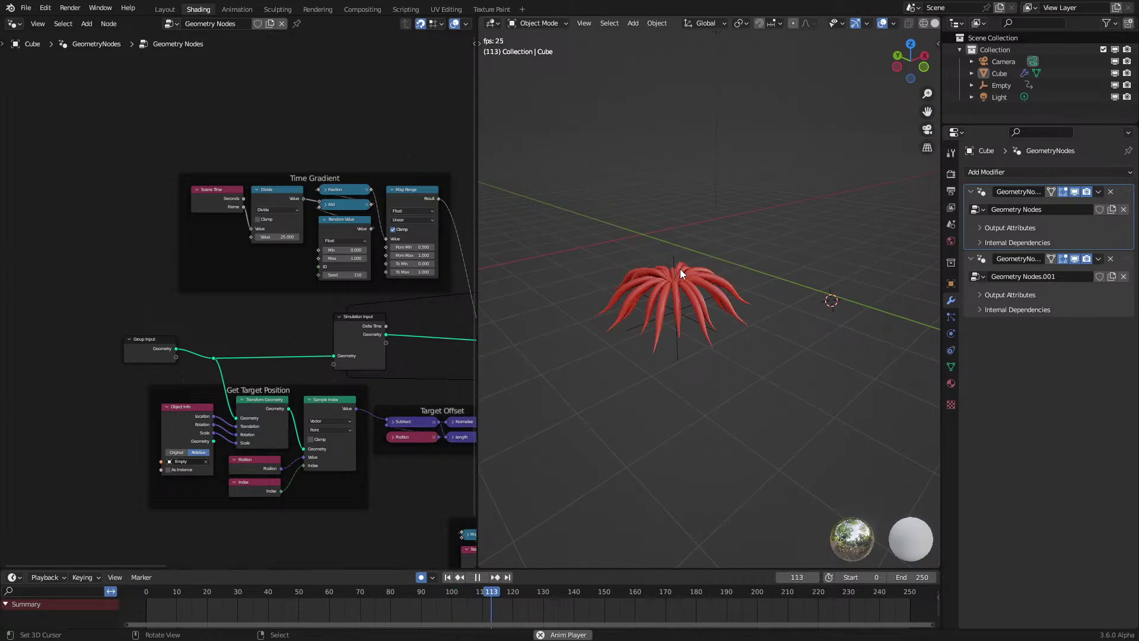
pyautogui.press('space')
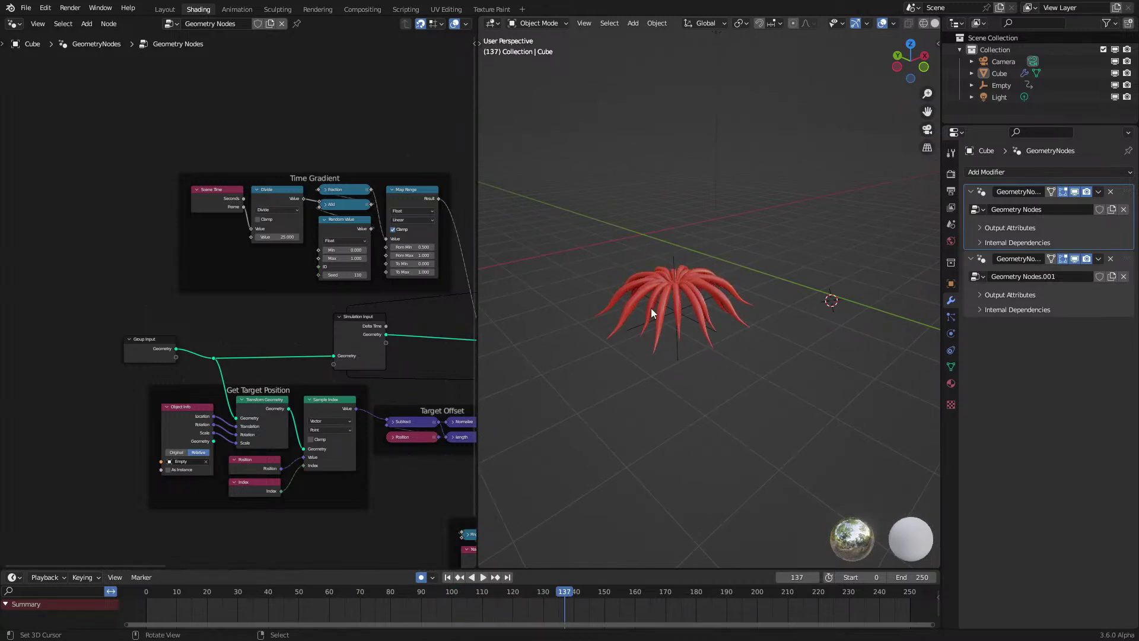
pyautogui.click(137, 614)
pyautogui.press('space')
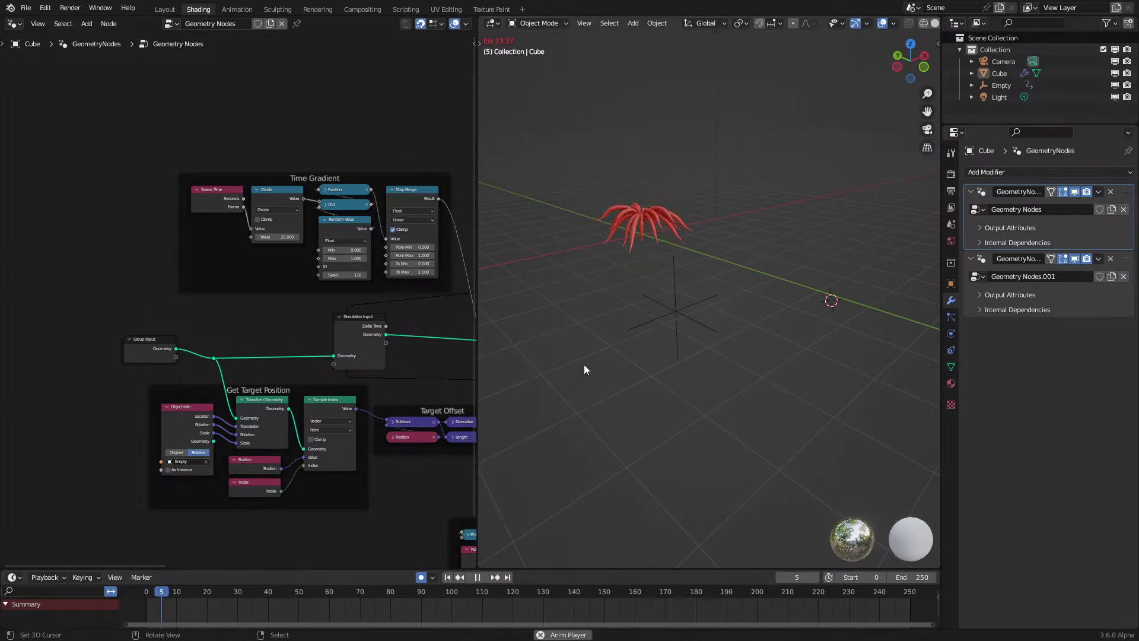
pyautogui.moveTo(682, 315); pyautogui.dragTo(800, 370, button='middle')
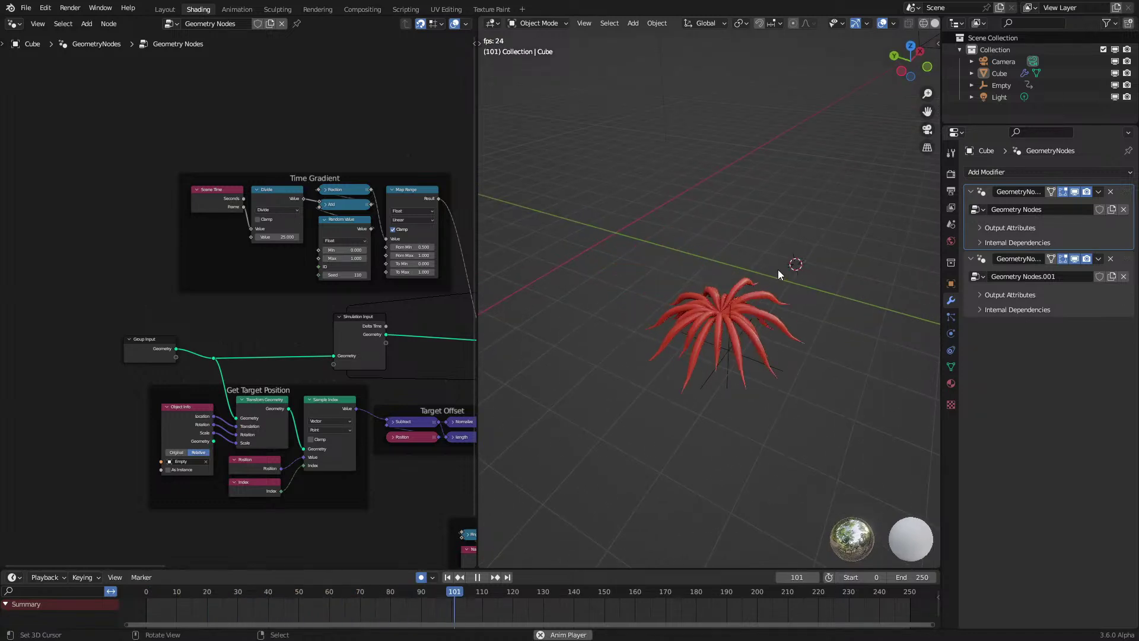
pyautogui.press('space')
pyautogui.moveTo(771, 266)
pyautogui.mouseDown(button='middle')
pyautogui.moveTo(666, 299)
pyautogui.moveTo(760, 259)
pyautogui.mouseUp(button='middle')
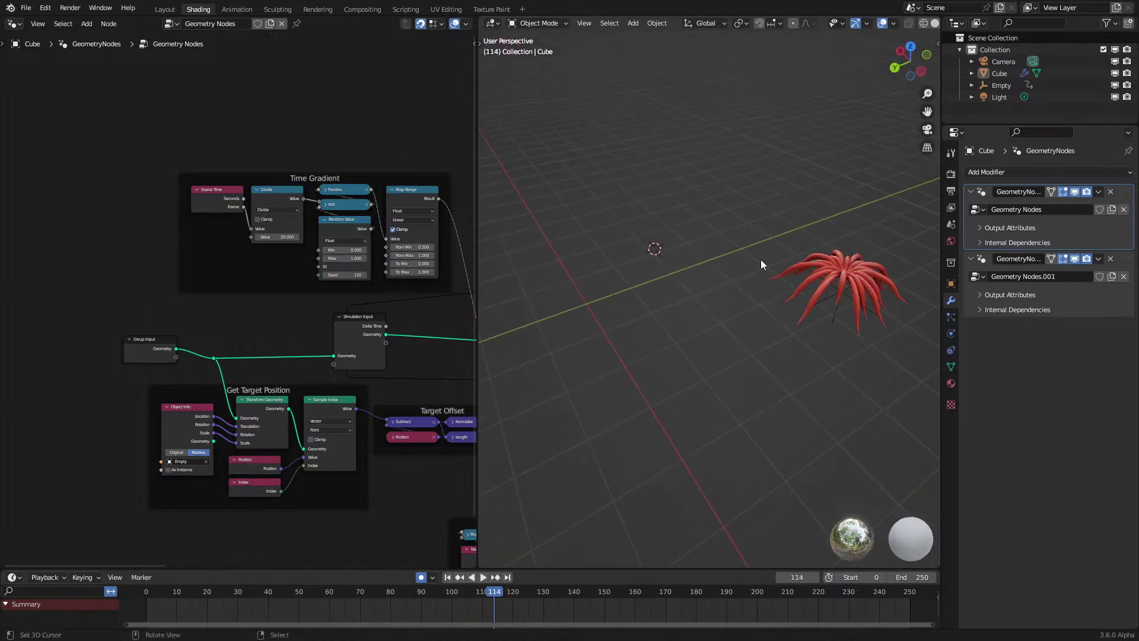
# Step: Disable the creature's second GeometryNodes modifier for viewport and render, and replay the bare simulated points from the first frame
pyautogui.click(819, 301)
pyautogui.click(1075, 259)
pyautogui.click(1087, 258)
pyautogui.click(145, 603)
pyautogui.press('space')
pyautogui.moveTo(721, 376); pyautogui.dragTo(692, 326, button='middle')
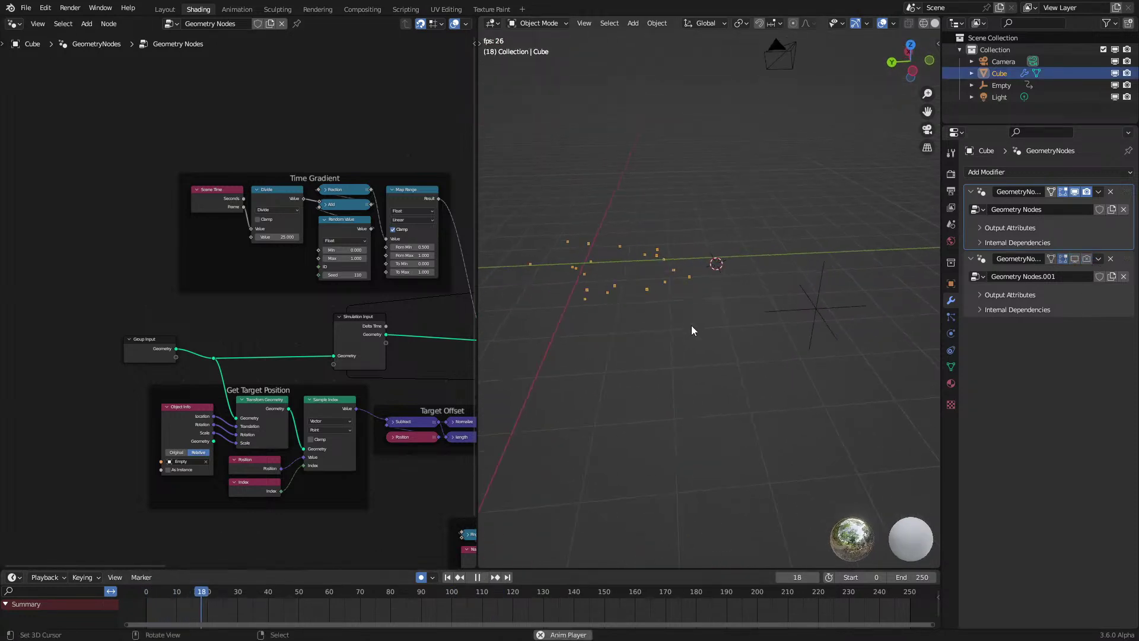
pyautogui.press('space')
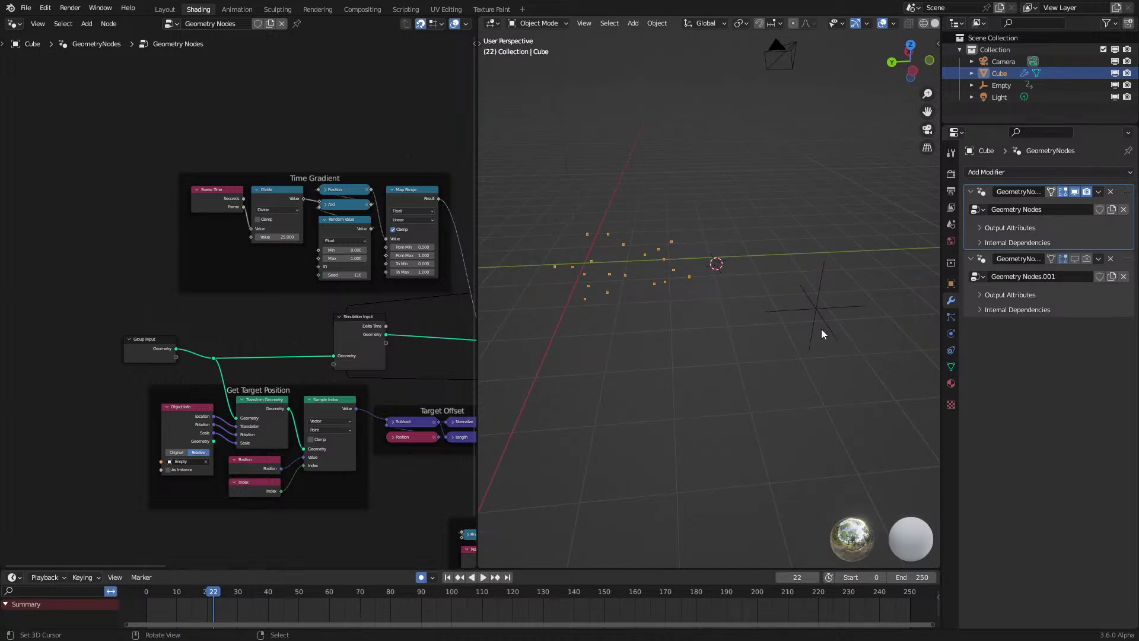
pyautogui.press('space')
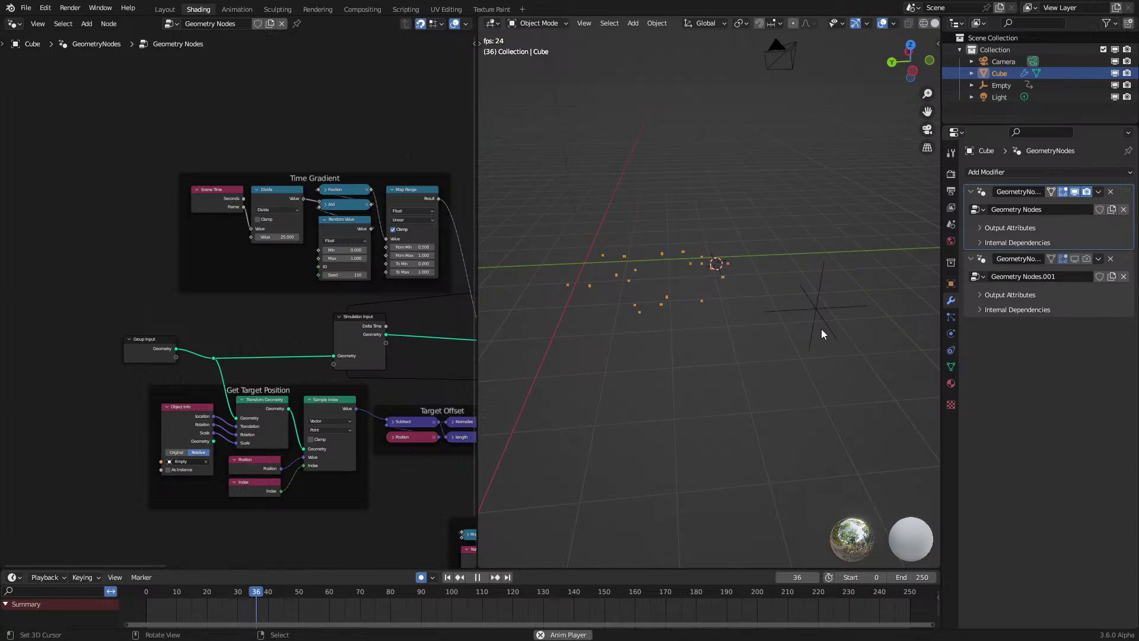
pyautogui.moveTo(792, 315); pyautogui.dragTo(722, 326, button='middle')
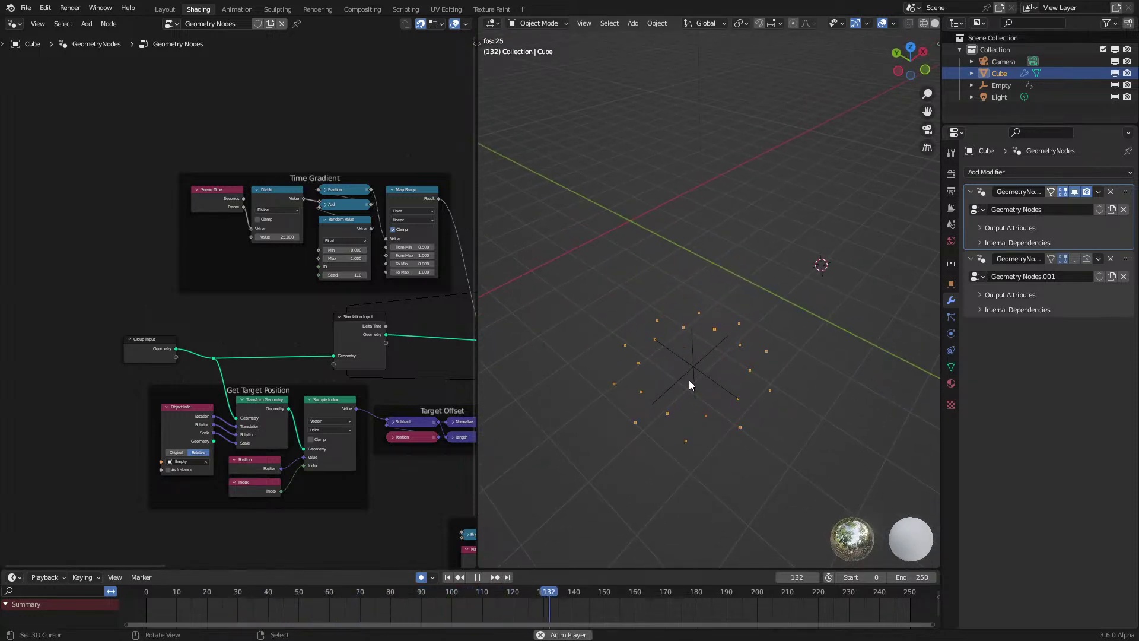
pyautogui.press('space')
pyautogui.moveTo(692, 393); pyautogui.dragTo(713, 394, button='middle')
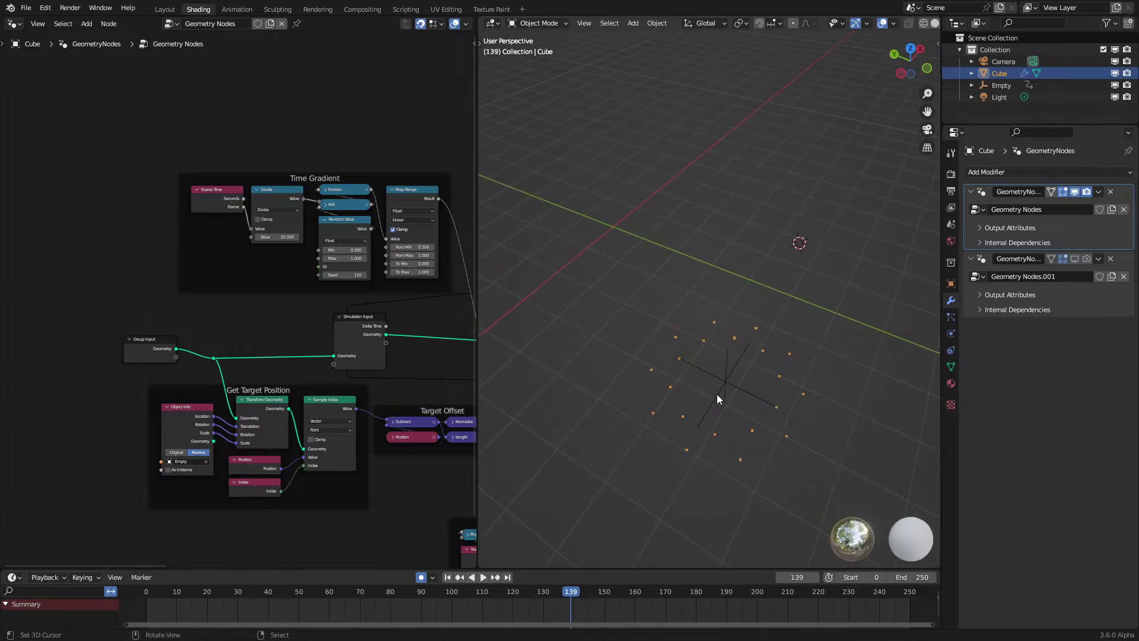
# Step: Replay the points from the first frame and preview the Transform Geometry output in the Get Target Position frame
pyautogui.click(144, 605)
pyautogui.press('space')
pyautogui.moveTo(640, 438); pyautogui.dragTo(635, 404, button='middle')
pyautogui.press('space')
pyautogui.click(279, 417)
pyautogui.moveTo(569, 382); pyautogui.dragTo(797, 308, button='middle')
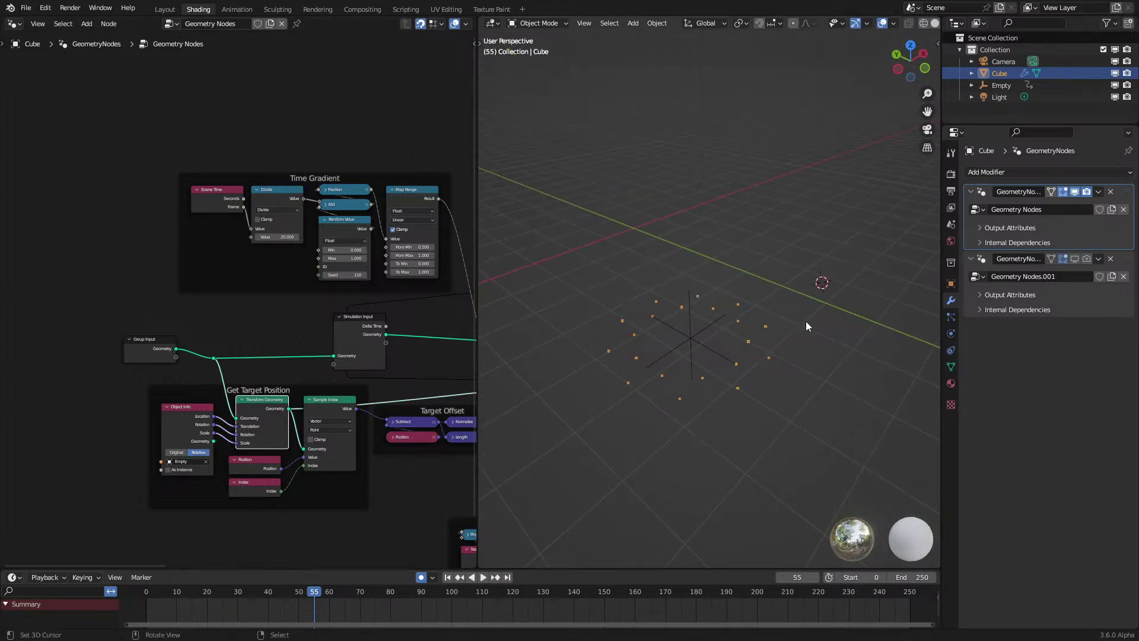
# Step: Return to the first frame, re-enable the second GeometryNodes modifier in the viewport and play the full creature's walk
pyautogui.hotkey('shift', 'Left')
pyautogui.scroll(-2, 368, 389)
pyautogui.moveTo(404, 375); pyautogui.dragTo(83, 398, button='middle')
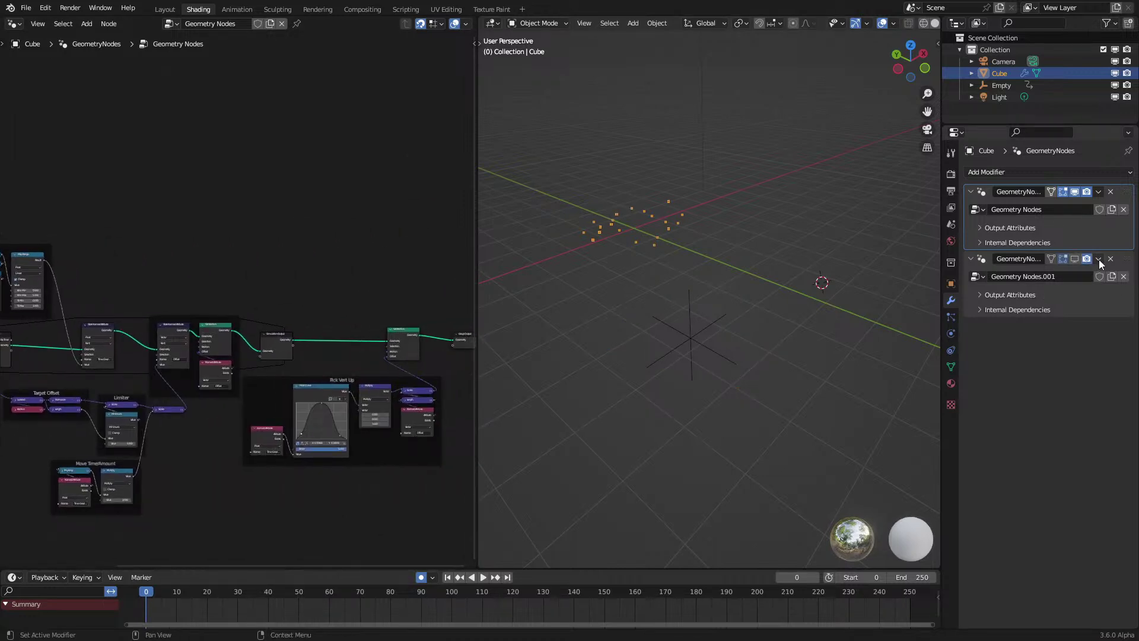
pyautogui.click(1074, 259)
pyautogui.press('space')
pyautogui.moveTo(875, 286); pyautogui.dragTo(730, 376, button='middle')
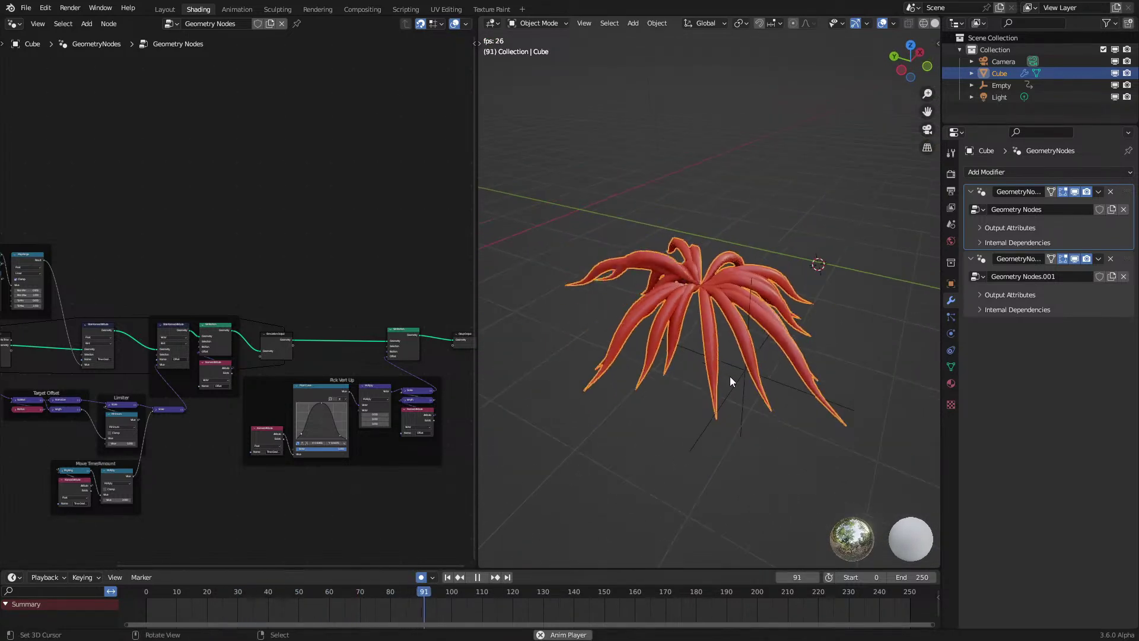
pyautogui.press('space')
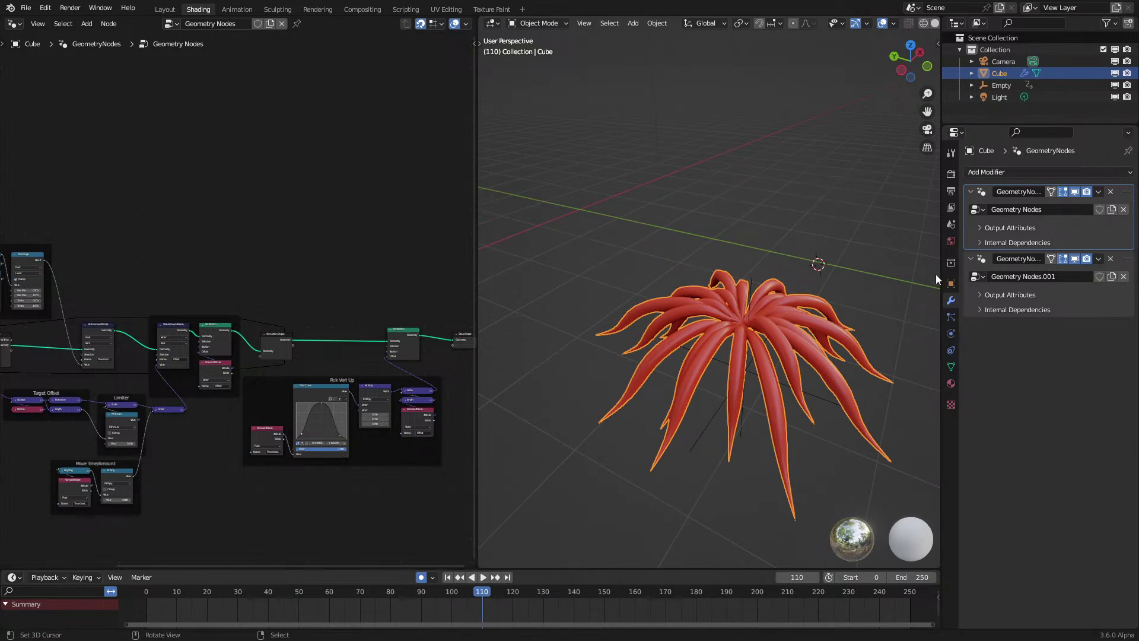
# Step: Open the Geometry Nodes.001 tree and place the peak point of the Middle Height Float Curve at 0.509, 1.0
pyautogui.click(988, 261)
pyautogui.press('Home')
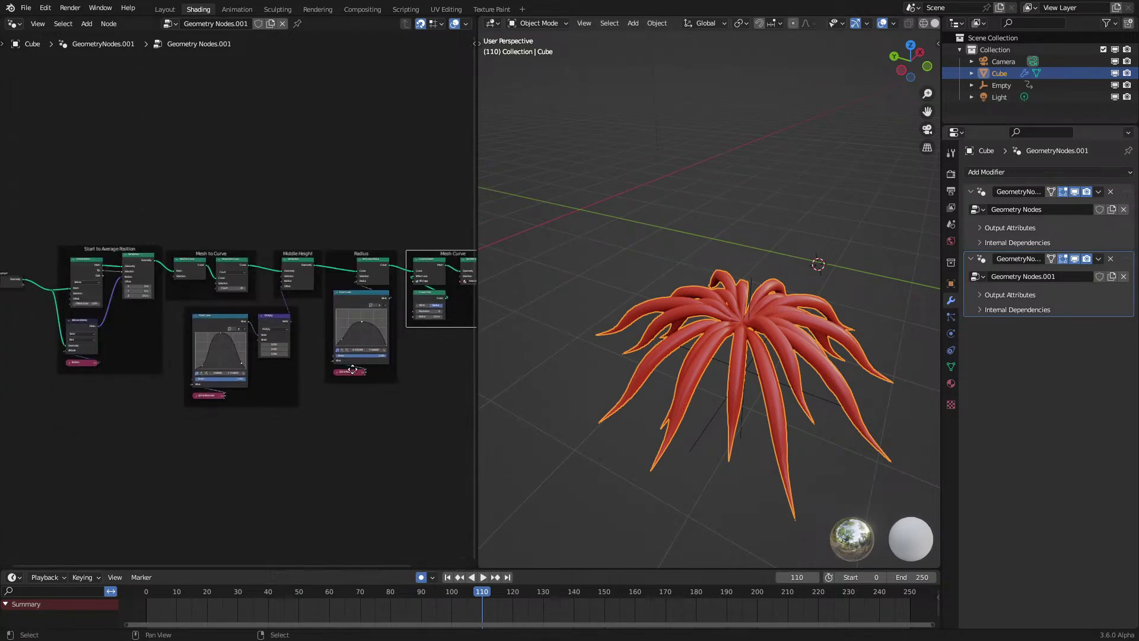
pyautogui.scroll(3, 305, 351)
pyautogui.moveTo(273, 355)
pyautogui.mouseDown()
pyautogui.moveTo(277, 385)
pyautogui.moveTo(272, 352)
pyautogui.mouseUp()
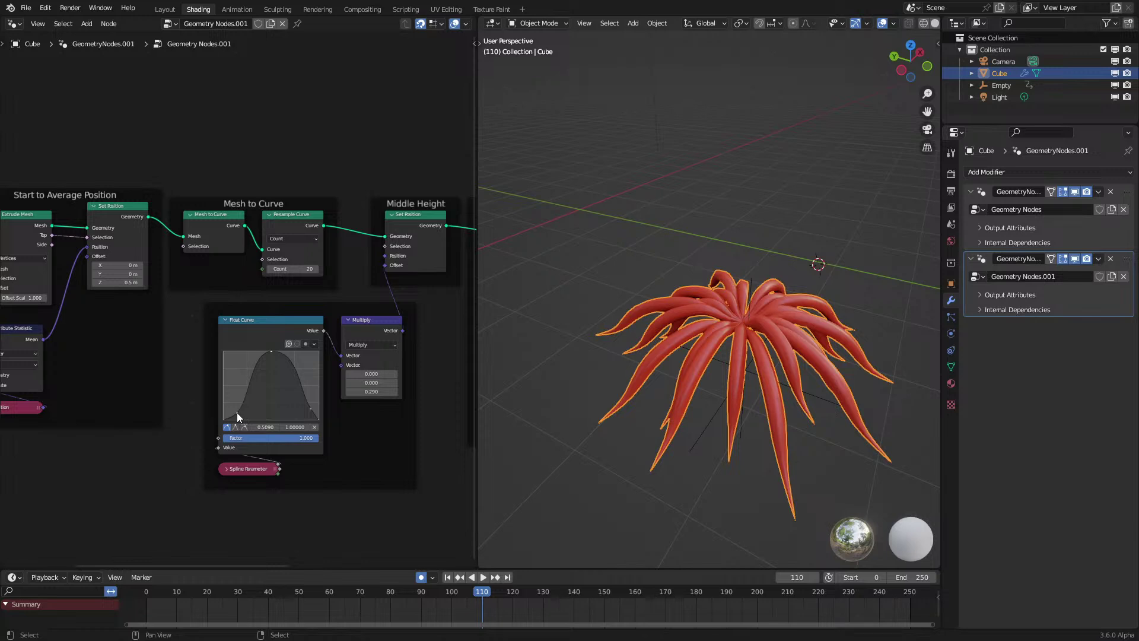
pyautogui.moveTo(751, 347); pyautogui.dragTo(770, 361, button='middle')
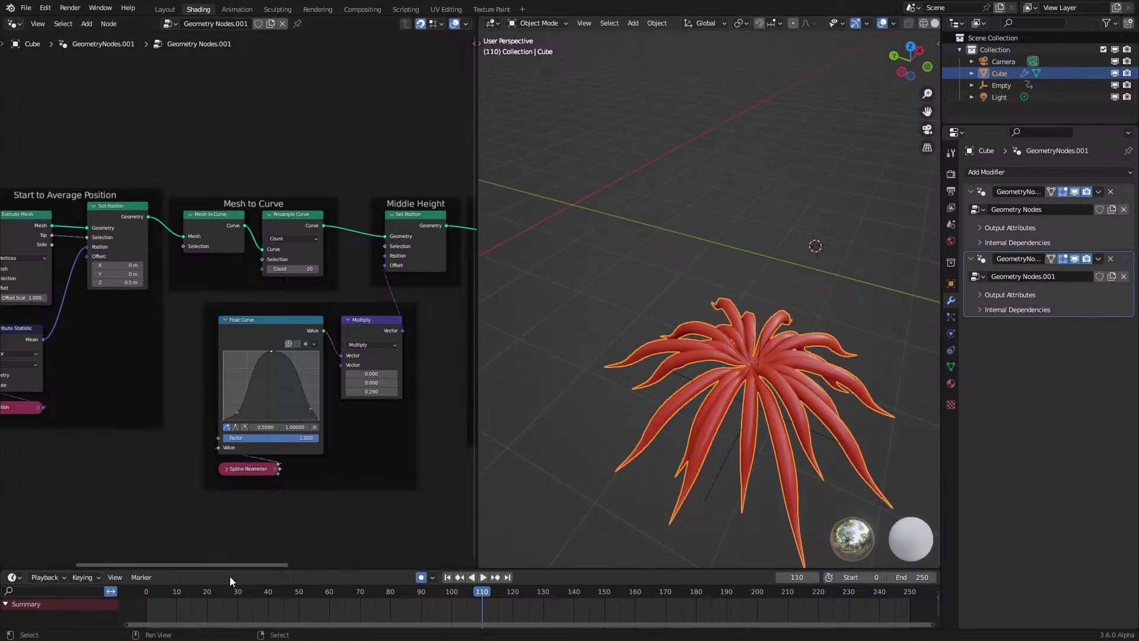
# Step: Replay the walk repeatedly from the first frame to examine the arched legs, clearing the creature's selection
pyautogui.click(148, 594)
pyautogui.press('space')
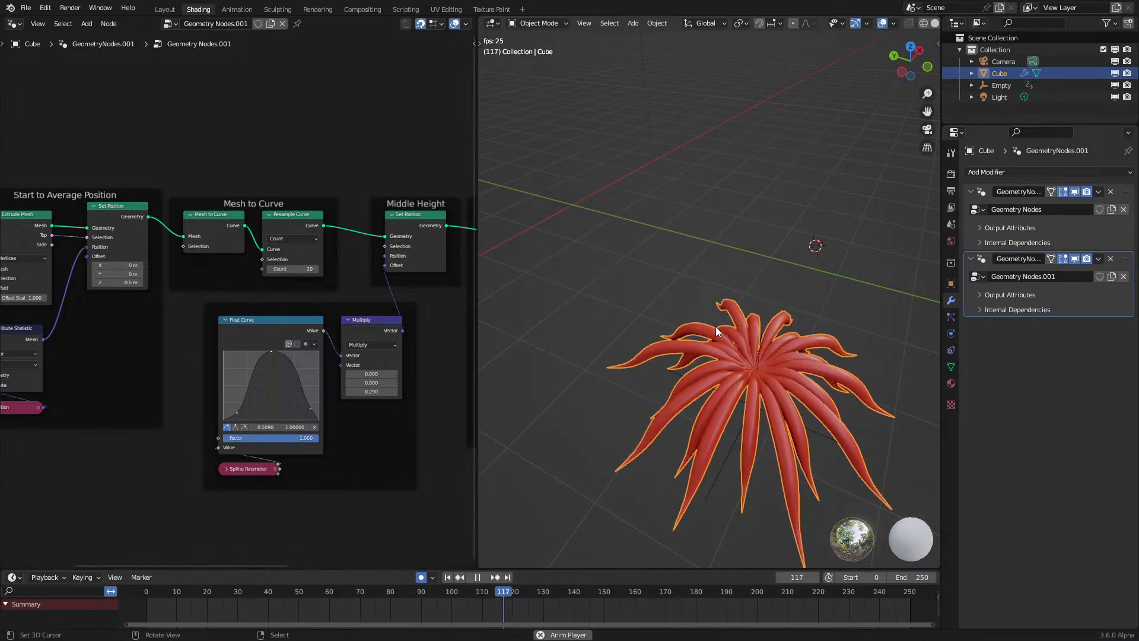
pyautogui.click(145, 602)
pyautogui.press('space')
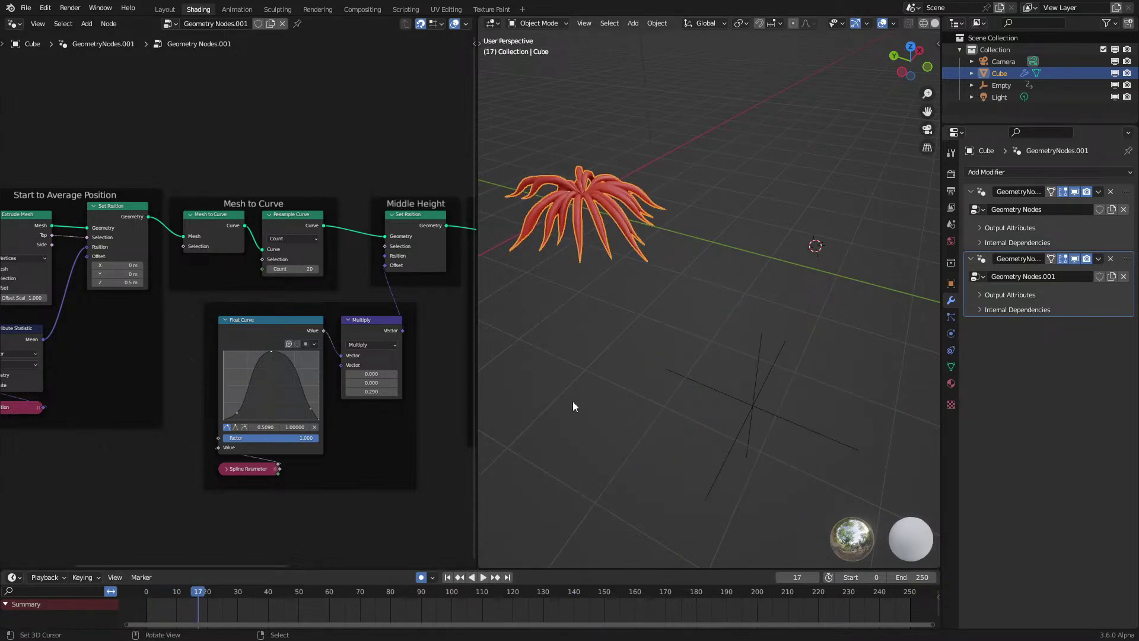
pyautogui.press('space')
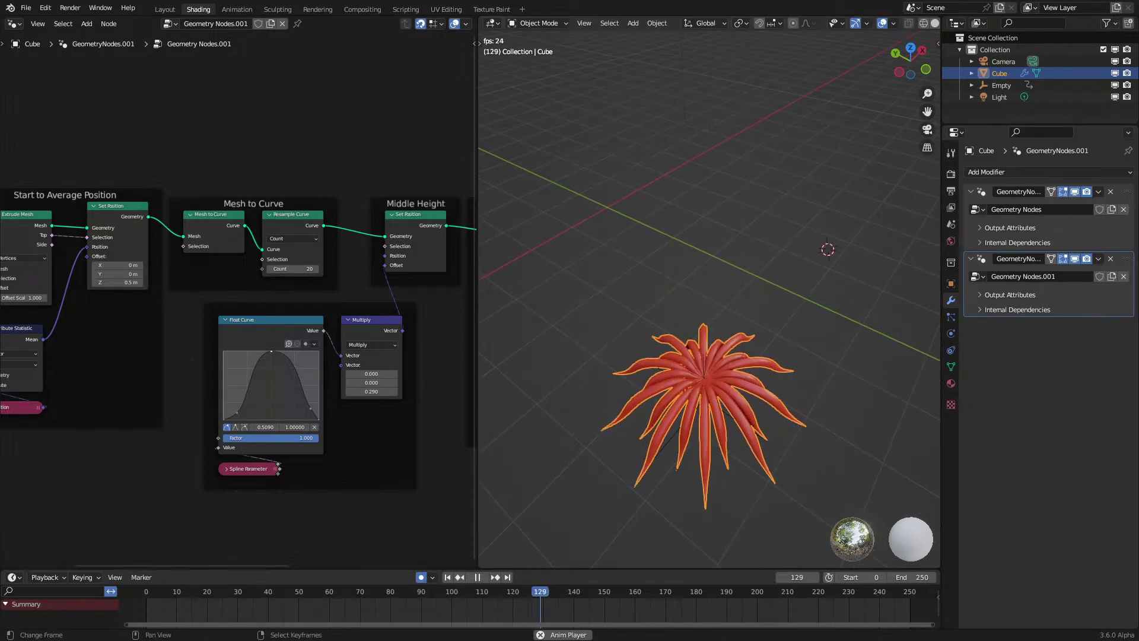
pyautogui.press('space')
pyautogui.hotkey('shift', 'Left')
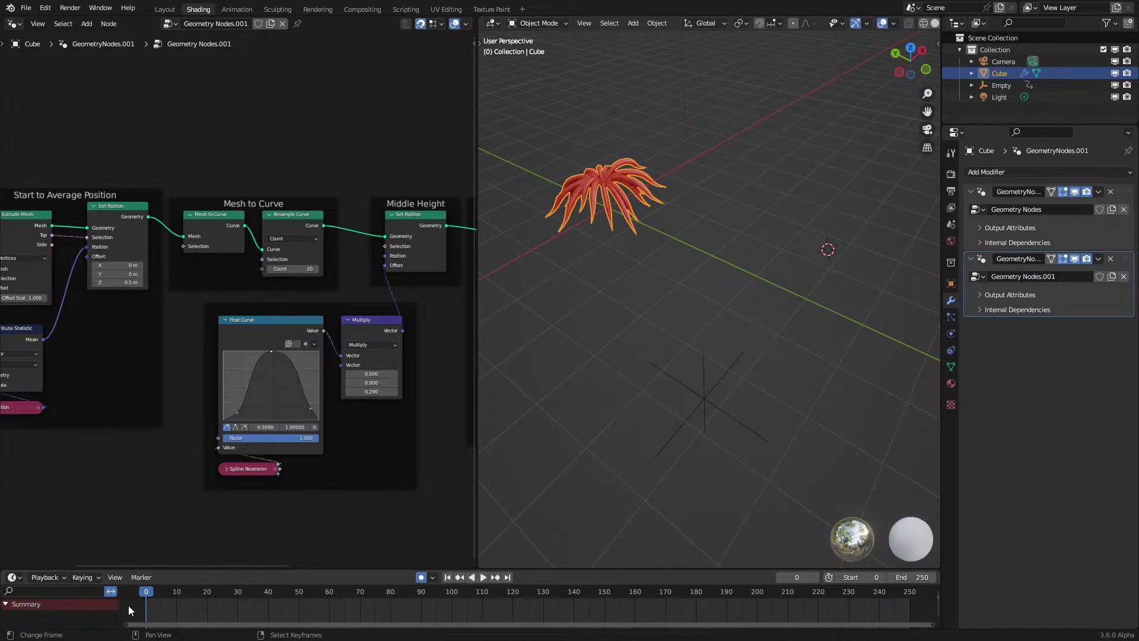
pyautogui.press('space')
pyautogui.hotkey('alt', 'a')
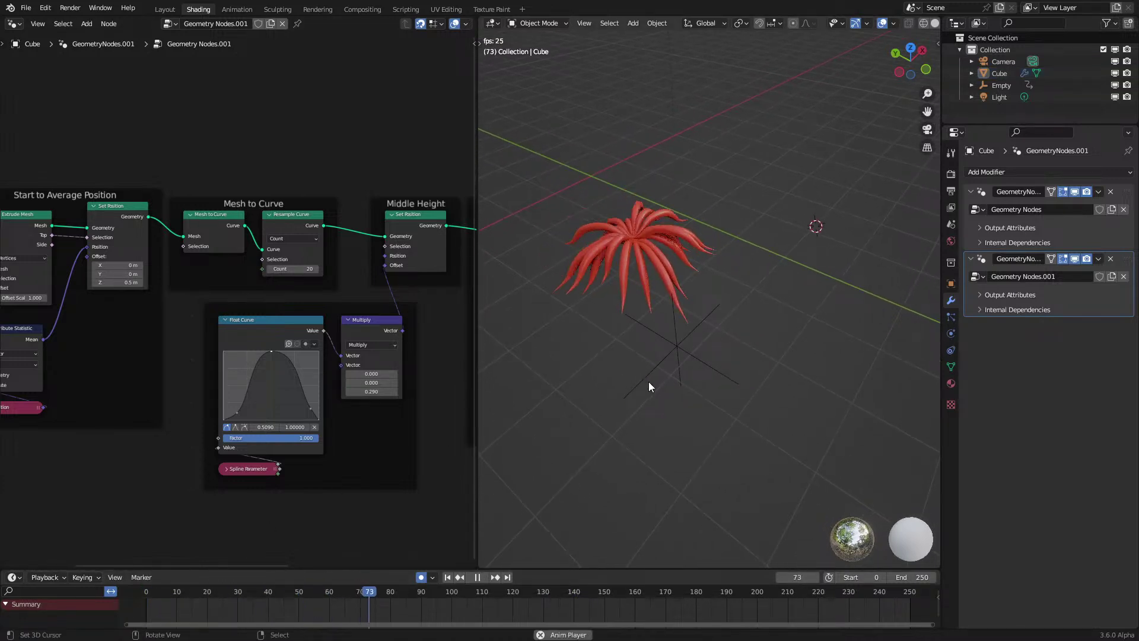
pyautogui.moveTo(646, 384); pyautogui.dragTo(650, 372, button='middle')
# Step: Select the Empty, check its animation from the first frame and delete all of its keyframes
pyautogui.click(668, 355)
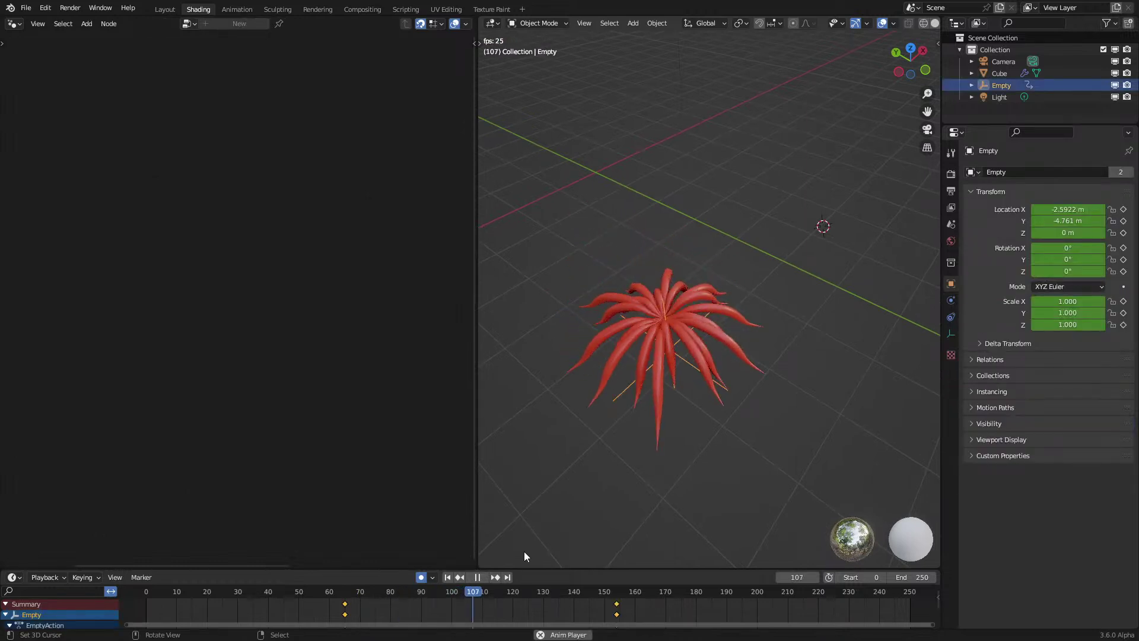
pyautogui.press('space')
pyautogui.scroll(-2, 362, 612)
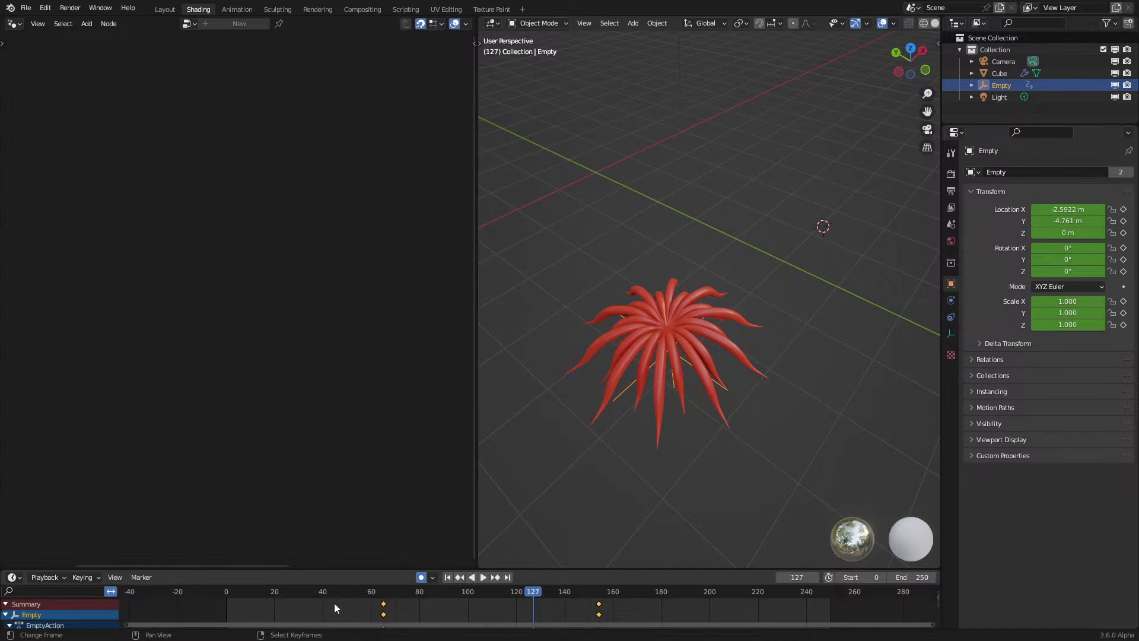
pyautogui.click(229, 607)
pyautogui.press('space')
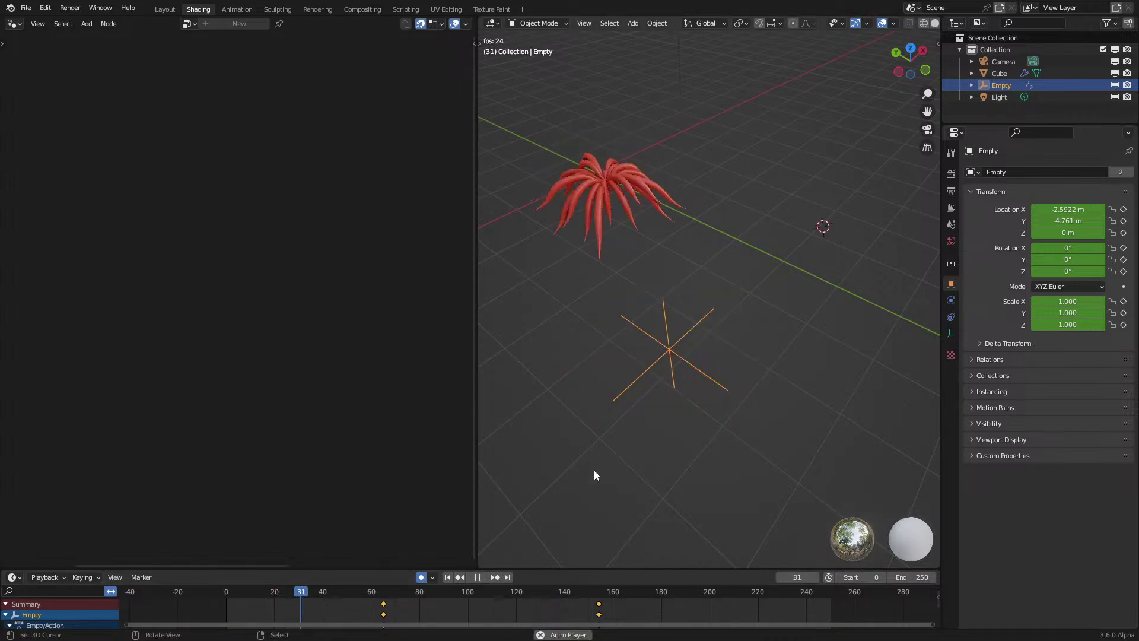
pyautogui.press('space')
pyautogui.press('Delete')
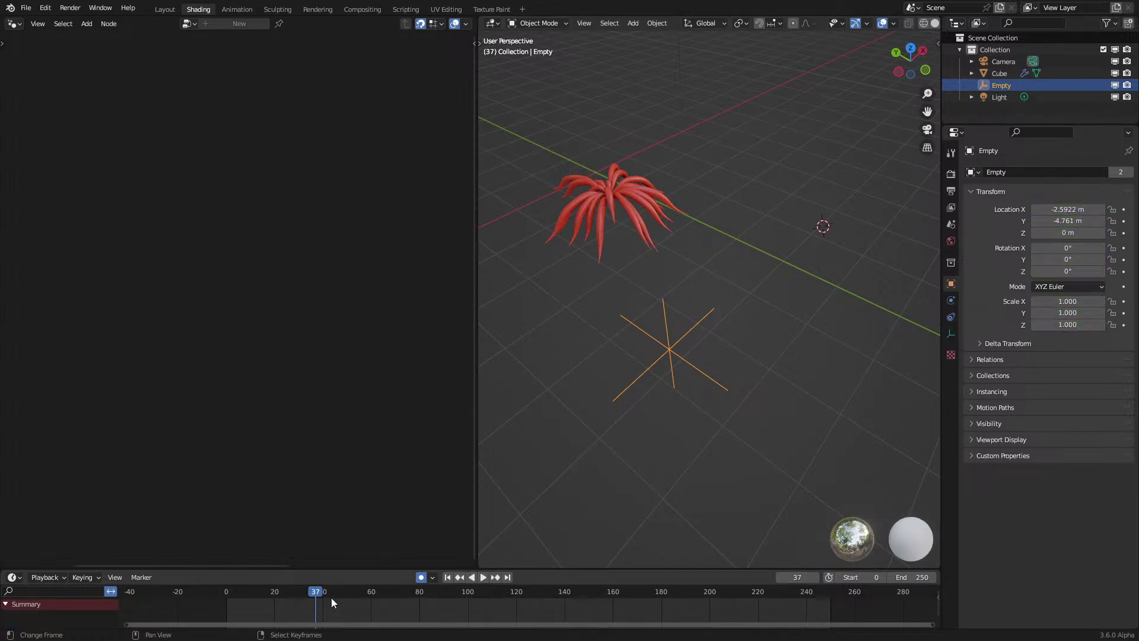
# Step: Auto-key the Empty in the early frames from the animation's start, and move it to X 2.1711 m, Y -3.8401 m at frame 61
pyautogui.hotkey('shift', 'Left')
pyautogui.press('space')
pyautogui.press('g')
pyautogui.click(691, 404)
pyautogui.press('space')
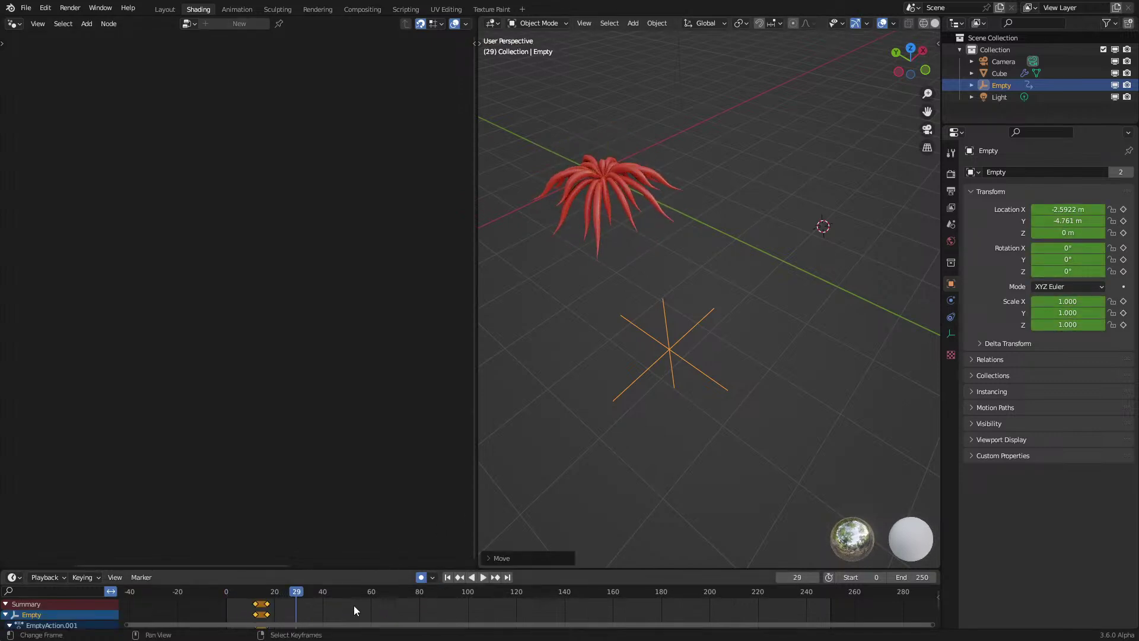
pyautogui.moveTo(354, 594); pyautogui.dragTo(373, 592)
pyautogui.press('g')
pyautogui.click(740, 260)
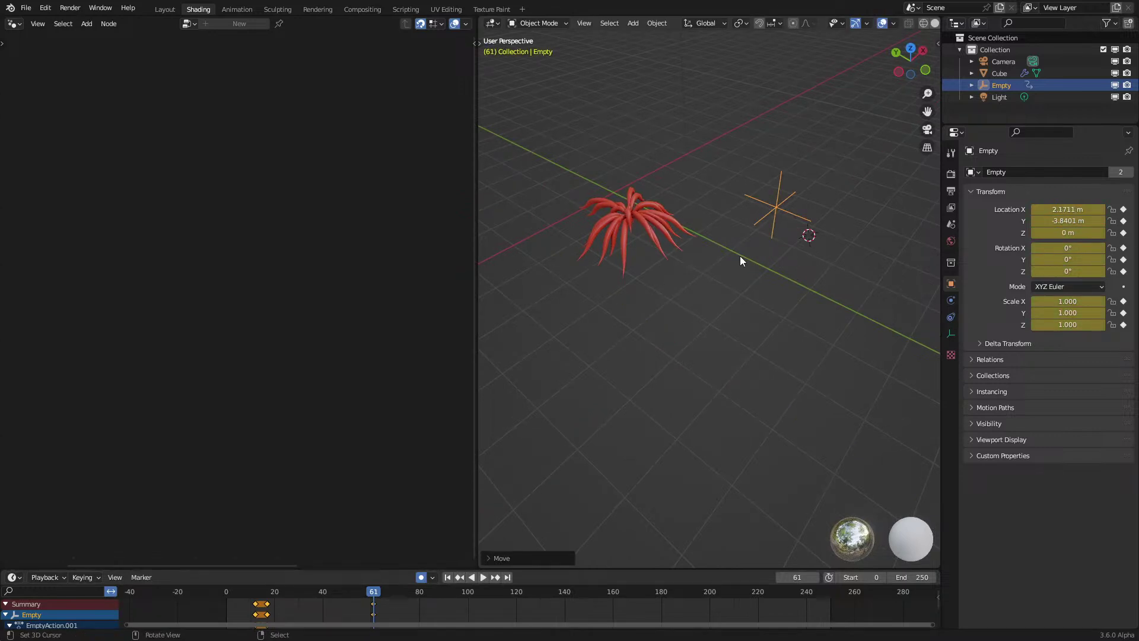
# Step: Keyframe the Empty at frame 84 and at X -2.2649 m, Y 0.75426 m near frame 105, and clear its location near frame 148
pyautogui.press('space')
pyautogui.press('g')
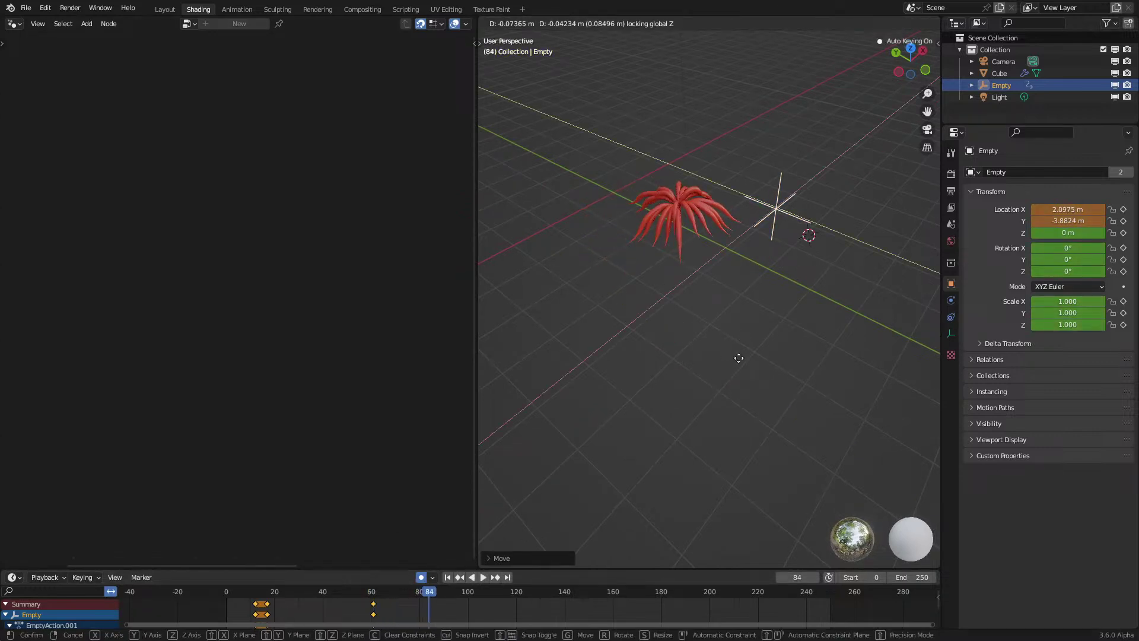
pyautogui.click(597, 487)
pyautogui.press('g')
pyautogui.hotkey('shift', 'z')
pyautogui.click(516, 357)
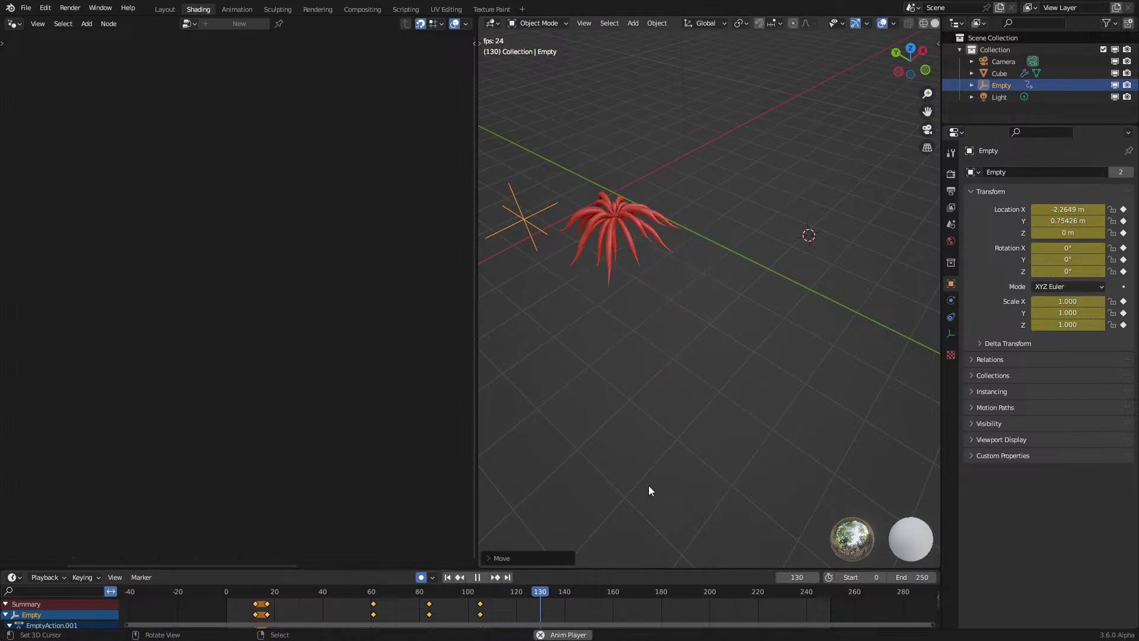
pyautogui.hotkey('alt', 'g')
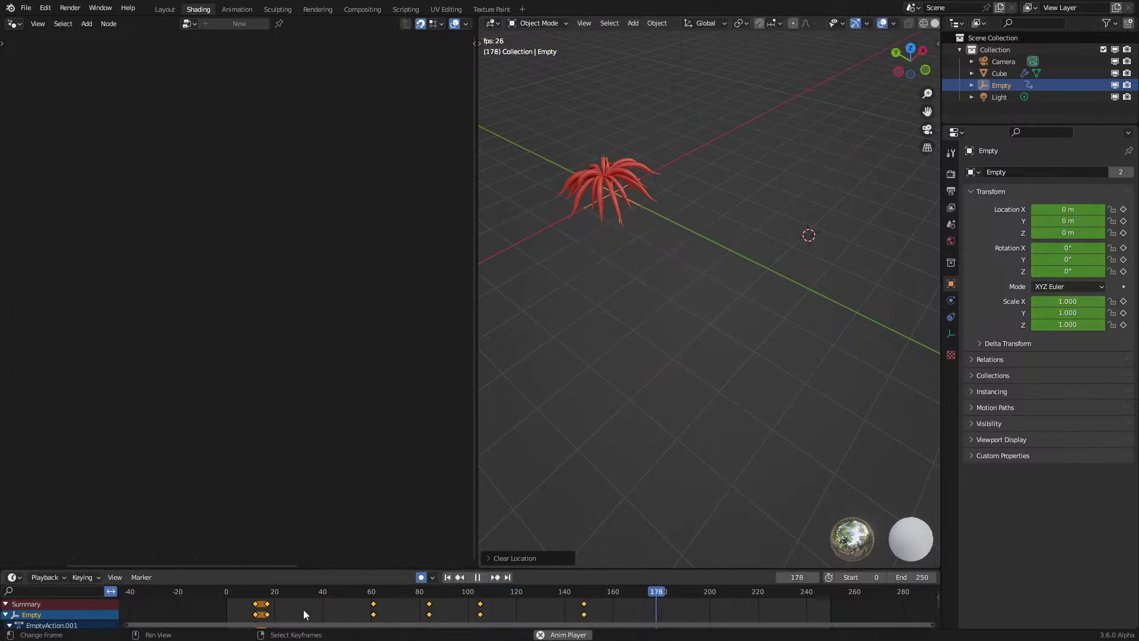
# Step: Replay the animation from the first frame, select the creature and review its Geometry Nodes tree around the Store Named Attribute, Limiter and Target Offset nodes
pyautogui.click(227, 605)
pyautogui.click(682, 267)
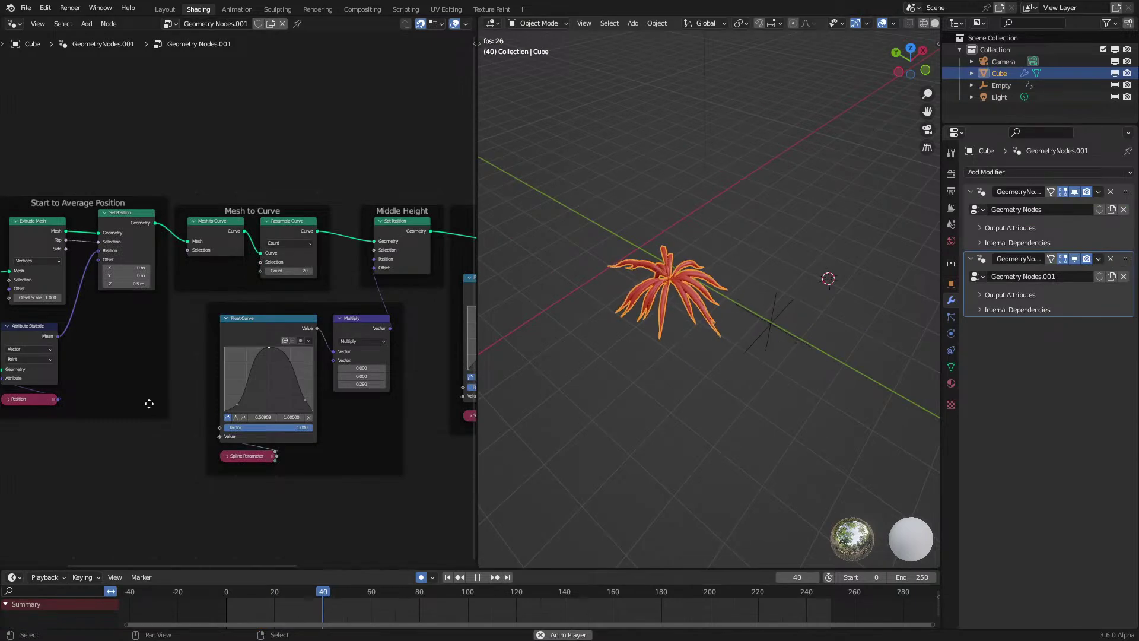
pyautogui.moveTo(148, 402); pyautogui.dragTo(40, 377, button='middle')
pyautogui.click(982, 191)
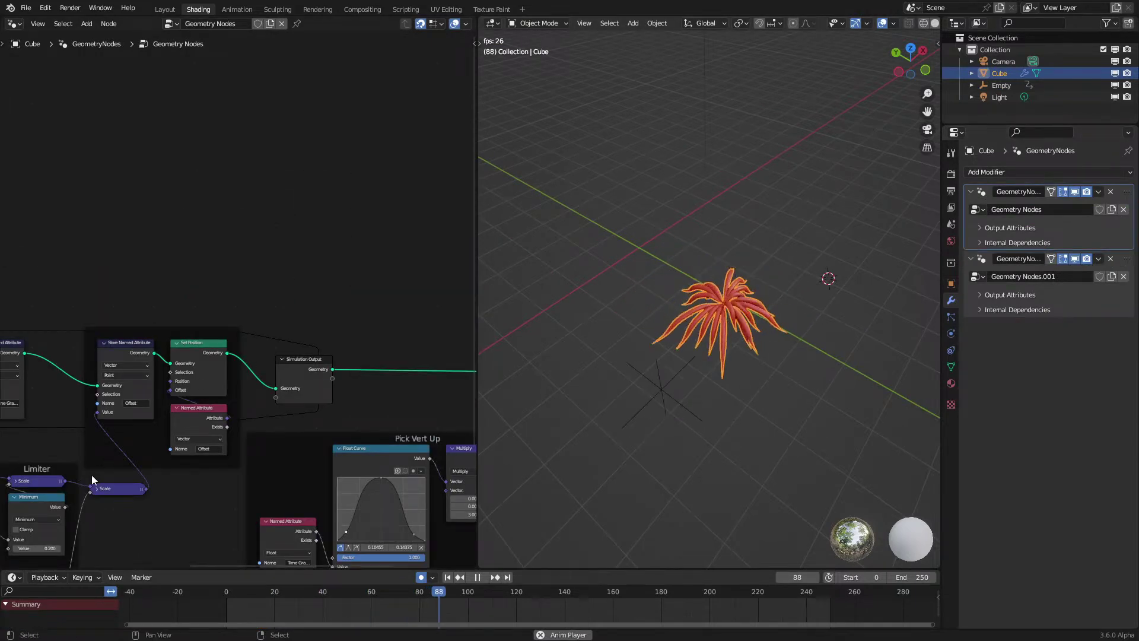
pyautogui.moveTo(92, 472); pyautogui.dragTo(254, 341, button='middle')
pyautogui.scroll(1, 210, 372)
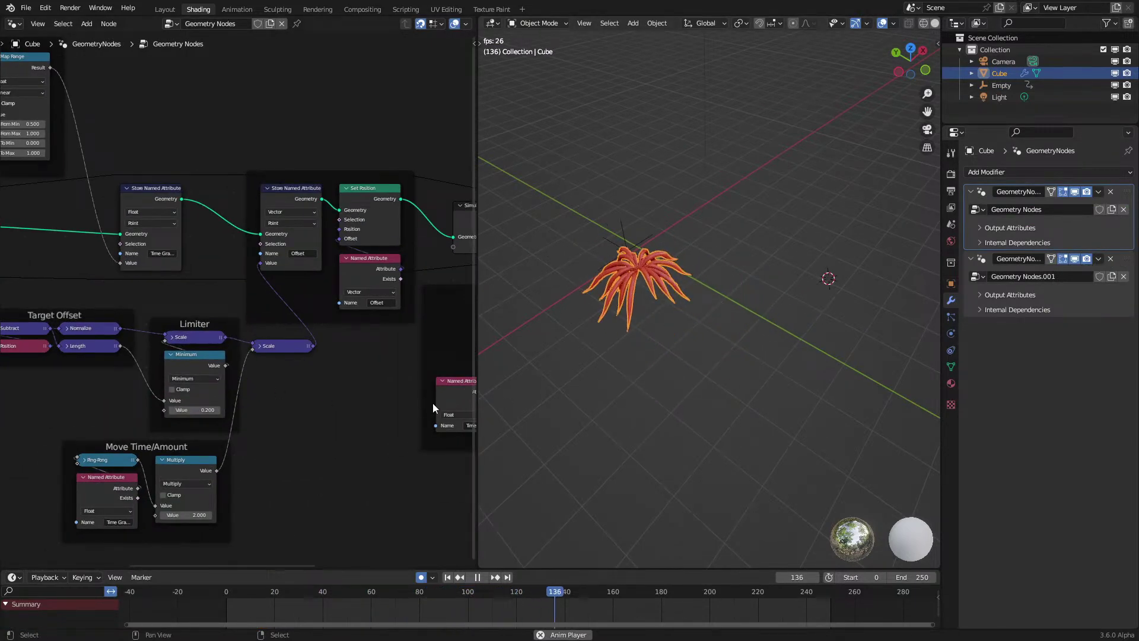
pyautogui.moveTo(261, 382); pyautogui.dragTo(394, 415, button='middle')
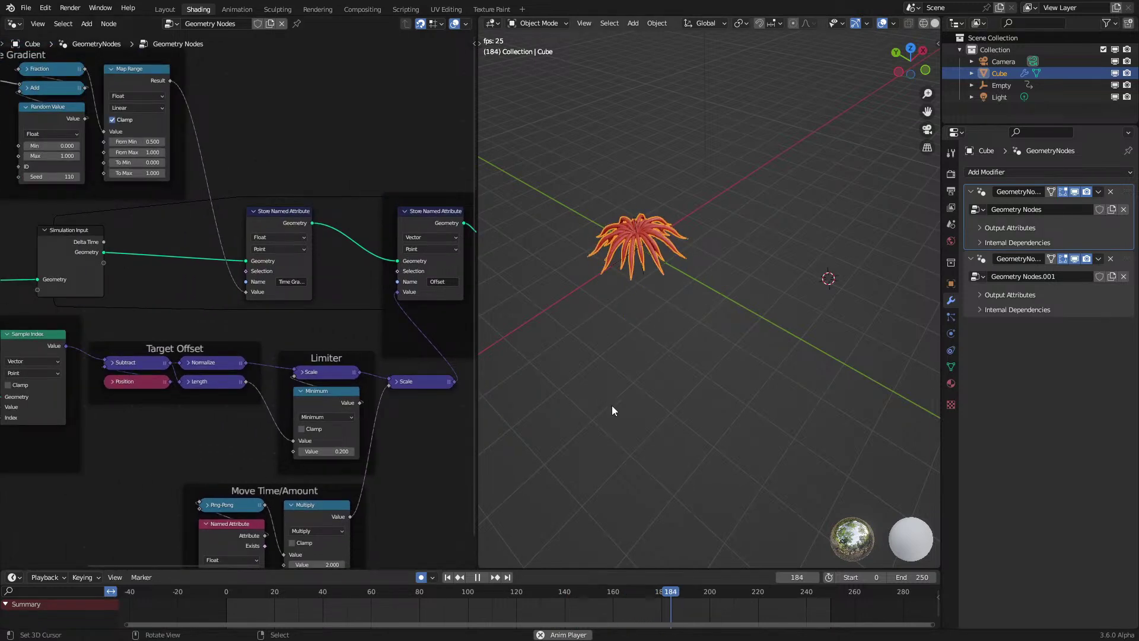
# Step: Hide the viewport overlays, add a plane at the world origin and scale it up into a ground beneath the creature
pyautogui.moveTo(612, 405); pyautogui.dragTo(753, 190, button='middle')
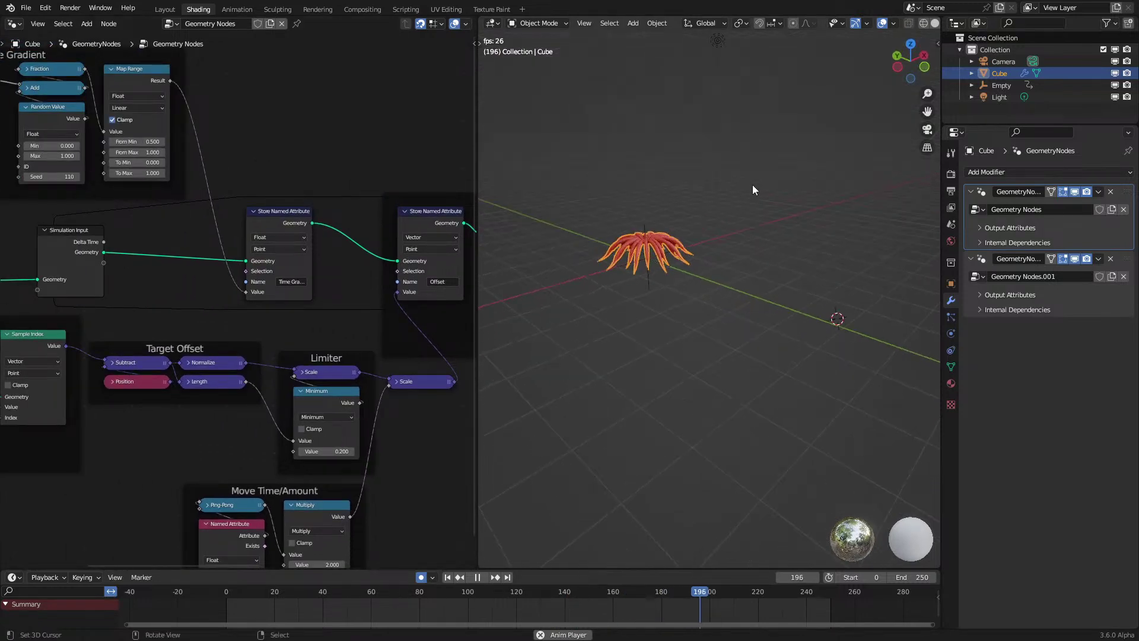
pyautogui.click(882, 23)
pyautogui.moveTo(645, 447); pyautogui.dragTo(611, 468, button='middle')
pyautogui.press('space')
pyautogui.hotkey('shift', 'a')
pyautogui.moveTo(691, 228)
pyautogui.click(804, 231)
pyautogui.hotkey('alt', 'g')
pyautogui.press('s')
pyautogui.click(739, 418)
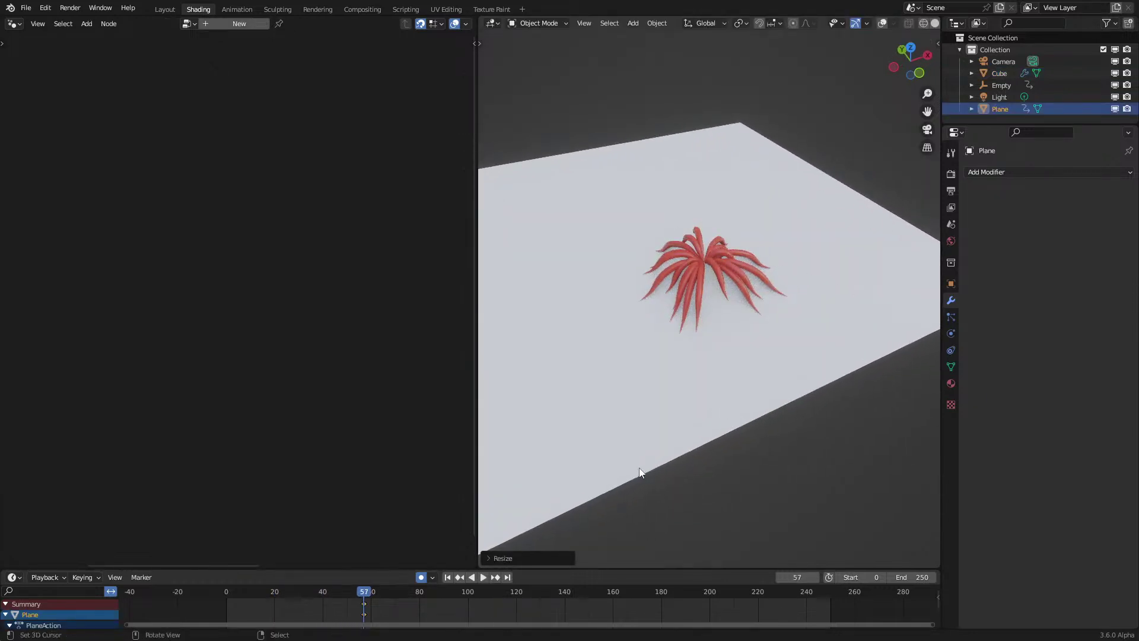
pyautogui.press('s')
pyautogui.click(552, 549)
# Step: Turn off auto keying and play the animation on to frame 80
pyautogui.click(421, 578)
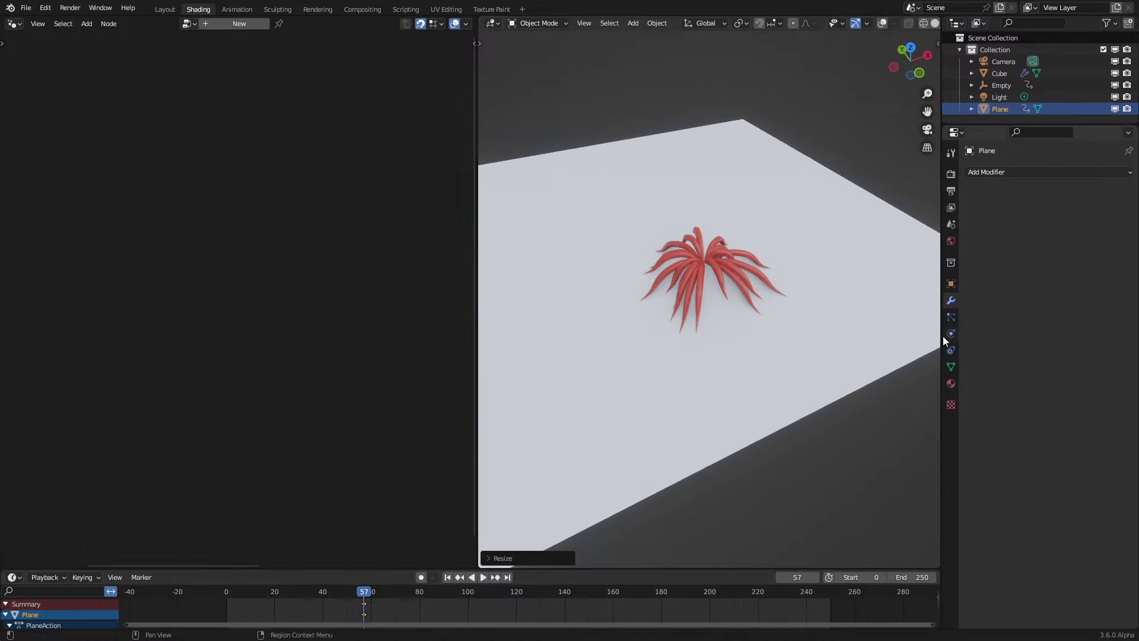
pyautogui.press('space')
pyautogui.press('space')
# Step: Create a new material for the plane with a black base color and try a roughness of 0.100
pyautogui.click(952, 384)
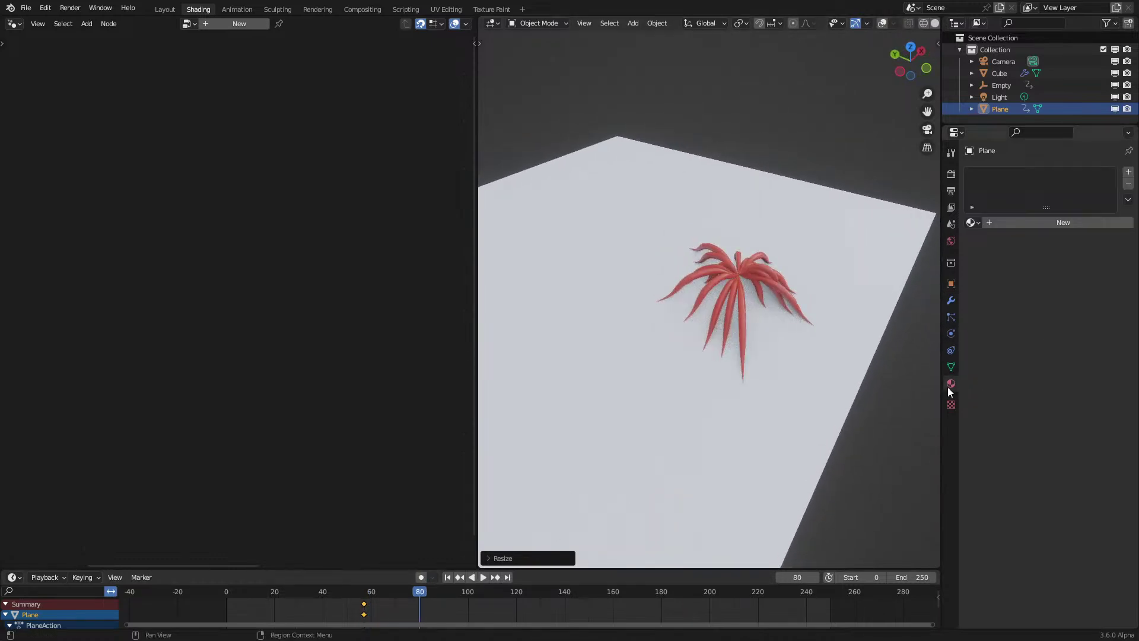
pyautogui.click(1059, 225)
pyautogui.click(1067, 348)
pyautogui.scroll(-18, 1056, 255)
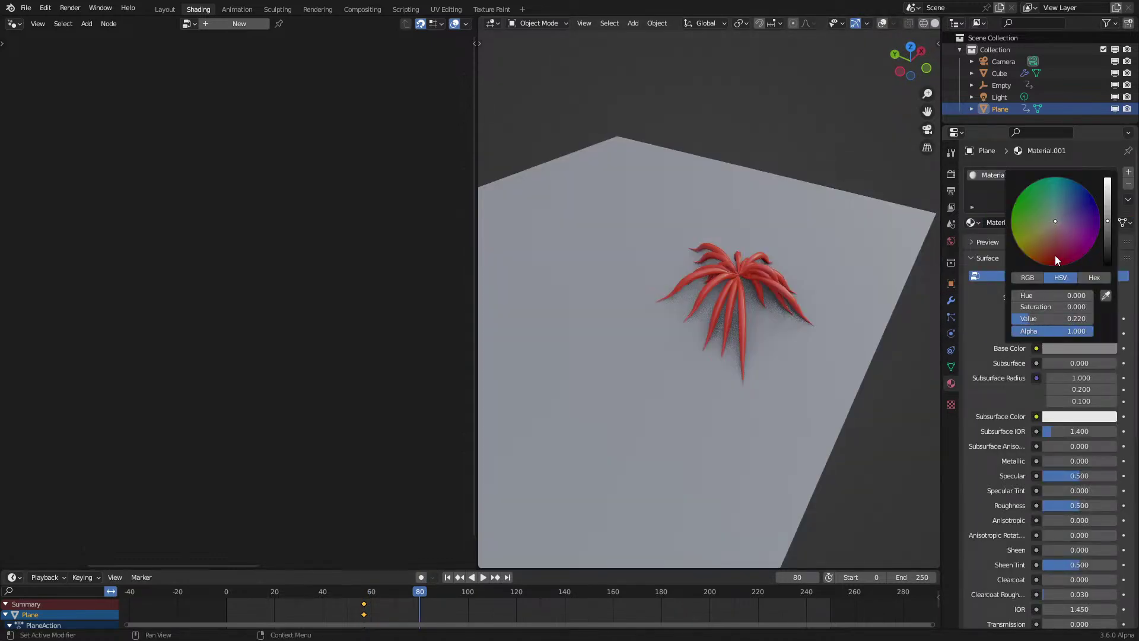
pyautogui.press('space')
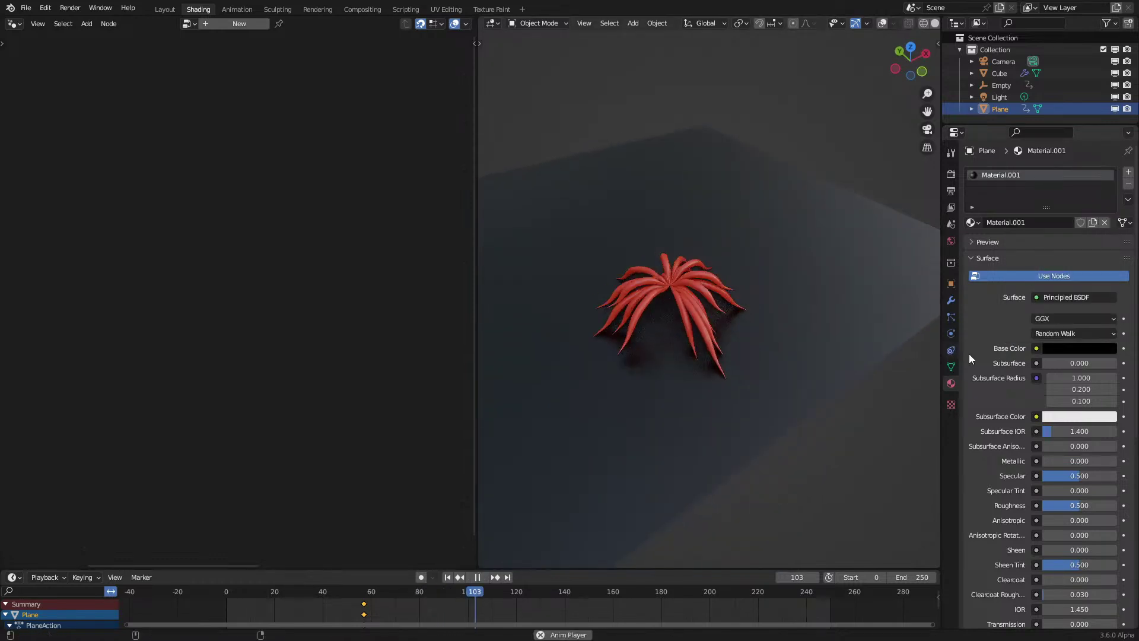
pyautogui.keyDown('ctrl'); pyautogui.moveTo(1082, 506); pyautogui.dragTo(1053, 506); pyautogui.keyUp('ctrl')
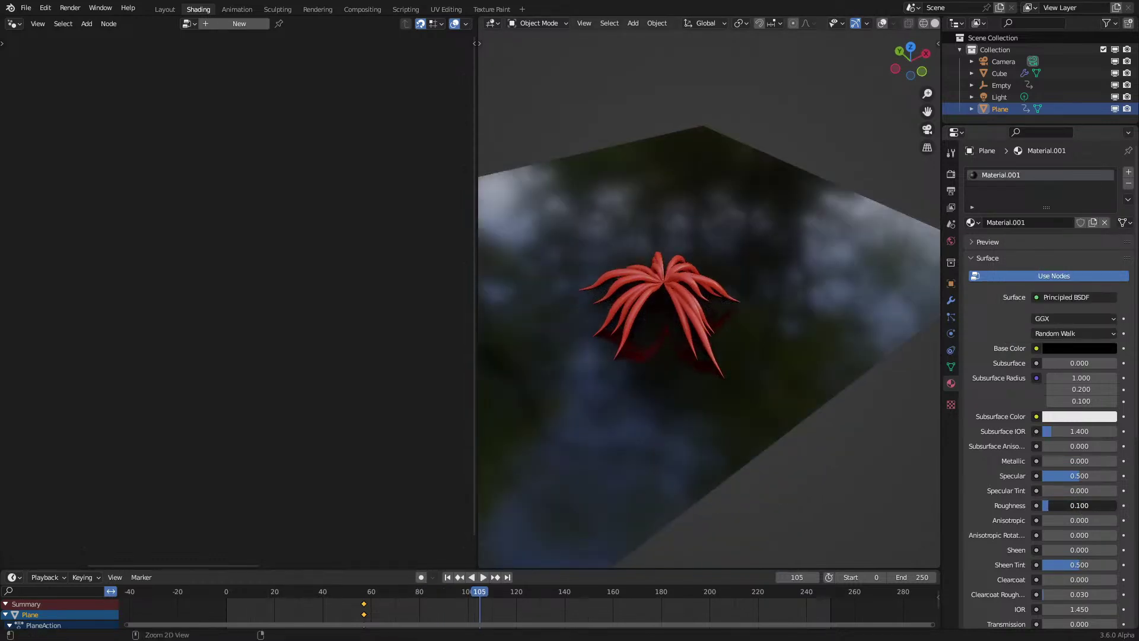
# Step: Select the creature and watch it walk across the dark ground up close, pausing once to reframe it
pyautogui.click(737, 350)
pyautogui.moveTo(736, 366); pyautogui.dragTo(668, 383, button='middle')
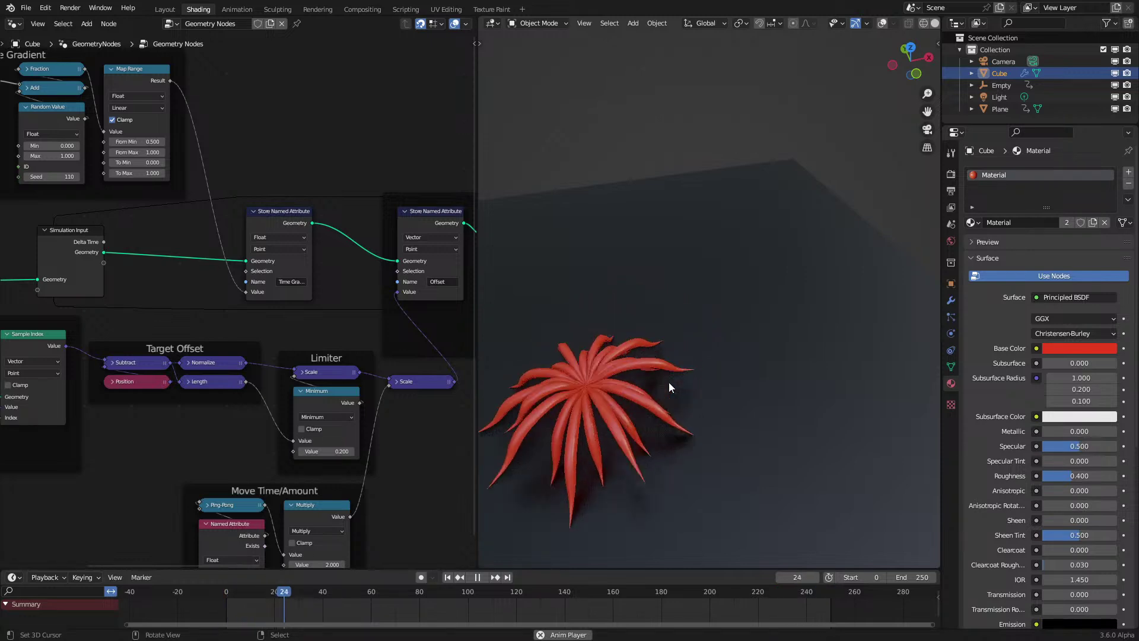
pyautogui.keyDown('shift'); pyautogui.moveTo(669, 382); pyautogui.dragTo(684, 347, button='middle'); pyautogui.keyUp('shift')
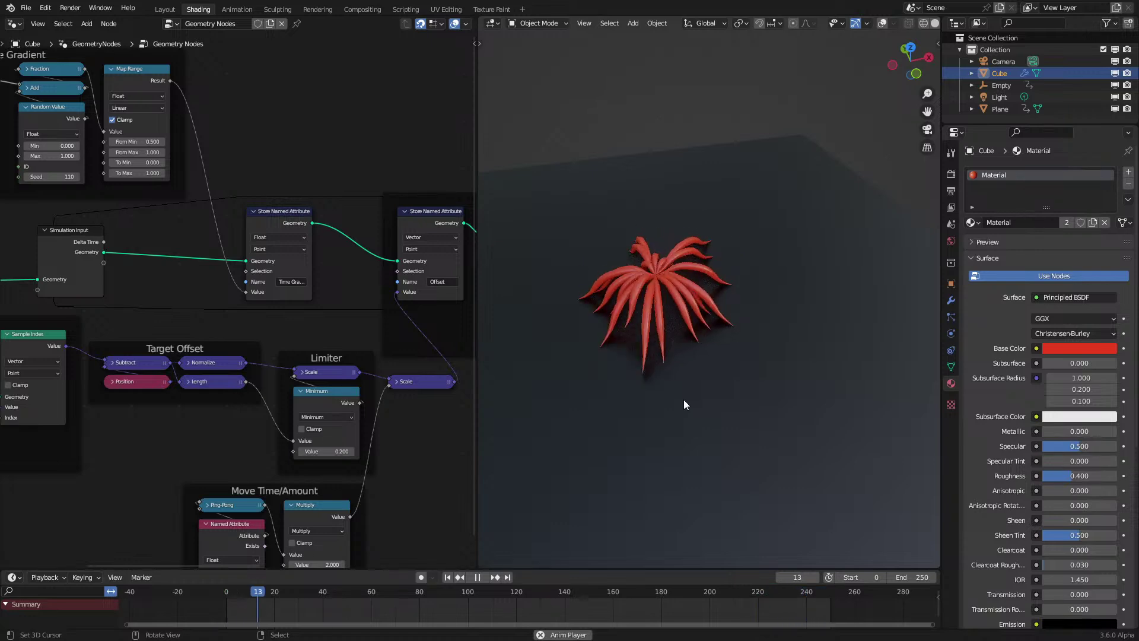
pyautogui.press('space')
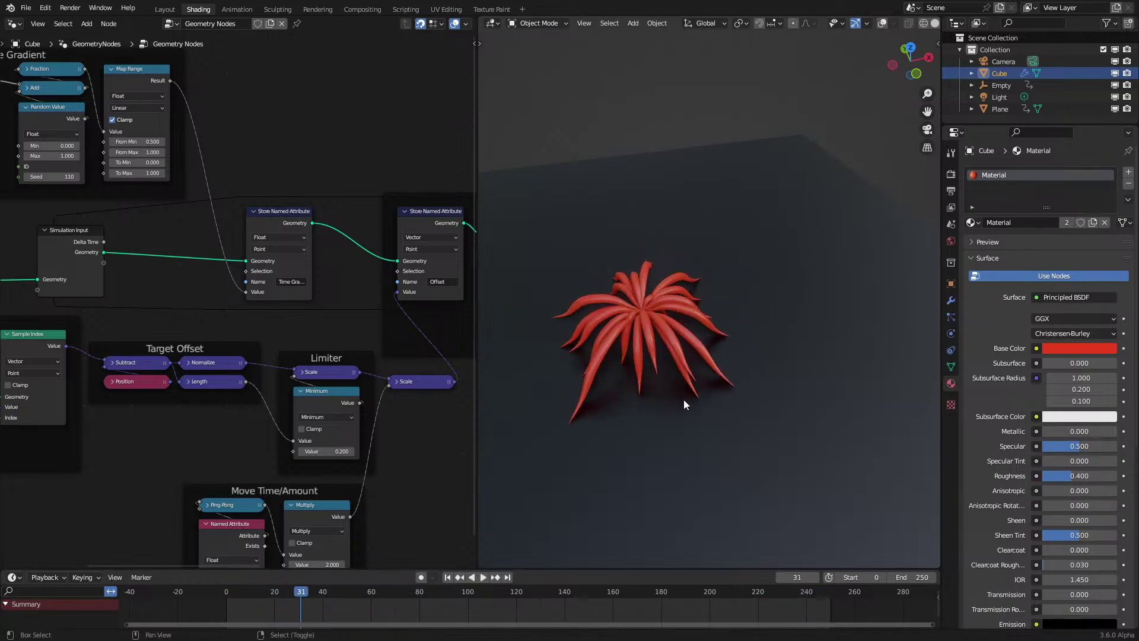
pyautogui.keyDown('shift'); pyautogui.moveTo(684, 400); pyautogui.dragTo(701, 382, button='middle'); pyautogui.keyUp('shift')
pyautogui.press('space')
pyautogui.moveTo(614, 412); pyautogui.dragTo(686, 427, button='middle')
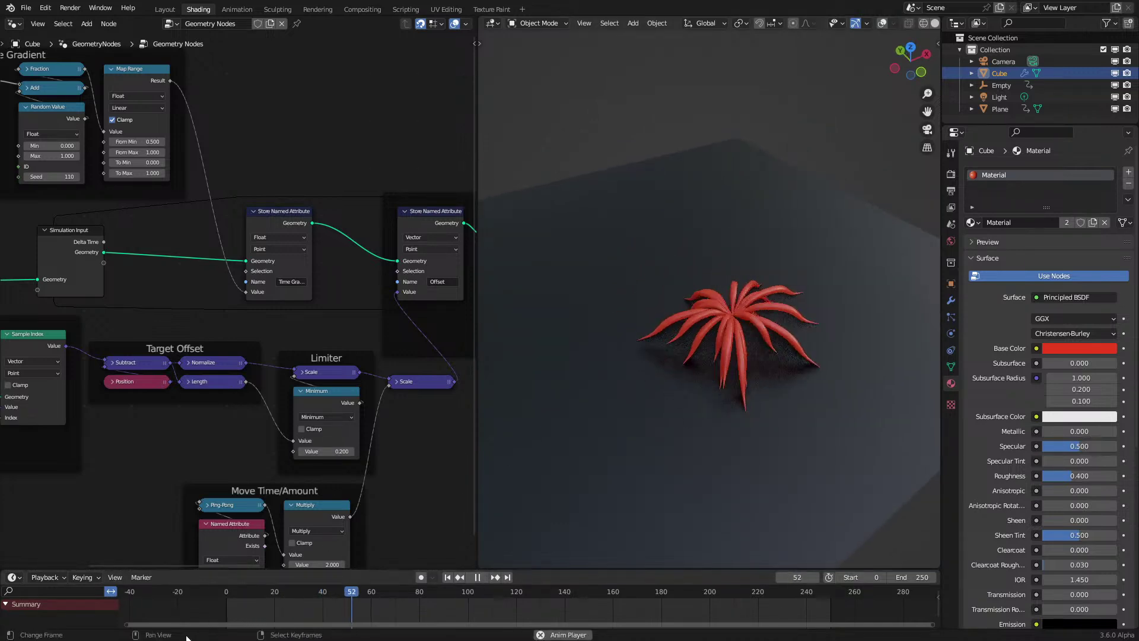
# Step: Replay the creature's walk from the first frame several times, viewing it from different angles, and stop the playback
pyautogui.click(194, 604)
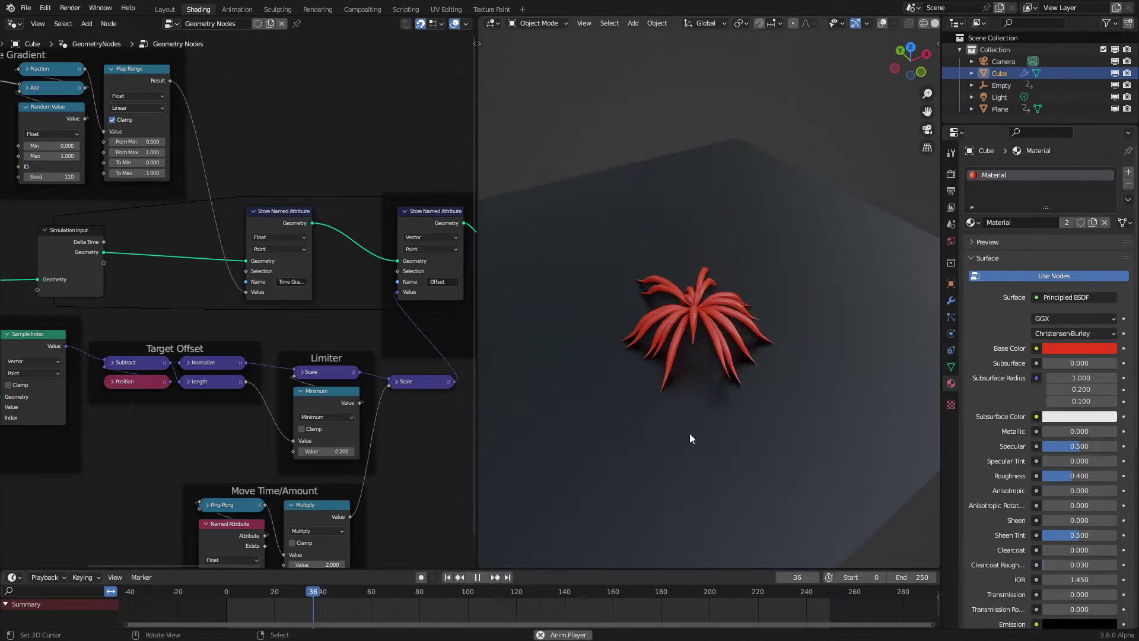
pyautogui.moveTo(689, 433); pyautogui.dragTo(652, 437, button='middle')
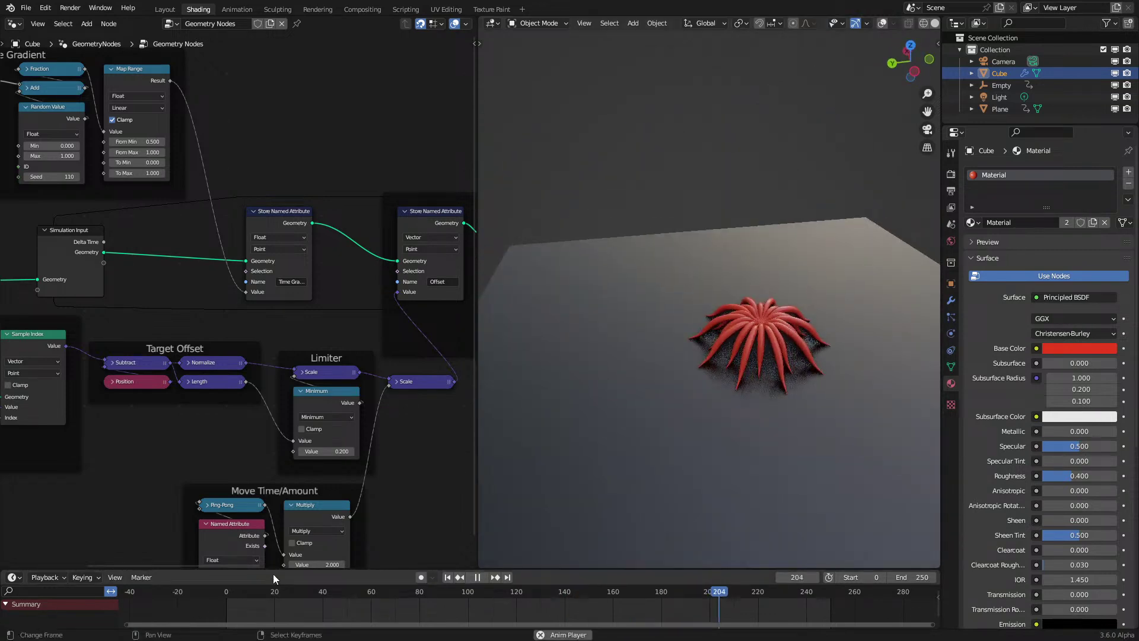
pyautogui.click(229, 604)
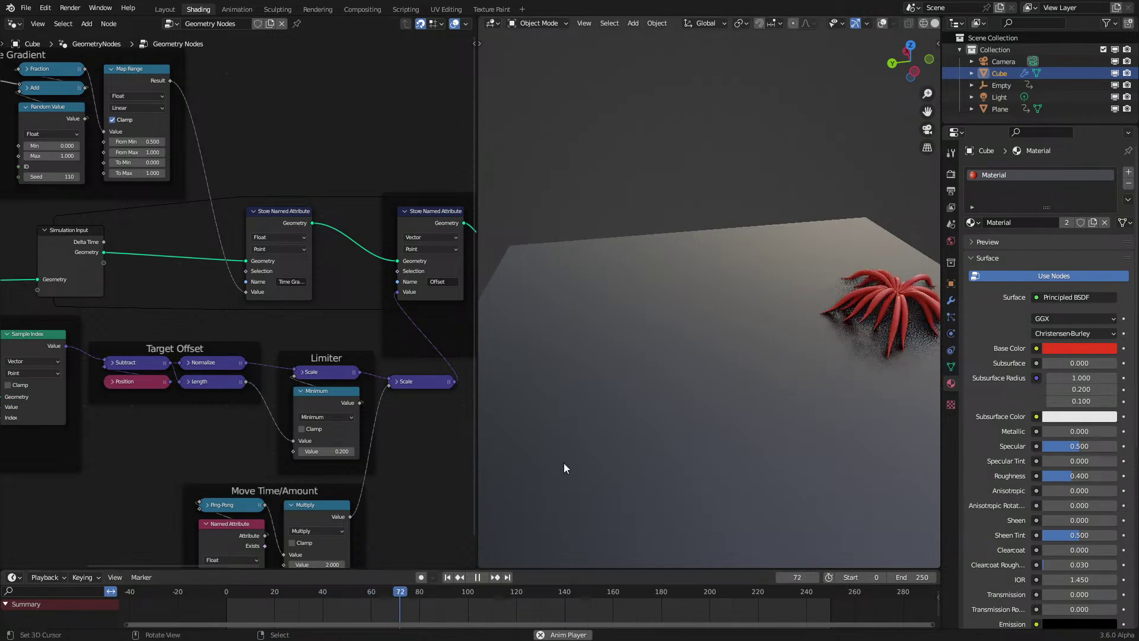
pyautogui.moveTo(589, 368); pyautogui.dragTo(600, 427, button='middle')
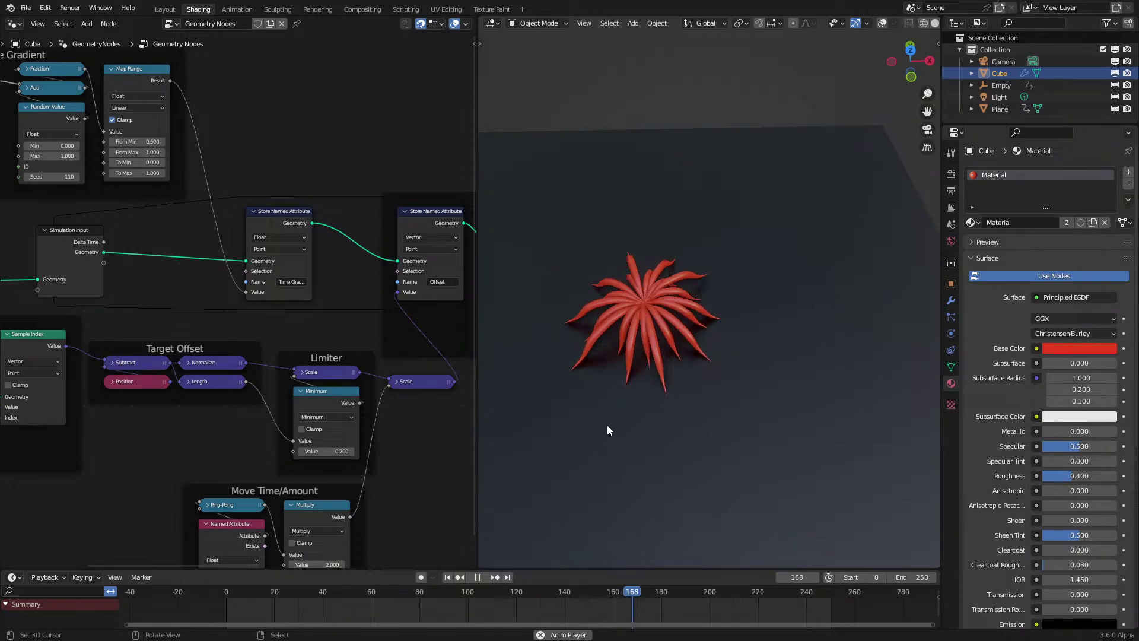
pyautogui.moveTo(678, 393); pyautogui.dragTo(696, 369, button='middle')
pyautogui.click(227, 590)
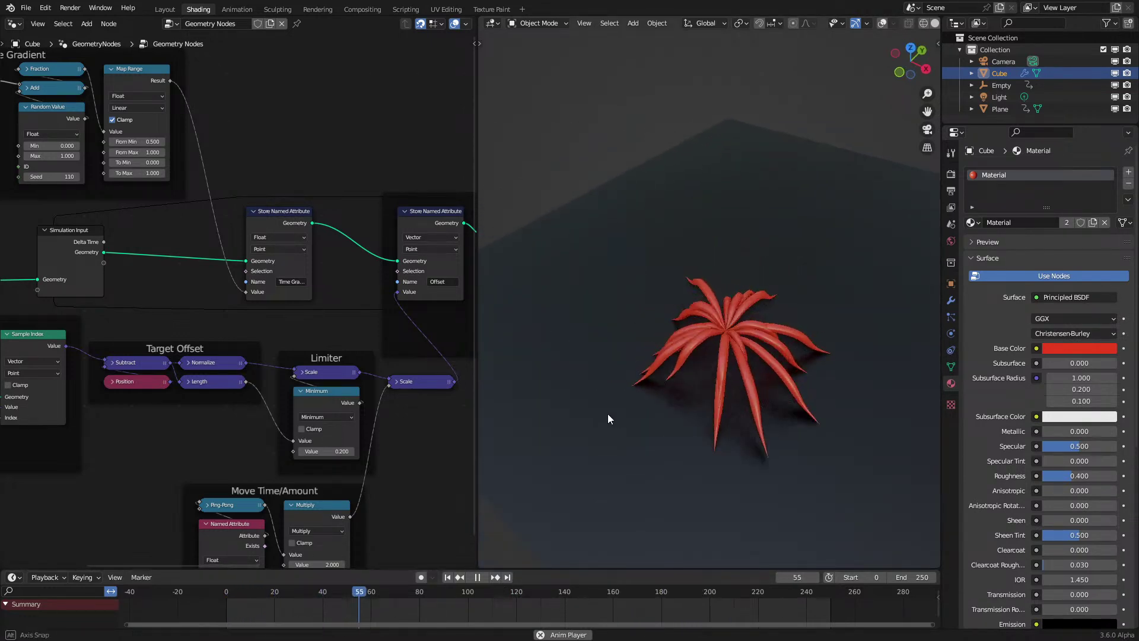
pyautogui.moveTo(598, 419); pyautogui.dragTo(629, 405, button='middle')
pyautogui.moveTo(830, 386); pyautogui.dragTo(633, 394, button='middle')
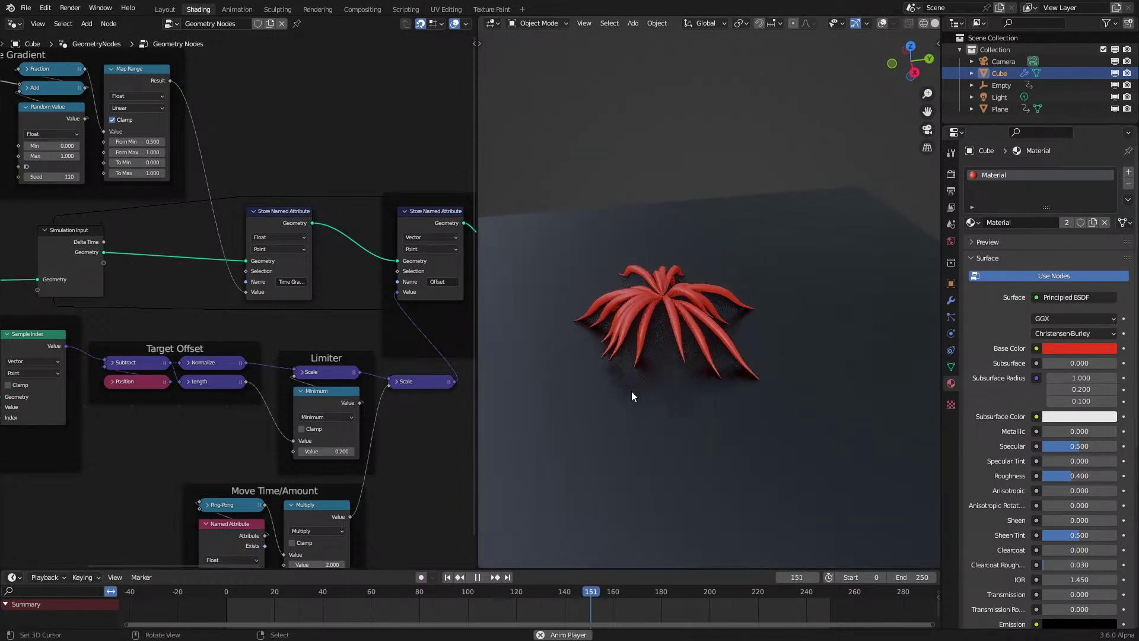
pyautogui.press('space')
# Step: Examine the simulation zone in the Geometry Nodes tree from the Simulation Input node across to the Simulation Output node
pyautogui.moveTo(143, 342); pyautogui.dragTo(351, 440, button='middle')
pyautogui.scroll(2, 287, 356)
pyautogui.click(287, 355)
pyautogui.scroll(1, 287, 355)
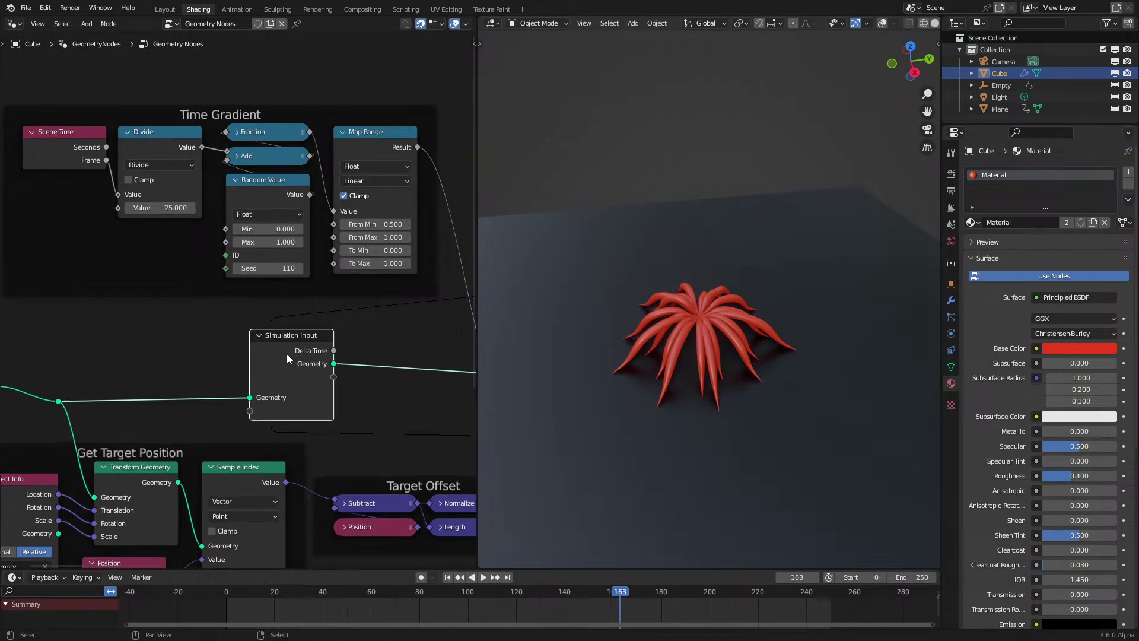
pyautogui.moveTo(308, 388); pyautogui.dragTo(265, 306, button='middle')
pyautogui.scroll(2, 265, 305)
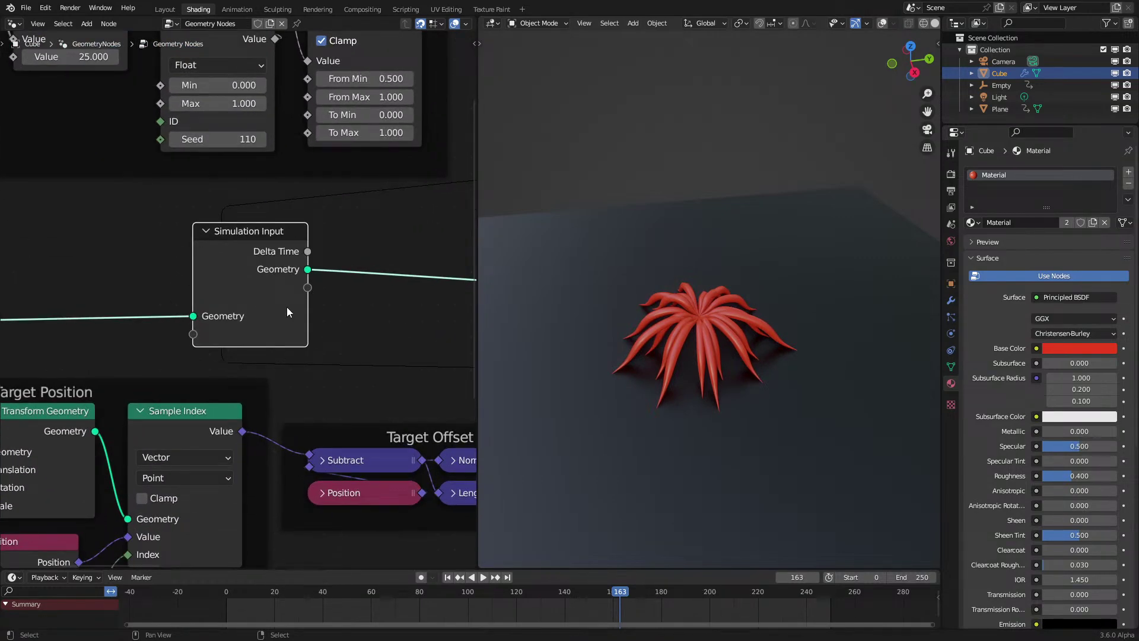
pyautogui.scroll(-10, 287, 307)
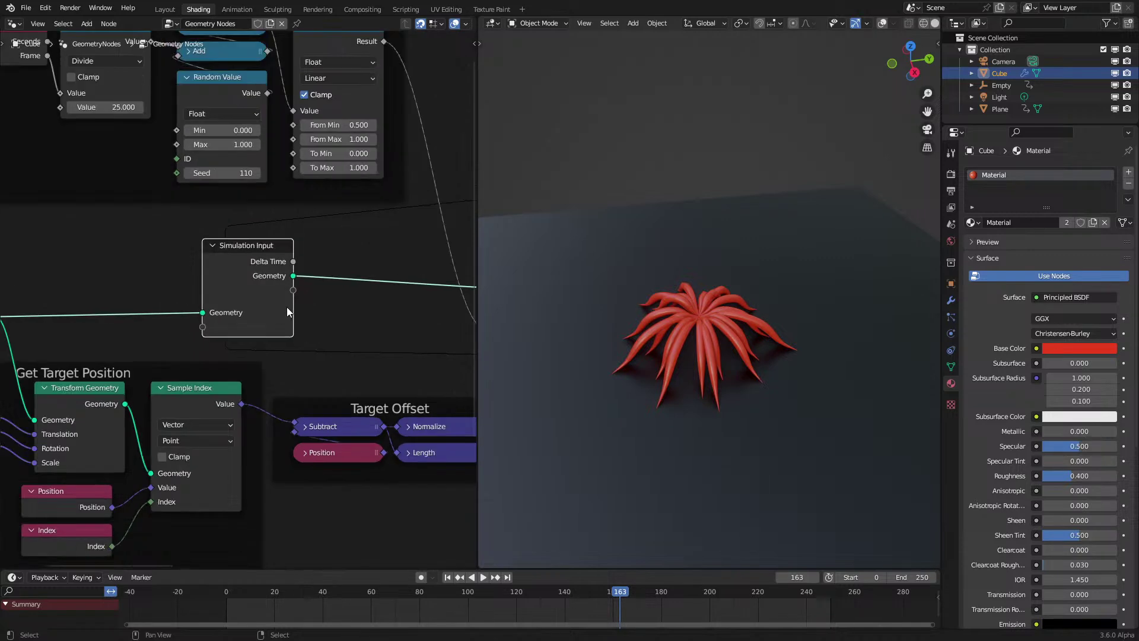
pyautogui.moveTo(287, 291); pyautogui.dragTo(119, 328, button='middle')
pyautogui.scroll(2, 119, 337)
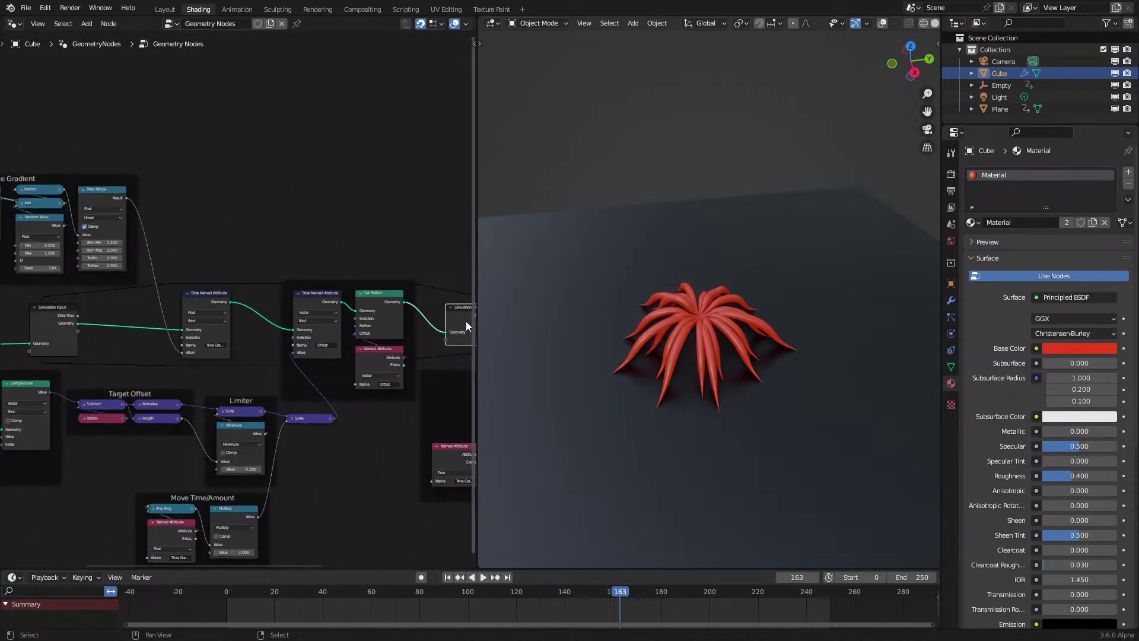
# Step: Set the animation to frame 19 and examine the creature from above
pyautogui.moveTo(600, 275); pyautogui.dragTo(758, 323, button='middle')
pyautogui.scroll(5, 747, 356)
pyautogui.scroll(-4, 742, 378)
pyautogui.moveTo(742, 377); pyautogui.dragTo(641, 327, button='middle')
pyautogui.click(243, 600)
# Step: Show the viewport overlays again, select the creature and inspect its mesh in Edit Mode with wireframe shading, returning to Object Mode
pyautogui.click(817, 46)
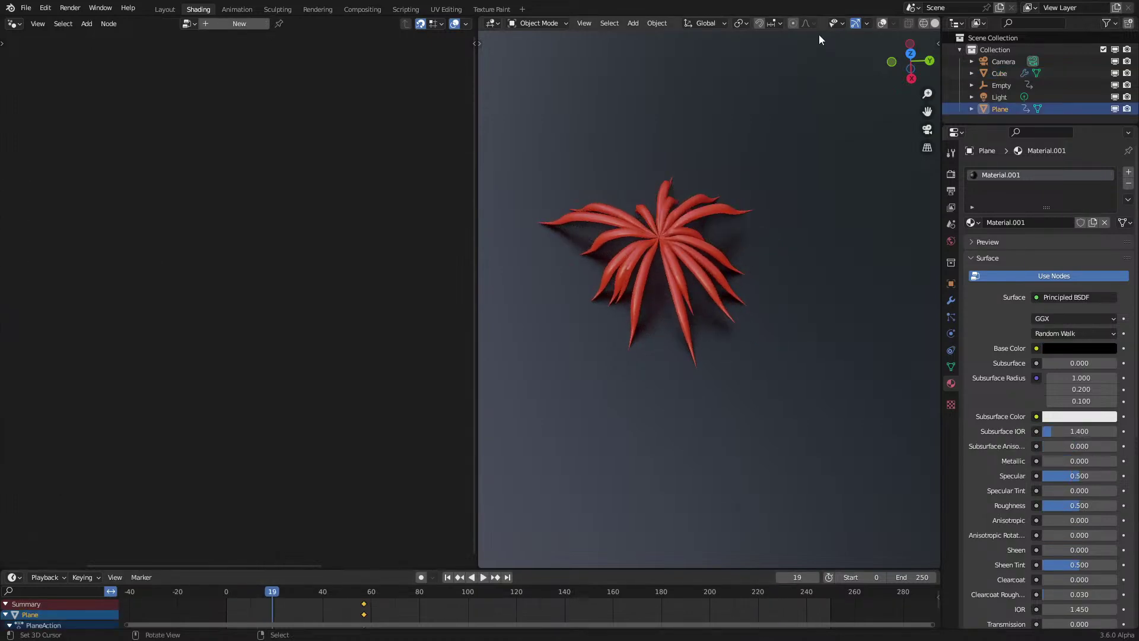
pyautogui.click(882, 23)
pyautogui.click(685, 230)
pyautogui.press('Tab')
pyautogui.press('z')
pyautogui.click(643, 298)
pyautogui.moveTo(647, 298); pyautogui.dragTo(726, 294, button='middle')
pyautogui.press('Tab')
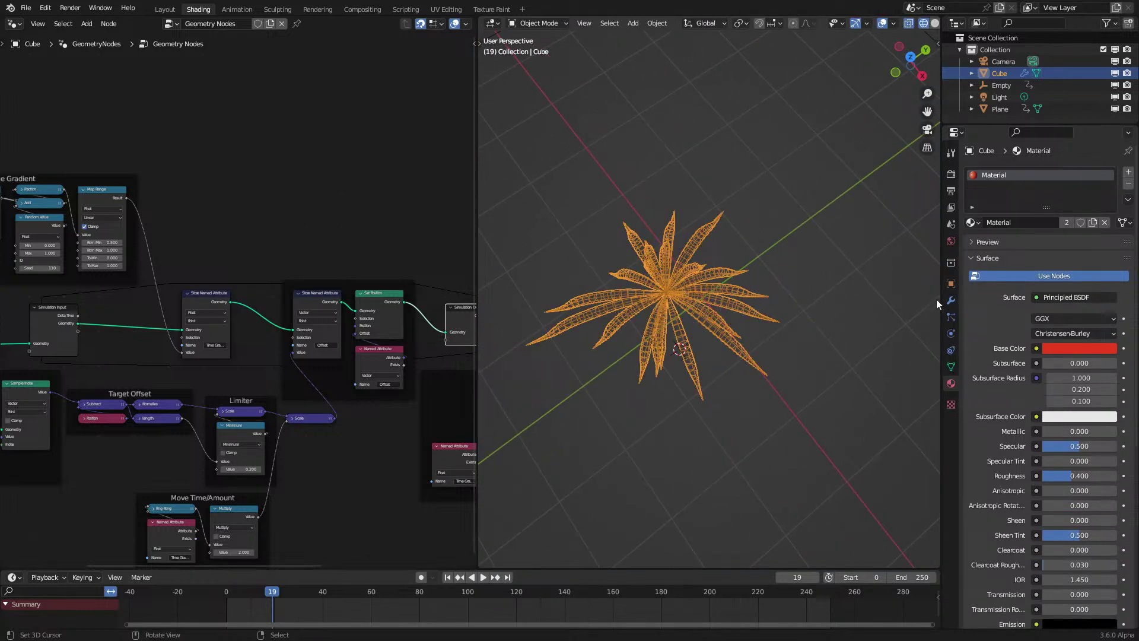
# Step: Add a third Geometry Nodes modifier to the creature, place it first in the modifier stack and give it a new node tree
pyautogui.click(951, 300)
pyautogui.click(1069, 172)
pyautogui.click(935, 284)
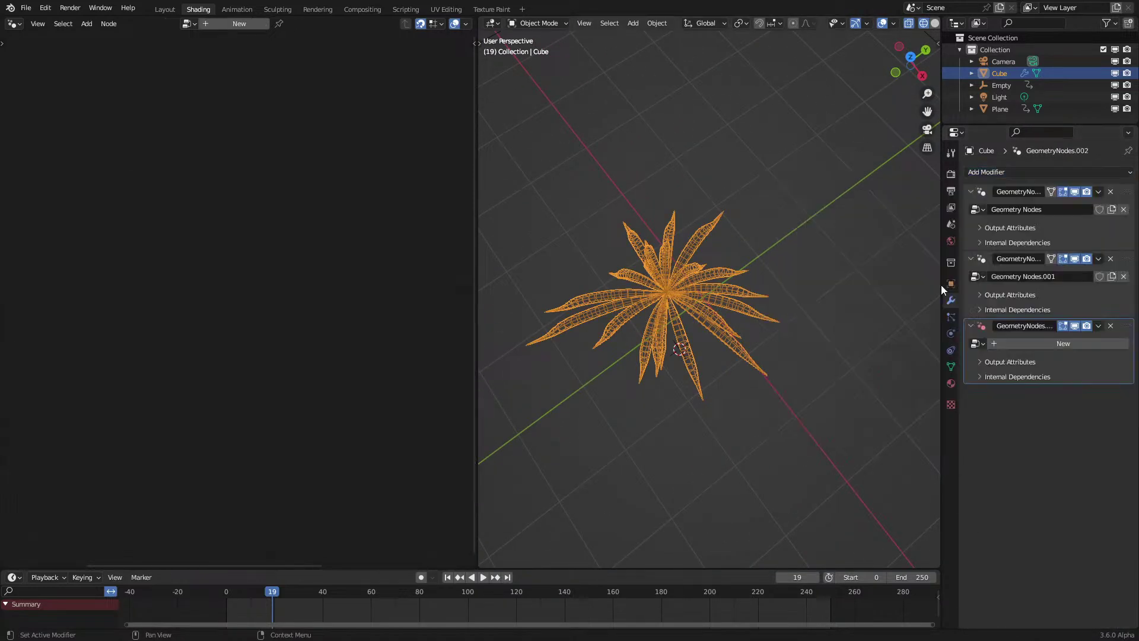
pyautogui.click(1064, 208)
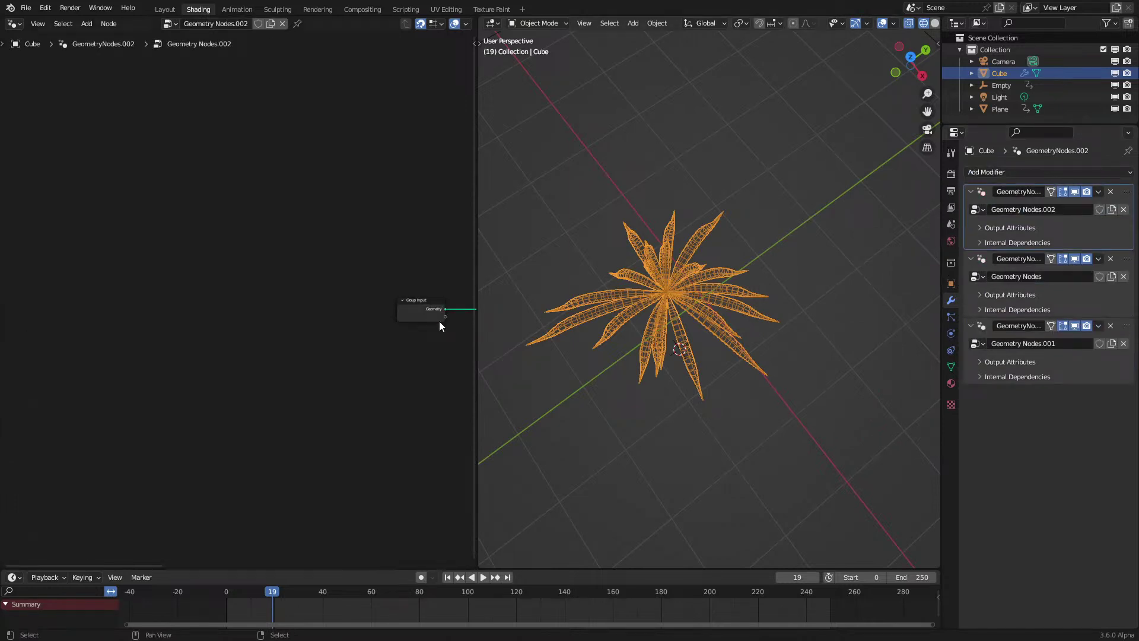
# Step: Add a Mesh to Points node below the Group Input node
pyautogui.scroll(5, 250, 335)
pyautogui.moveTo(250, 321); pyautogui.dragTo(247, 360, button='middle')
pyautogui.hotkey('shift', 'a')
pyautogui.click(213, 236)
pyautogui.write('p')
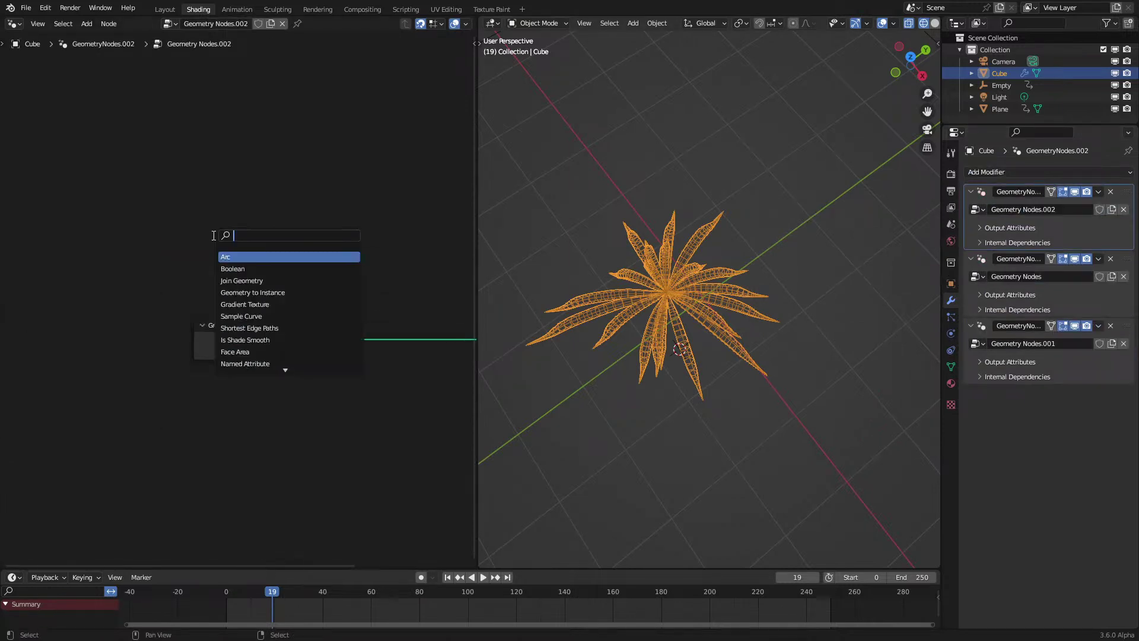
pyautogui.write('oi')
pyautogui.click(244, 268)
pyautogui.click(229, 427)
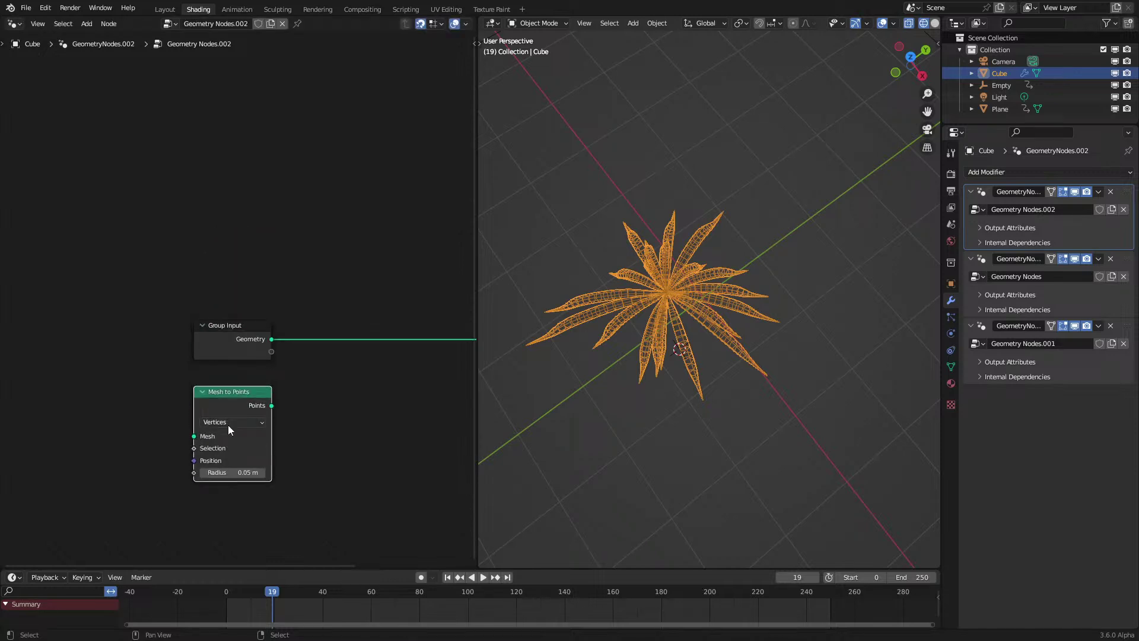
# Step: Add a Points node beneath the Group Input and delete the Mesh to Points node
pyautogui.moveTo(266, 423); pyautogui.dragTo(301, 369, button='middle')
pyautogui.hotkey('shift', 'a')
pyautogui.click(233, 351)
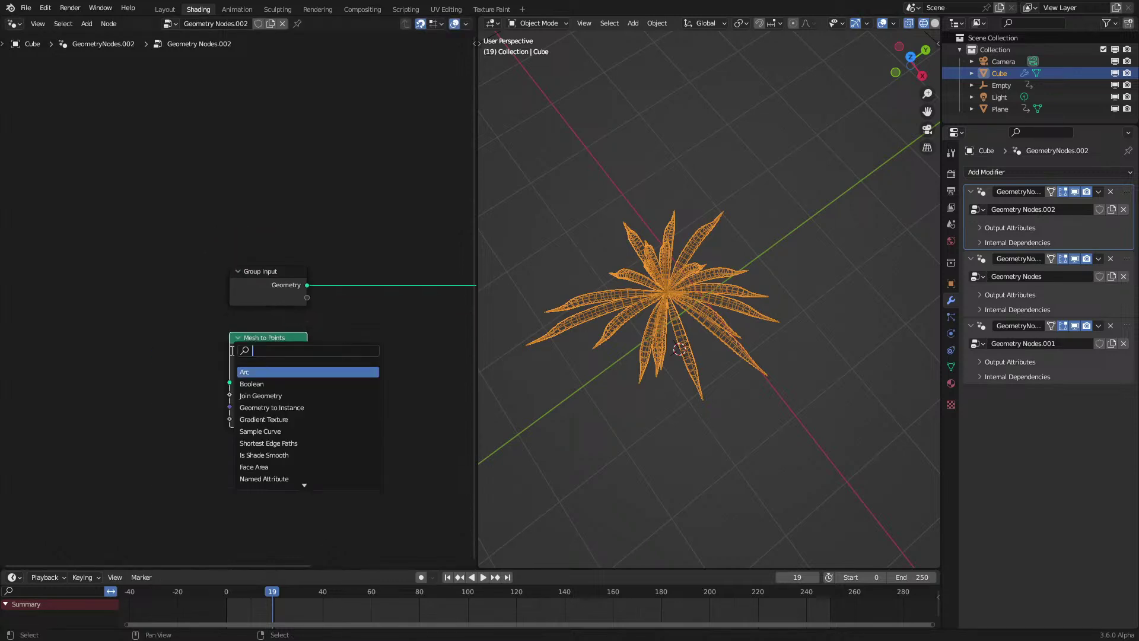
pyautogui.click(268, 368)
pyautogui.click(194, 368)
pyautogui.click(262, 361)
pyautogui.press('x')
# Step: Feed the Points position from a new Random Value node set to Vector, with Min -1, -1, 0 and Max 1, 1, 0
pyautogui.moveTo(197, 385); pyautogui.dragTo(287, 349, button='middle')
pyautogui.hotkey('shift', 'a')
pyautogui.write('ra')
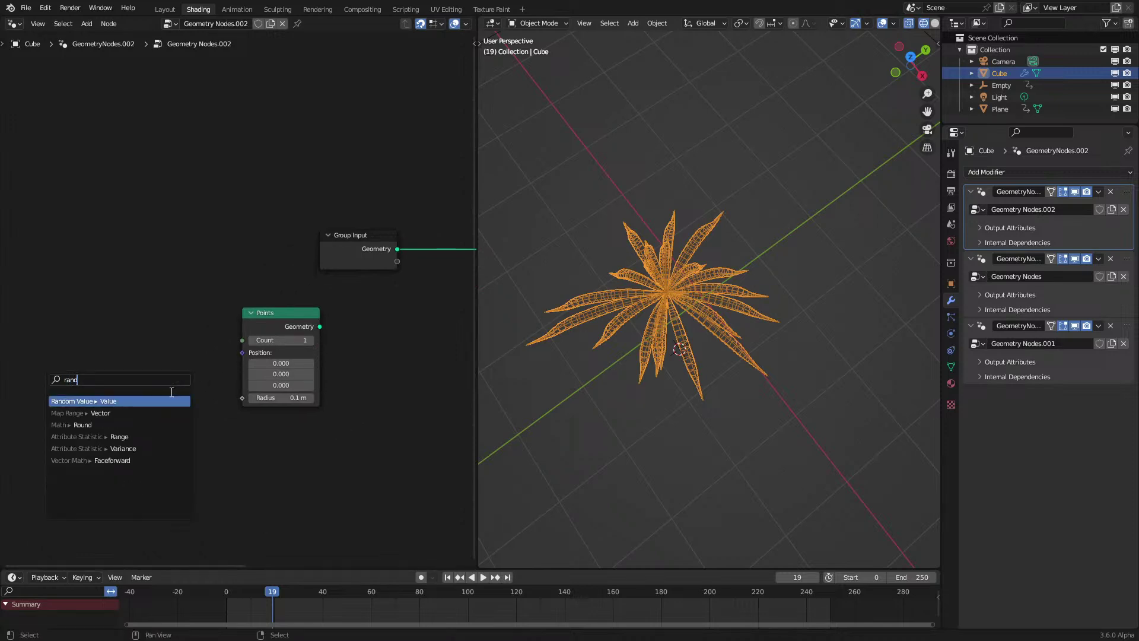
pyautogui.write('nd')
pyautogui.press('Return')
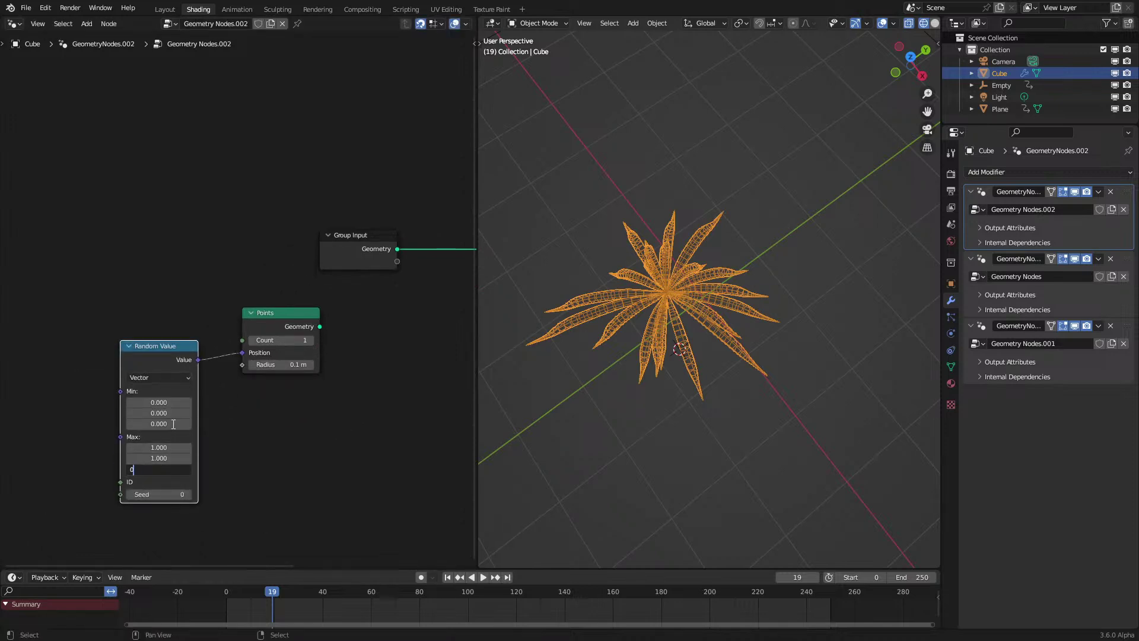
# Step: Send 20 points through a new Points to Vertices node to the output, with the other two modifiers hidden in the viewport
pyautogui.moveTo(297, 354); pyautogui.dragTo(188, 390, button='middle')
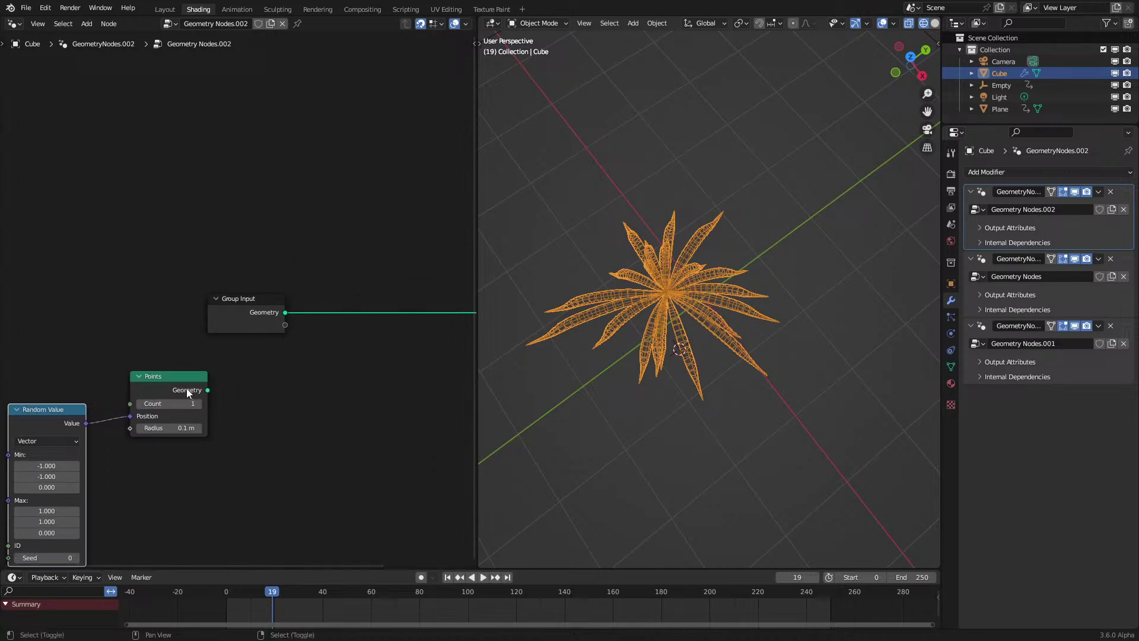
pyautogui.click(1075, 259)
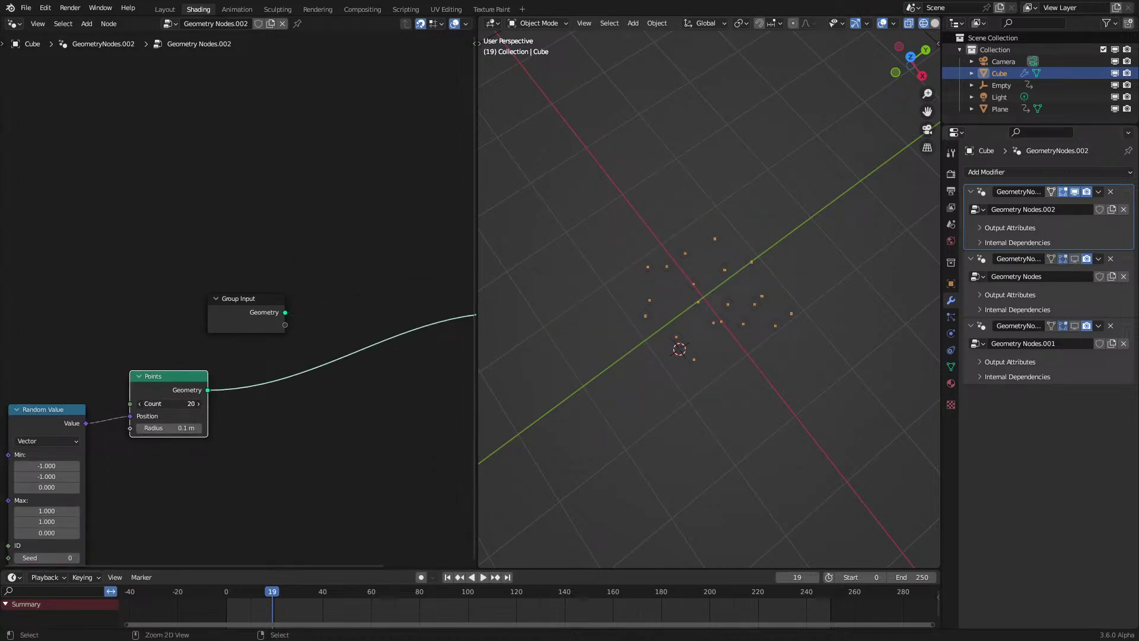
pyautogui.hotkey('shift', 'a')
pyautogui.click(342, 351)
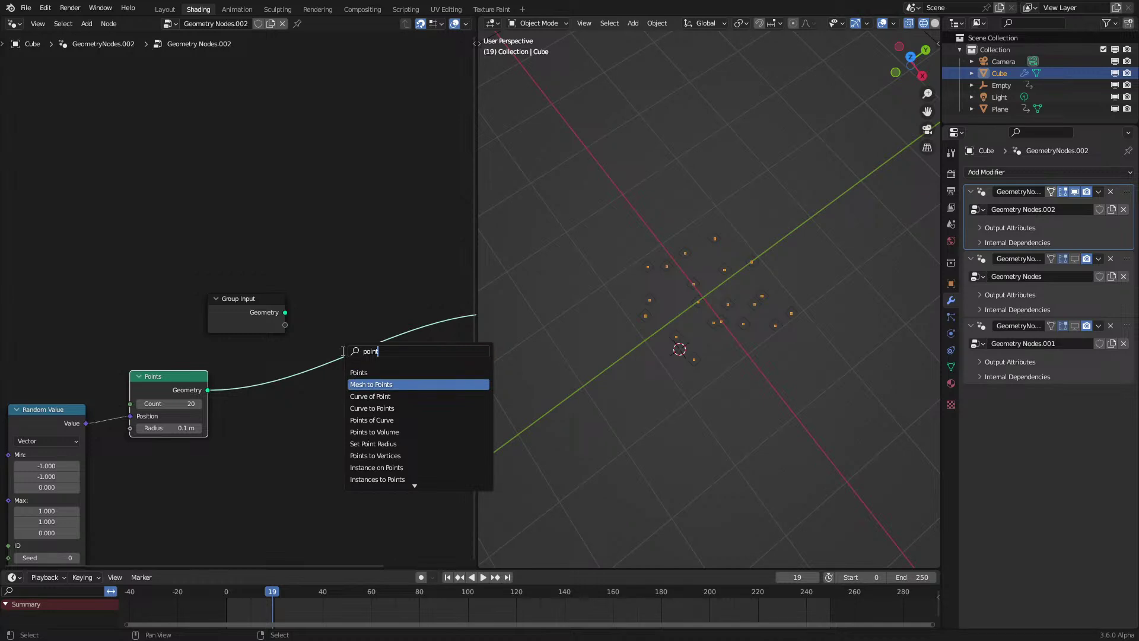
pyautogui.write('point')
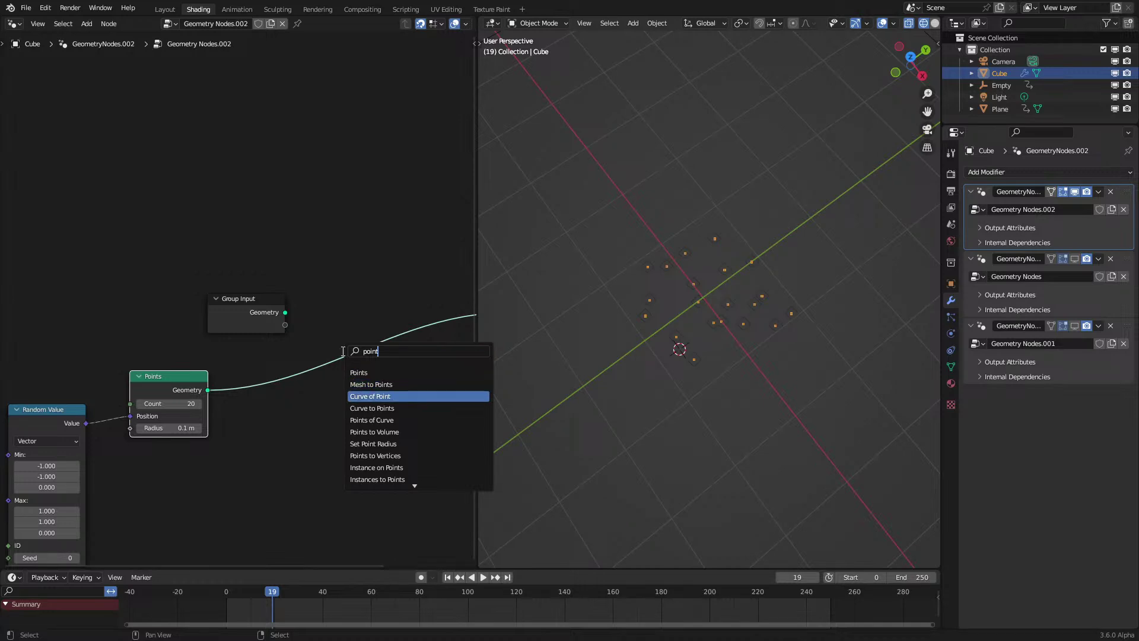
pyautogui.write('s t')
pyautogui.press('Return')
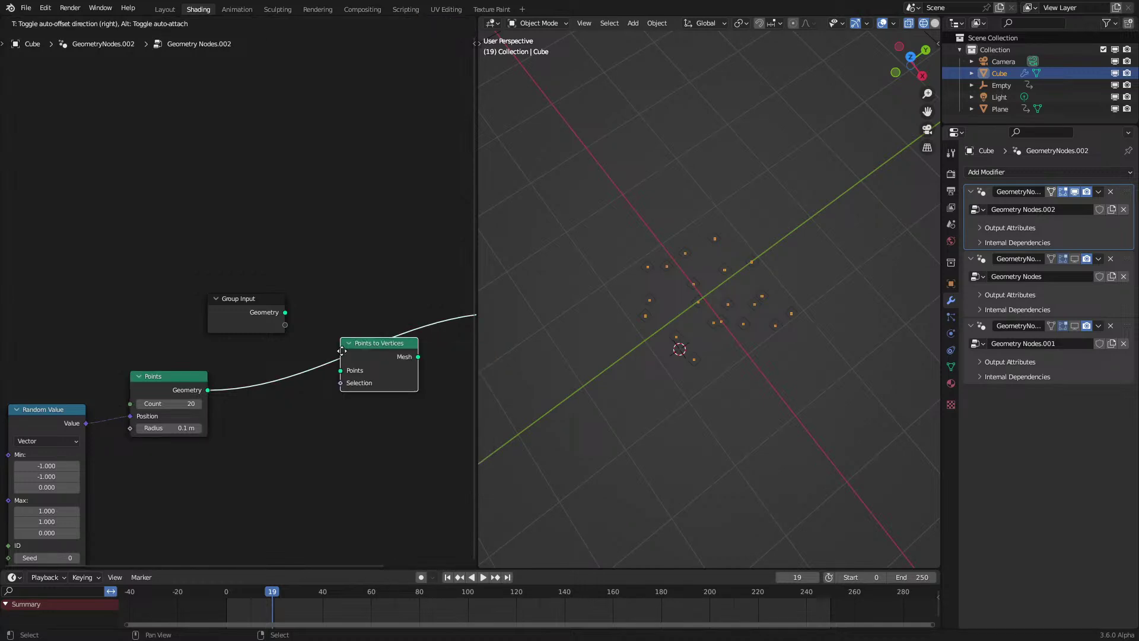
pyautogui.click(314, 389)
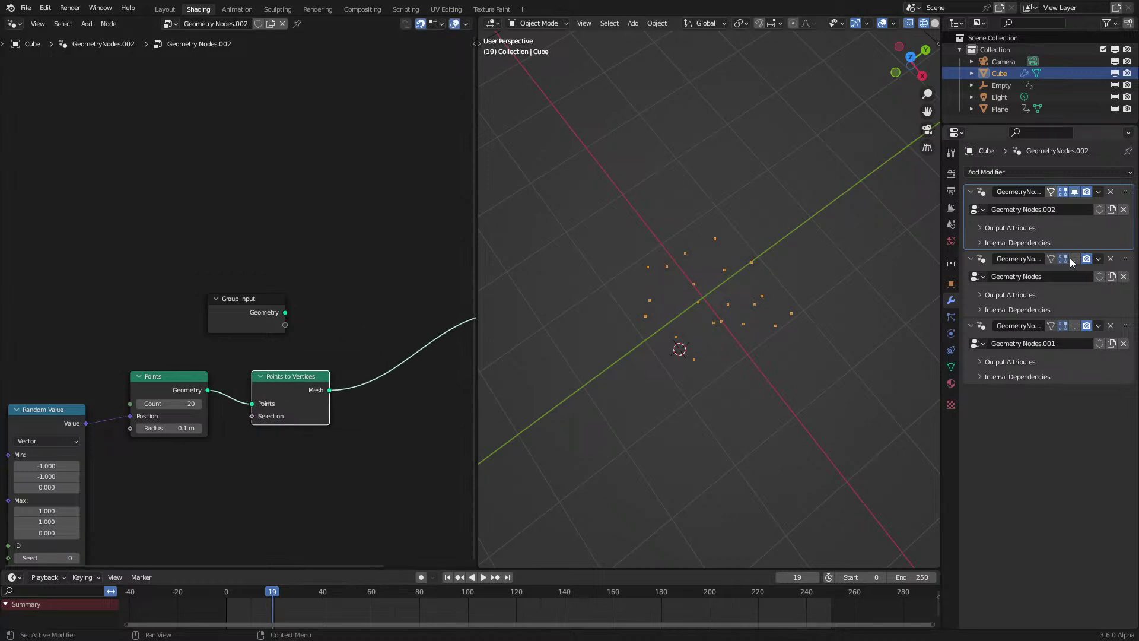
# Step: Show the two lower modifiers in the viewport again and play the animation with the creature's material visible
pyautogui.click(1075, 326)
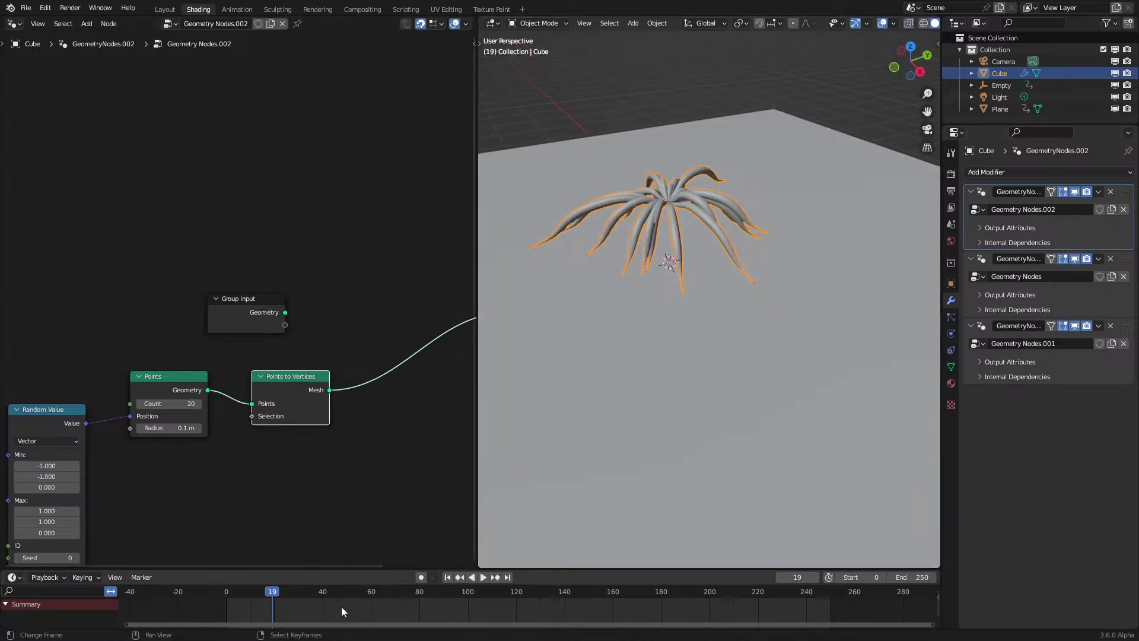
pyautogui.moveTo(685, 315); pyautogui.dragTo(694, 380, button='middle')
pyautogui.press('z')
pyautogui.moveTo(735, 417); pyautogui.dragTo(717, 354, button='middle')
pyautogui.press('space')
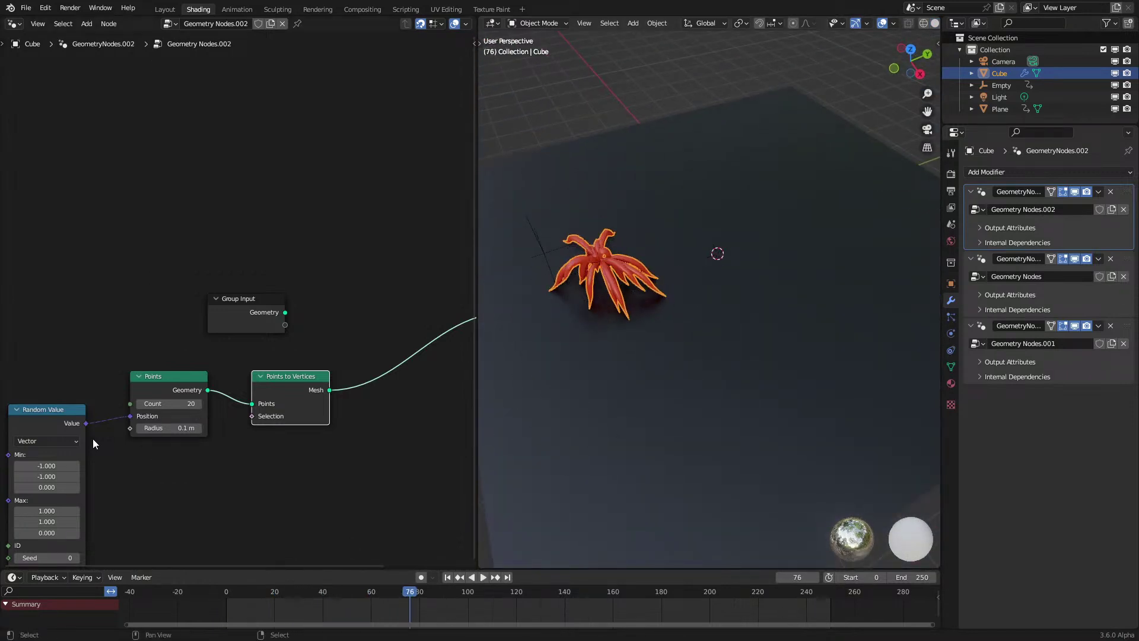
# Step: Set the Points count to 430 and replay the animation from frame 0, viewing the creature from different angles
pyautogui.moveTo(244, 592); pyautogui.dragTo(166, 605)
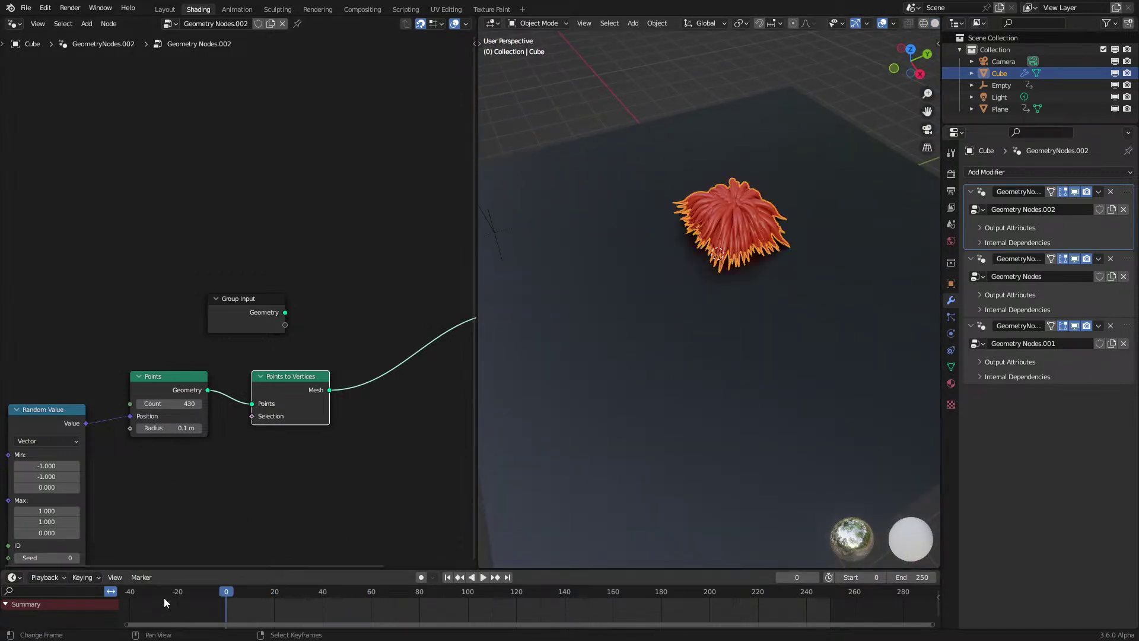
pyautogui.press('space')
pyautogui.click(777, 367)
pyautogui.moveTo(672, 343); pyautogui.dragTo(631, 333, button='middle')
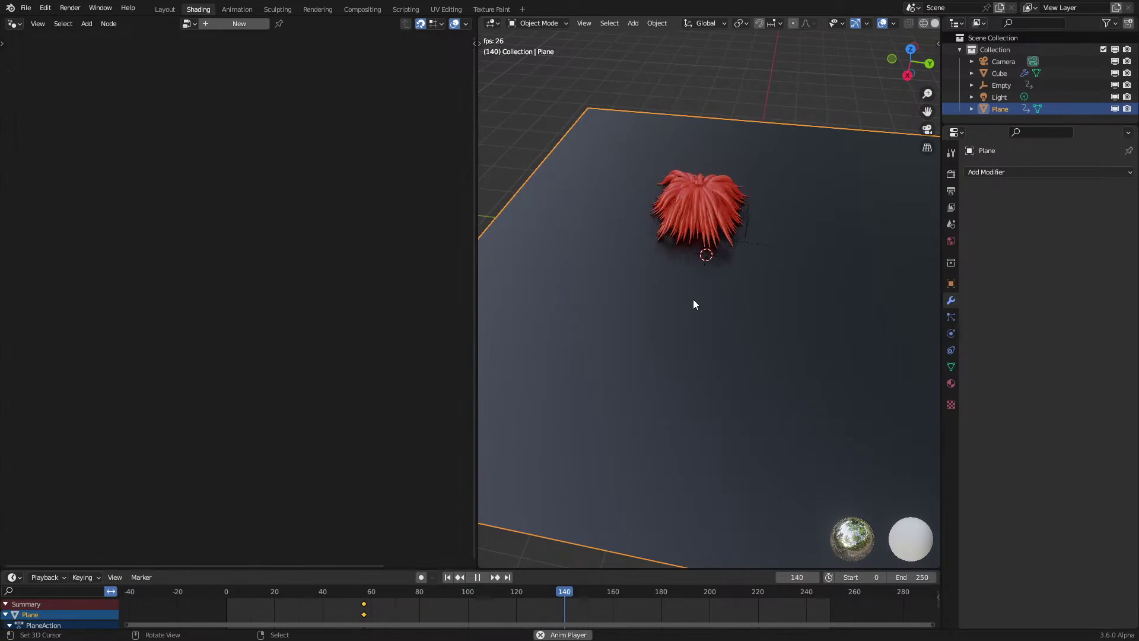
pyautogui.moveTo(693, 299); pyautogui.dragTo(661, 311, button='middle')
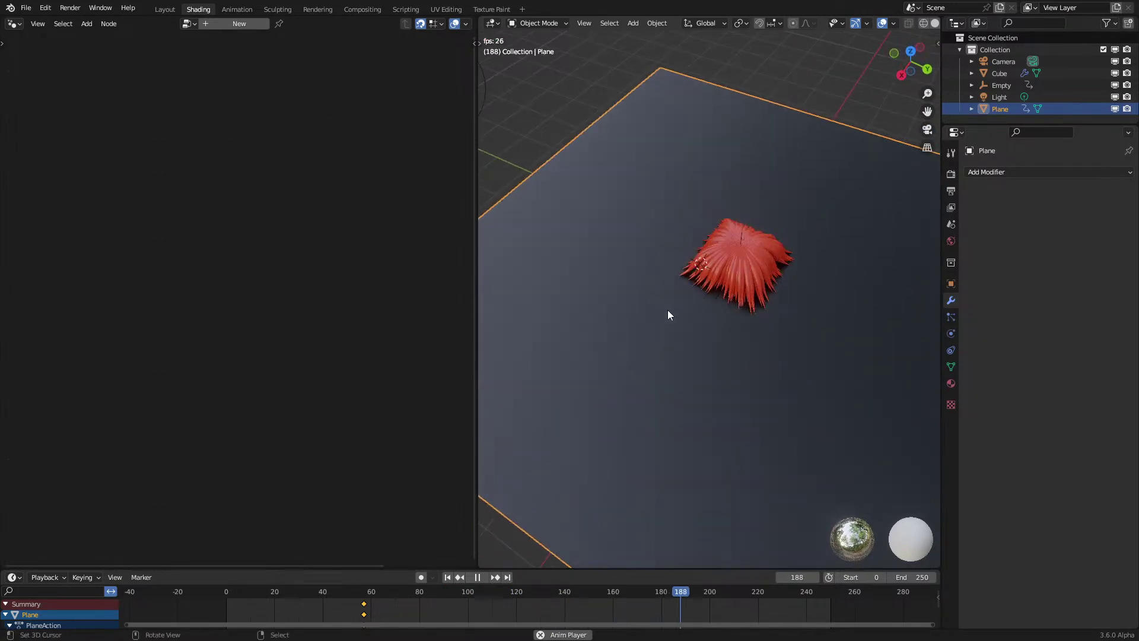
# Step: Select the creature, raise the Points count to 750 and play the animation from frame 0
pyautogui.click(729, 267)
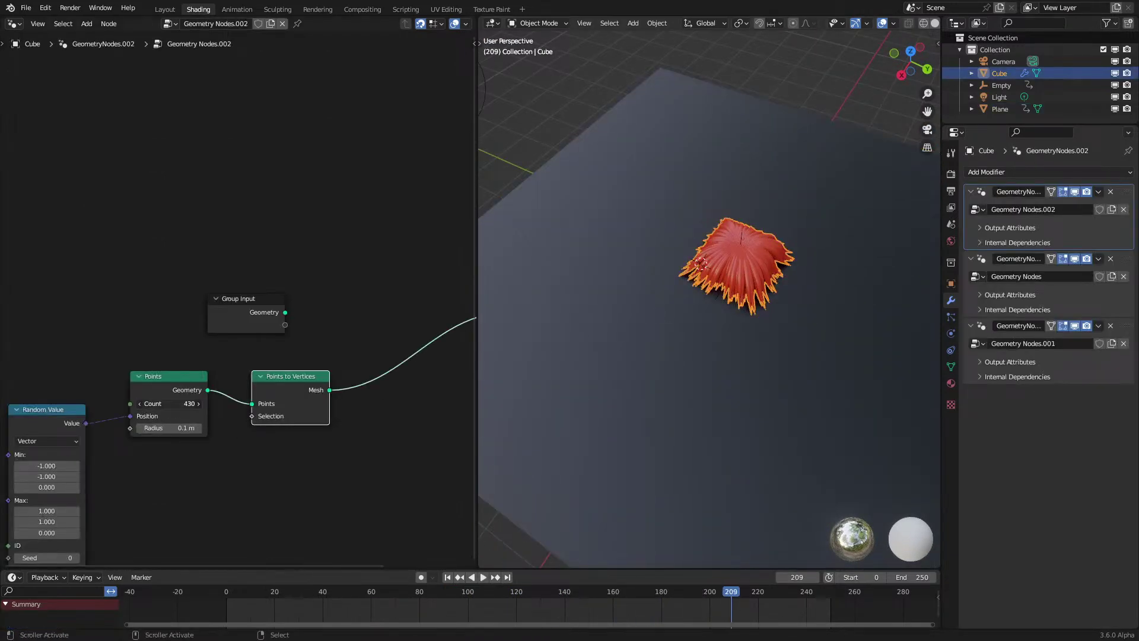
pyautogui.click(227, 591)
pyautogui.press('space')
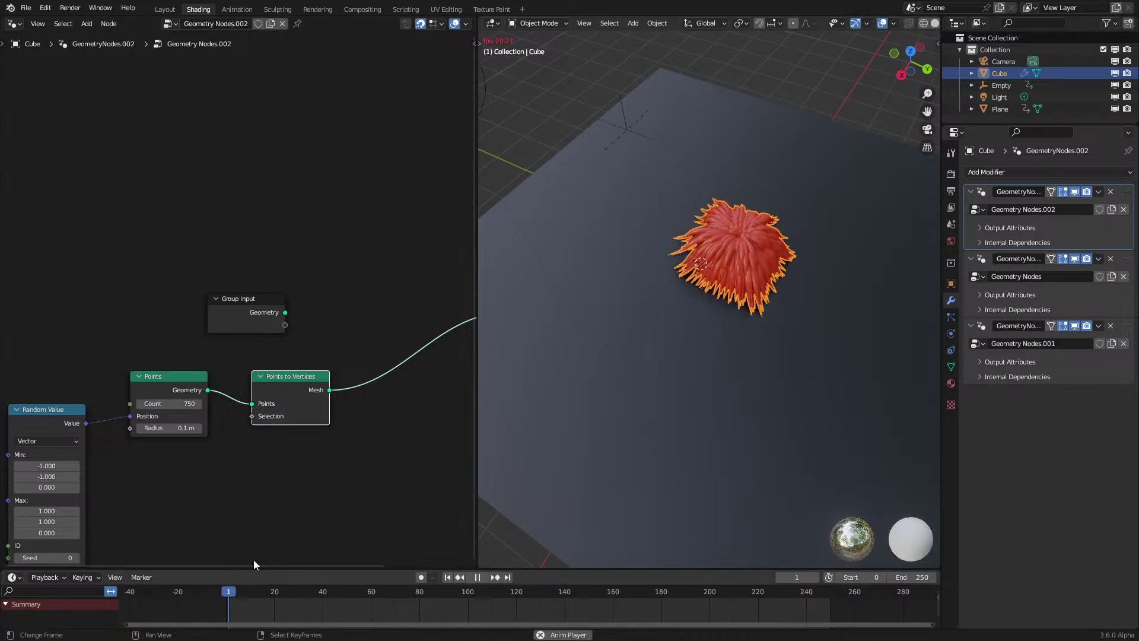
pyautogui.click(723, 430)
pyautogui.moveTo(723, 430); pyautogui.dragTo(720, 395, button='middle')
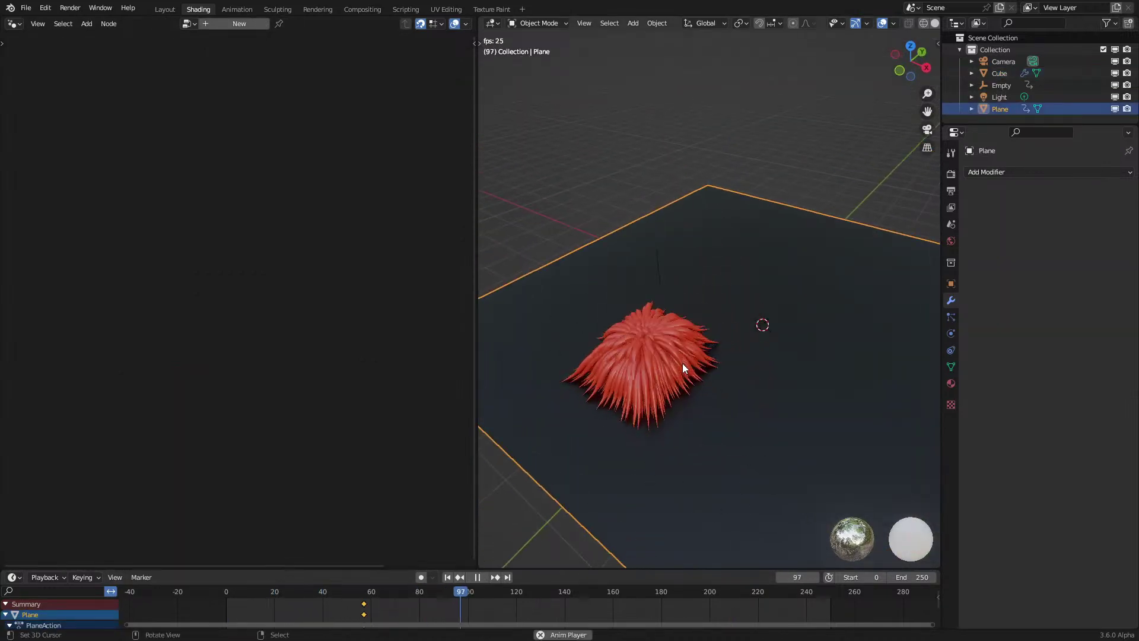
# Step: Reselect the creature, reduce the Points count to 5 and restart the playback from frame 0
pyautogui.click(674, 331)
pyautogui.press('space')
pyautogui.moveTo(780, 373); pyautogui.dragTo(603, 380, button='middle')
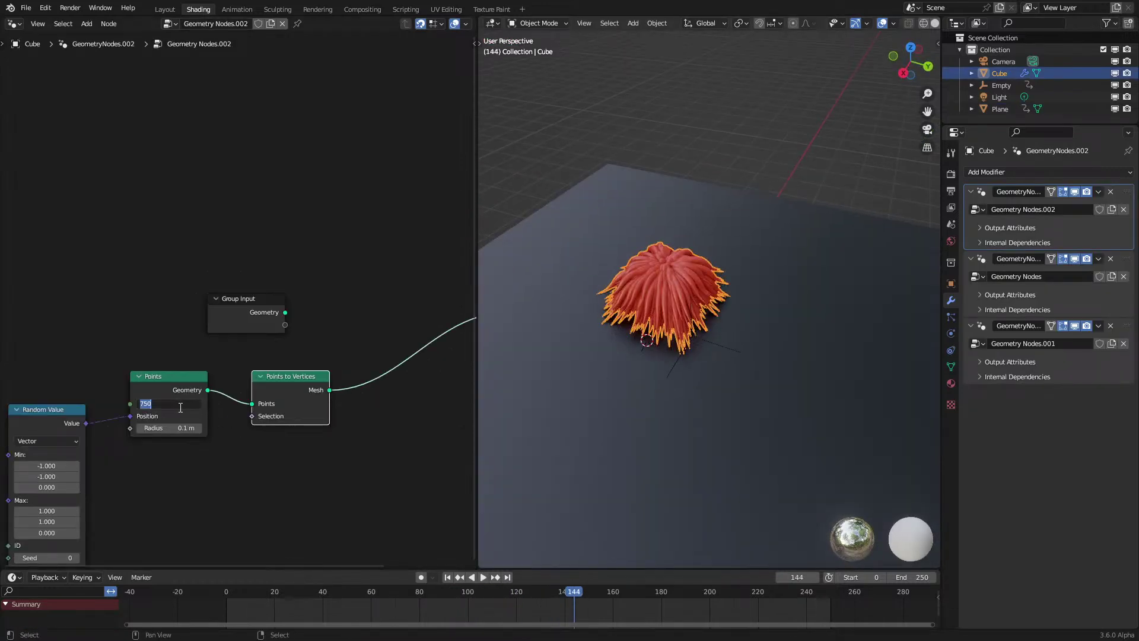
pyautogui.click(215, 597)
pyautogui.press('space')
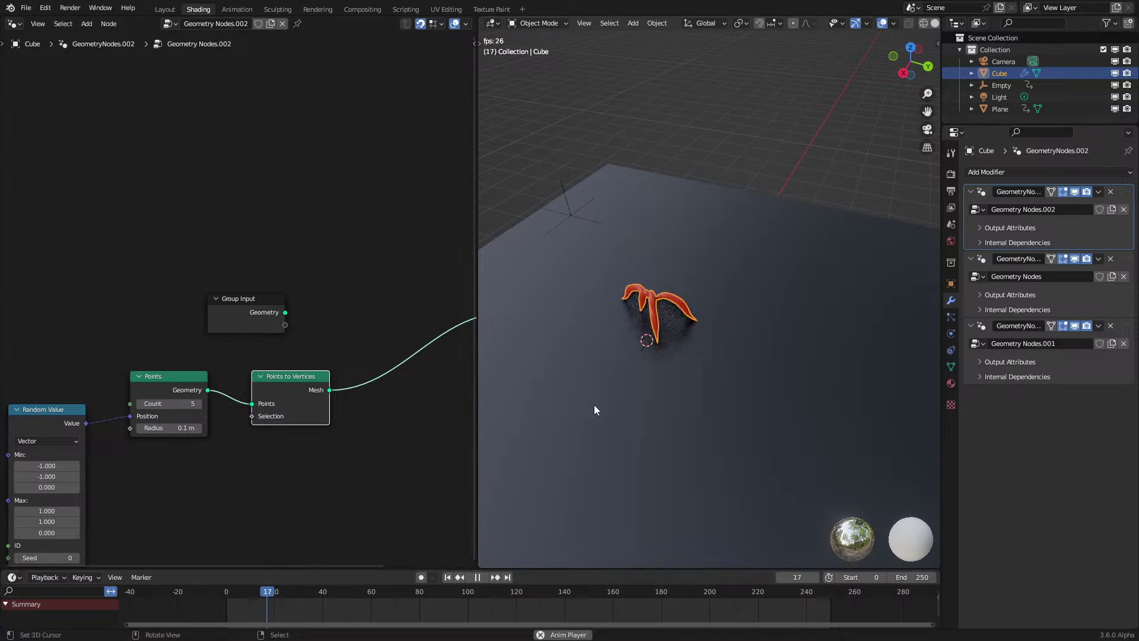
# Step: Examine the walk of the five-point creature from several angles over repeated playback, toggling its selection outline
pyautogui.moveTo(572, 385); pyautogui.dragTo(868, 355, button='middle')
pyautogui.click(737, 351)
pyautogui.moveTo(738, 352); pyautogui.dragTo(664, 369, button='middle')
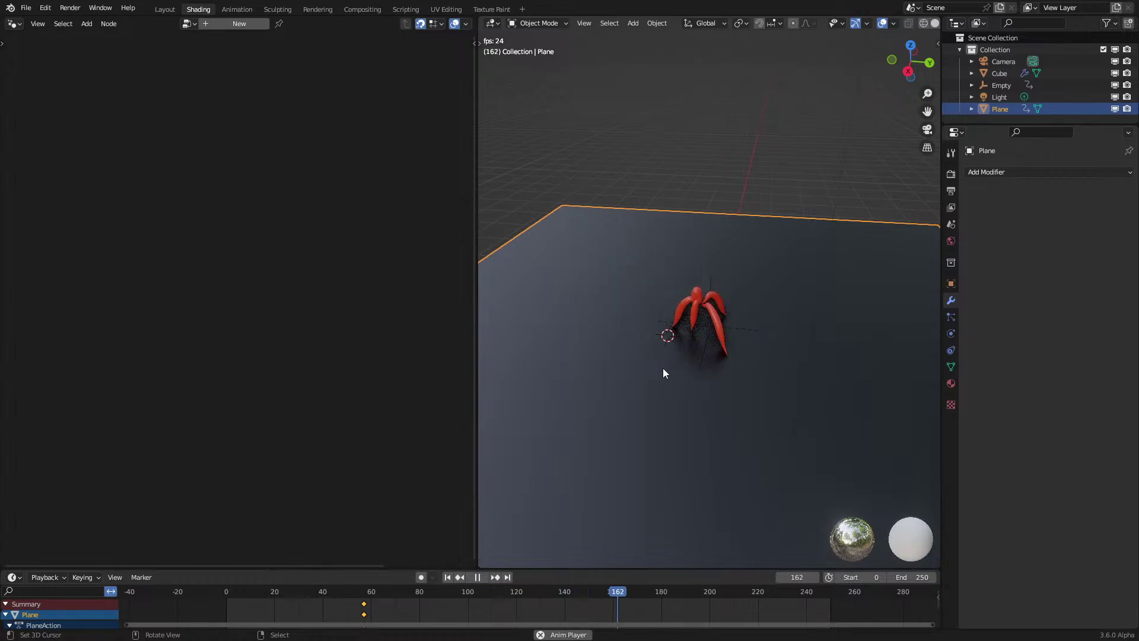
pyautogui.click(201, 610)
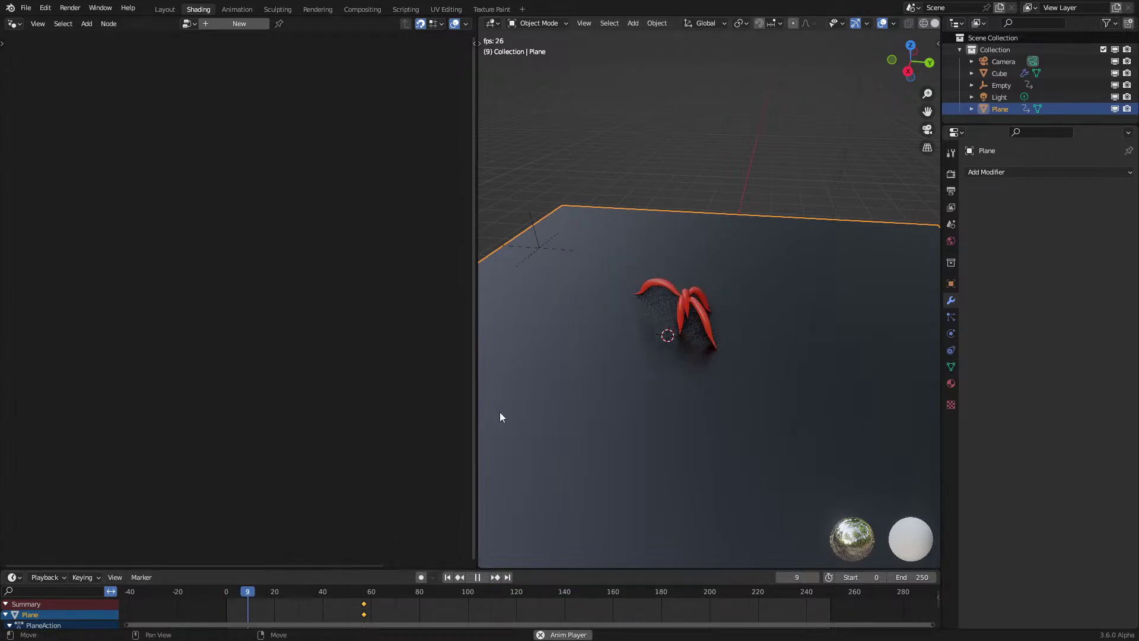
pyautogui.click(665, 294)
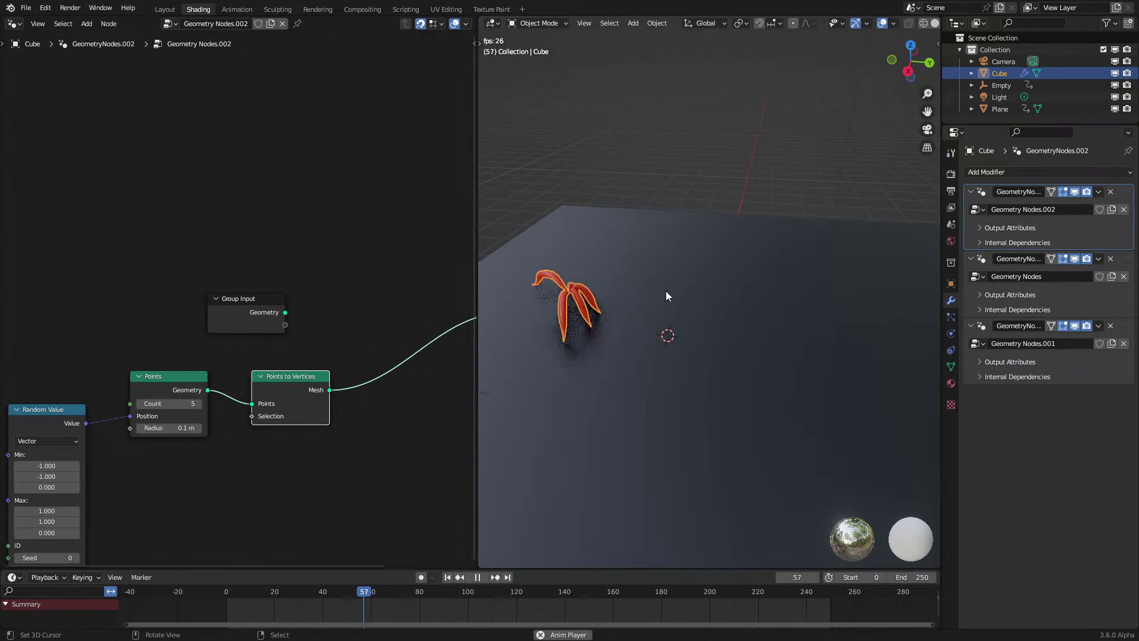
pyautogui.click(673, 346)
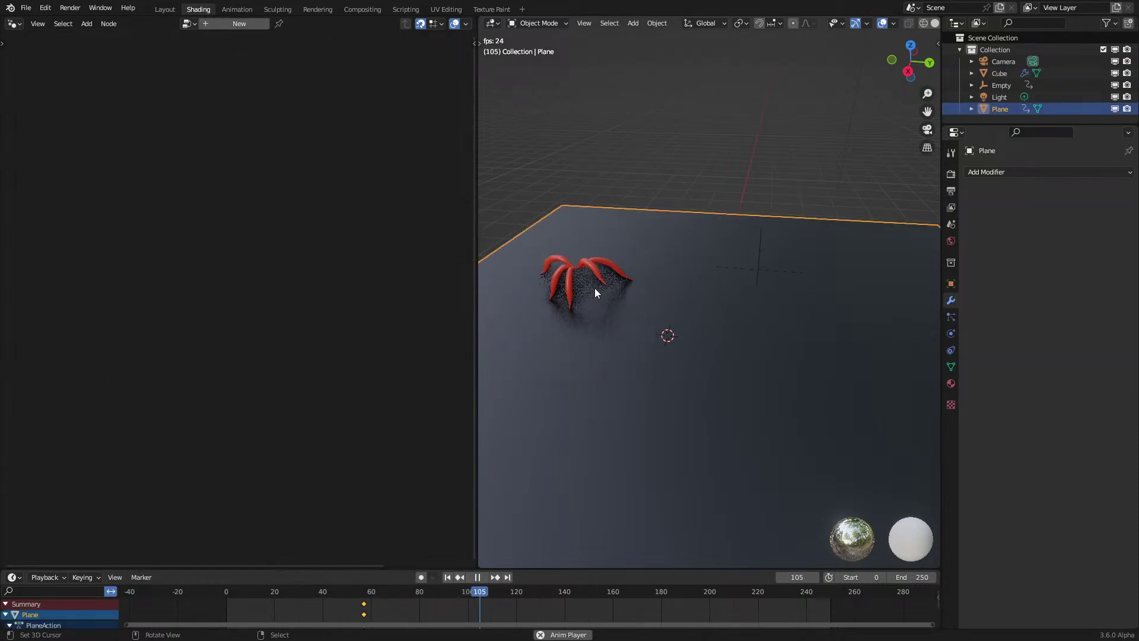
pyautogui.click(614, 276)
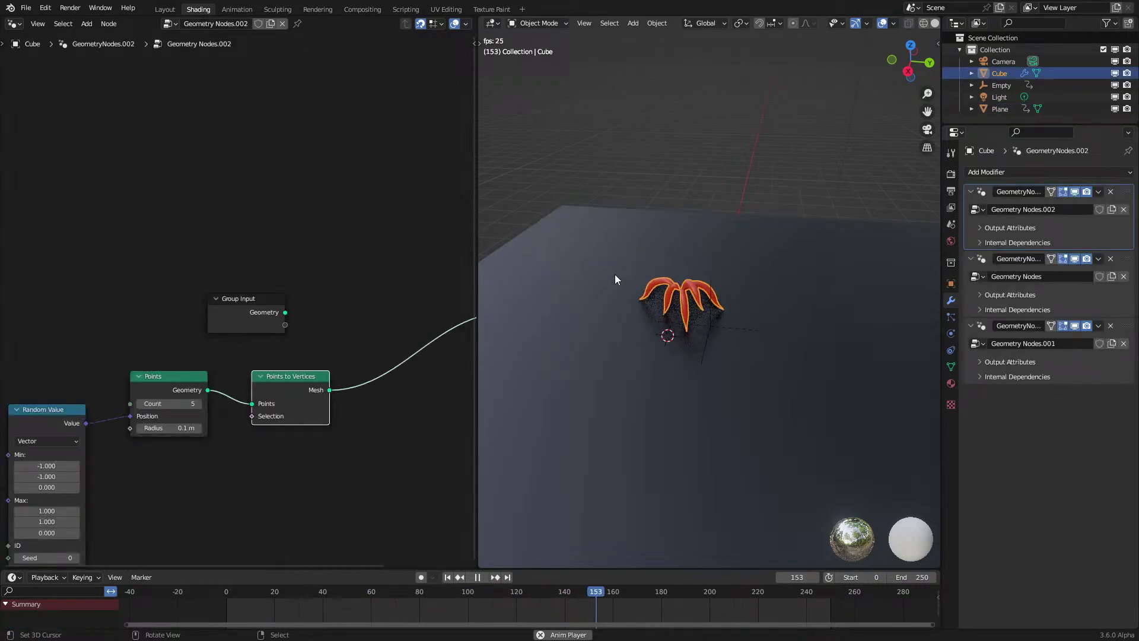
pyautogui.click(228, 591)
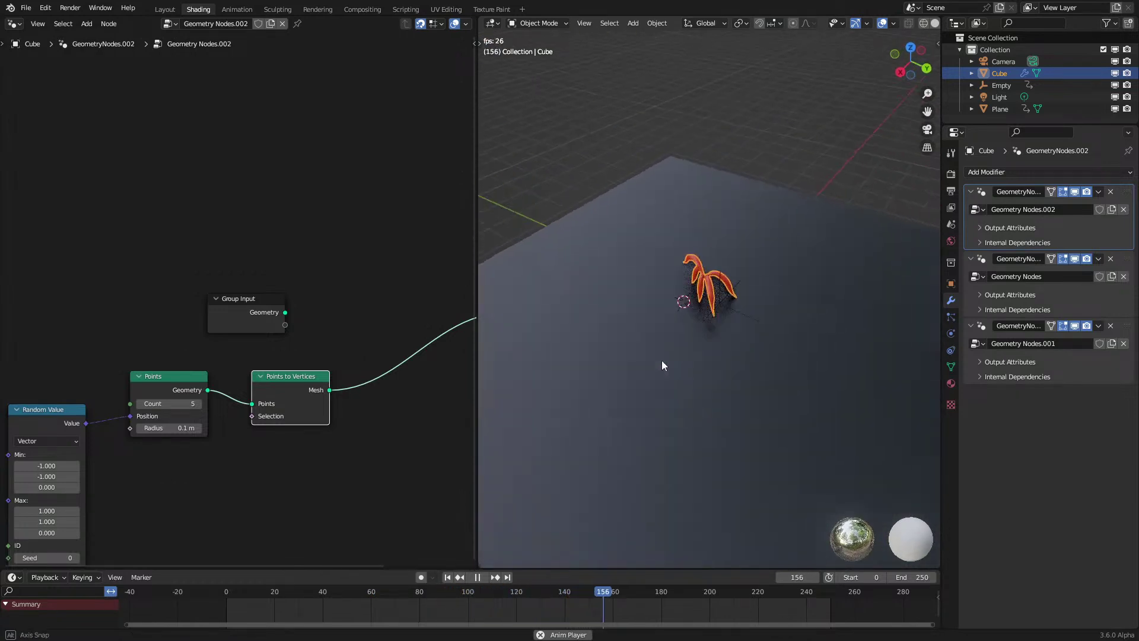
pyautogui.press('space')
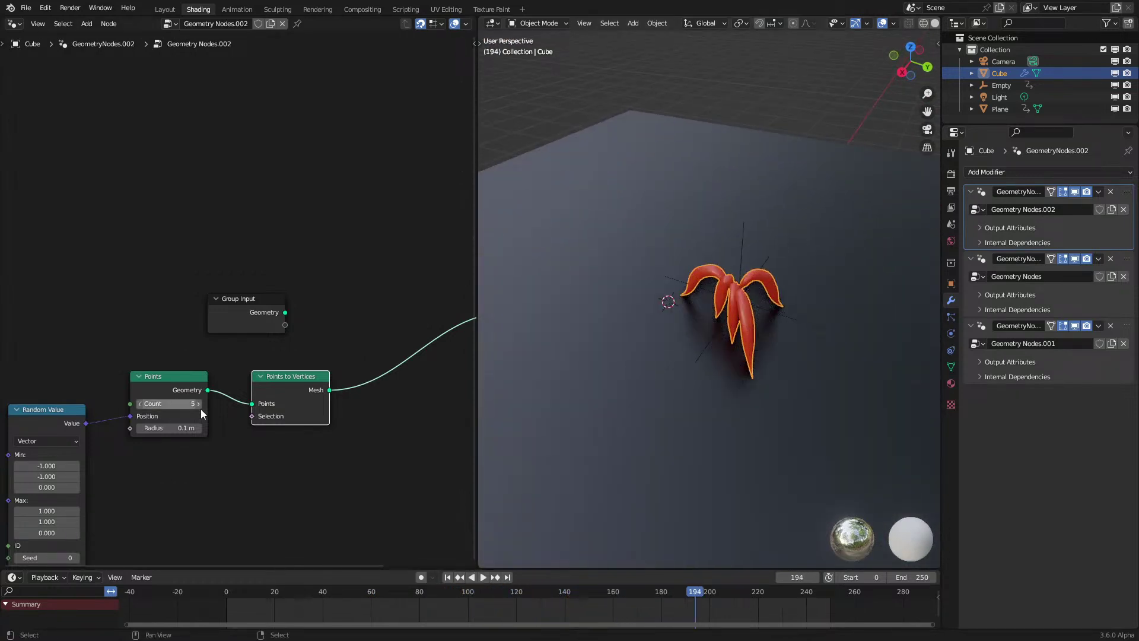
# Step: Set the Points count to 20 and replay the walk from frame 0 while viewing it from other sides
pyautogui.hotkey('shift', 'Left')
pyautogui.press('space')
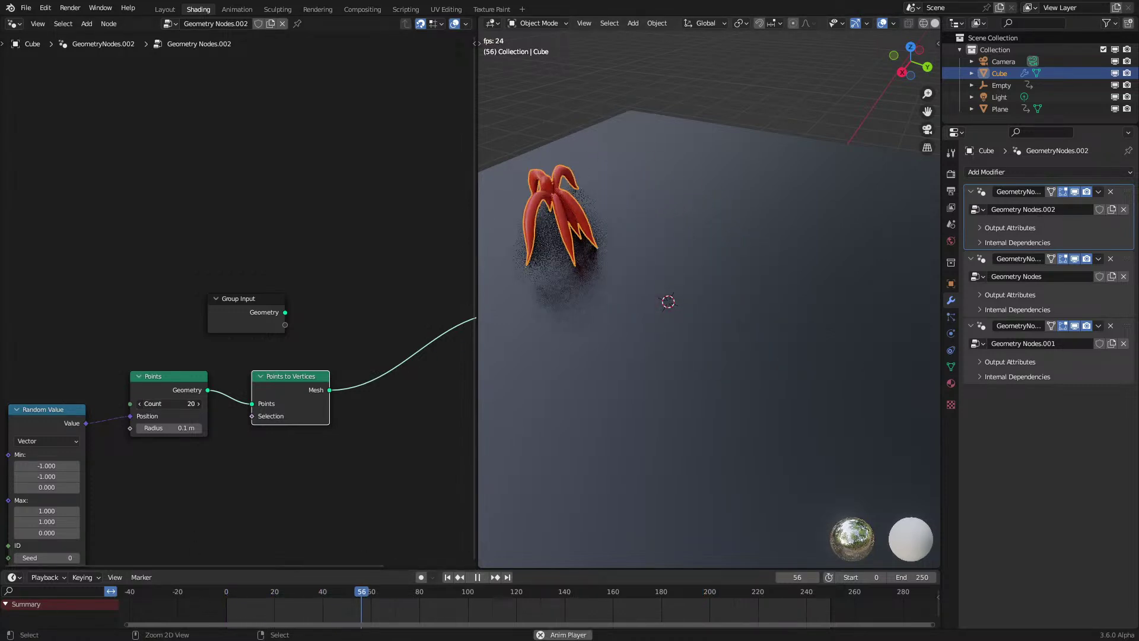
pyautogui.scroll(-1, 332, 427)
pyautogui.click(200, 604)
pyautogui.moveTo(694, 380); pyautogui.dragTo(832, 395, button='middle')
pyautogui.moveTo(853, 330); pyautogui.dragTo(640, 321, button='middle')
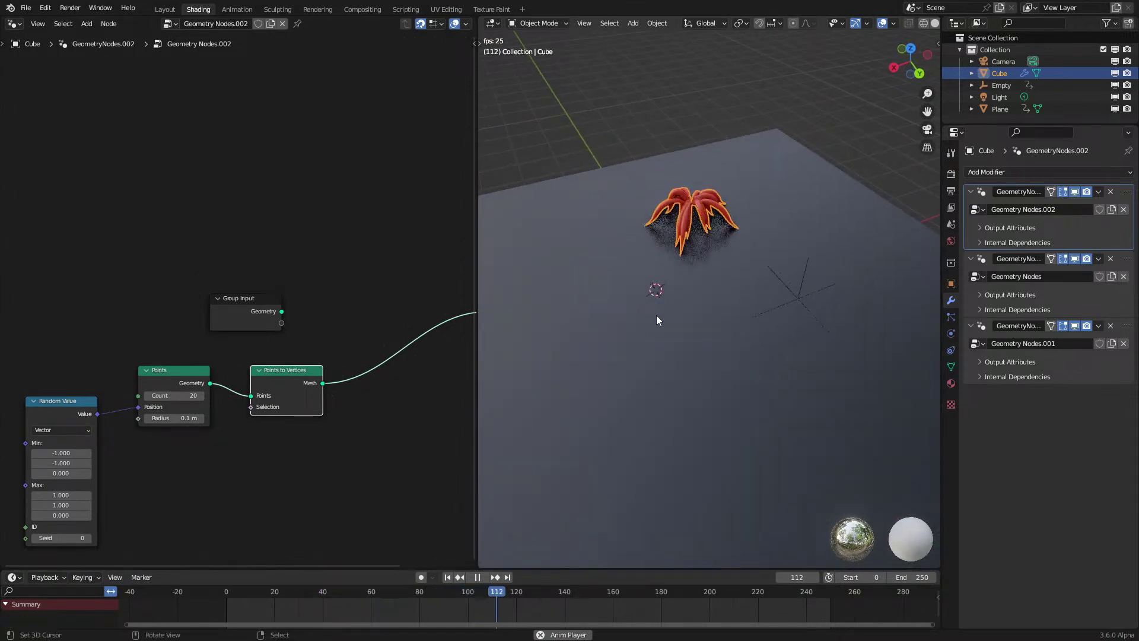
# Step: Disable the first modifier in viewport and render, and collapse the second modifier and open its node tree
pyautogui.click(1086, 191)
pyautogui.click(972, 260)
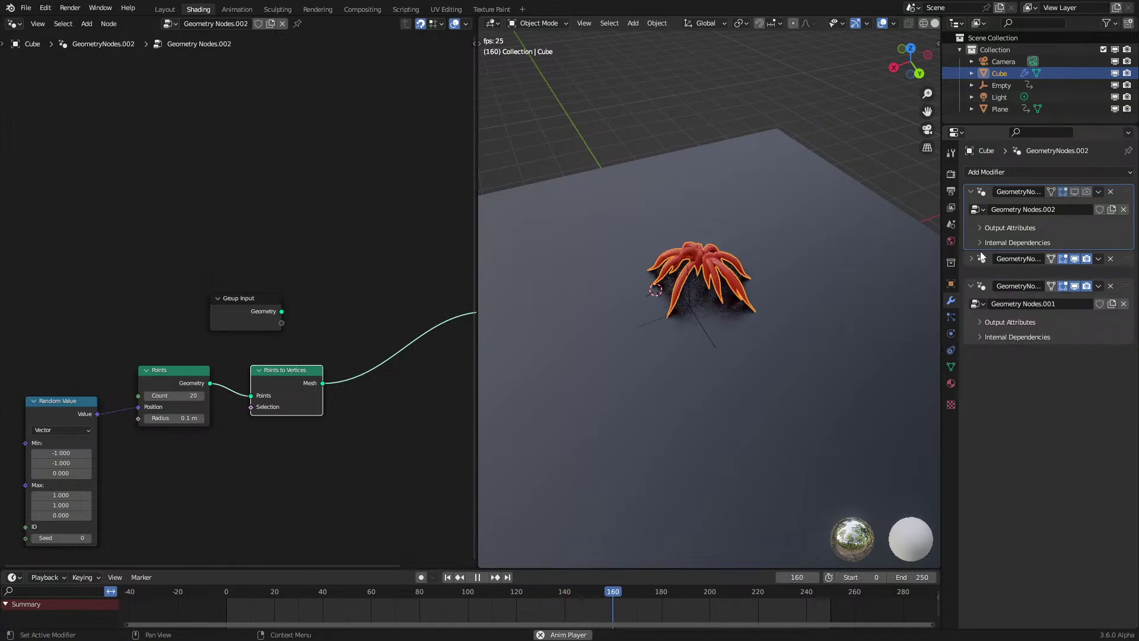
pyautogui.click(981, 260)
pyautogui.moveTo(161, 308); pyautogui.dragTo(311, 360, button='middle')
pyautogui.scroll(2, 220, 297)
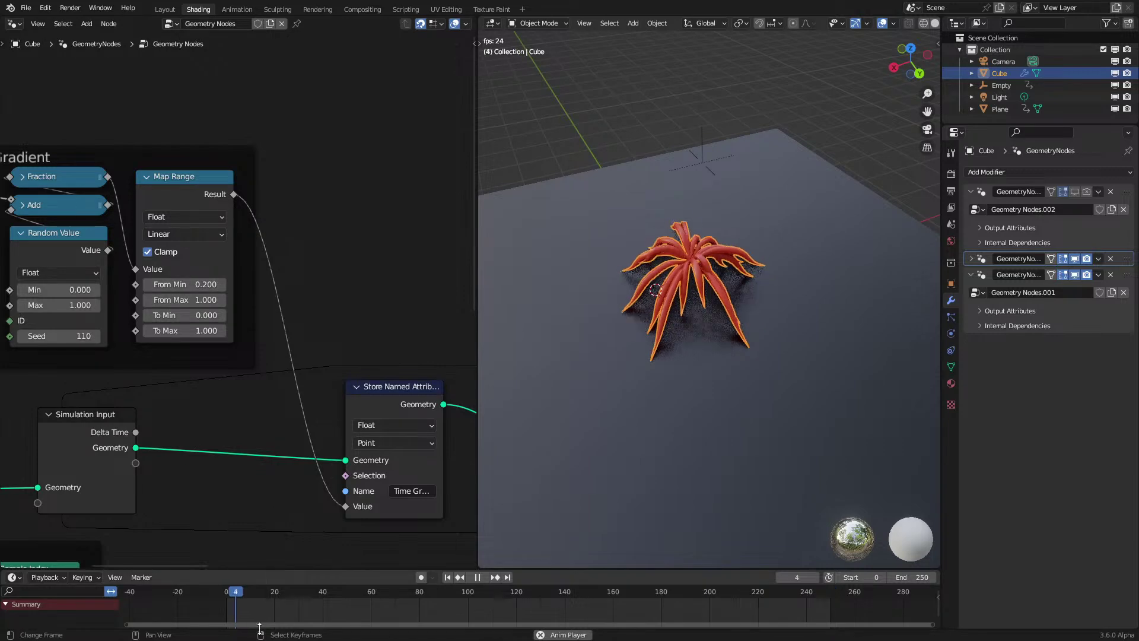
# Step: Examine the creature's walk during playback from a lower angle and stop it with the creature selected
pyautogui.moveTo(593, 439); pyautogui.dragTo(742, 386, button='middle')
pyautogui.click(825, 389)
pyautogui.scroll(-2, 826, 386)
pyautogui.click(724, 241)
pyautogui.press('space')
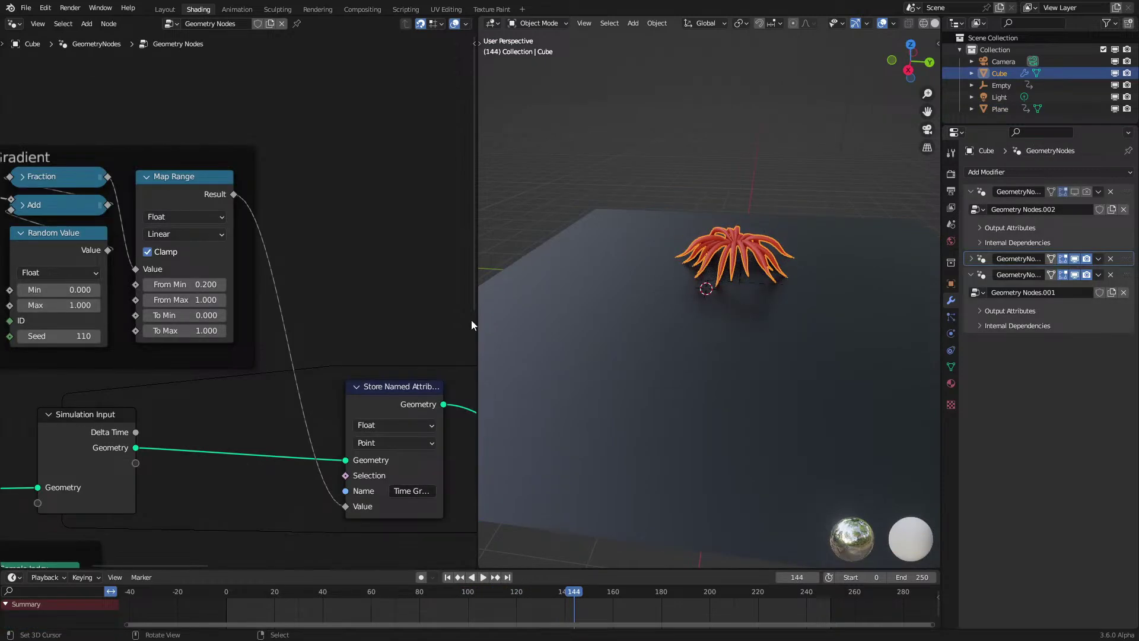
# Step: Remove the two lower side points from the Float Curve in the Pick Vert Up frame and replay the animation from frame 0
pyautogui.scroll(-6, 303, 356)
pyautogui.moveTo(300, 374); pyautogui.dragTo(338, 309, button='middle')
pyautogui.scroll(6, 320, 427)
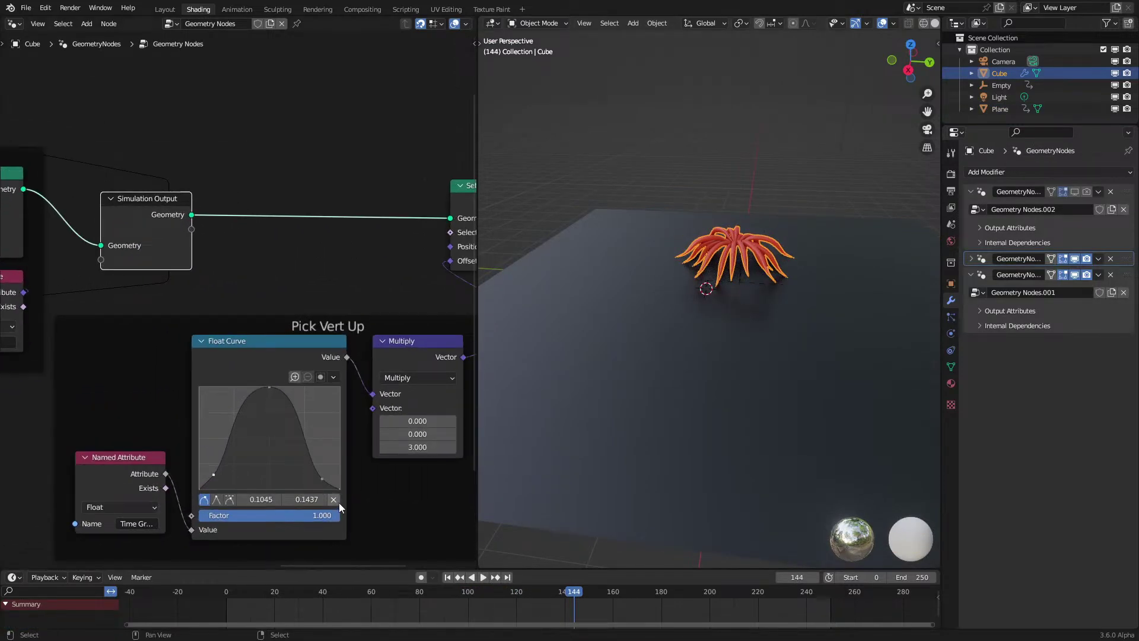
pyautogui.click(334, 500)
pyautogui.click(323, 480)
pyautogui.click(333, 499)
pyautogui.click(227, 602)
pyautogui.press('space')
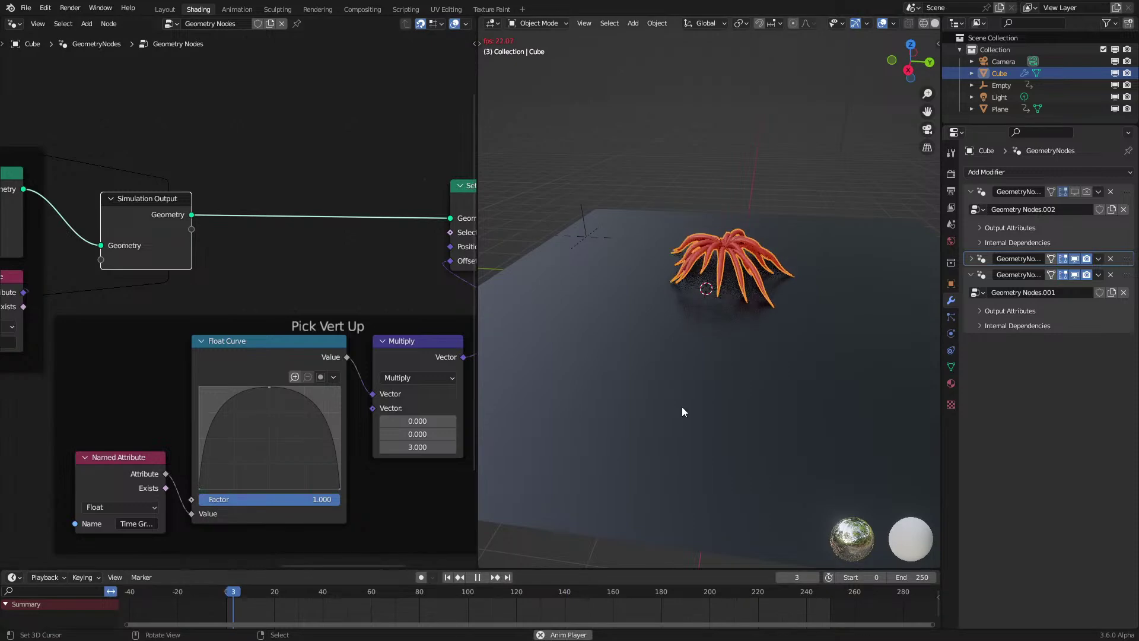
# Step: Set the Divide value in the Time Gradient frame to 12 and replay the creature's walk from the first frame
pyautogui.click(772, 375)
pyautogui.moveTo(772, 375); pyautogui.dragTo(806, 351, button='middle')
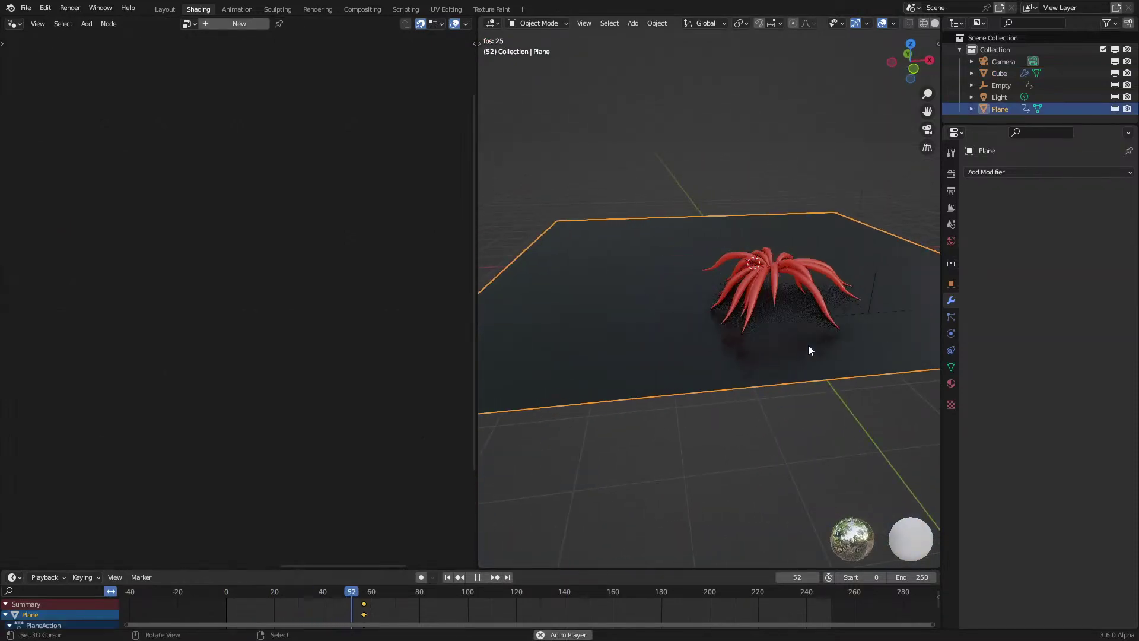
pyautogui.rightClick(828, 276)
pyautogui.moveTo(226, 285); pyautogui.dragTo(559, 452, button='middle')
pyautogui.moveTo(97, 242); pyautogui.dragTo(136, 280)
pyautogui.hotkey('shift', 'Left')
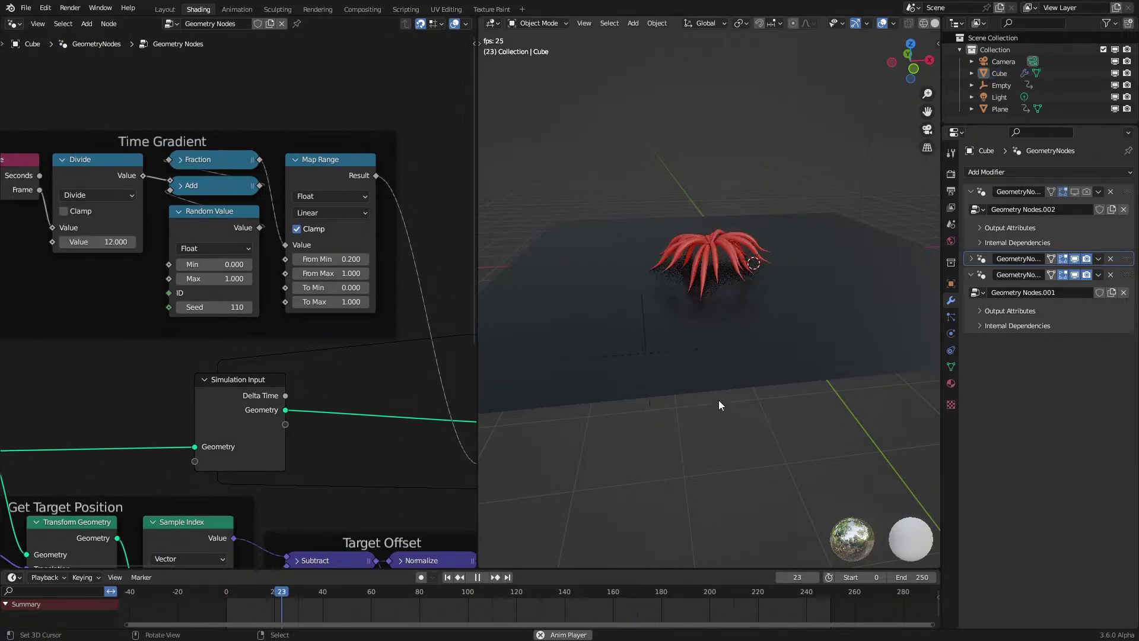
pyautogui.moveTo(706, 386); pyautogui.dragTo(593, 380, button='middle')
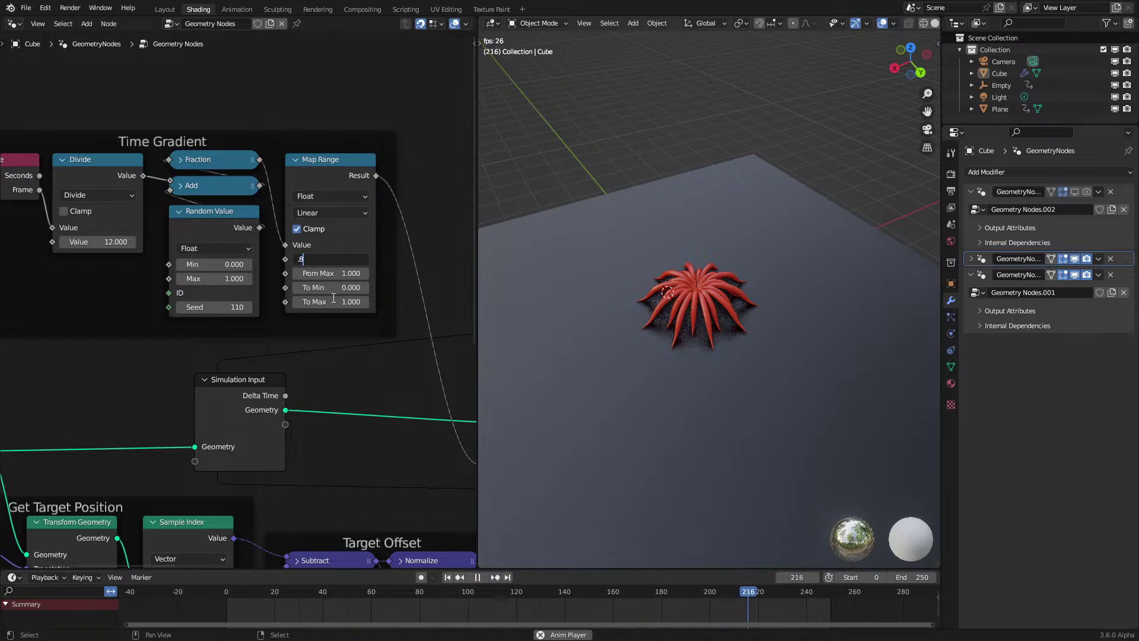
# Step: Set the Time Gradient's Map Range From Min to 0.8 and Divide value to 50, and view the walk during playback
pyautogui.press('Return')
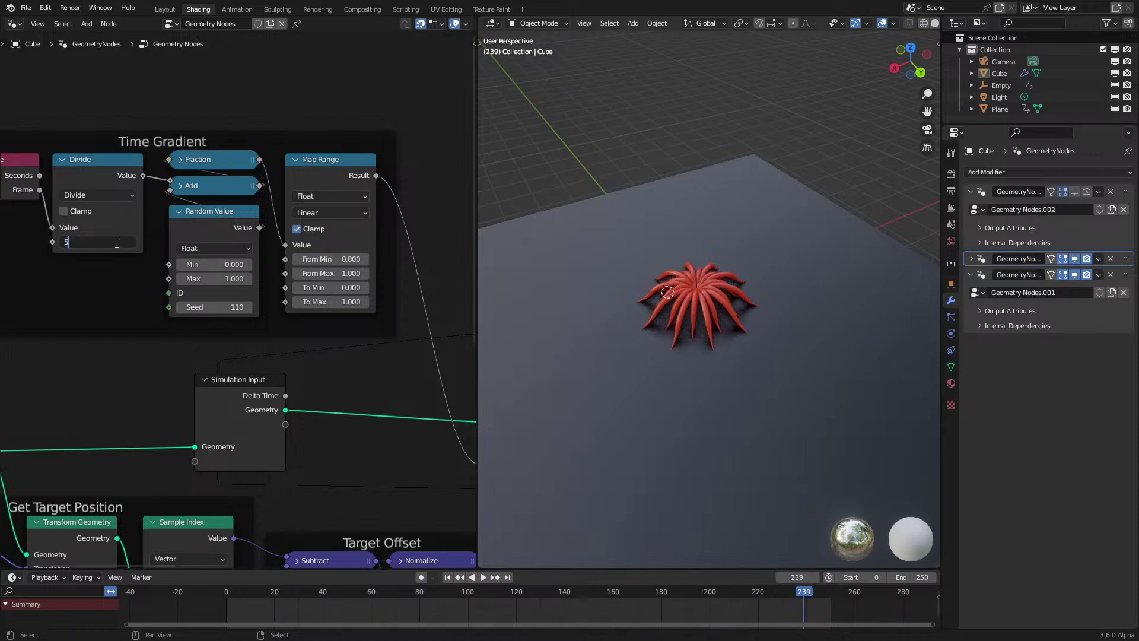
pyautogui.press('space')
pyautogui.moveTo(661, 315); pyautogui.dragTo(583, 277, button='middle')
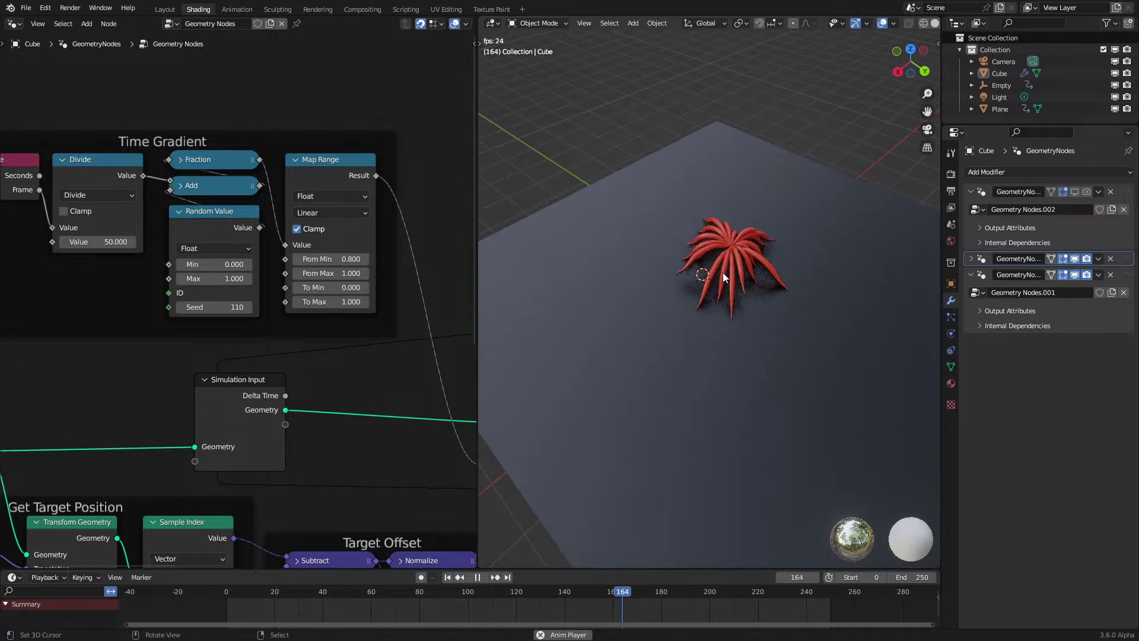
pyautogui.moveTo(607, 243); pyautogui.dragTo(861, 278, button='middle')
# Step: Set the Minimum node's value in the Limiter frame to 0.4 and view the walk before pausing playback
pyautogui.moveTo(253, 472); pyautogui.dragTo(187, 226, button='middle')
pyautogui.moveTo(348, 456); pyautogui.dragTo(189, 360, button='middle')
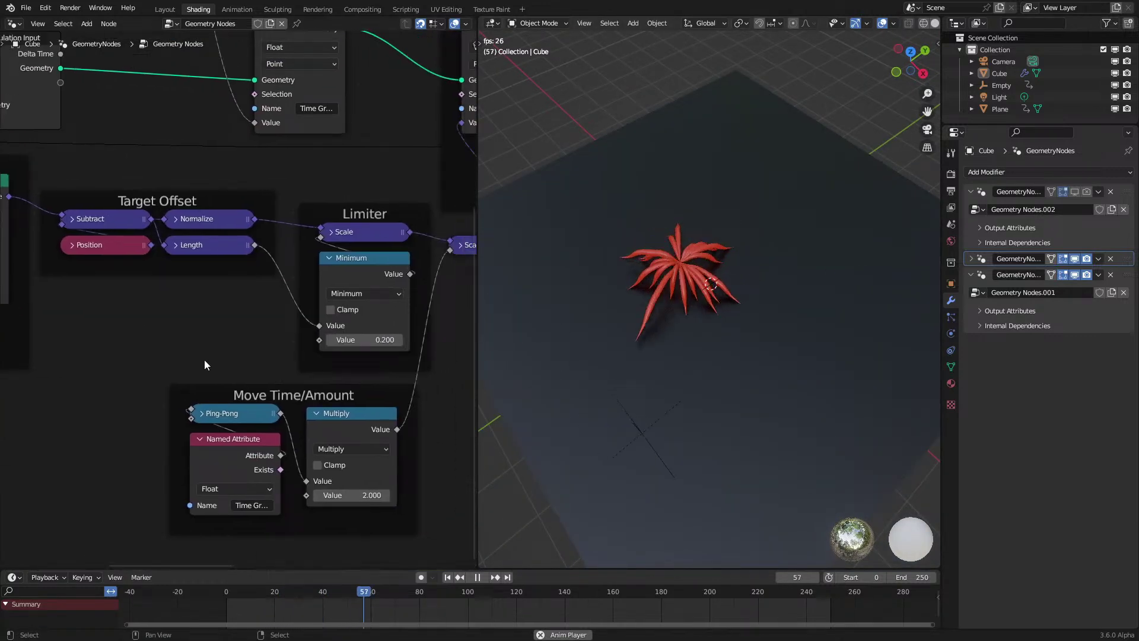
pyautogui.click(399, 339)
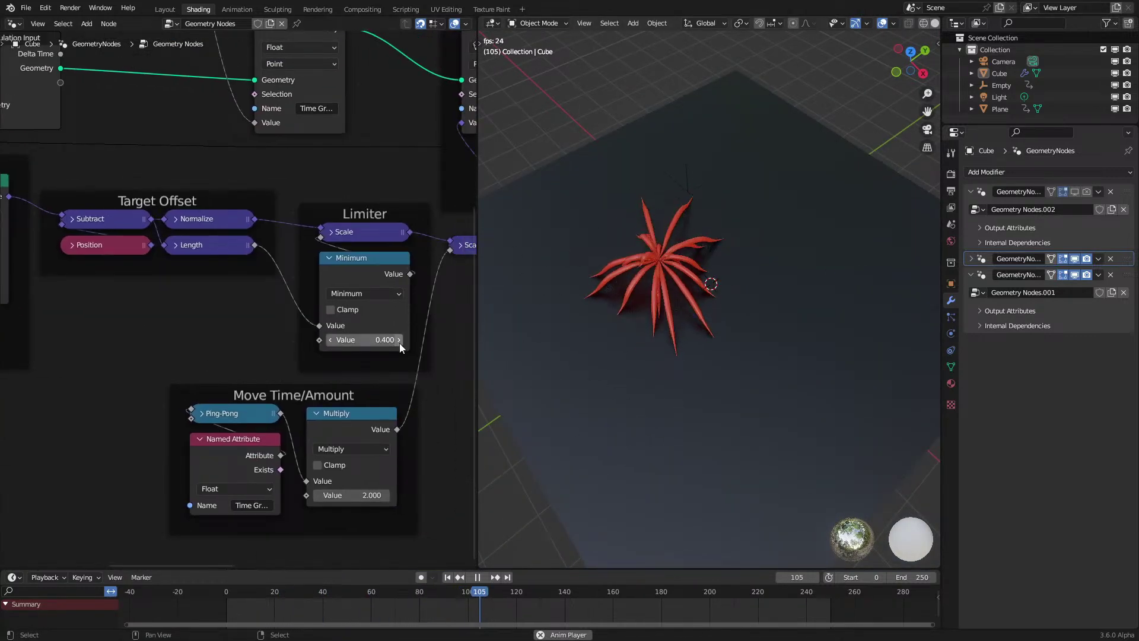
pyautogui.moveTo(581, 297); pyautogui.dragTo(638, 264, button='middle')
pyautogui.scroll(-3, 238, 184)
pyautogui.press('space')
# Step: Set the Map Range From Min in the Time Gradient frame to 0.7 and resume playback
pyautogui.moveTo(184, 157); pyautogui.dragTo(223, 285, button='middle')
pyautogui.scroll(1, 169, 153)
pyautogui.moveTo(169, 153); pyautogui.dragTo(216, 279, button='middle')
pyautogui.scroll(1, 216, 280)
pyautogui.click(177, 215)
pyautogui.press('space')
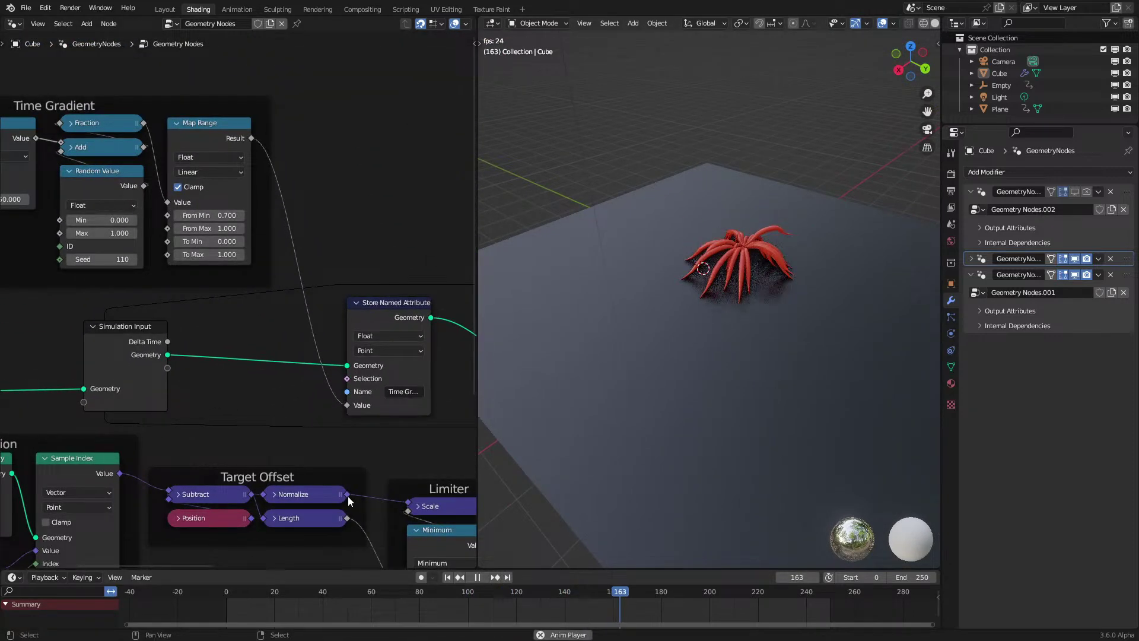
# Step: Set the Limiter's Minimum value to 0.2, replay the walk from frame 0 while viewing it from other sides, and stop playback
pyautogui.moveTo(384, 548); pyautogui.dragTo(264, 436, button='middle')
pyautogui.click(296, 494)
pyautogui.click(223, 591)
pyautogui.moveTo(706, 362); pyautogui.dragTo(614, 369, button='middle')
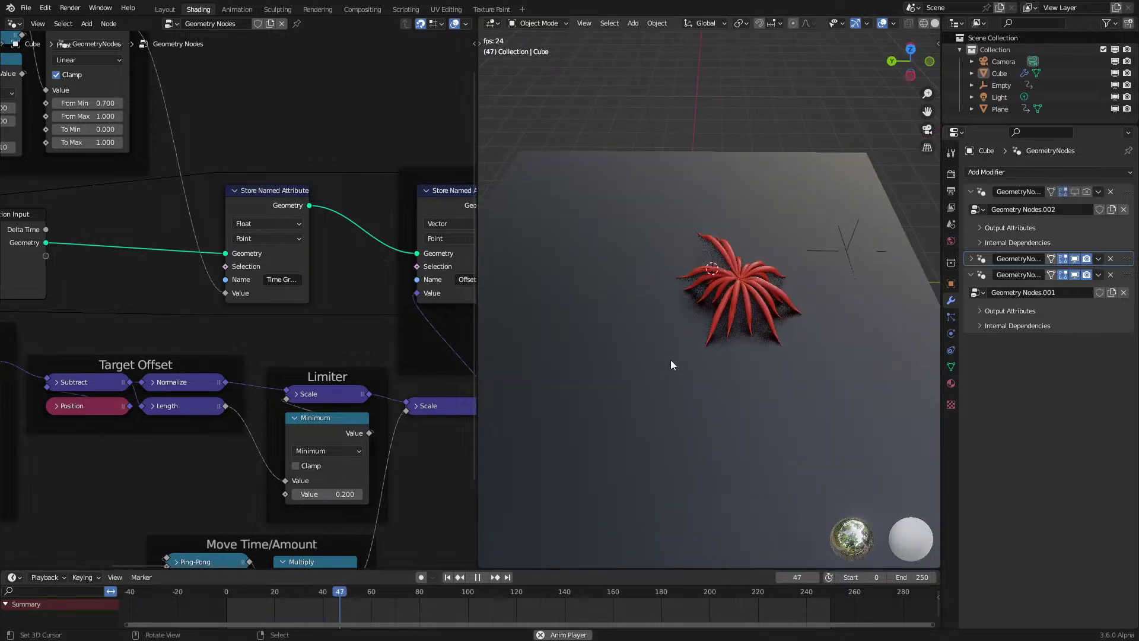
pyautogui.moveTo(681, 379); pyautogui.dragTo(594, 358, button='middle')
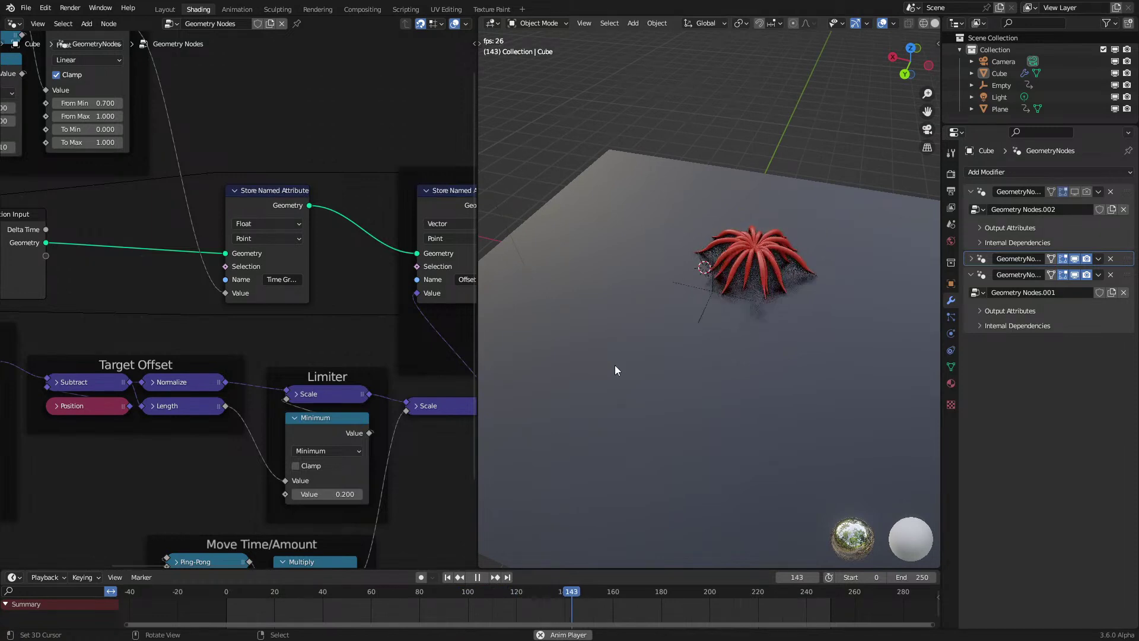
pyautogui.moveTo(291, 298); pyautogui.dragTo(194, 347, button='middle')
pyautogui.press('space')
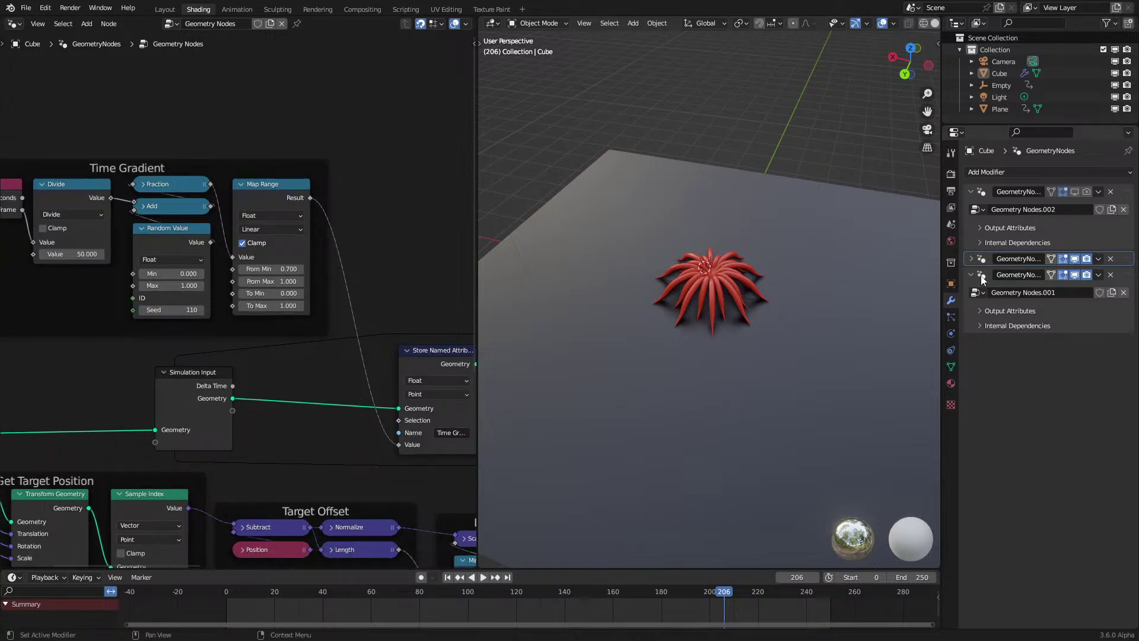
# Step: Open the last modifier's node tree and preview the Set Curve Radius node's output as bare curves
pyautogui.click(983, 279)
pyautogui.press('Home')
pyautogui.scroll(4, 138, 383)
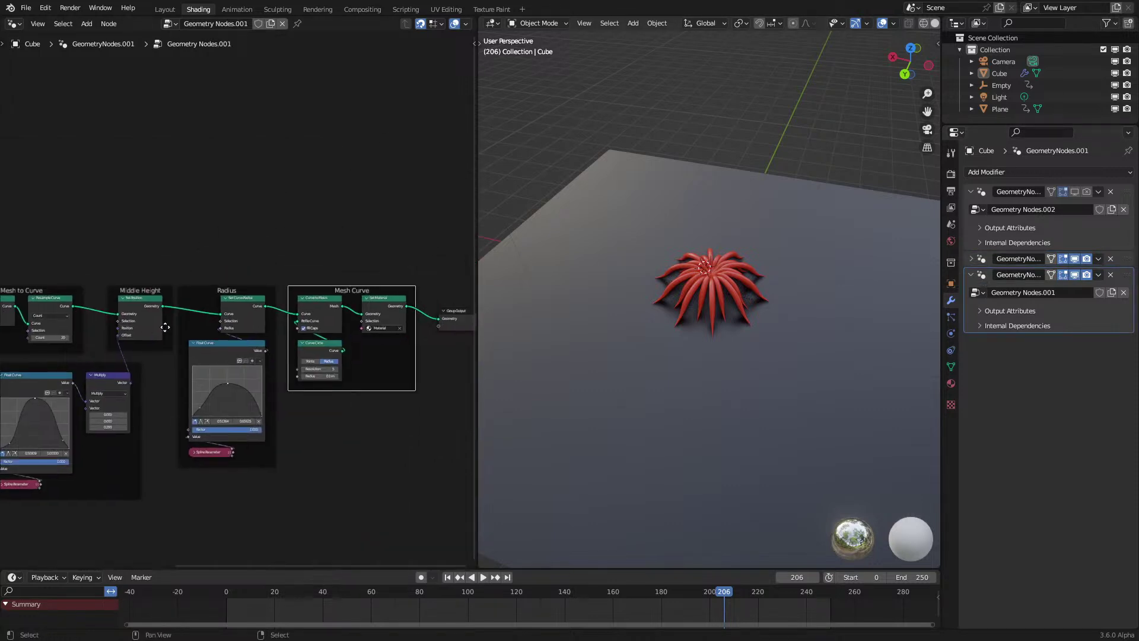
pyautogui.keyDown('ctrl'); pyautogui.keyDown('shift'); pyautogui.click(240, 303); pyautogui.keyUp('shift'); pyautogui.keyUp('ctrl')
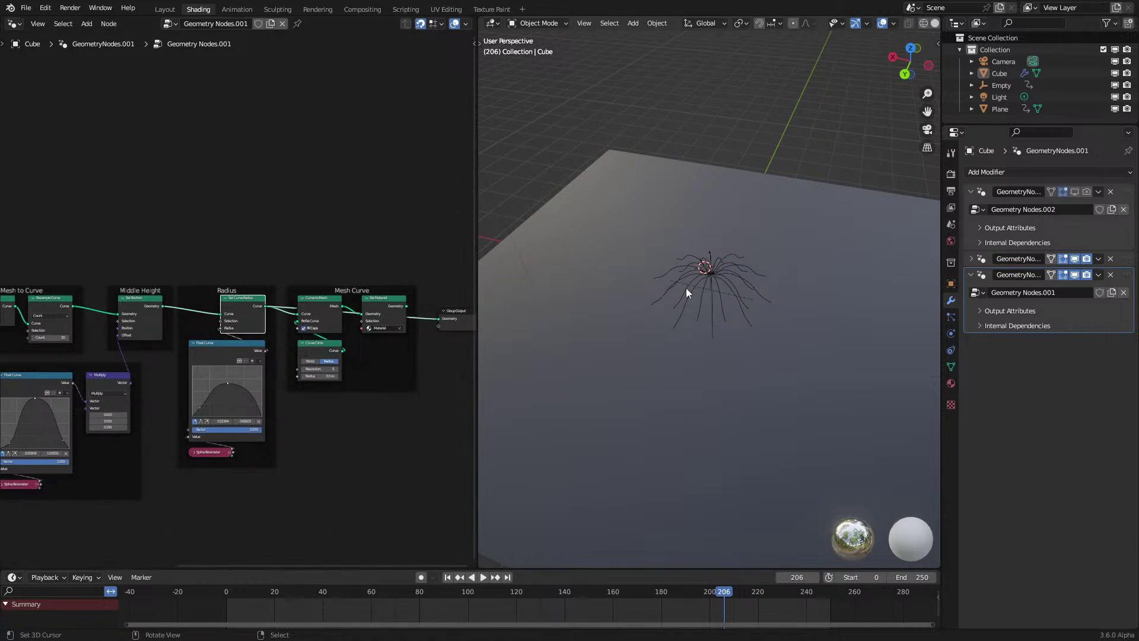
# Step: Switch the viewport to solid shading, select the creature and play the walk as bare leg curves
pyautogui.press('z')
pyautogui.click(775, 283)
pyautogui.rightClick(751, 280)
pyautogui.moveTo(752, 280); pyautogui.dragTo(808, 284, button='middle')
pyautogui.press('space')
pyautogui.moveTo(522, 462); pyautogui.dragTo(694, 401, button='middle')
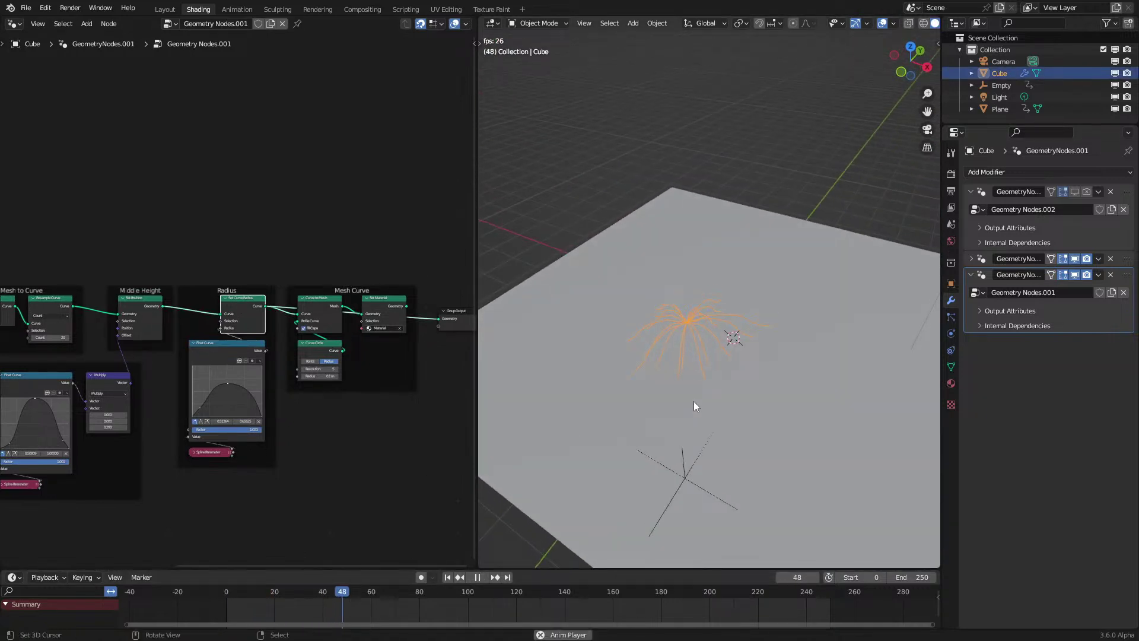
# Step: Open the simulation modifier's node tree and delete the disabled Geometry Nodes.002 modifier
pyautogui.click(977, 258)
pyautogui.click(1109, 192)
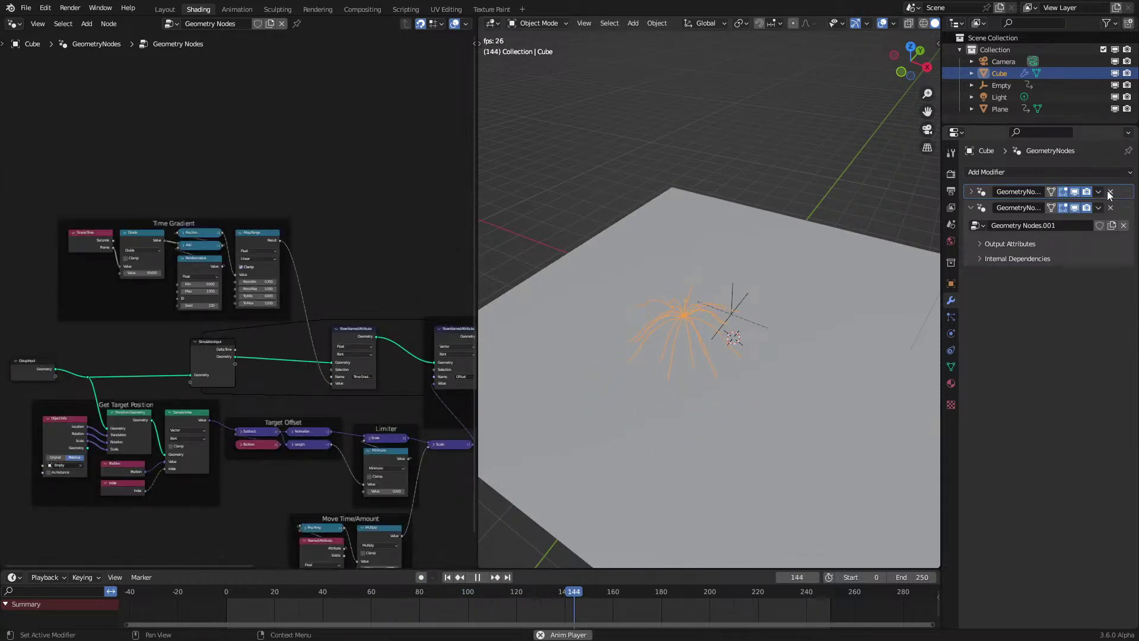
# Step: Set the Time Gradient's Map Range From Min to 0.5 and Divide value to 25, and replay the walk while viewing it from other sides
pyautogui.scroll(3, 202, 278)
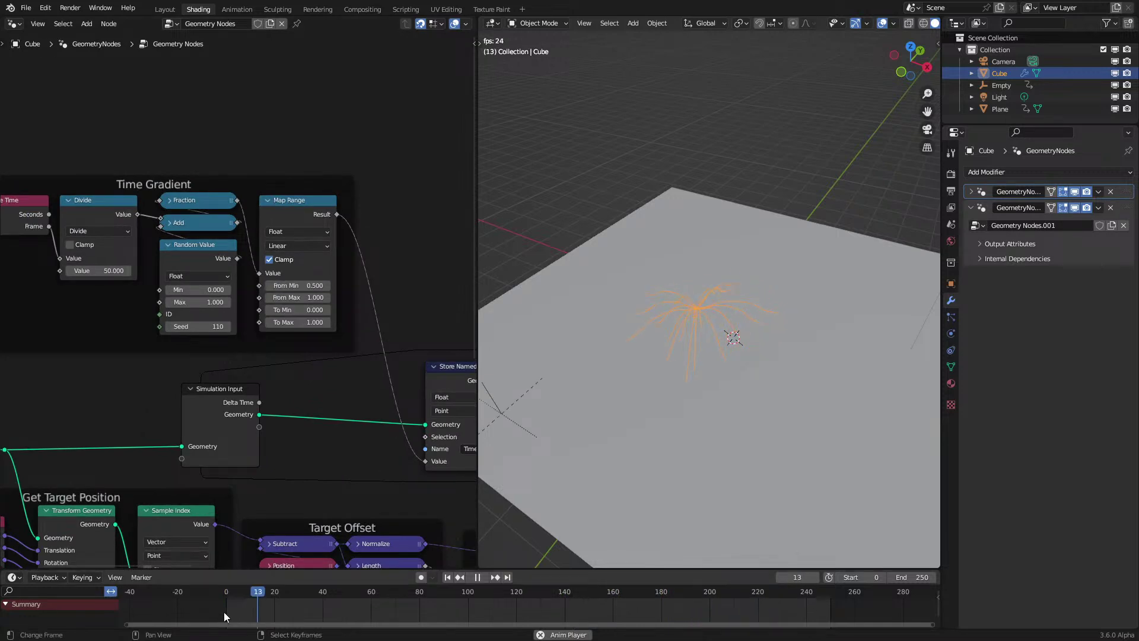
pyautogui.moveTo(809, 390); pyautogui.dragTo(576, 405, button='middle')
pyautogui.click(106, 265)
pyautogui.click(108, 270)
pyautogui.write('25')
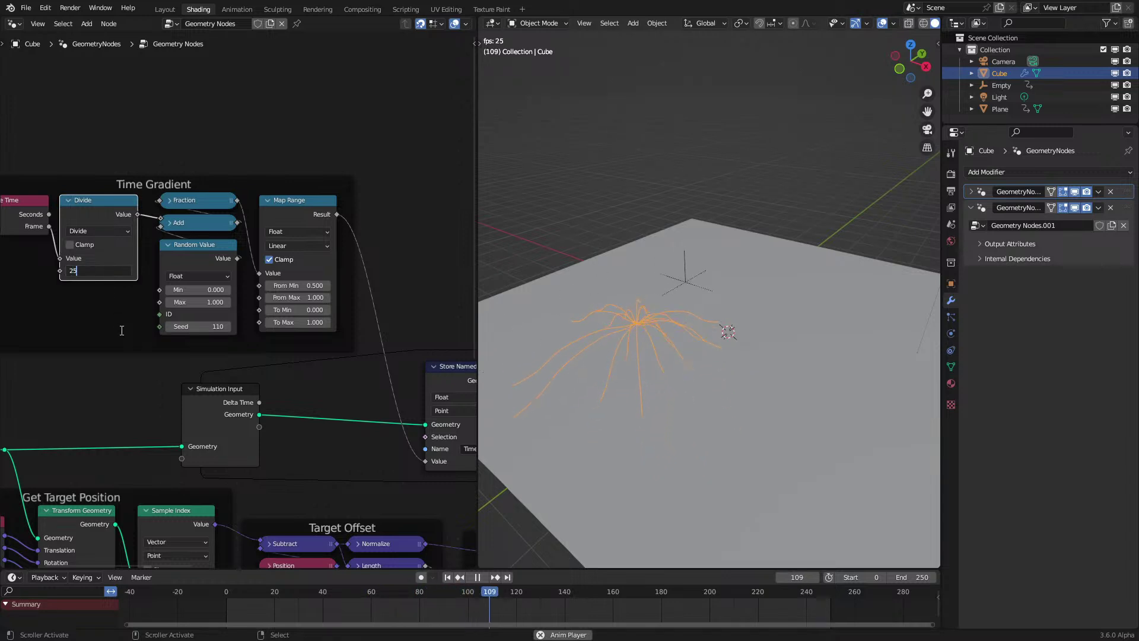
pyautogui.click(152, 590)
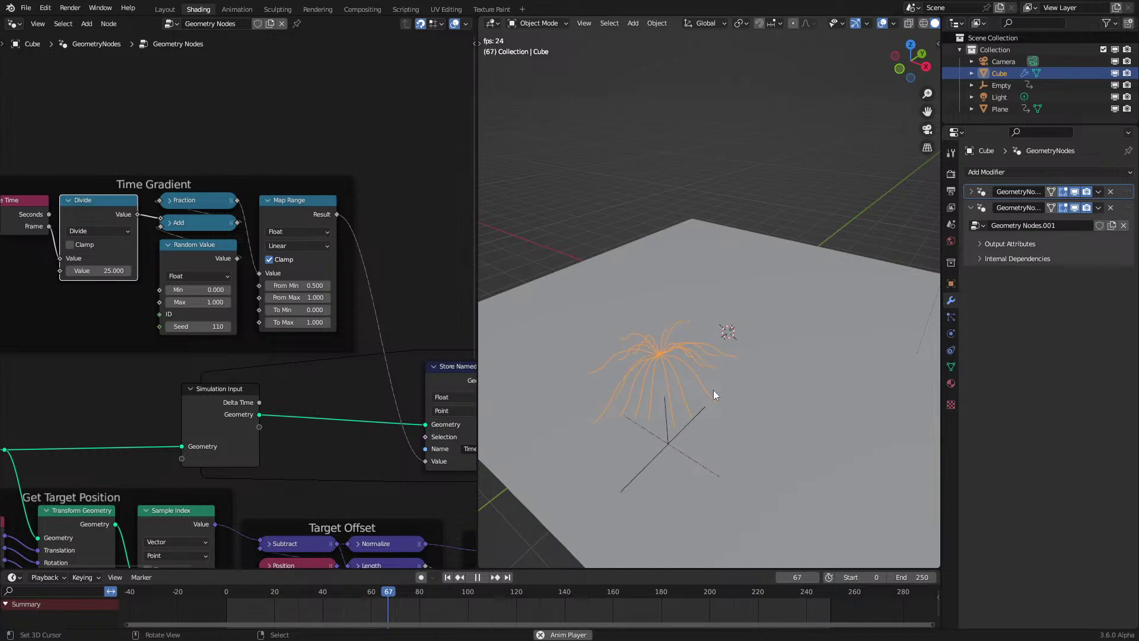
pyautogui.click(192, 593)
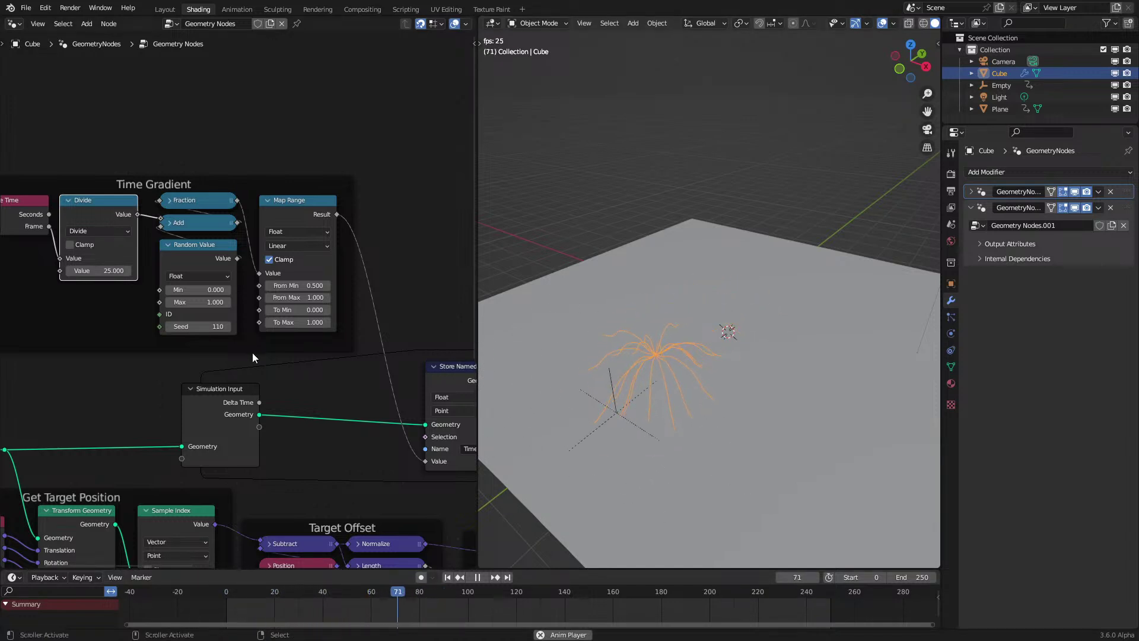
pyautogui.moveTo(687, 368); pyautogui.dragTo(590, 394, button='middle')
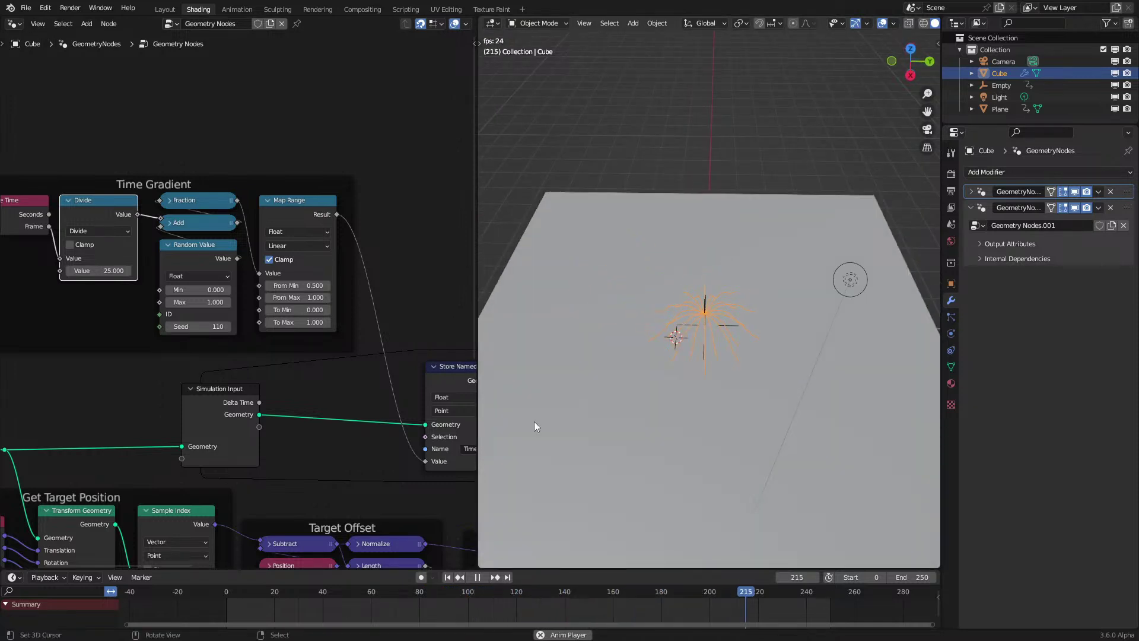
pyautogui.moveTo(624, 372); pyautogui.dragTo(733, 322, button='middle')
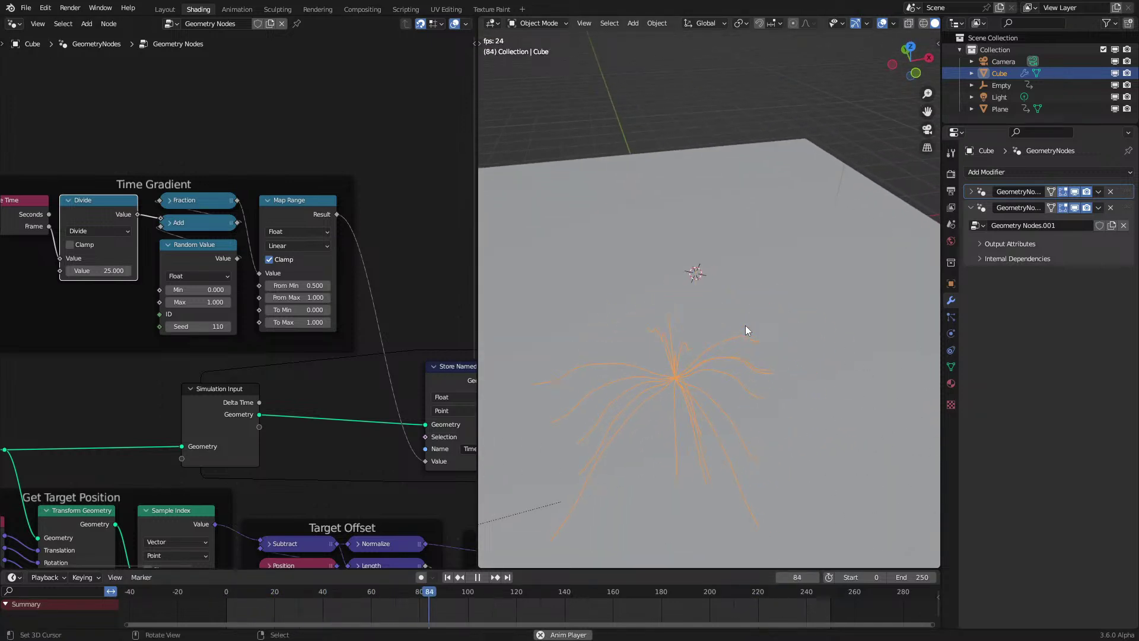